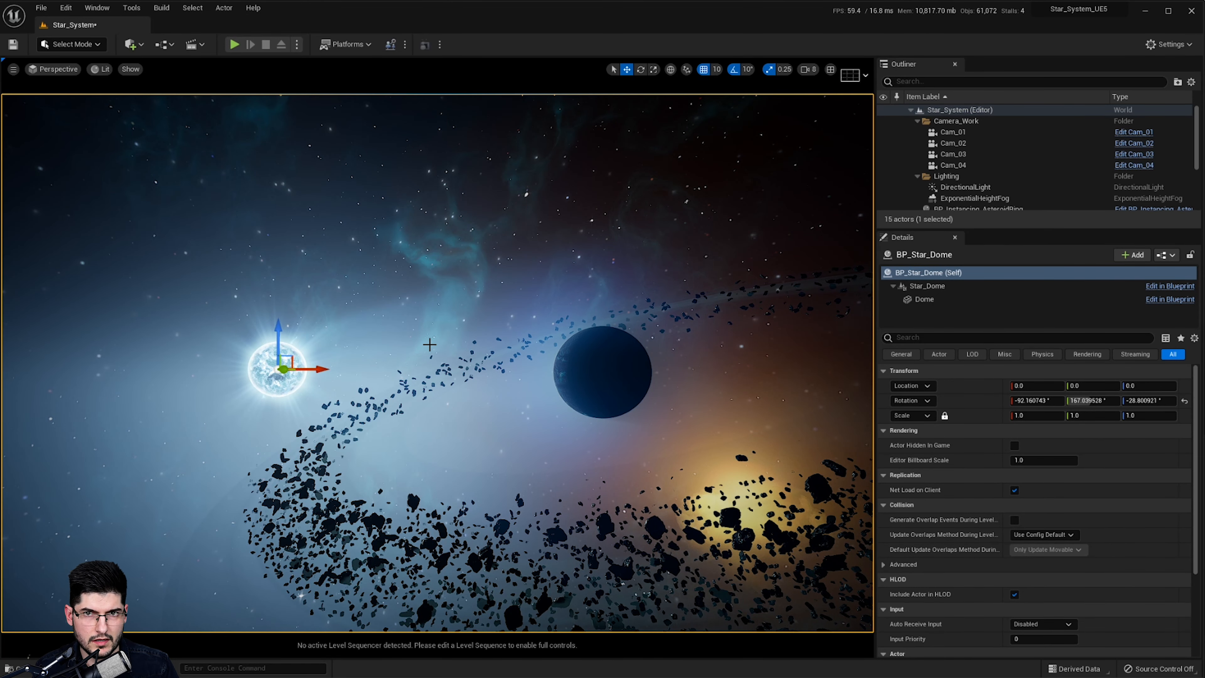
Select the star, the second asteroid ring and the planet system in turn in the scene to see which actor each one is
right_click_drag(399, 333, 351, 336)
key("w")
right_click_drag(456, 299, 190, 314)
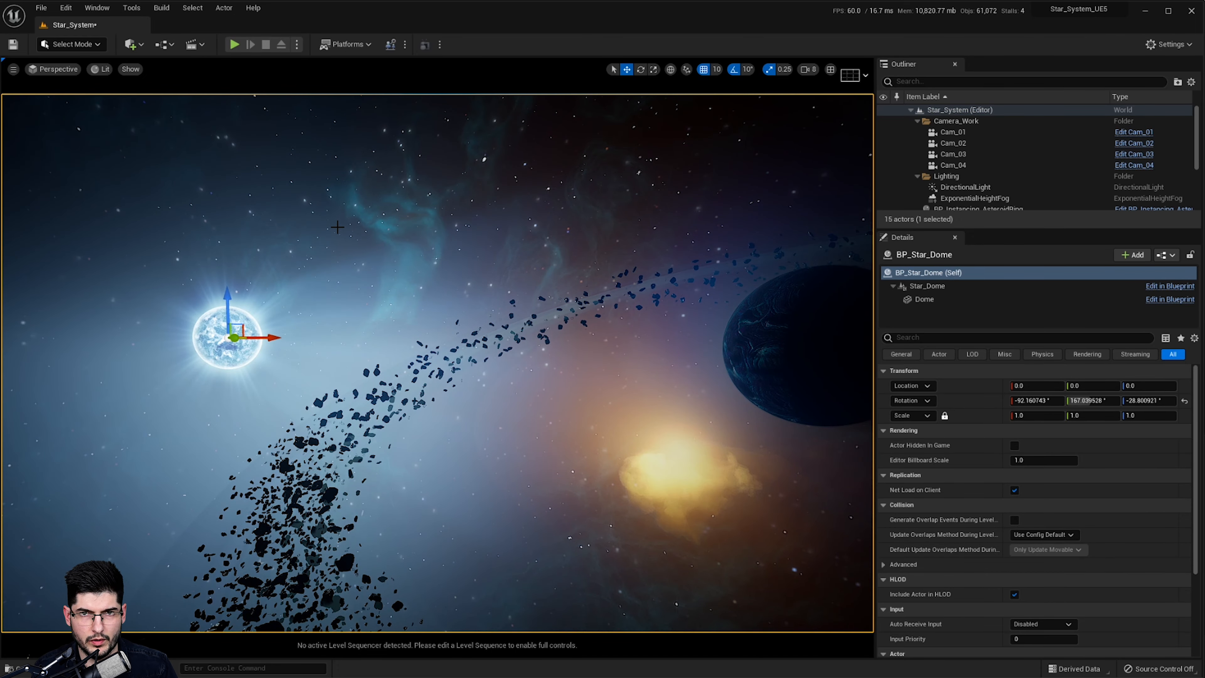
mouse_move(415, 290)
right_mouse_down()
mouse_move(486, 292)
mouse_move(408, 295)
right_mouse_up()
key("d")
left_click(235, 382)
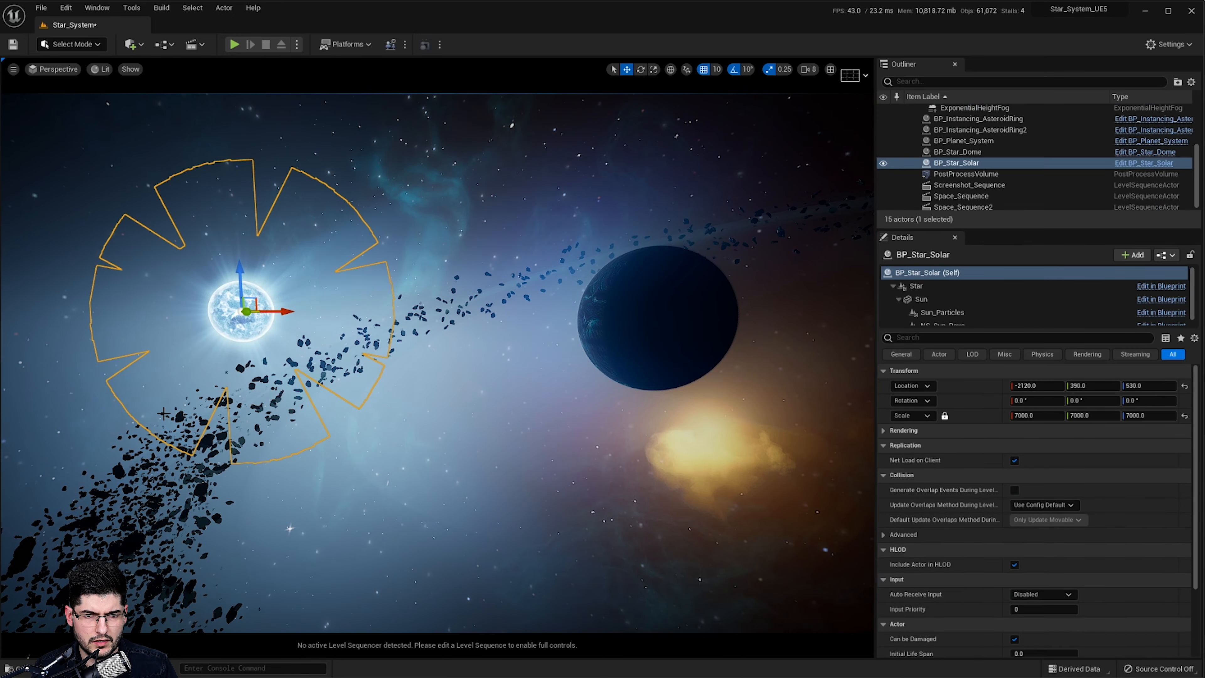
left_click(130, 476)
left_click(166, 441)
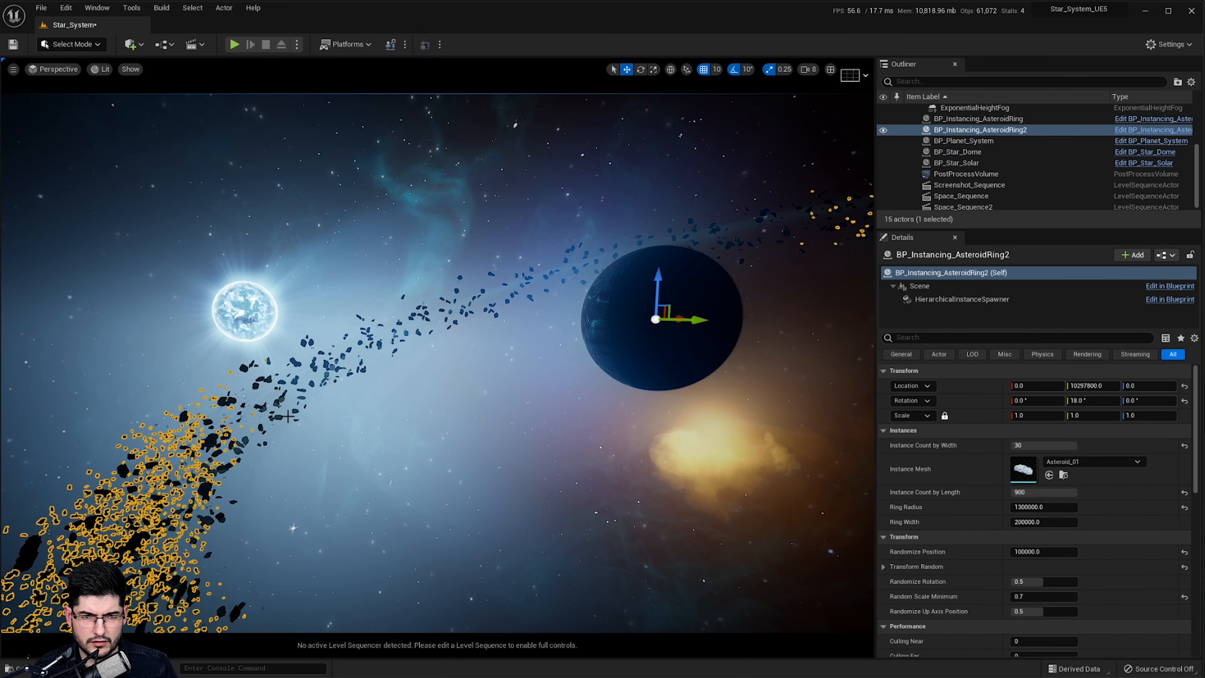
right_click_drag(166, 441, 98, 438)
key("a")
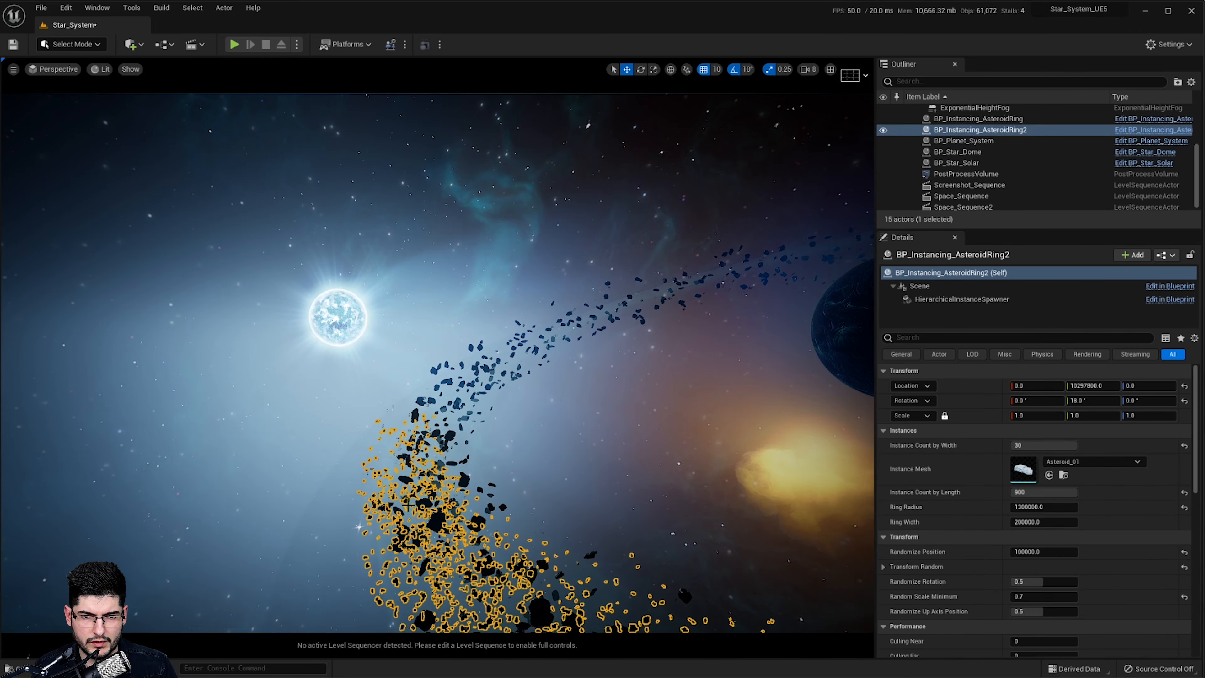
left_click(445, 391)
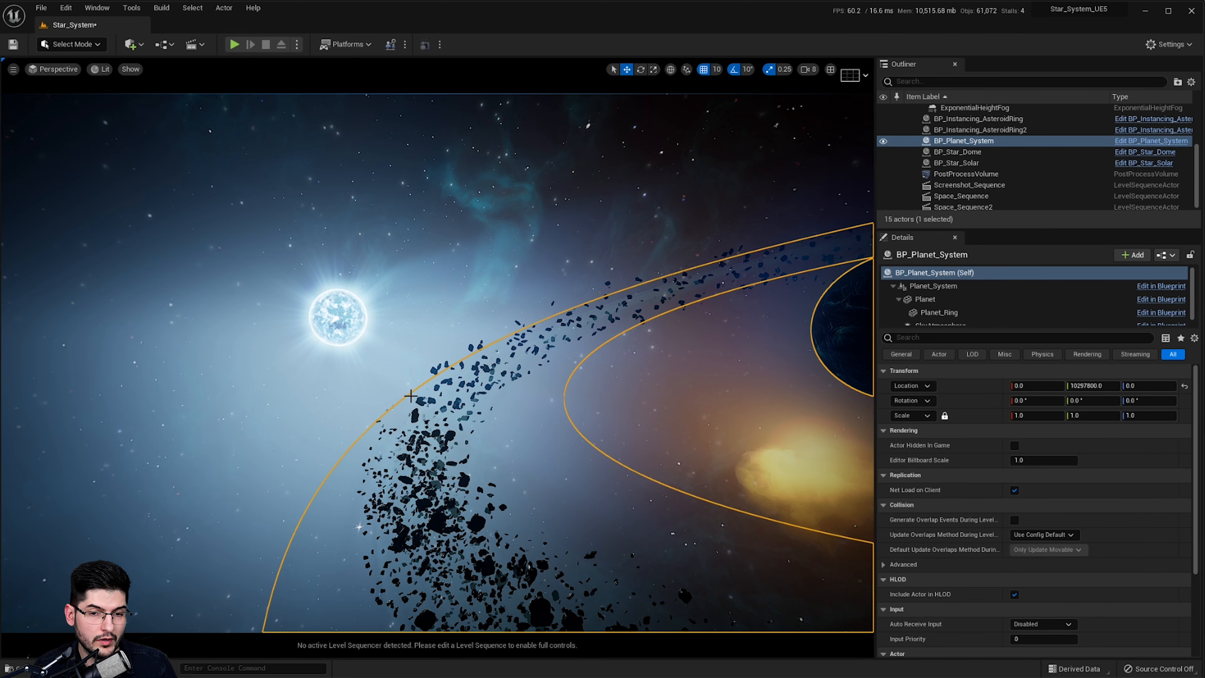
Frame the planet system and examine the asteroid ring between the star and the planet up close
key("f")
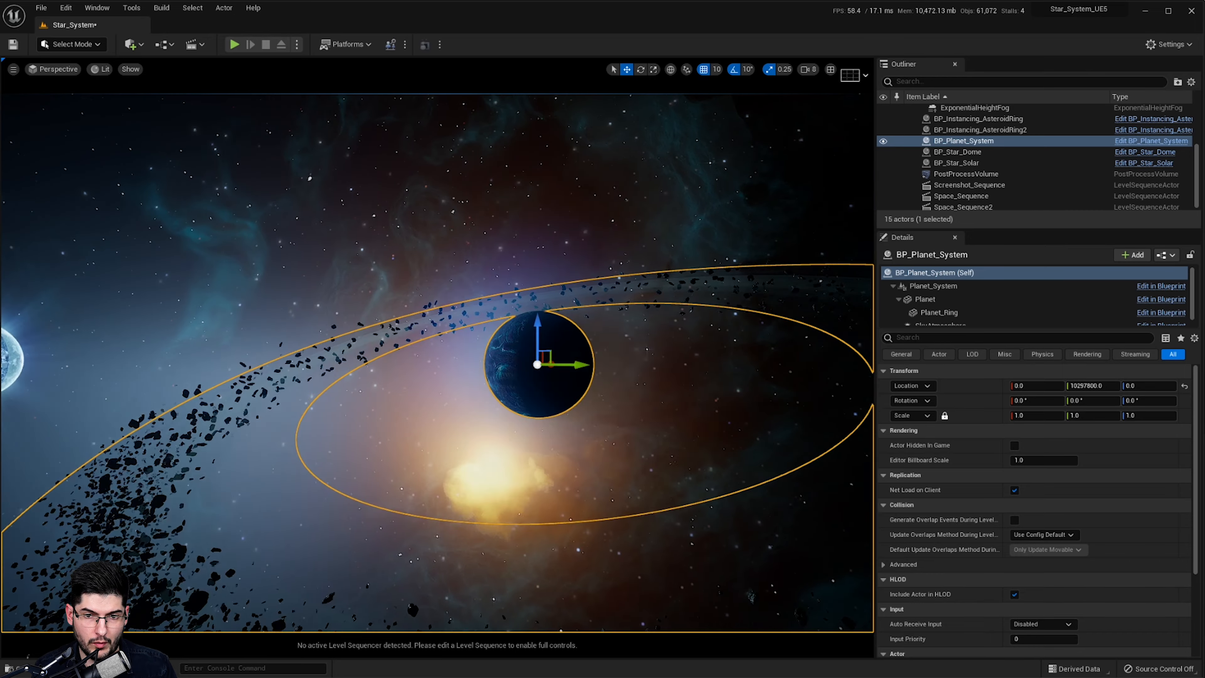
key("w")
right_click_drag(437, 362, 163, 319)
key("e")
key("s")
key("d")
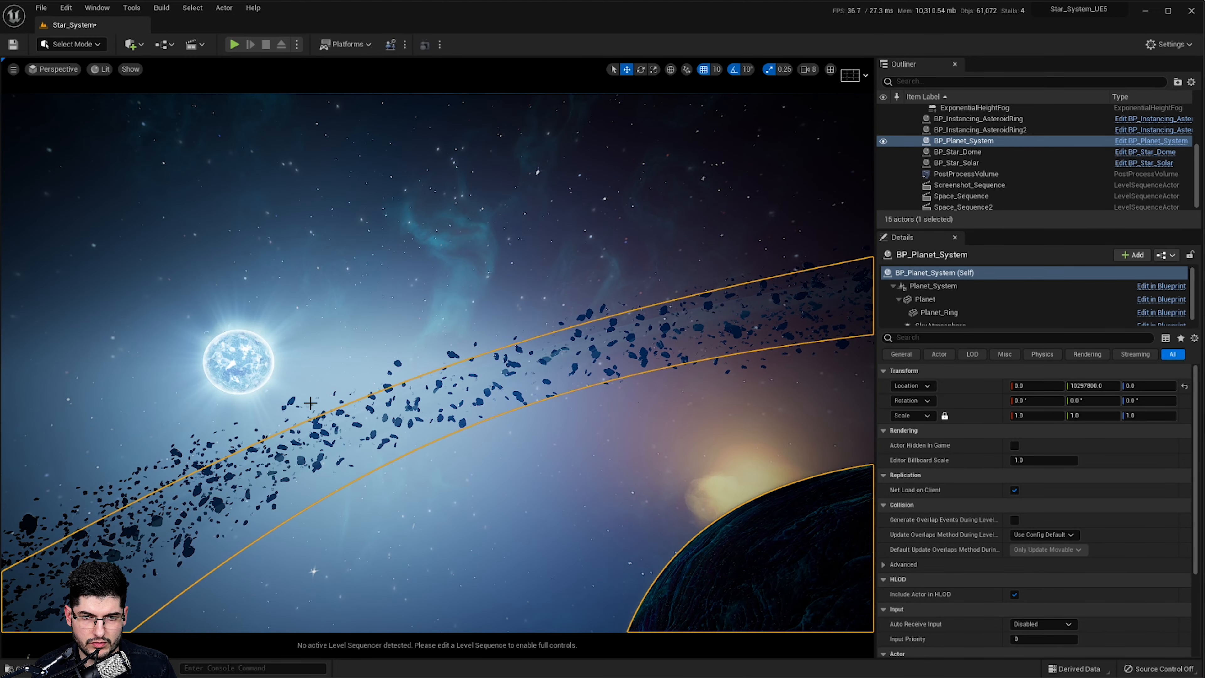
right_click_drag(310, 403, 344, 398)
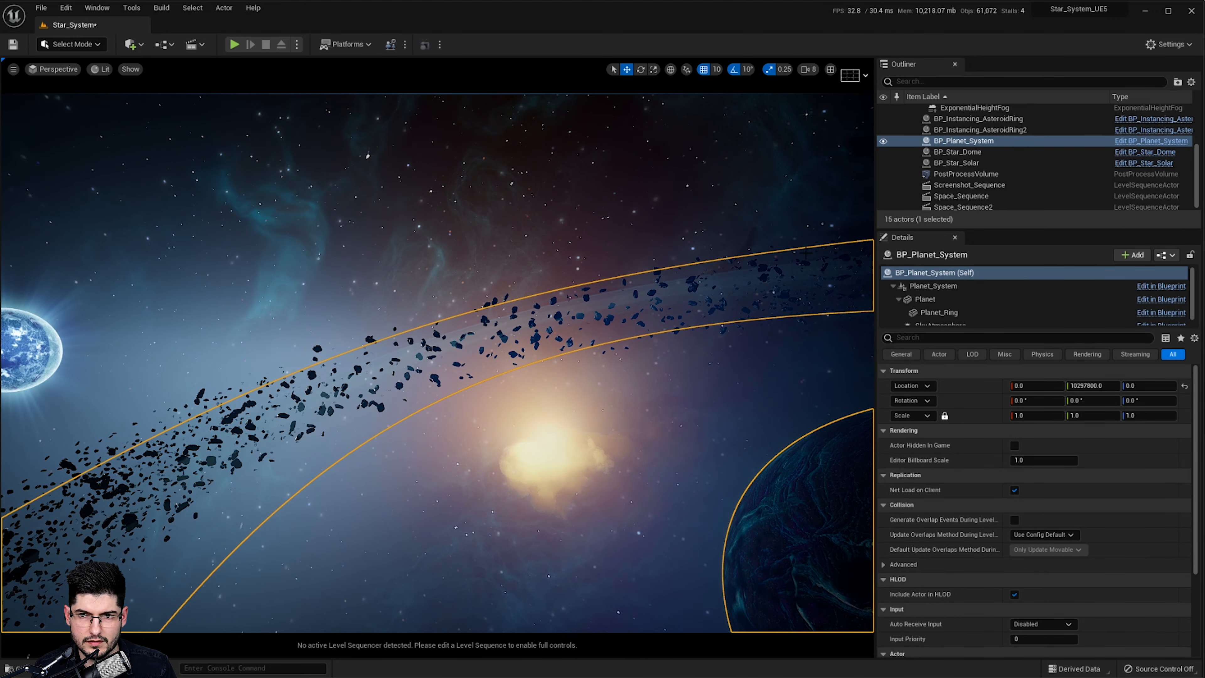
Set the DirectionalLight's intensity to 3 lux
scroll(967, 159, "up", 4)
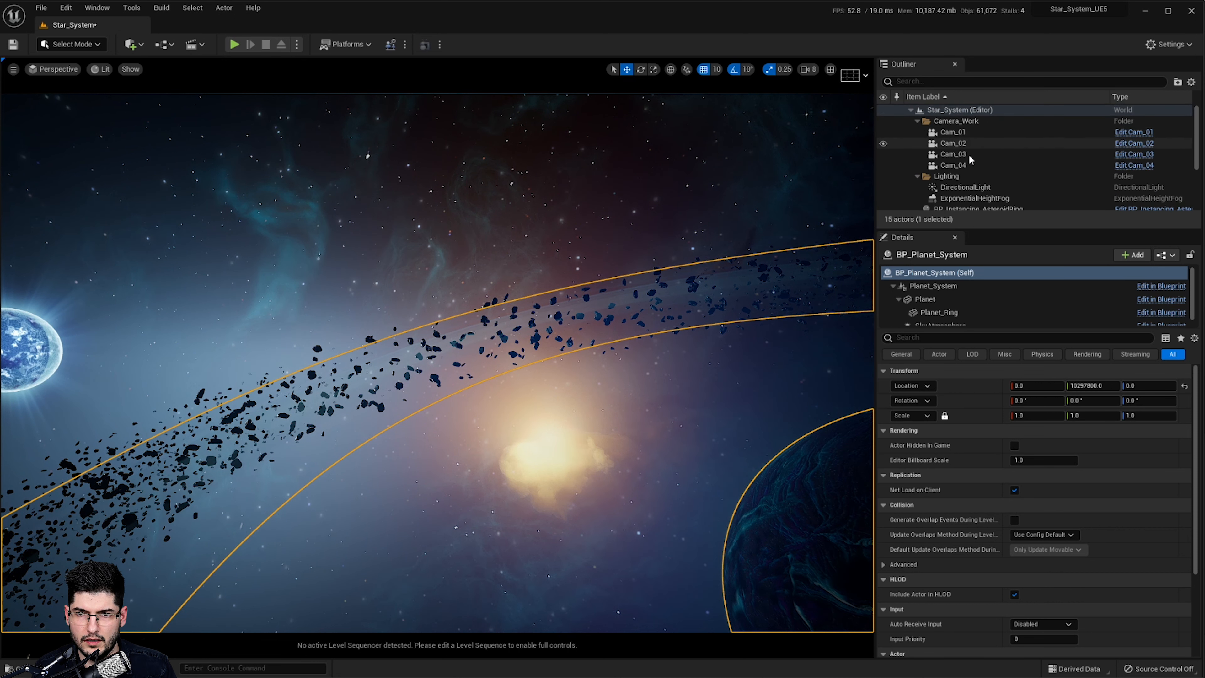
left_click(976, 188)
left_click(1050, 579)
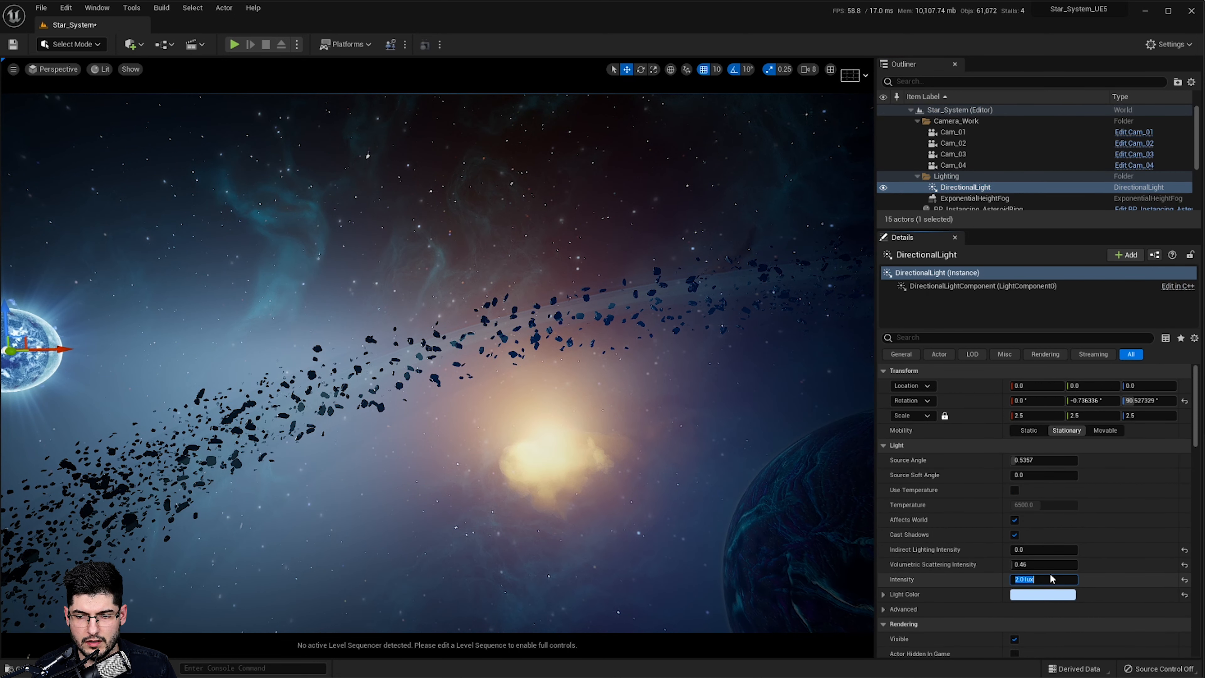
type("3")
key("Return")
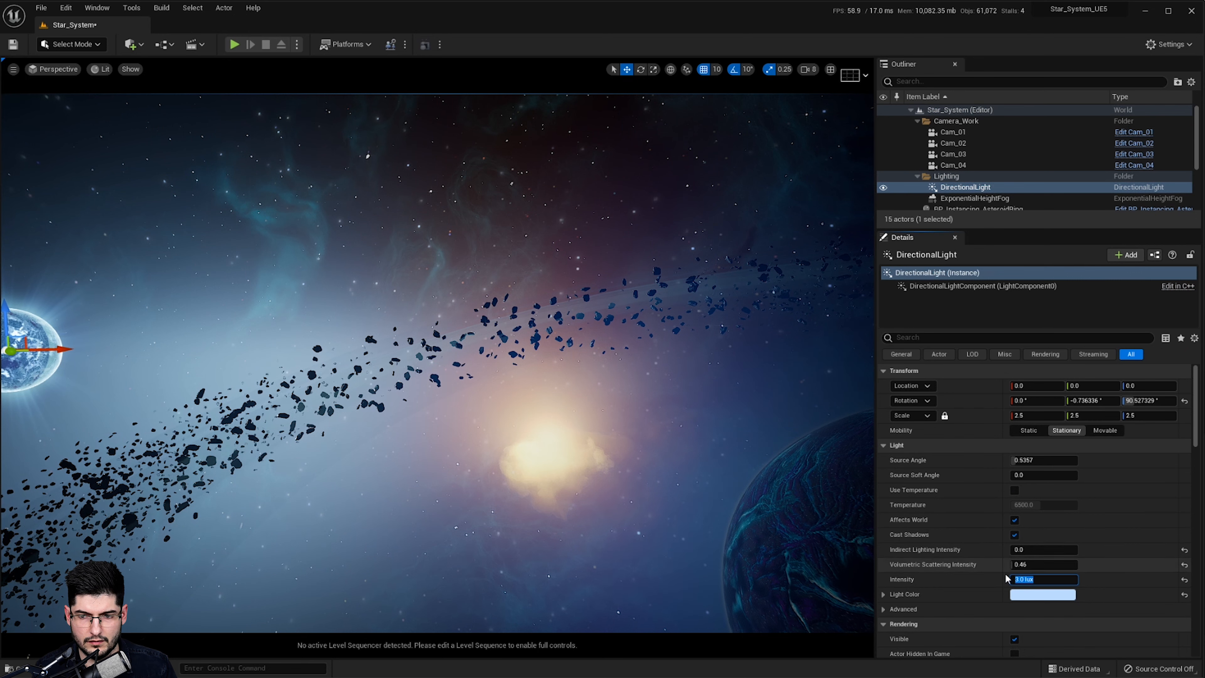
type("5")
key("Return")
key("Return")
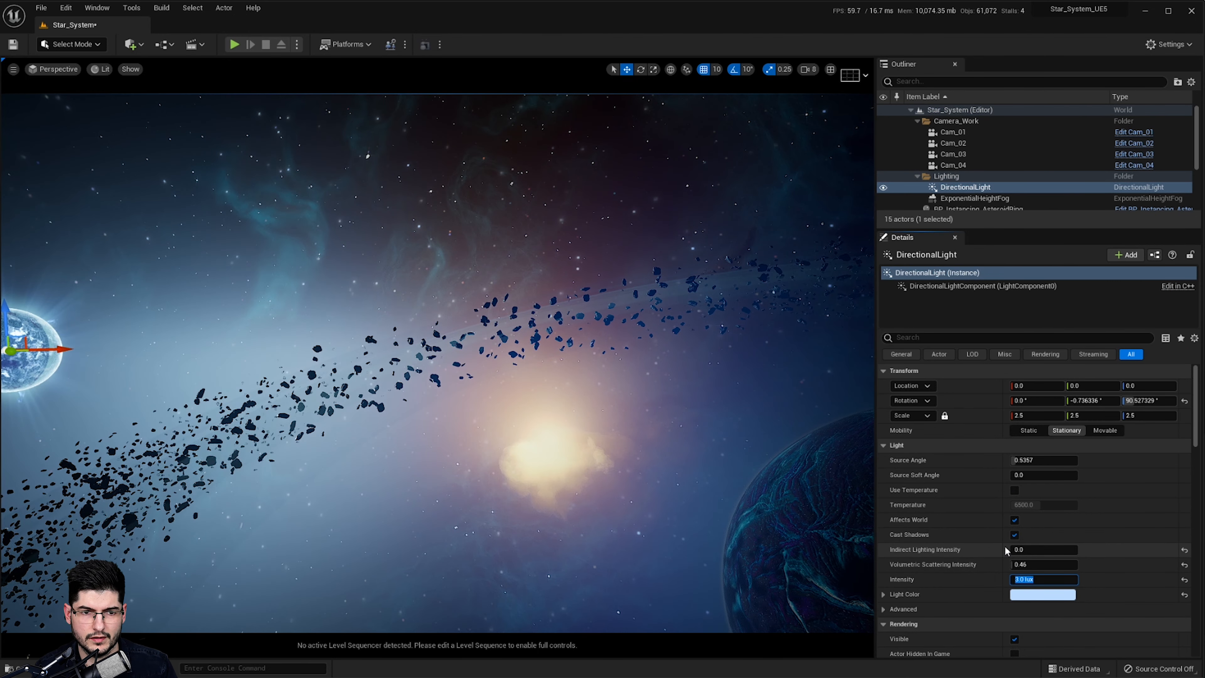
Select the BP_Star_Solar actor and examine the star's surface and flares from close range and several angles
right_click_drag(635, 487, 546, 494)
left_click(387, 331)
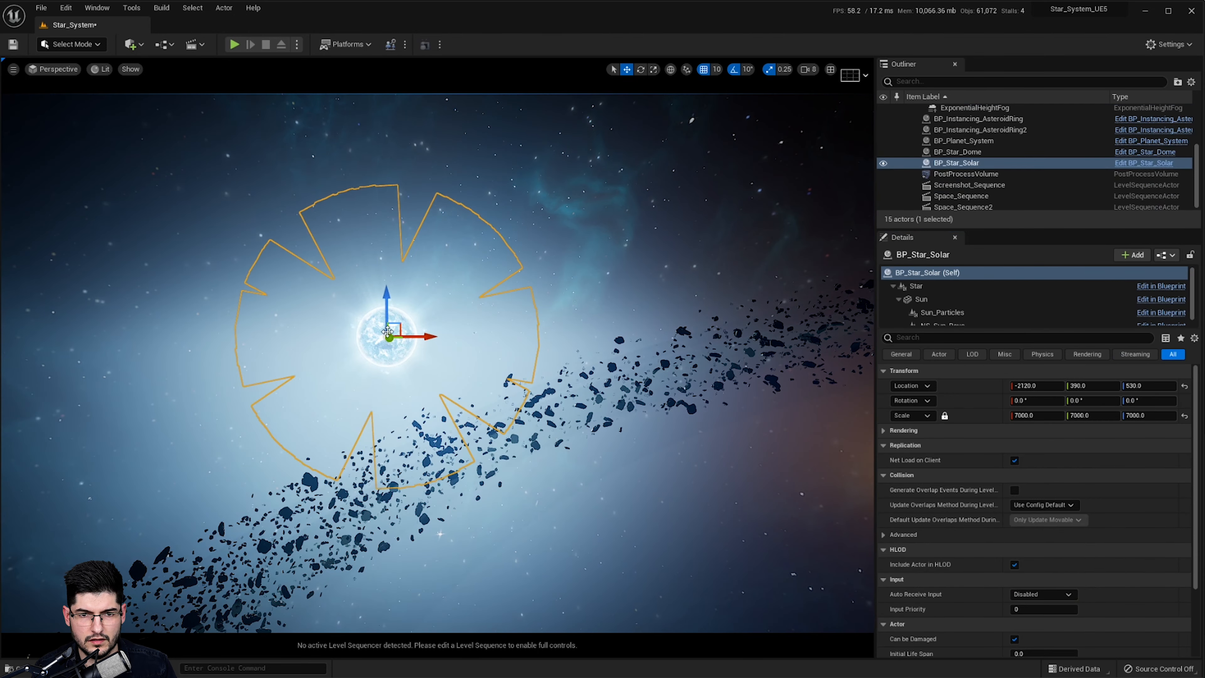
right_click_drag(399, 349, 381, 262)
key("a")
key("w")
right_click_drag(387, 347, 579, 352)
key("a")
key("w")
right_click_drag(657, 315, 793, 308)
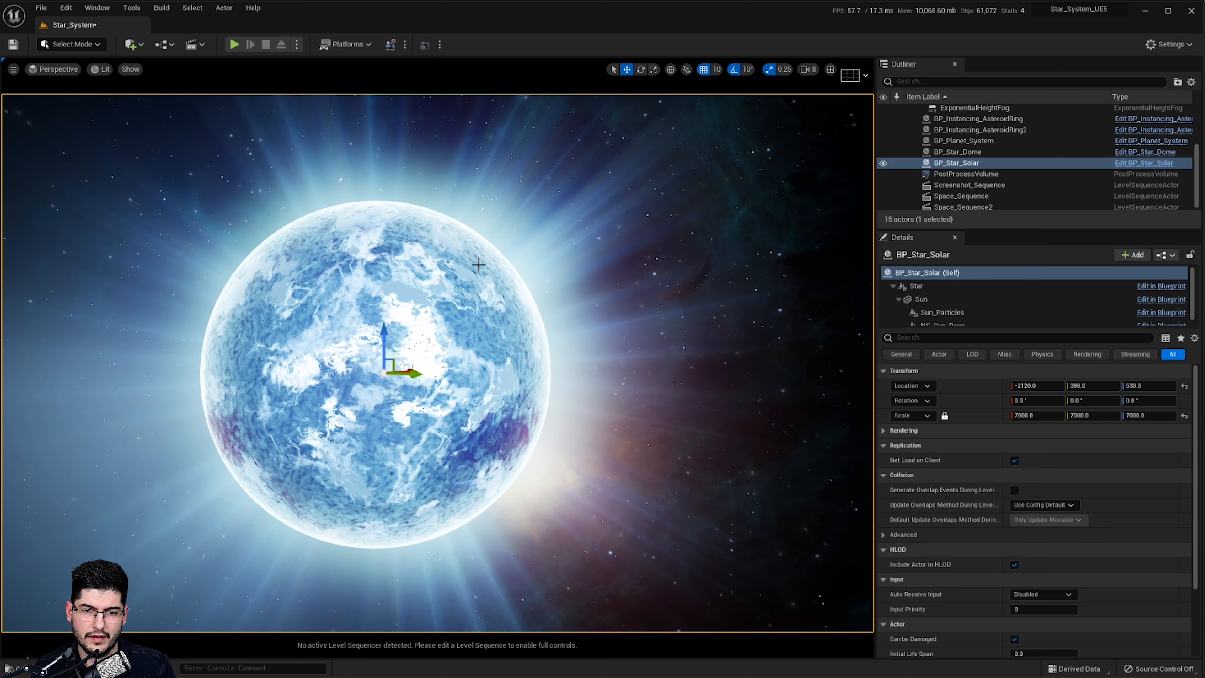
left_click_drag(554, 294, 459, 294, "alt")
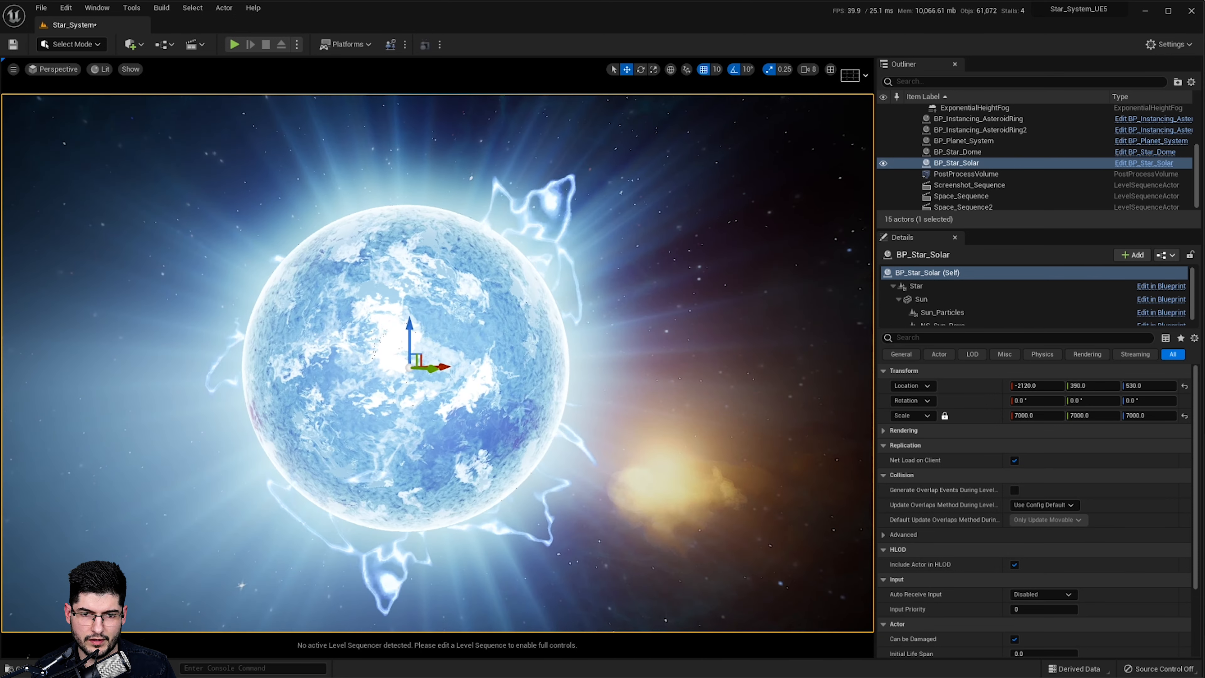
left_click_drag(554, 293, 481, 296, "alt")
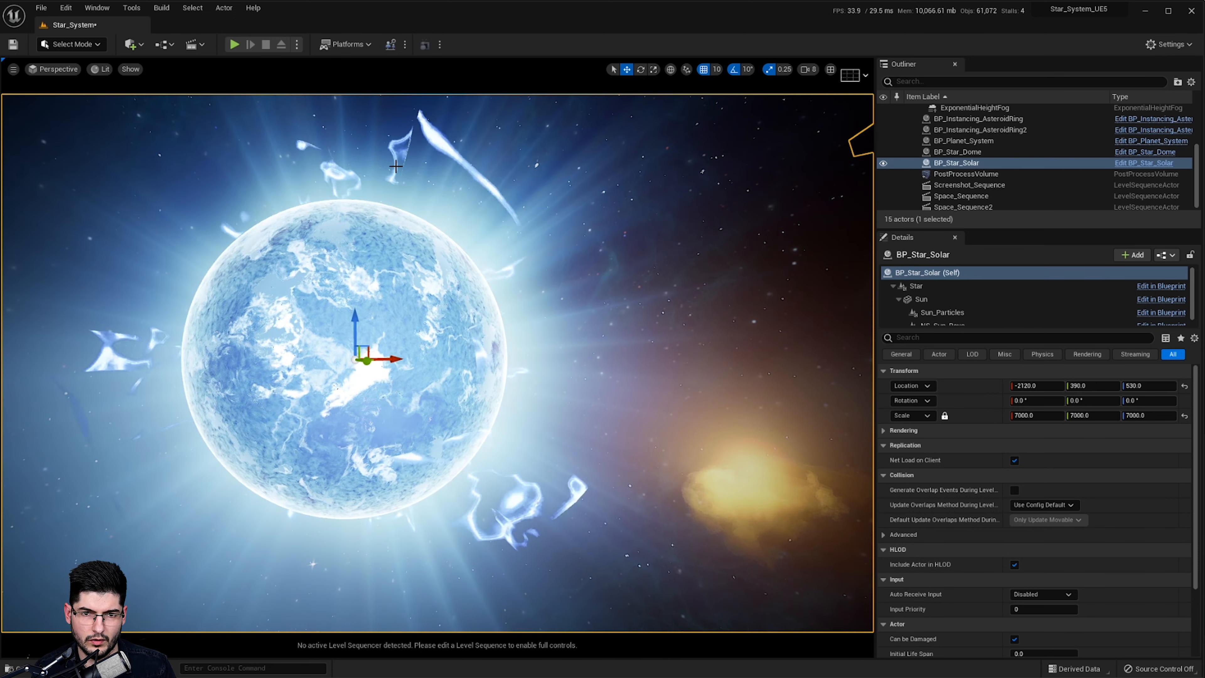
Examine the star's glow and rays from farther away
right_click_drag(481, 296, 417, 296, "alt")
key("s")
right_click_drag(480, 239, 555, 235)
key("s")
key("e")
key("w")
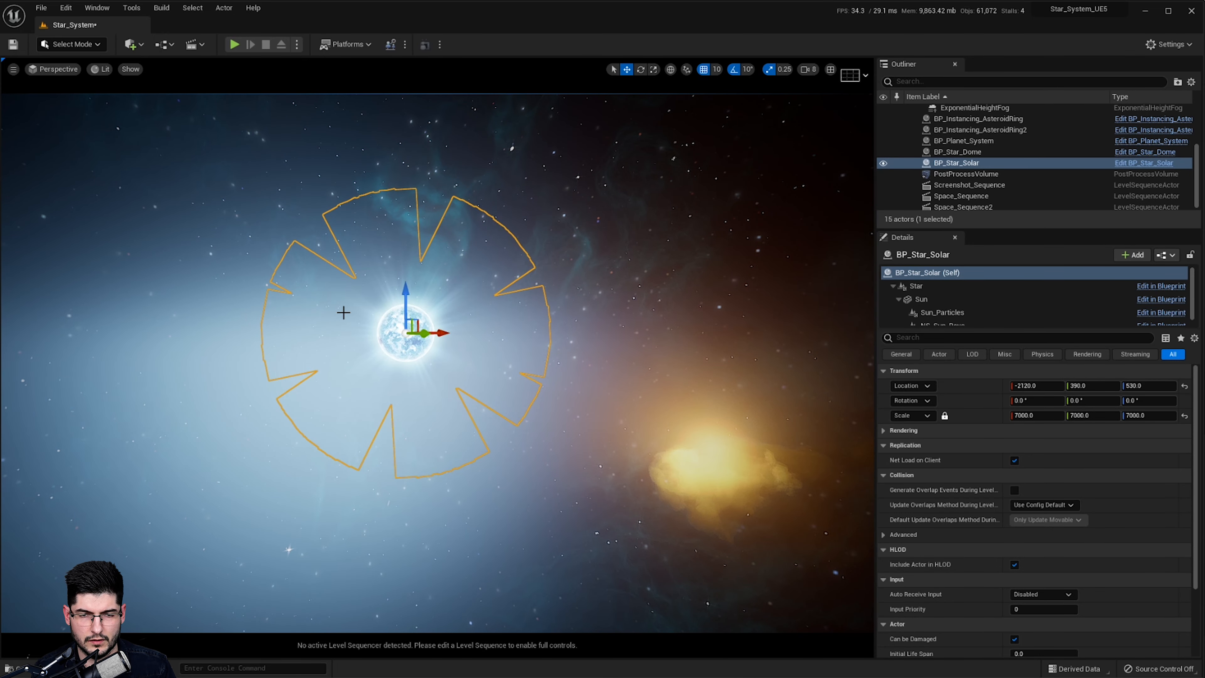
right_click_drag(431, 308, 467, 312)
key("w")
key("e")
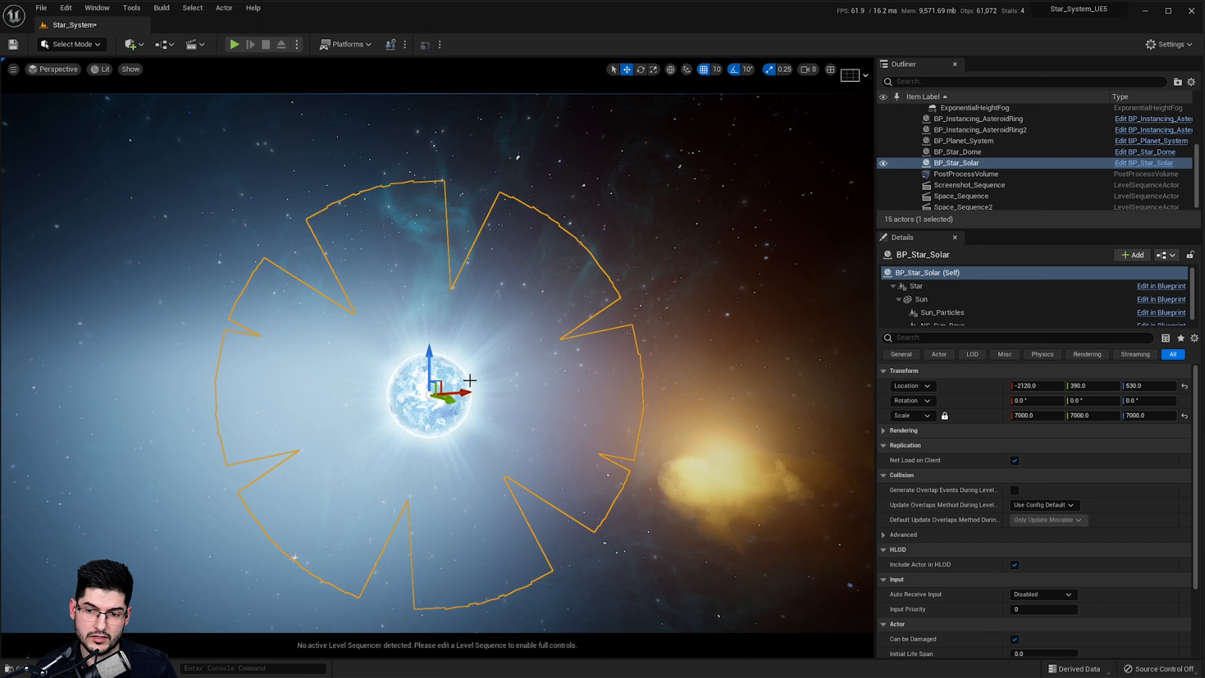
key("w")
right_click_drag(448, 390, 417, 391)
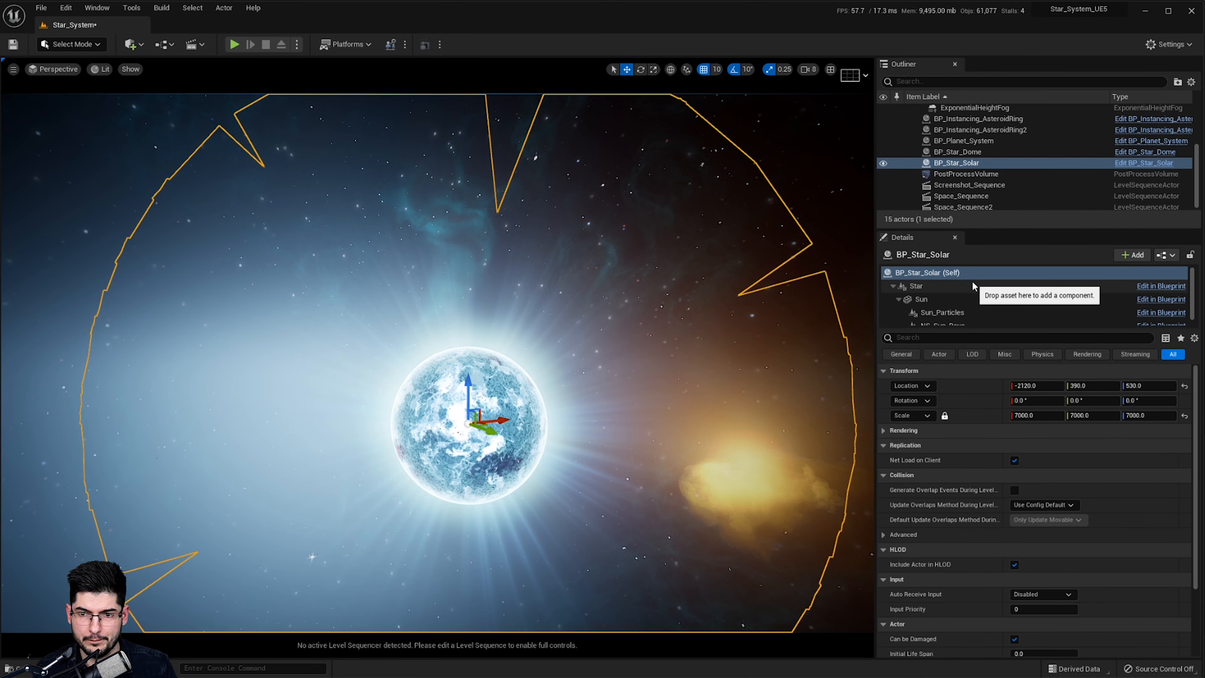
Inspect the Sun, Sun_Particles and NS_Sun_Rays components of BP_Star_Solar one after another
scroll(931, 297, "down", 1)
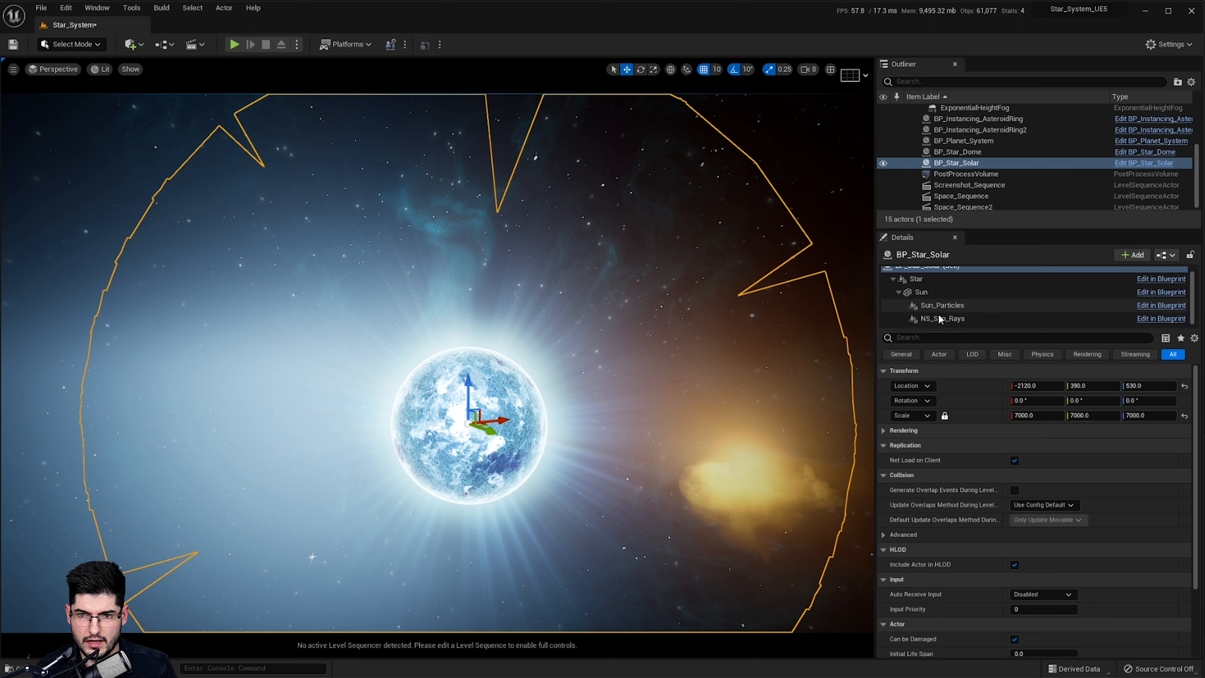
left_click(926, 292)
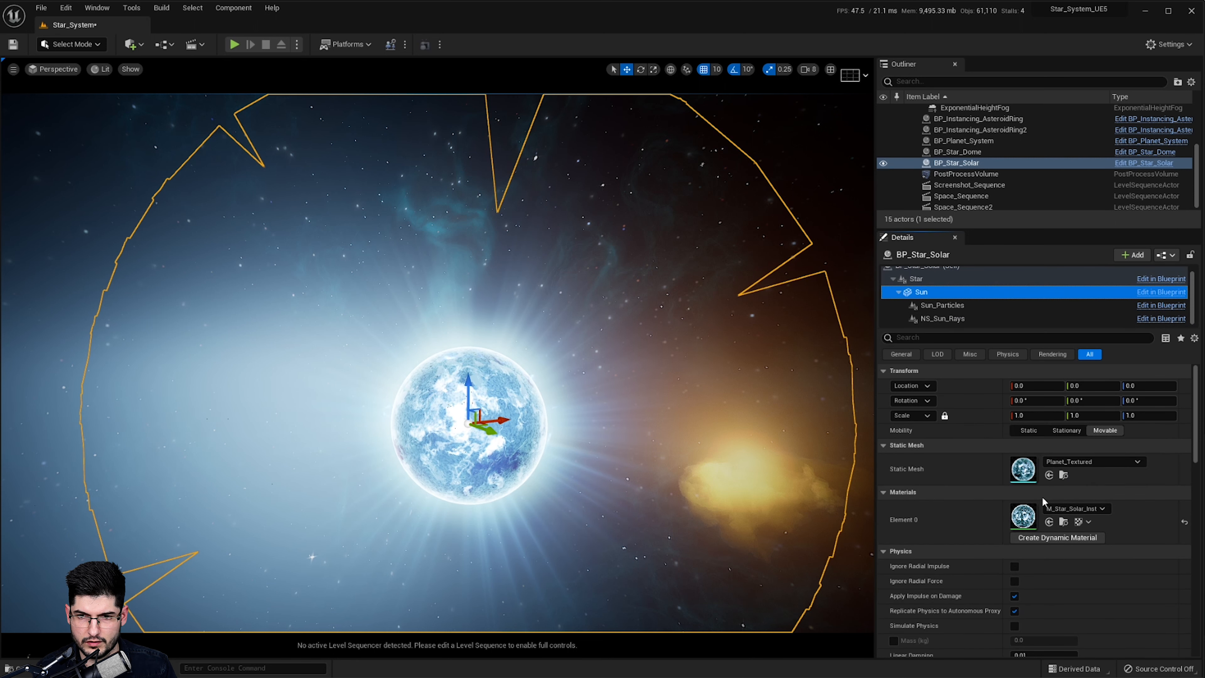
left_click(941, 306)
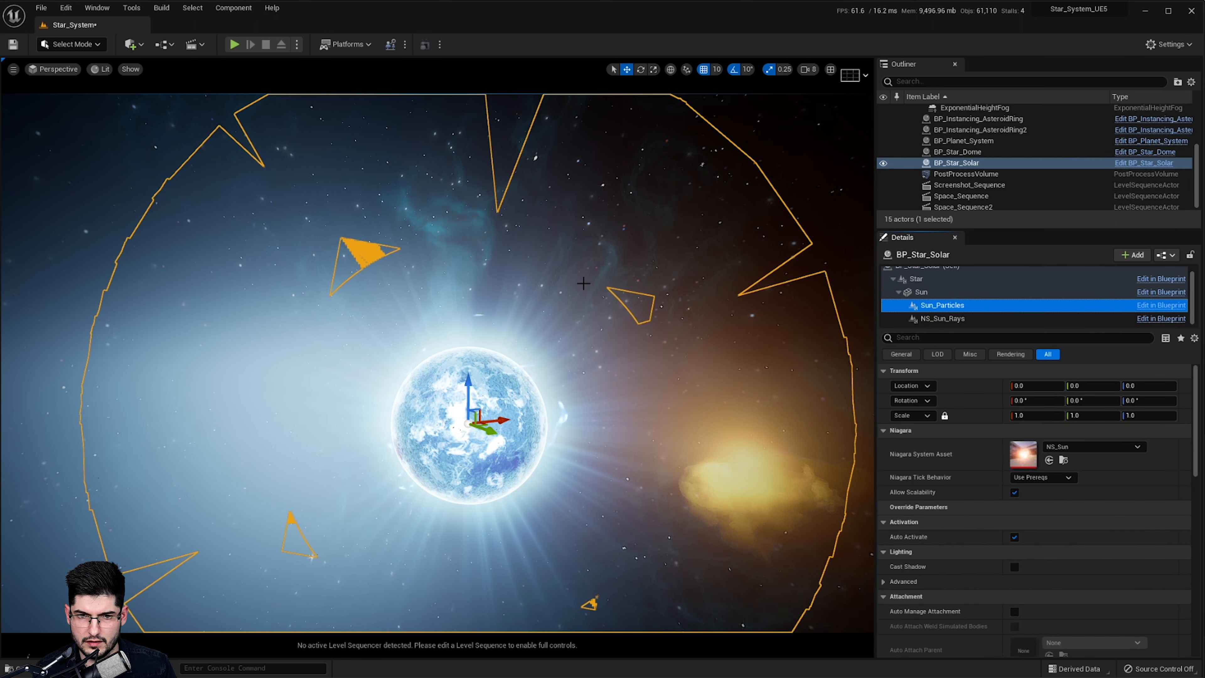
left_click(944, 319)
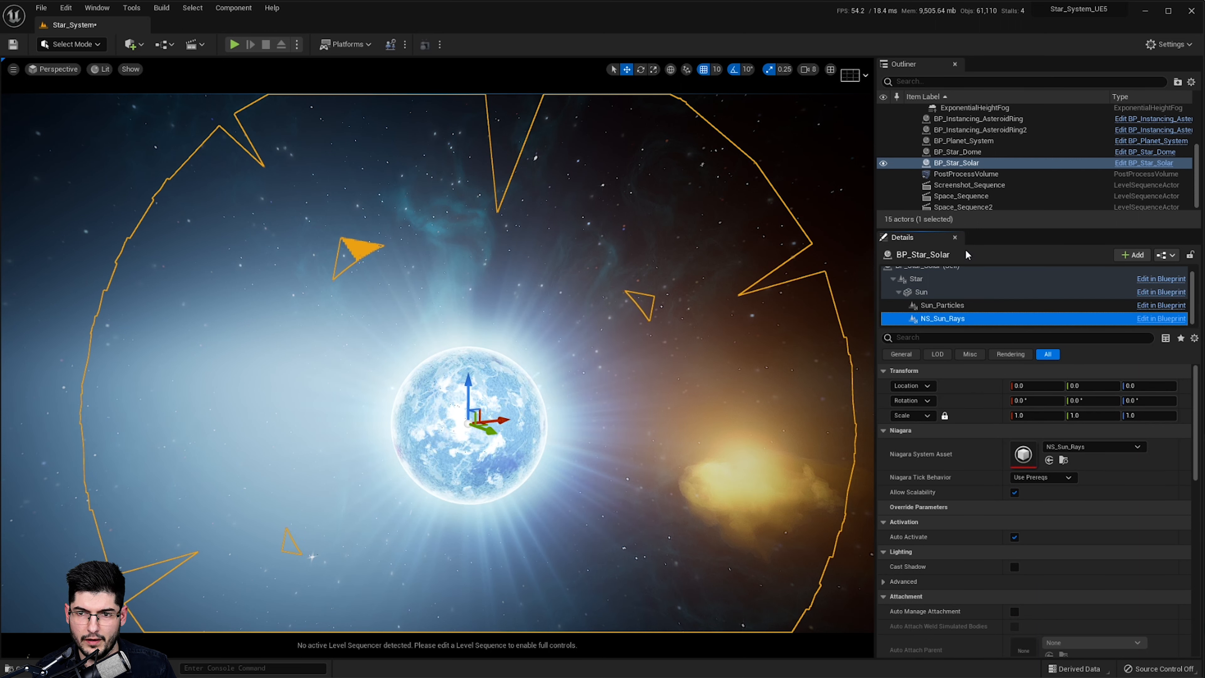
Open the Sun component's M_Star_Solar_Inst material instance and enlarge its editor window to cover most of the screen
left_click(949, 292)
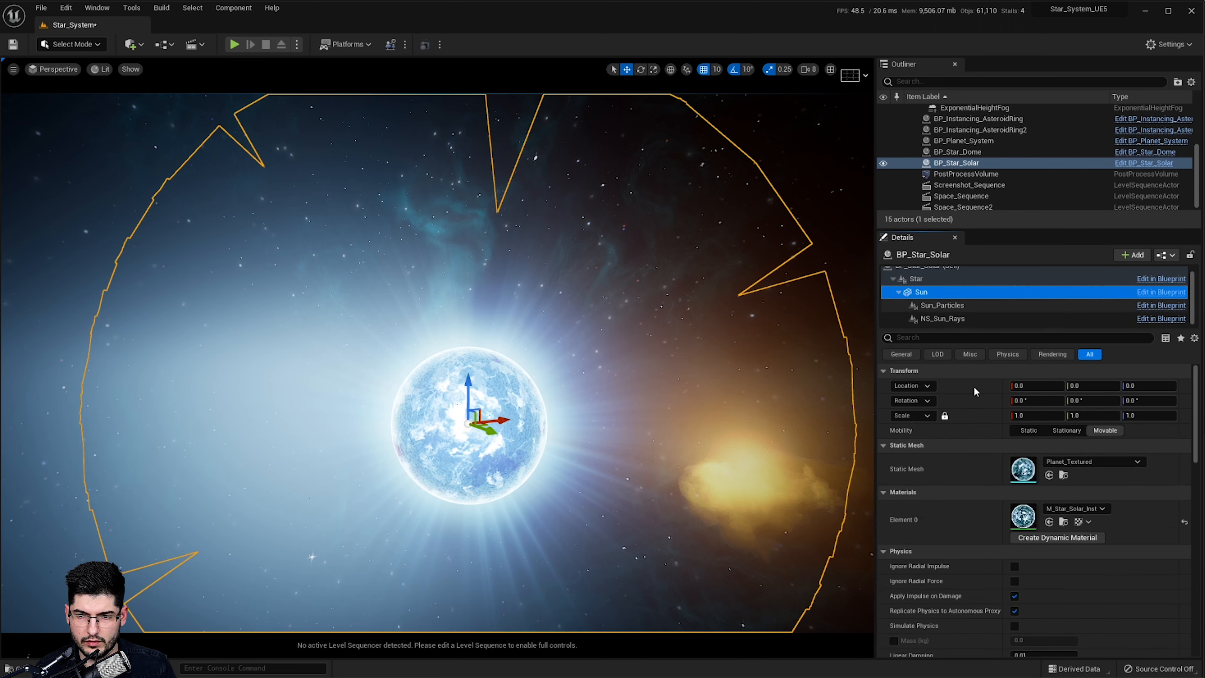
double_click(1023, 516)
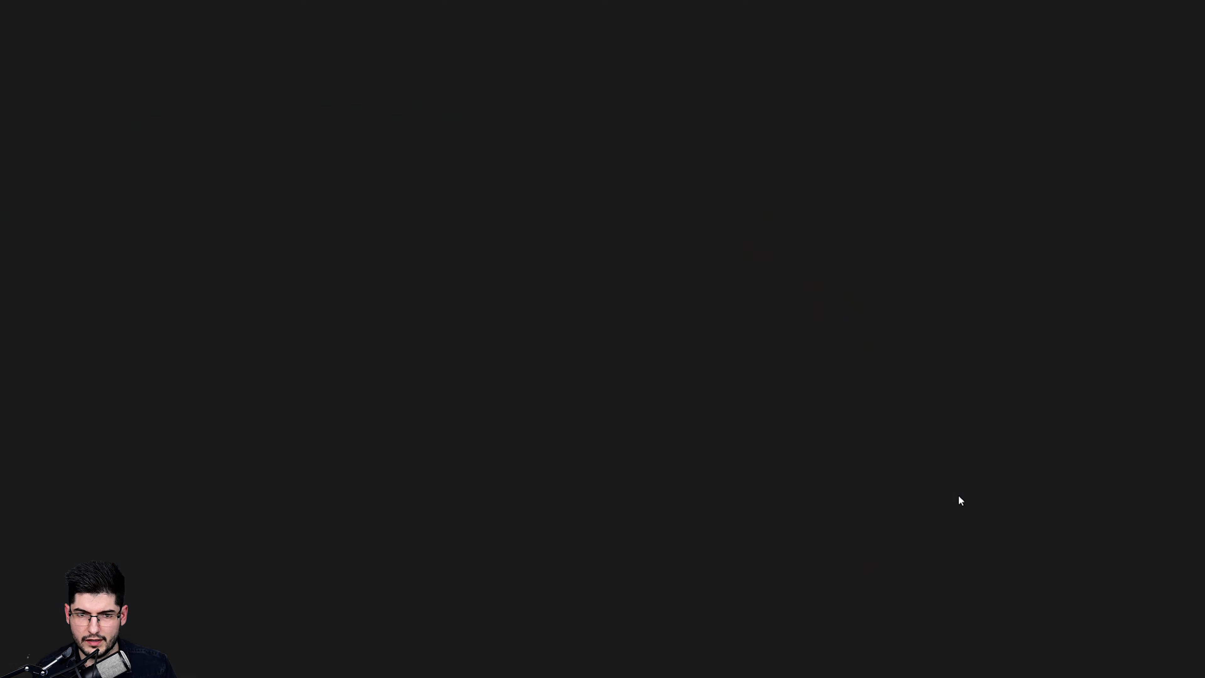
left_click_drag(522, 4, 374, 29)
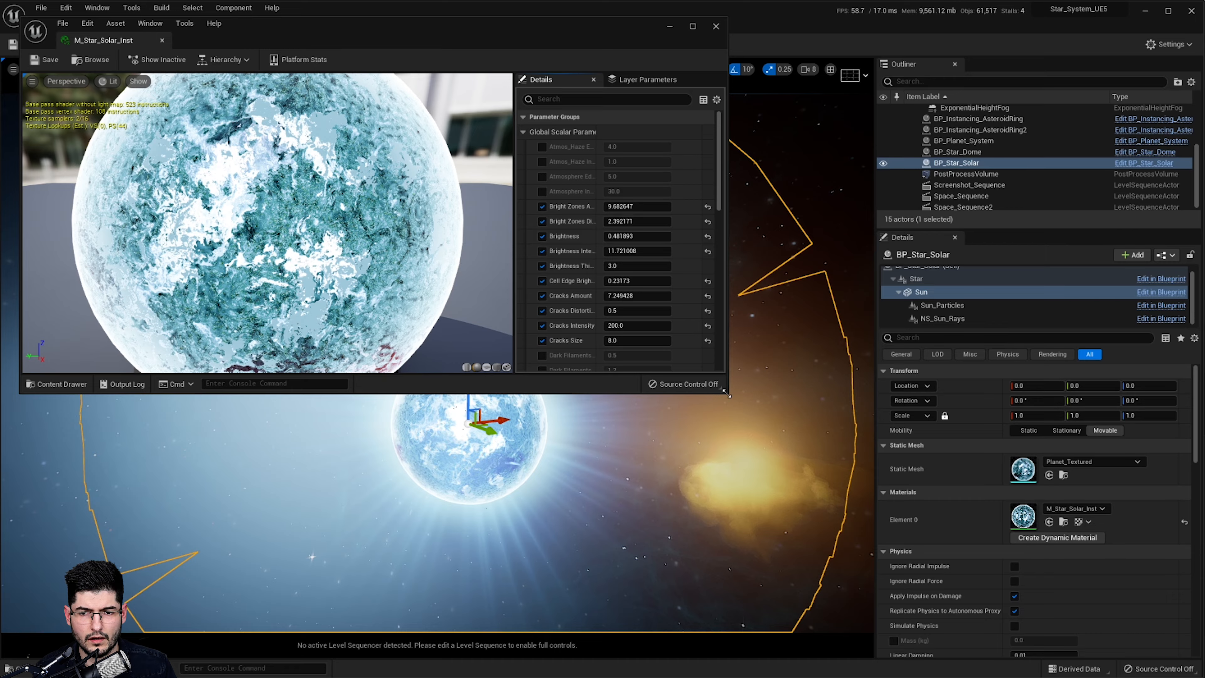
left_click_drag(726, 393, 1167, 656)
Examine the material instance's scalar and color parameters and the star preview from several angles
scroll(1035, 431, "down", 3)
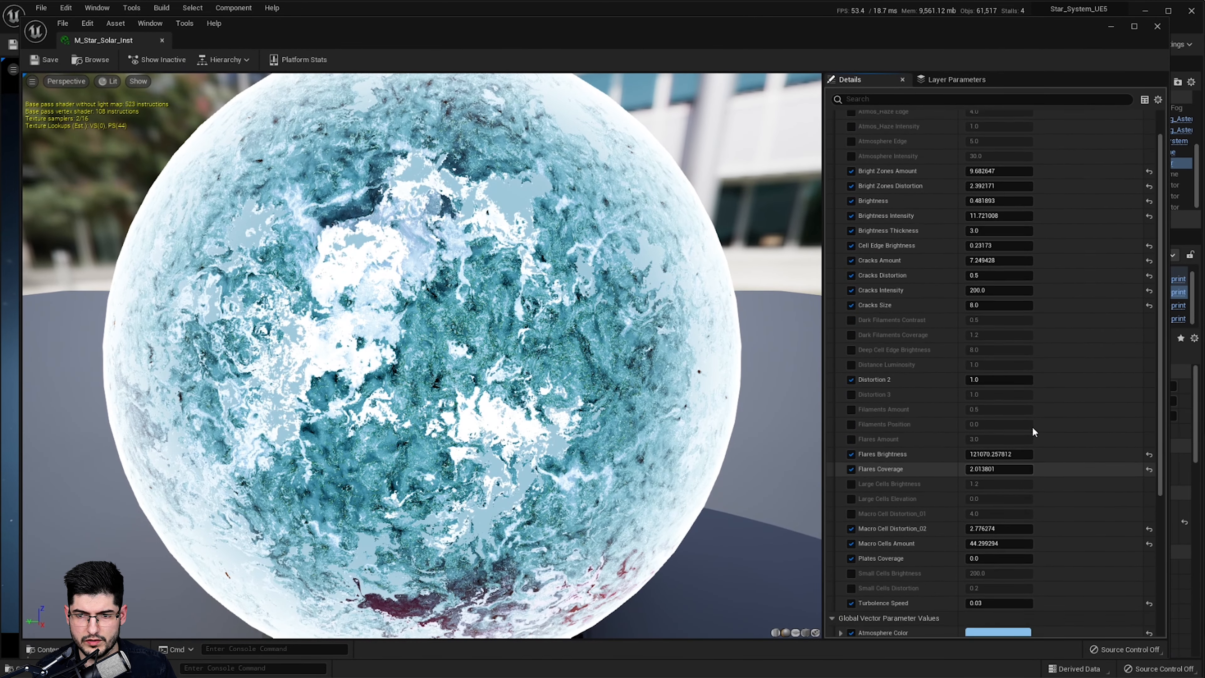
scroll(1019, 389, "down", 3)
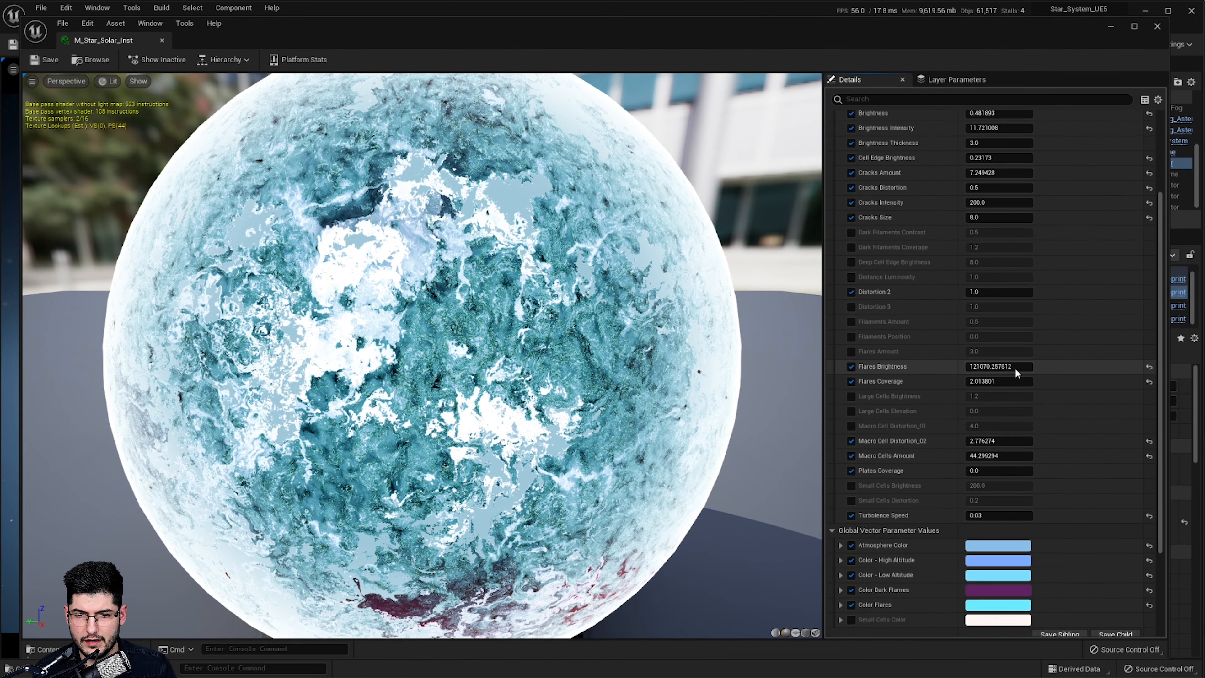
scroll(610, 287, "down", 4)
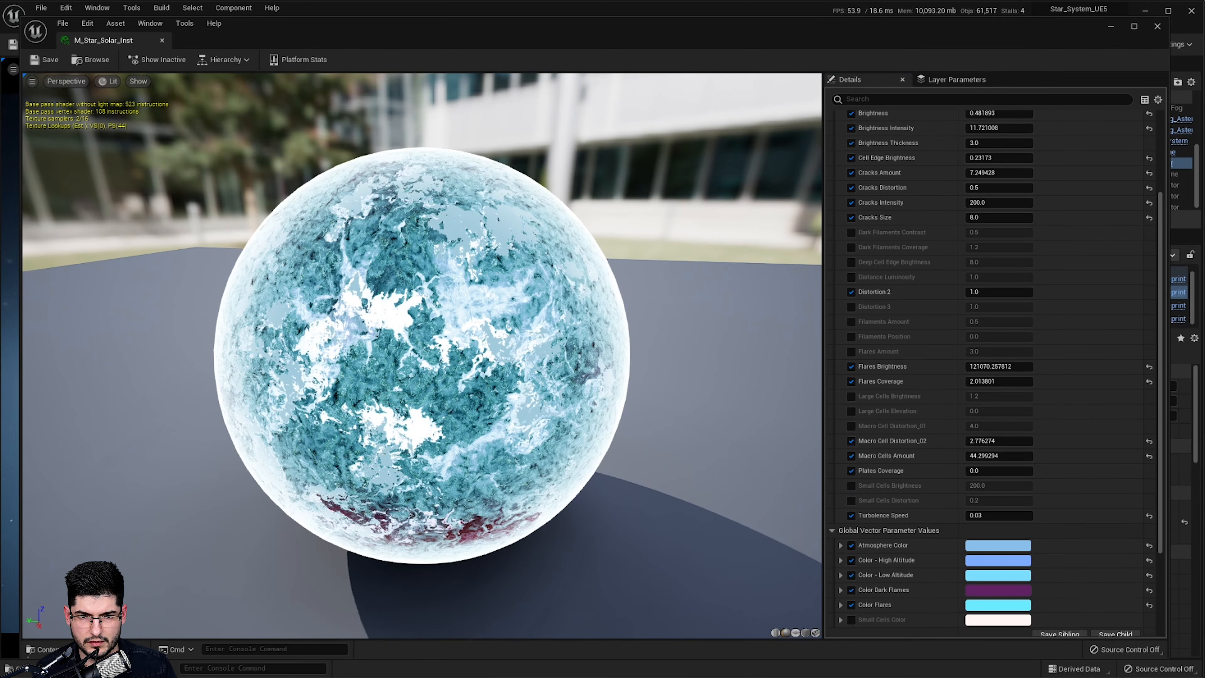
left_click_drag(395, 264, 427, 264)
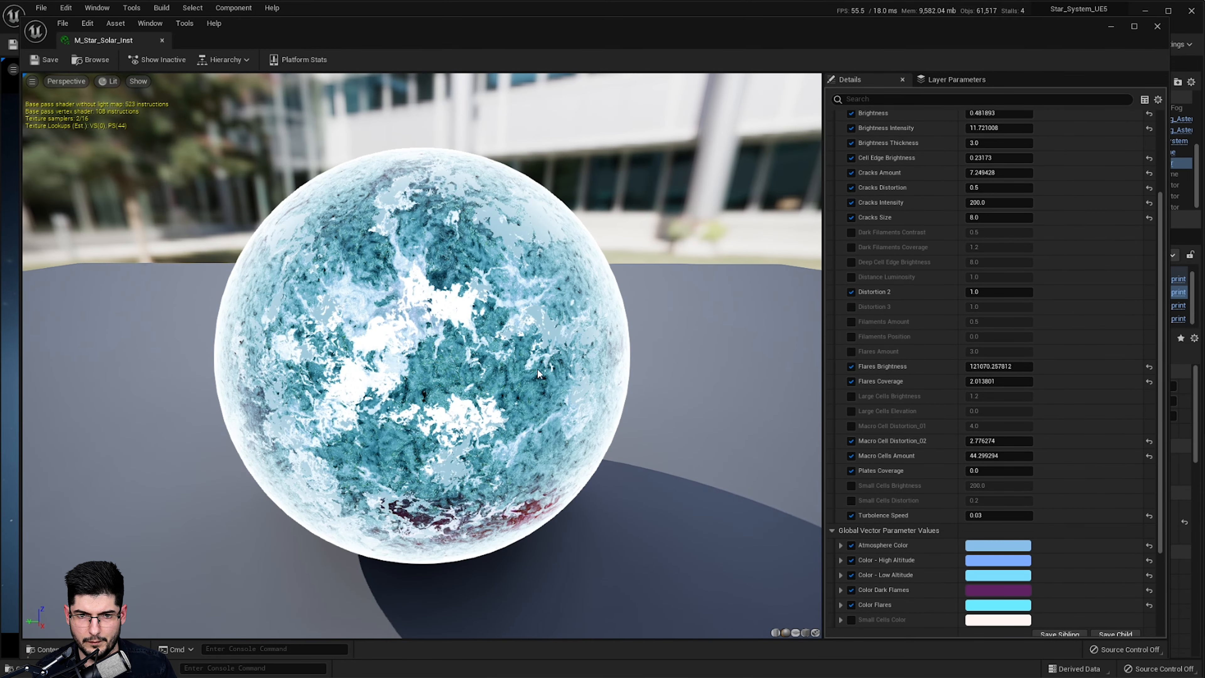
left_click_drag(537, 369, 536, 309)
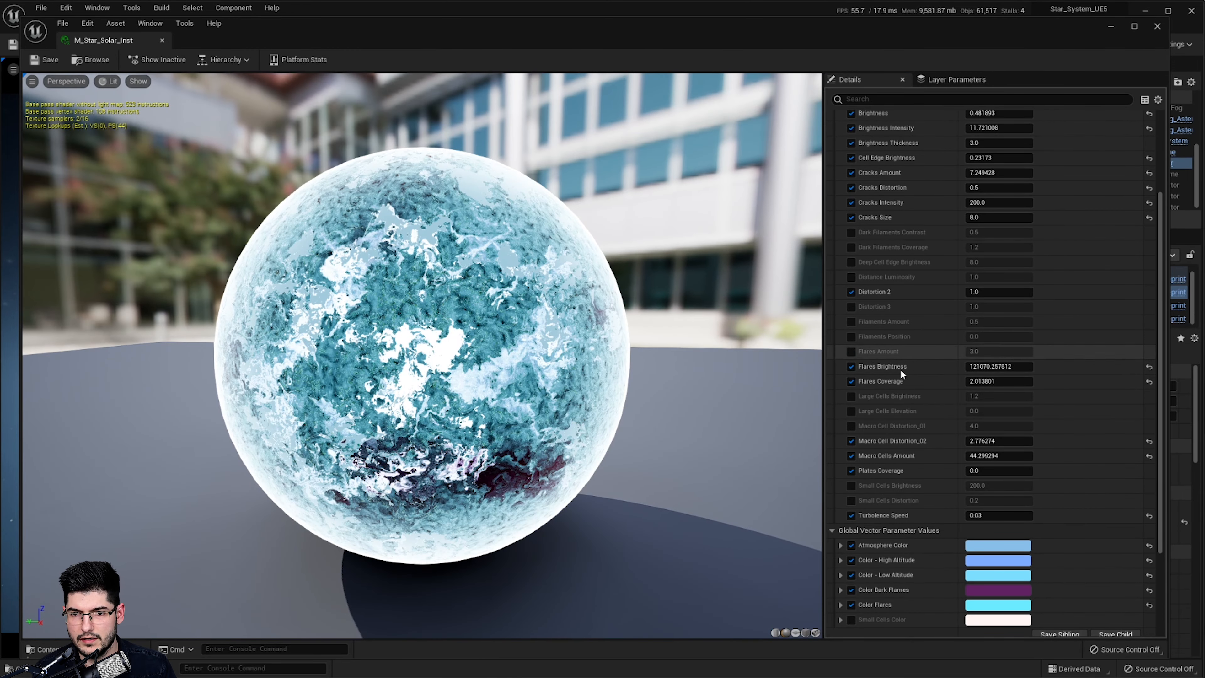
scroll(908, 219, "up", 3)
scroll(879, 207, "up", 3)
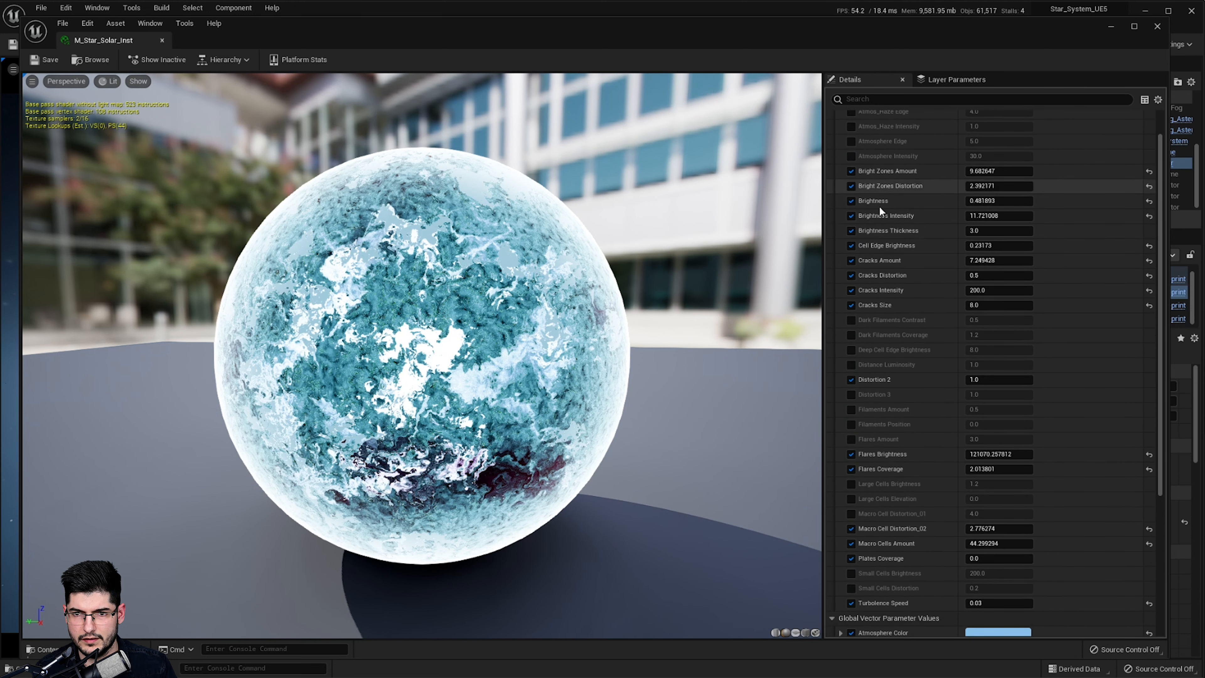
left_click_drag(536, 308, 537, 370)
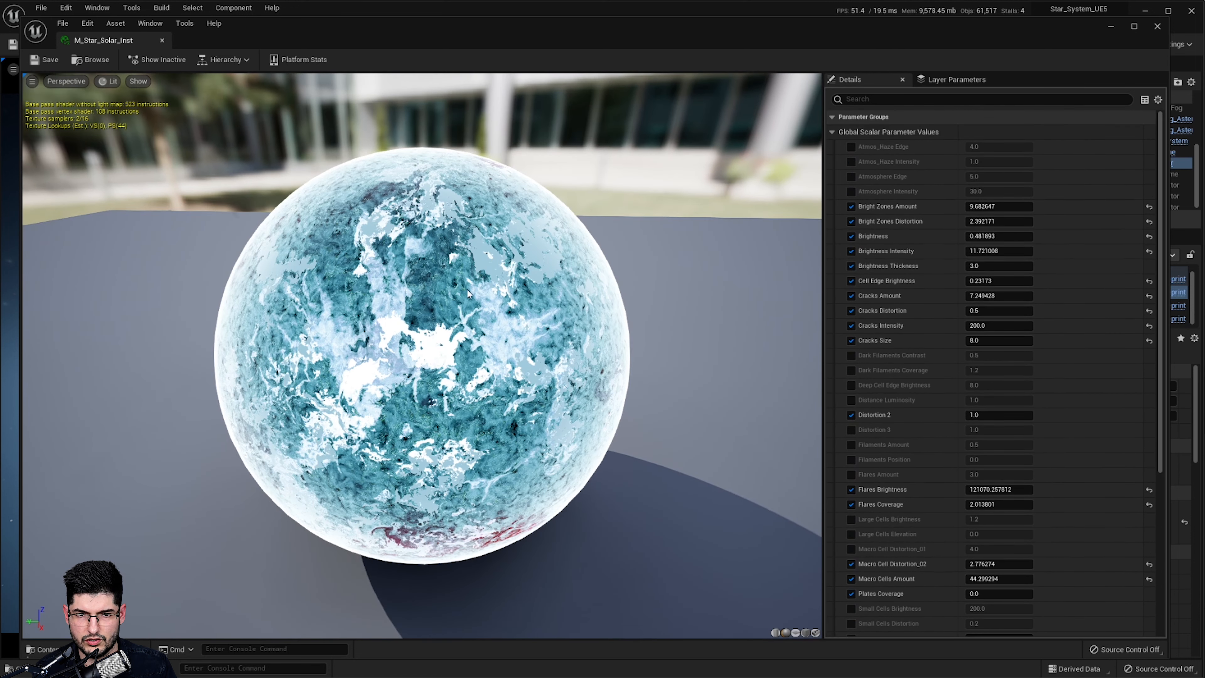
left_click_drag(467, 289, 550, 294)
Set the star material's Turbulence Speed to 0.1
scroll(975, 459, "down", 3)
scroll(974, 459, "down", 2)
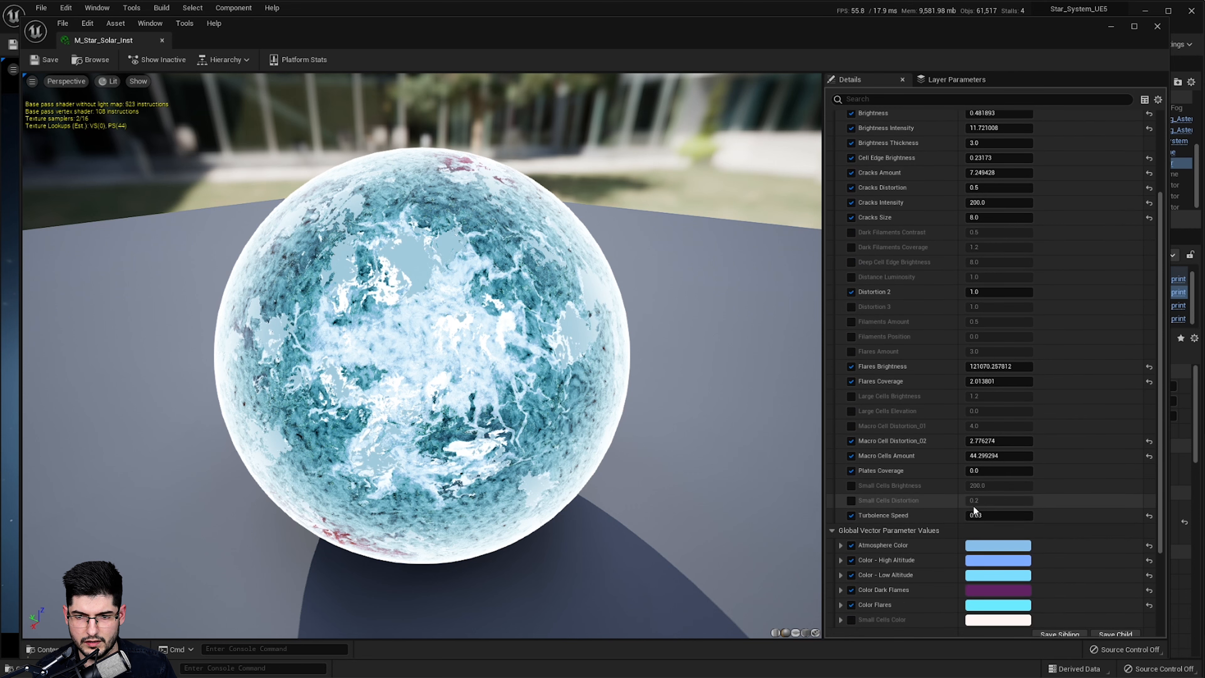
left_click(980, 515)
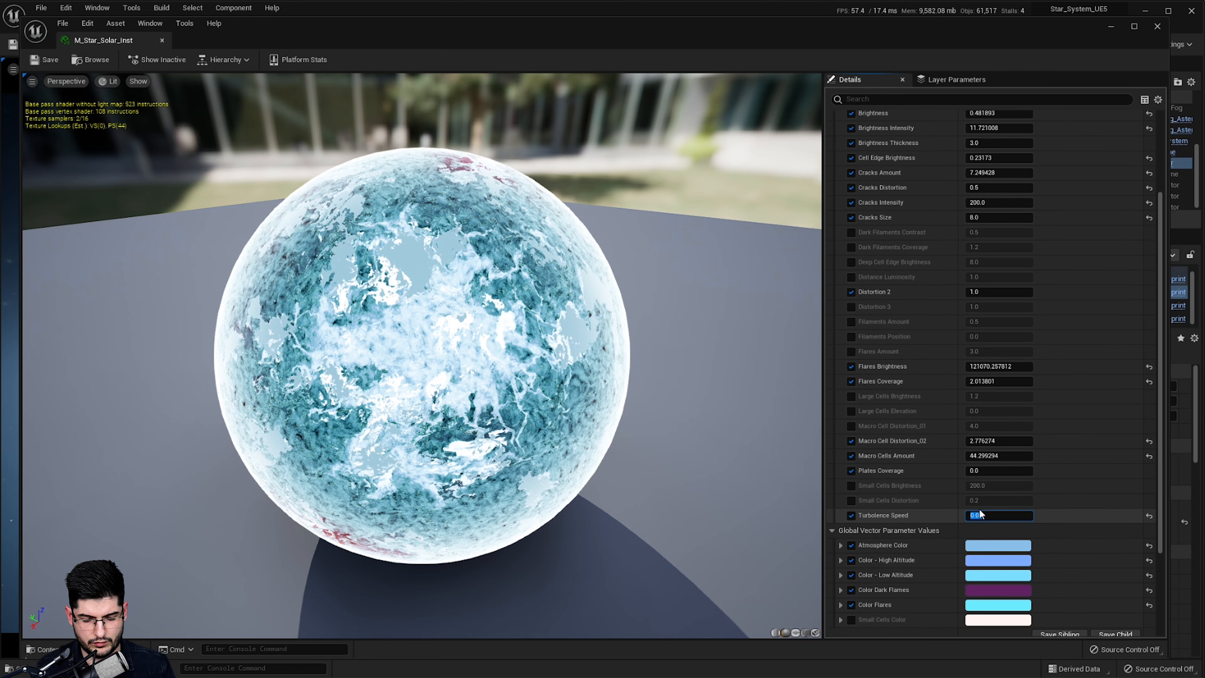
key("Return")
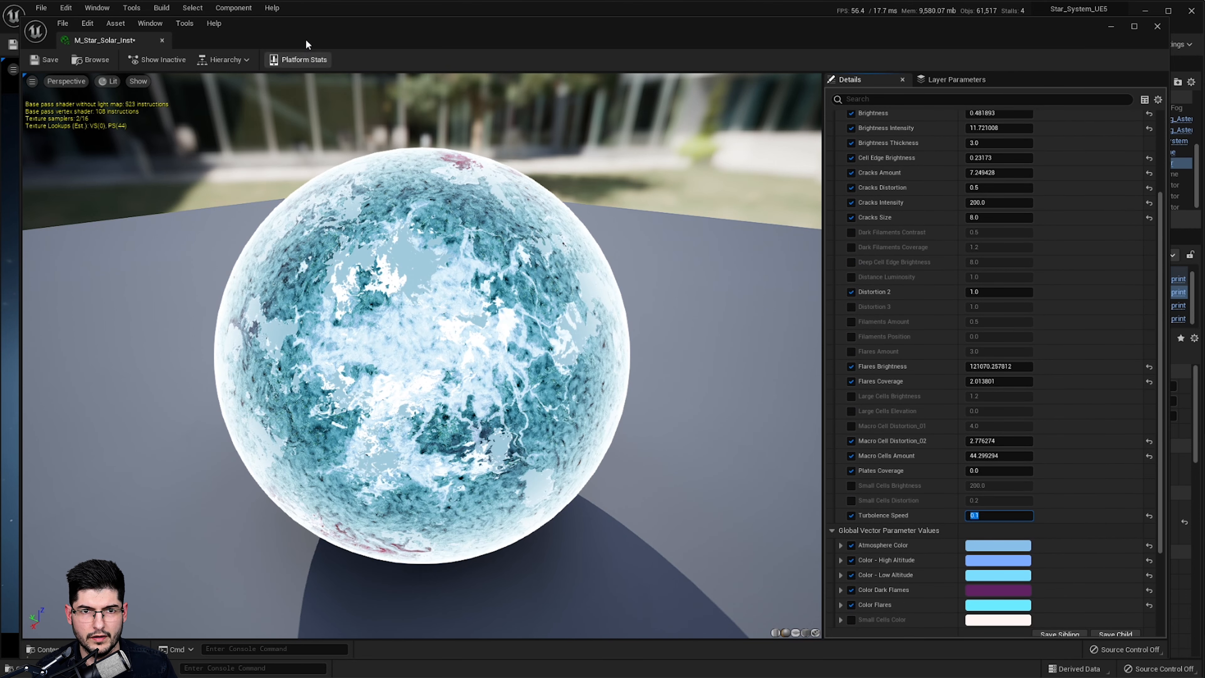
Move the material editor aside and examine the star's surface turbulence and flares in the scene, up close and from farther away
left_click_drag(306, 44, 1152, 80)
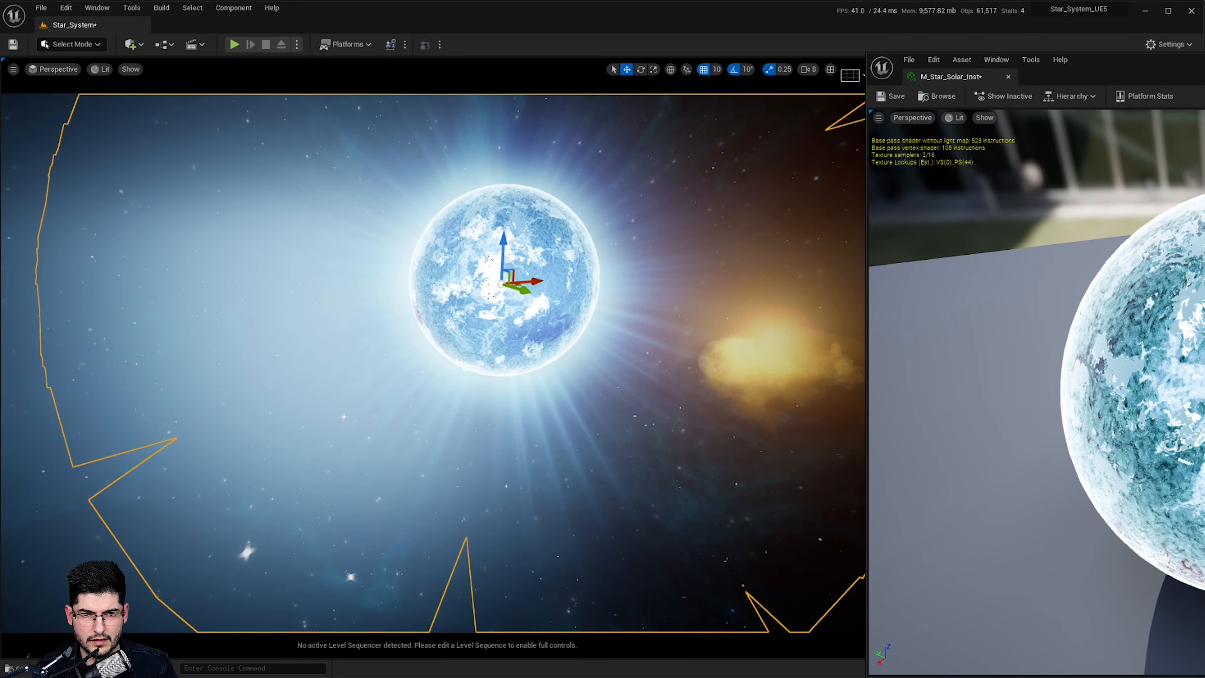
key("f")
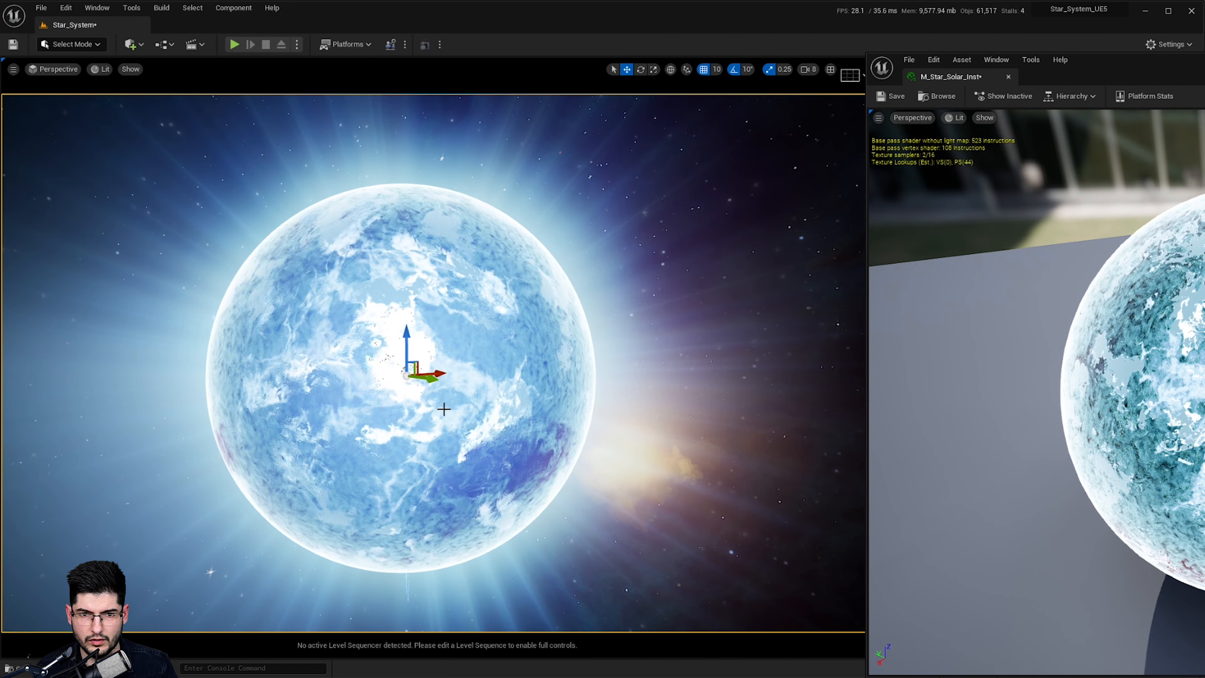
right_click_drag(475, 405, 389, 391)
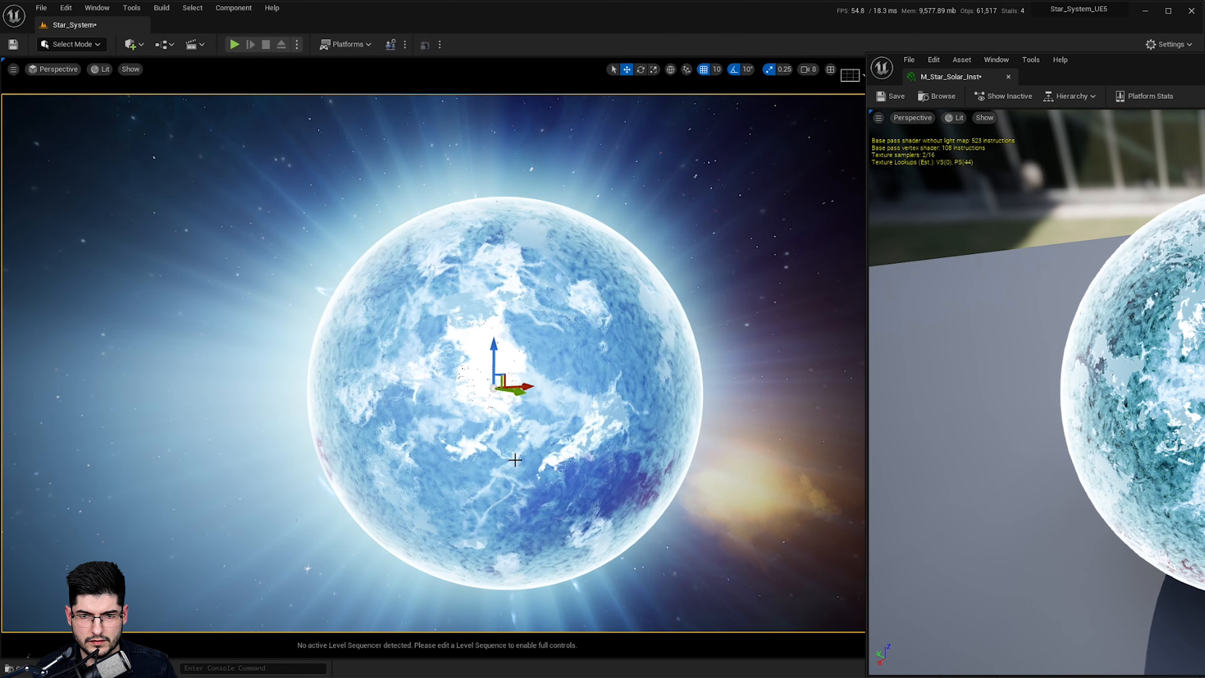
right_click_drag(514, 460, 361, 453)
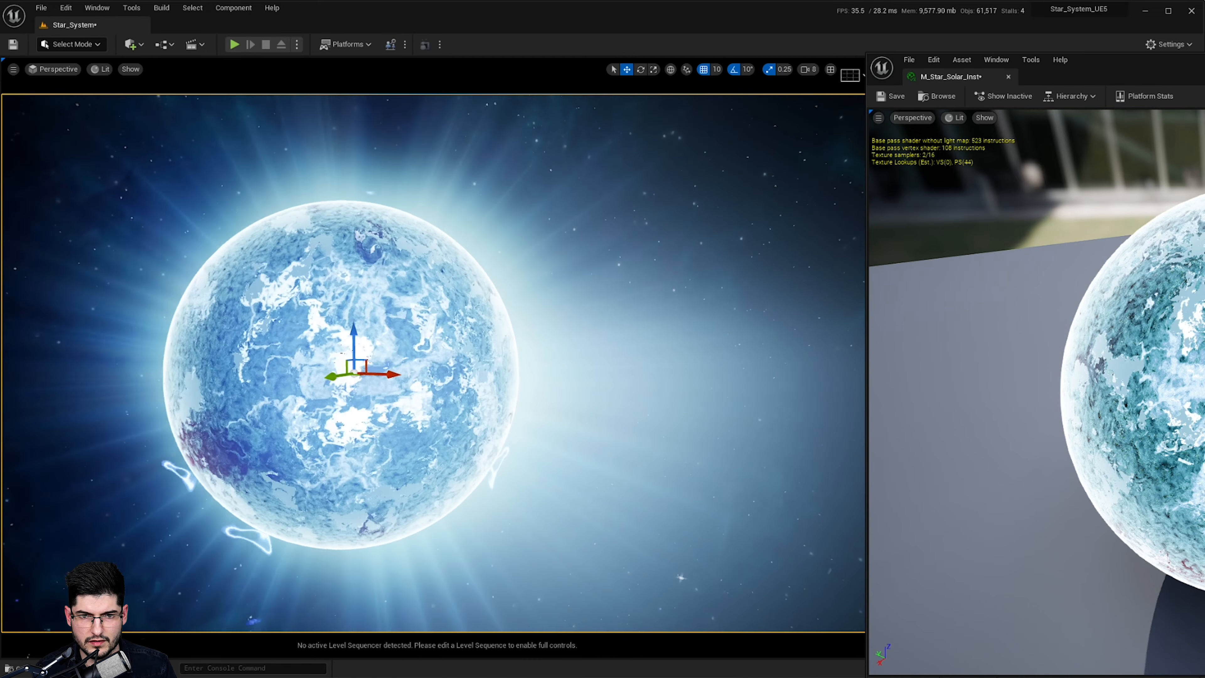
key("w")
key("a")
right_click_drag(232, 374, 430, 380)
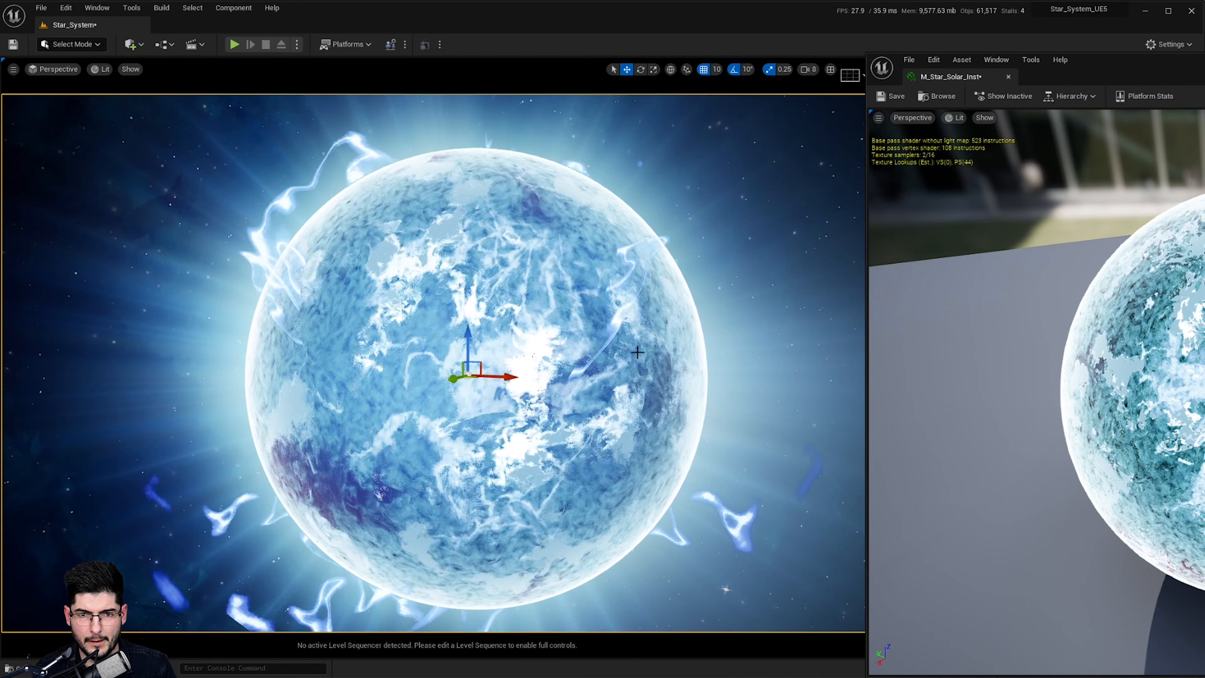
scroll(637, 352, "down", 10)
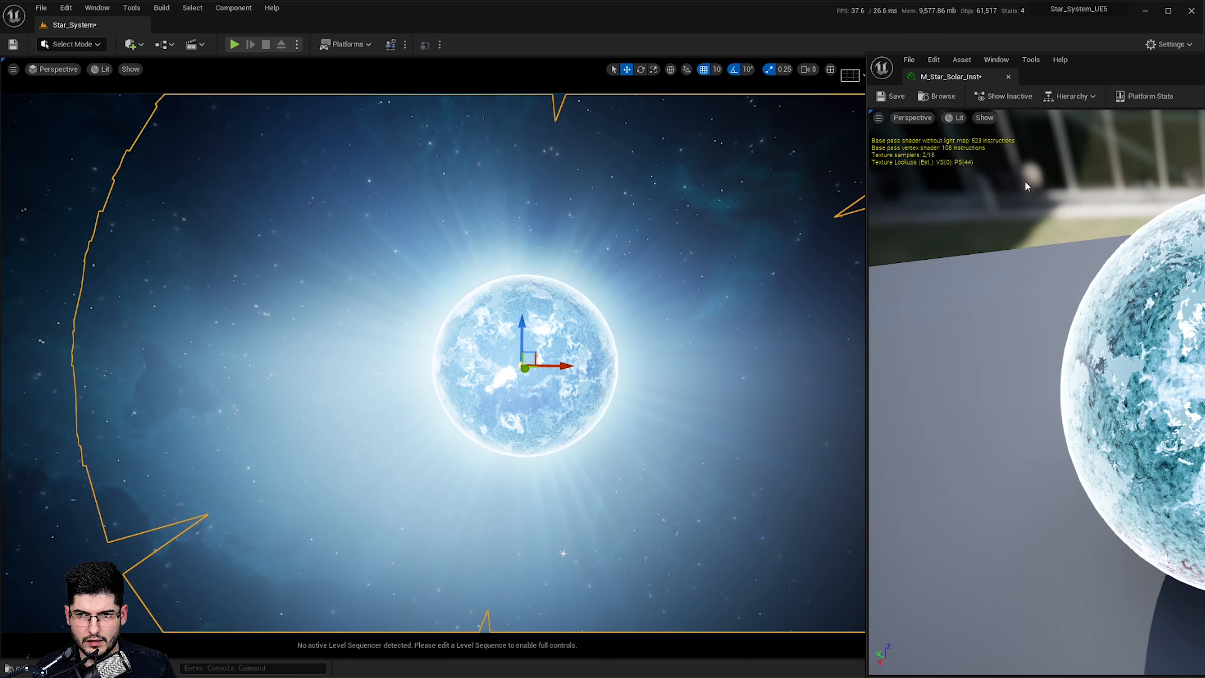
Bring the material editor back and view the orange Solar System Scope sun map among the browser's sun texture image results
left_click_drag(1123, 72, 280, 30)
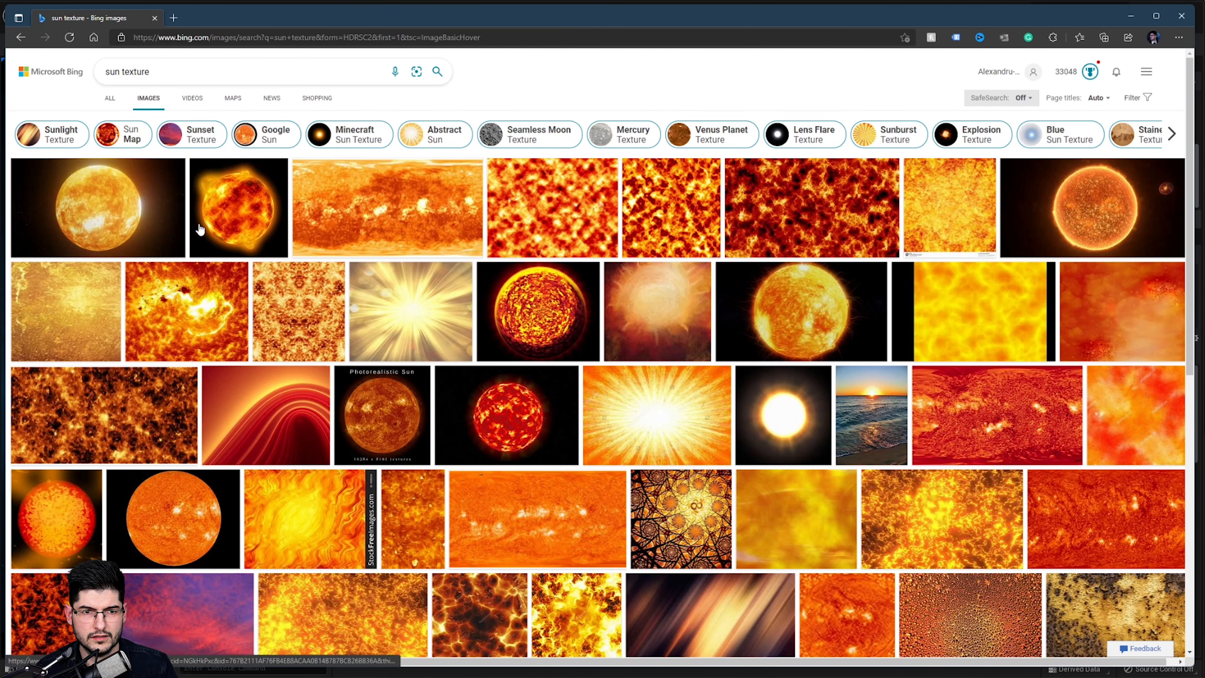
left_click(299, 217)
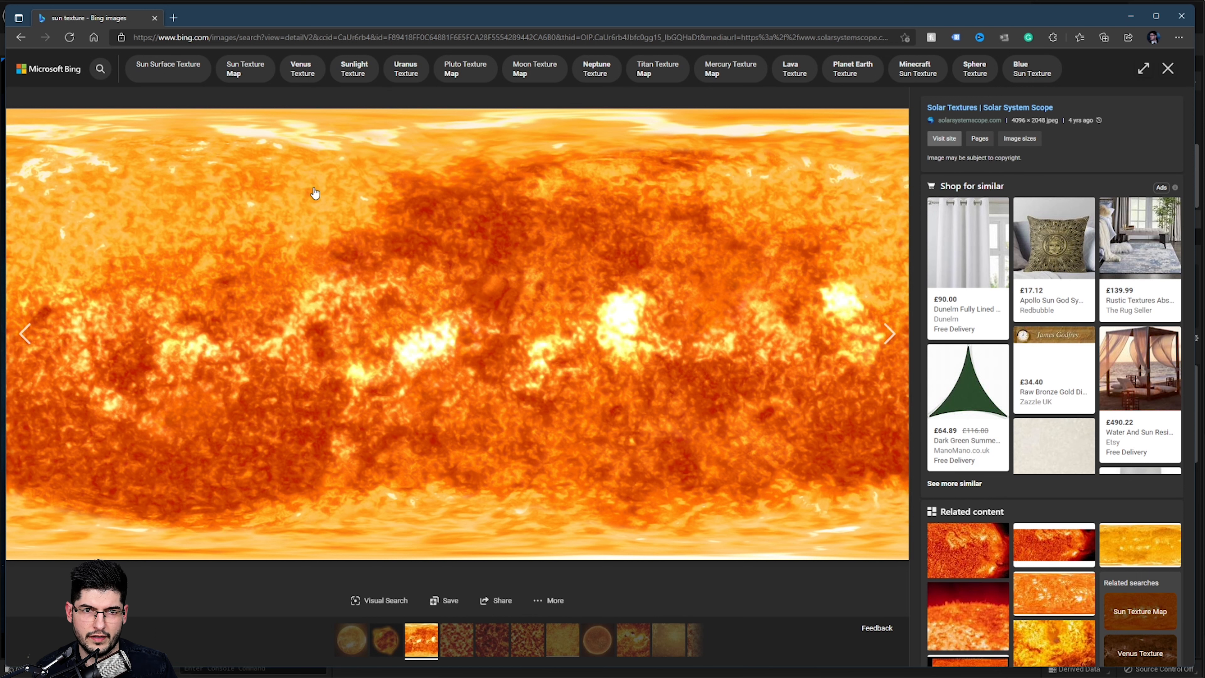
left_click(1129, 19)
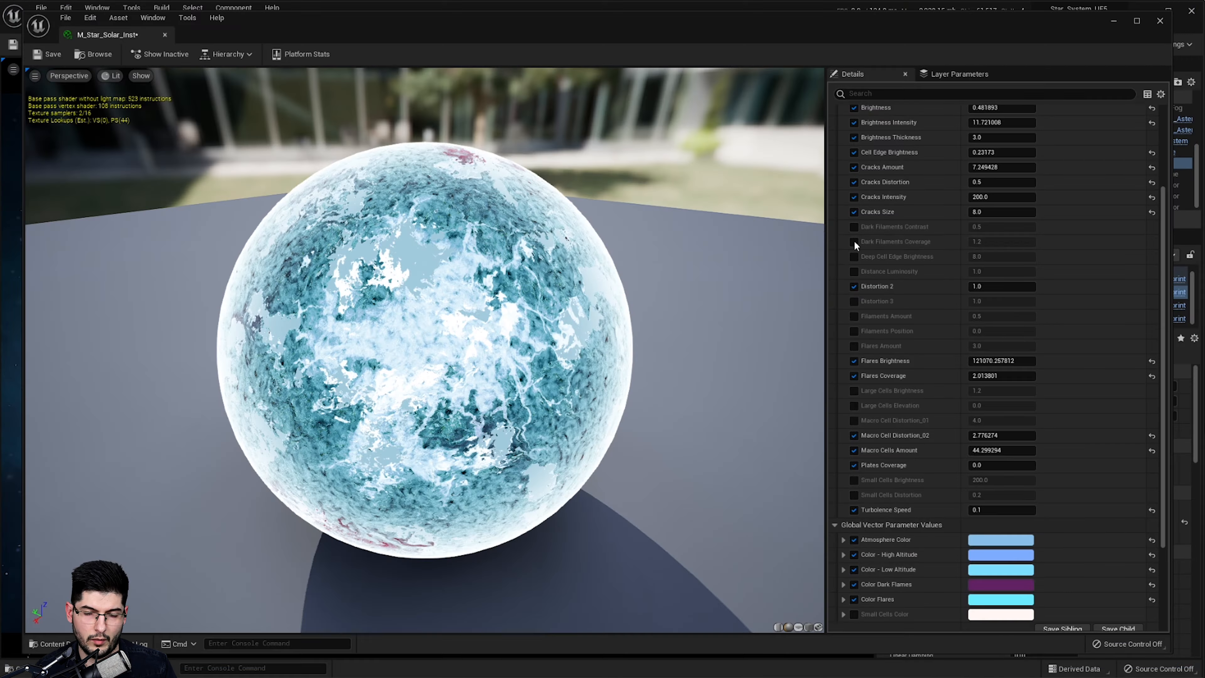
Try a Brightness of 0.1 on the star material instance
scroll(425, 350, "up", 1)
scroll(424, 350, "down", 4)
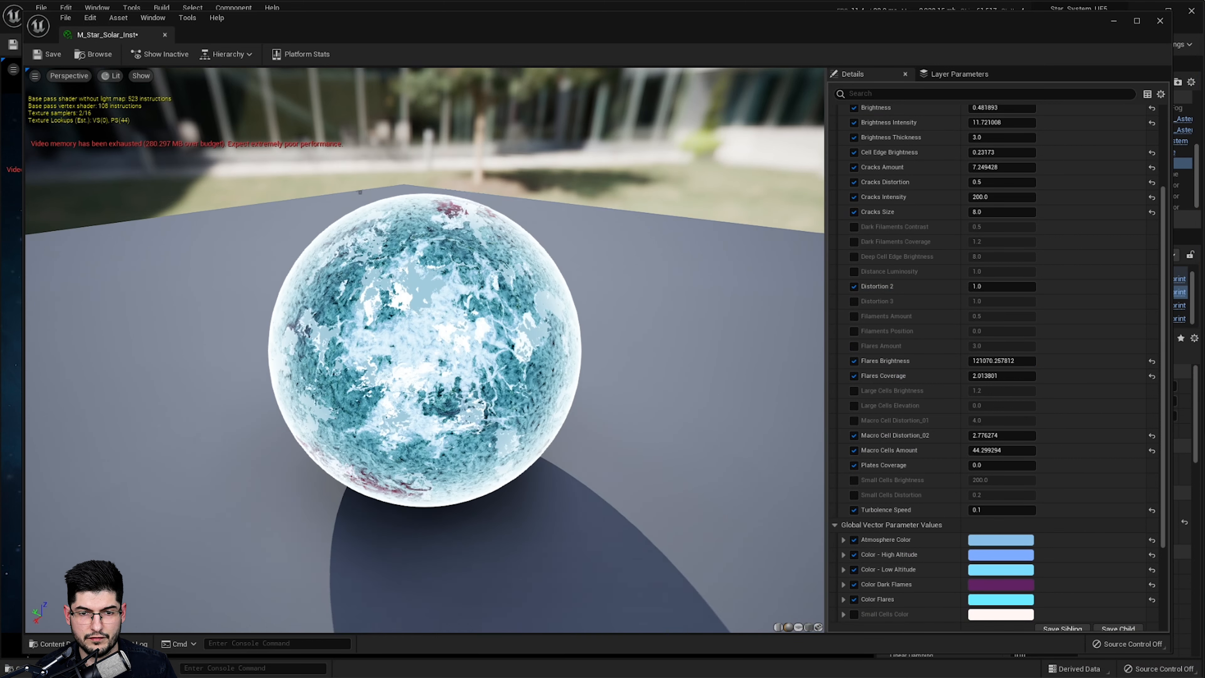
scroll(424, 349, "up", 2)
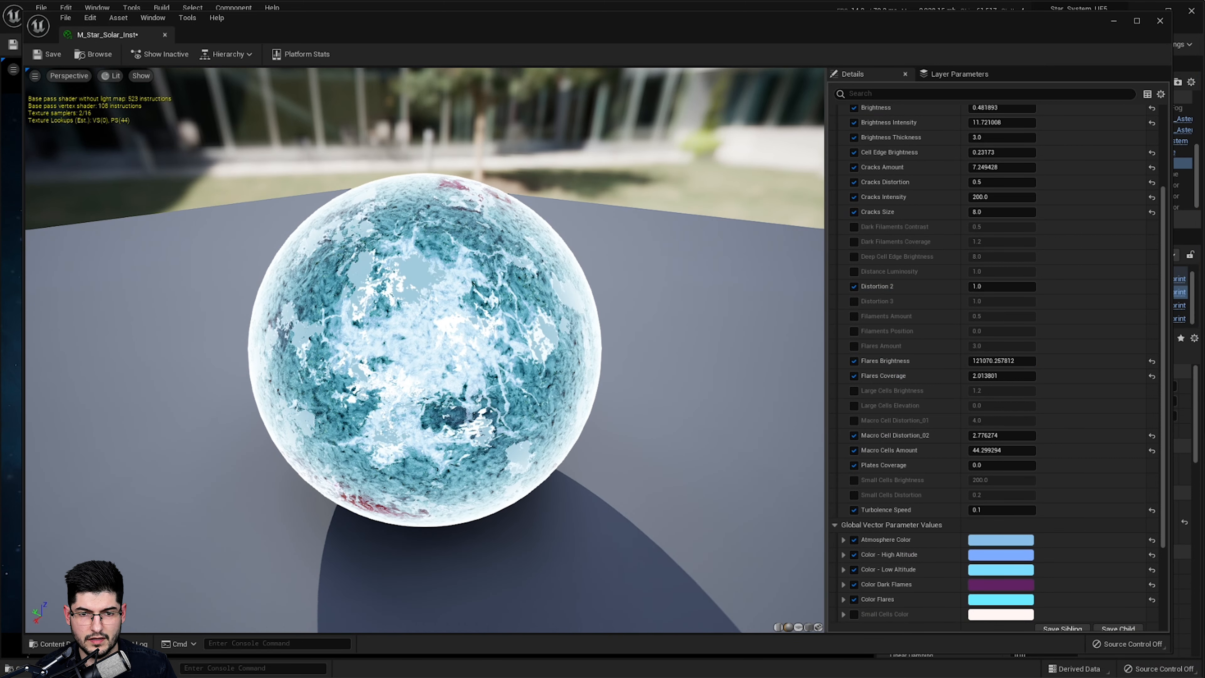
left_click_drag(485, 418, 465, 383)
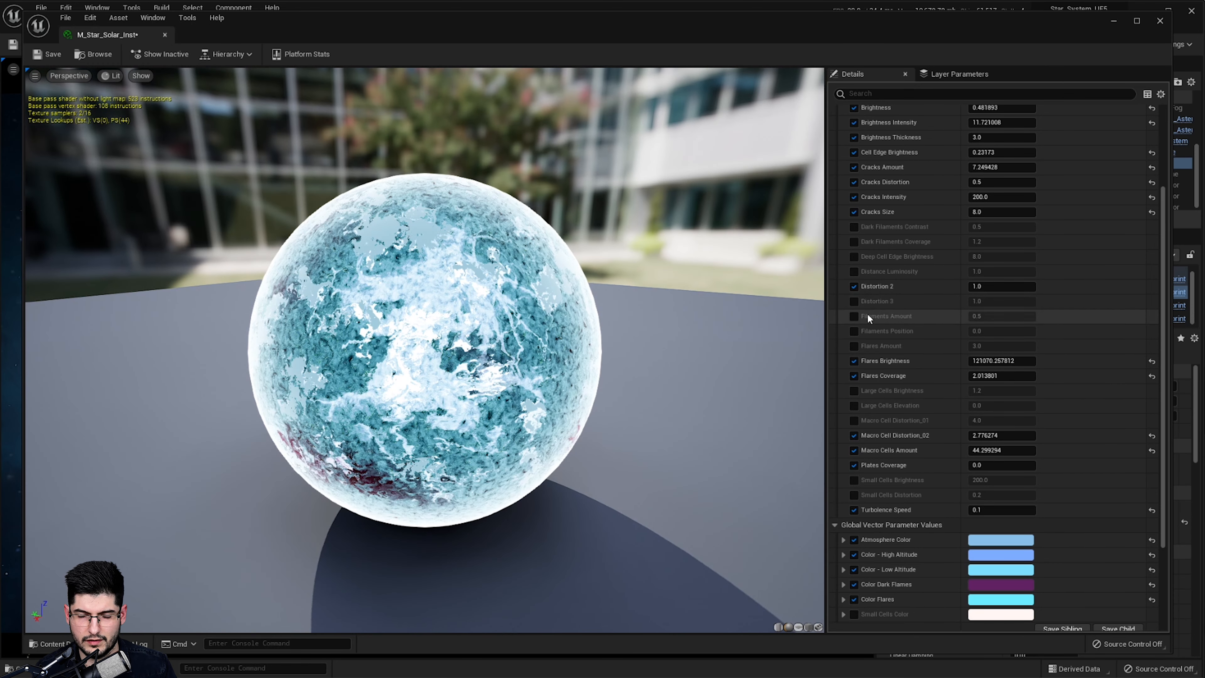
left_click_drag(703, 315, 704, 339)
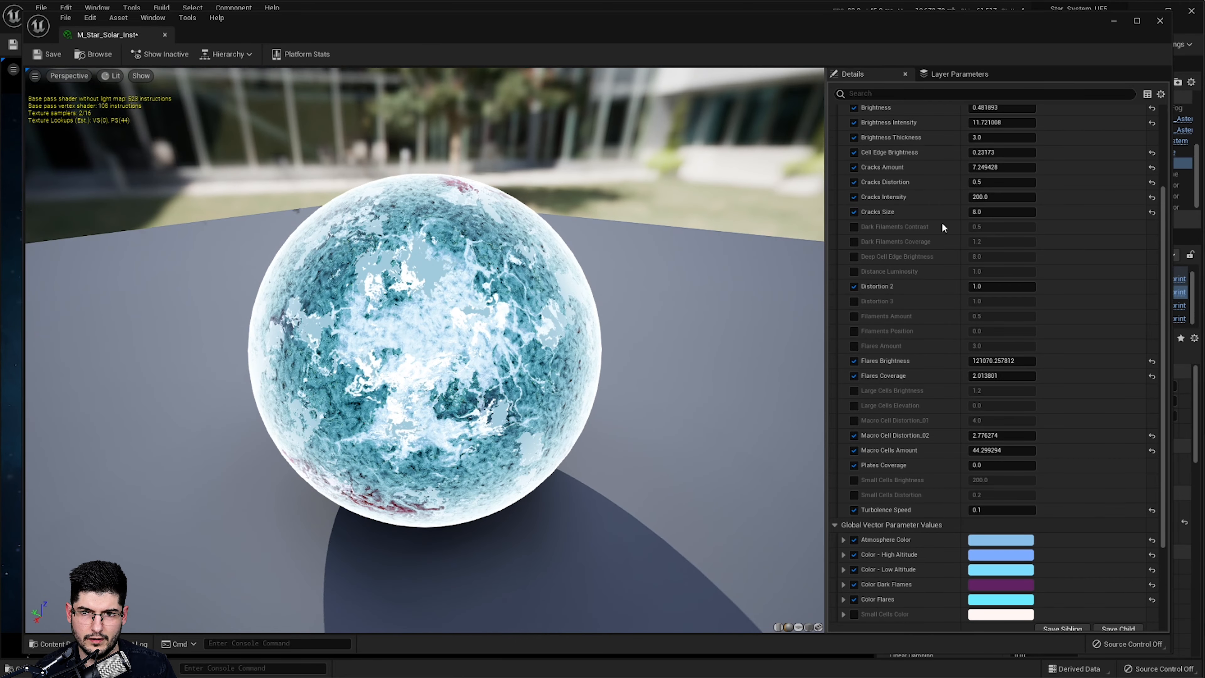
scroll(995, 203, "up", 1)
scroll(995, 203, "up", 2)
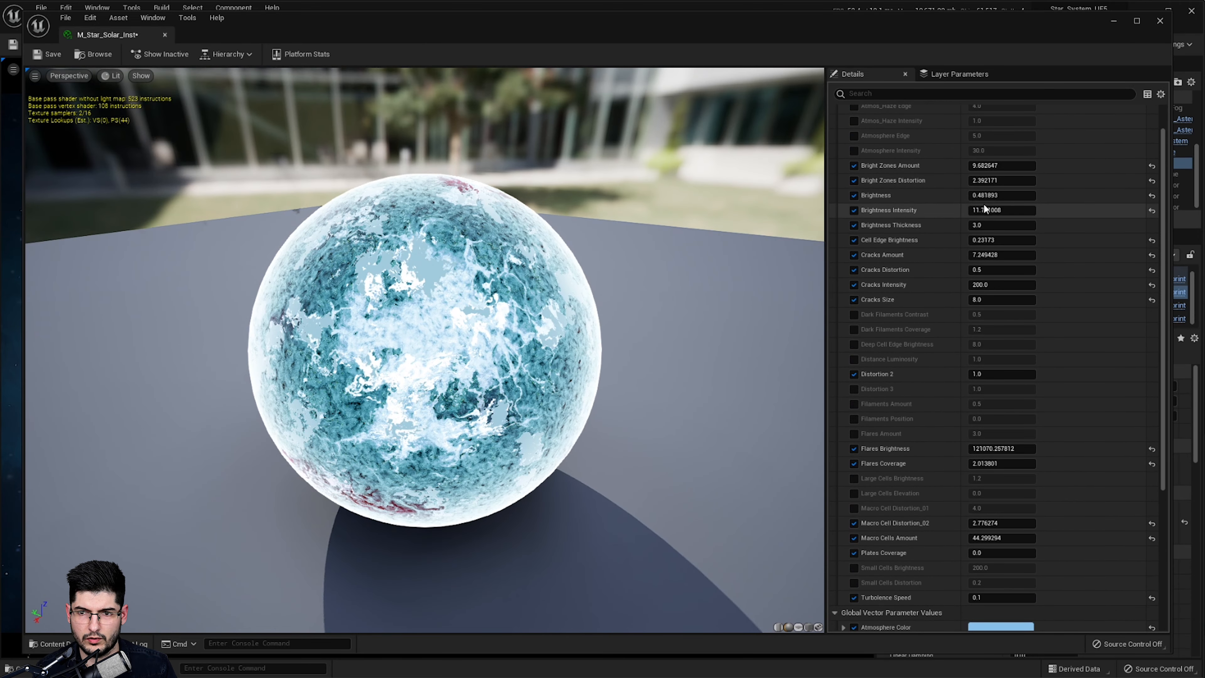
left_click(987, 199)
type("0")
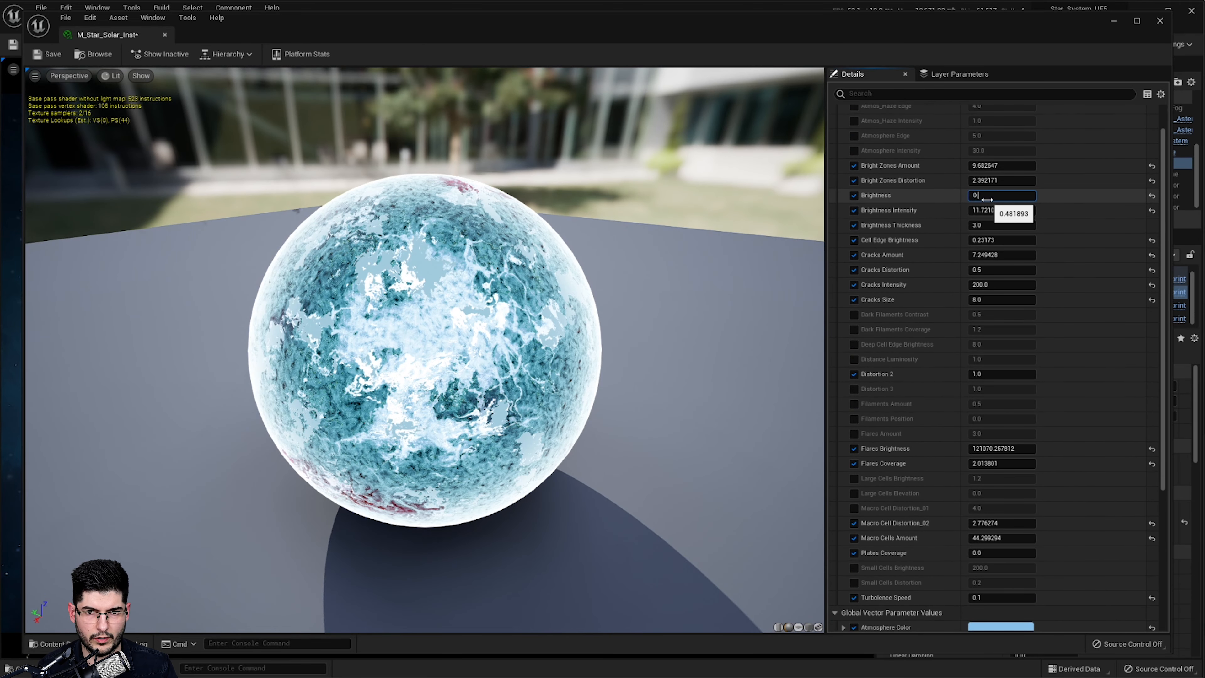
type(".1")
key("Return")
Examine the star preview's cracks and bright zones from several angles and look over the color parameters
left_click_drag(703, 315, 347, 335)
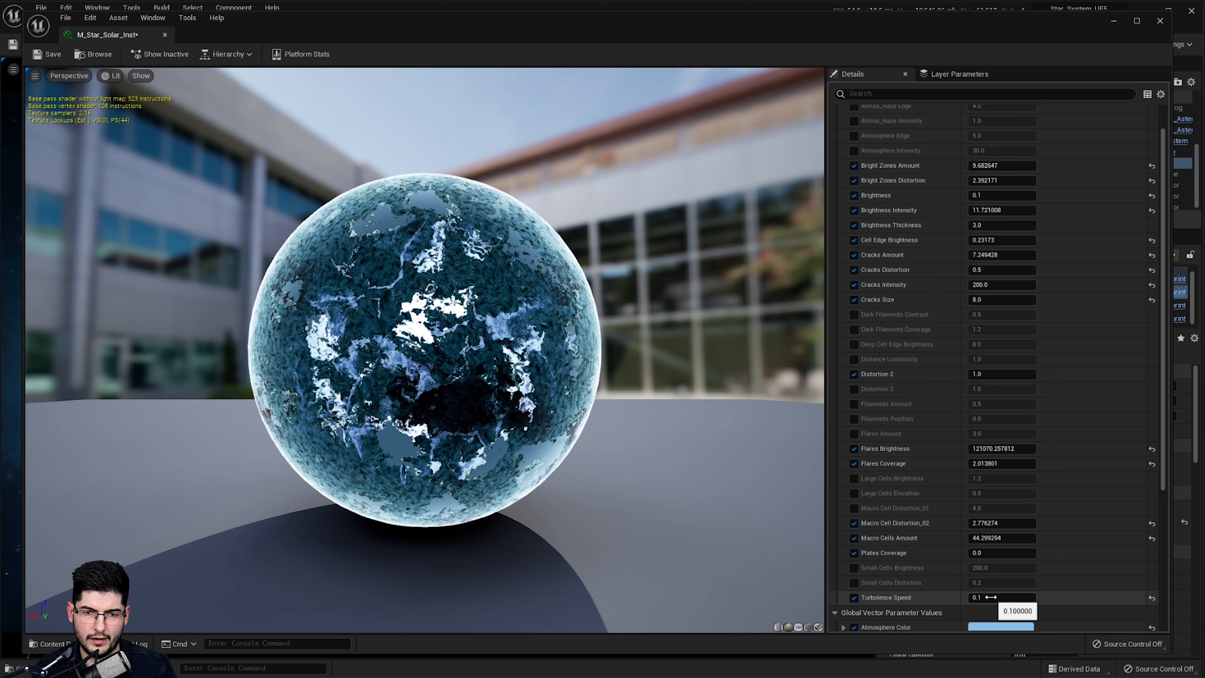
left_click_drag(721, 427, 546, 408)
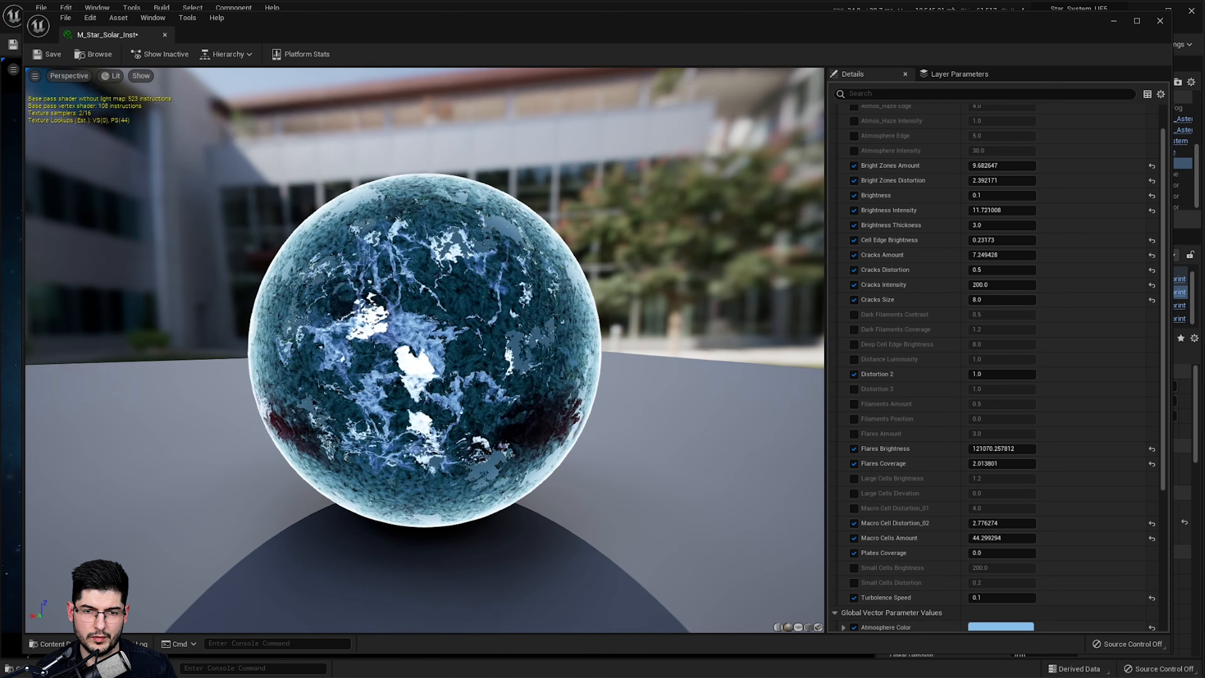
left_click_drag(475, 394, 447, 313)
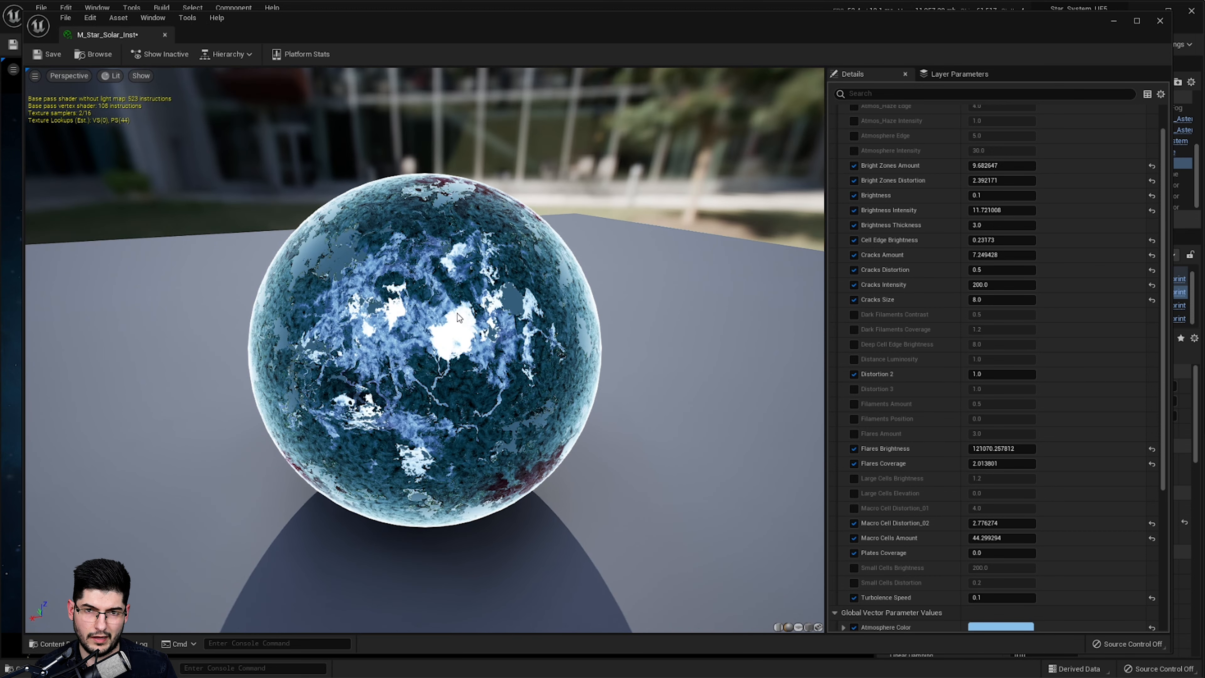
scroll(983, 440, "down", 3)
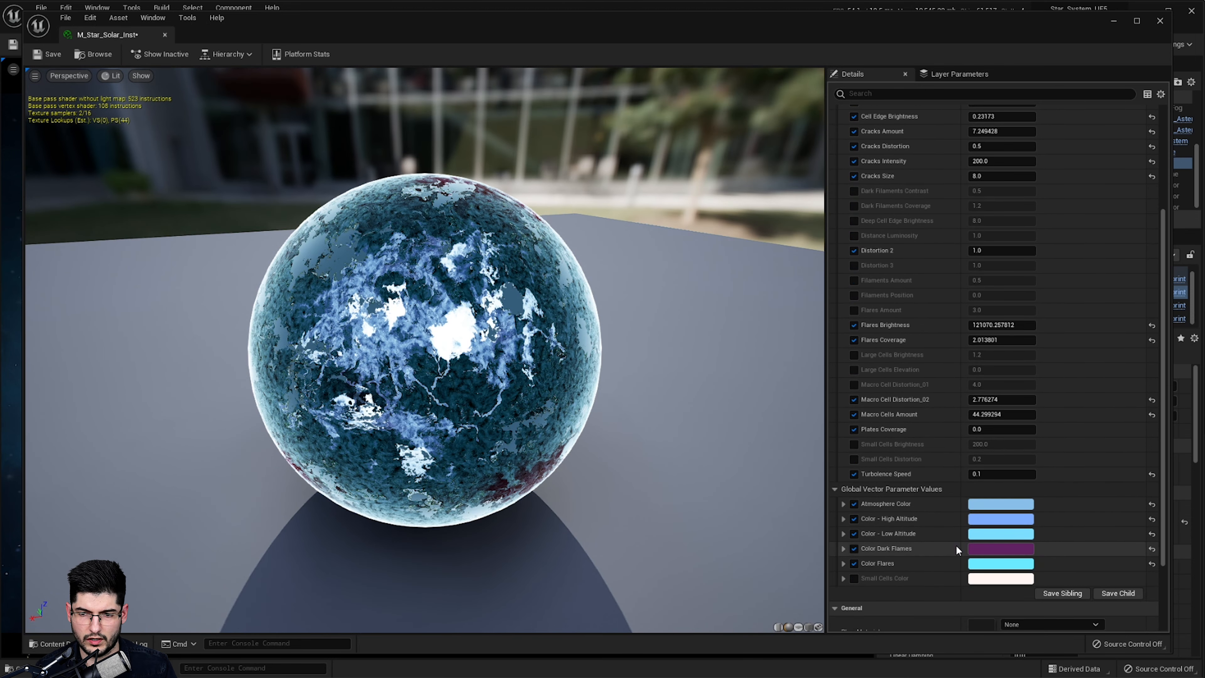
scroll(1001, 390, "up", 5)
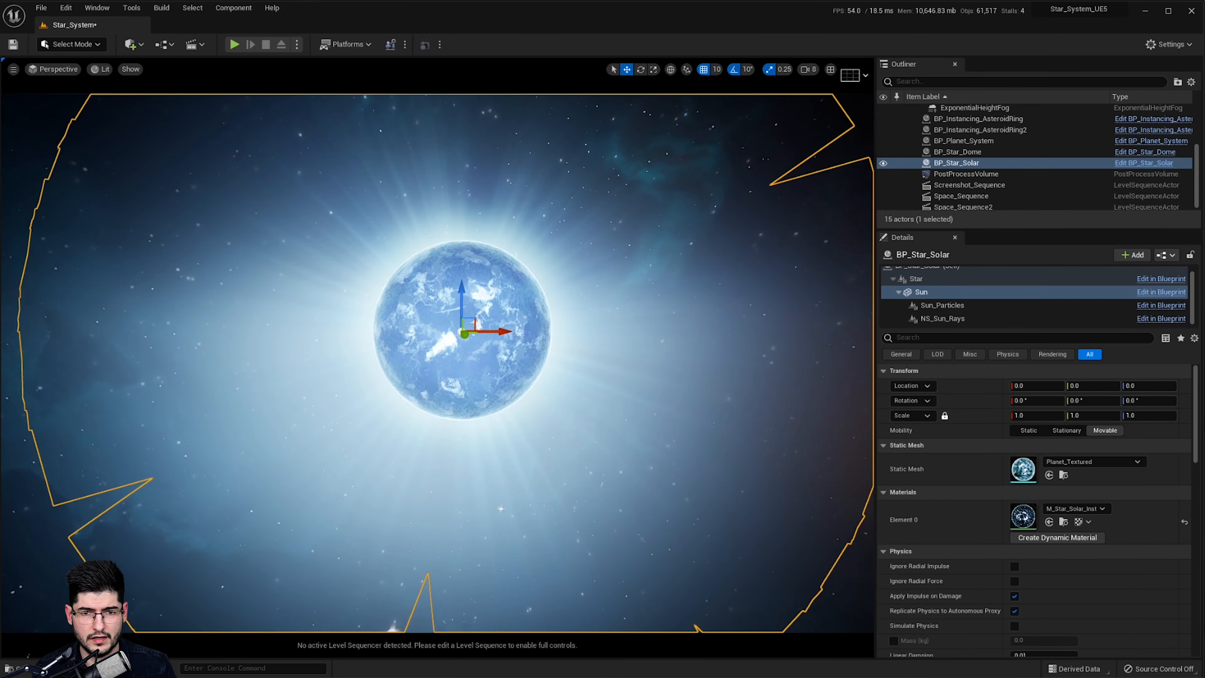
Look around the star in the scene, select BP_Planet_System and view the planet with its asteroid ring from above
right_click_drag(212, 330, 191, 306)
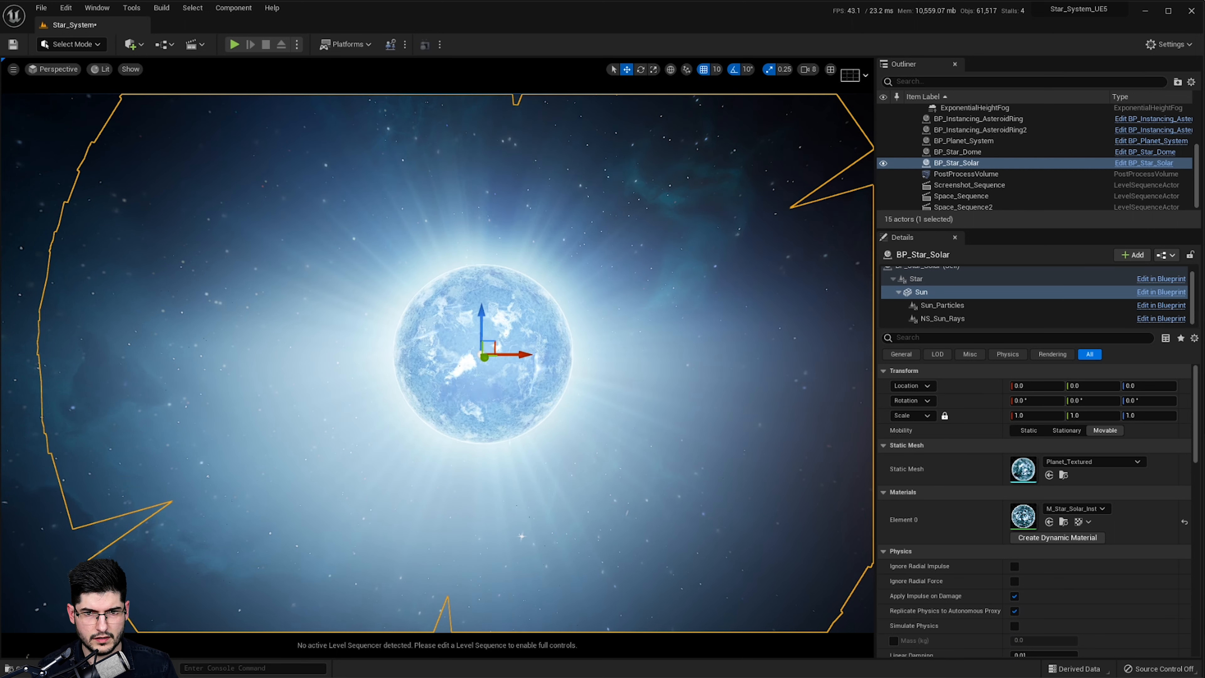
right_click_drag(307, 272, 427, 265)
right_click_drag(674, 412, 492, 321)
left_click(485, 347)
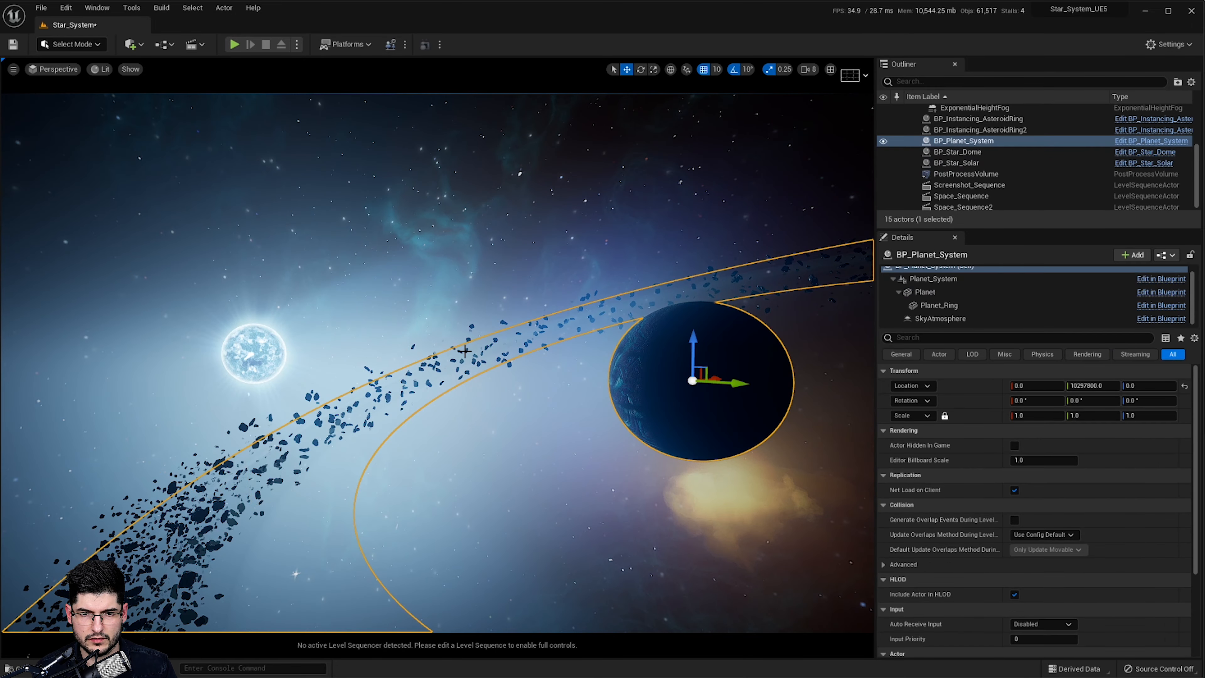
left_click(465, 351)
left_click(347, 446)
right_click_drag(347, 446, 346, 522)
right_click_drag(361, 384, 360, 470)
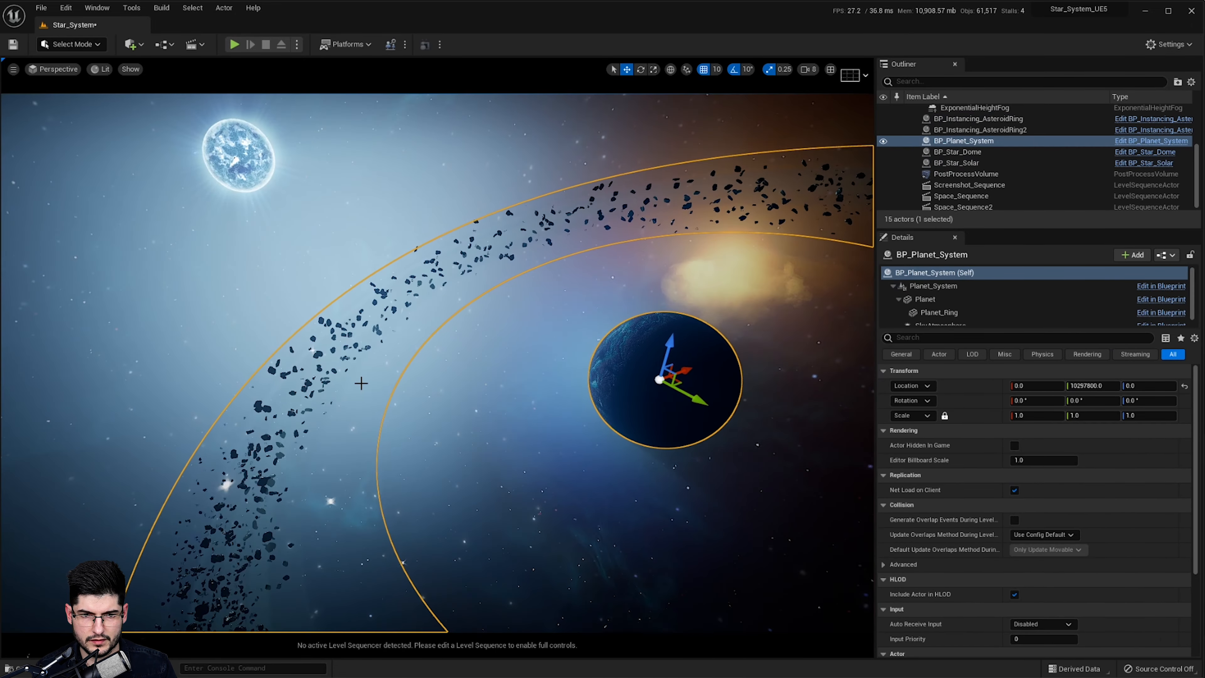
Fly close to the ringed planet and examine its surface against the nebula background
right_click_drag(688, 294, 797, 296)
key("w")
right_click_drag(674, 297, 242, 267)
right_click_drag(303, 346, 441, 315)
key("w")
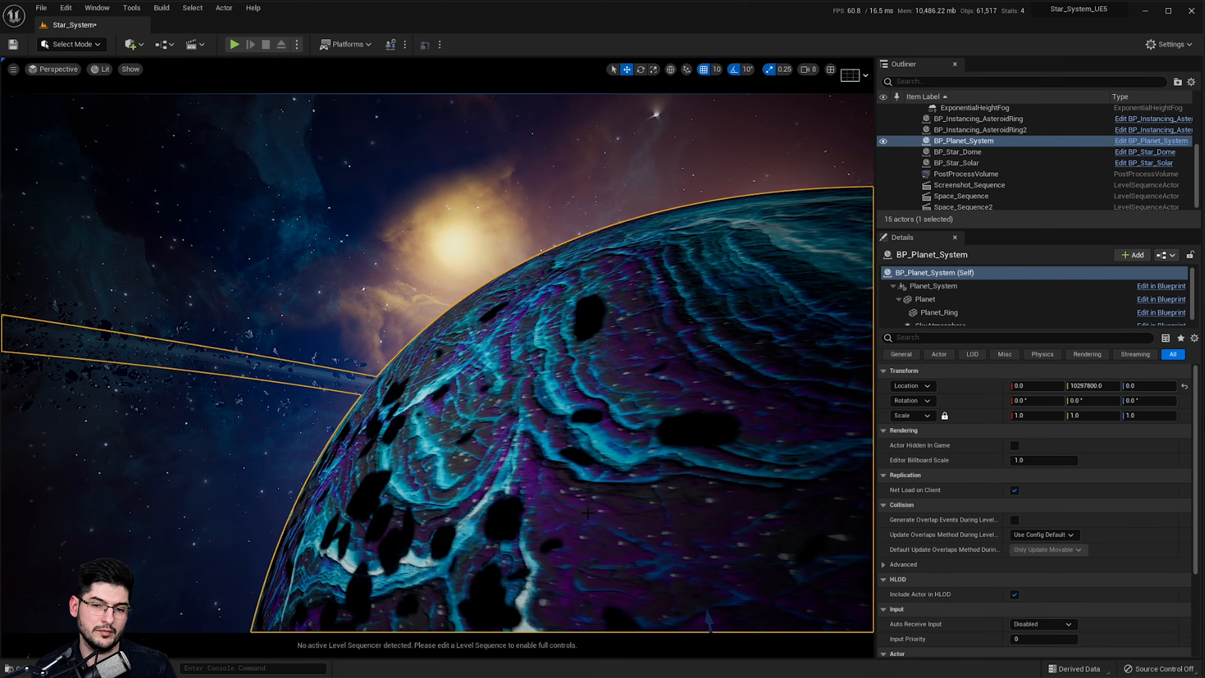
right_click_drag(610, 461, 266, 199)
key("s")
key("w")
Select BP_Star_Dome's Dome component, open its M_Star_Nebula_Inst material instance and rotate the nebula preview
left_click(509, 307)
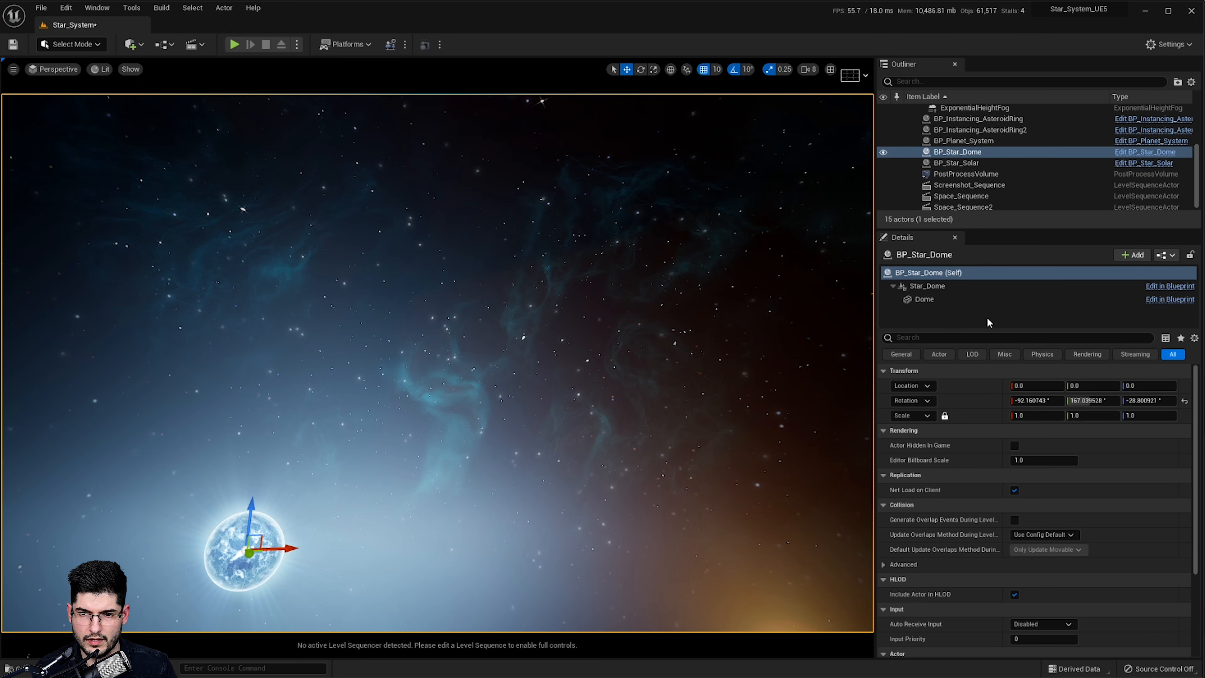
left_click(956, 300)
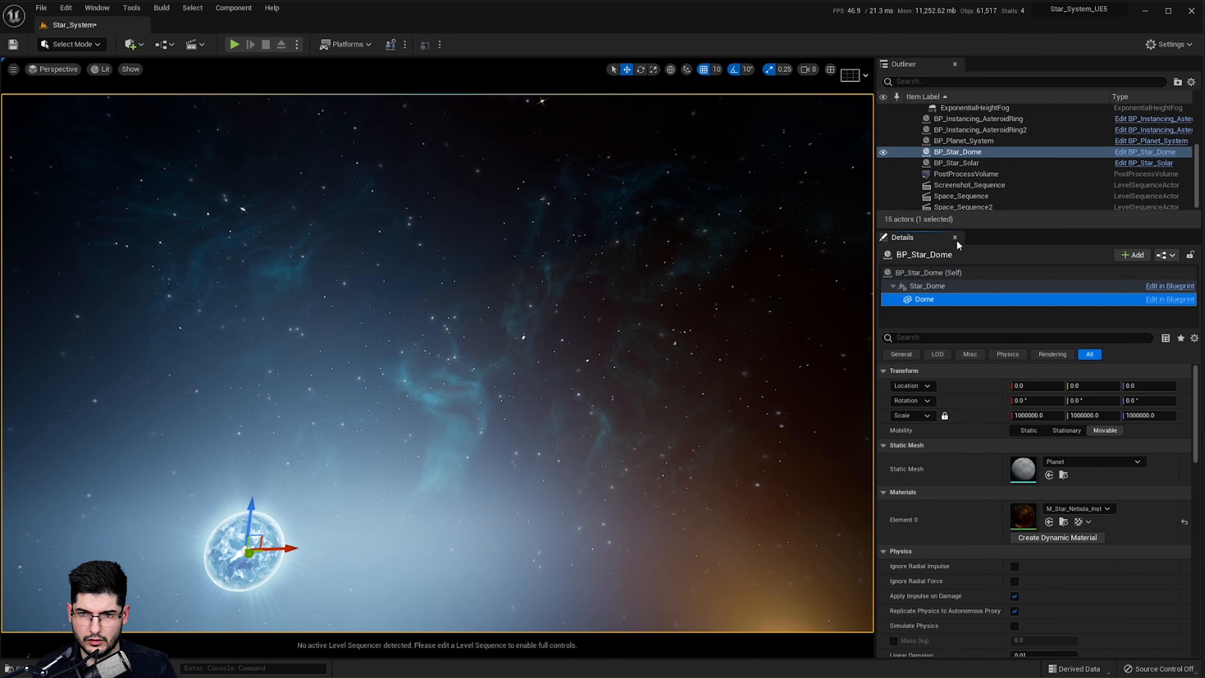
double_click(1025, 523)
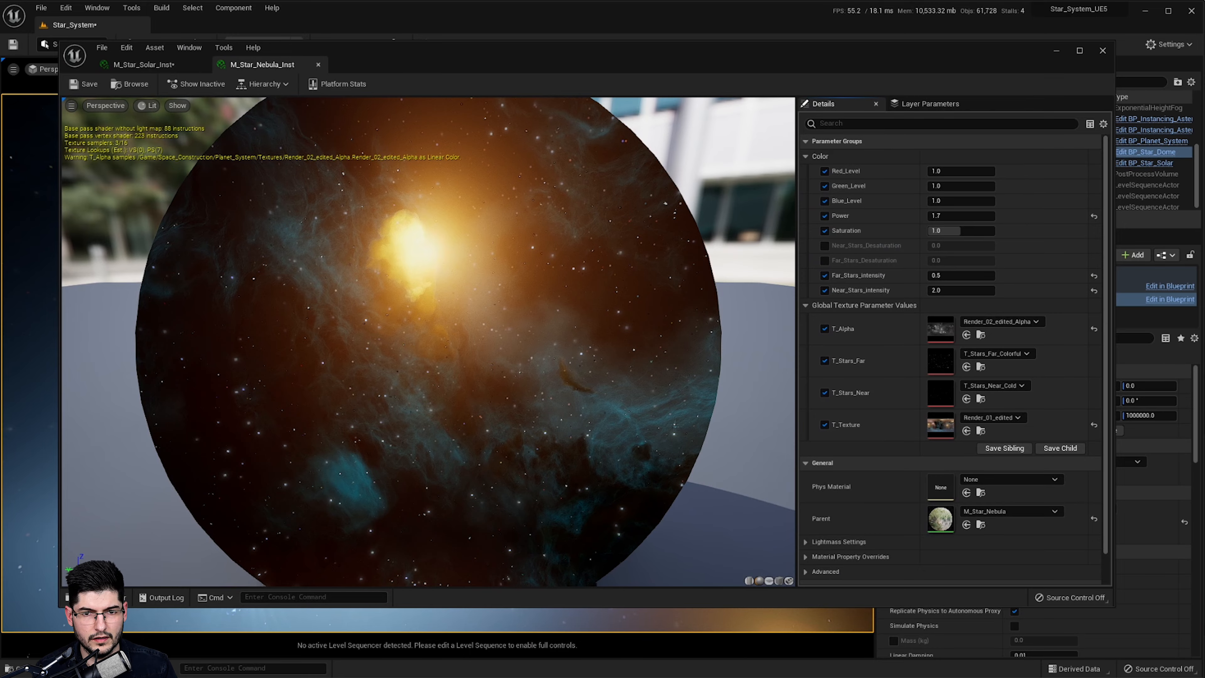
left_click_drag(428, 342, 508, 341)
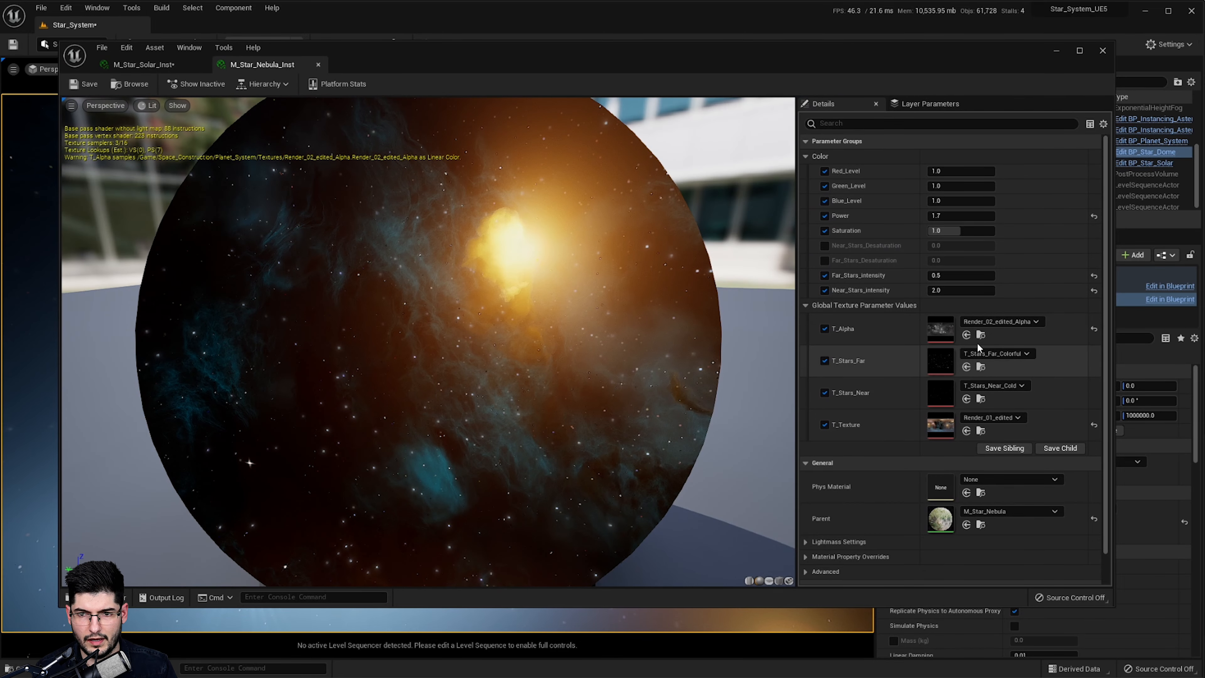
Set the nebula material's Power to 1, move its editor window aside and review the sky around the star and asteroids
left_click(947, 217)
type("1")
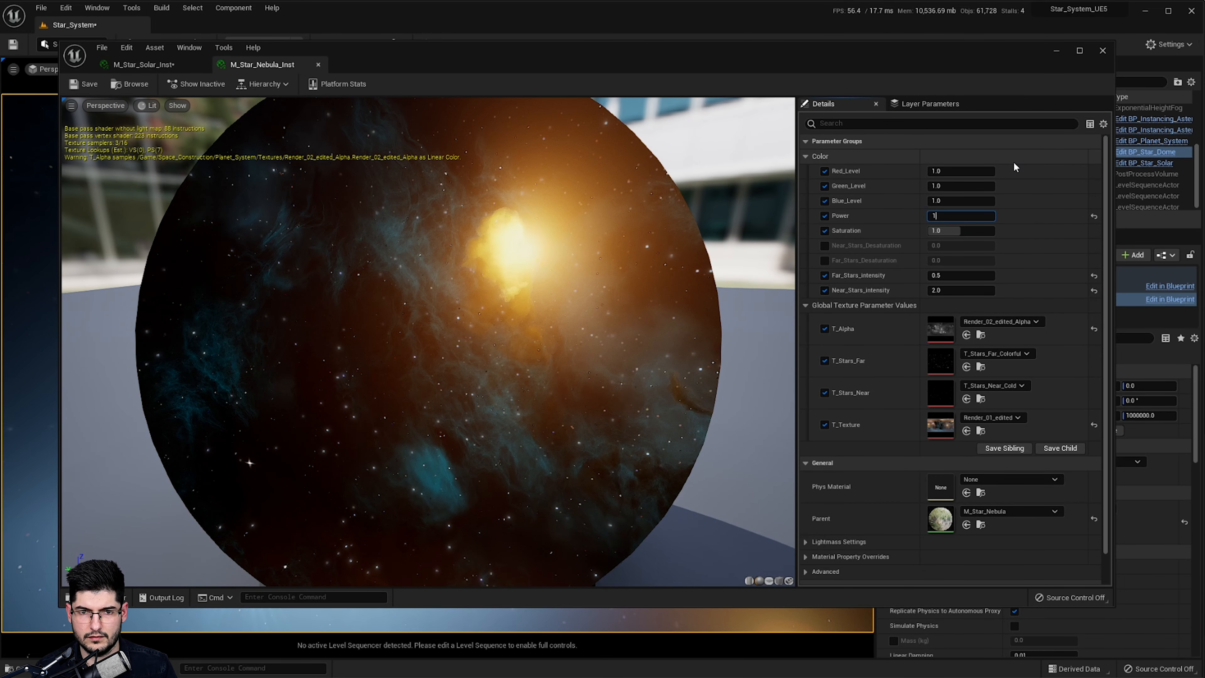
key("Return")
left_click_drag(444, 67, 0, 71)
right_click_drag(148, 203, 247, 270)
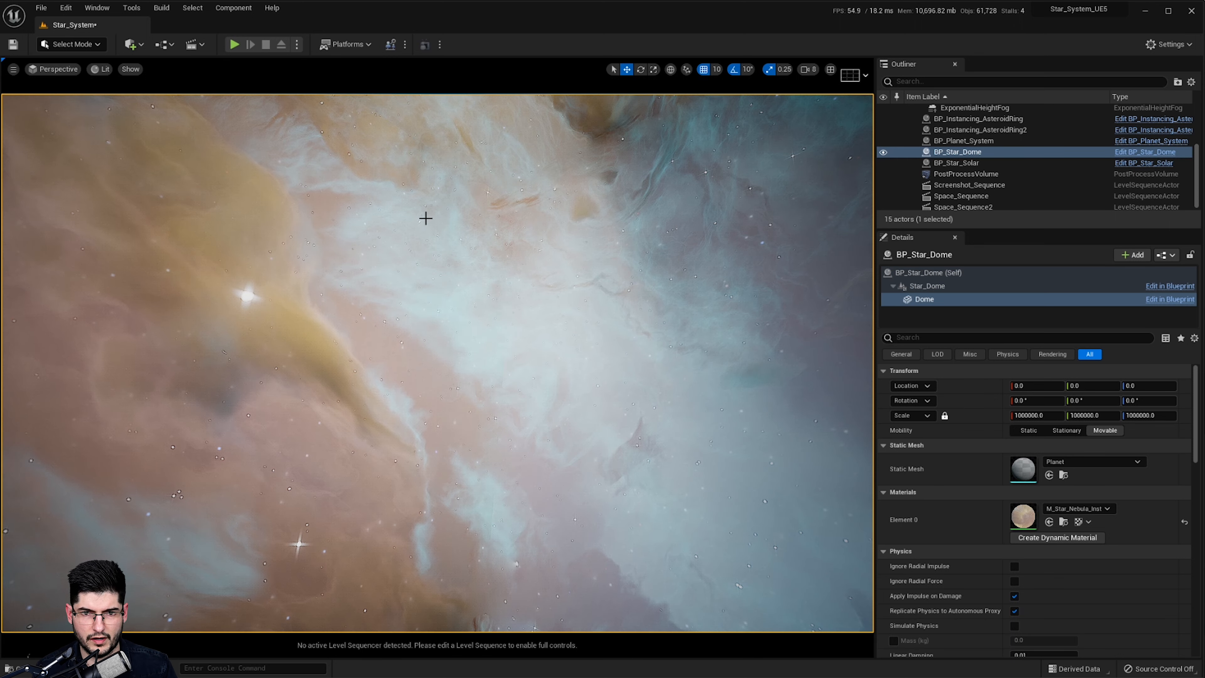
right_click_drag(426, 218, 759, 161)
right_click_drag(436, 285, 332, 448)
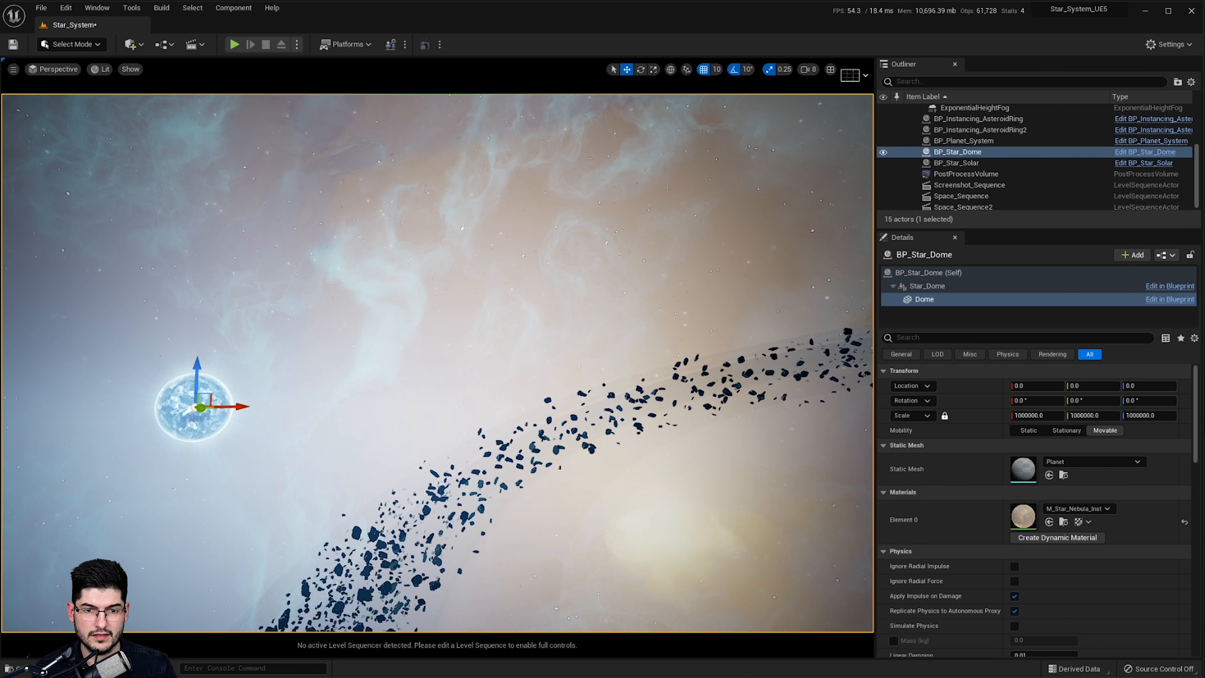
Undo the nebula material's Power change and look at the sky around the star
key("ctrl+z")
right_click_drag(617, 427, 332, 546)
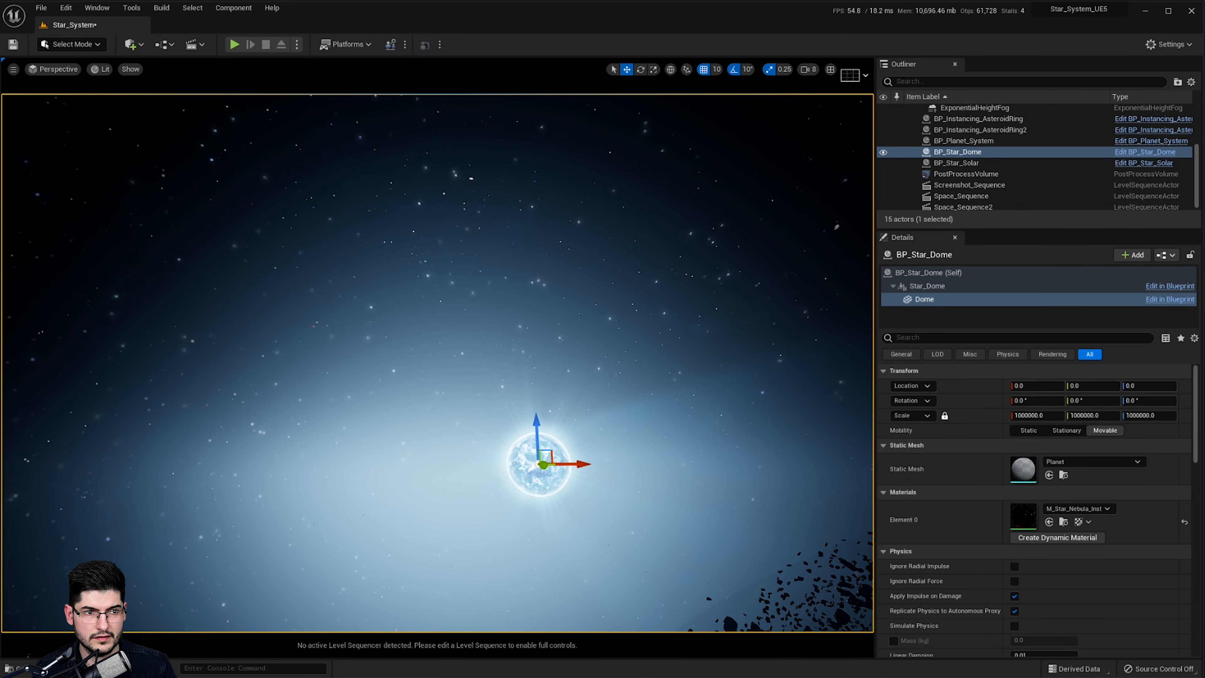
Redo the nebula material's Power change and look across the star, asteroid ring and planet against the nebula sky
key("ctrl+y")
right_click_drag(631, 387, 712, 427)
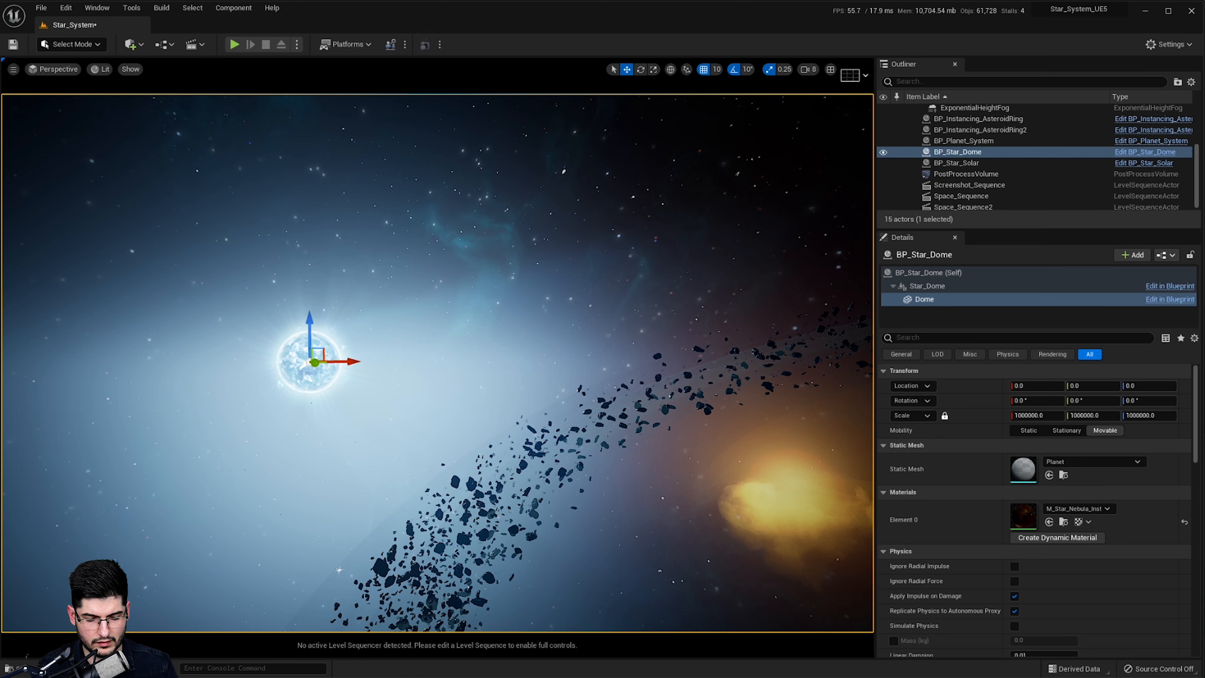
right_click_drag(506, 332, 478, 353)
right_click_drag(322, 372, 371, 376)
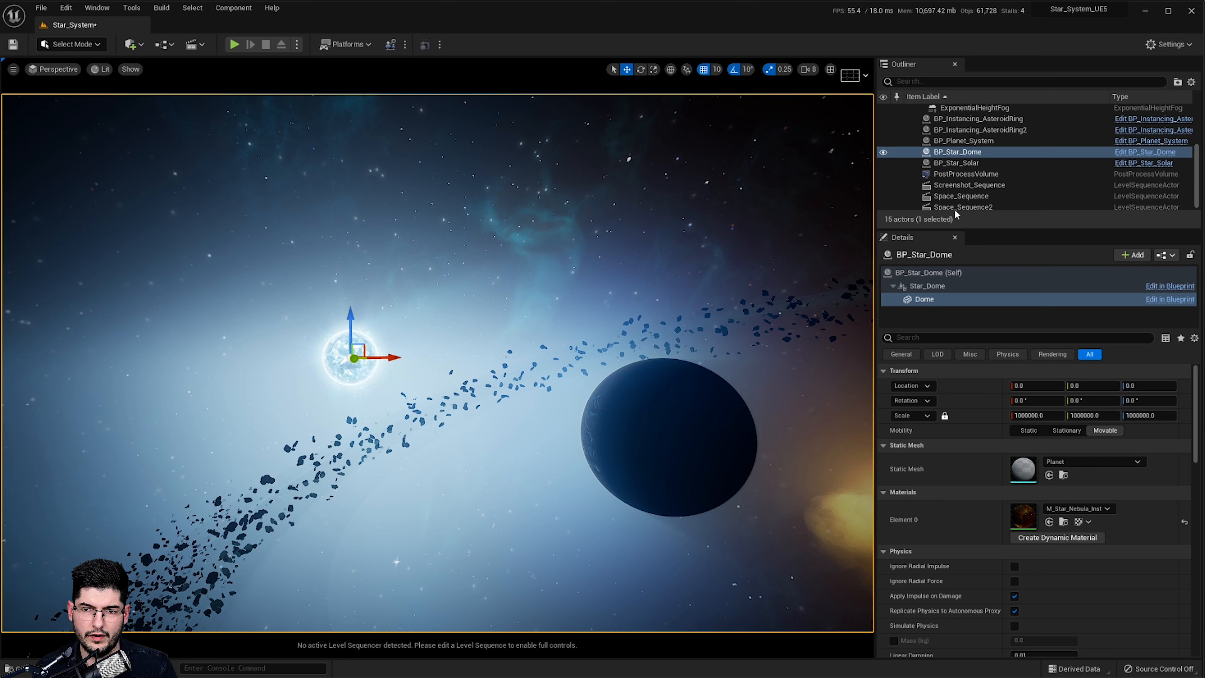
Look through the scene's actors in the Outliner and fly closer to the dark planet in front of the star
scroll(969, 152, "up", 4)
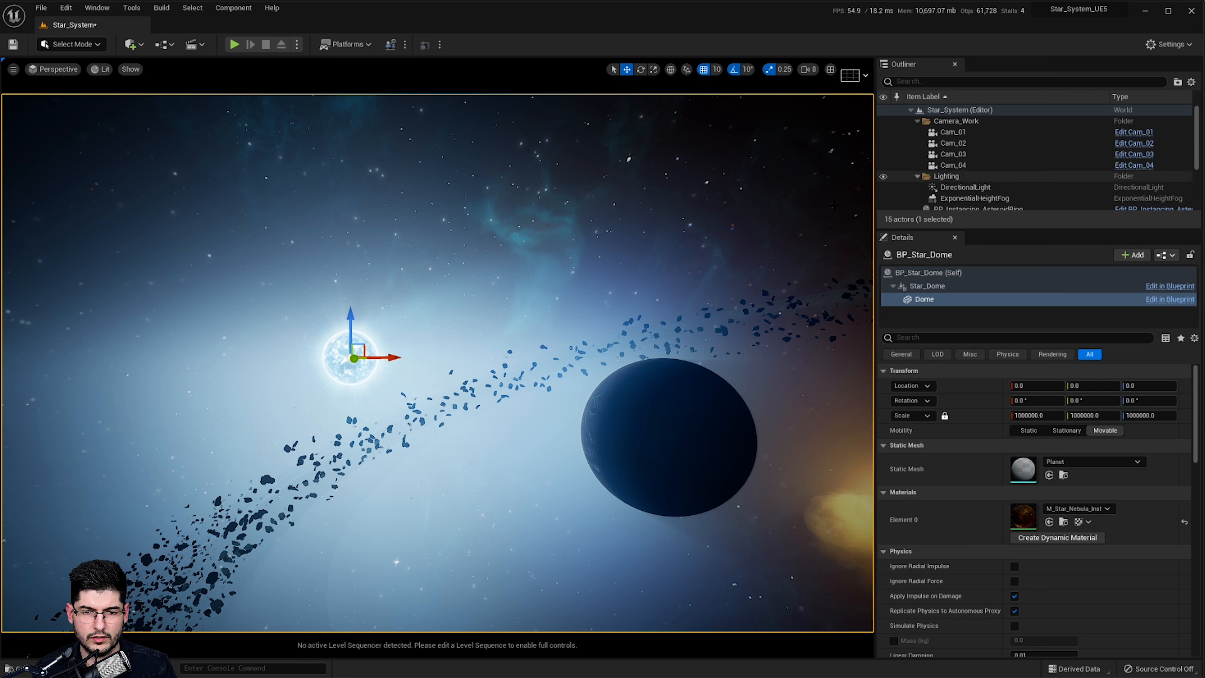
scroll(941, 174, "down", 2)
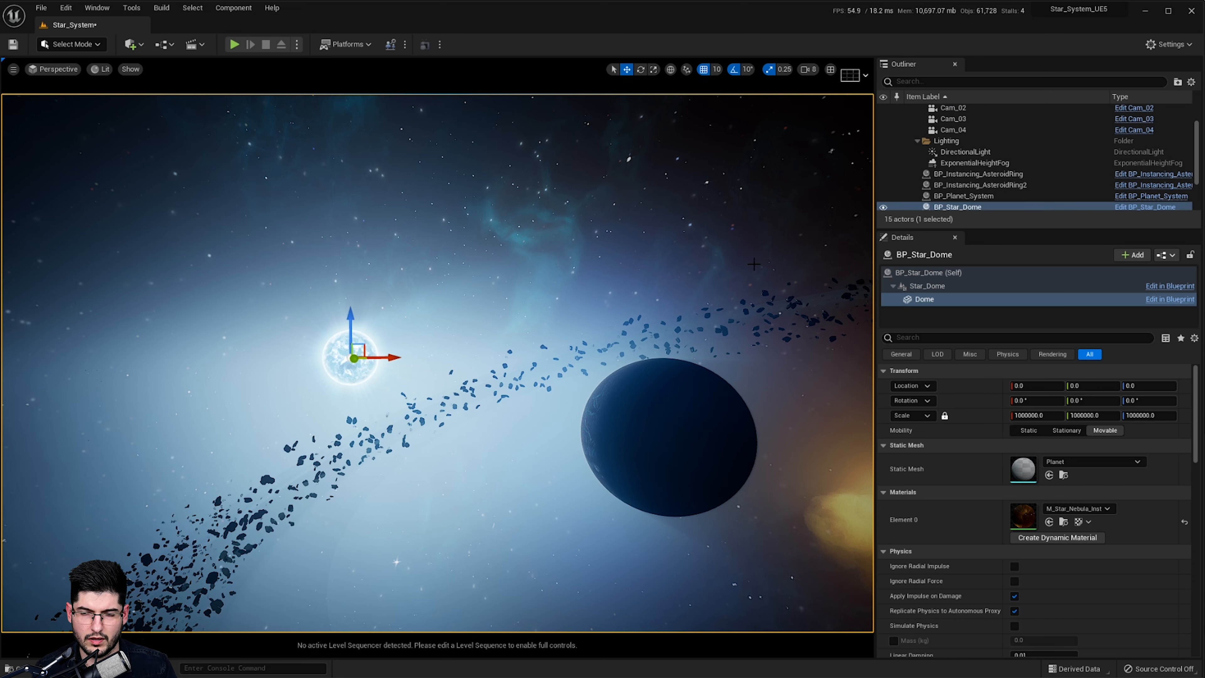
key("d")
right_click_drag(796, 270, 726, 274)
key("w")
scroll(949, 181, "down", 1)
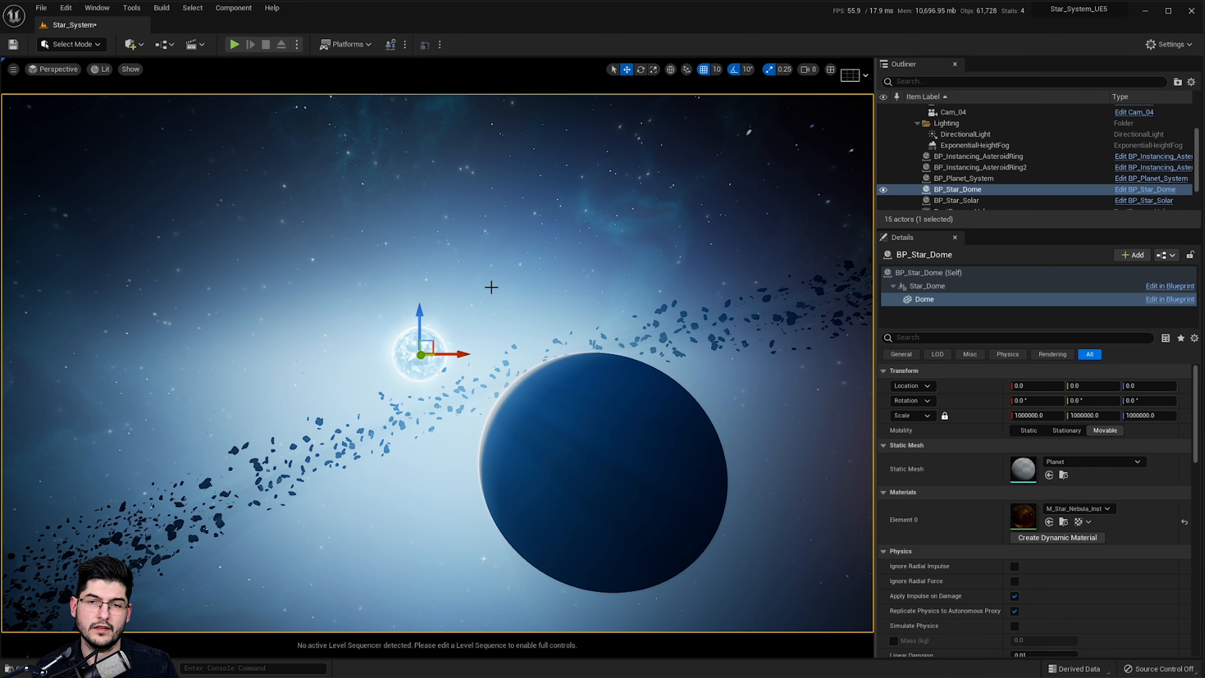
left_click_drag(411, 328, 325, 303, "alt")
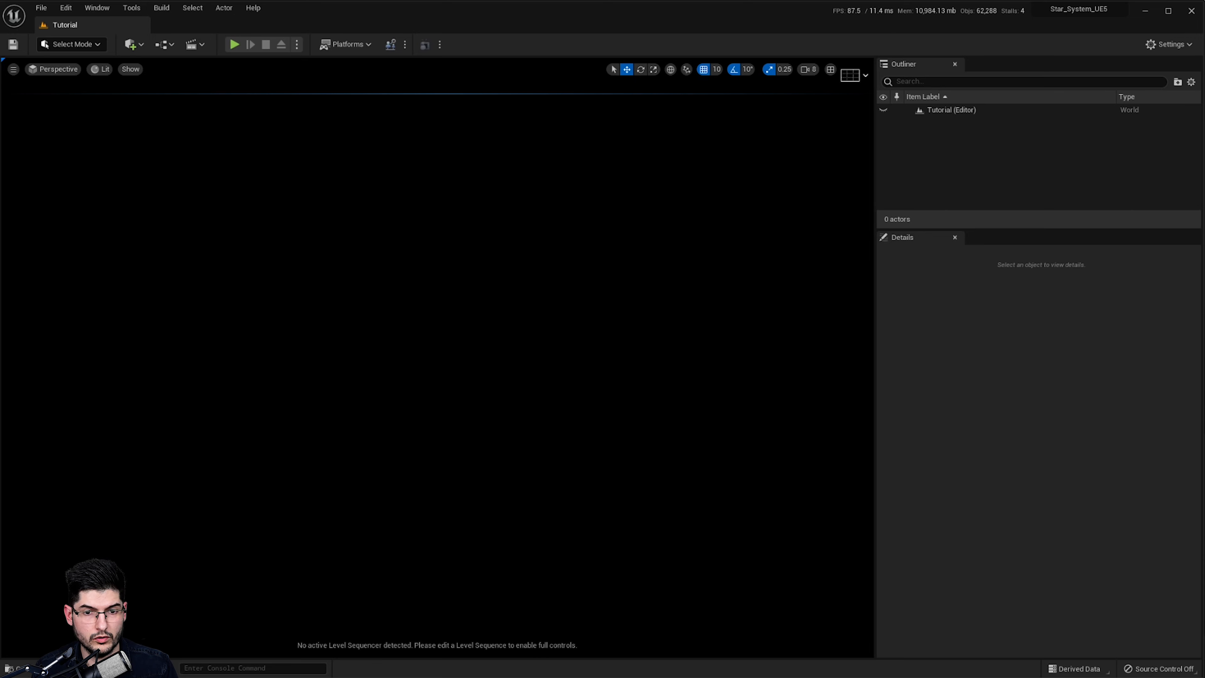
Create a folder named Tutorial inside the Maps folder and open it
key("ctrl+space")
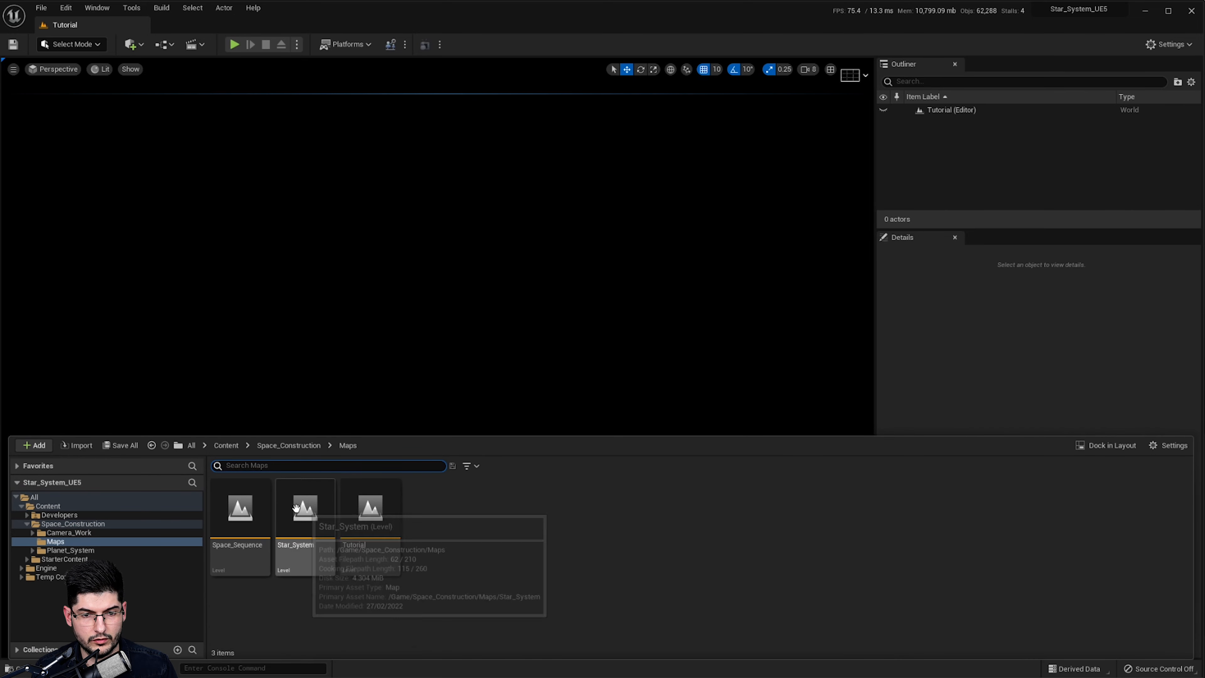
right_click(462, 536)
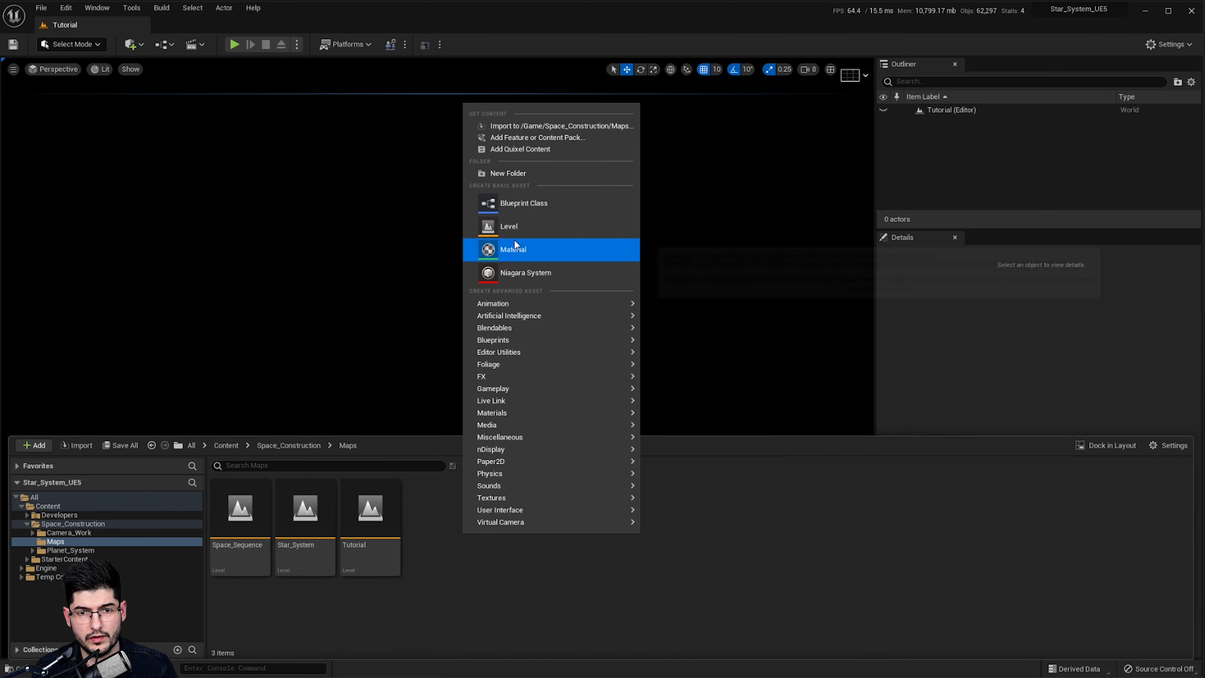
left_click(522, 173)
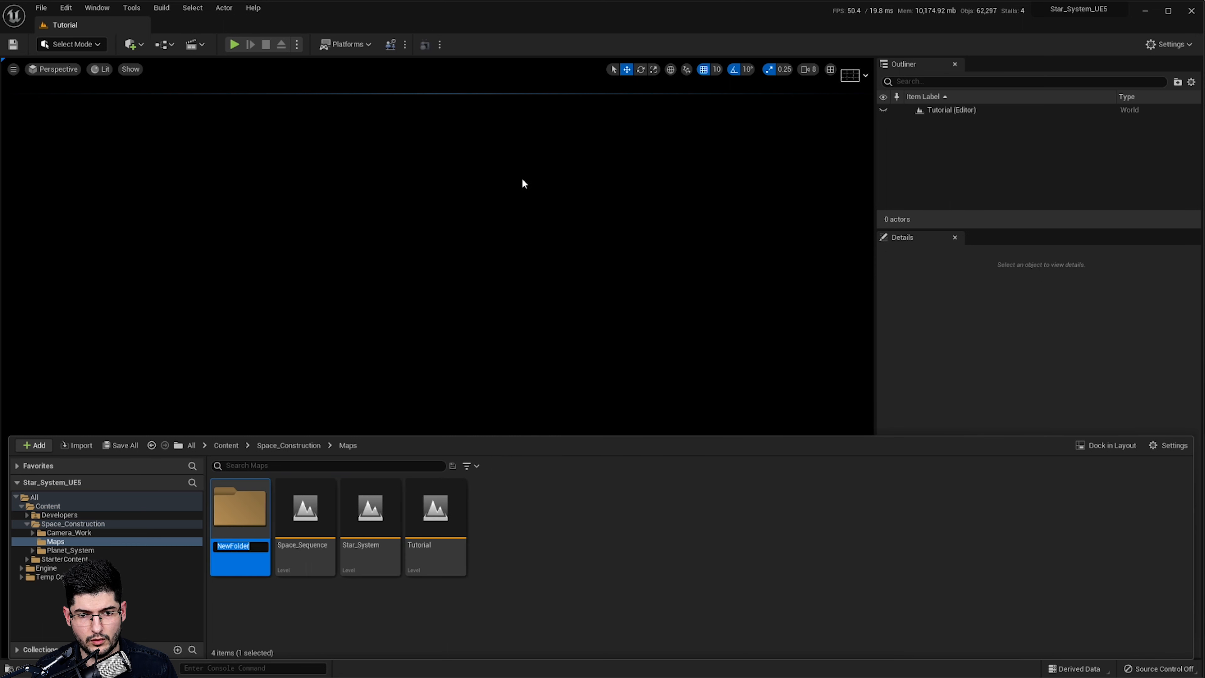
type("Tutorial")
key("Return")
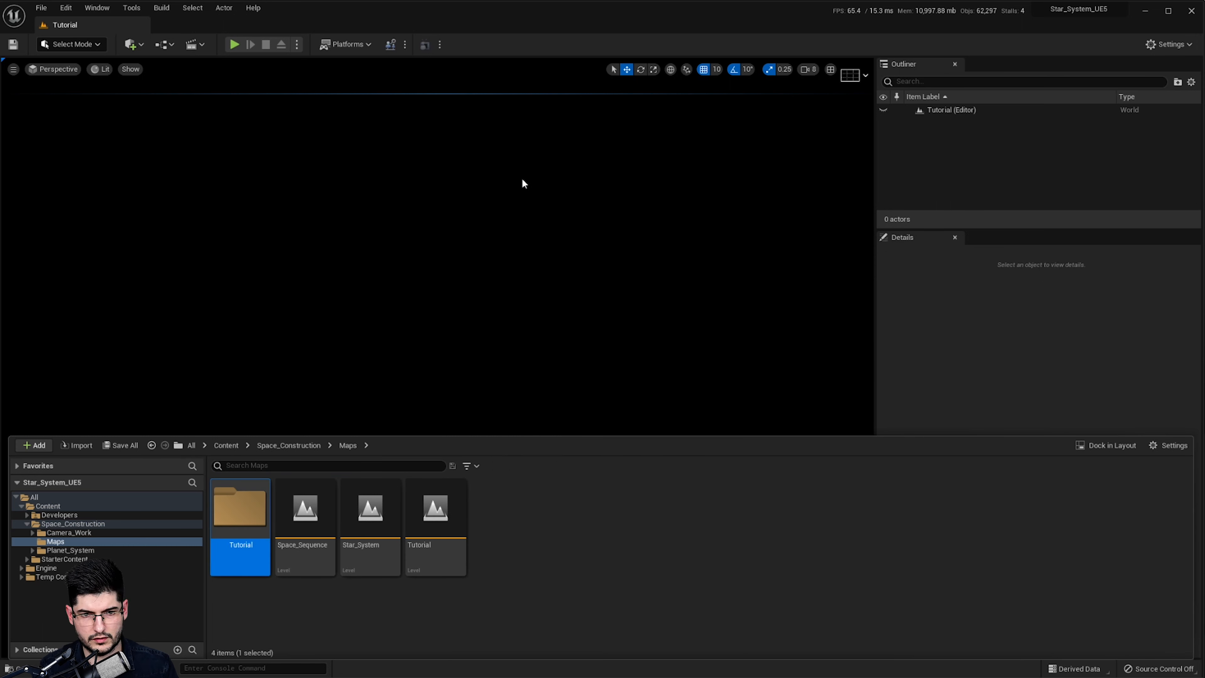
double_click(242, 488)
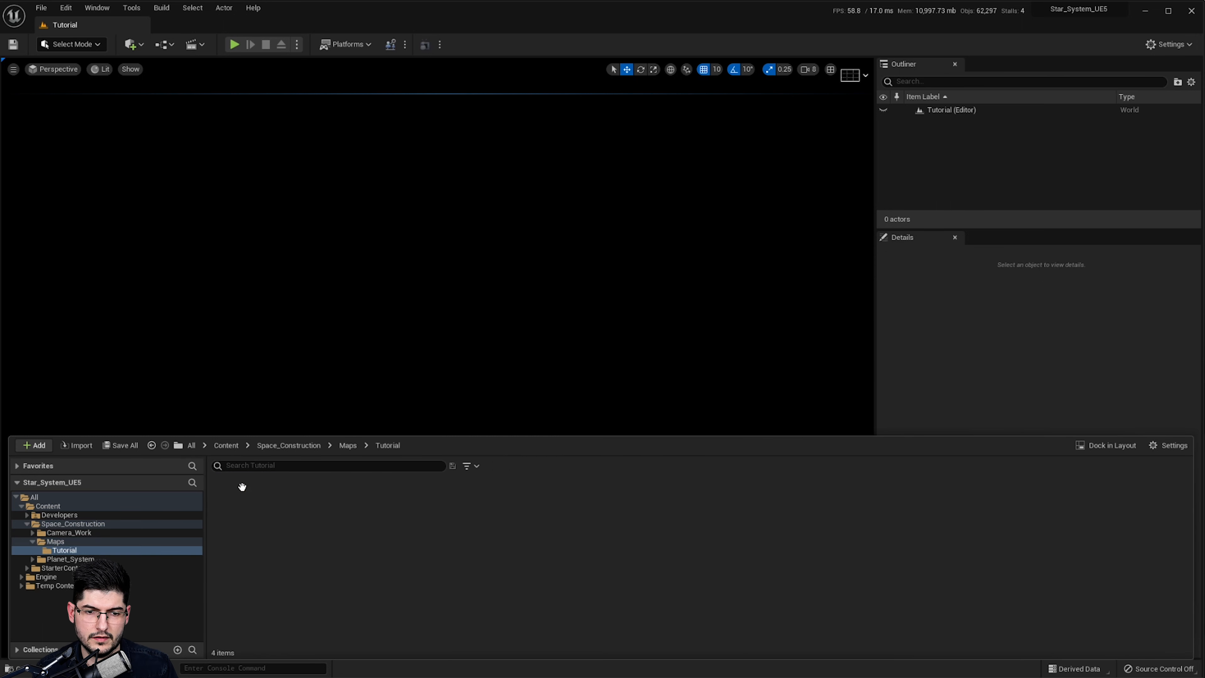
Create a material named M_Neutron_Star in the Tutorial folder
right_click(273, 492)
left_click(324, 206)
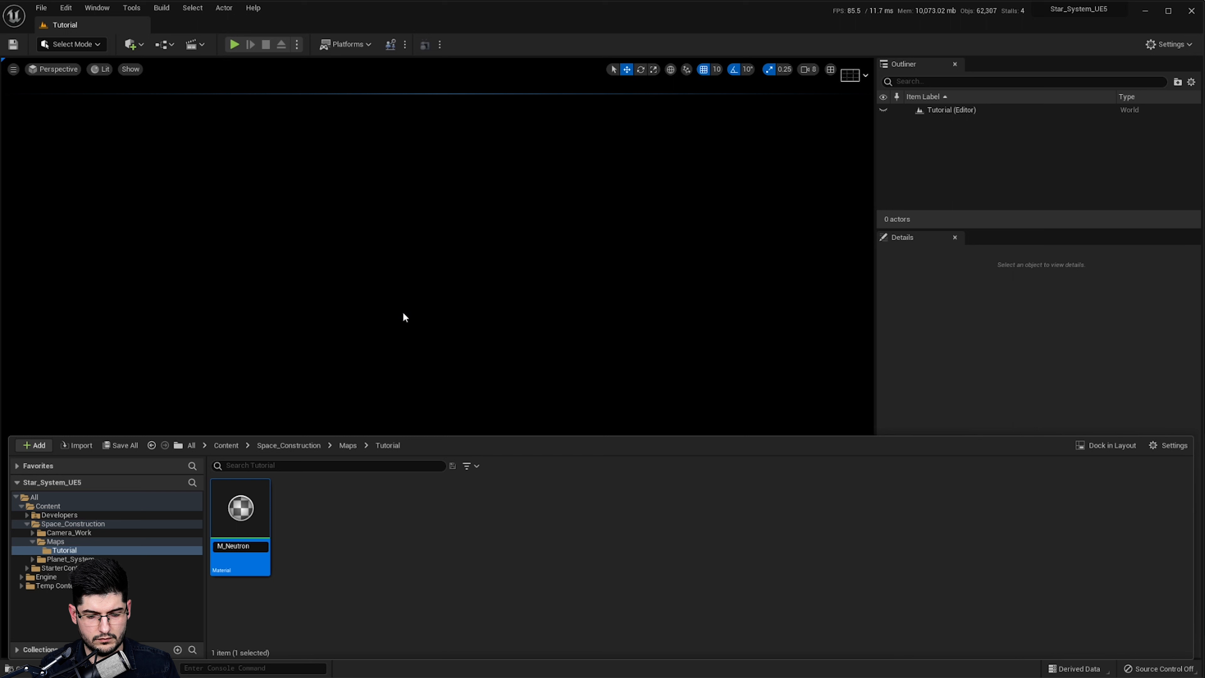
type("M_Neutron_Star")
key("Return")
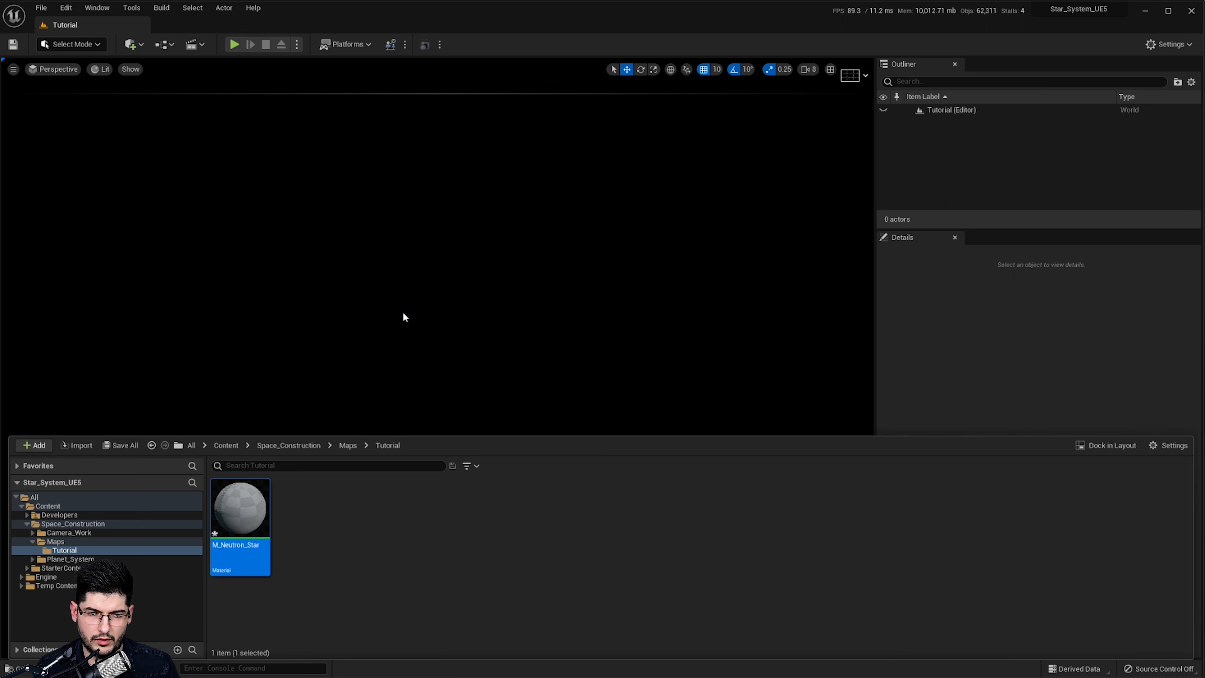
left_click(438, 541)
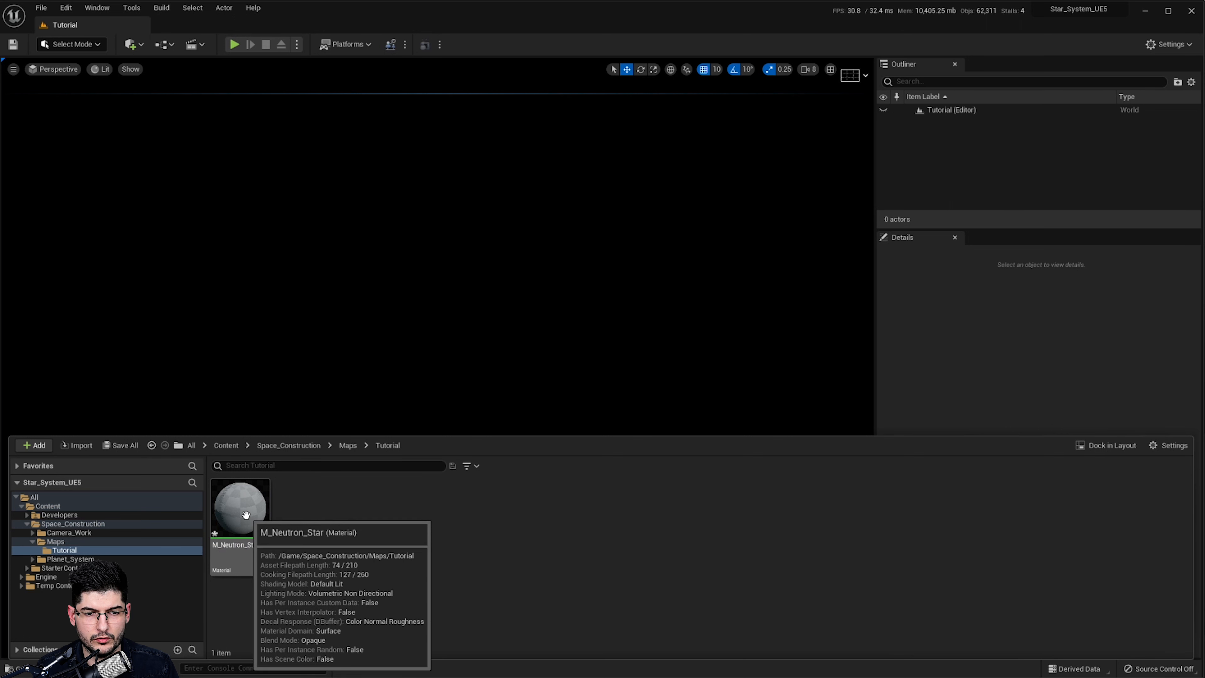
Create a material instance of M_Neutron_Star, keeping the name M_Neutron_Star_Inst
right_click(227, 514)
left_click(304, 269)
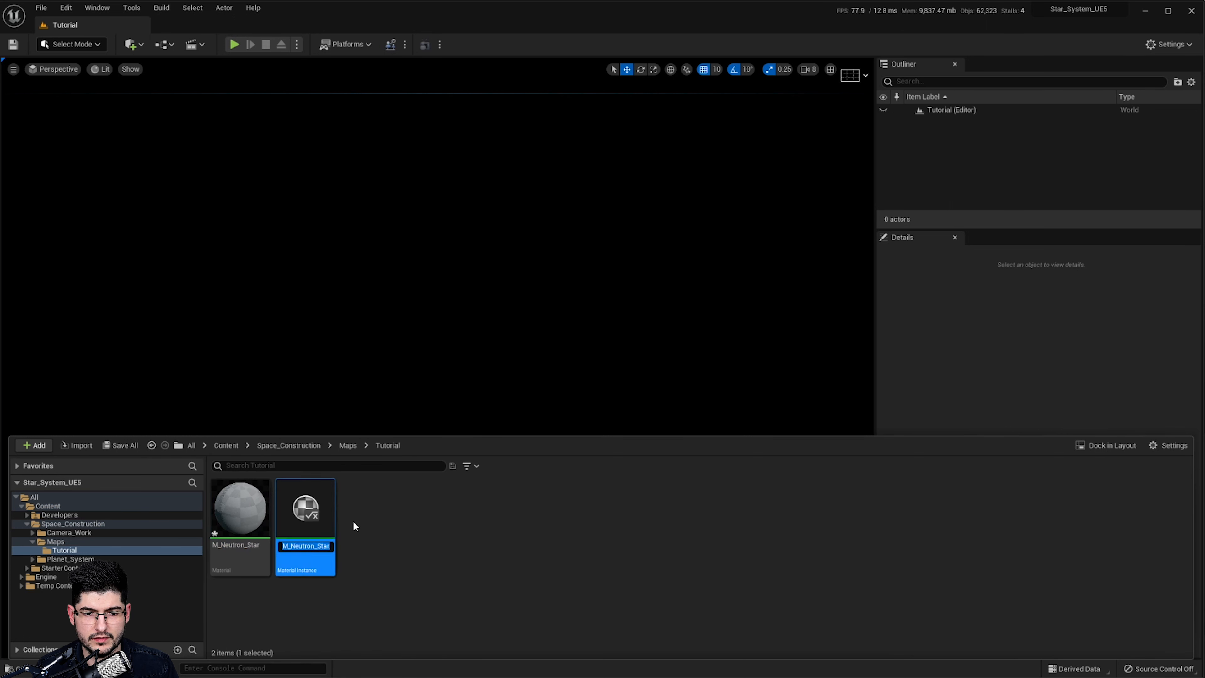
left_click(436, 590)
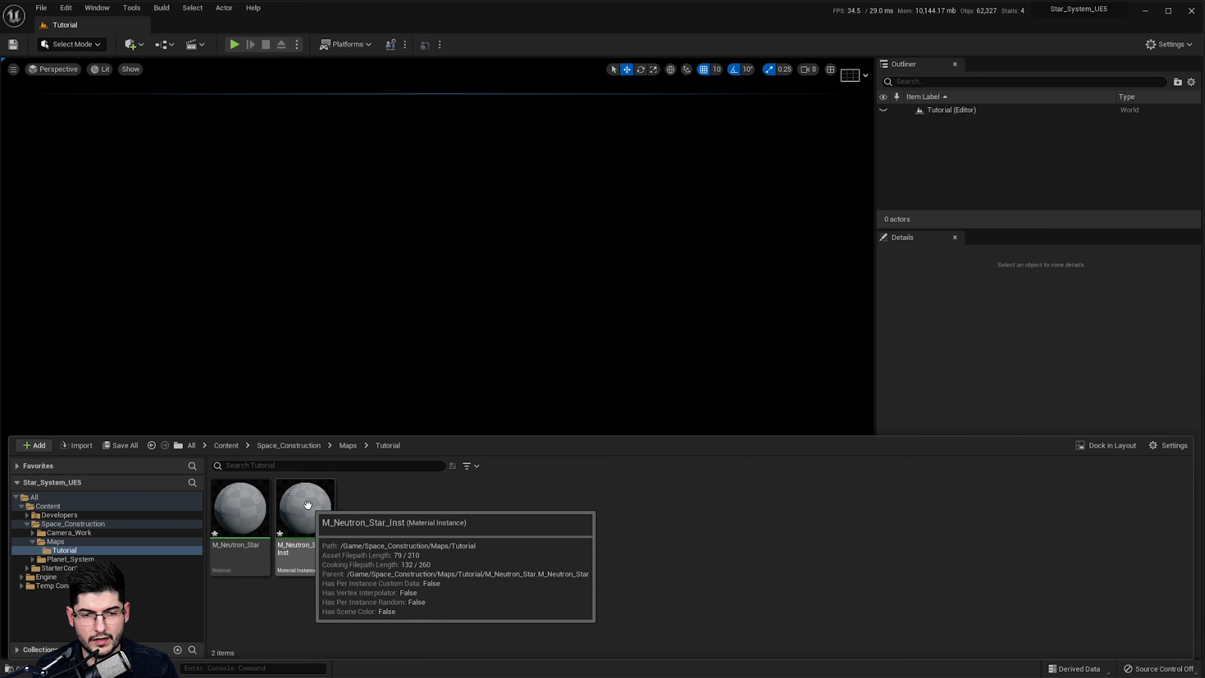
left_click(192, 47)
left_click_drag(182, 18, 184, 17)
key("ctrl+space")
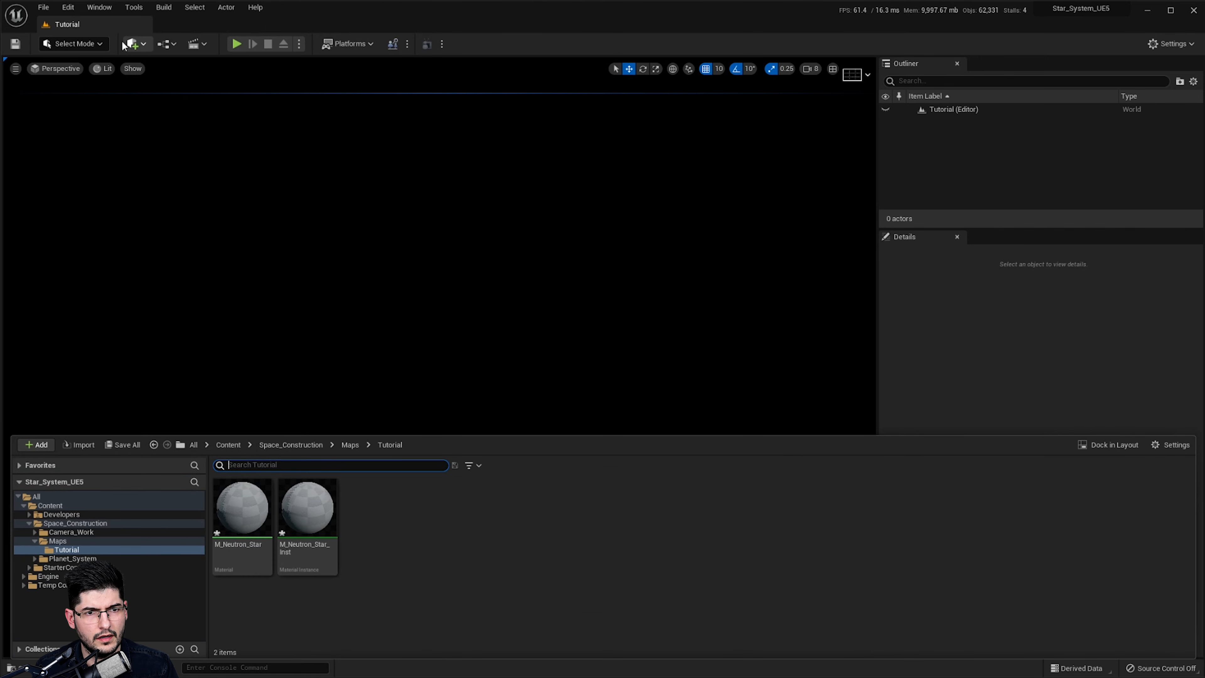
left_click(204, 46)
left_click(203, 47)
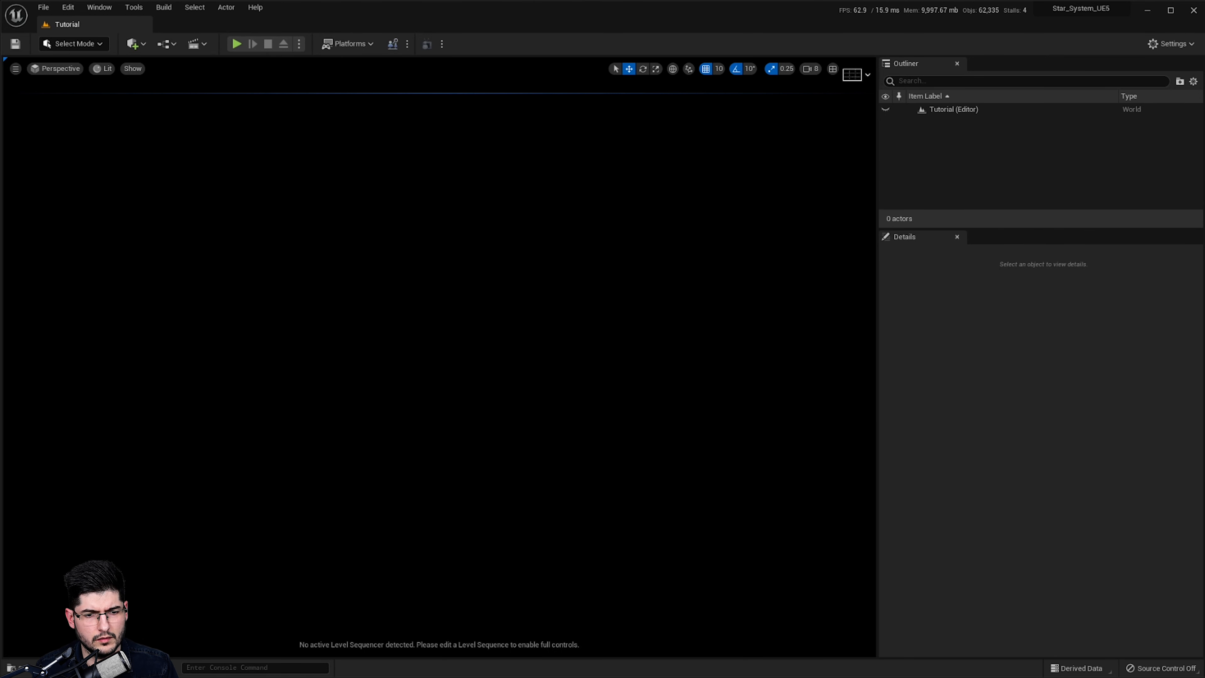
Open Content Browser 2 as a floating window and place it over the level editor
left_click(101, 8)
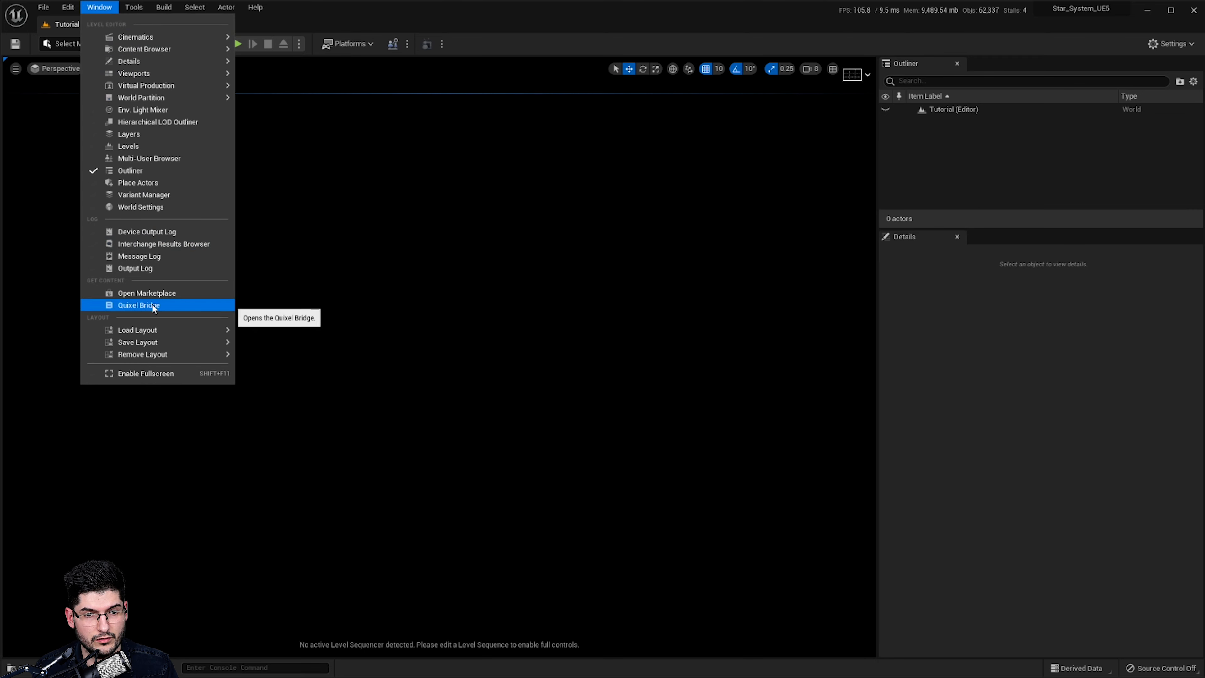
left_click(69, 6)
mouse_move(99, 7)
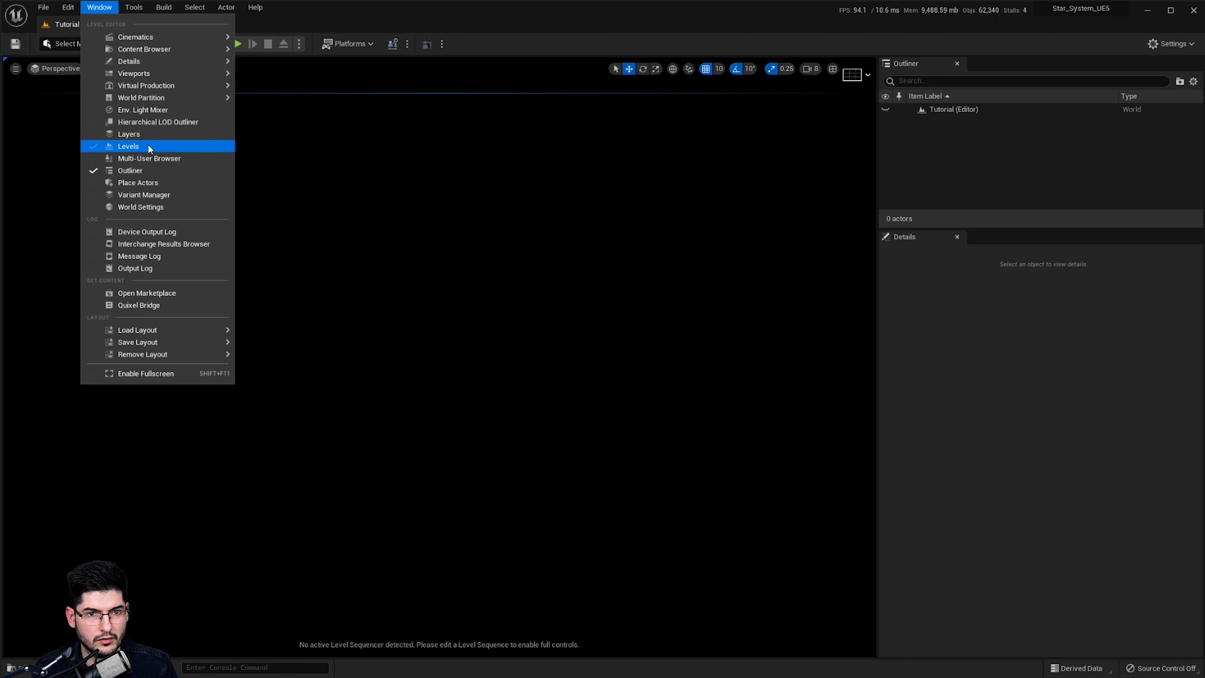
mouse_move(190, 49)
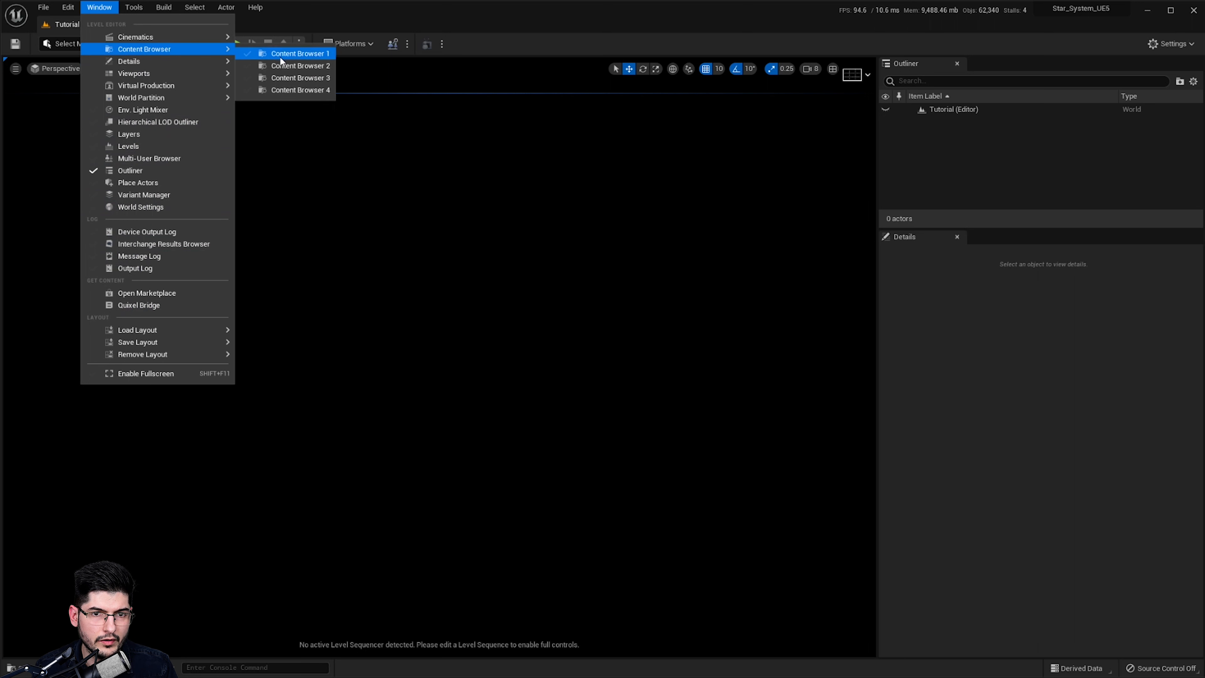
left_click(285, 68)
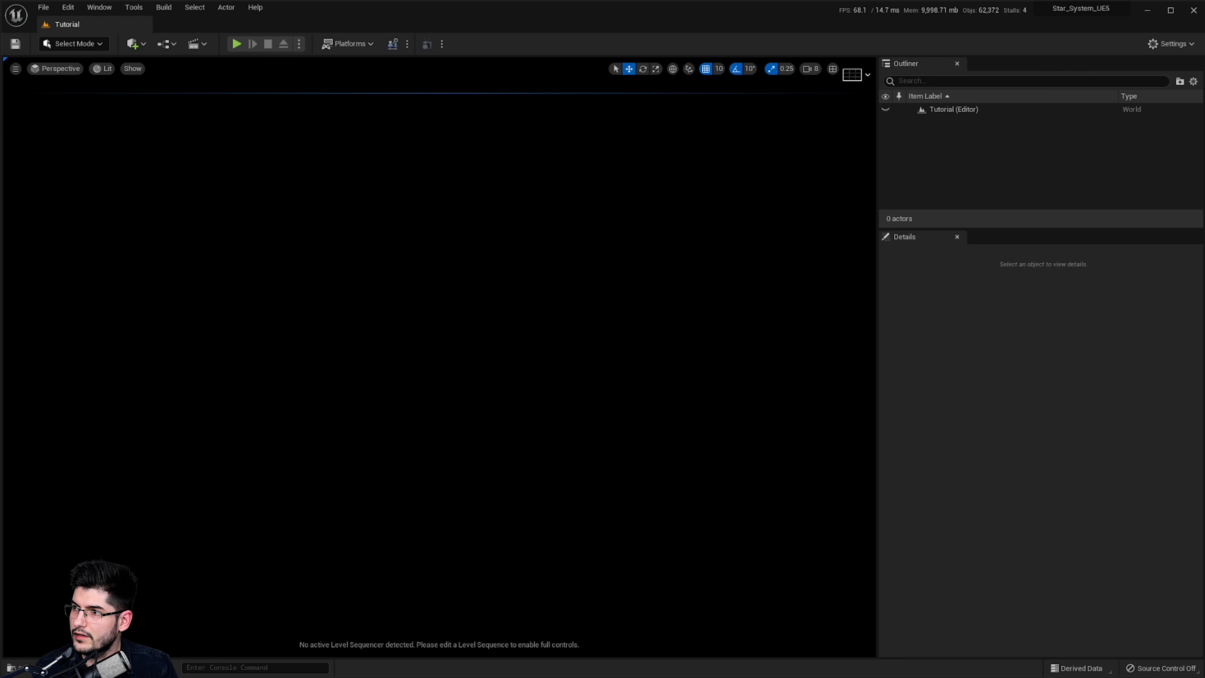
left_click_drag(768, 95, 801, 168)
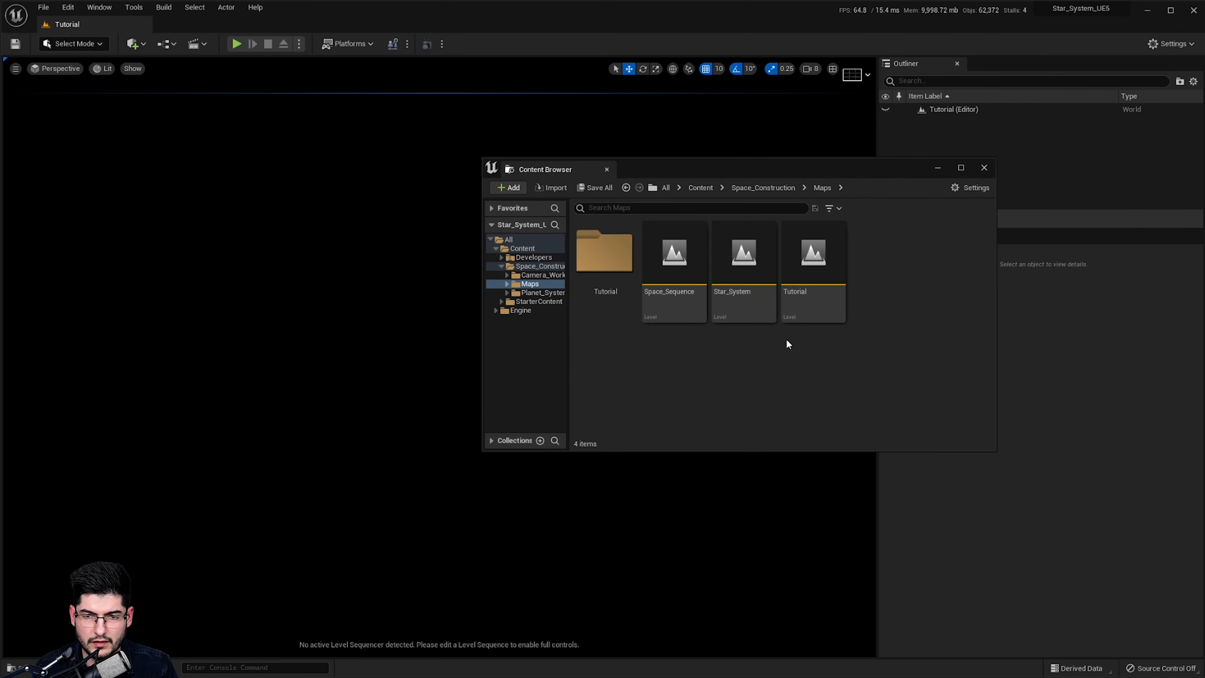
Browse the floating Content Browser to the Static_Mesh folder of Planet_System and shift its window slightly
left_click(746, 188)
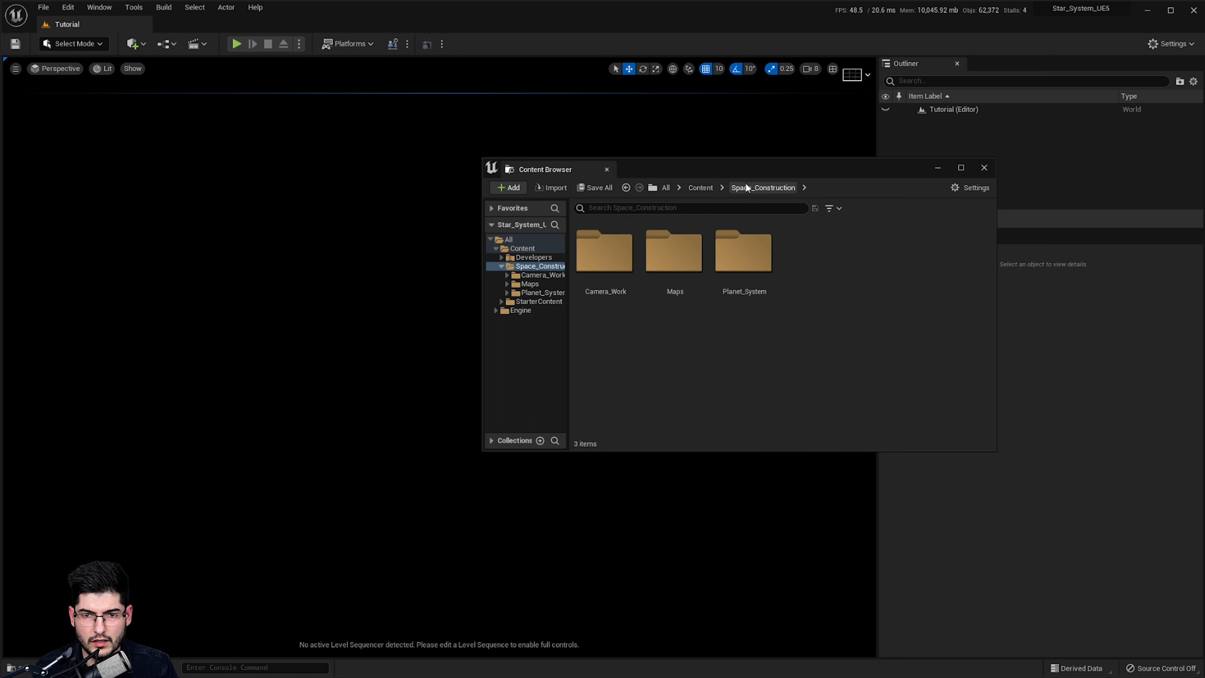
double_click(743, 254)
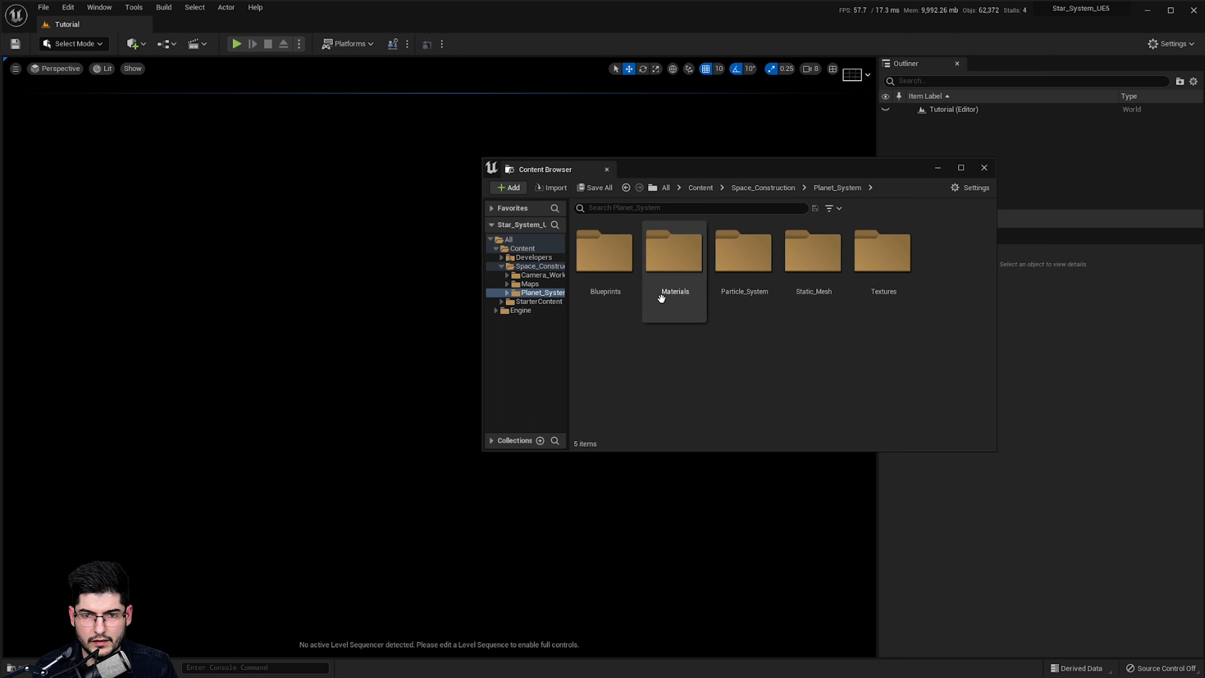
double_click(812, 257)
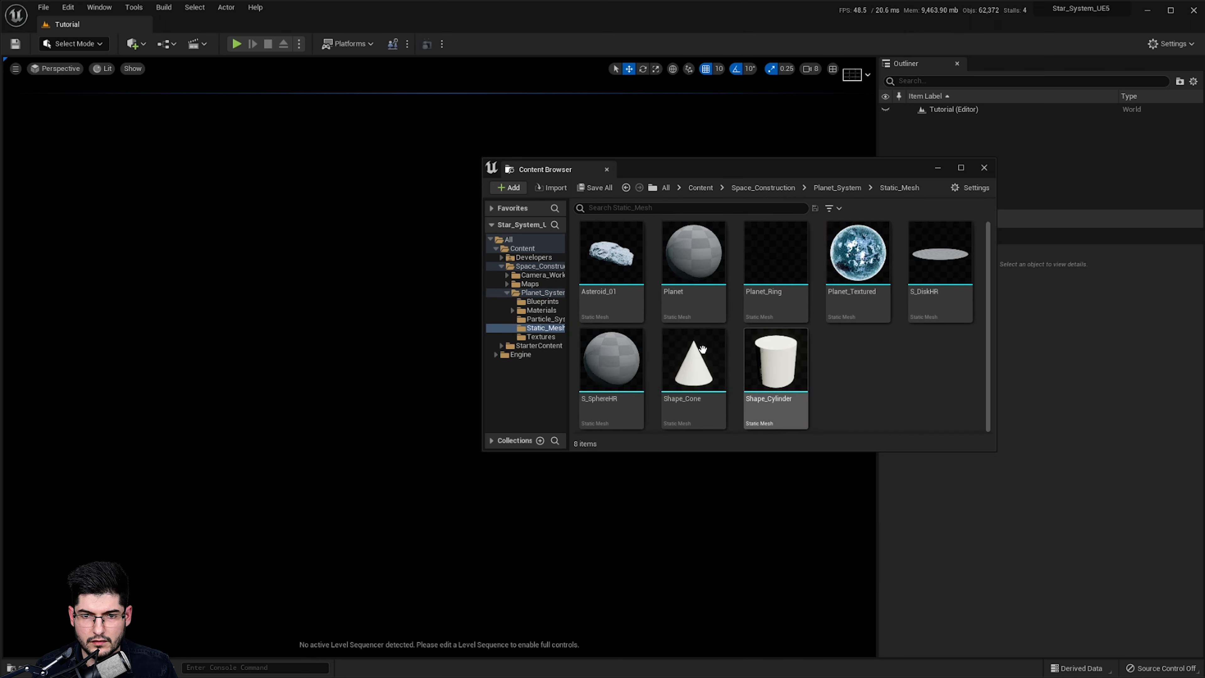
mouse_move(689, 266)
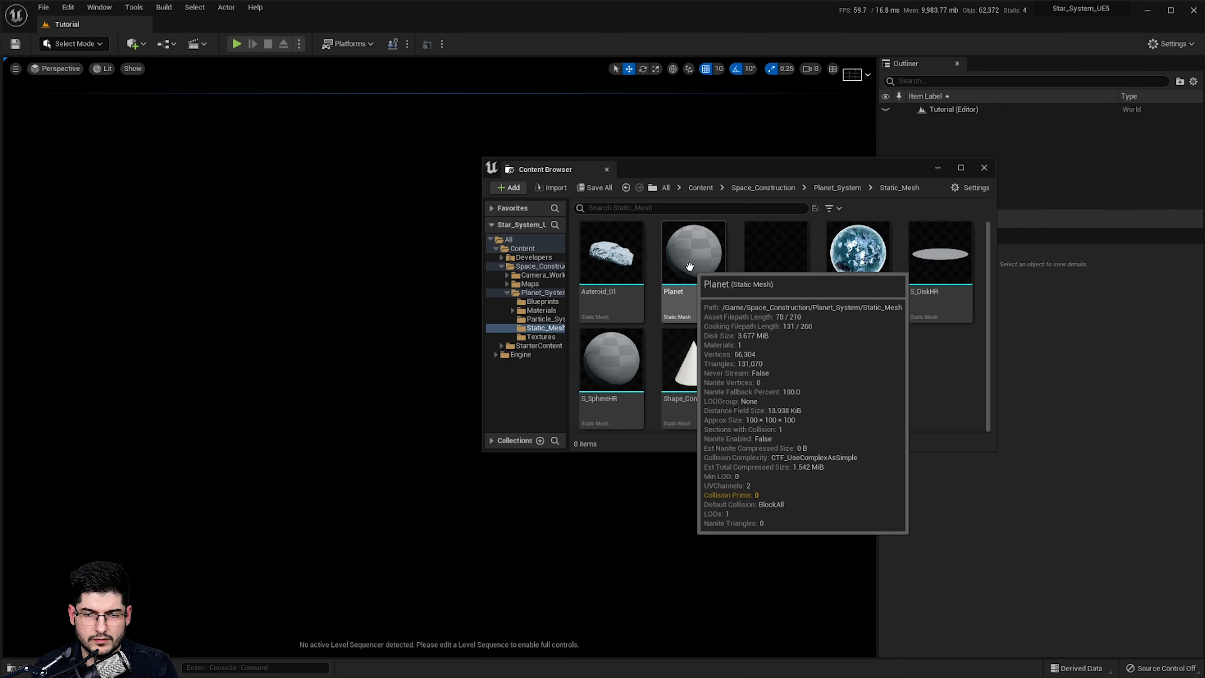
left_click_drag(704, 167, 661, 155)
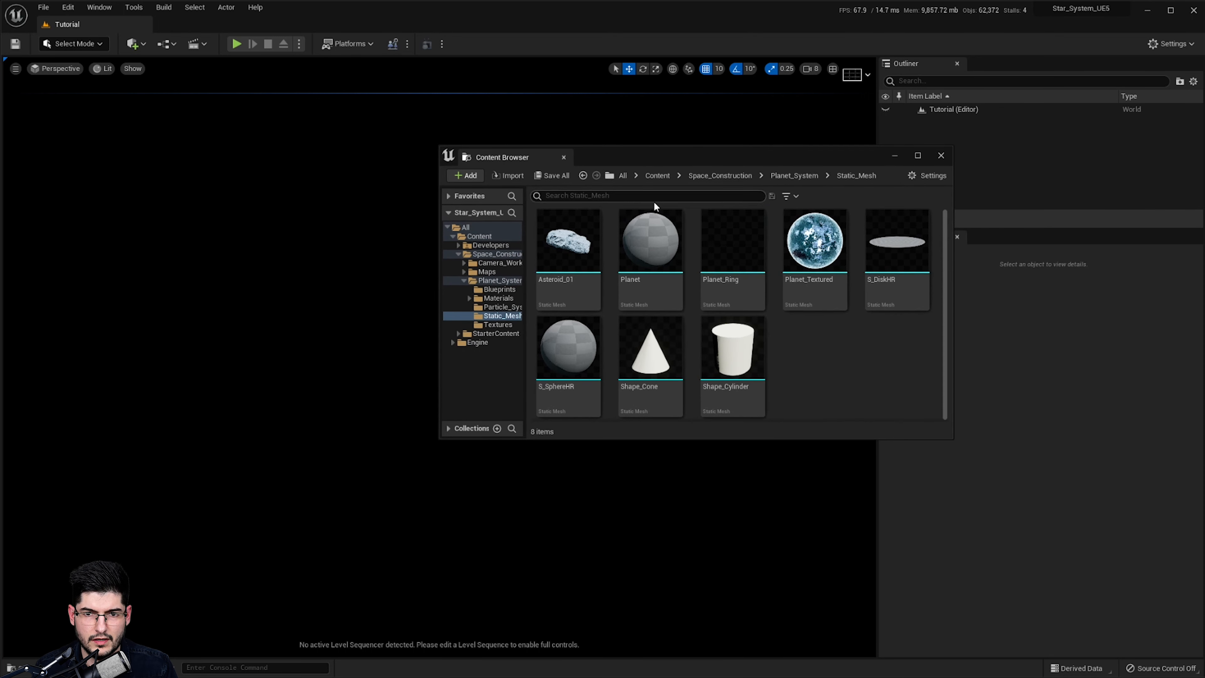
Duplicate the Planet static mesh, keeping the name Planet1 for the copy
right_click(652, 226)
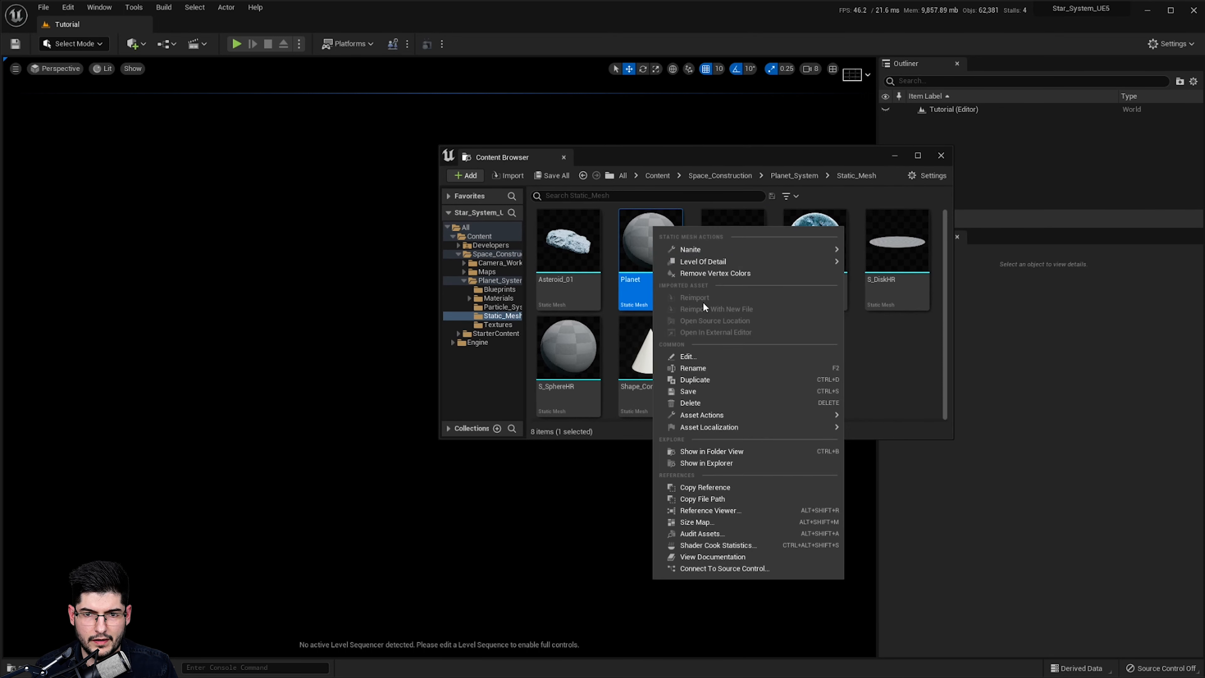
right_click(644, 259)
left_click(689, 407)
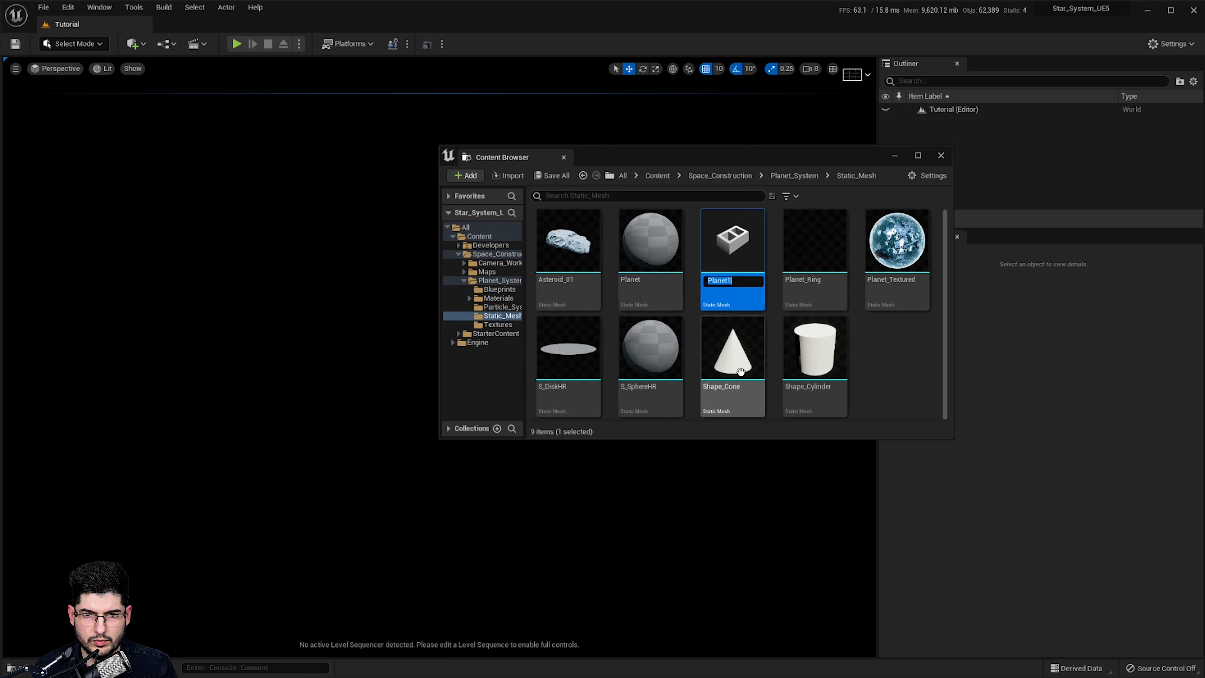
key("Return")
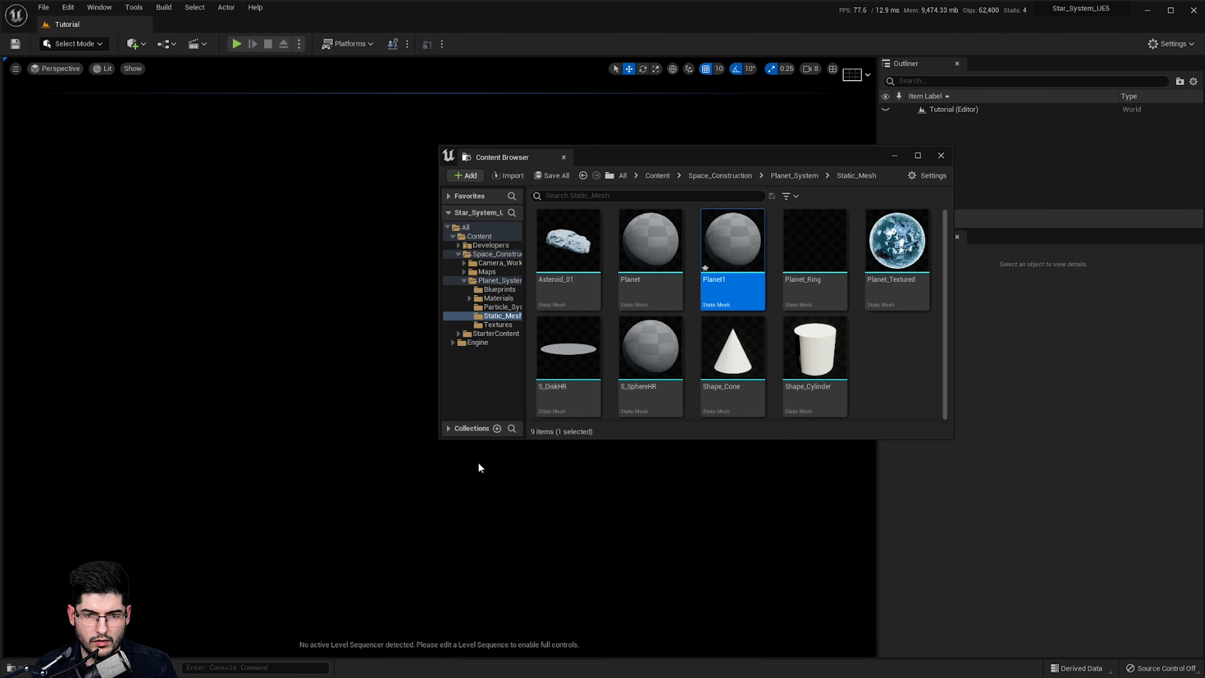
key("ctrl+space")
left_click_drag(751, 291, 734, 269)
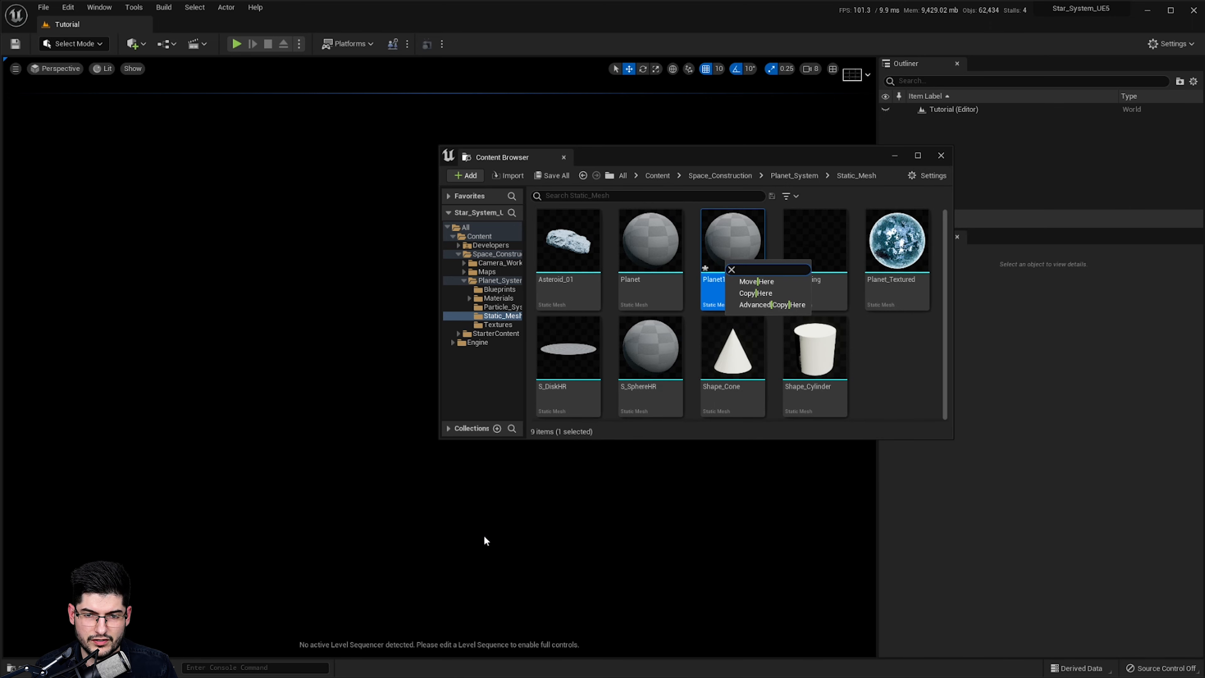
left_click(674, 310)
Browse the level editor's content drawer to the Static_Mesh folder of Planet_System
key("ctrl+space")
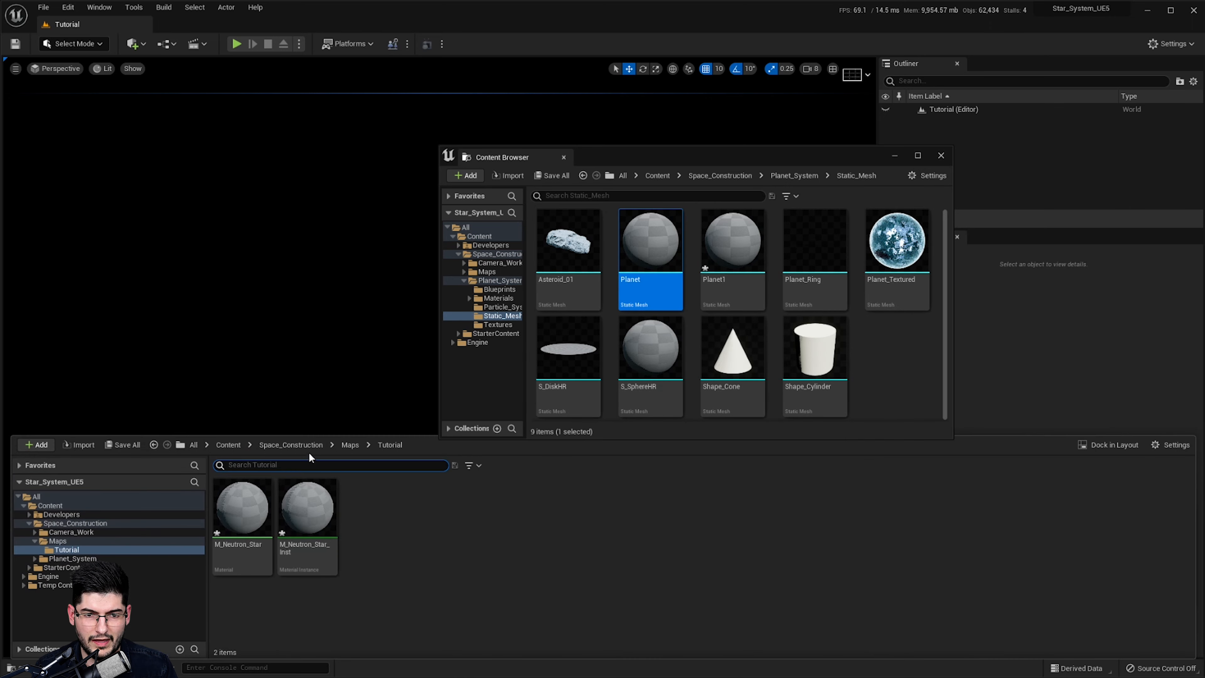
left_click(293, 446)
double_click(346, 504)
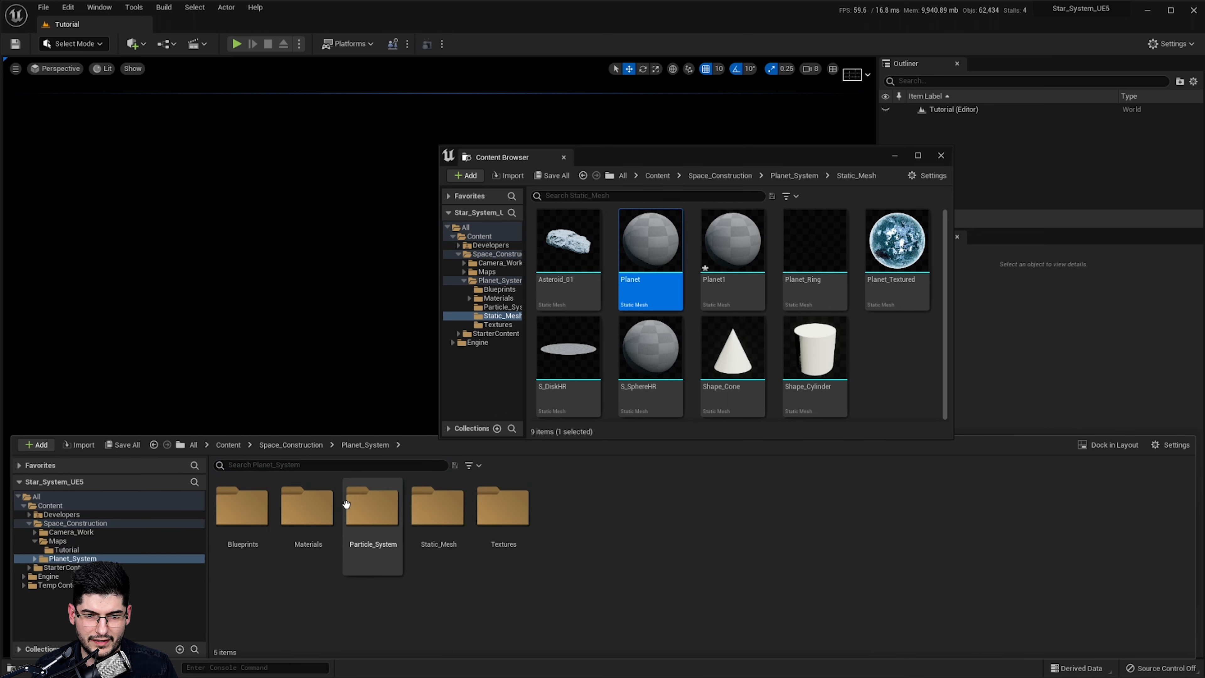
double_click(414, 537)
Browse the floating Content Browser to the Tutorial folder under Space_Construction > Maps
left_click(664, 174)
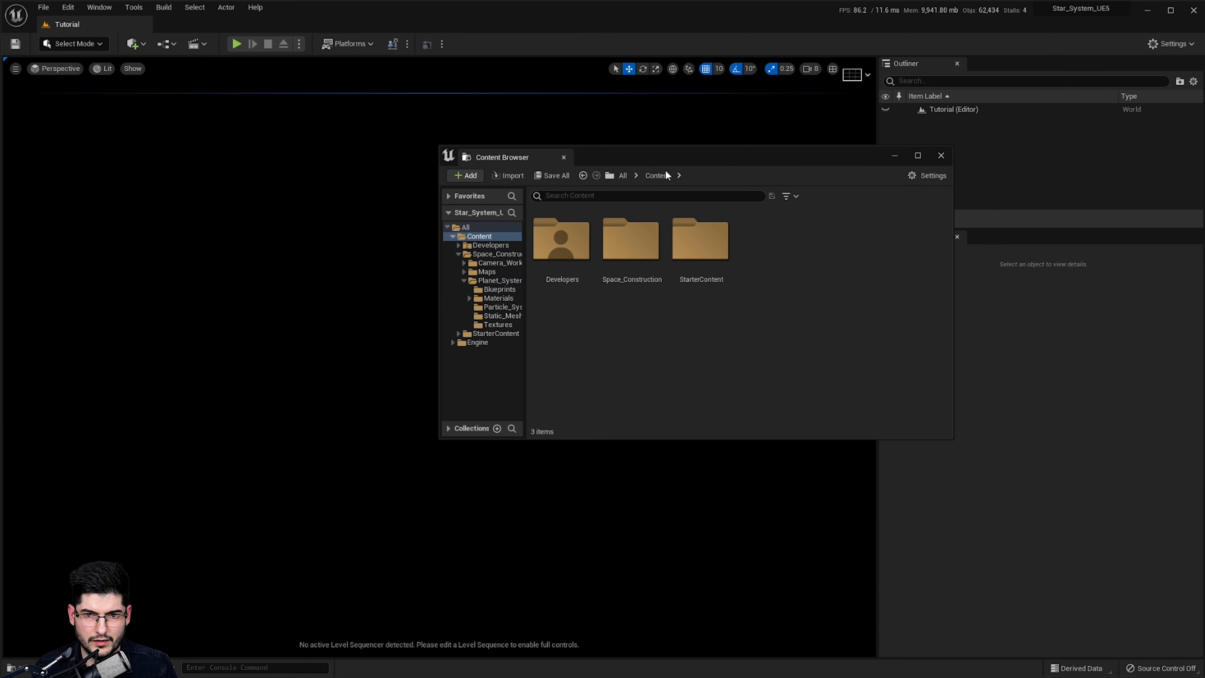
double_click(631, 240)
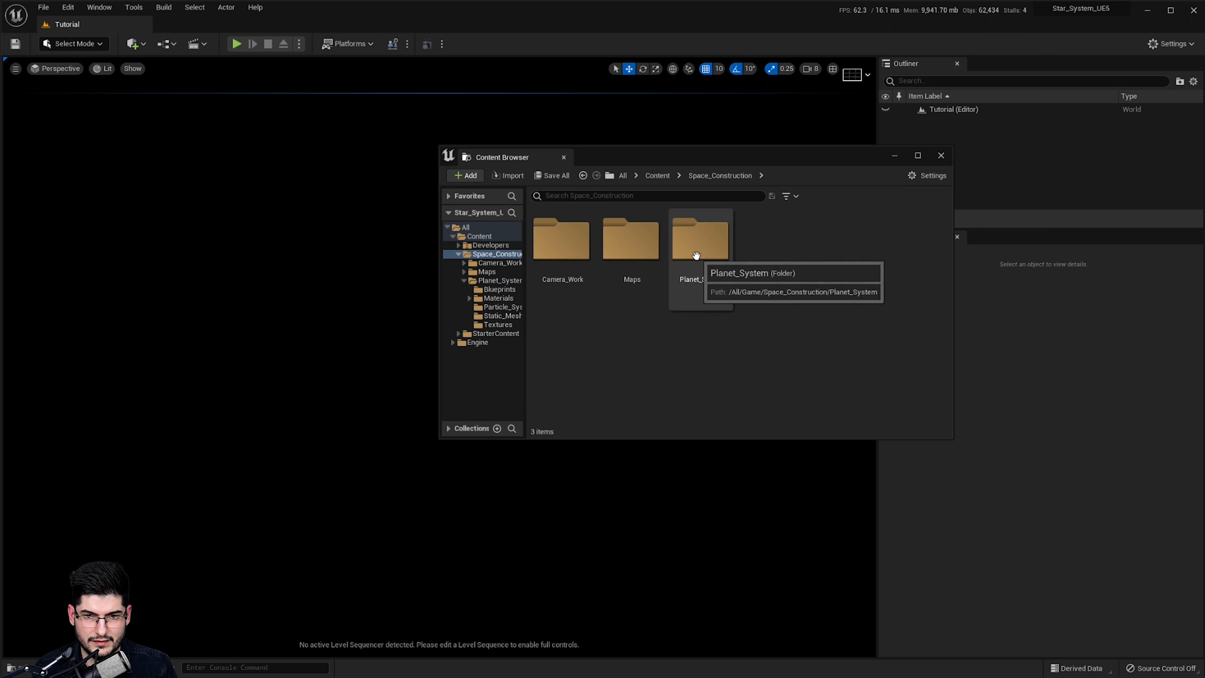
left_click(649, 176)
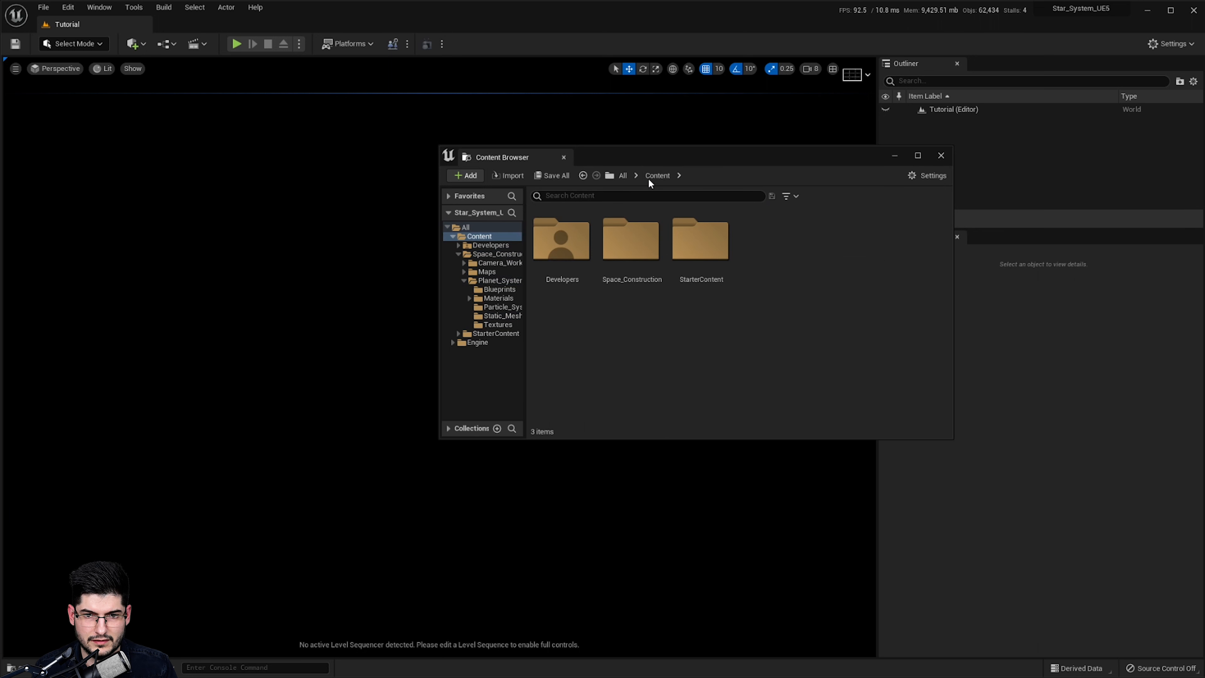
double_click(631, 239)
double_click(632, 240)
double_click(561, 239)
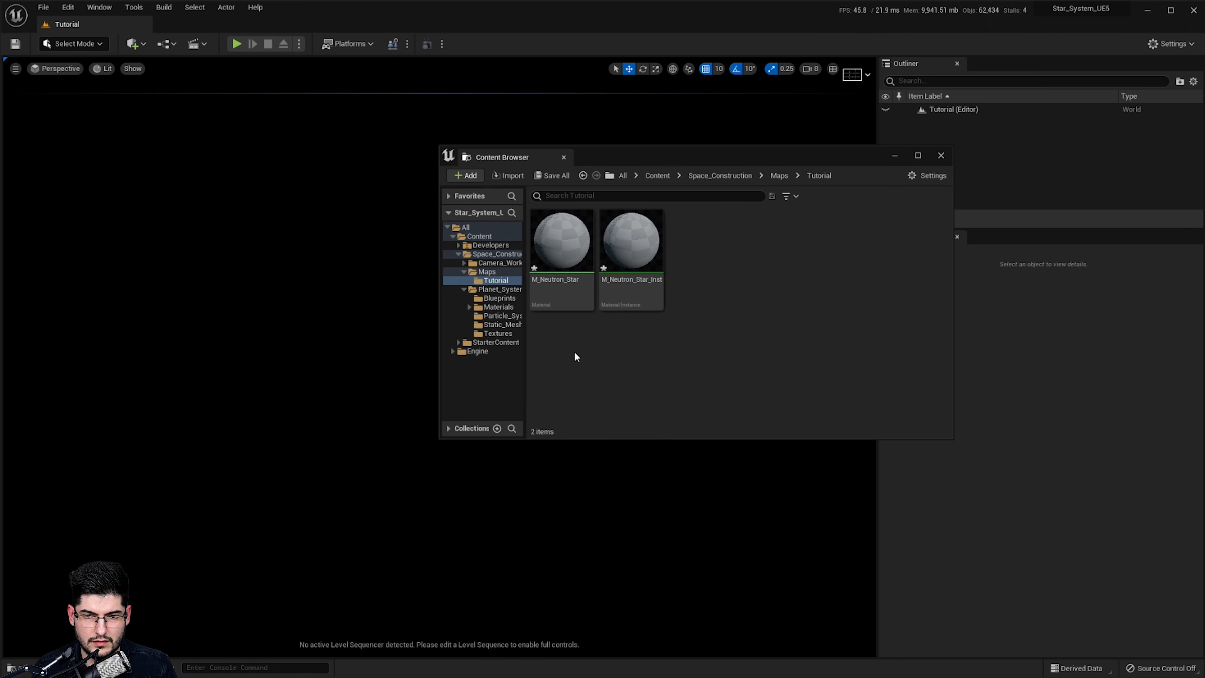
Move the Planet1 static mesh from the Static_Mesh folder into the Tutorial folder
key("ctrl+space")
left_click_drag(386, 527, 754, 285)
left_click(766, 303)
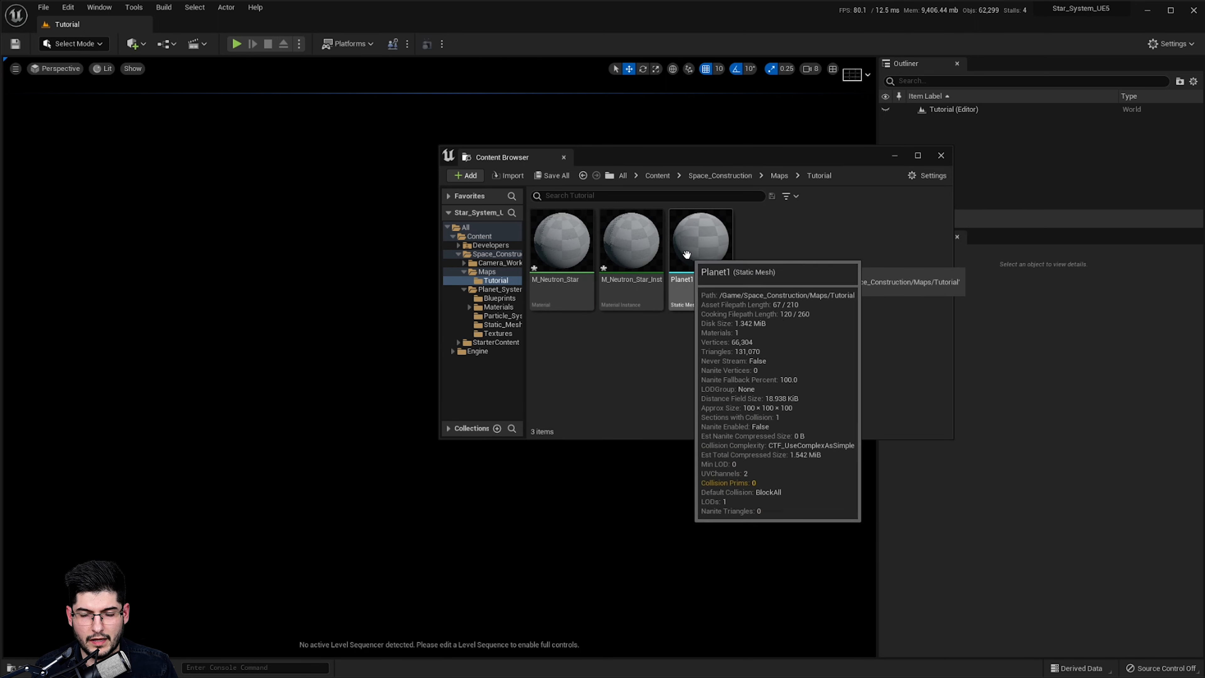
Place the Planet1 mesh in the level and set its scale uniformly to 50
left_click_drag(701, 252, 337, 356)
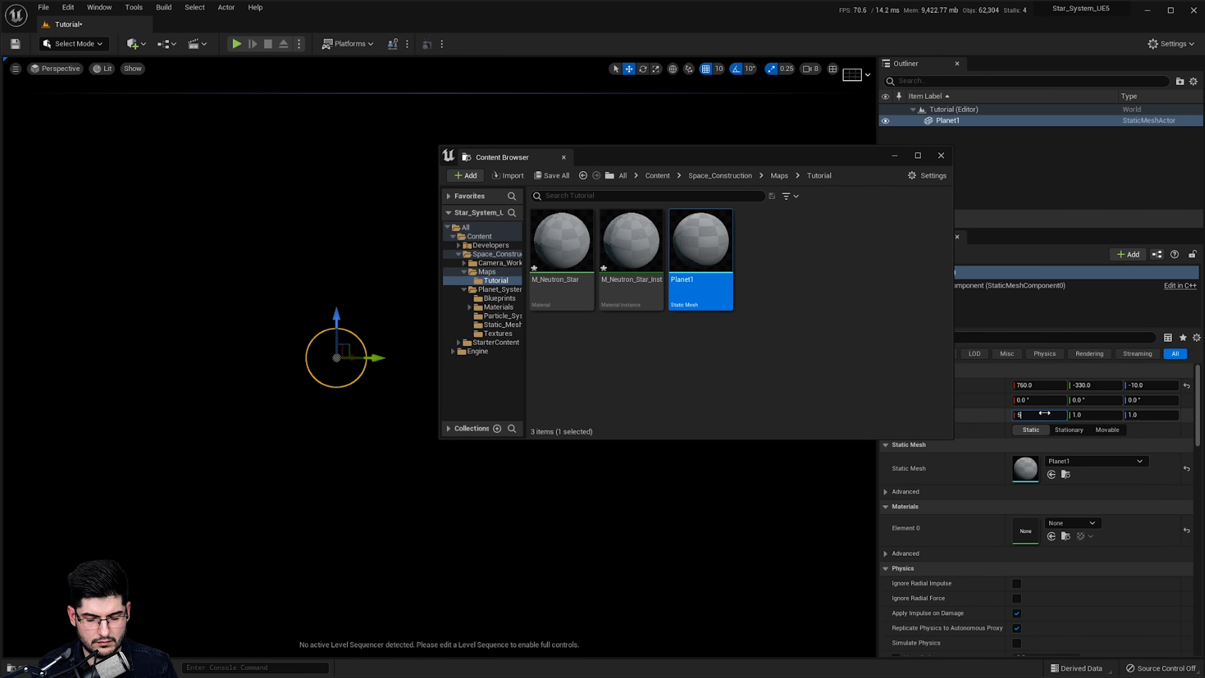
key("Return")
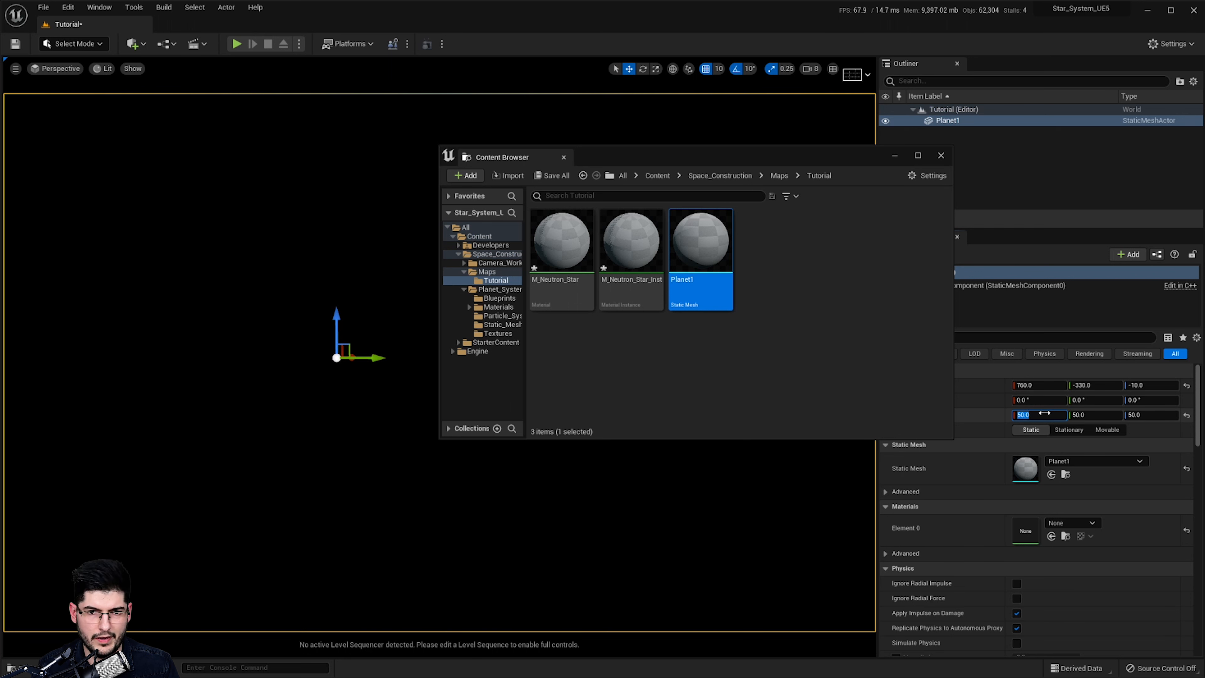
scroll(343, 361, "down", 5)
right_click_drag(343, 361, 441, 394)
key("g")
key("g")
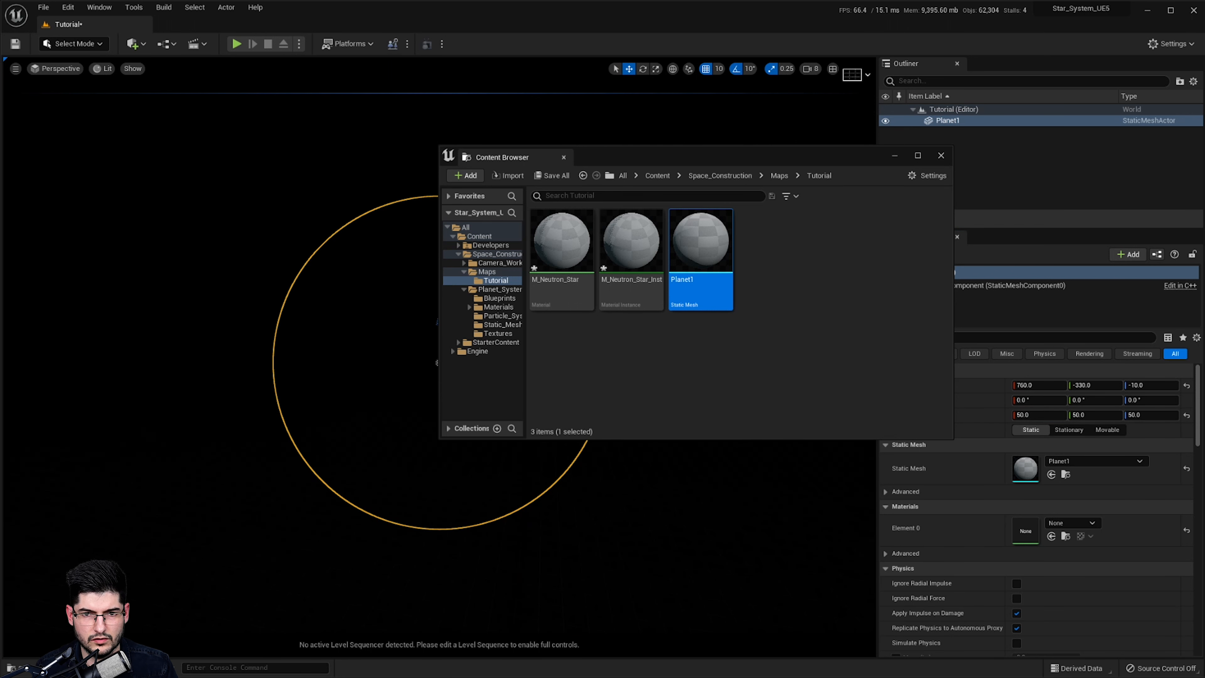
Shift the floating Content Browser off the planet and assign M_Neutron_Star_Inst to Planet1's material Element 0
left_click_drag(669, 158, 891, 162)
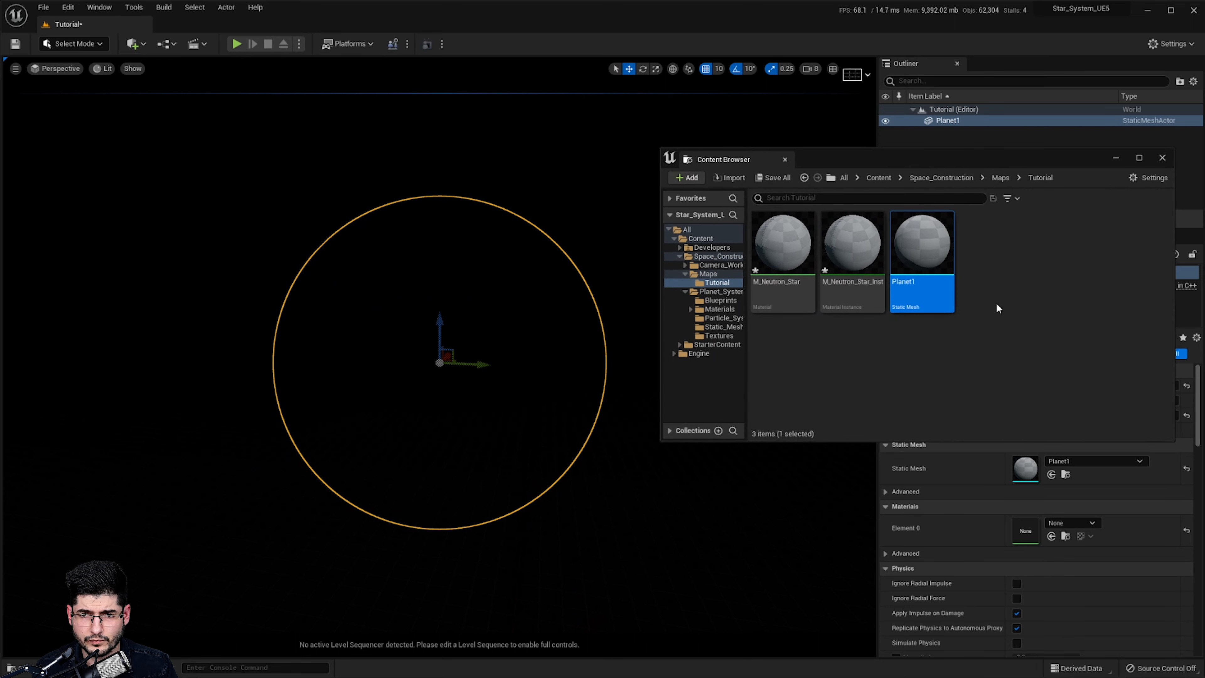
left_click(879, 252)
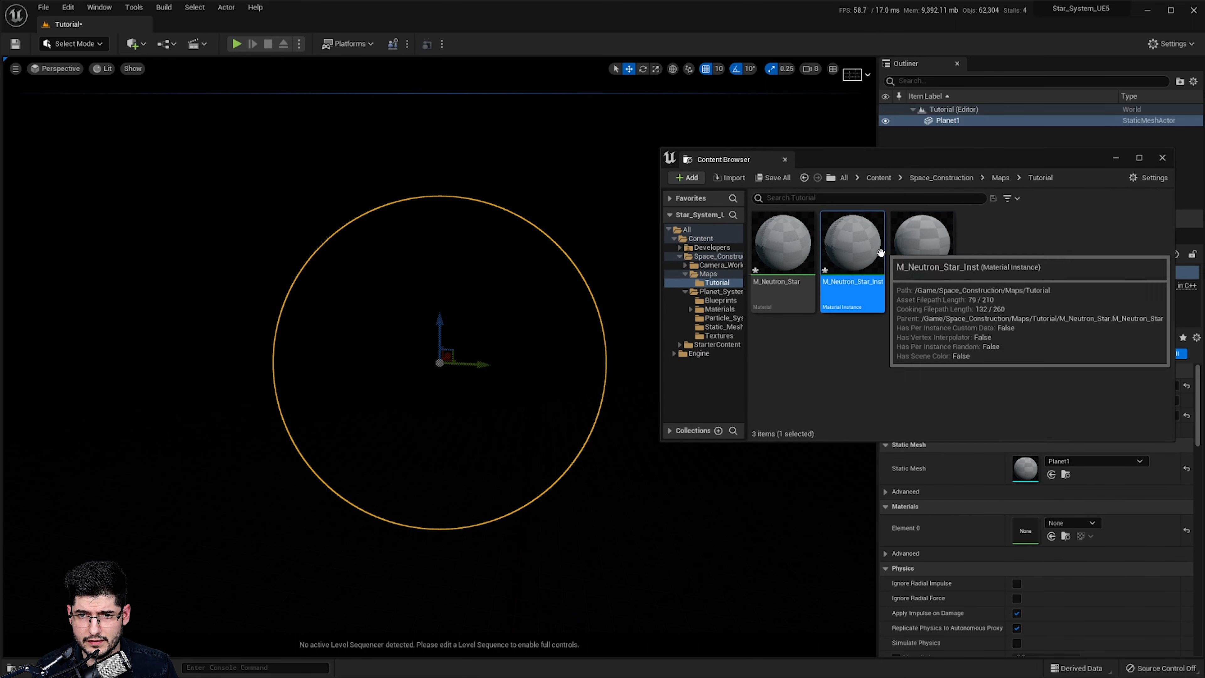
left_click_drag(880, 252, 1036, 532)
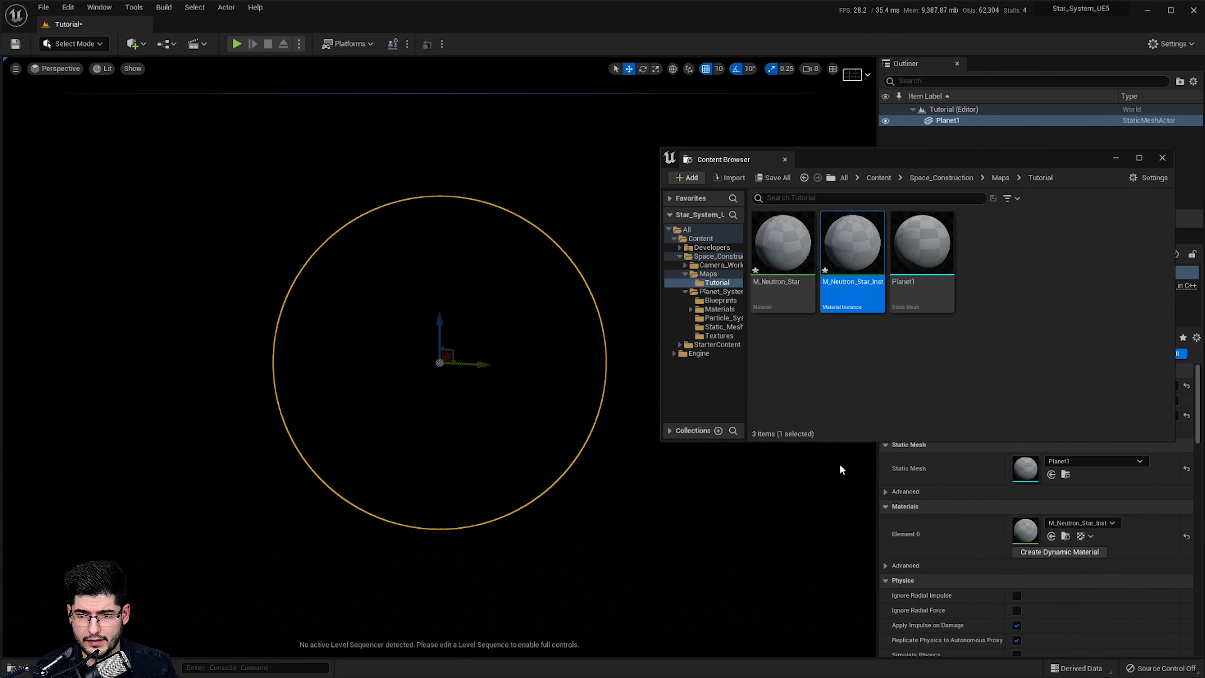
Open the M_Neutron_Star material in a floating editor window and enlarge it to cover the level editor
left_click(782, 256)
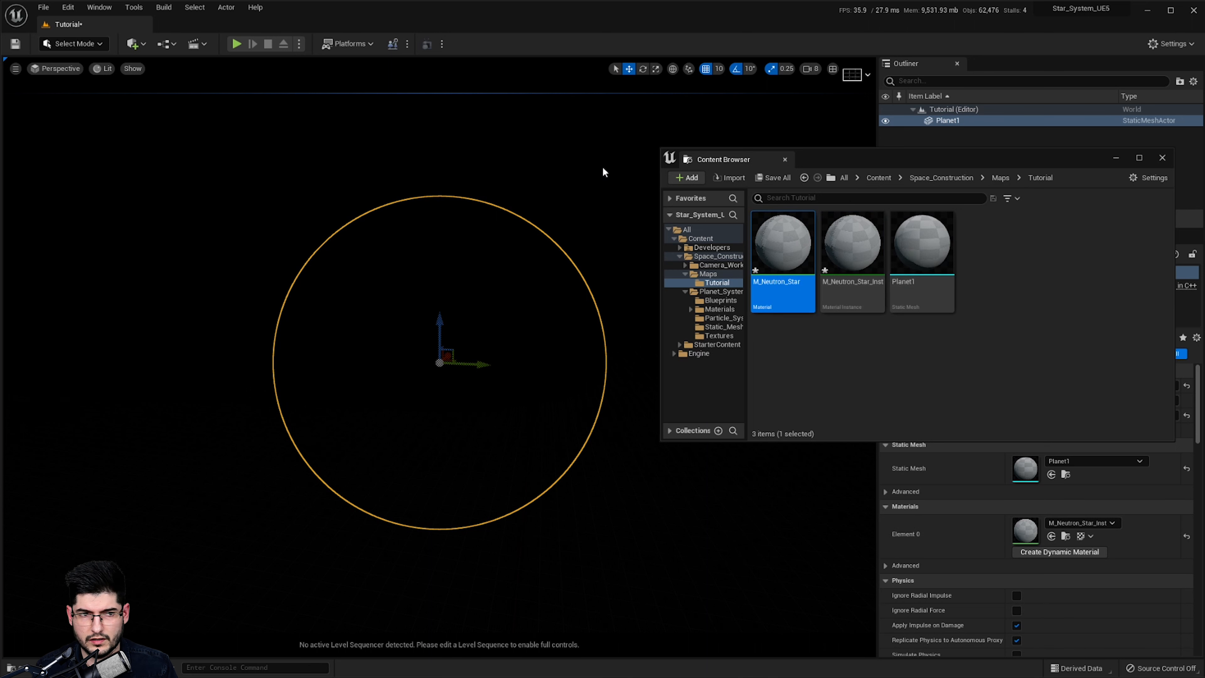
left_click_drag(190, 171, 248, 121)
left_click_drag(352, 121, 241, 26)
left_click(441, 261)
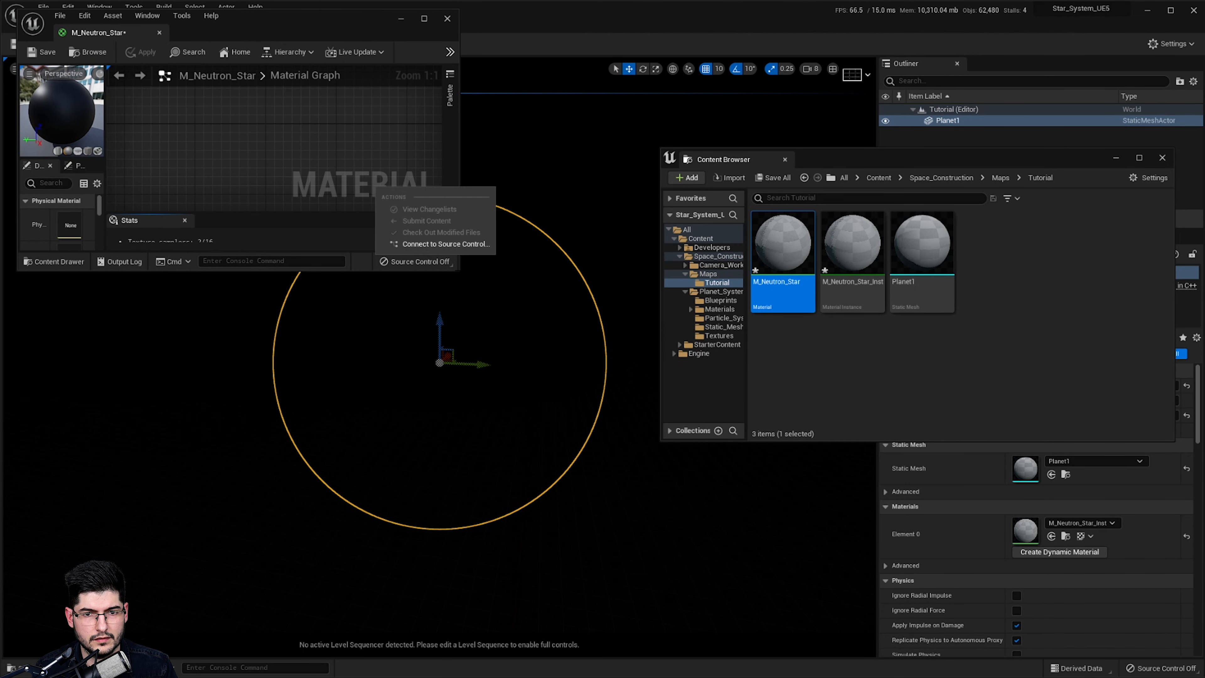
left_click(458, 276)
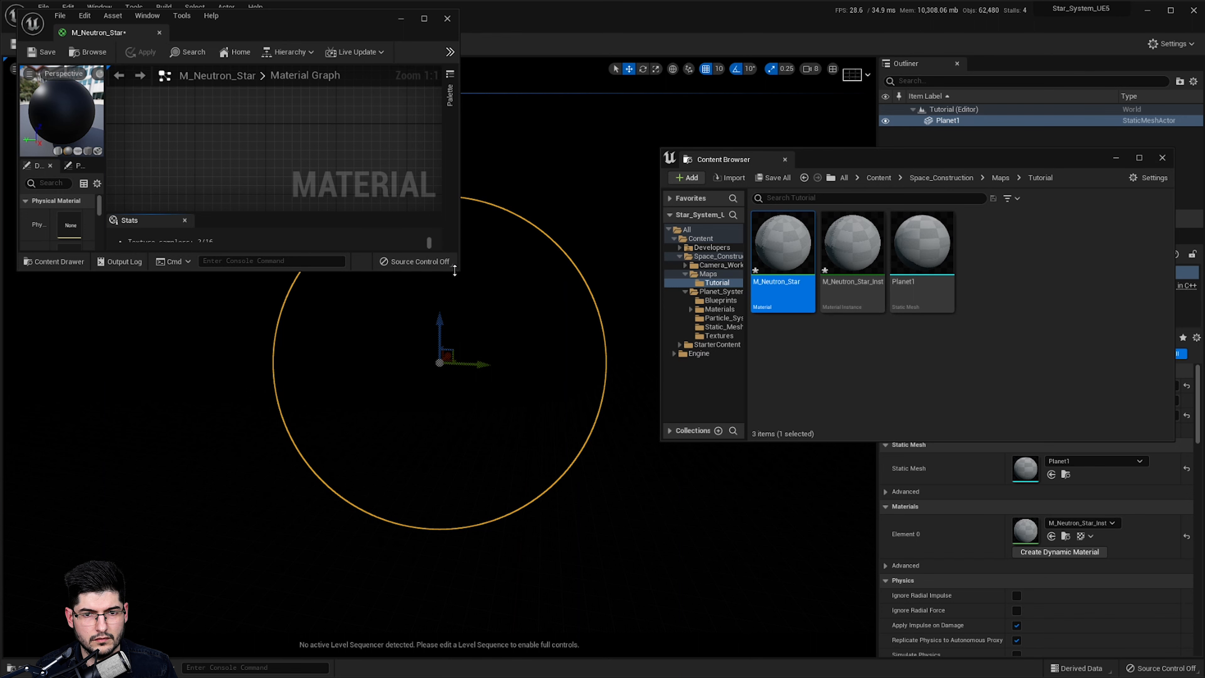
left_click_drag(531, 317, 1191, 657)
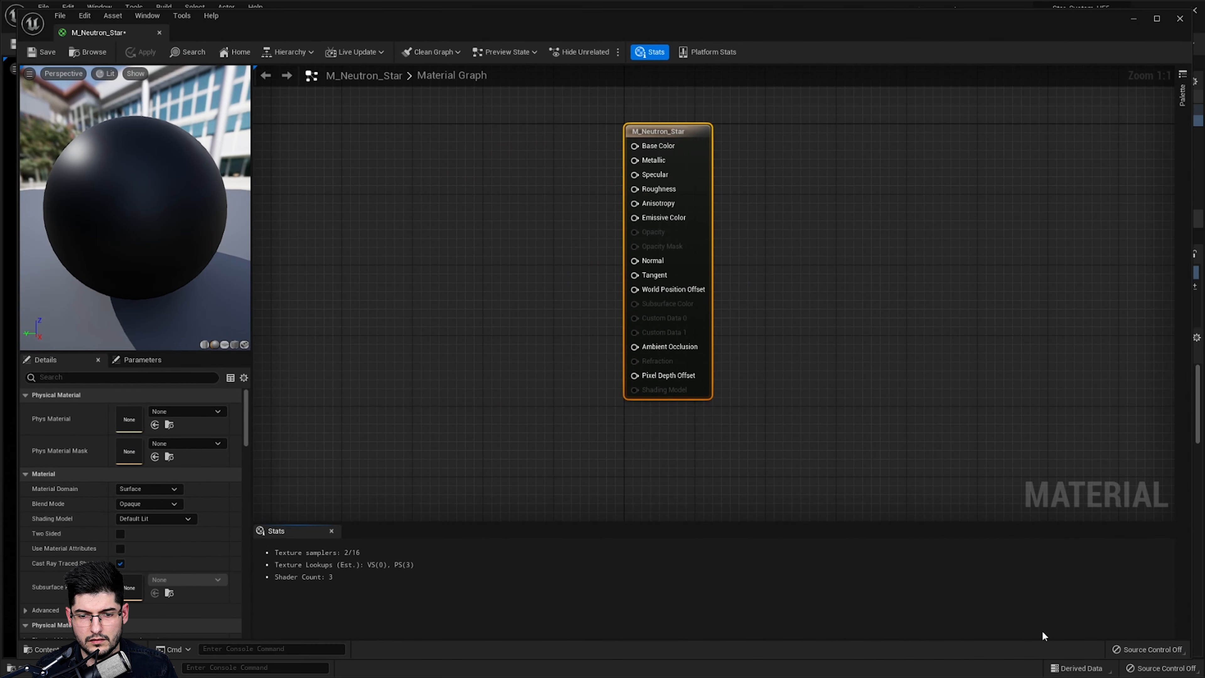
Set the M_Neutron_Star material's shading model to Unlit, keeping the Surface domain and Opaque blend mode
right_click_drag(544, 250, 616, 271)
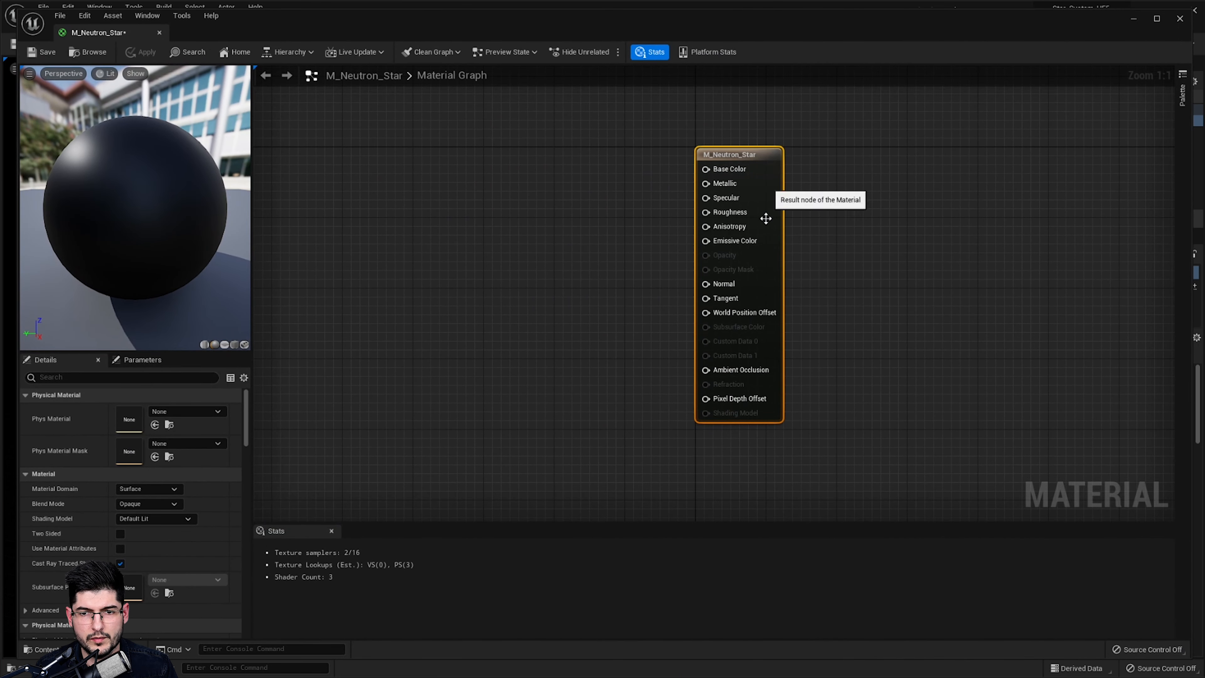
left_click(139, 489)
left_click(143, 490)
left_click(150, 508)
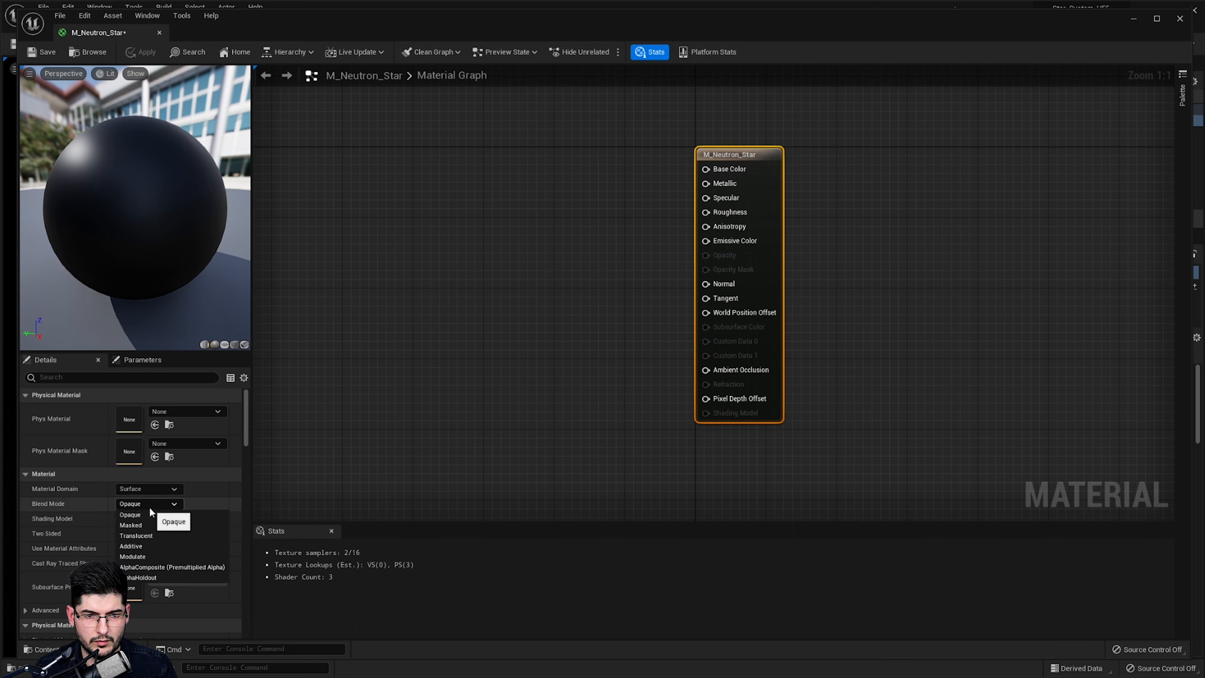
left_click(150, 507)
left_click(153, 519)
left_click(146, 532)
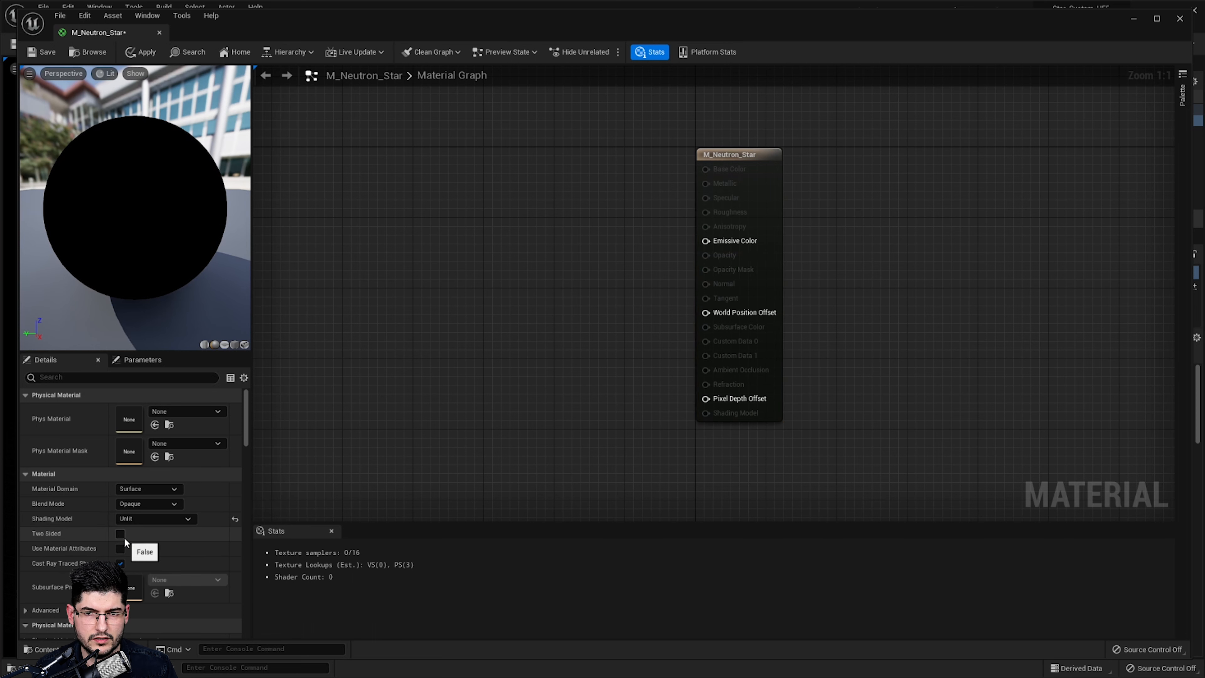
Add a LinearInterpolate node to the material graph, in front of the M_Neutron_Star result node
right_click_drag(552, 277, 633, 274)
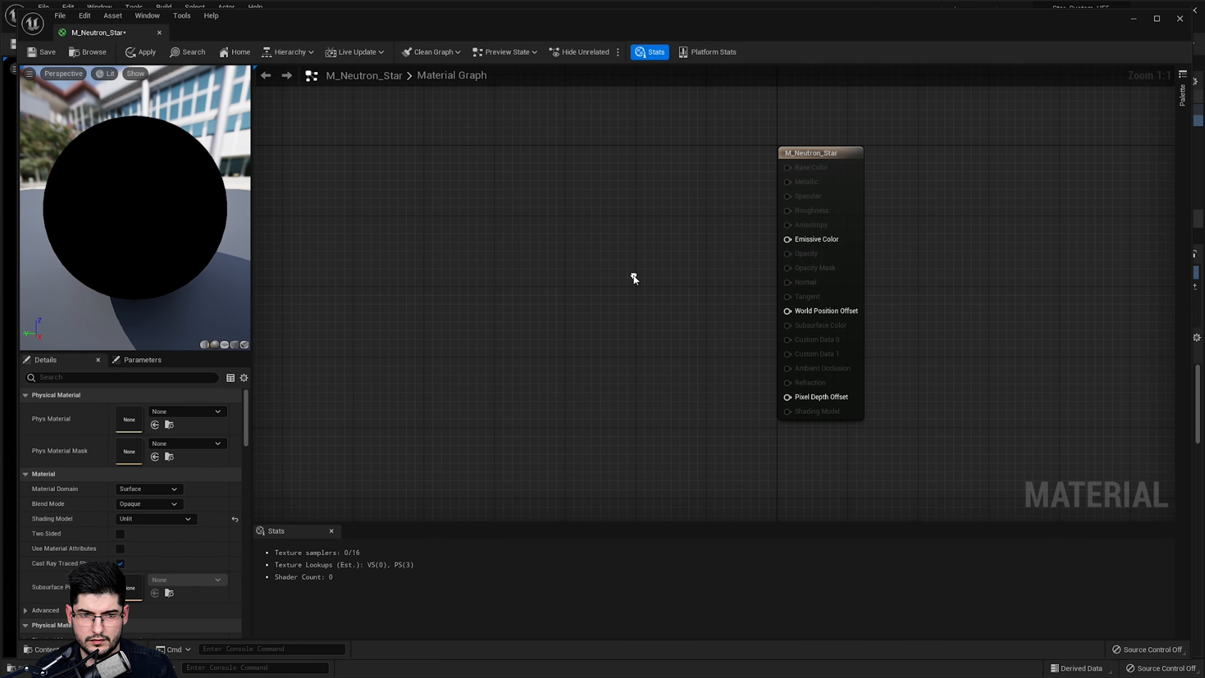
left_click(841, 261)
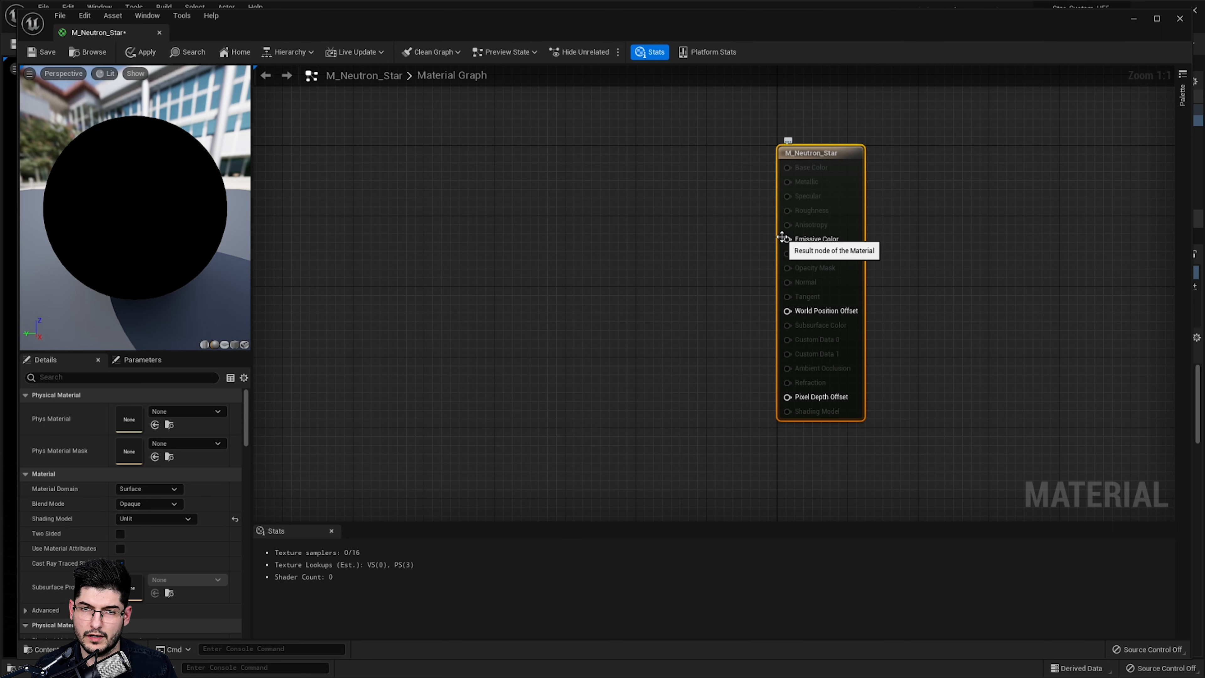
right_click_drag(716, 267, 745, 274)
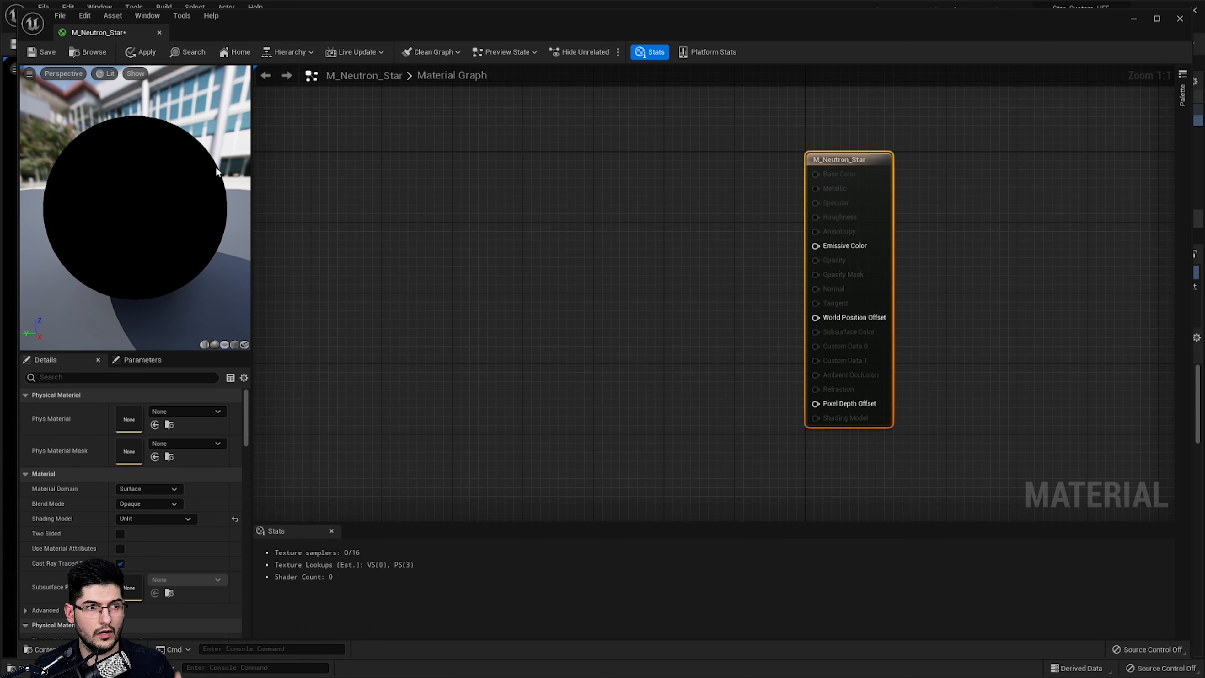
right_click_drag(500, 235, 500, 234)
type("lerp")
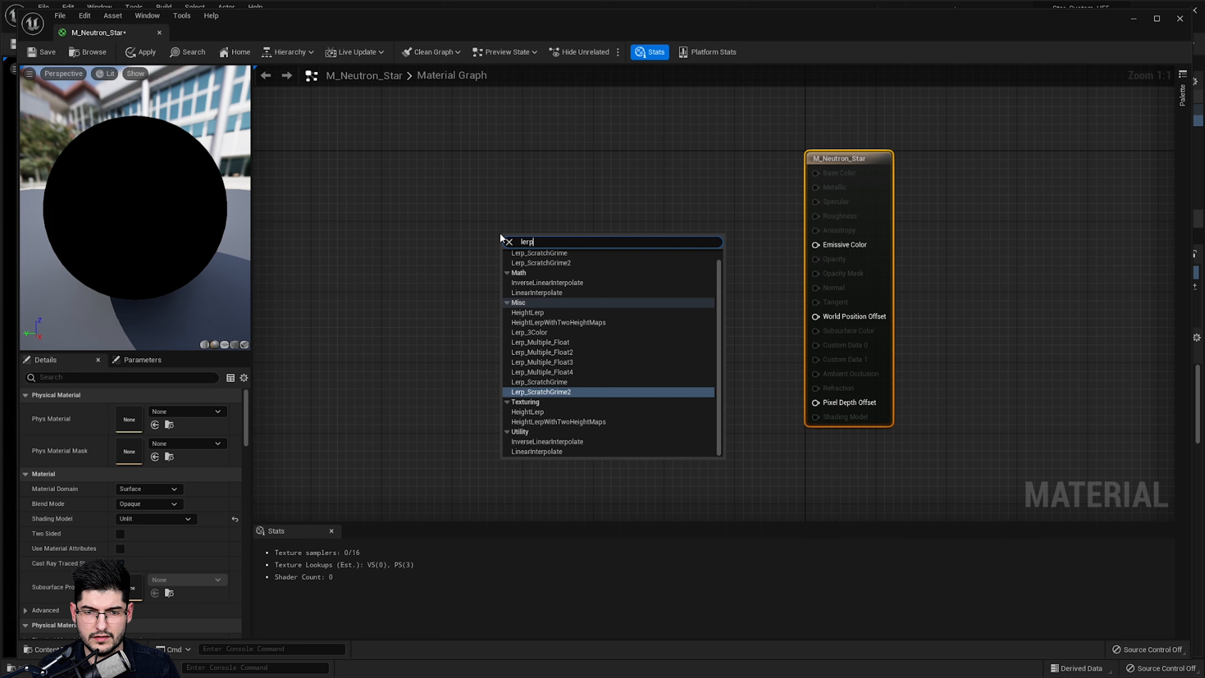
left_click(548, 451)
Move the Lerp node well away from the result node to leave room for more nodes between them
right_click_drag(495, 193, 711, 202)
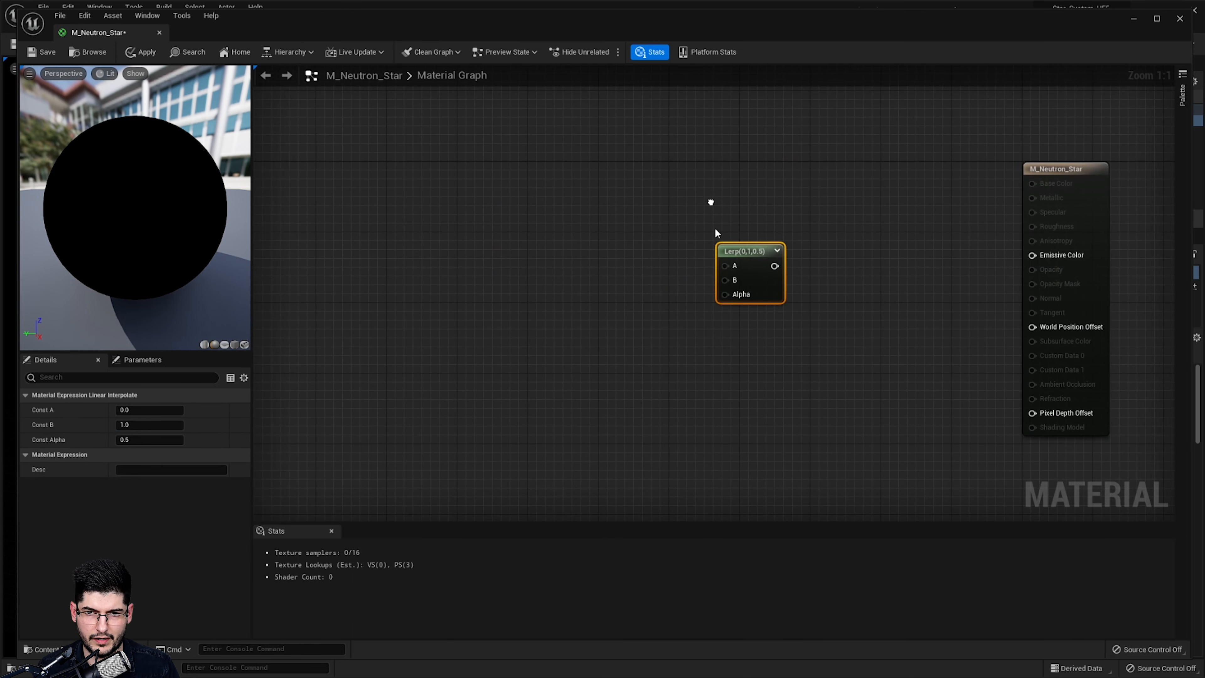
scroll(717, 237, "down", 1)
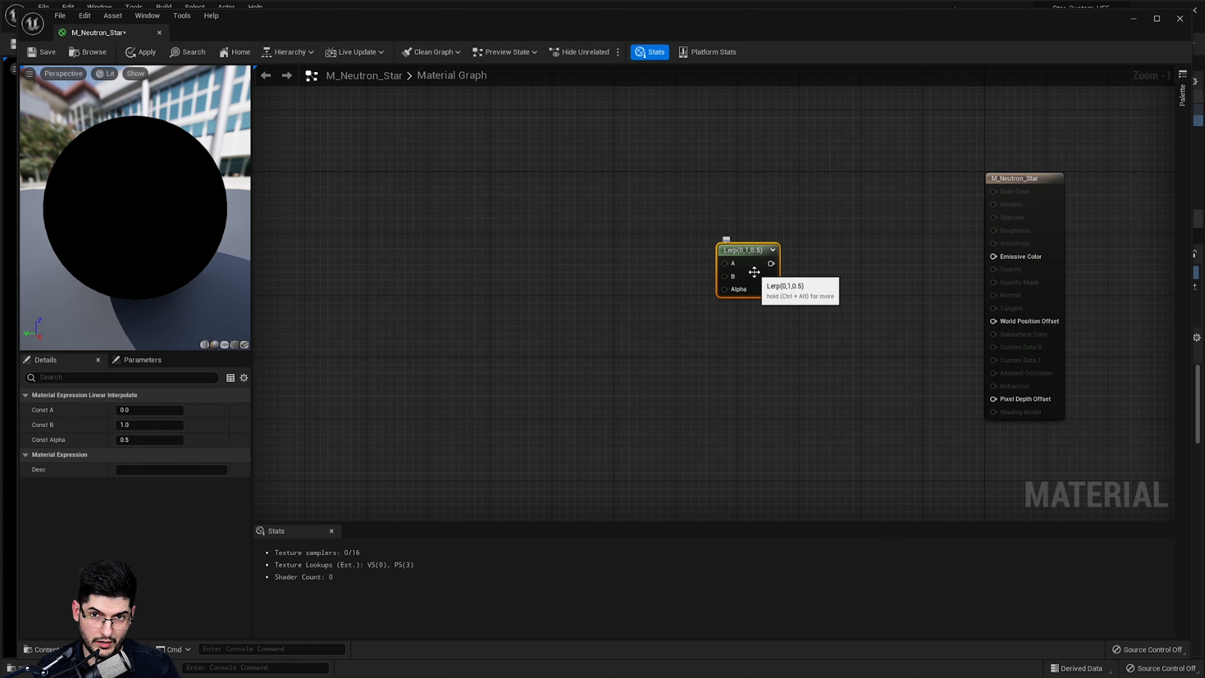
left_click_drag(754, 272, 504, 200)
right_click_drag(607, 240, 761, 236)
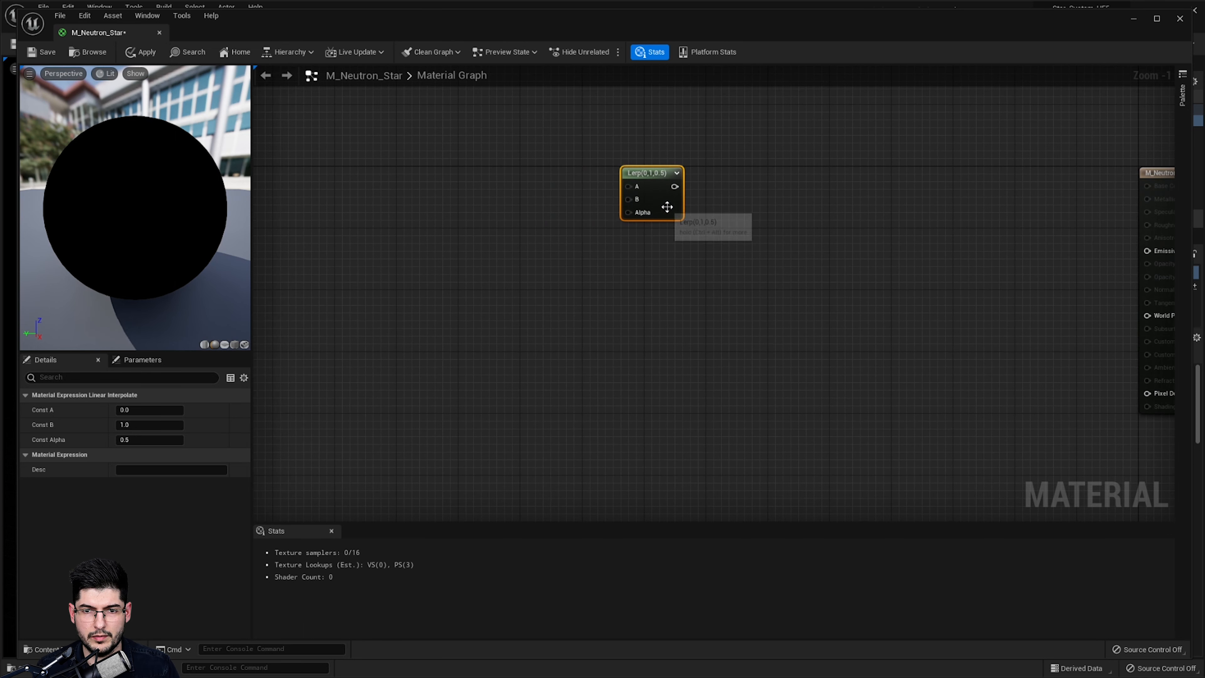
left_click_drag(665, 206, 422, 215)
right_click_drag(358, 165, 659, 231)
scroll(676, 229, "down", 2)
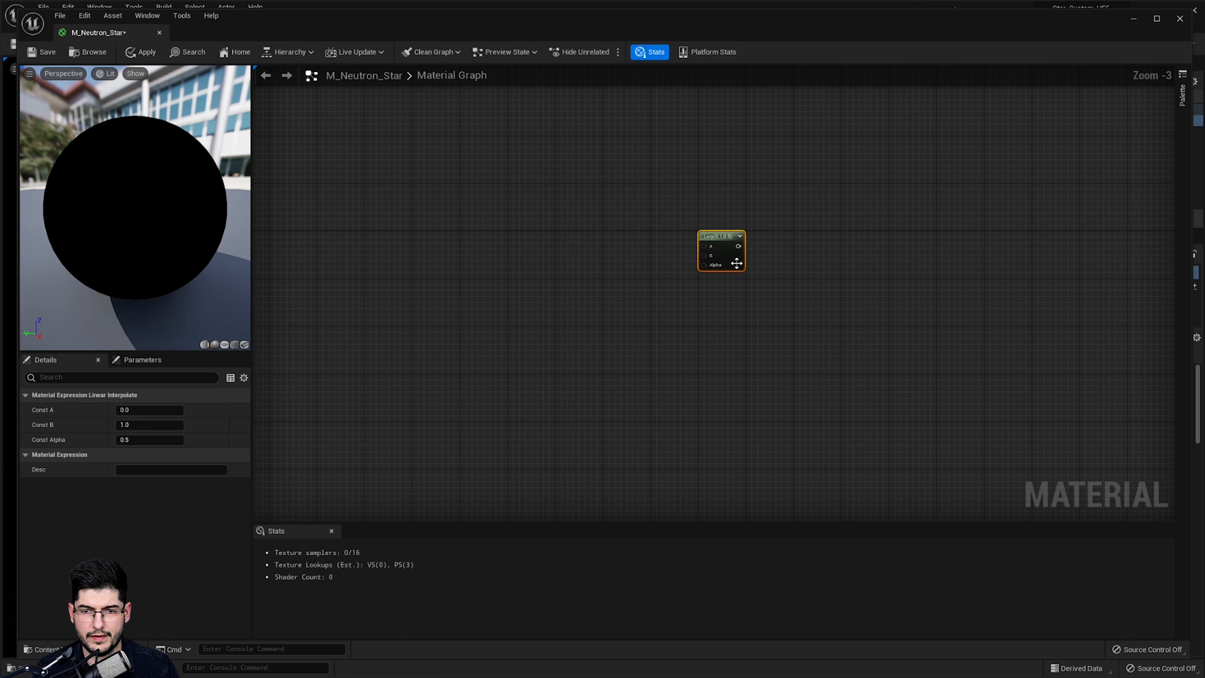
left_click_drag(736, 263, 675, 245)
right_click_drag(825, 261, 685, 246)
scroll(532, 261, "up", 2)
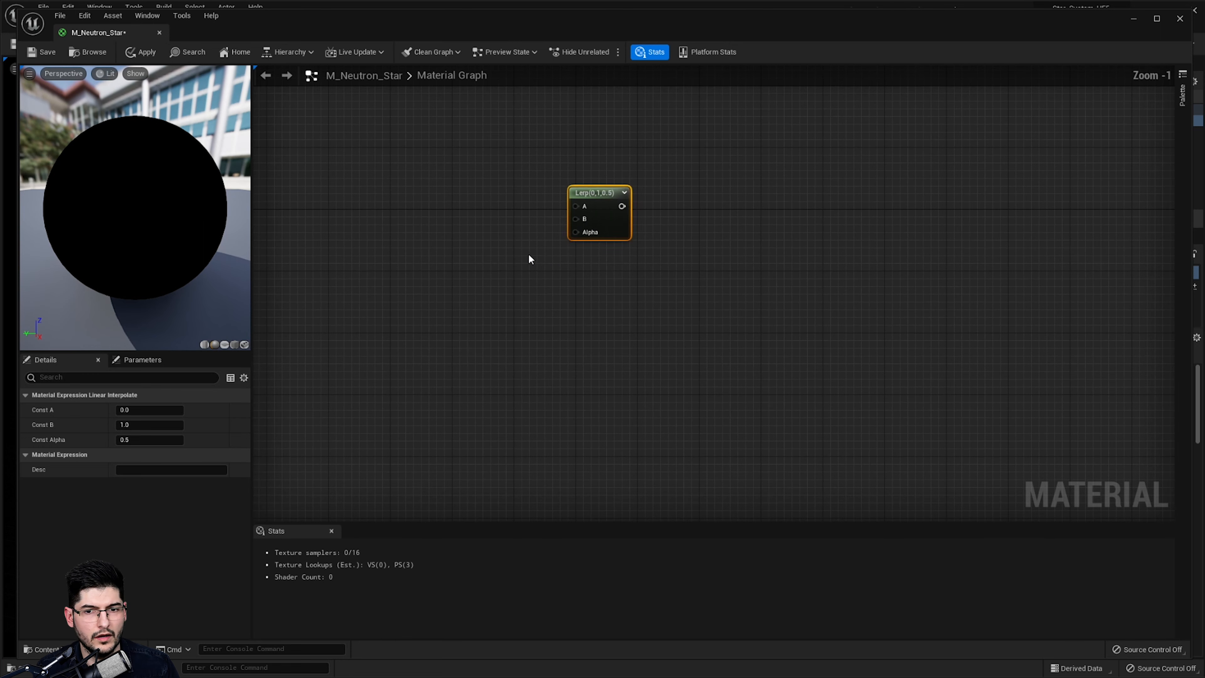
left_click(549, 231)
left_click(669, 235)
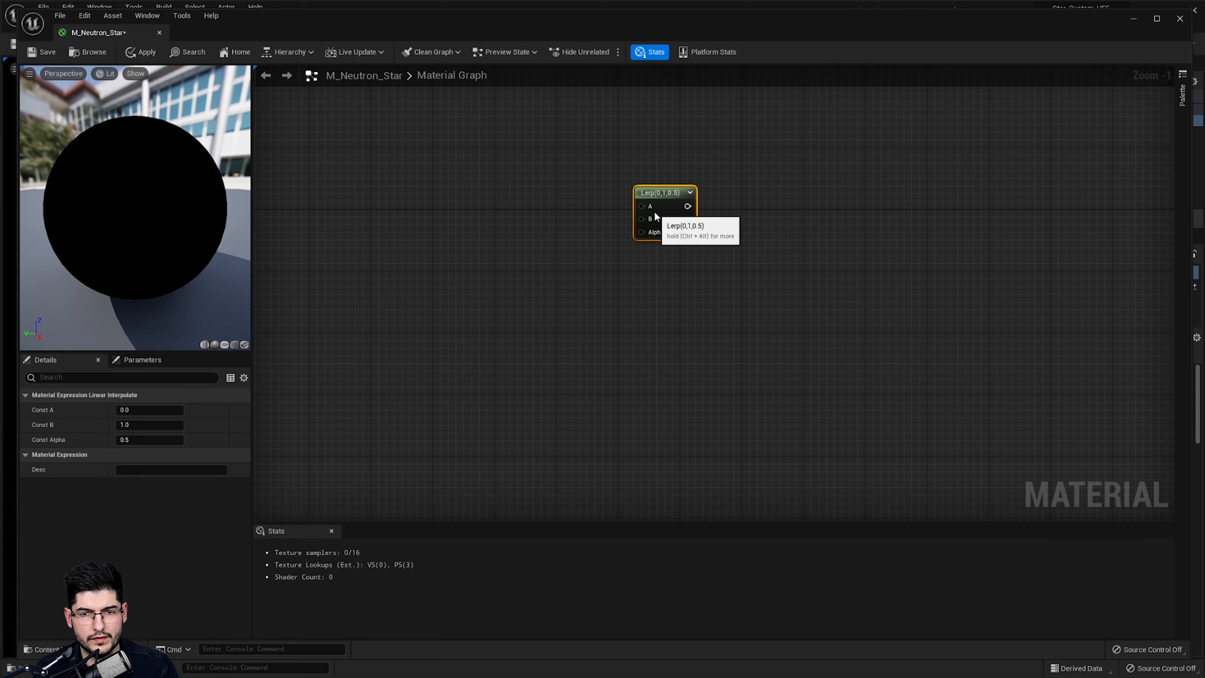
Add an Add node before the Lerp, connect its output to the Lerp's A input and align the two
right_click(408, 195)
type("add")
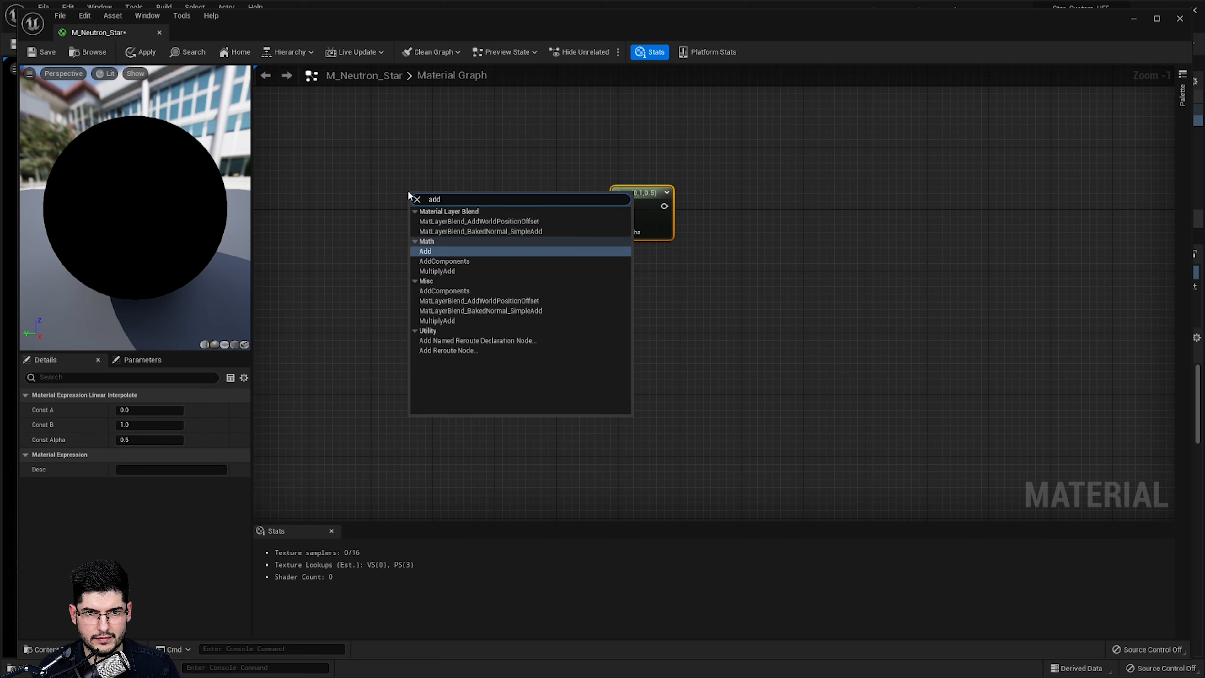
key("Return")
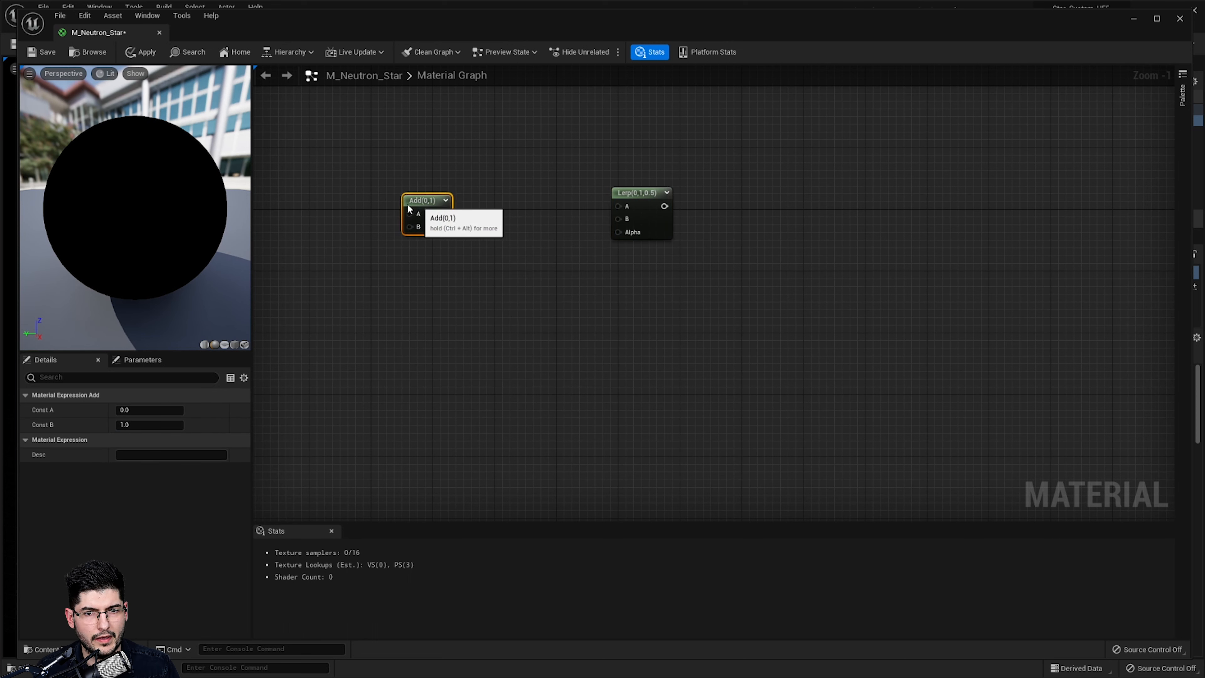
left_click_drag(429, 215, 616, 207)
left_click_drag(390, 202, 394, 190)
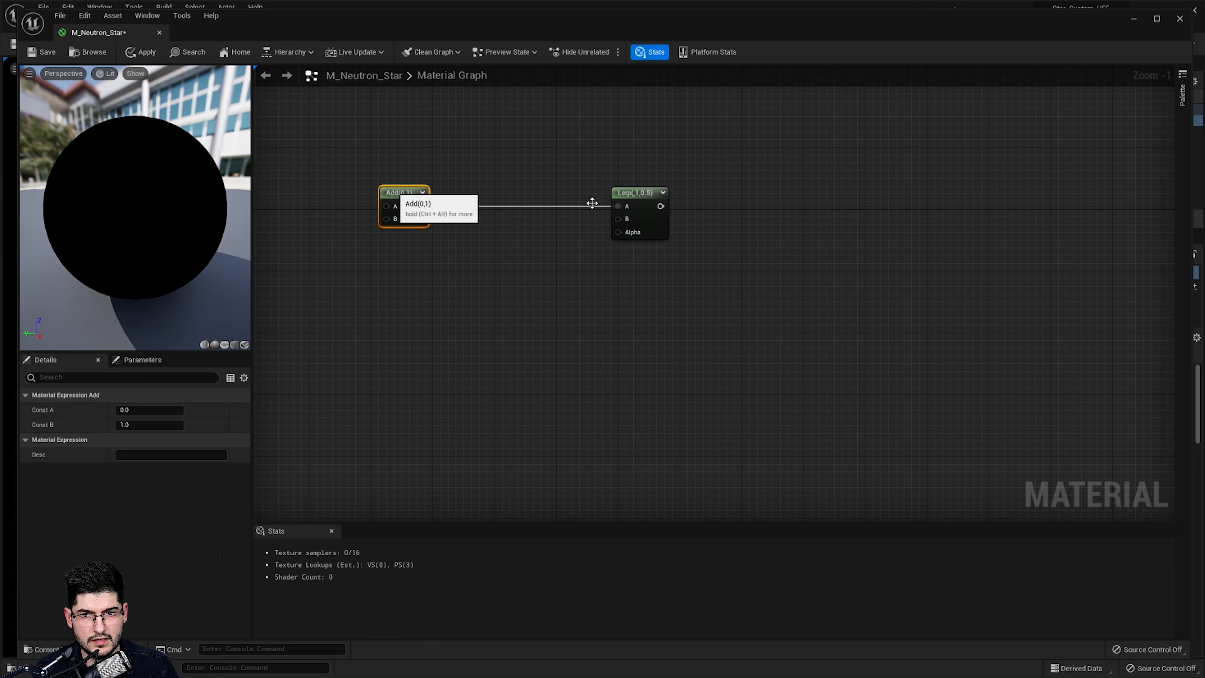
Move the Add node much farther ahead of the Lerp node, leaving space along their connection
right_click_drag(584, 278, 716, 270)
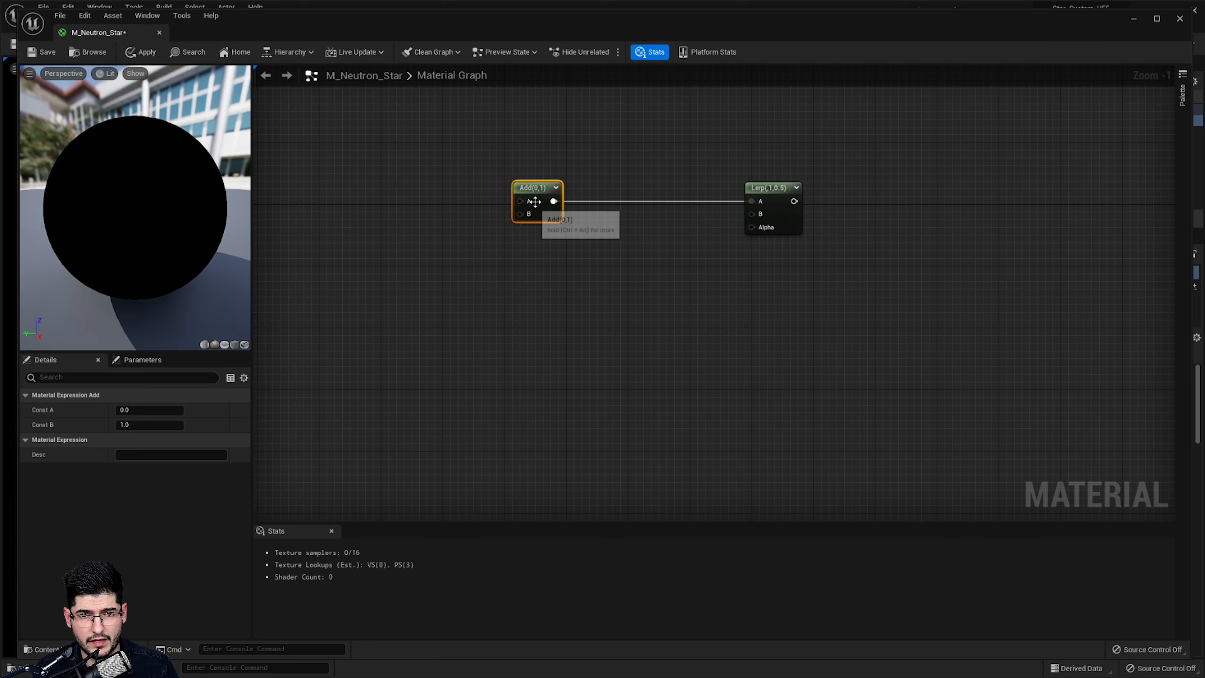
left_click_drag(541, 205, 308, 187)
right_click_drag(395, 236, 760, 253)
left_click_drag(680, 224, 479, 247)
right_click_drag(807, 282, 300, 232)
right_click_drag(639, 227, 768, 241)
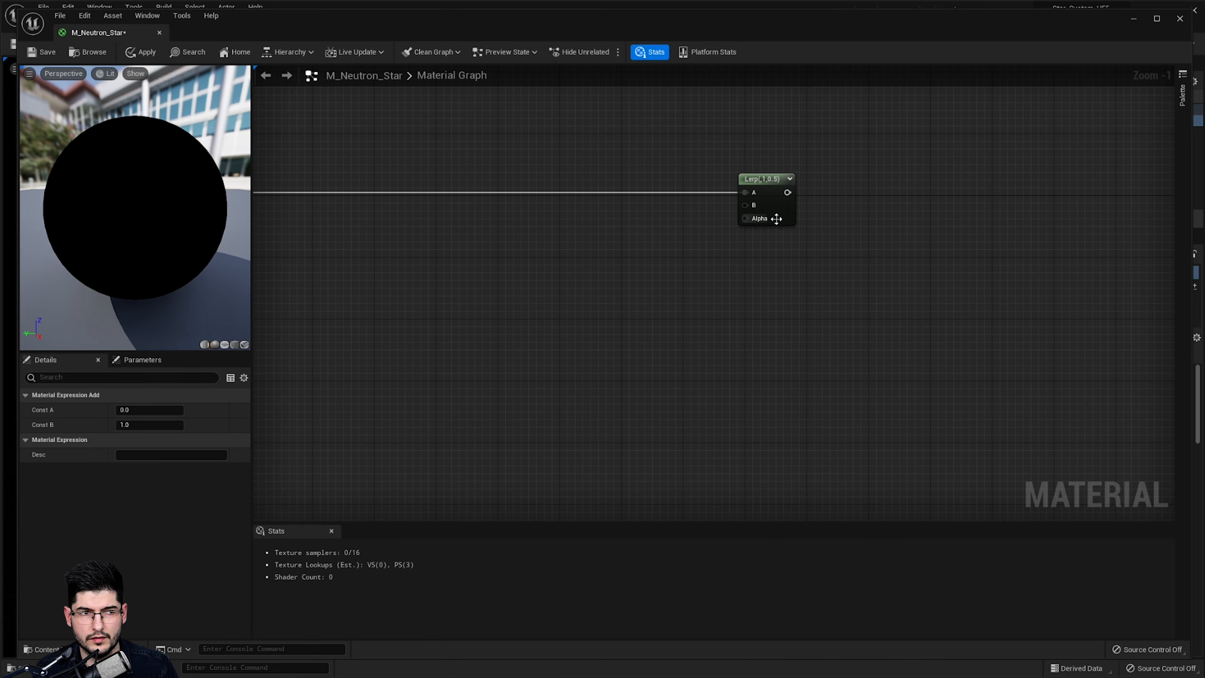
right_click_drag(658, 330, 729, 346)
right_click(626, 282)
left_click(563, 287)
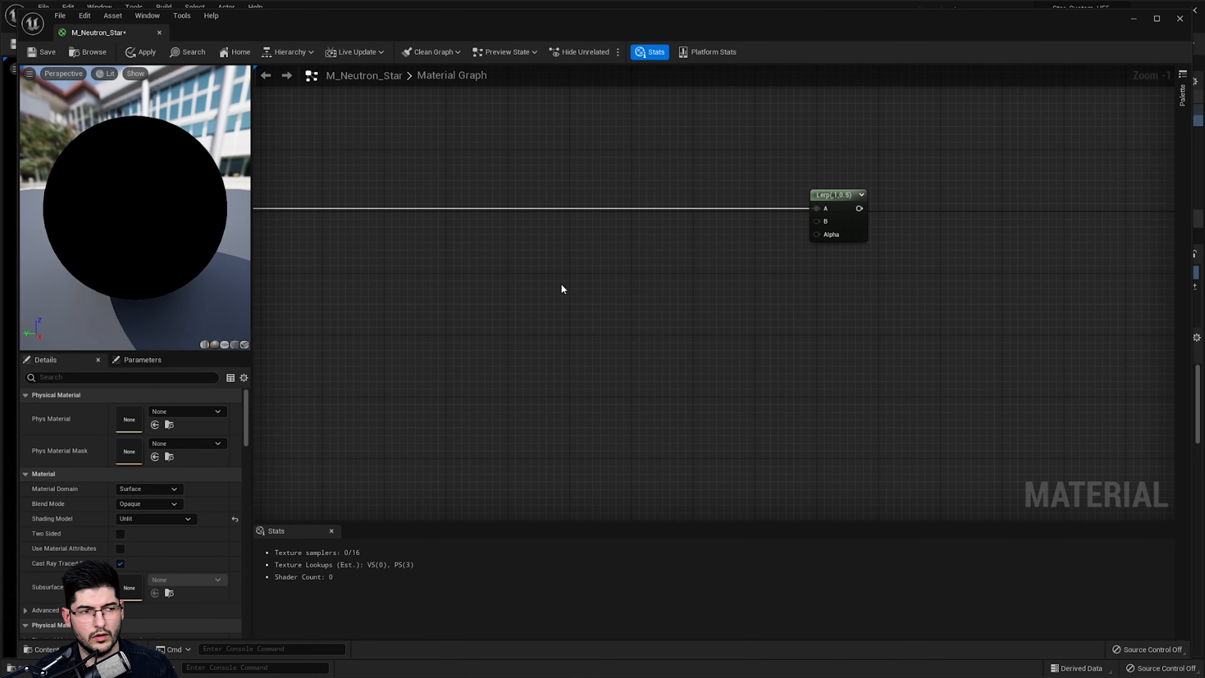
left_click(650, 279)
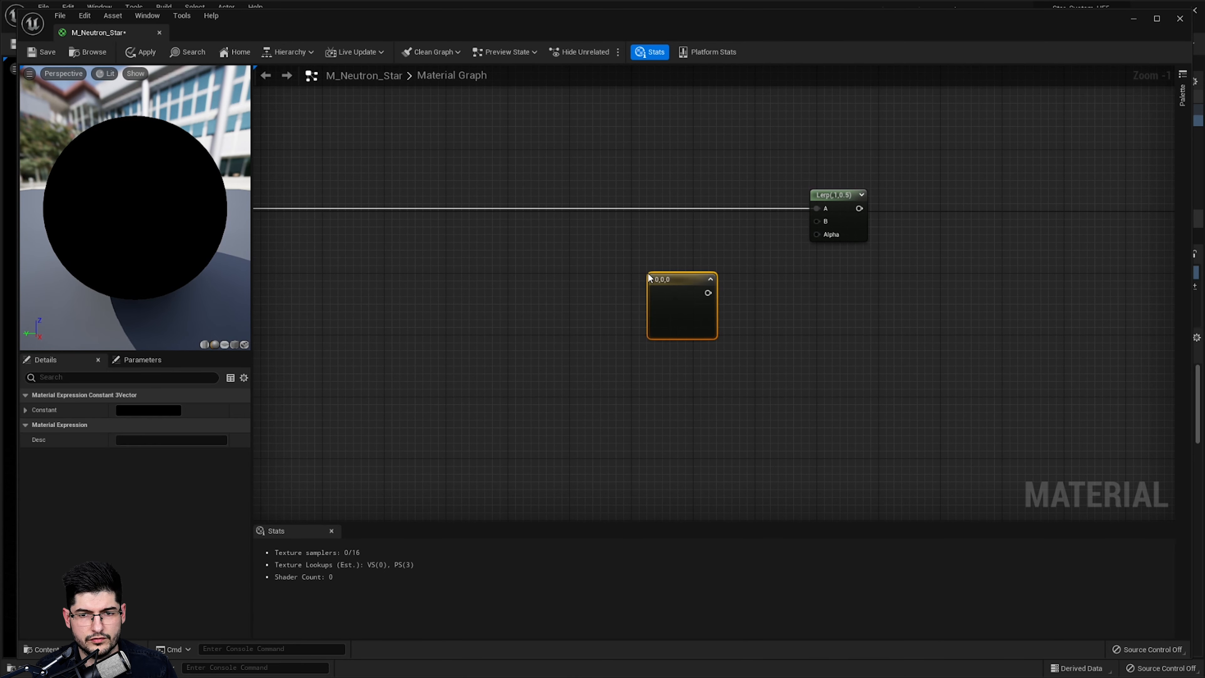
left_click_drag(677, 335, 644, 321)
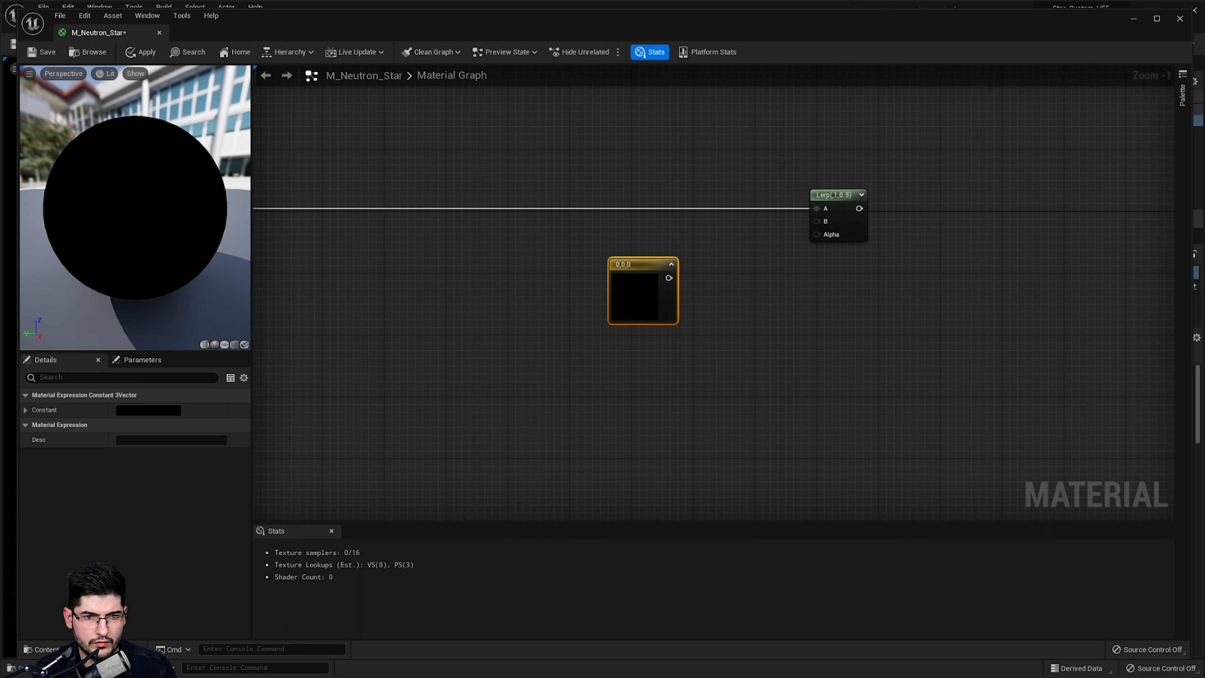
left_click(25, 409)
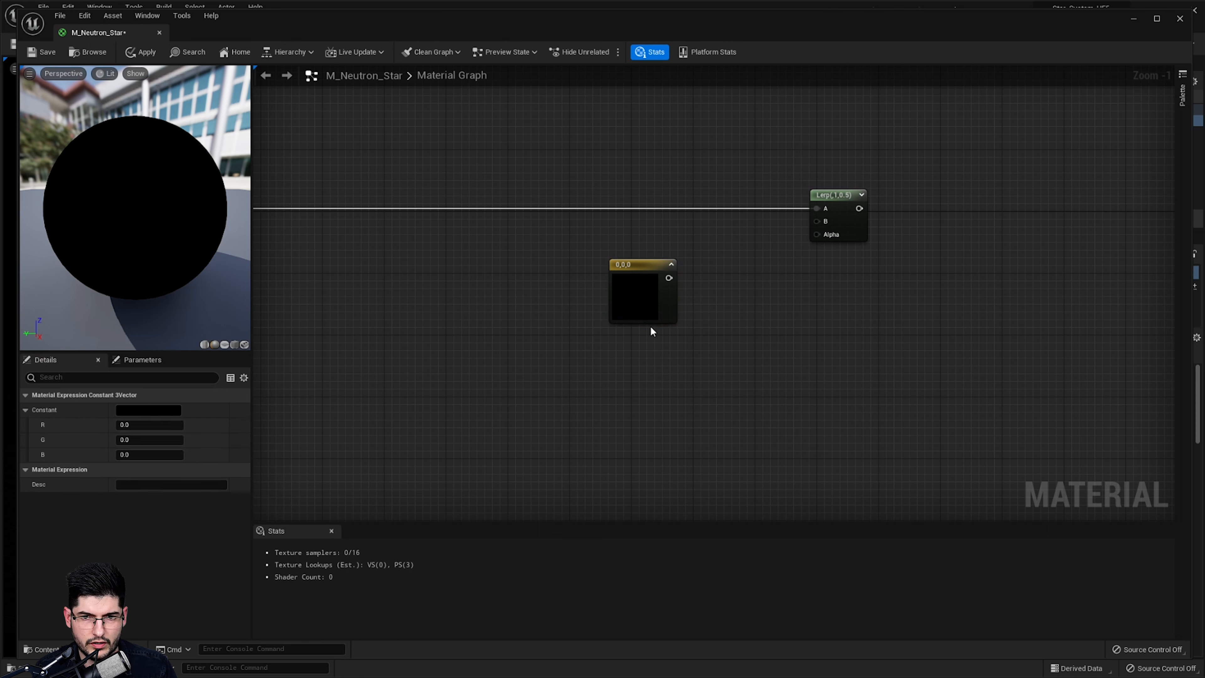
key("Delete")
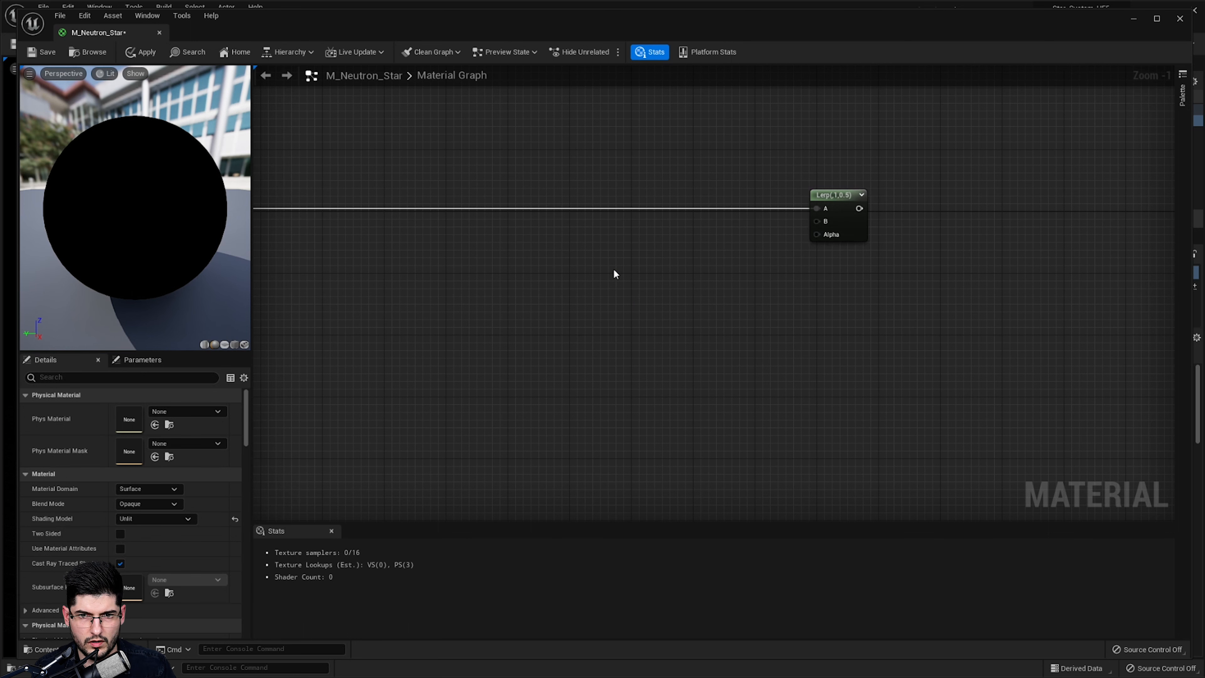
Add a Constant4Vector before the Lerp, colour it light blue (R 0.34, G 0.59, B 0.88) and connect it to the Lerp's B input
left_click(581, 252)
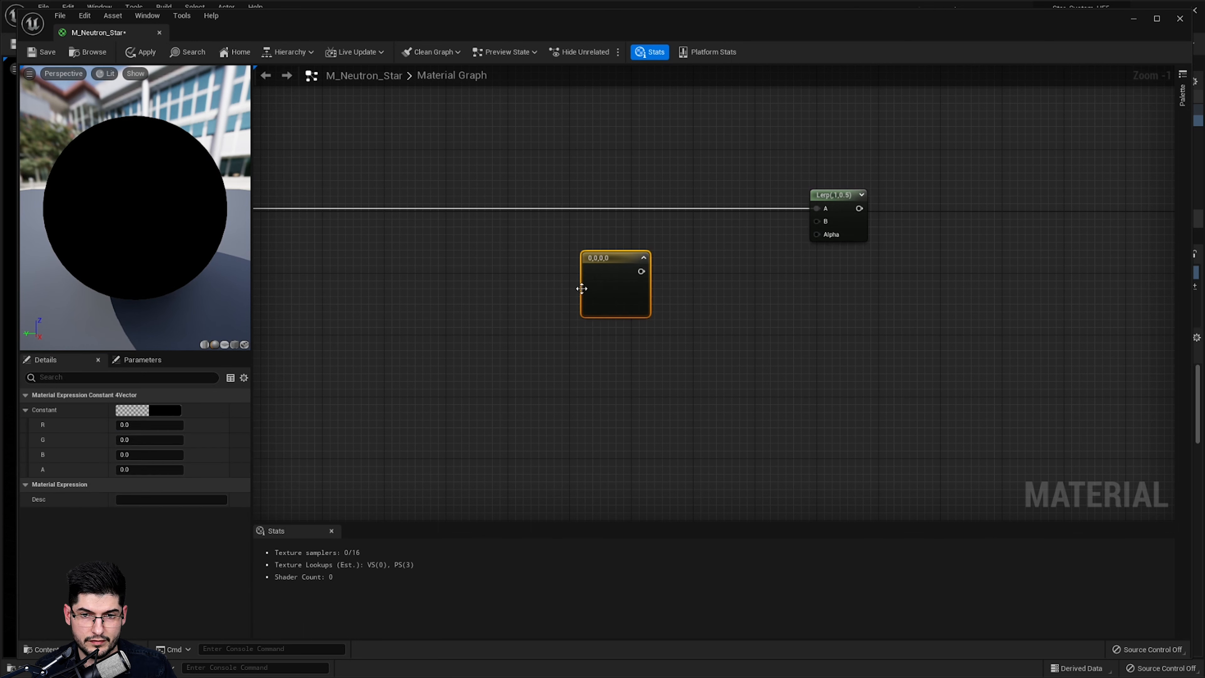
left_click_drag(579, 279, 599, 302)
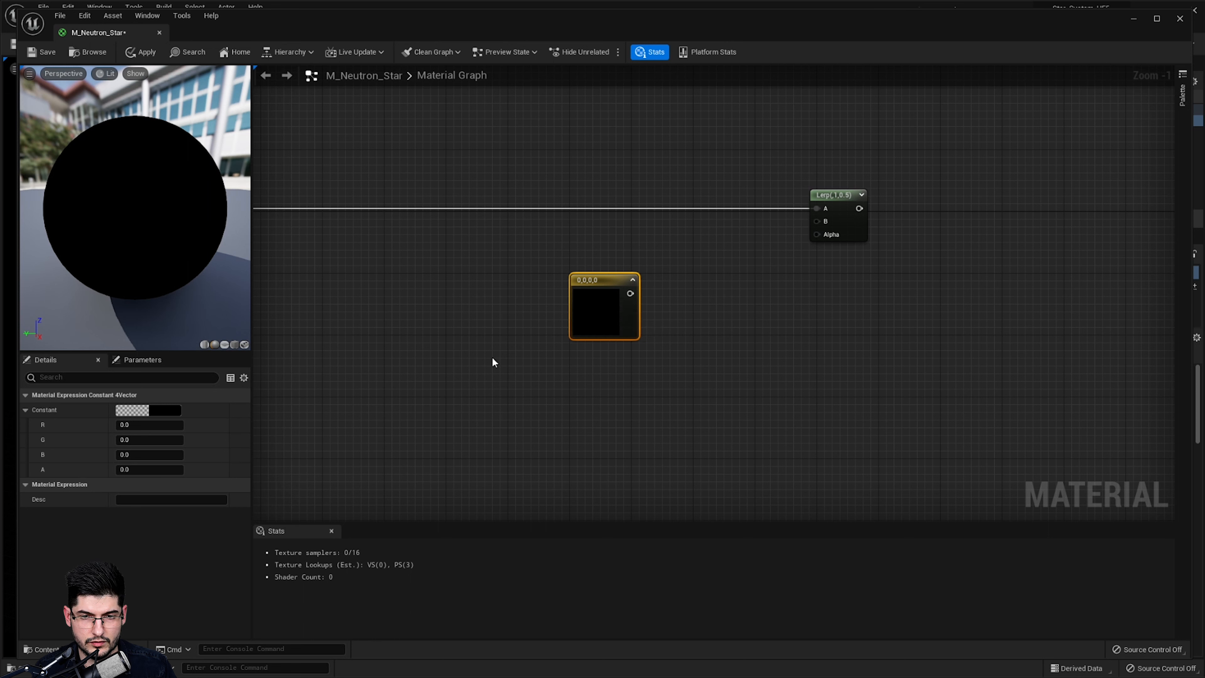
left_click(174, 411)
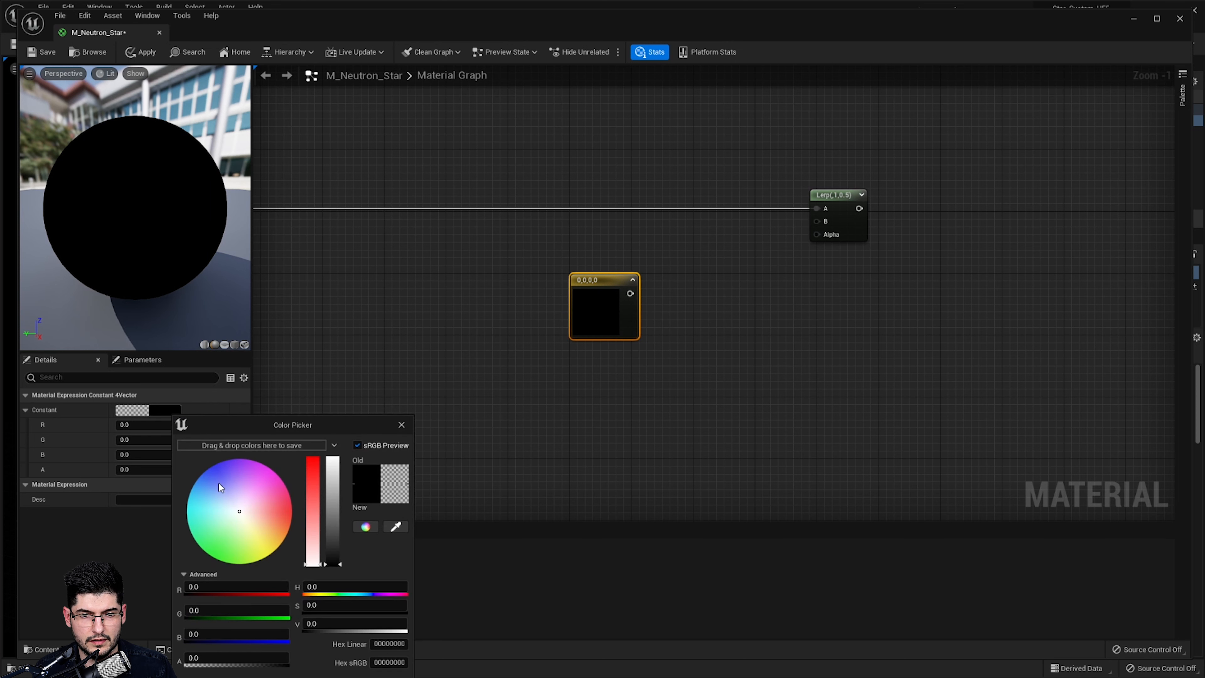
left_click(213, 494)
left_click_drag(332, 507, 335, 472)
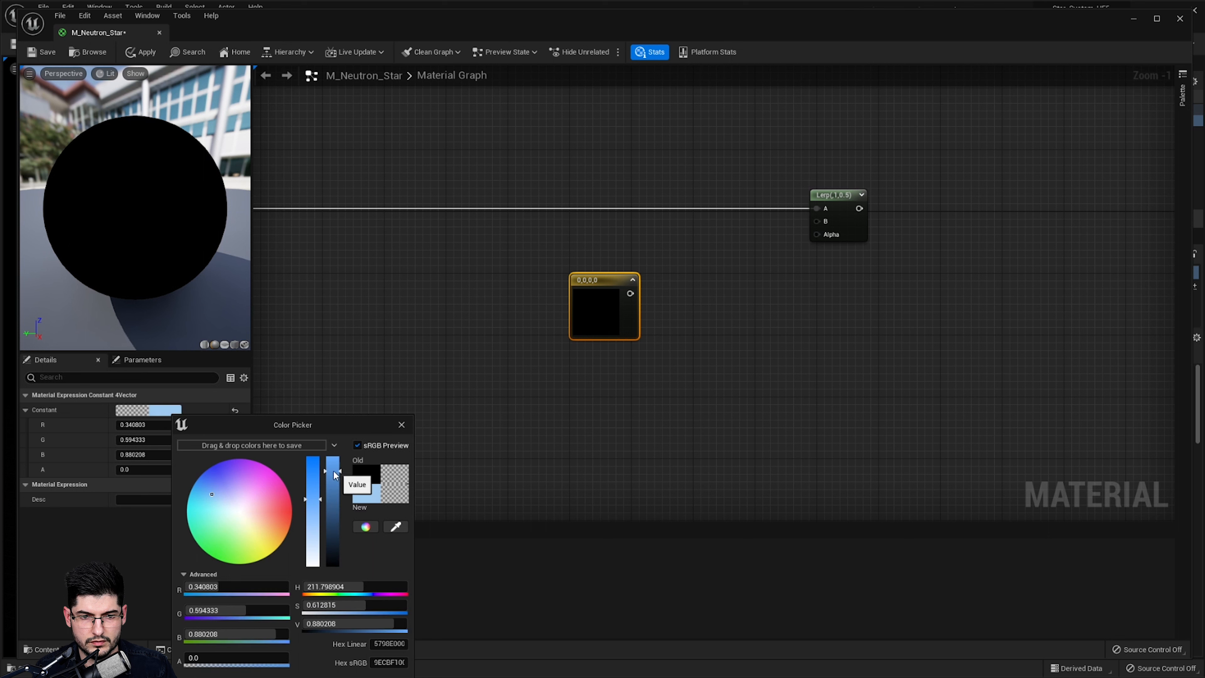
left_click(354, 676)
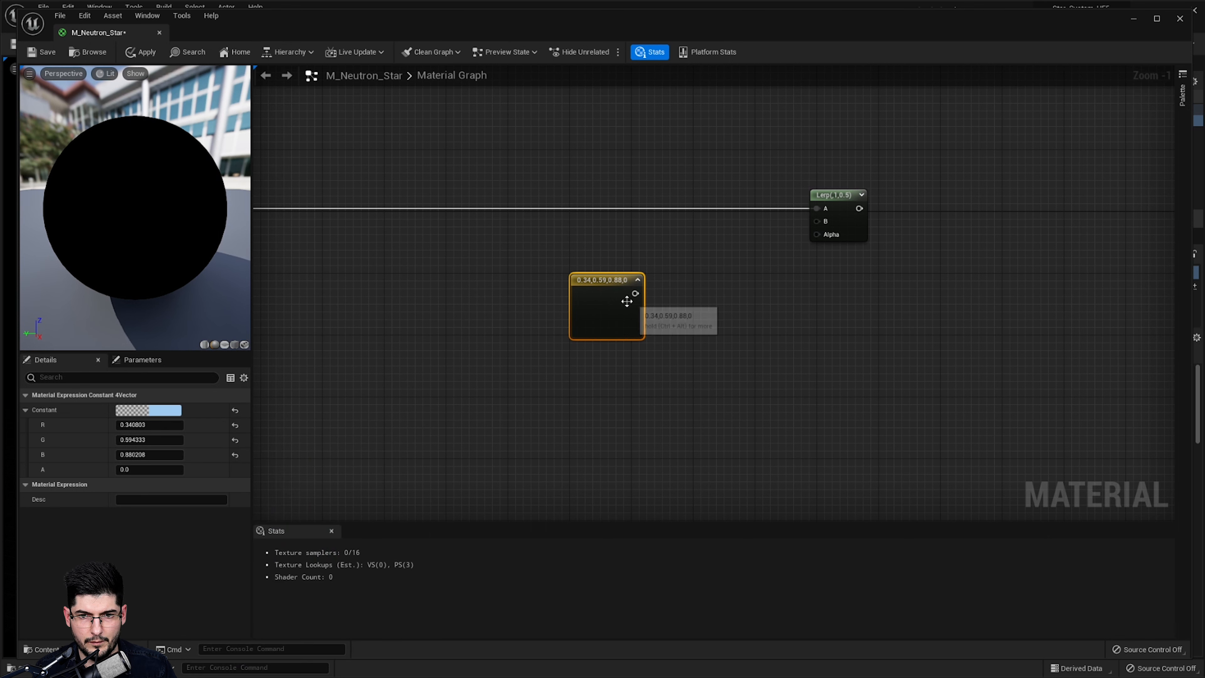
left_click_drag(635, 294, 824, 222)
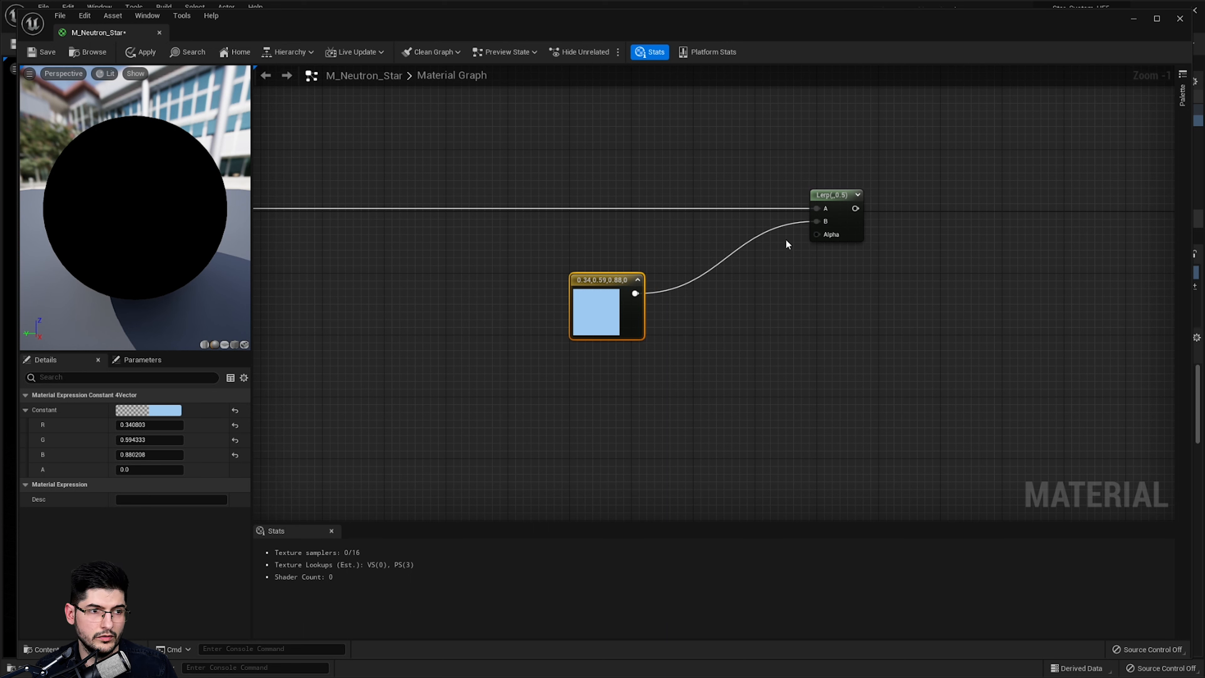
left_click_drag(626, 326, 643, 295)
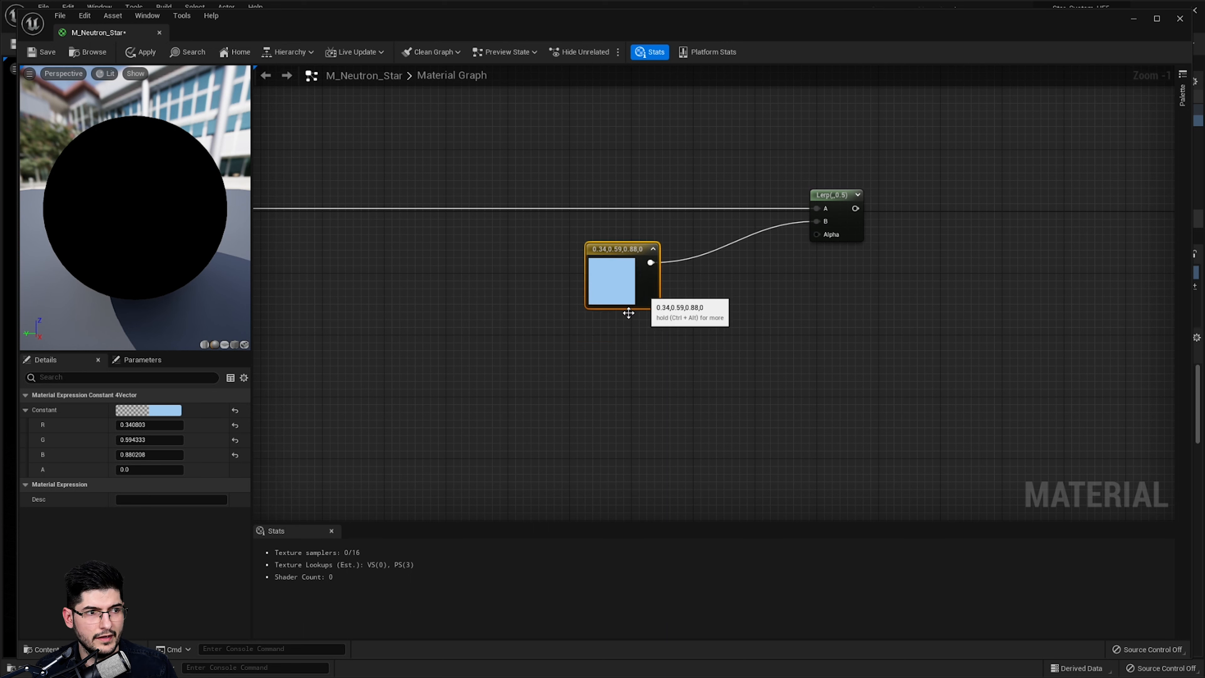
Add a Desaturation node below the Add-to-Lerp connection and feed the Add node's output into its main input
right_click_drag(619, 362, 709, 350)
scroll(403, 245, "down", 1)
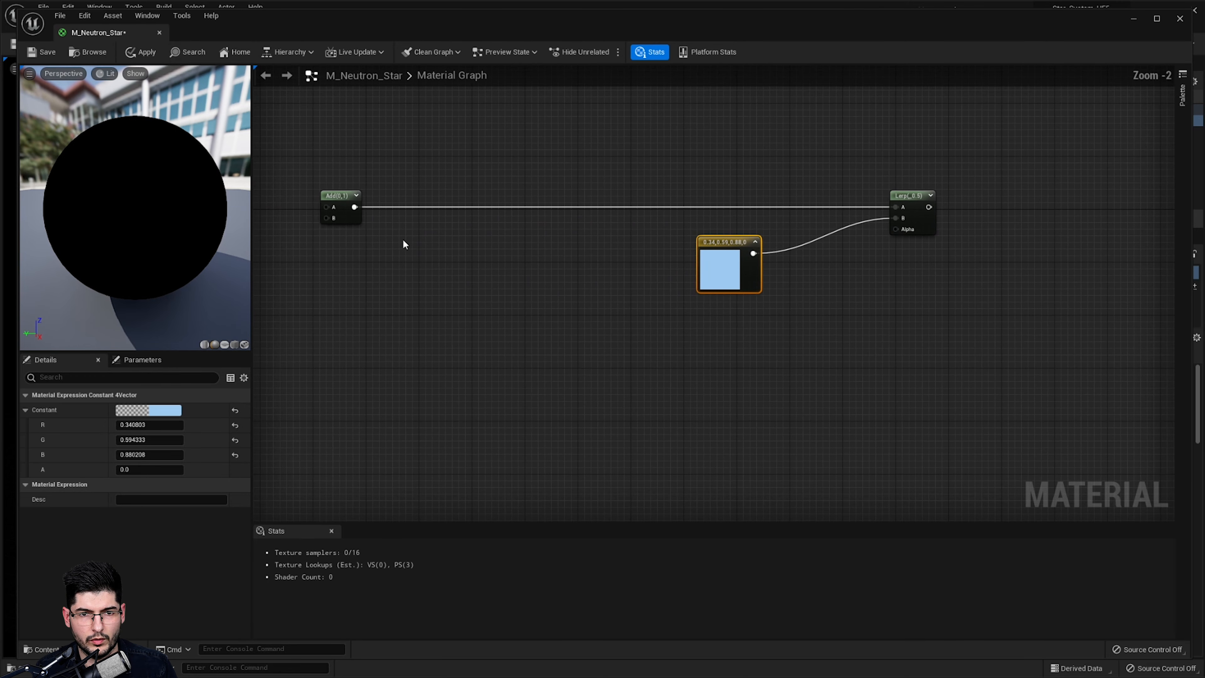
left_click(349, 212)
left_click(543, 256)
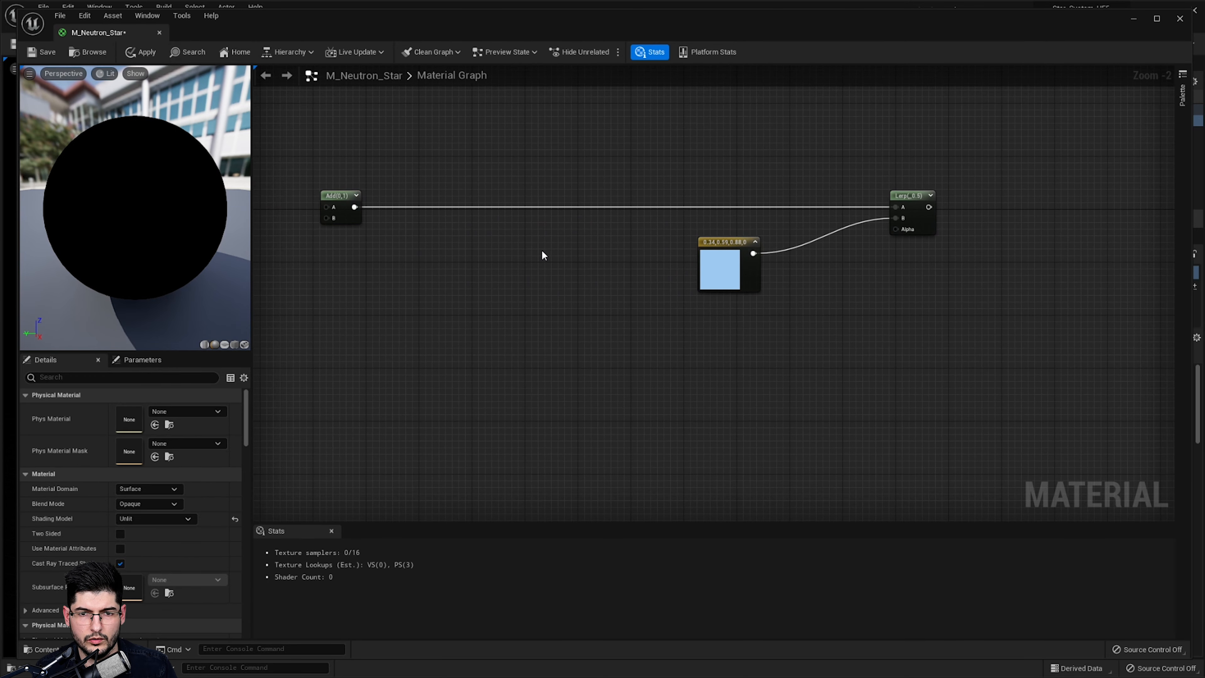
right_click(543, 255)
type("desatu")
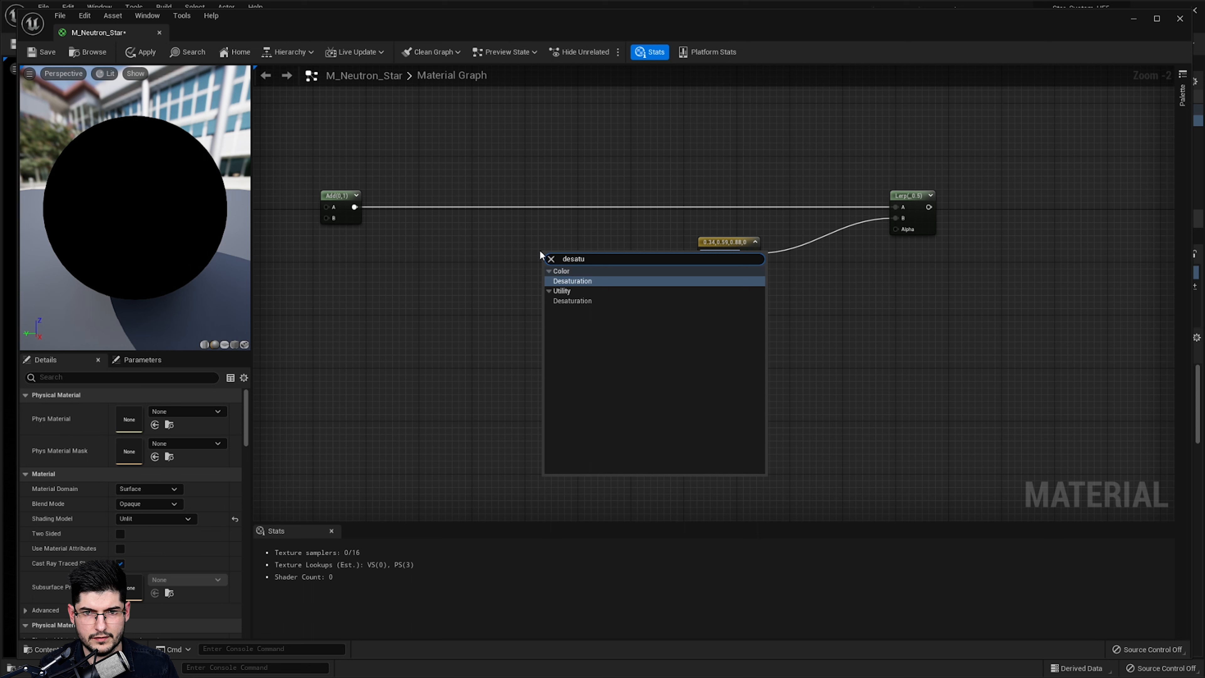
key("Return")
left_click_drag(556, 260, 513, 273)
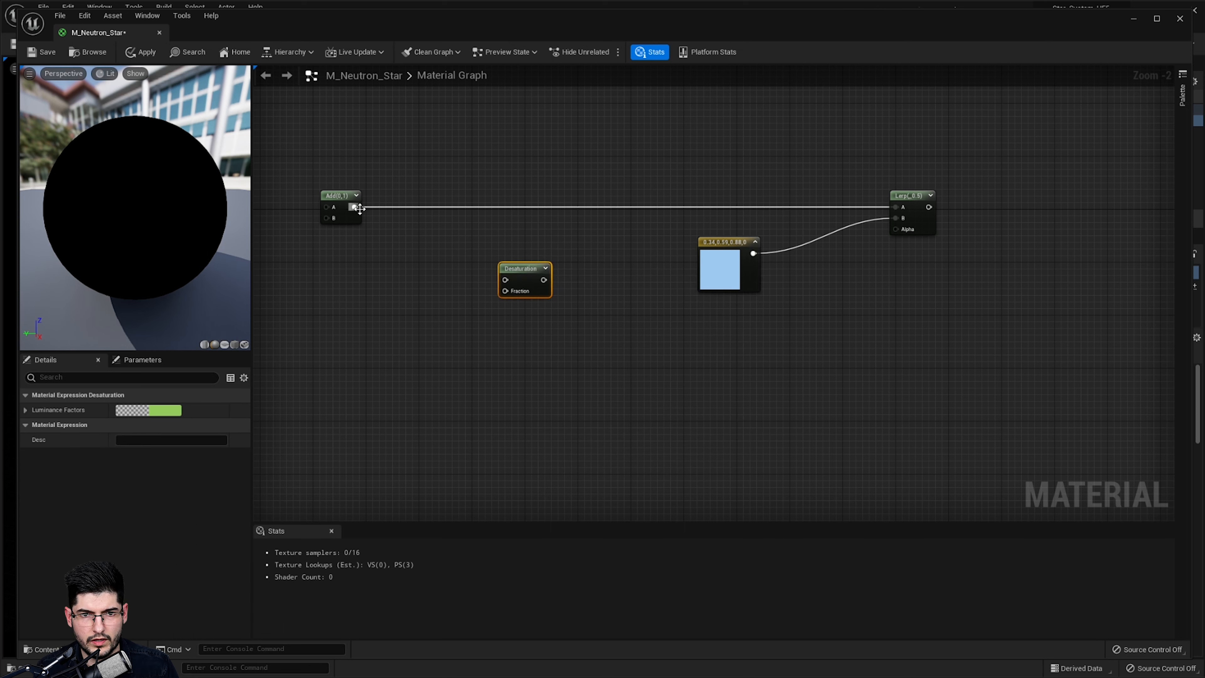
left_click_drag(354, 206, 506, 279)
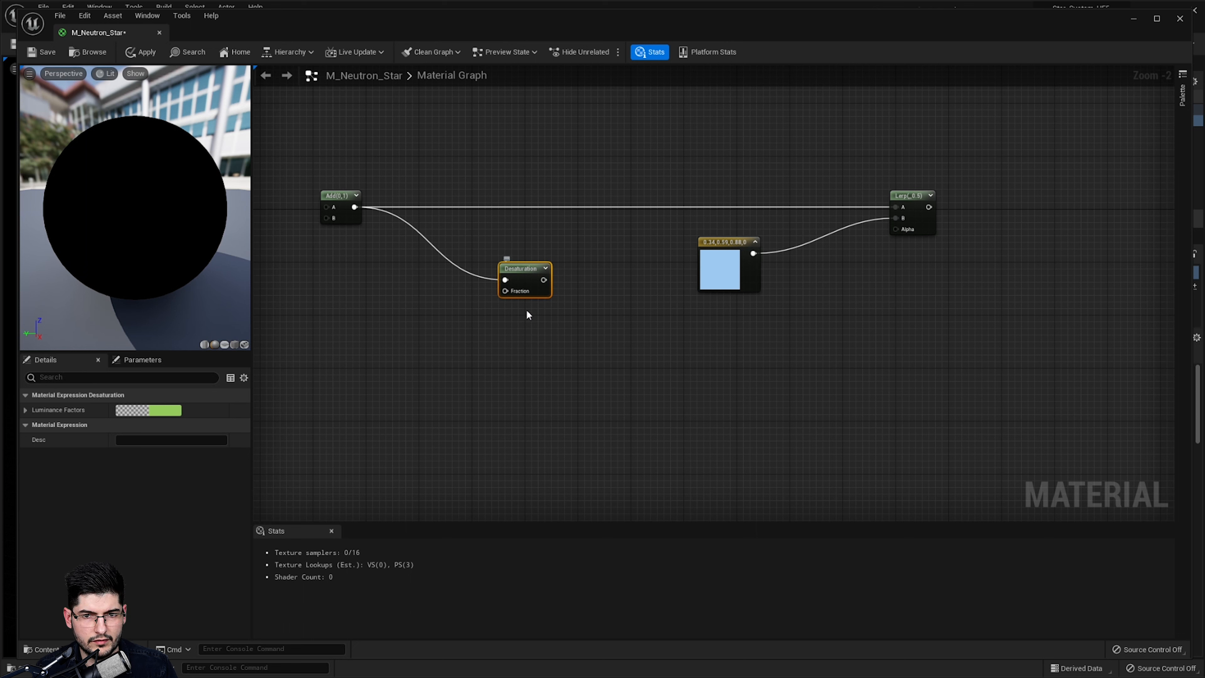
left_click_drag(540, 295, 540, 322)
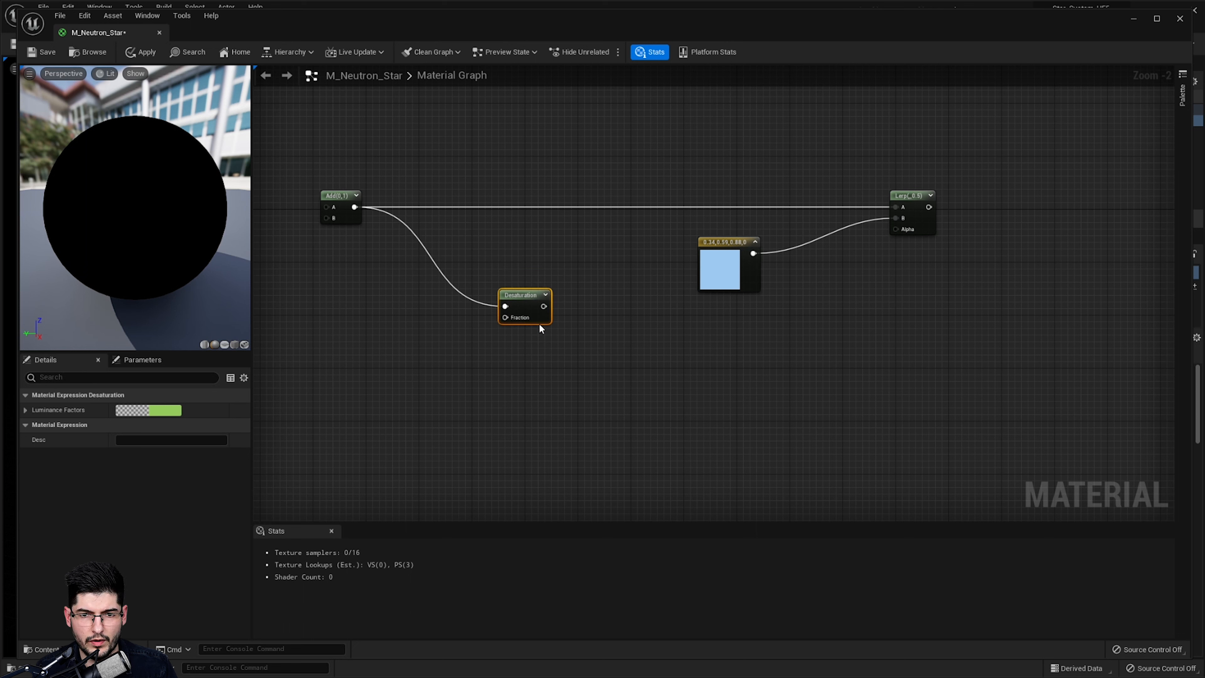
Add a Multiply node after Desaturation, wiring Desaturation into its A input and its output into the Lerp's Alpha
right_click(646, 353)
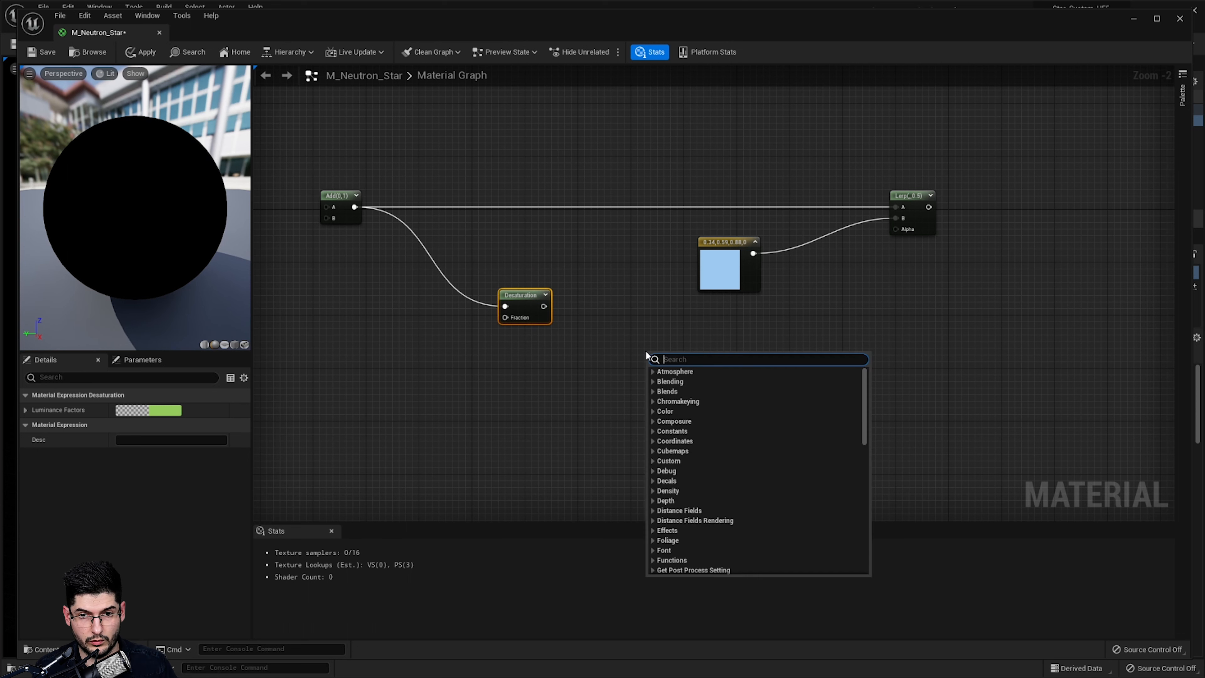
type("multiply")
key("Return")
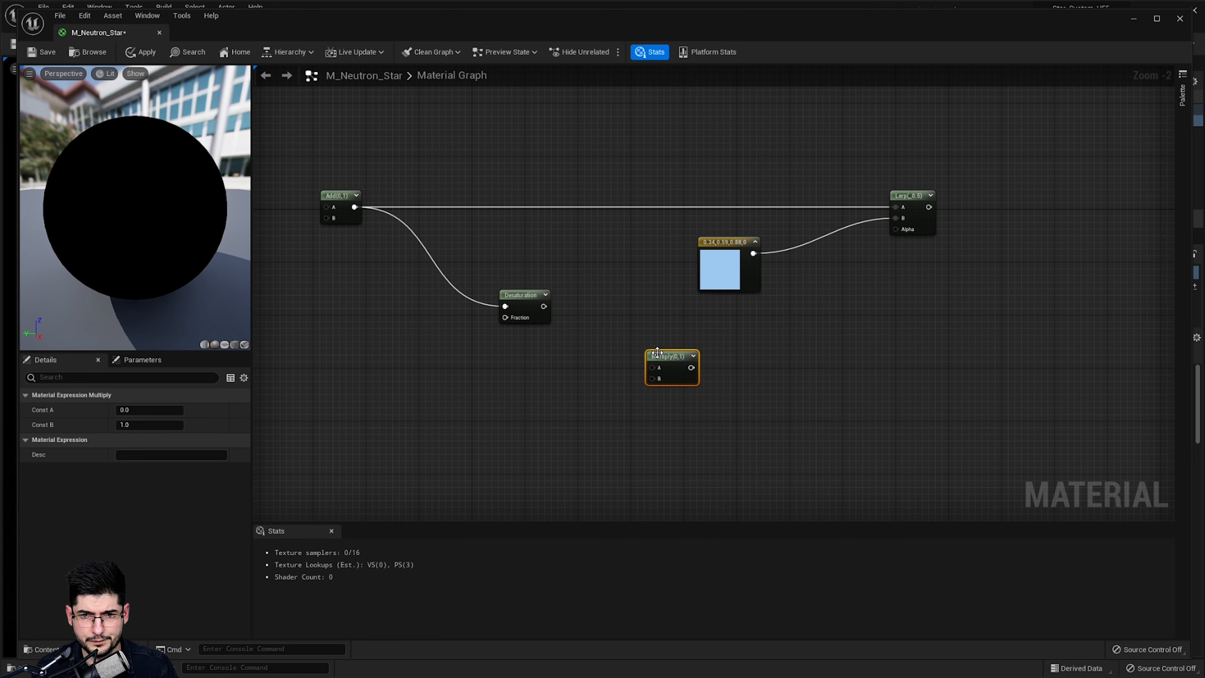
left_click_drag(660, 352, 651, 338)
left_click_drag(544, 305, 895, 229)
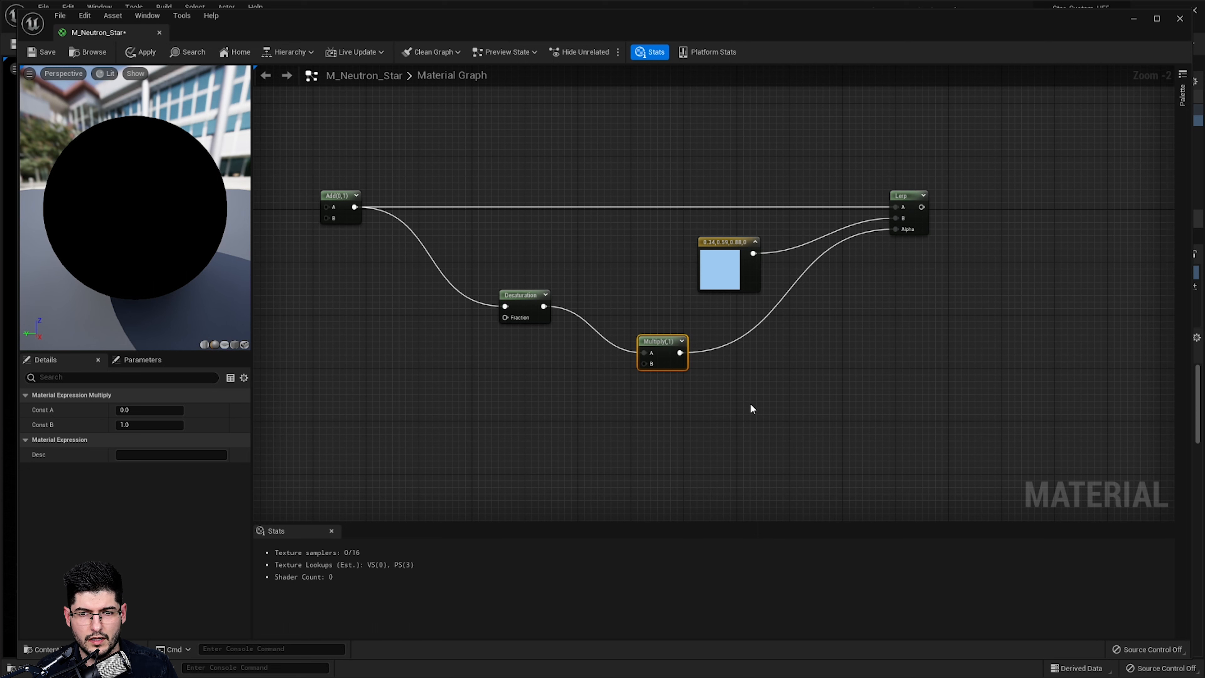
Add a Saturate node and wire it between the Multiply output and the Lerp's Alpha input
right_click_drag(792, 388, 794, 387)
type("sat")
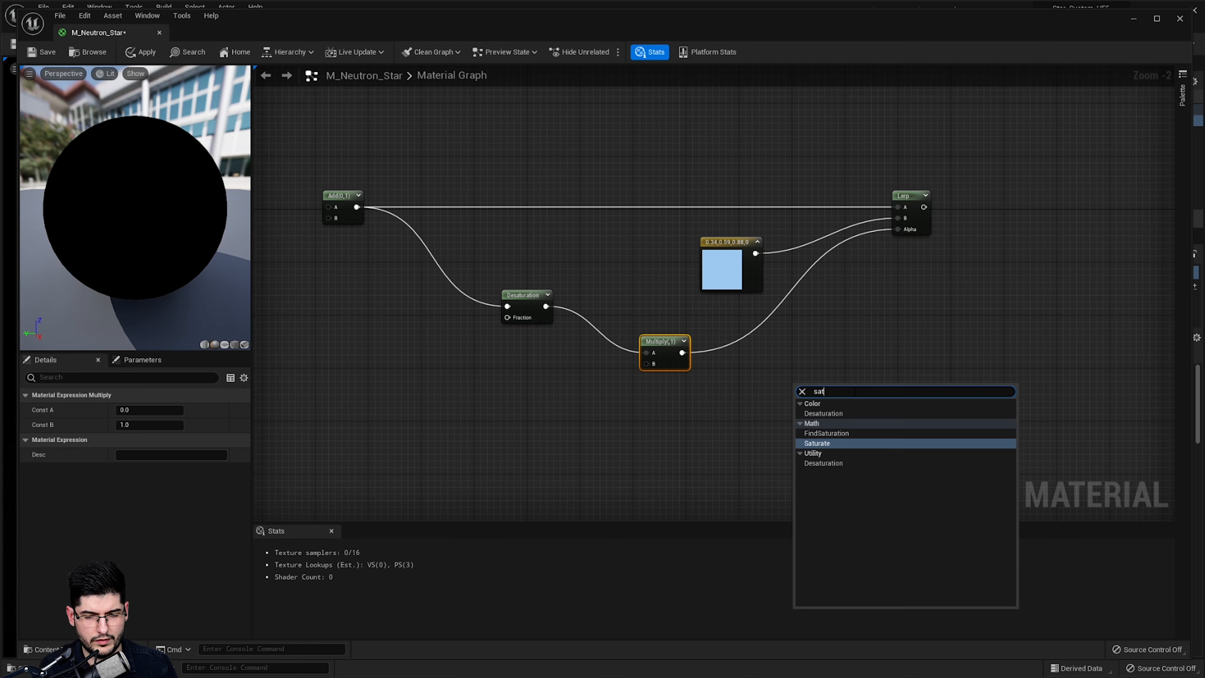
type("ura")
key("Return")
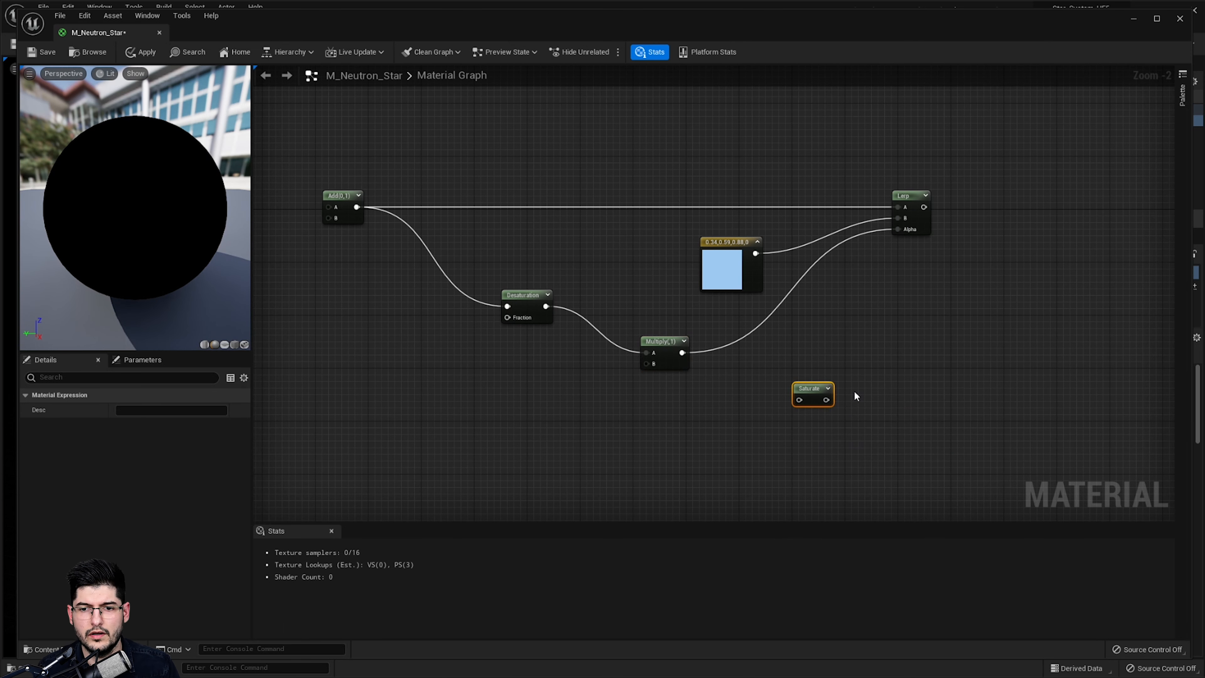
left_click_drag(816, 391, 758, 324)
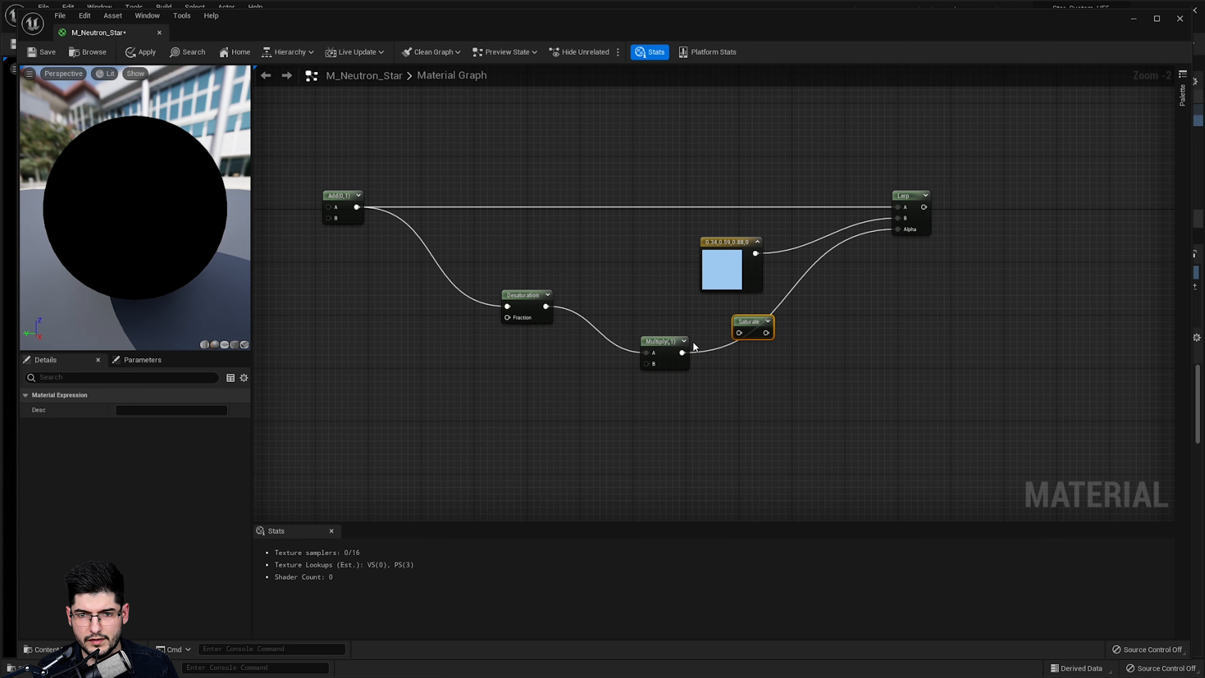
left_click_drag(681, 352, 898, 229)
Add a Divide node in the empty space below the Desaturation node, ahead of the Multiply node
right_click_drag(583, 426, 738, 338)
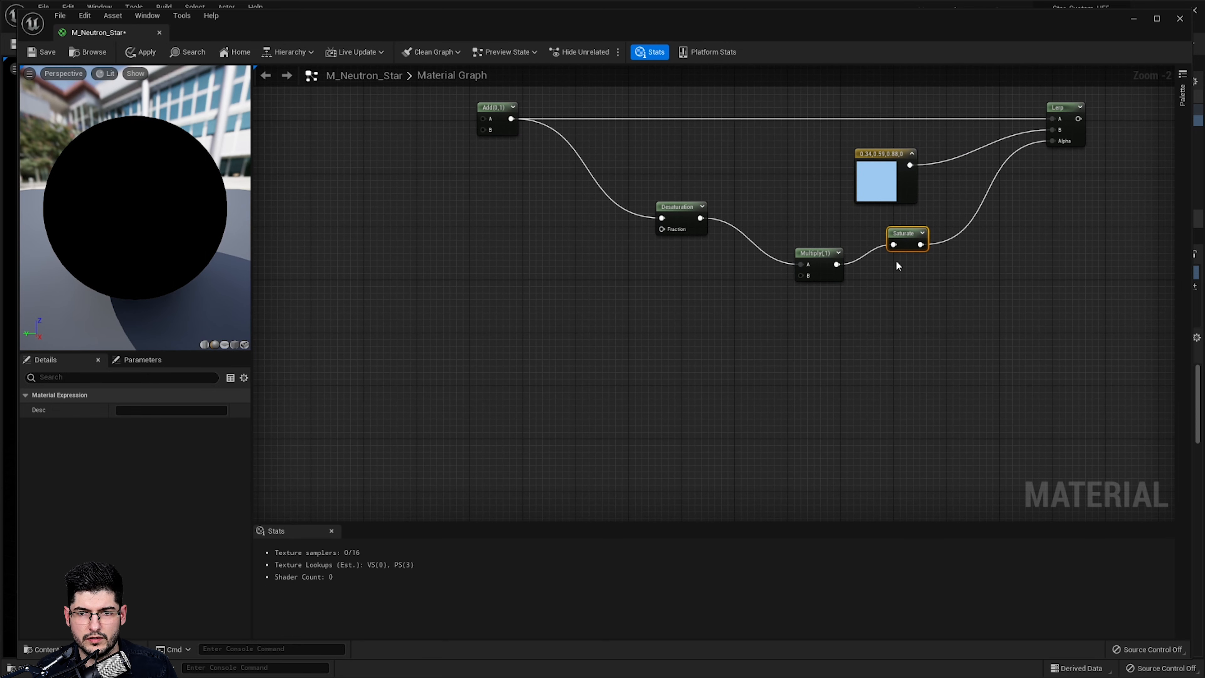
right_click_drag(1073, 243, 945, 315)
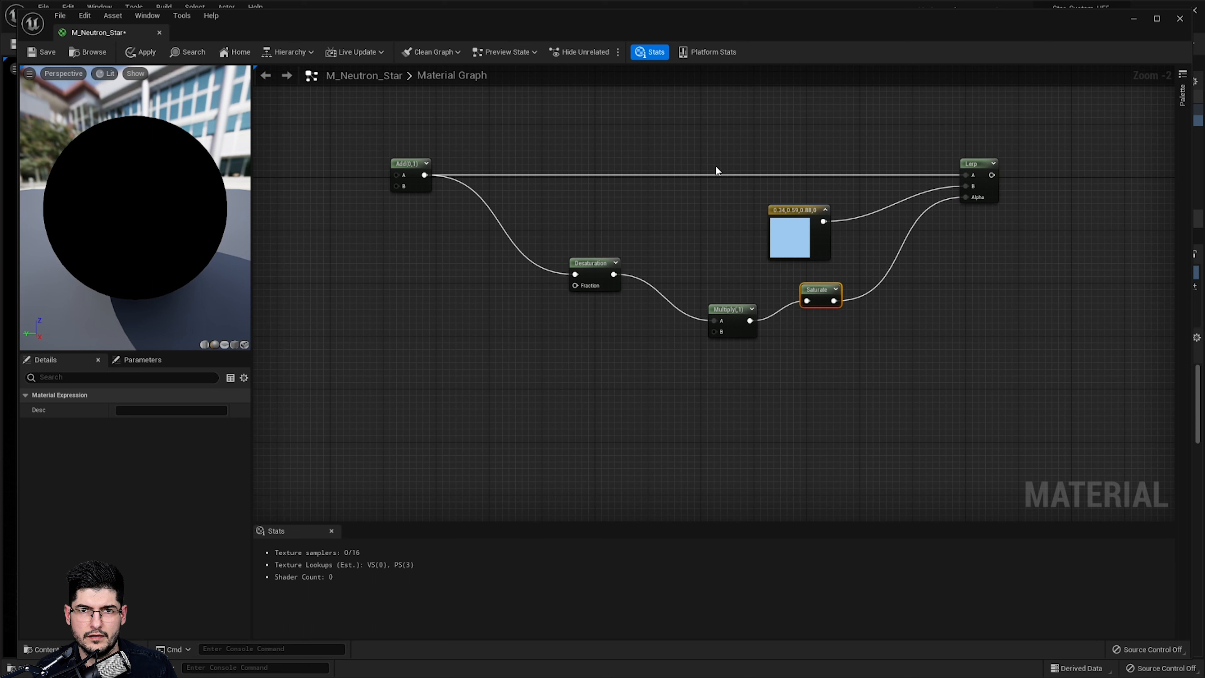
right_click_drag(634, 290, 755, 231)
right_click(518, 311)
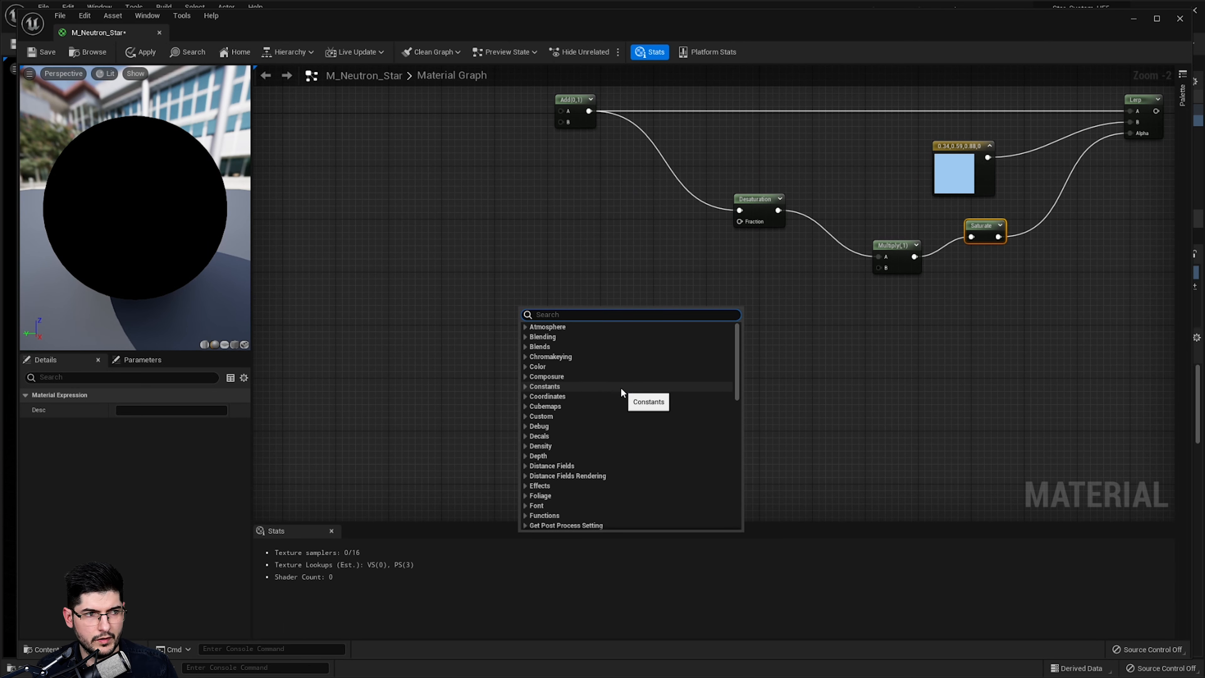
type("divide")
key("Return")
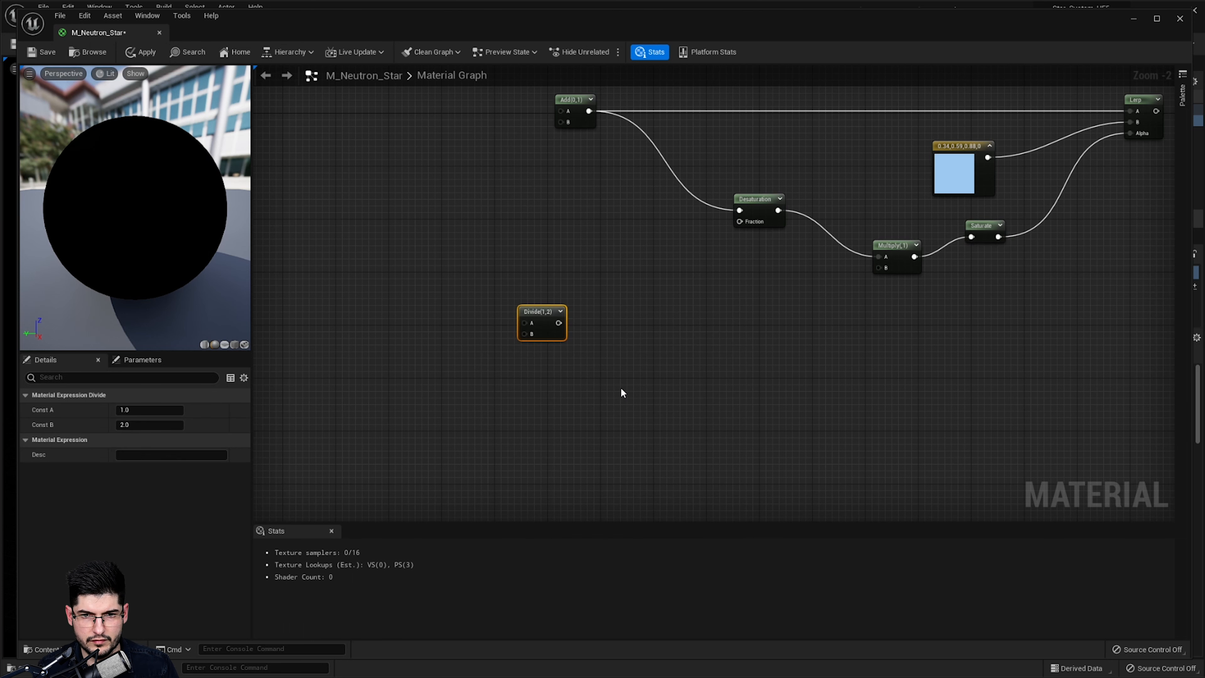
left_click_drag(555, 334, 650, 354)
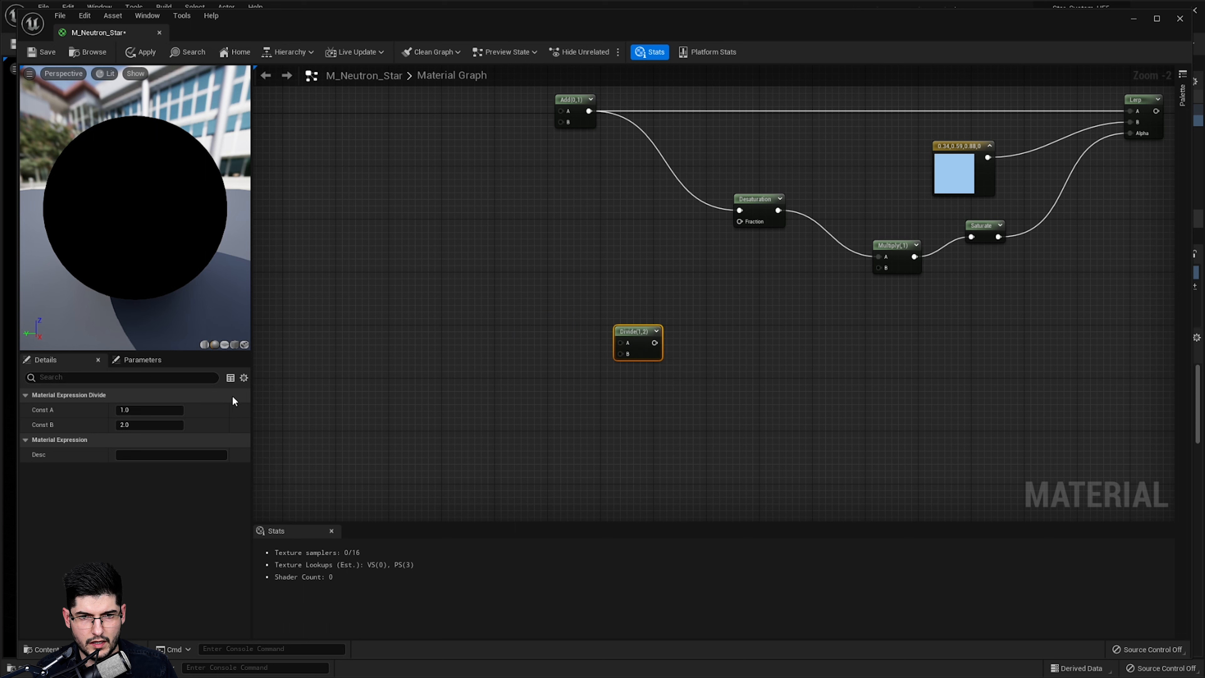
Add a Constant node in front of the Divide node and connect it to the Divide's A input
right_click(472, 340)
left_click(490, 342)
left_click(494, 341)
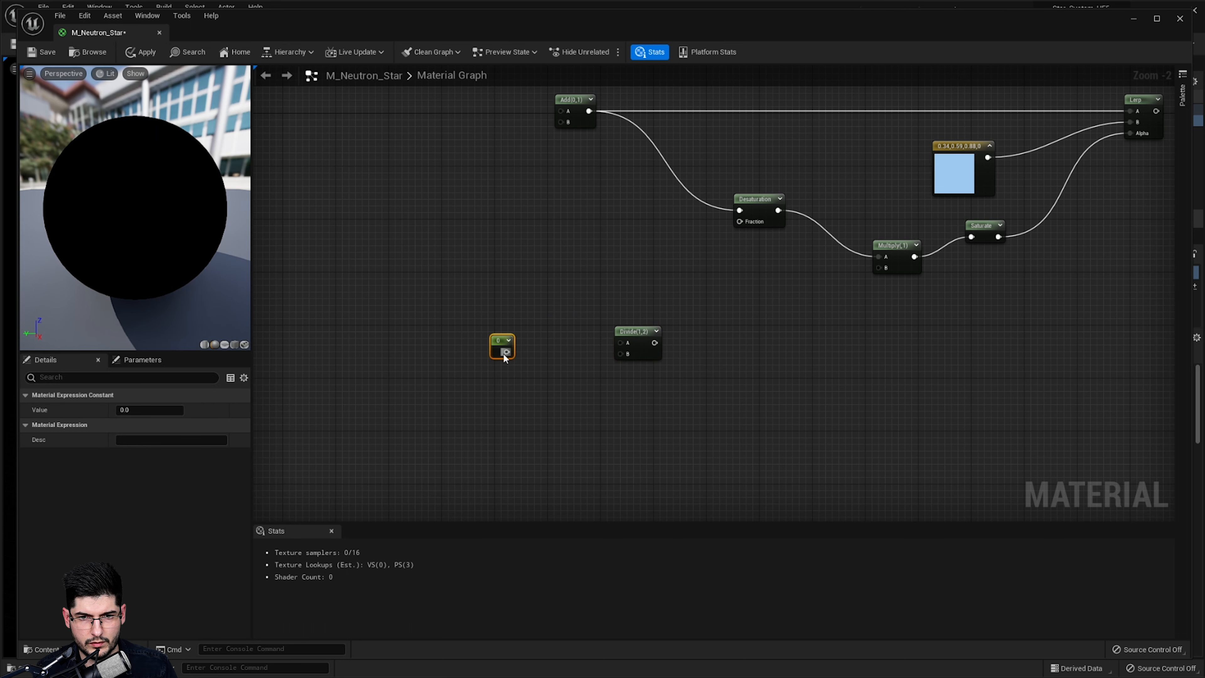
left_click_drag(507, 351, 620, 343)
left_click_drag(498, 346, 529, 342)
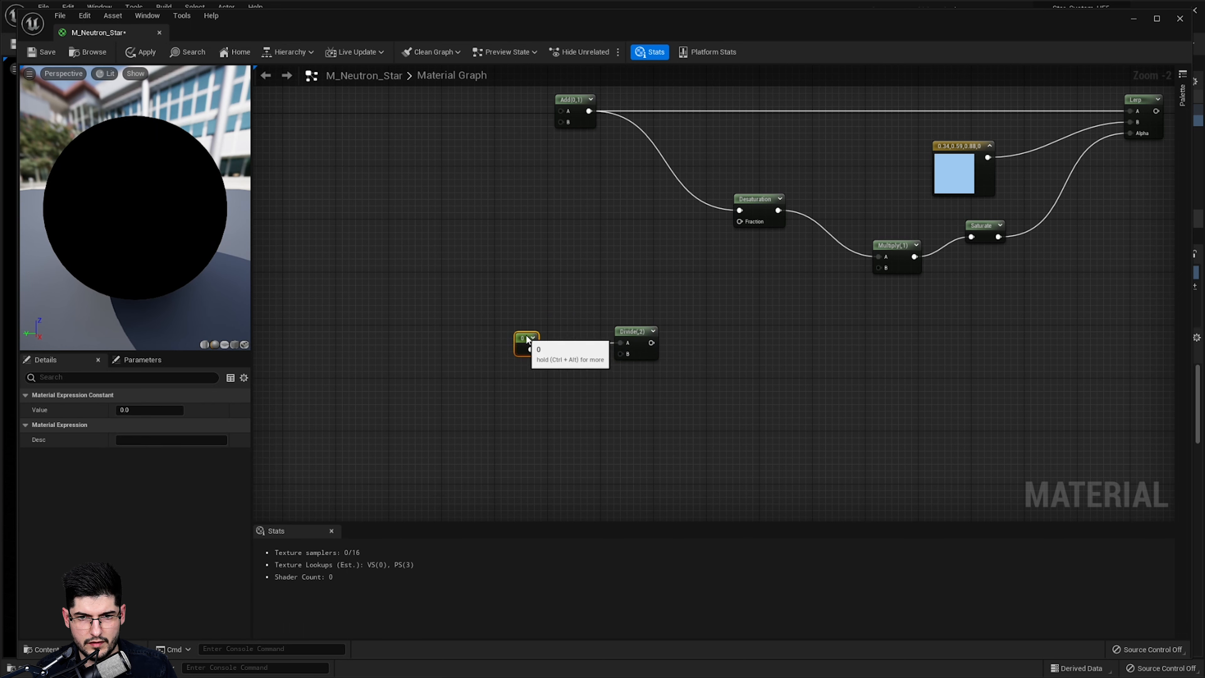
Convert the constant feeding the Divide node to a scalar parameter and name it Atmosphere Edge
left_click(160, 409)
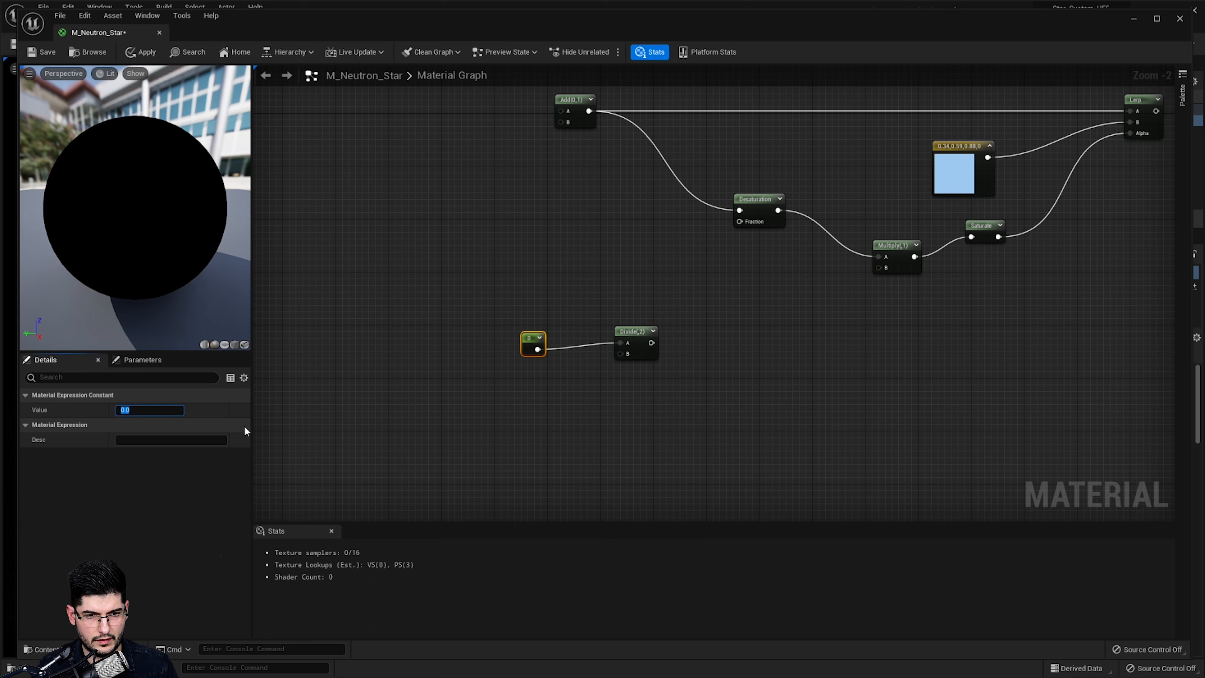
right_click(550, 337)
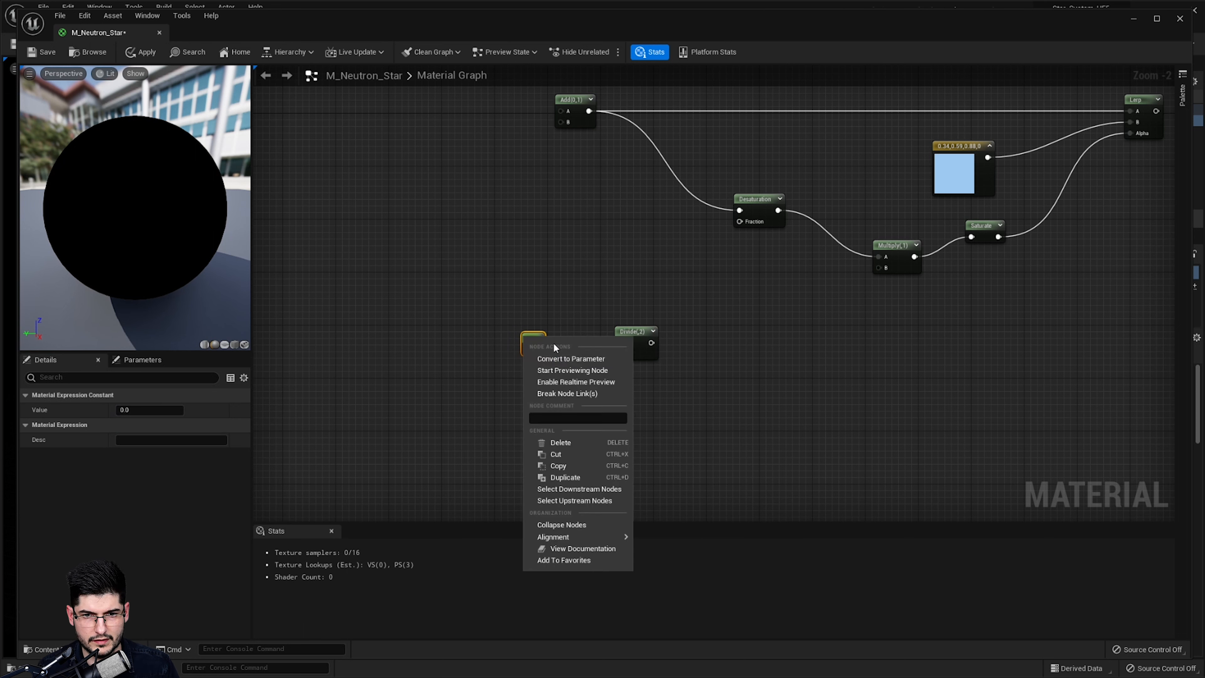
left_click(553, 351)
left_click(134, 410)
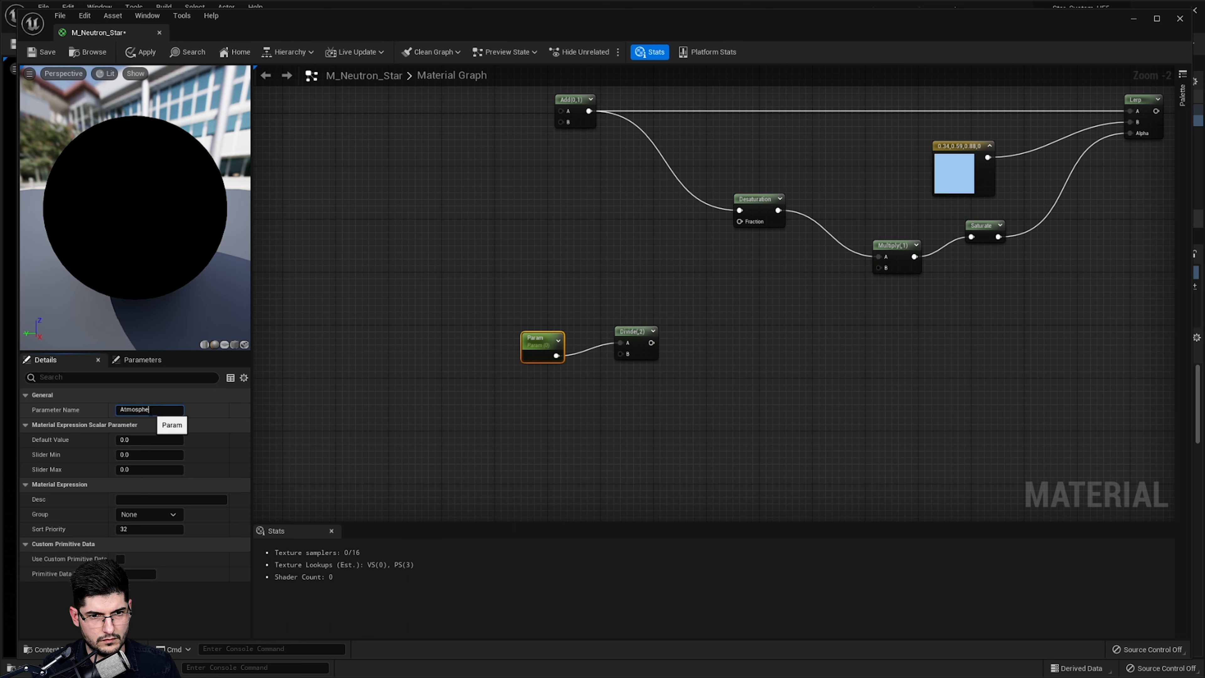
type("dge")
key("Return")
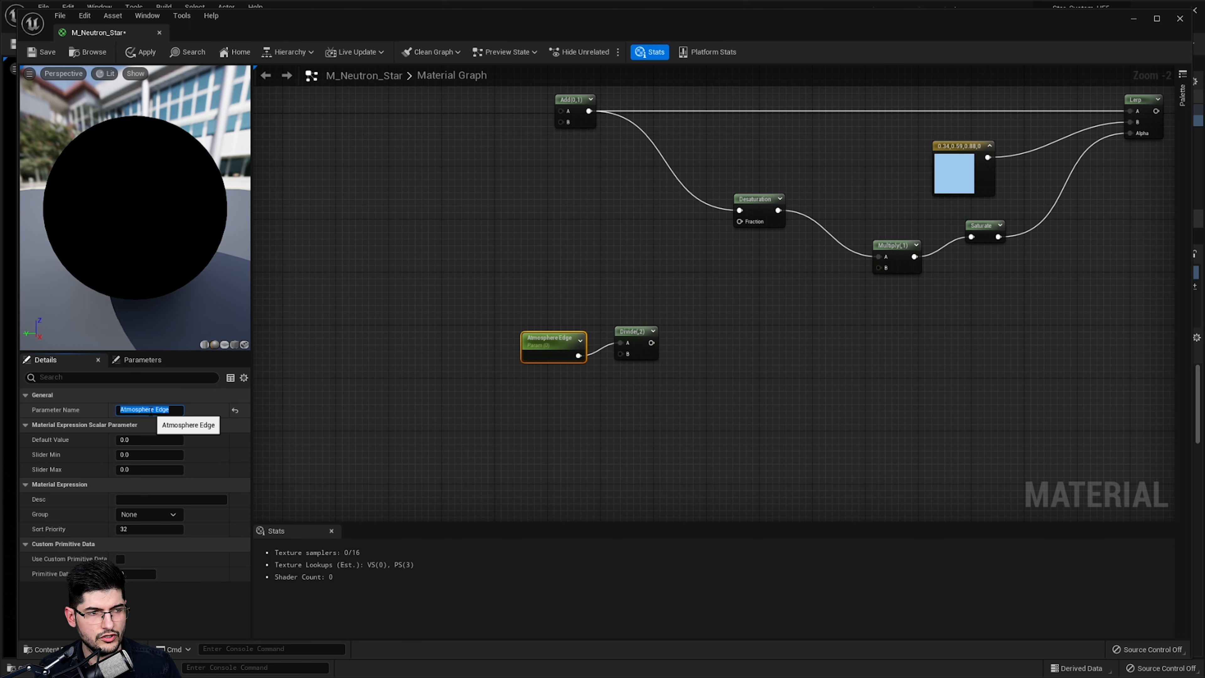
Add a Fresnel node beside the Divide node and connect the Divide output to its ExponentIn input
right_click(741, 336)
type("fresn")
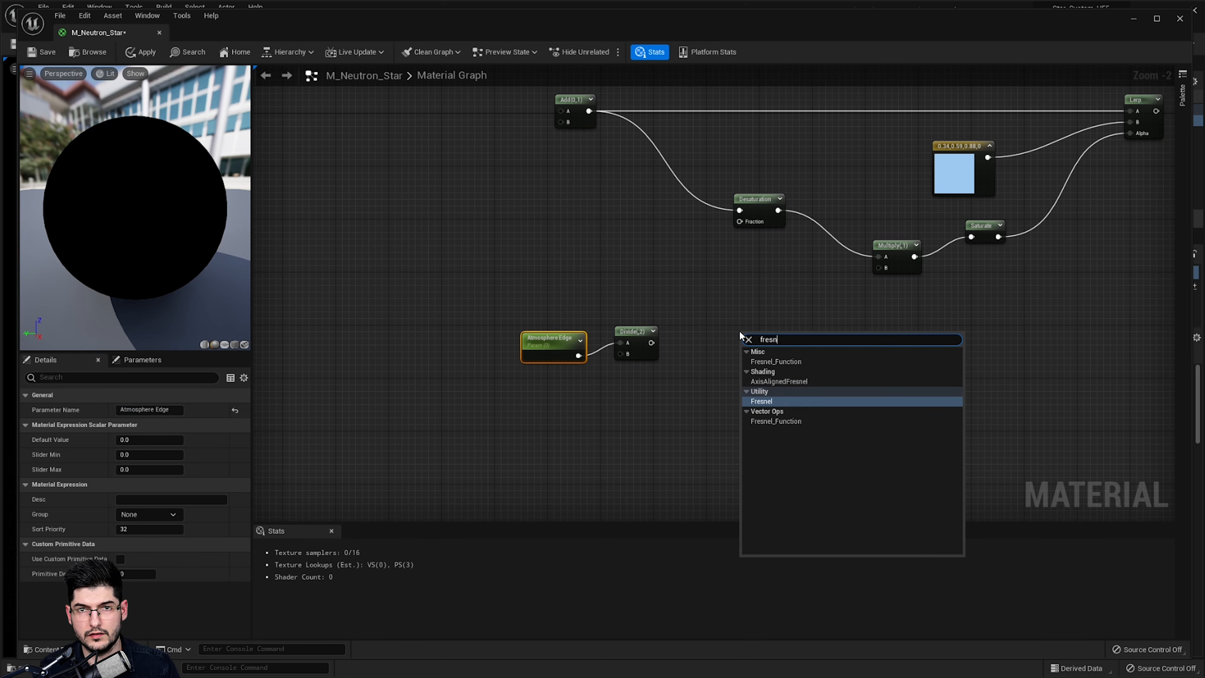
key("Return")
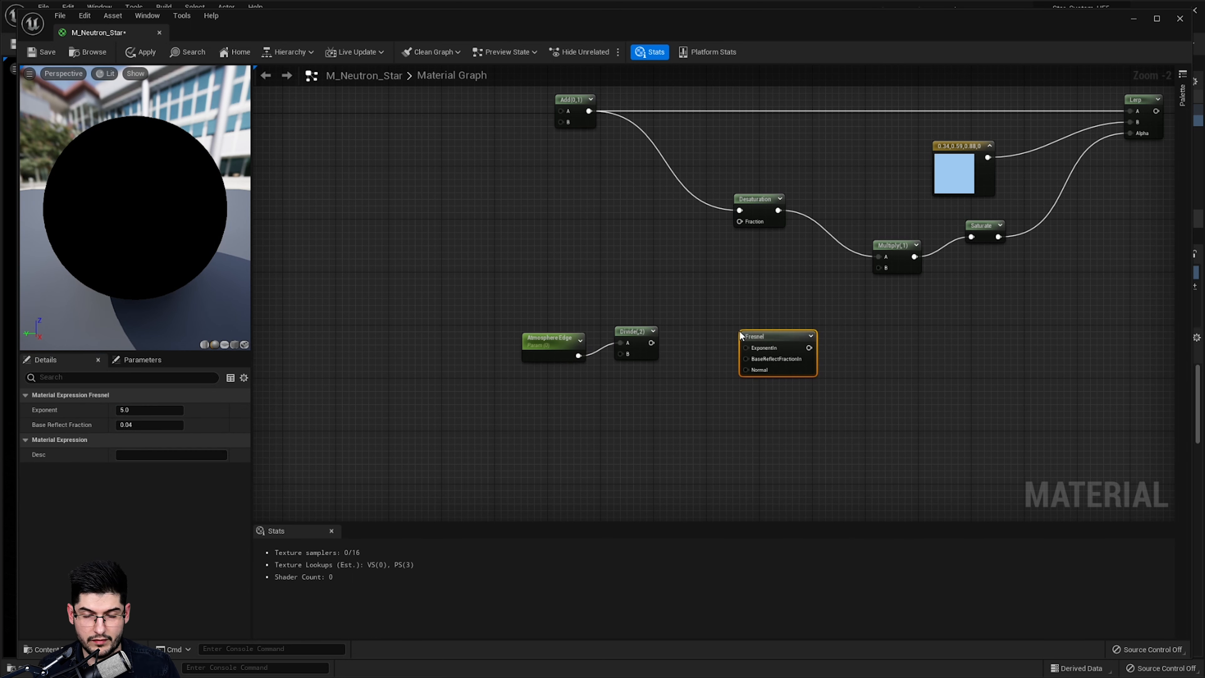
left_click_drag(764, 336, 730, 329)
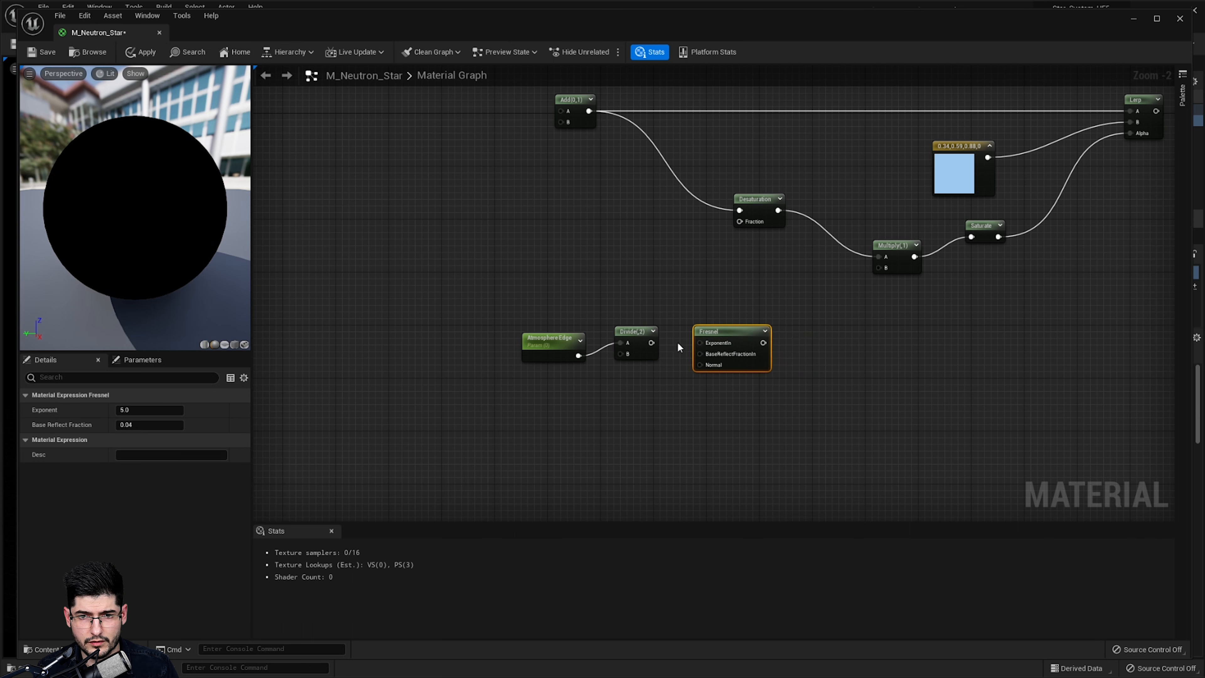
left_click_drag(652, 342, 697, 344)
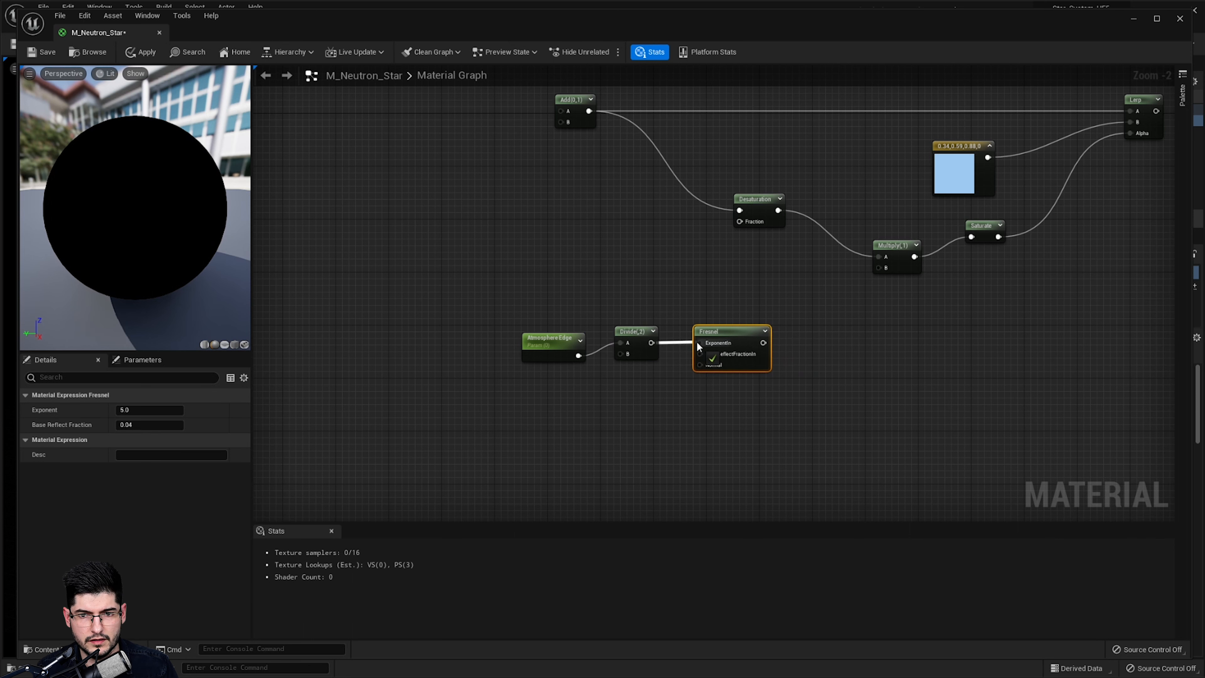
Connect the Fresnel output to the Multiply's B input and move the Atmosphere Edge, Divide and Fresnel nodes closer to the Multiply
scroll(714, 353, "up", 2)
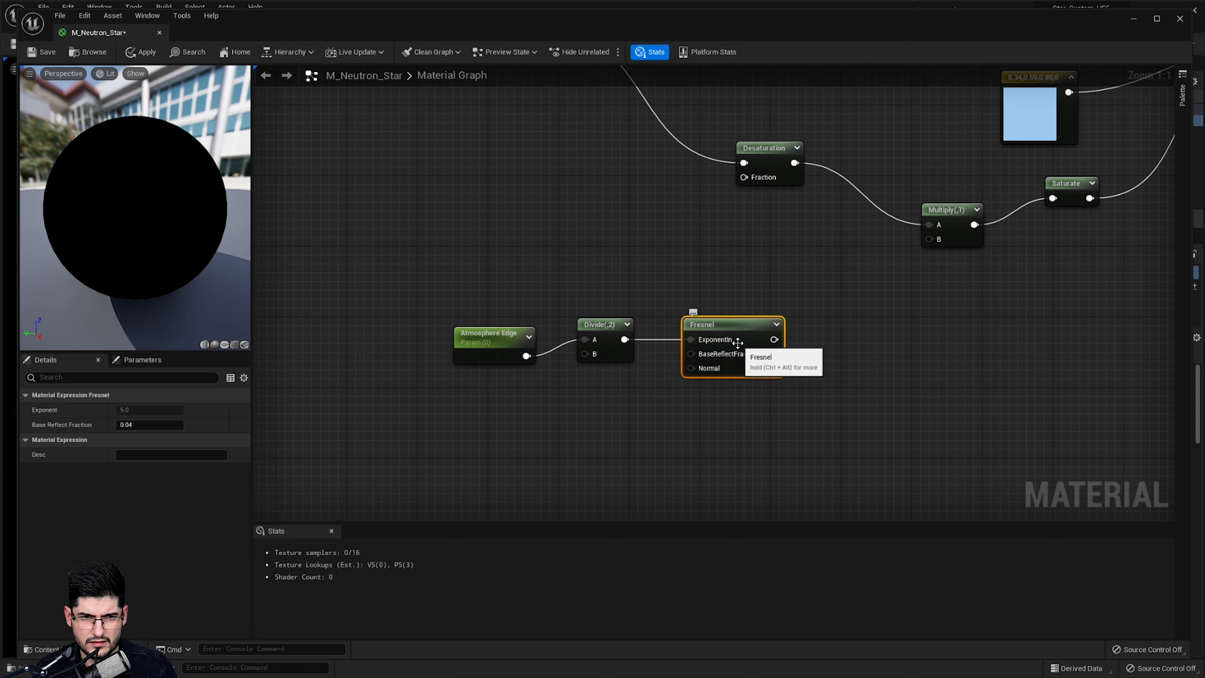
right_click_drag(823, 399, 740, 398)
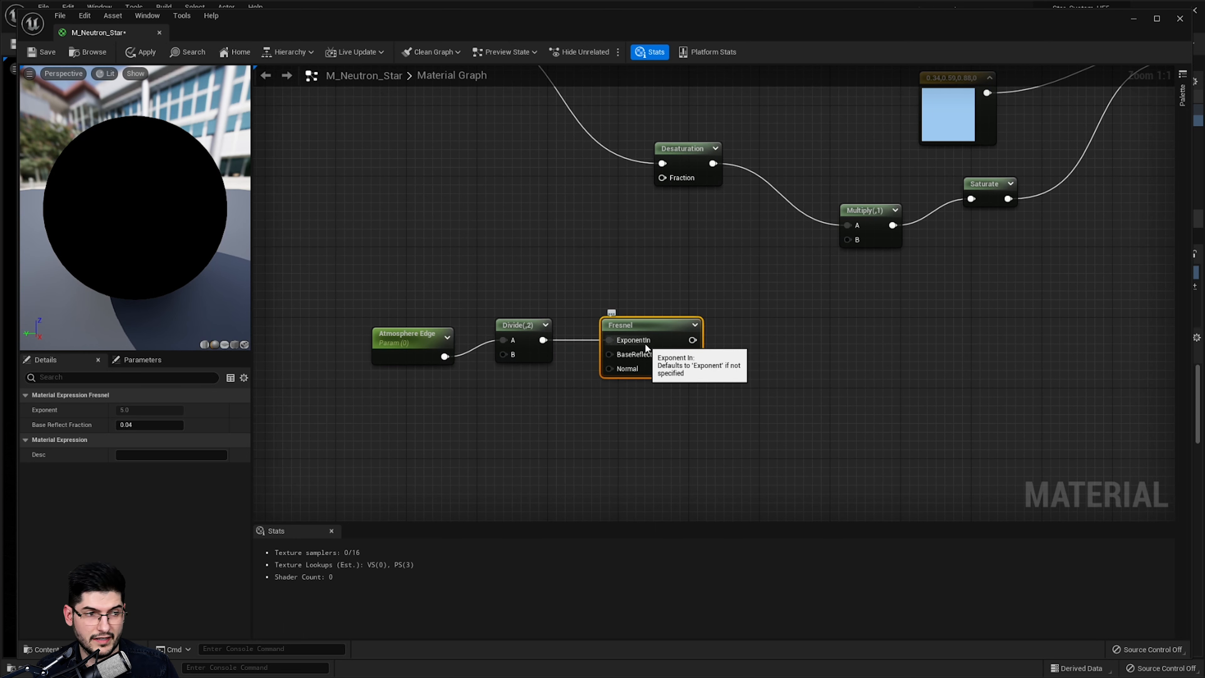
right_click_drag(848, 380, 813, 384)
left_click_drag(660, 342, 812, 244)
scroll(793, 256, "down", 2)
scroll(802, 287, "down", 2)
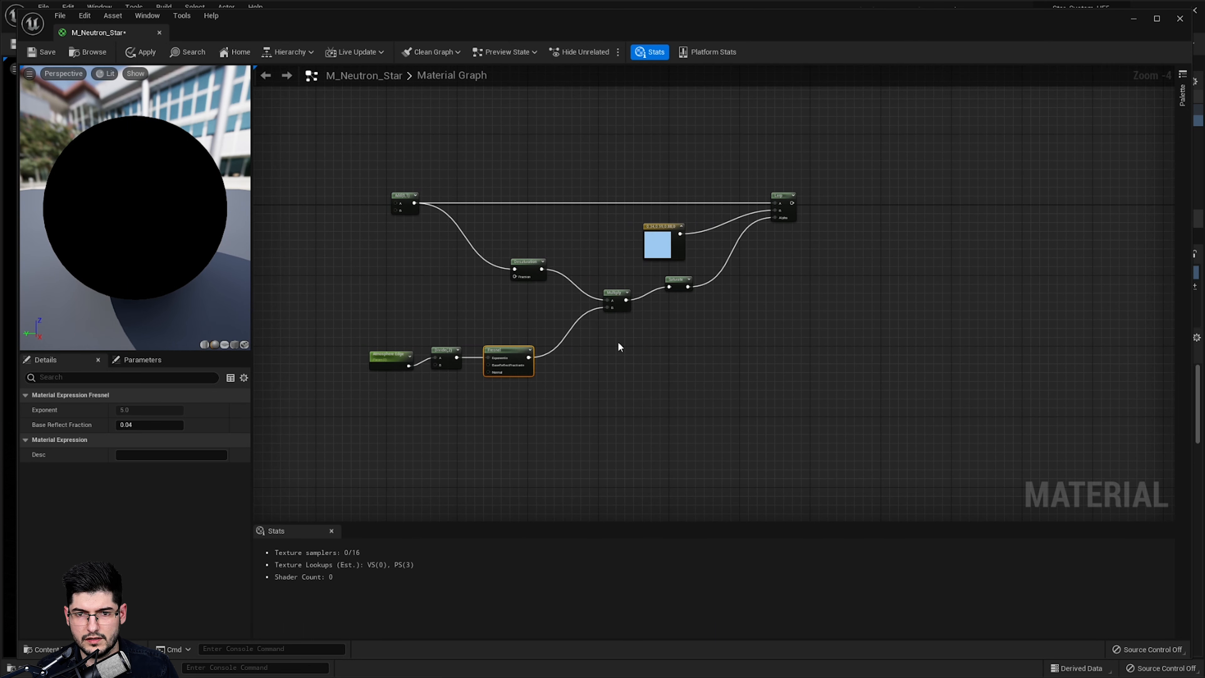
mouse_move(509, 332)
left_mouse_down()
mouse_move(367, 394)
mouse_move(523, 319)
left_mouse_up()
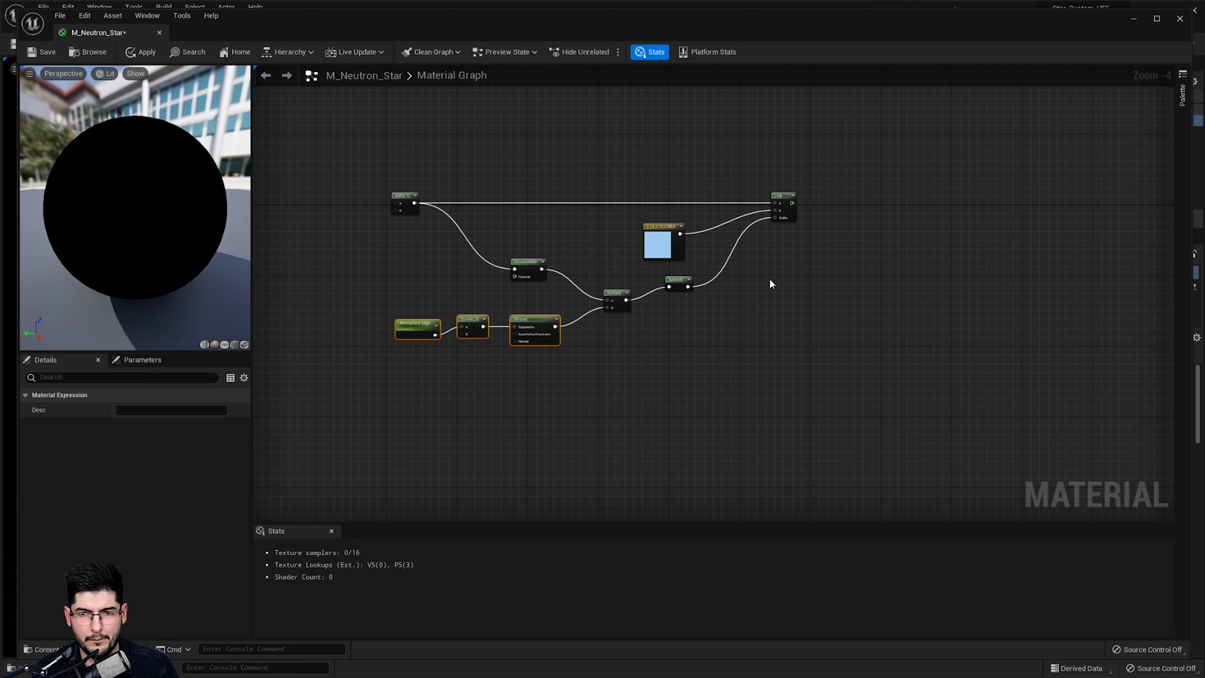
Add a second Lerp node between the first Lerp and the material output, and connect the first Lerp's output to its A input
left_click(789, 267)
left_click(788, 215)
right_click_drag(909, 271, 760, 280)
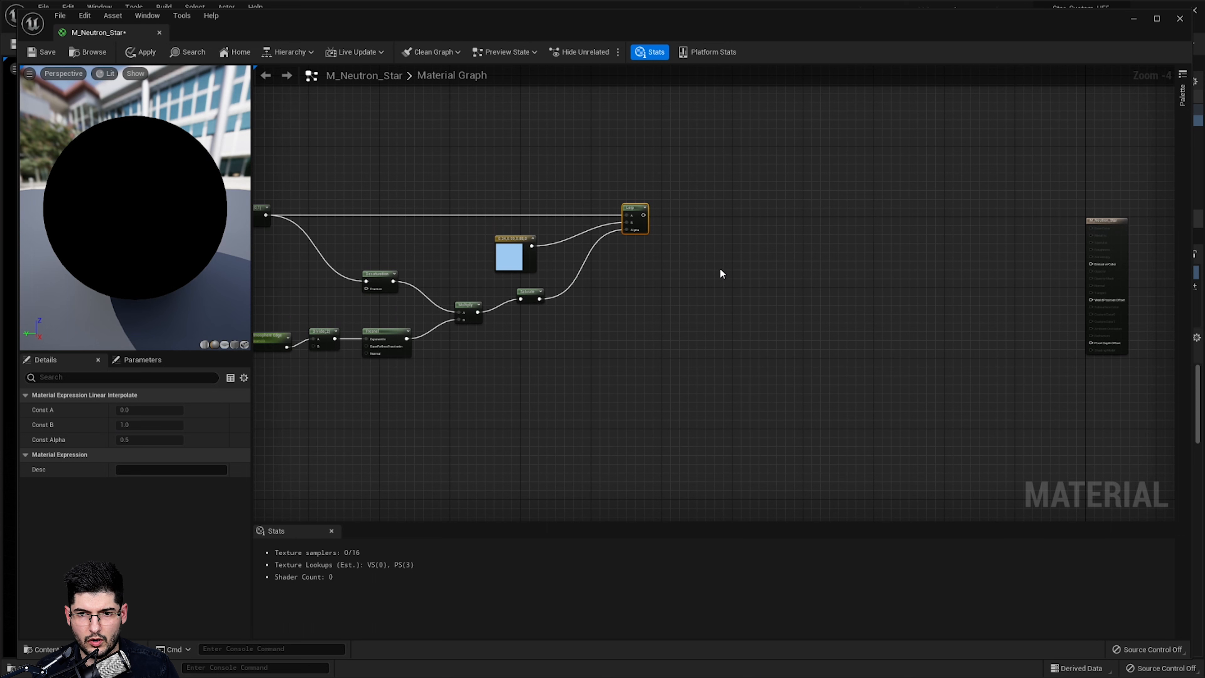
key("l")
left_click(758, 278)
left_click_drag(776, 294, 731, 225)
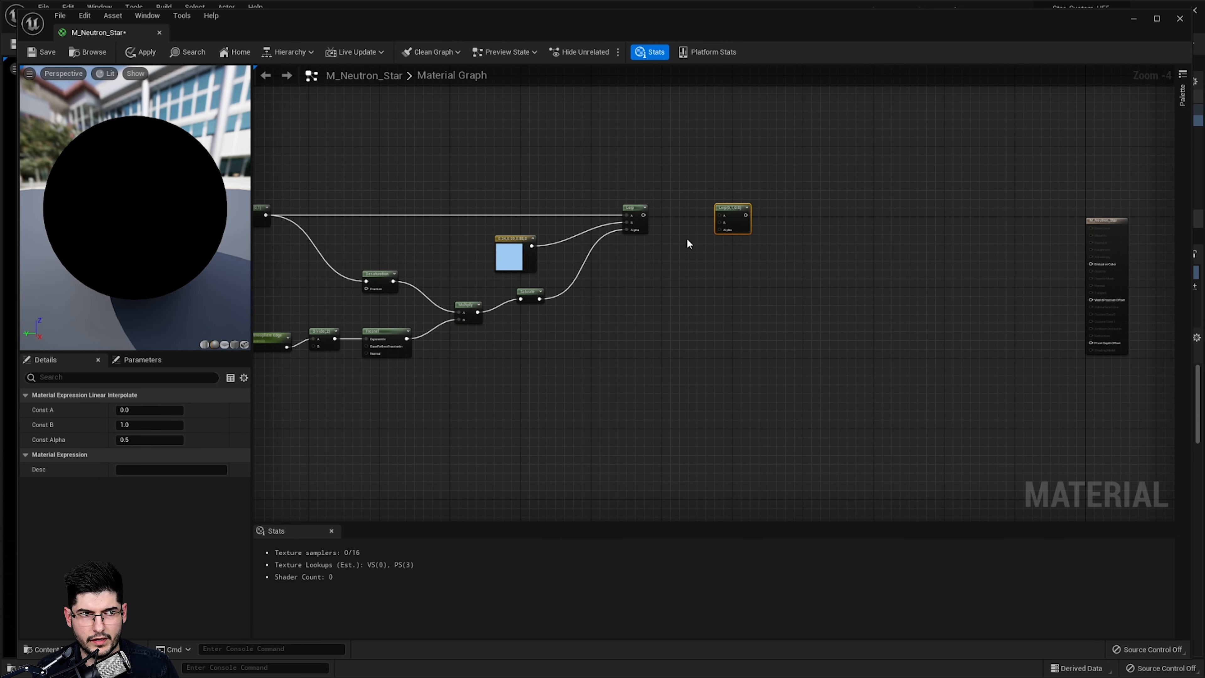
scroll(688, 239, "up", 3)
left_click_drag(614, 198, 743, 198)
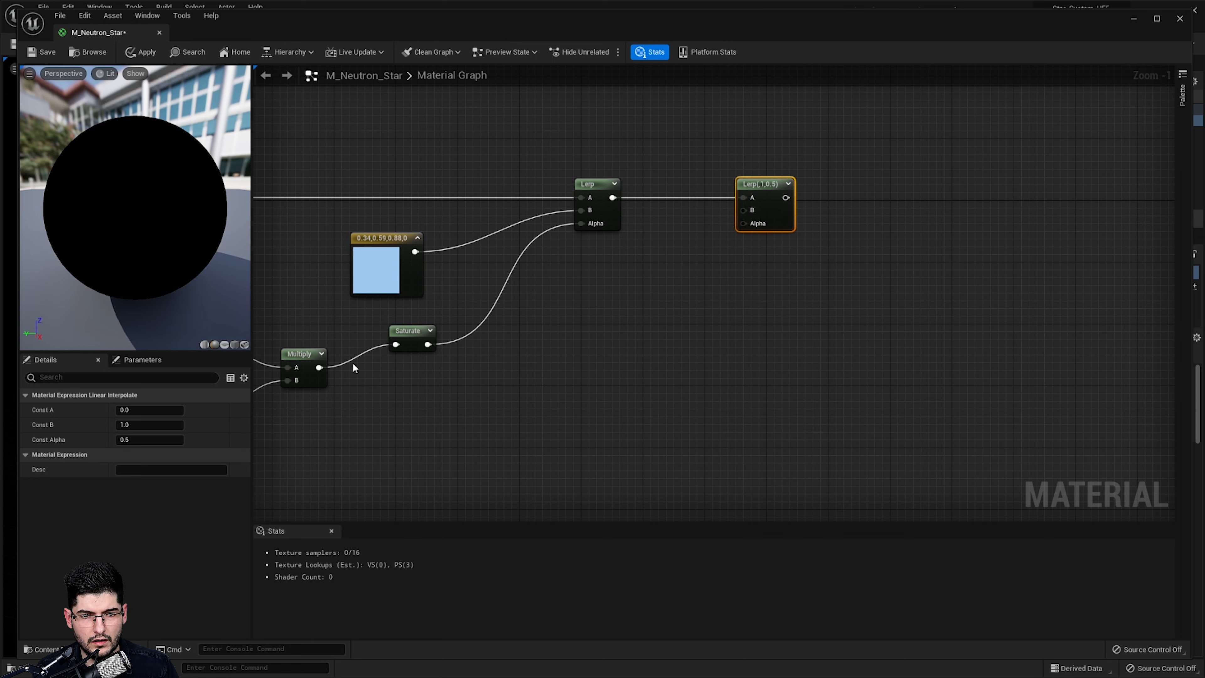
Duplicate the Multiply node, place the copy between the two Lerps and connect the first Lerp's output to its A input
left_click(306, 372)
key("ctrl+d")
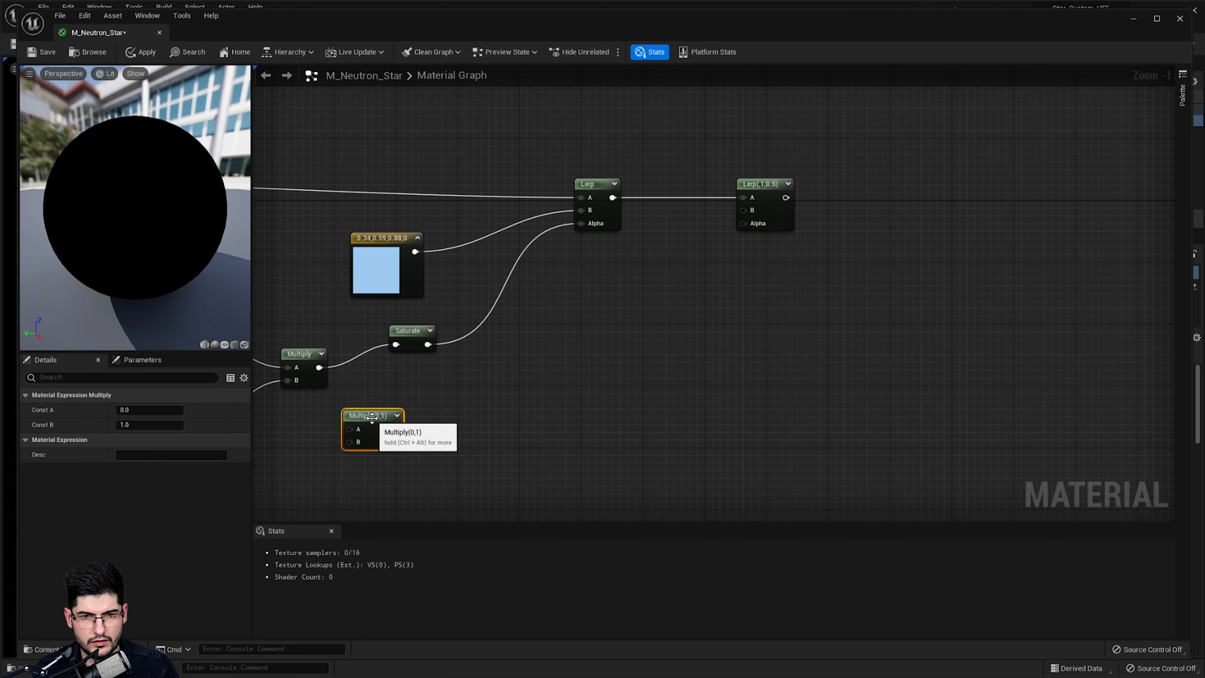
left_click_drag(373, 417, 694, 288)
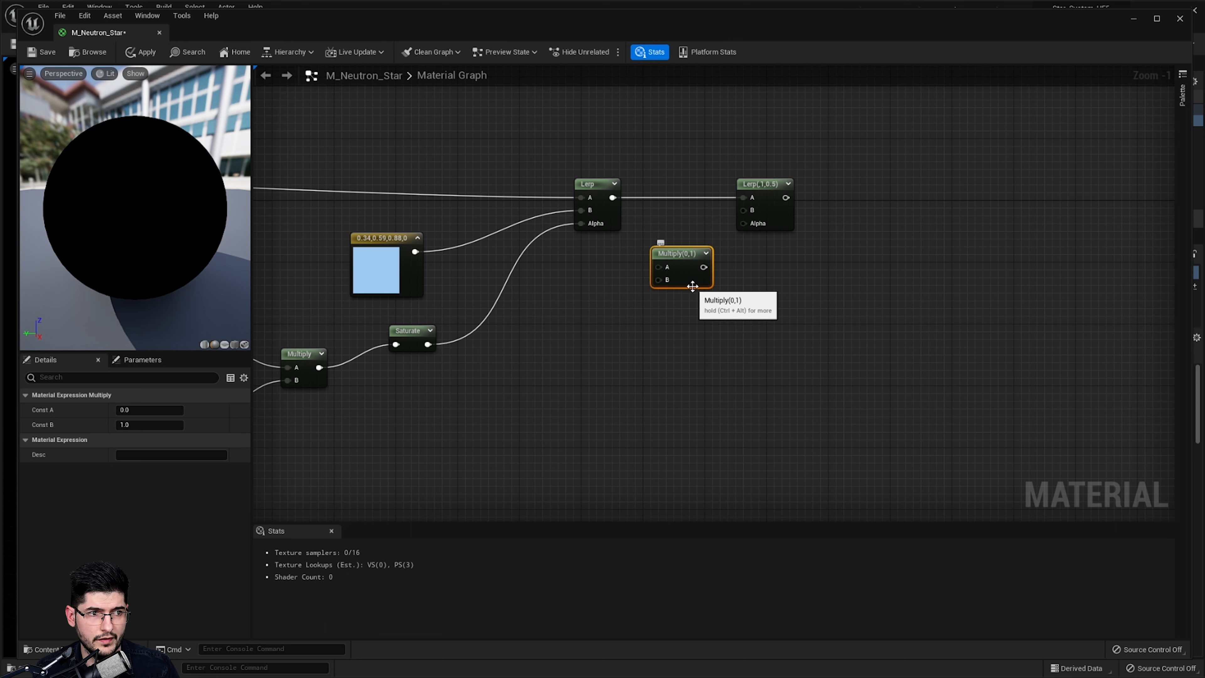
left_click_drag(691, 278, 716, 278)
left_click_drag(781, 208, 819, 207)
left_click(724, 275)
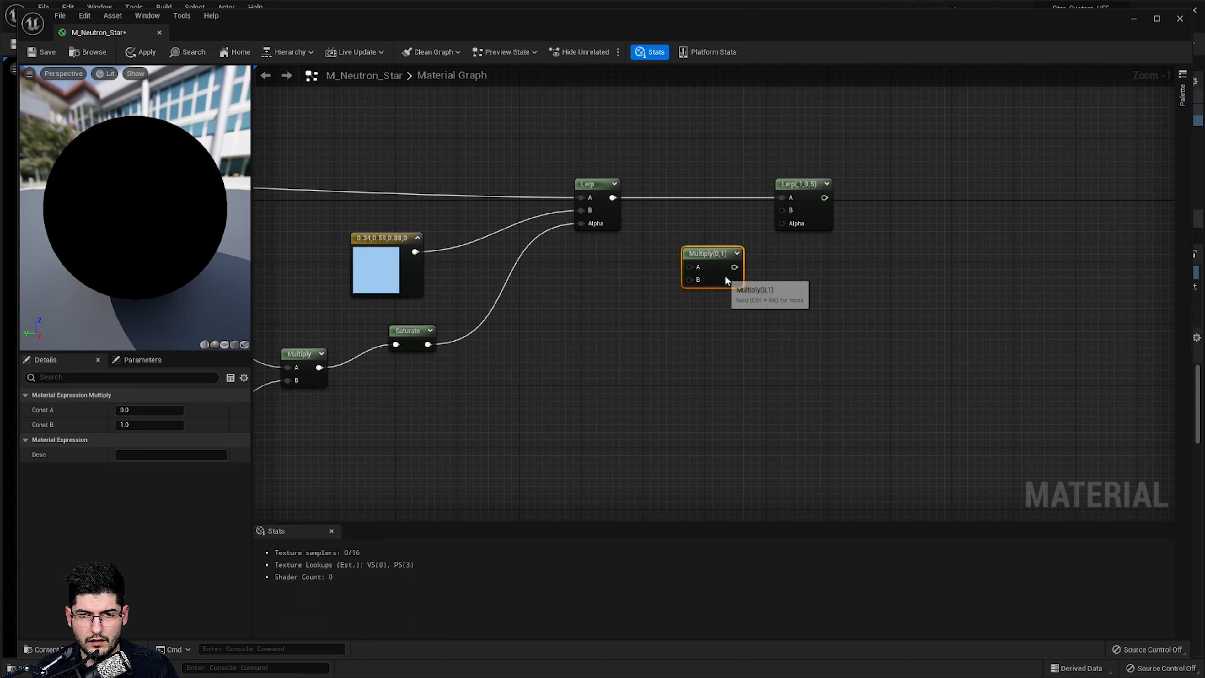
left_click_drag(724, 275, 739, 275)
left_click_drag(612, 197, 697, 267)
left_click(666, 322)
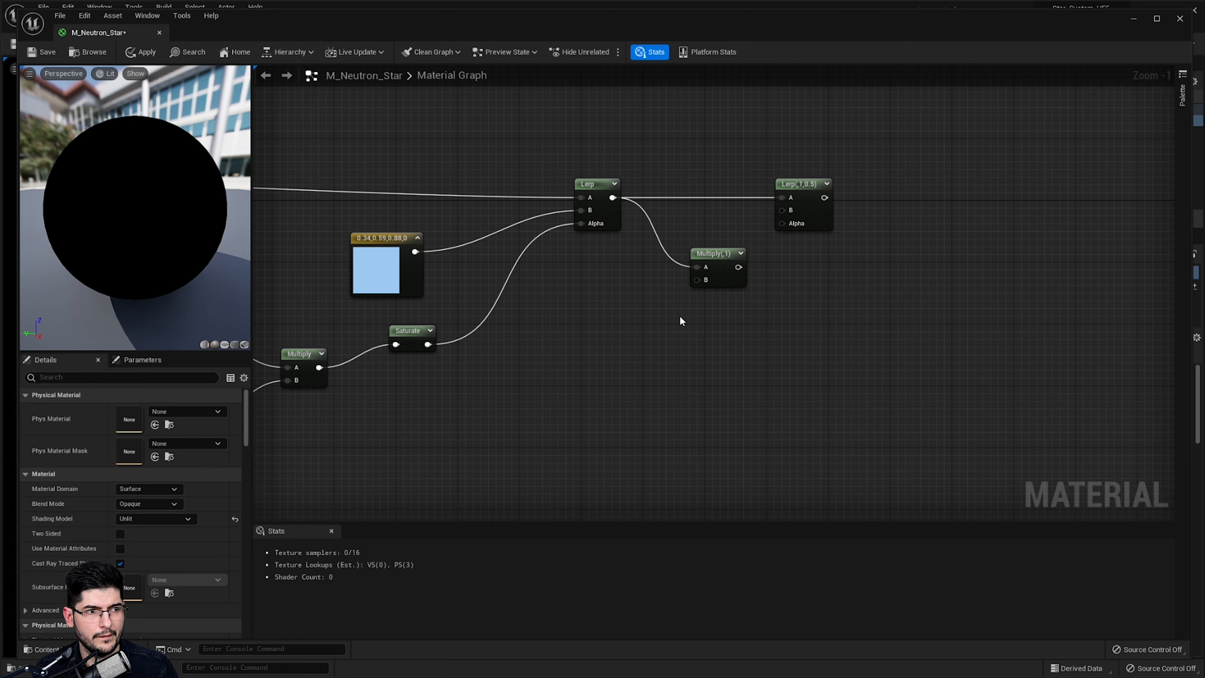
Add a Constant node below the first Lerp and connect it to the new Multiply's B input
left_click(600, 298)
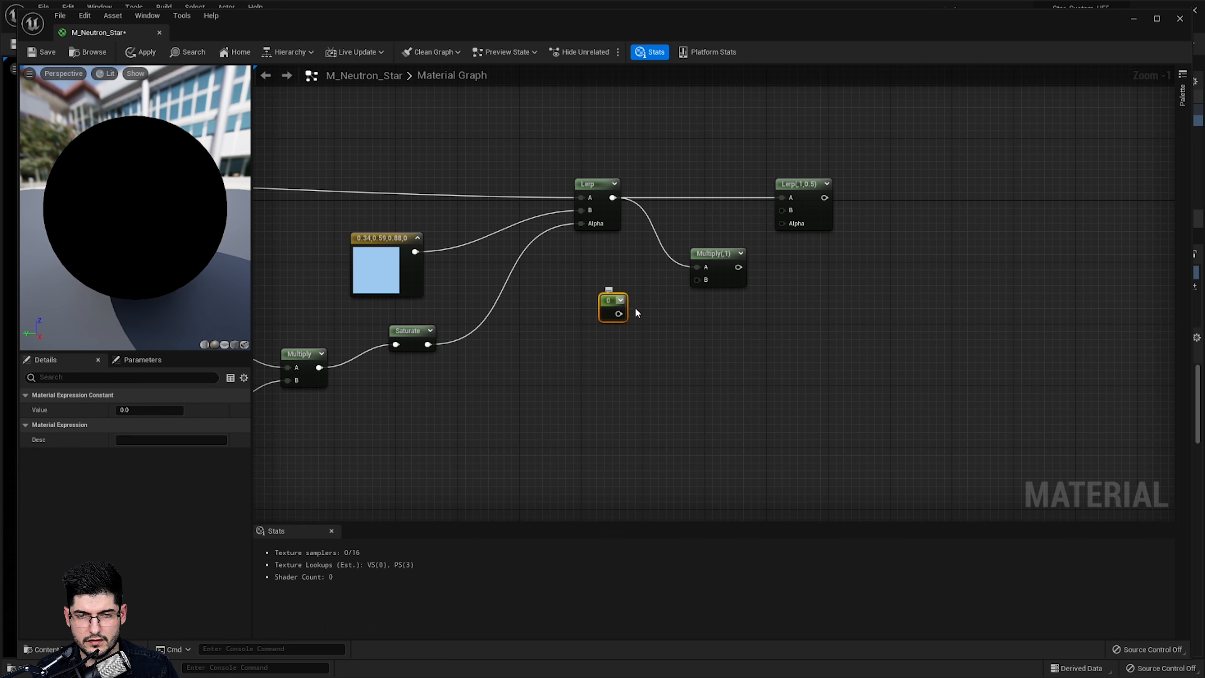
left_click_drag(616, 311, 697, 280)
left_click(619, 300)
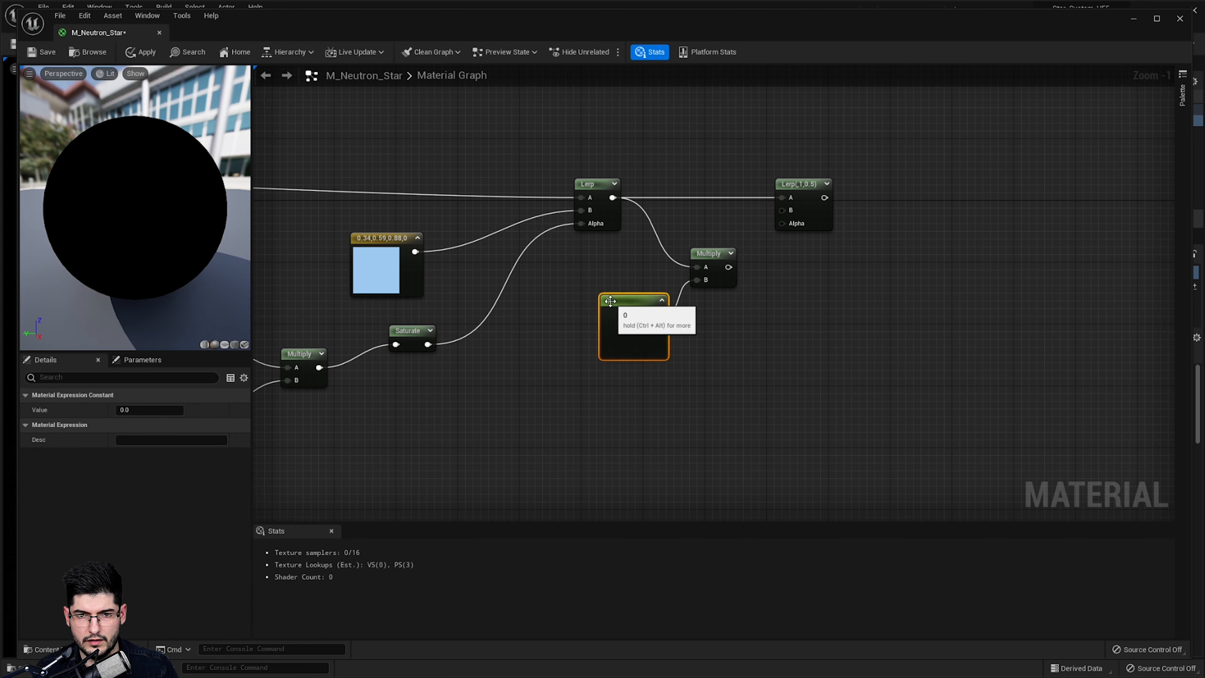
Convert the constant feeding the new Multiply to a scalar parameter named Atmosphere Intensity and move it clear of the Multiply
right_click(608, 301)
left_click(649, 324)
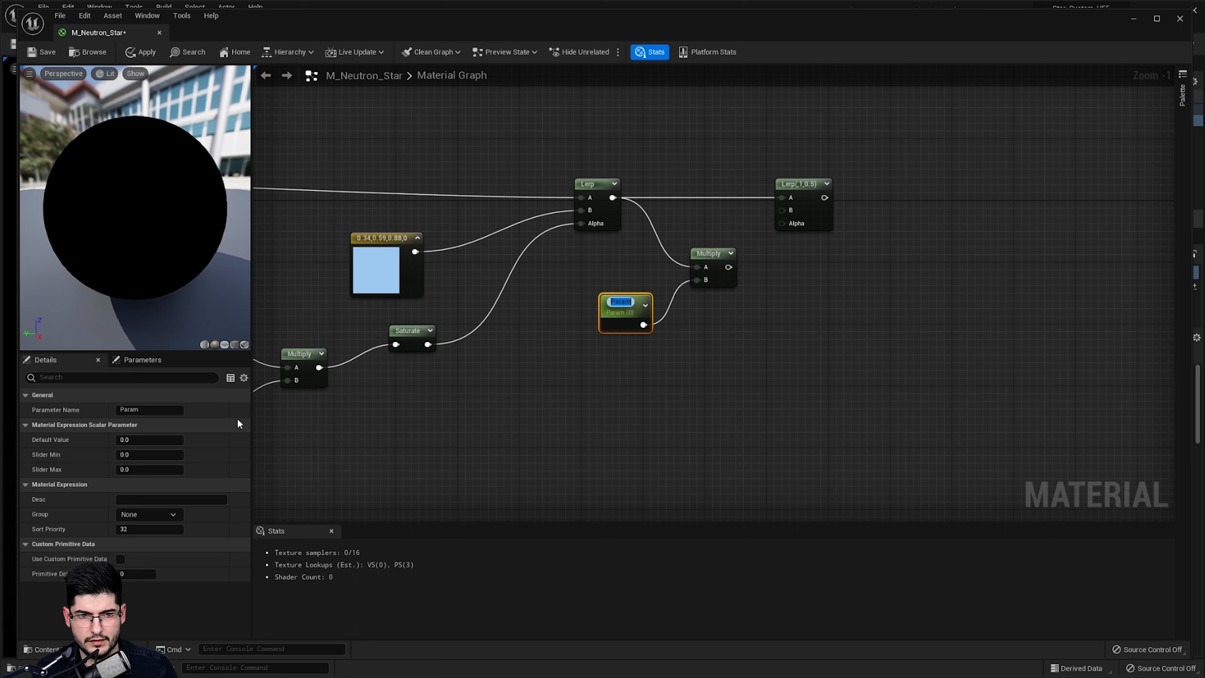
type("A")
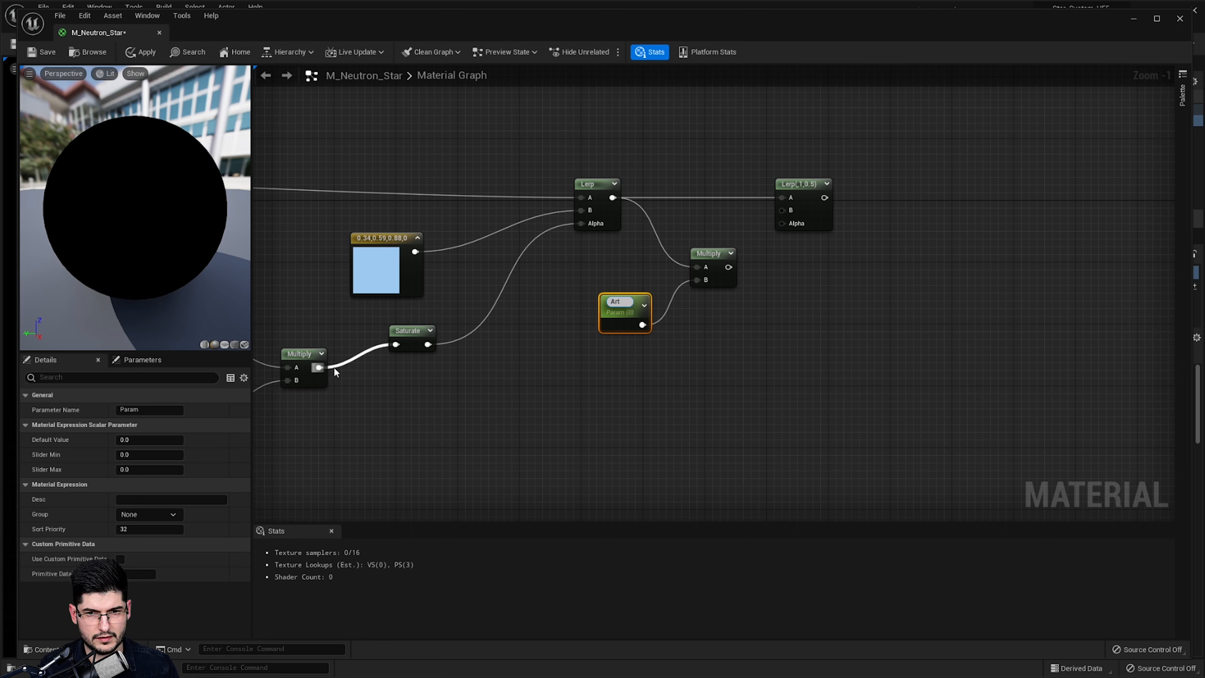
type("tmos")
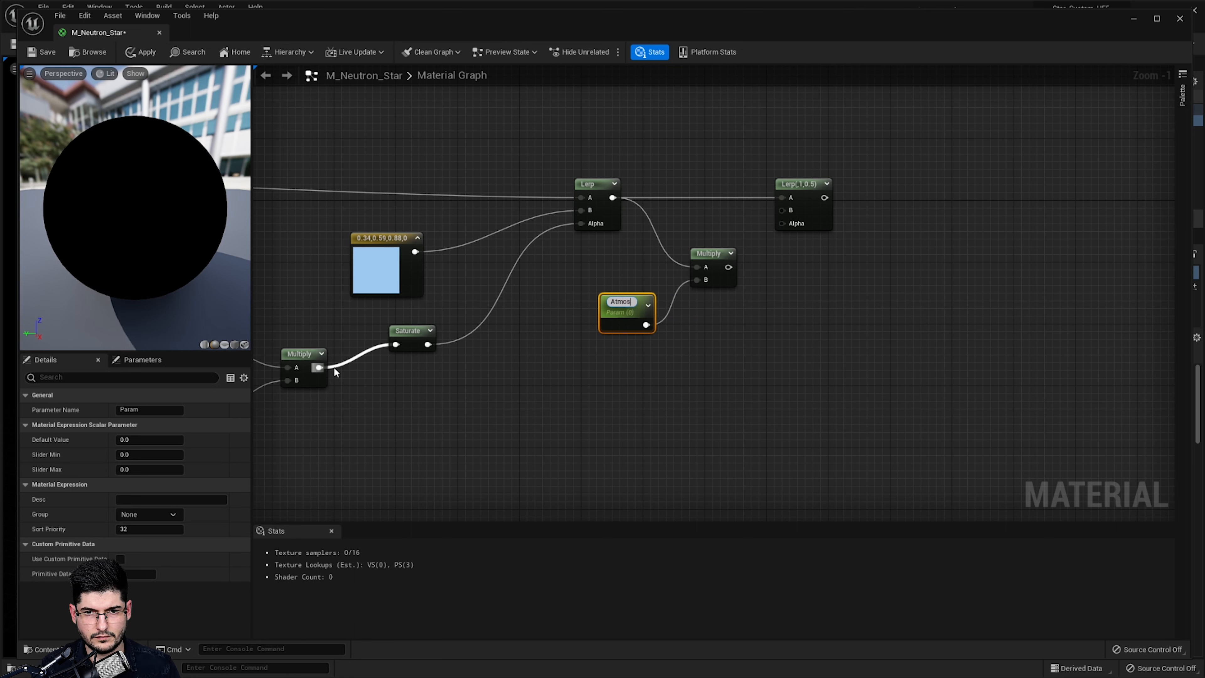
type("phere Intensity")
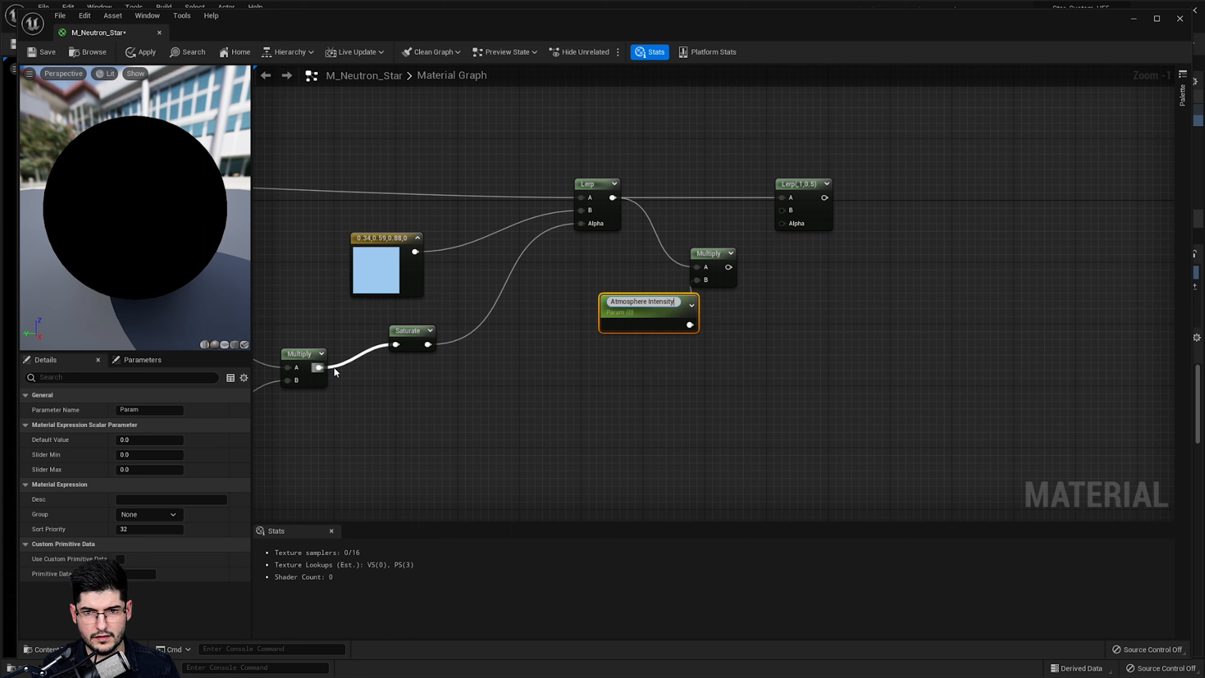
key("Return")
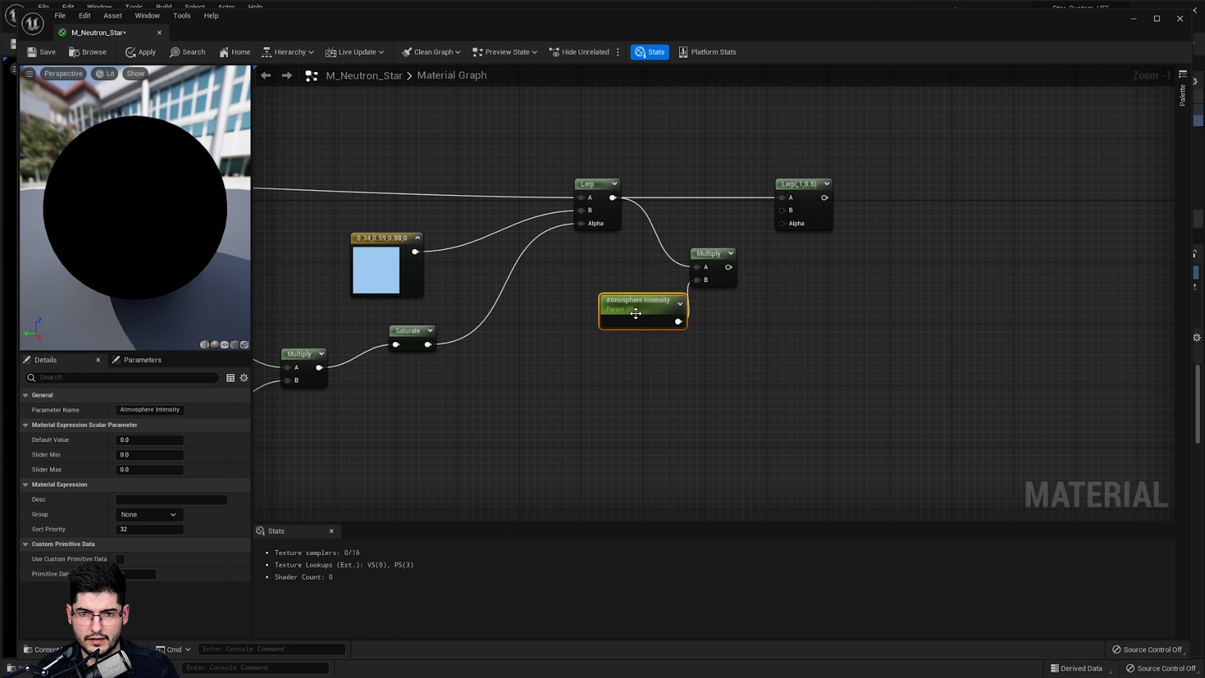
left_click_drag(636, 313, 588, 312)
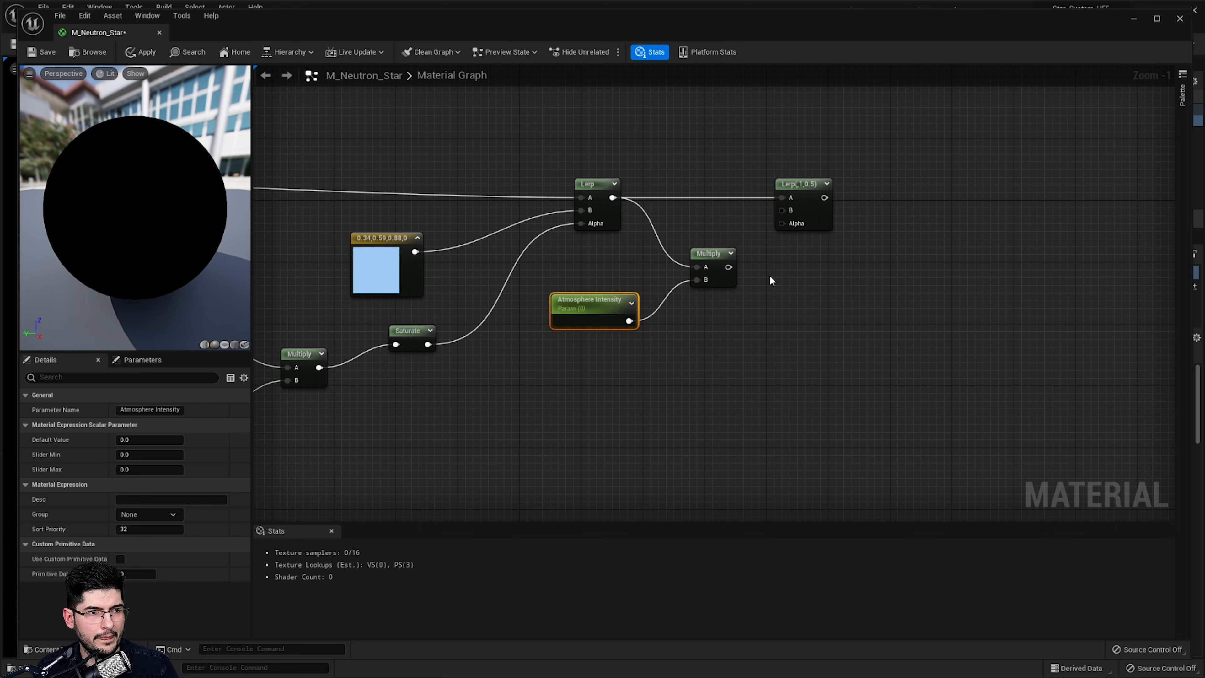
Connect the new Multiply to the second Lerp's B input and a duplicate of the Fresnel node to its Alpha input
left_click_drag(724, 264, 781, 210)
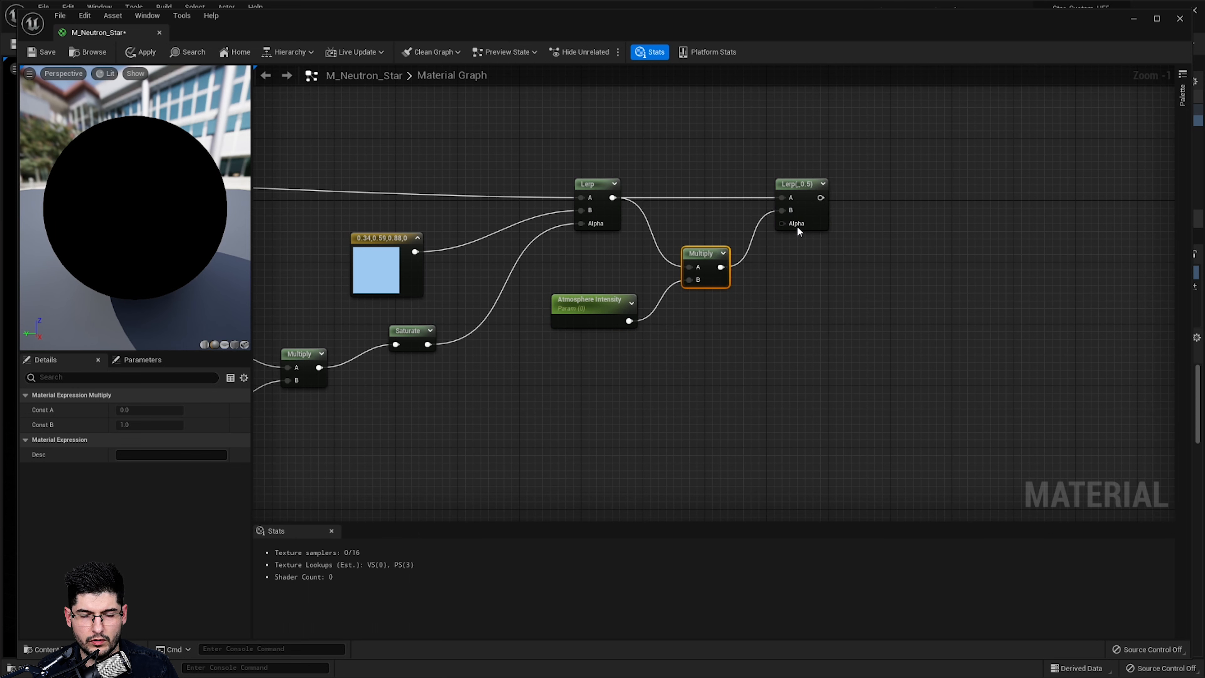
right_click_drag(482, 437, 627, 411)
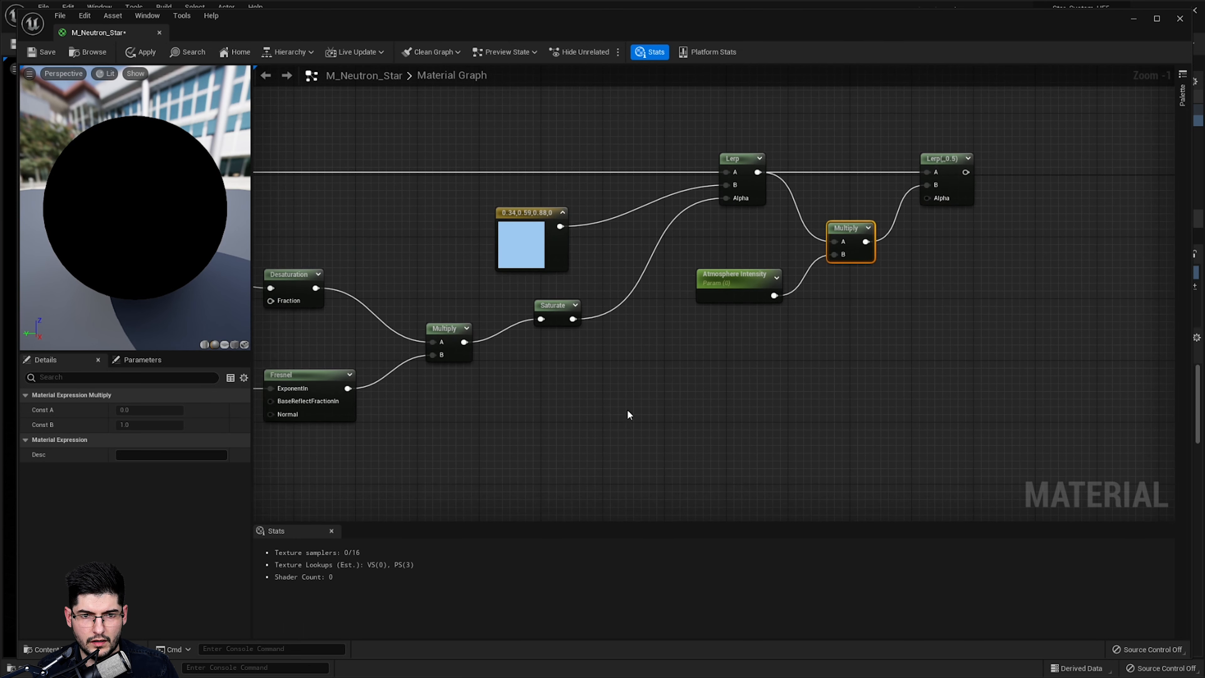
left_click(312, 417)
key("ctrl+d")
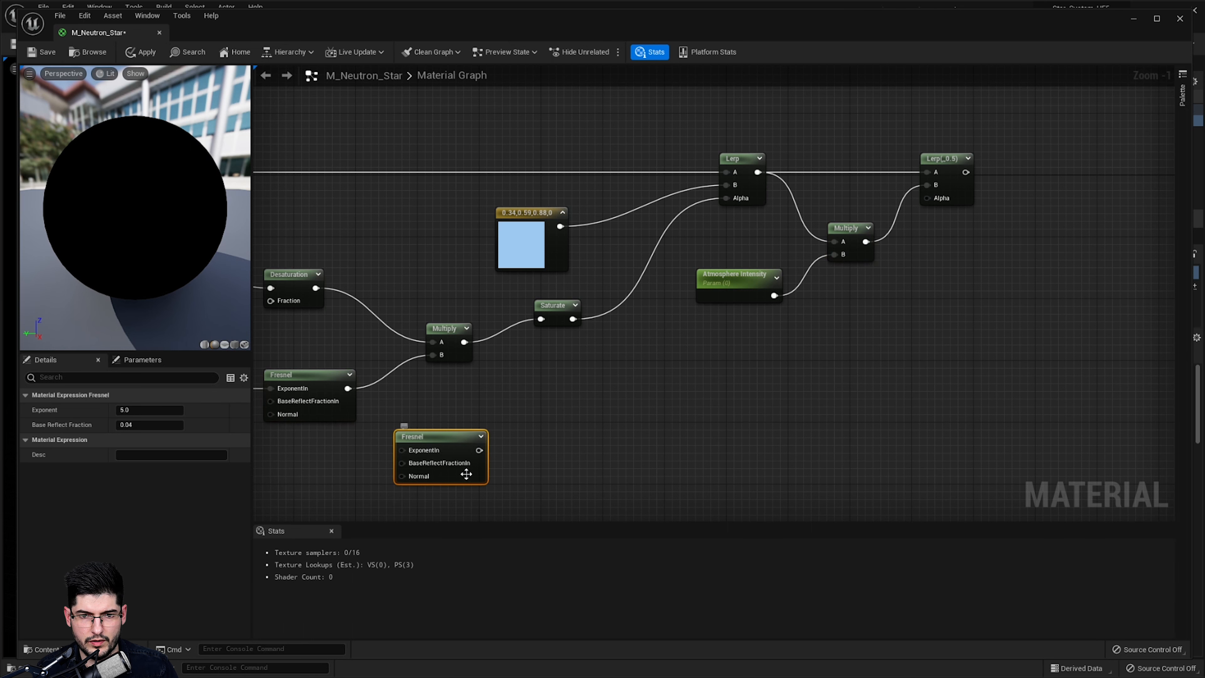
left_click_drag(462, 469, 780, 378)
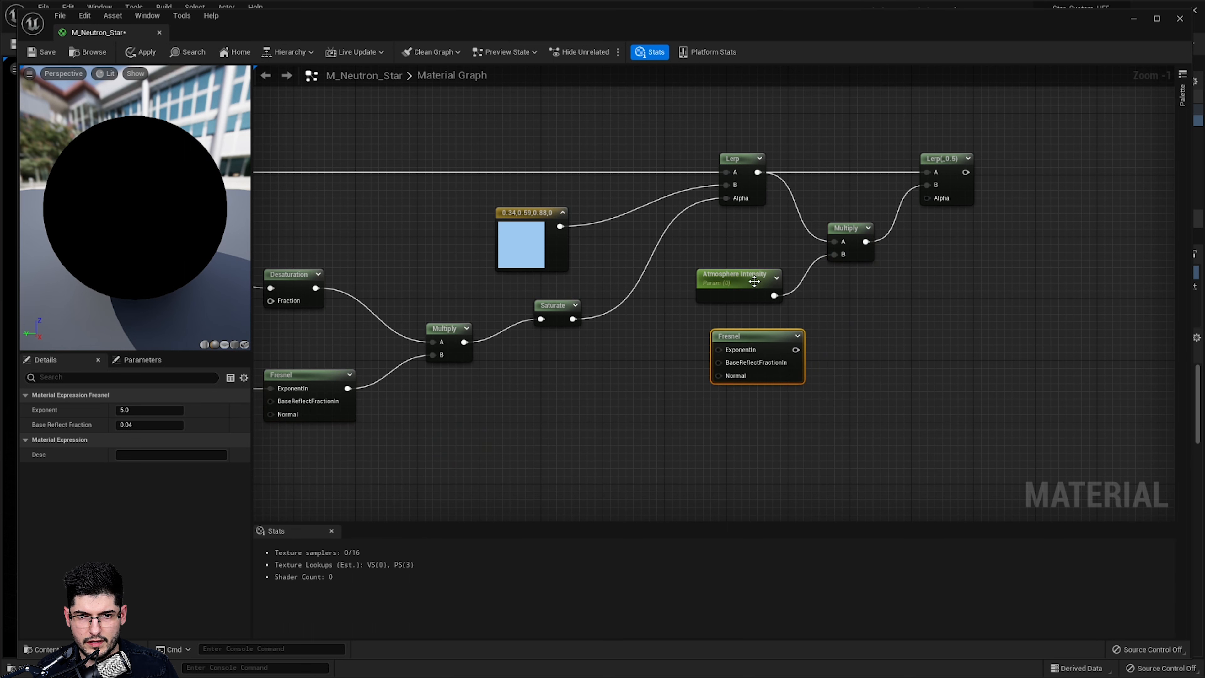
left_click_drag(742, 279, 727, 278)
right_click_drag(888, 323, 841, 322)
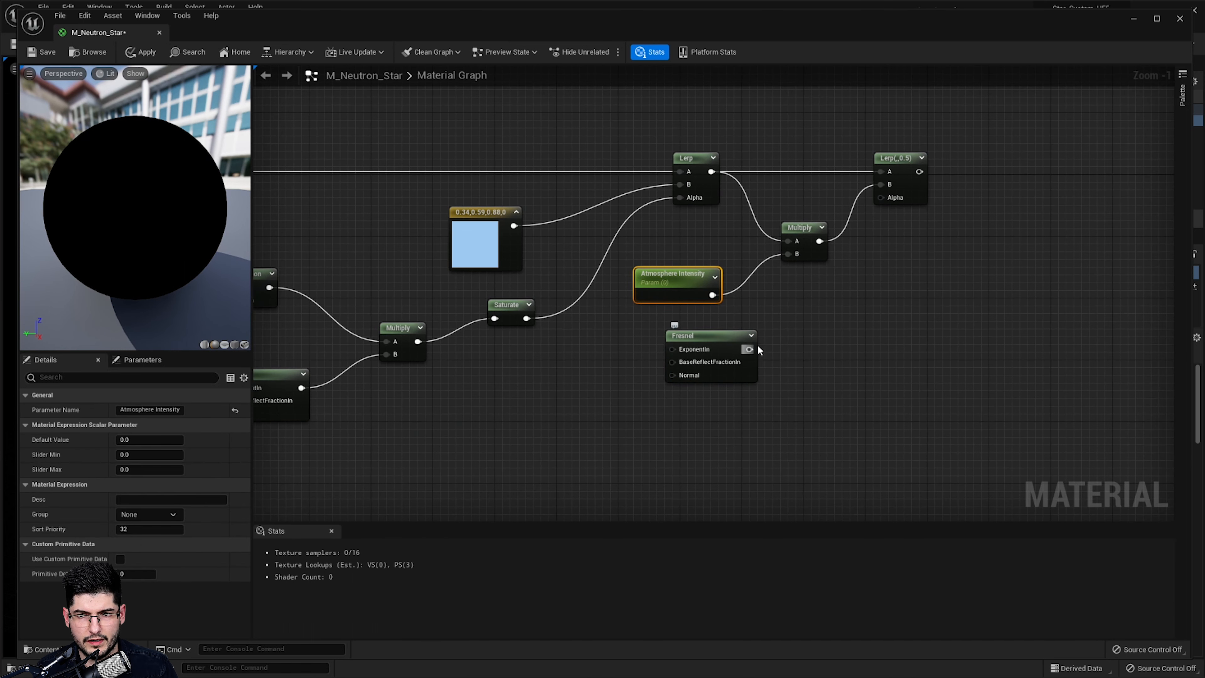
left_click_drag(749, 349, 882, 198)
left_click_drag(802, 228, 779, 212)
Set the default value of the Atmosphere Edge parameter to 5.0
right_click_drag(578, 376, 747, 249)
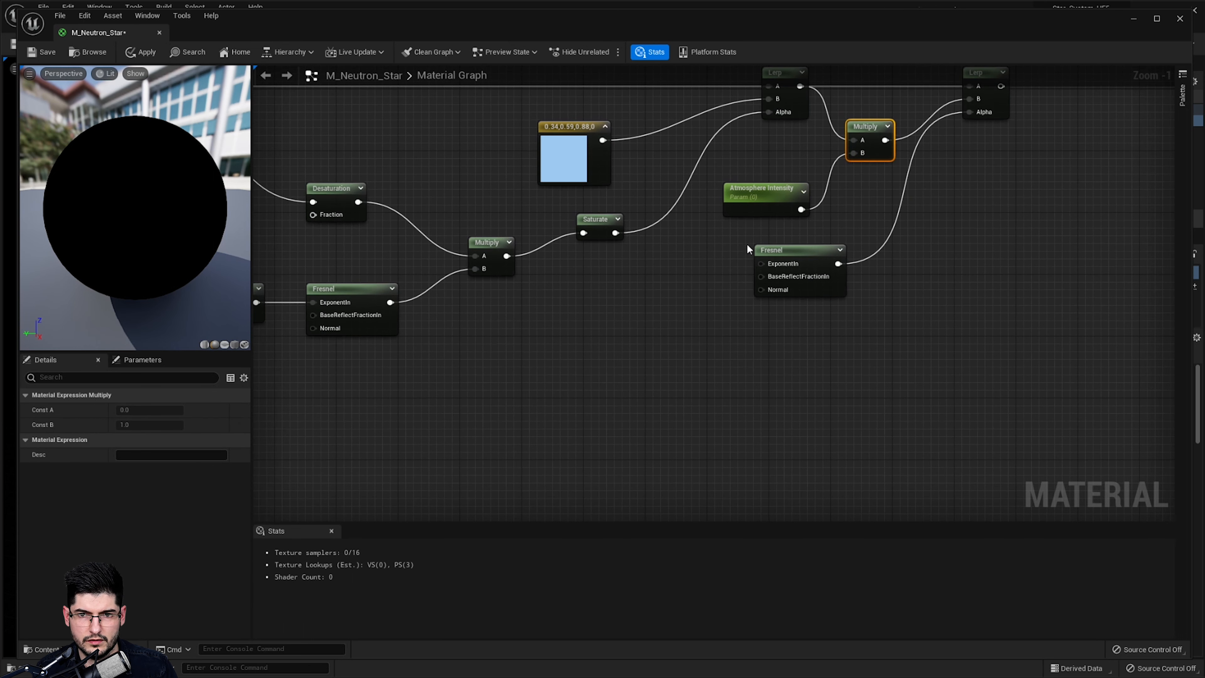
right_click_drag(654, 286, 626, 327)
left_click(327, 309)
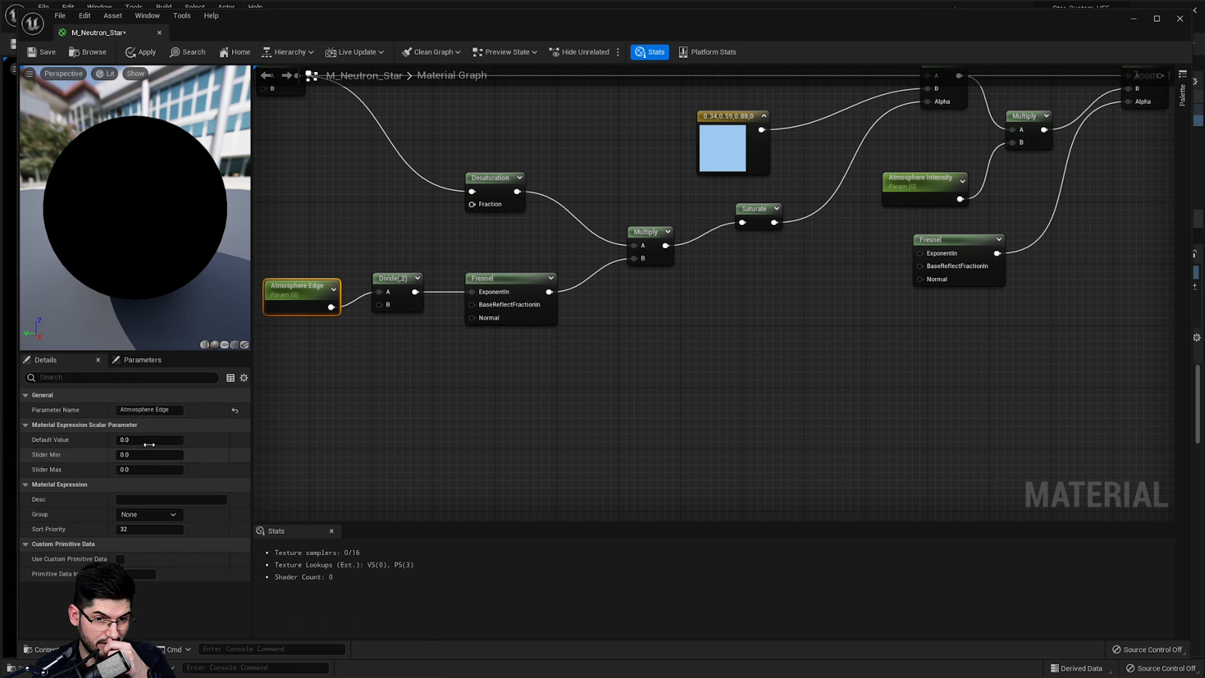
left_click(136, 440)
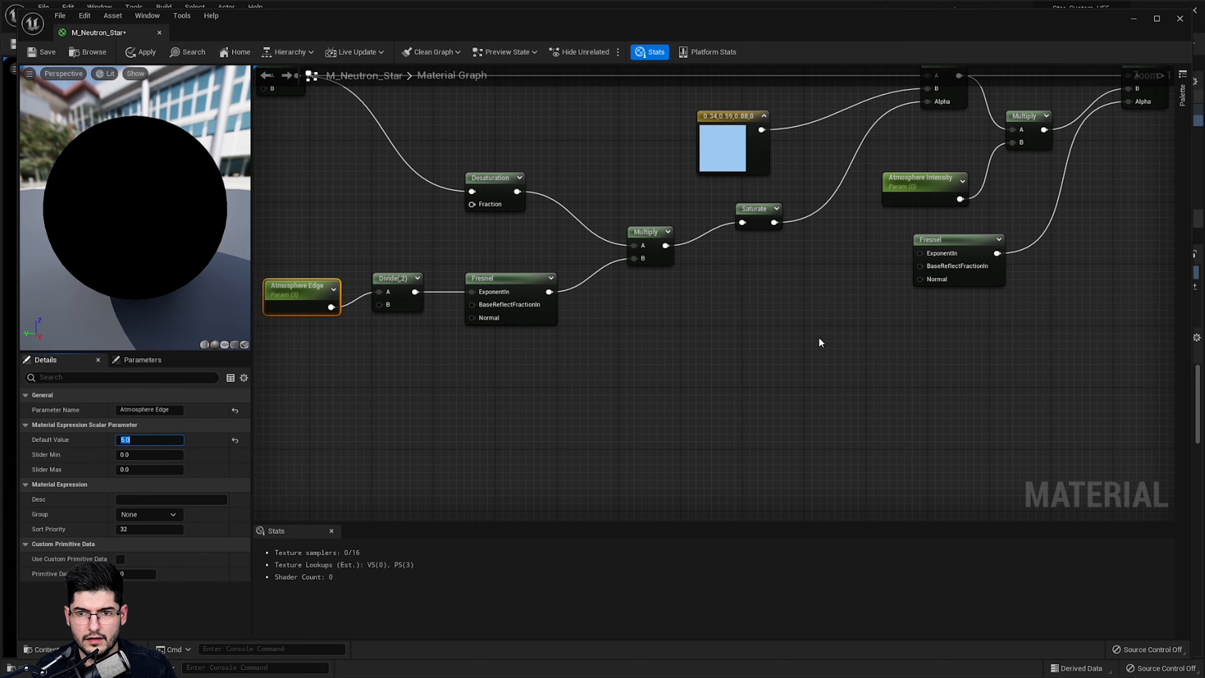
Set the default value of the Atmosphere Intensity parameter to 20
right_click_drag(819, 337, 703, 350)
left_click(809, 210)
right_click_drag(800, 307, 657, 319)
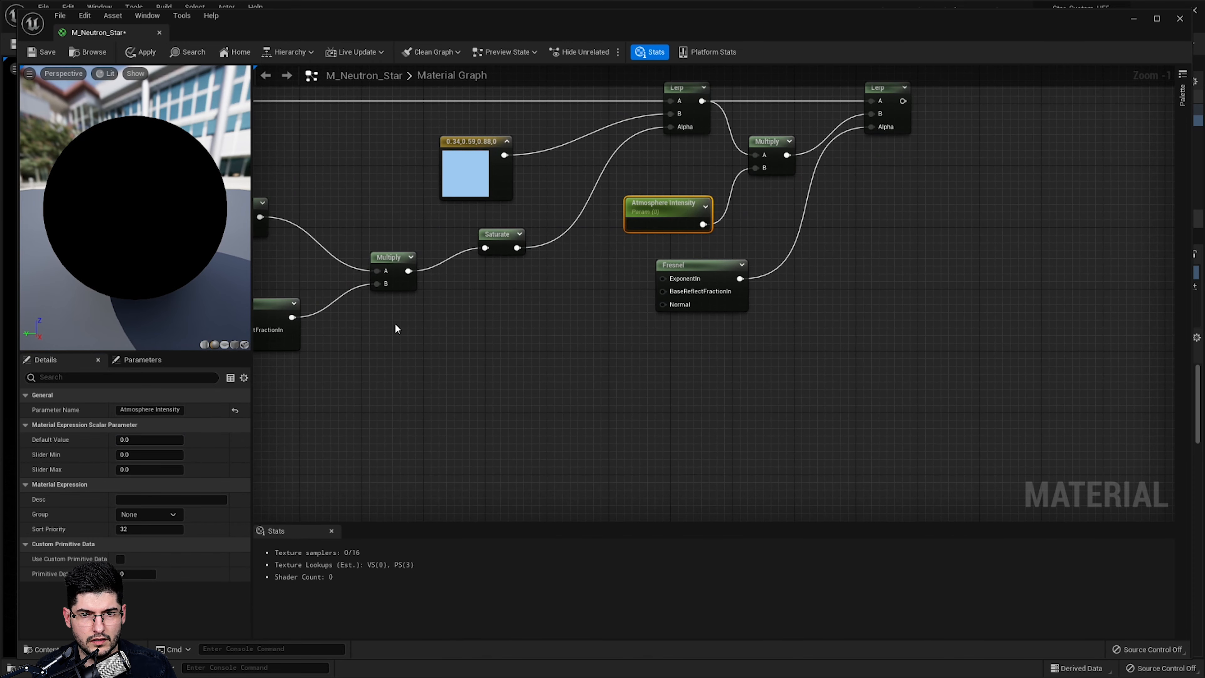
left_click(140, 440)
type("20")
key("Return")
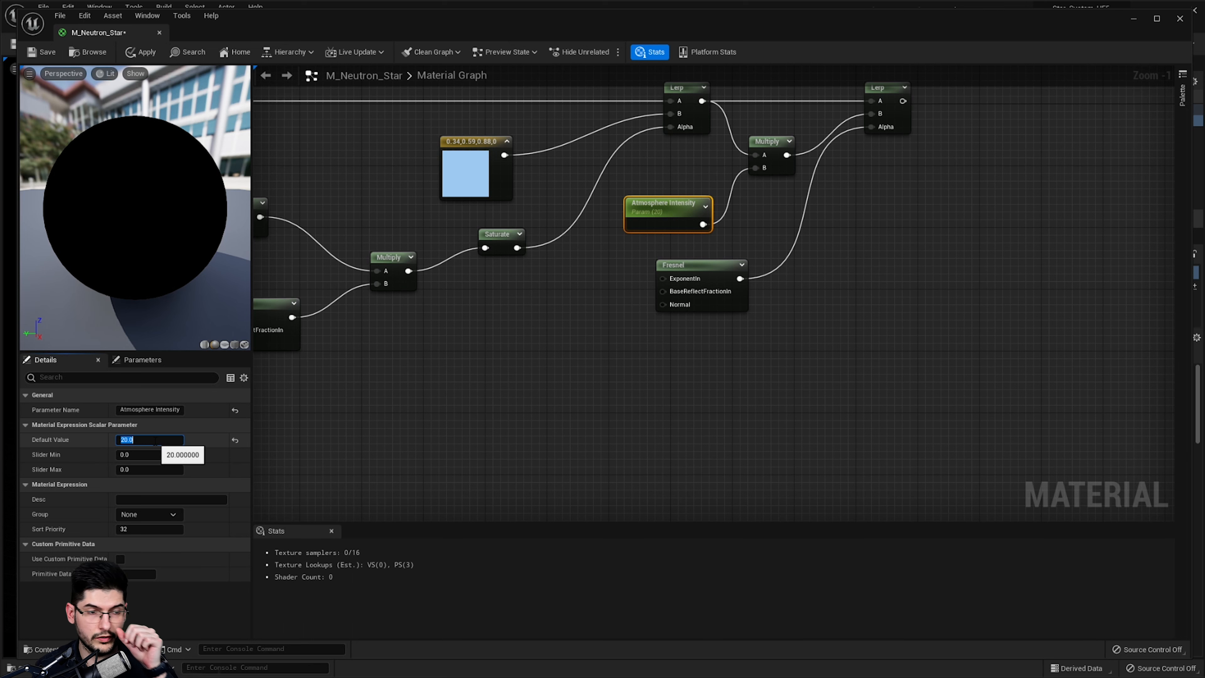
Duplicate the Multiply node twice, placing one copy below the Fresnel node and the other below the second Lerp
right_click_drag(468, 448, 384, 459)
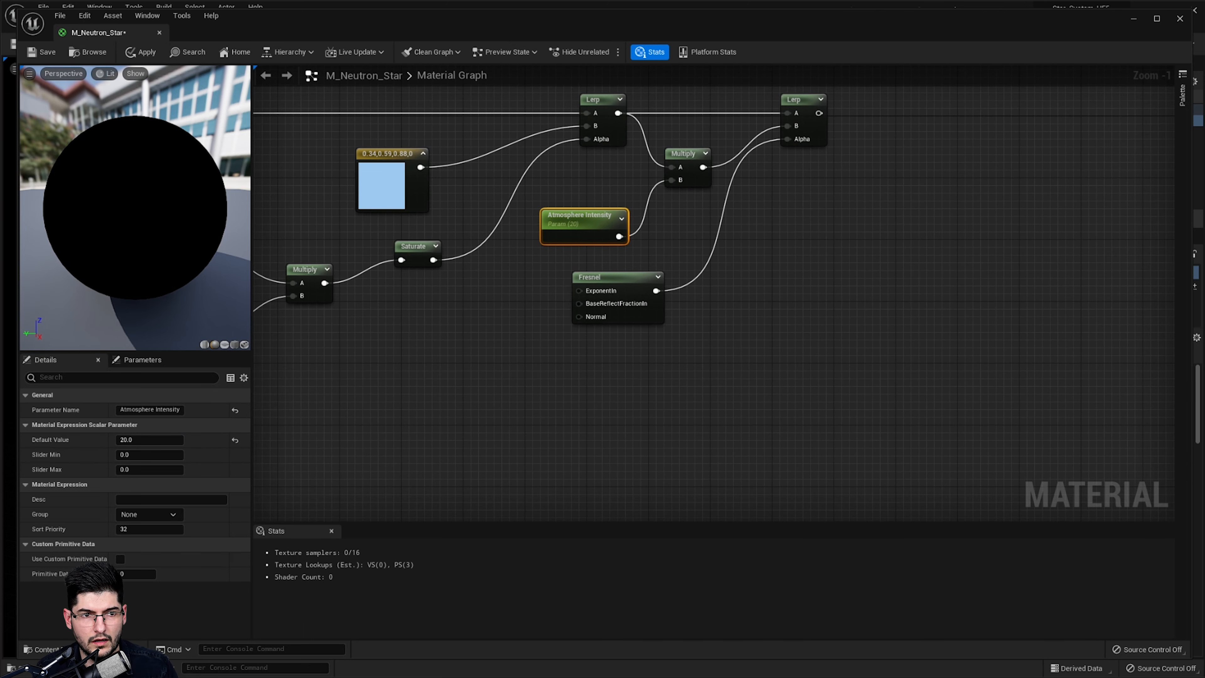
left_click(695, 172)
key("ctrl+d")
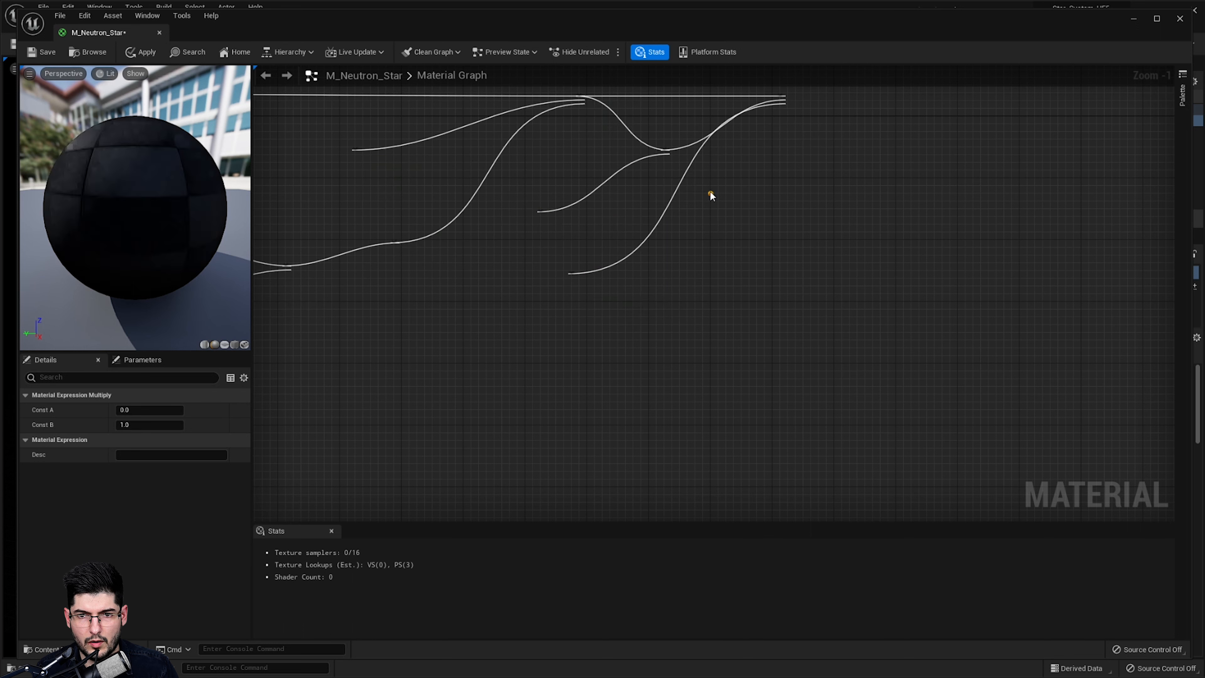
left_click_drag(725, 221, 587, 397)
left_click_drag(798, 246, 829, 246)
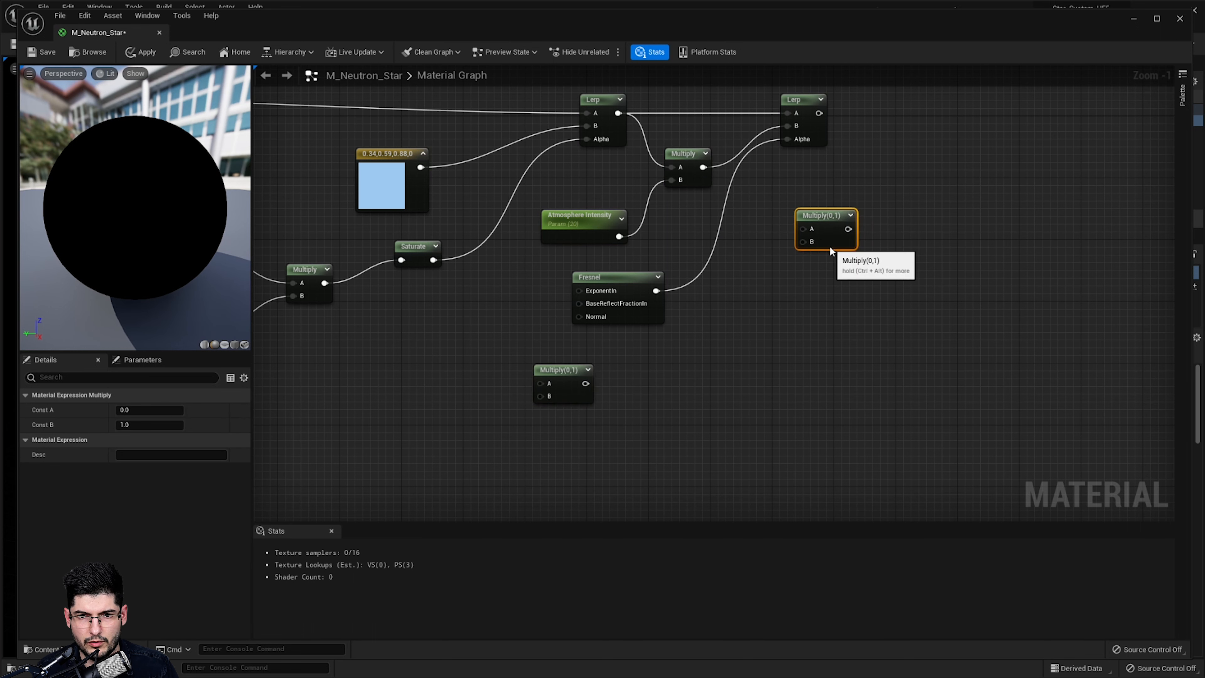
right_click_drag(784, 332, 748, 363)
left_click_drag(668, 199, 695, 264)
left_click(683, 317)
left_click(764, 265)
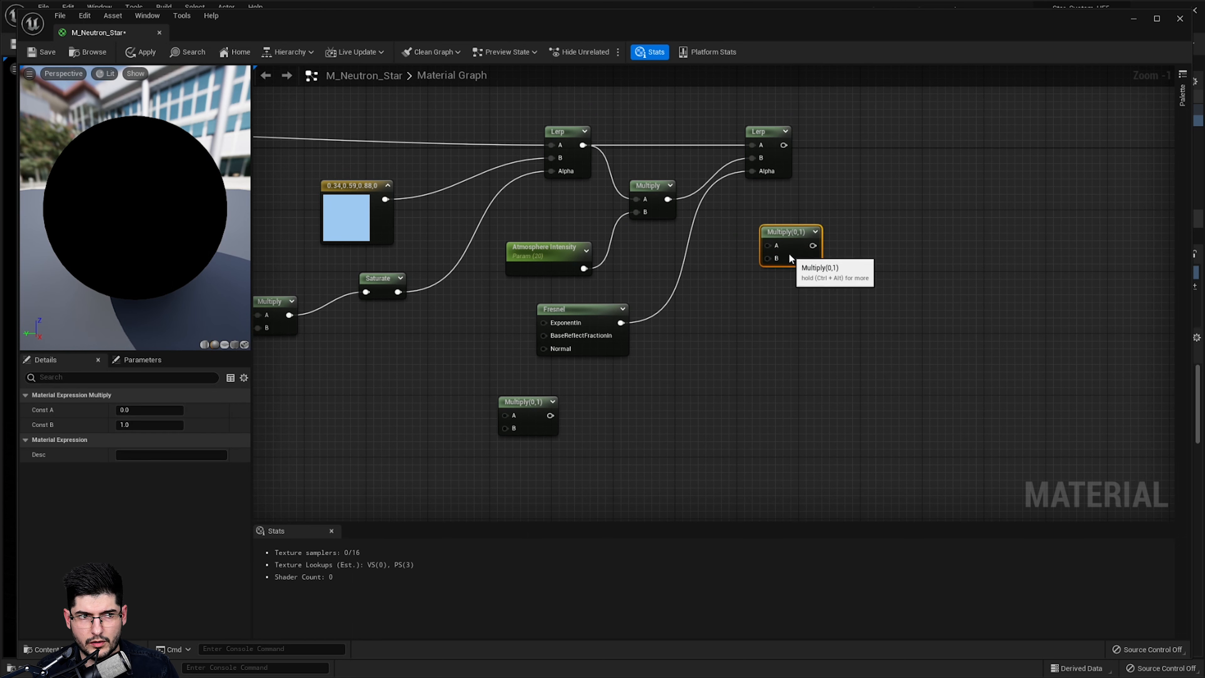
Connect the second Lerp's output to the duplicated Multiply's A input and the Atmosphere Intensity parameter to its B input
left_click_drag(812, 260, 874, 243)
left_click_drag(784, 144, 874, 267)
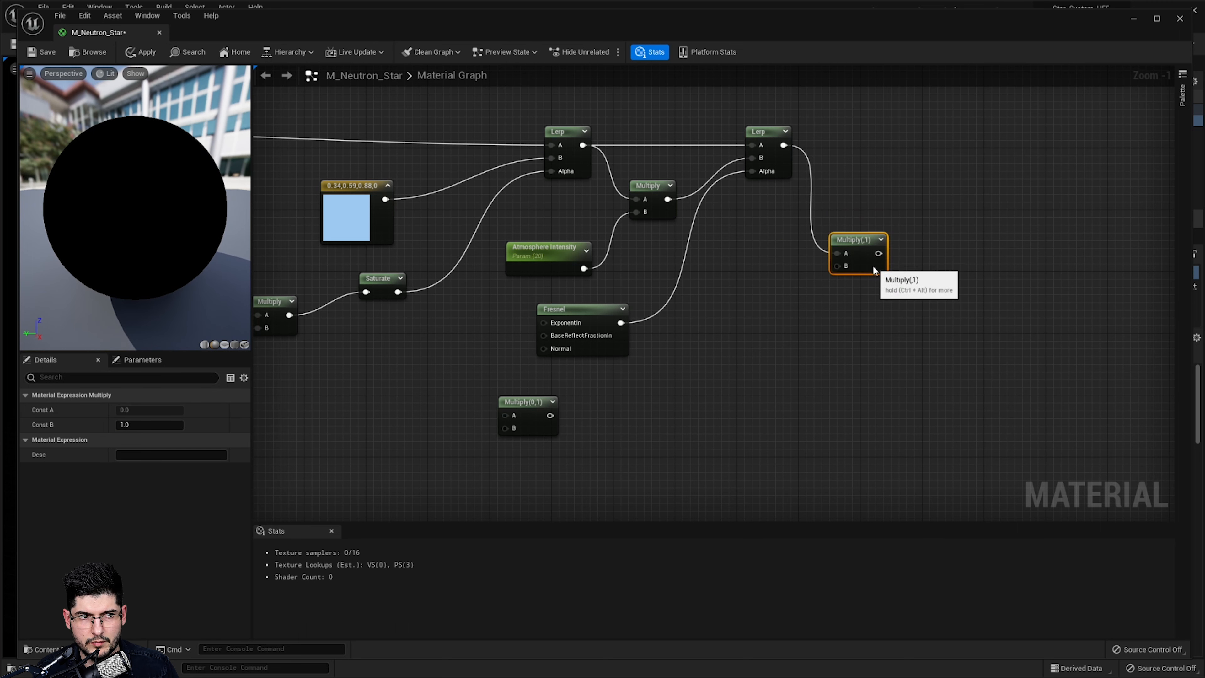
left_click_drag(583, 269, 835, 266)
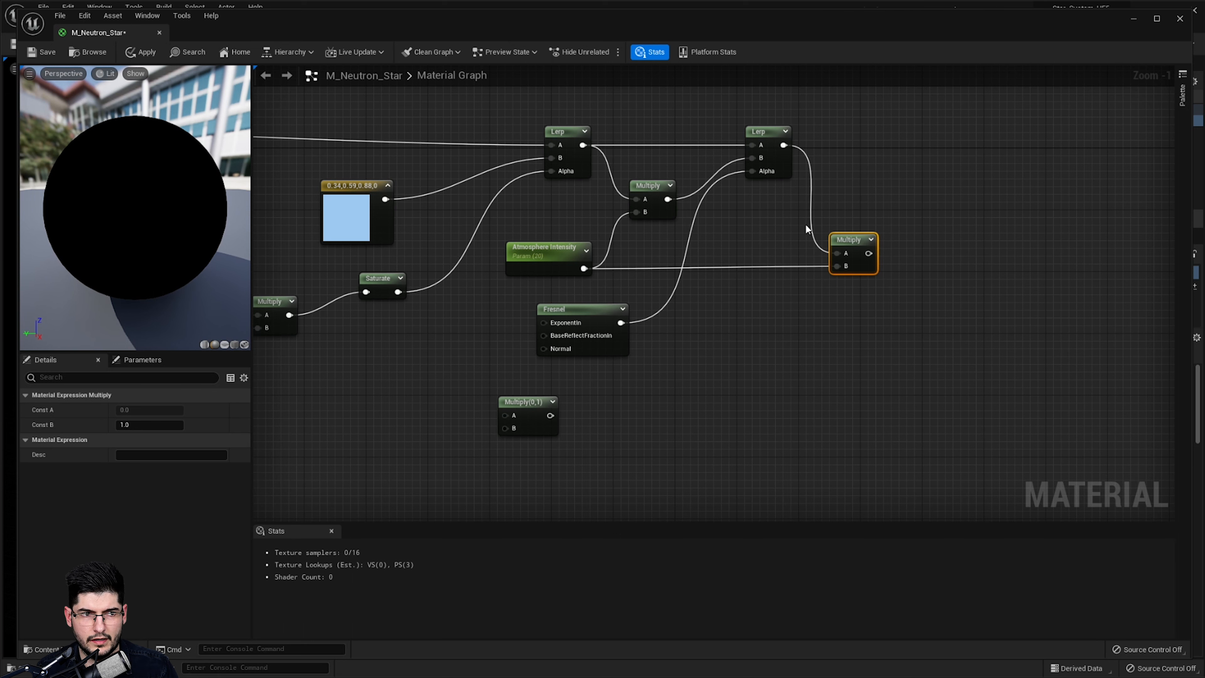
Duplicate the second Lerp, place the copy beyond the new Multiply, and connect that Multiply to the copy's B input
right_click_drag(947, 349, 857, 350)
left_click(688, 154)
key("ctrl+d")
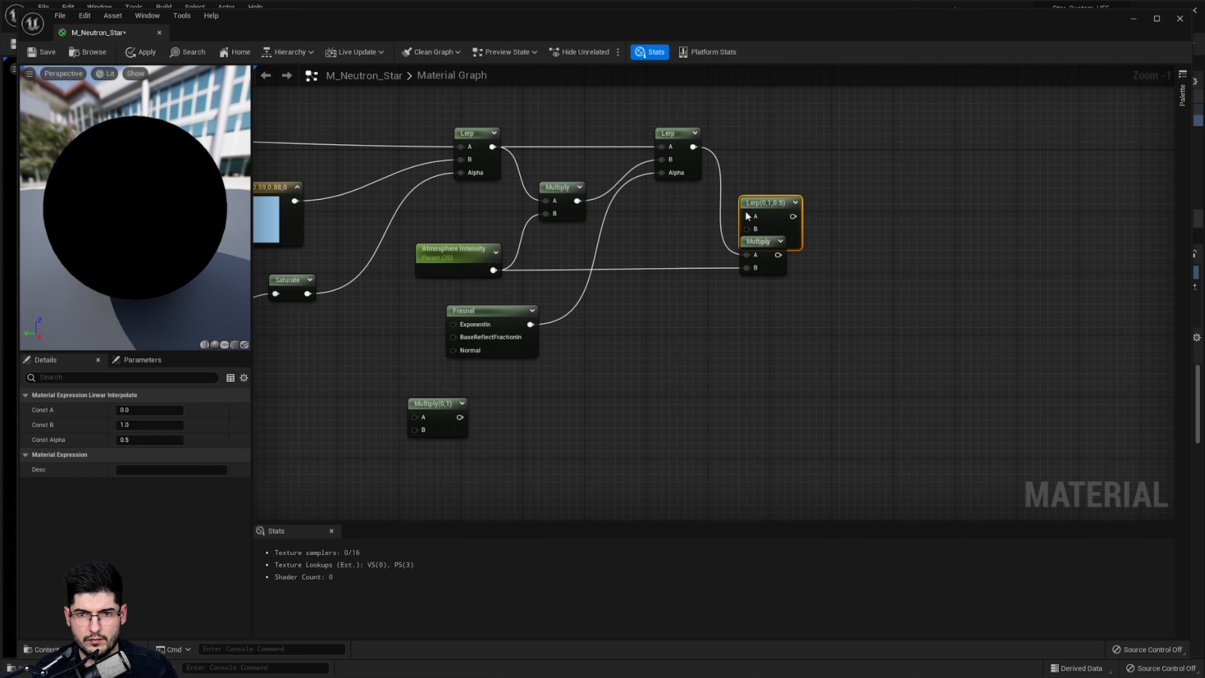
left_click_drag(768, 203, 899, 235)
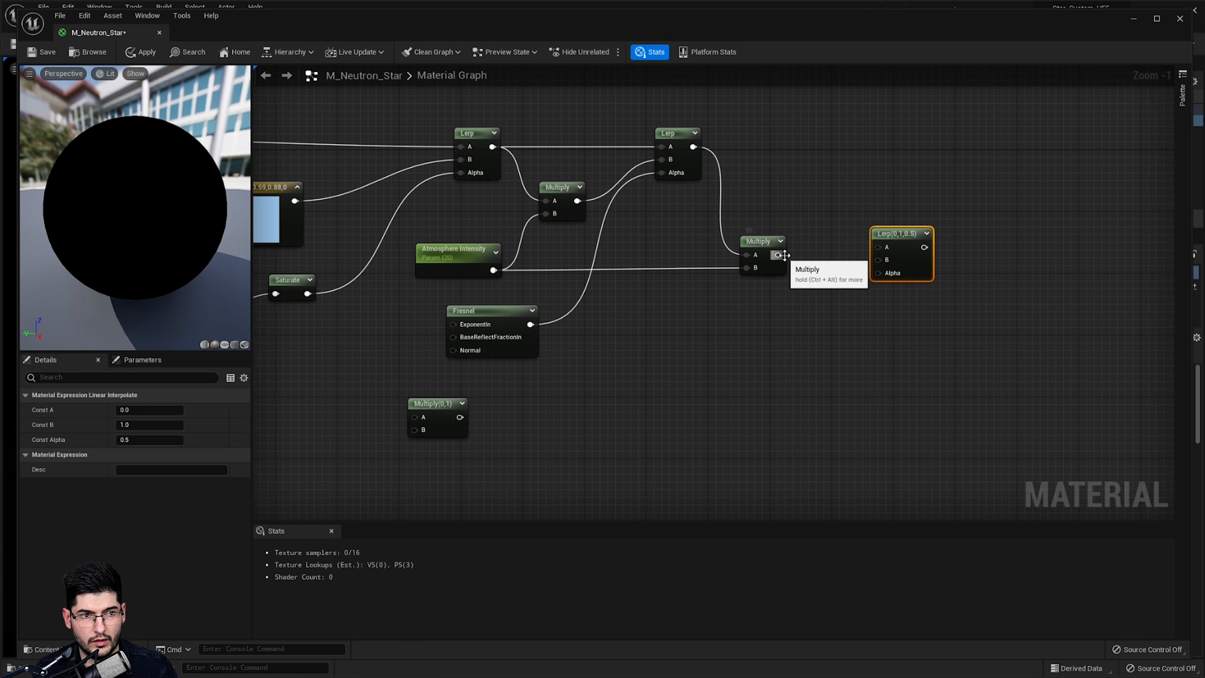
left_click_drag(780, 255, 878, 259)
Duplicate the Fresnel node and place the copy beside the unconnected Multiply
right_click_drag(730, 313, 768, 299)
right_click_drag(644, 410, 712, 384)
left_click(637, 305)
key("ctrl+d")
left_click_drag(753, 383, 676, 390)
left_click(464, 339)
Copy the Atmosphere Edge parameter near the newer nodes and connect it to the upper Fresnel's ExponentIn and the spare Multiply's A input
right_click_drag(464, 340, 550, 317)
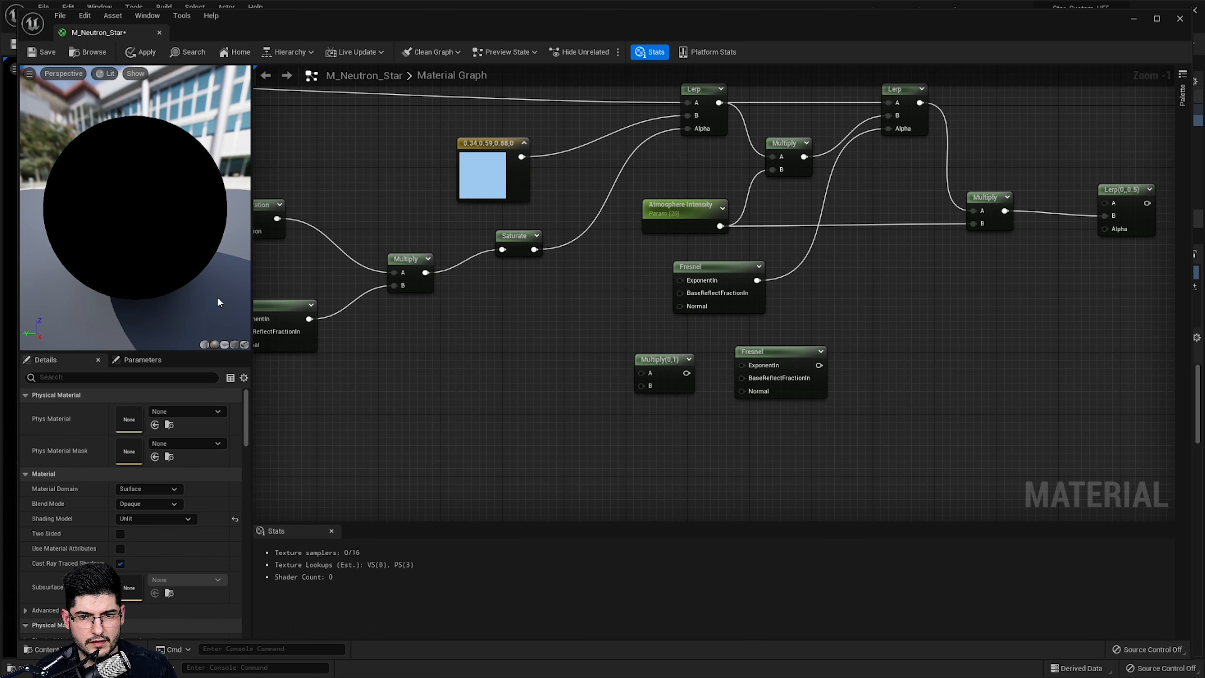
right_click_drag(284, 303, 486, 290)
left_click(275, 303)
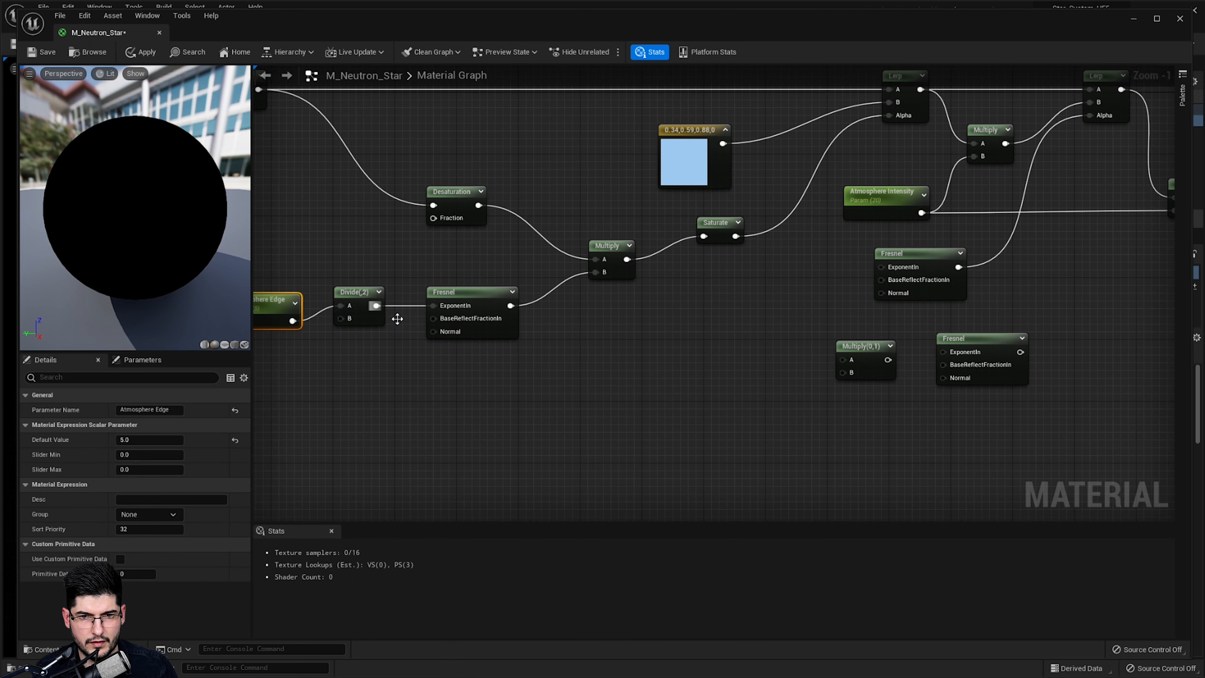
key("ctrl+c")
key("ctrl+v")
left_click_drag(434, 352, 730, 343)
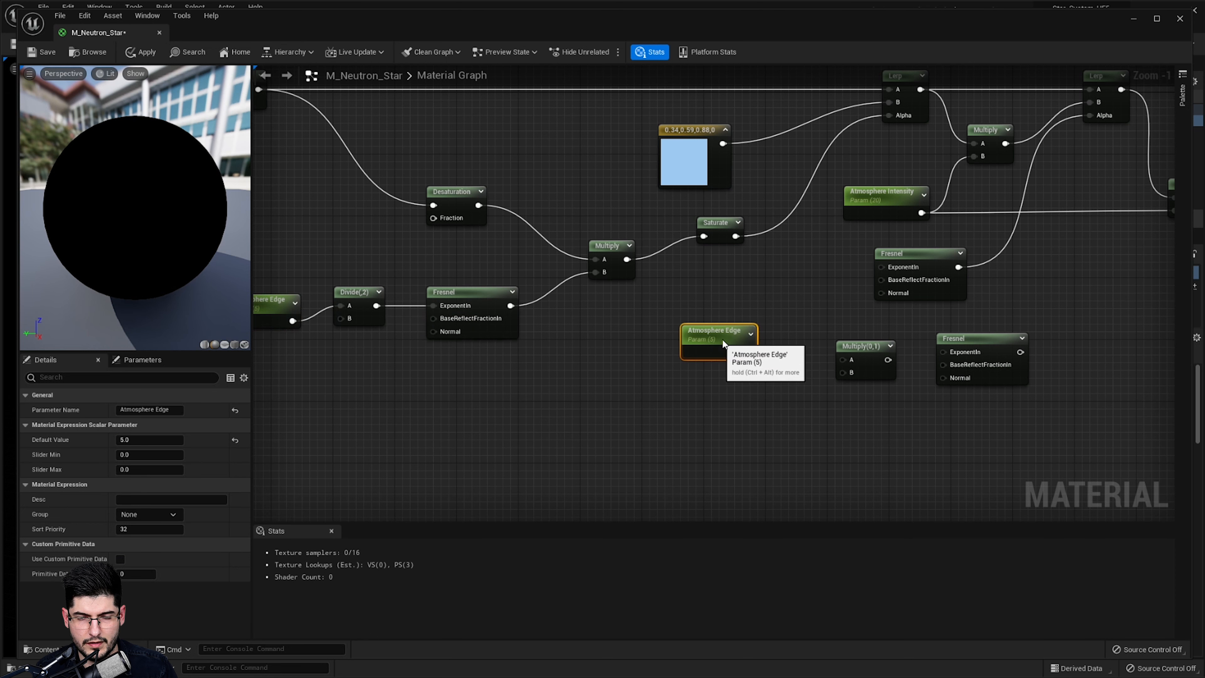
right_click_drag(722, 339, 719, 323)
left_click_drag(666, 345, 802, 268)
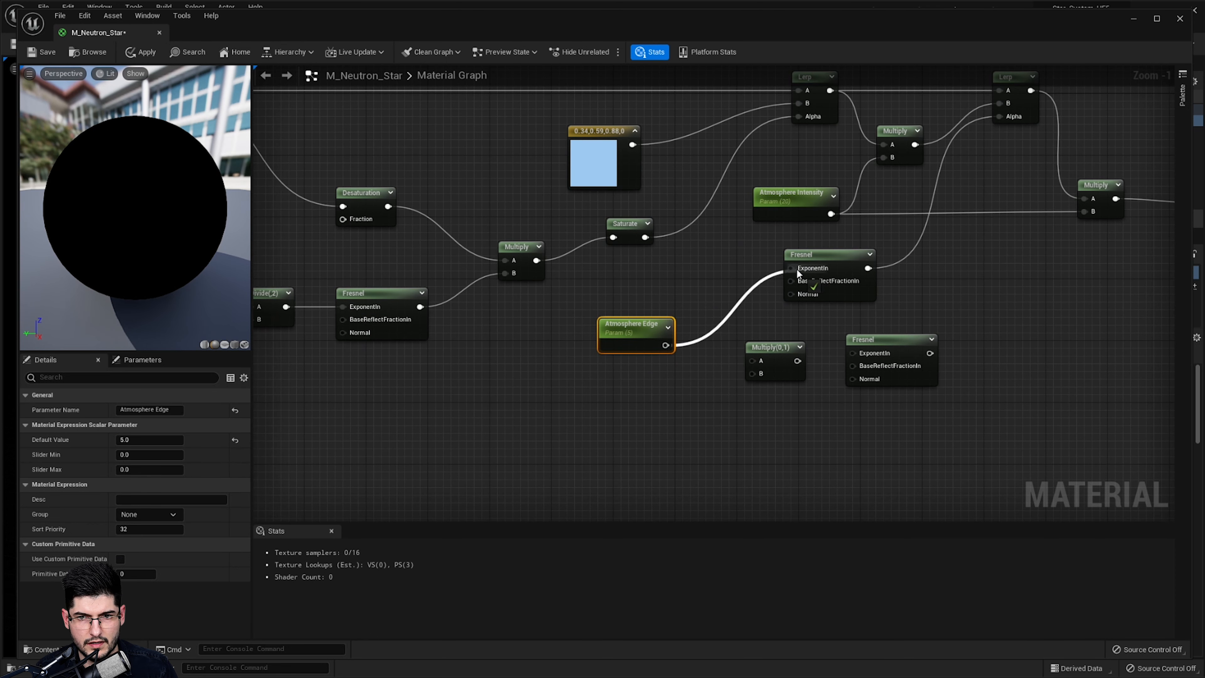
left_click_drag(666, 345, 754, 361)
Set Const B of the Multiply fed by the copied Atmosphere Edge parameter to 5
left_click(768, 347)
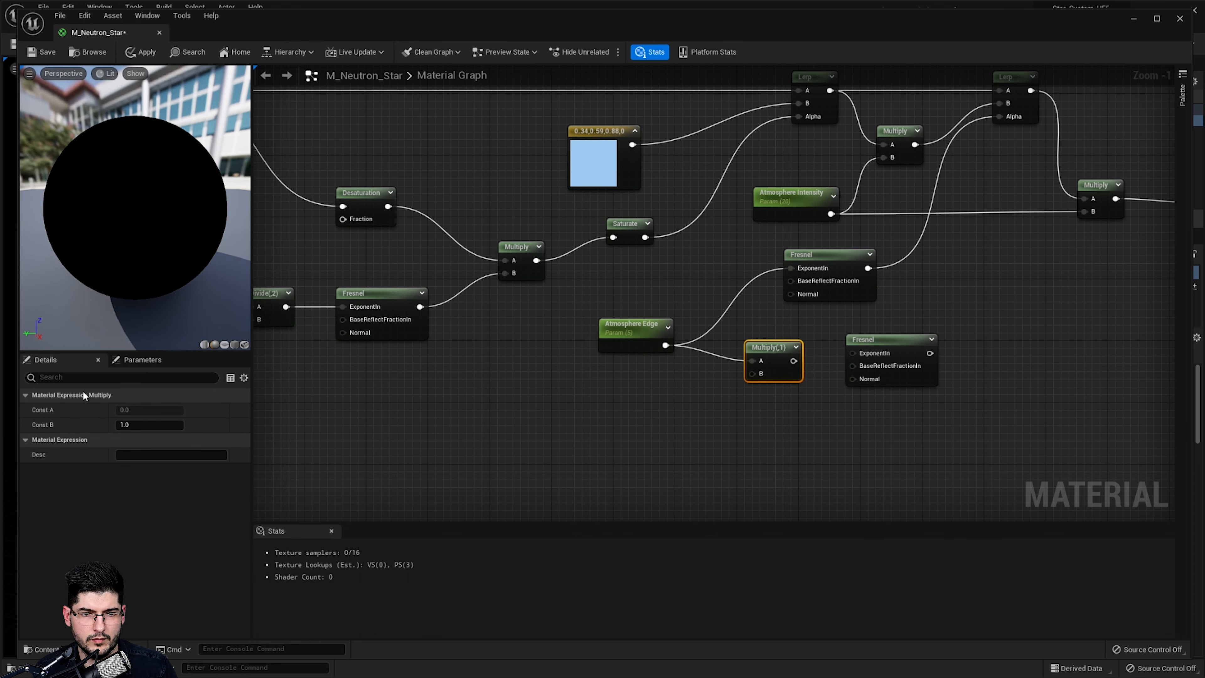
left_click(142, 424)
type("5")
left_click(664, 431)
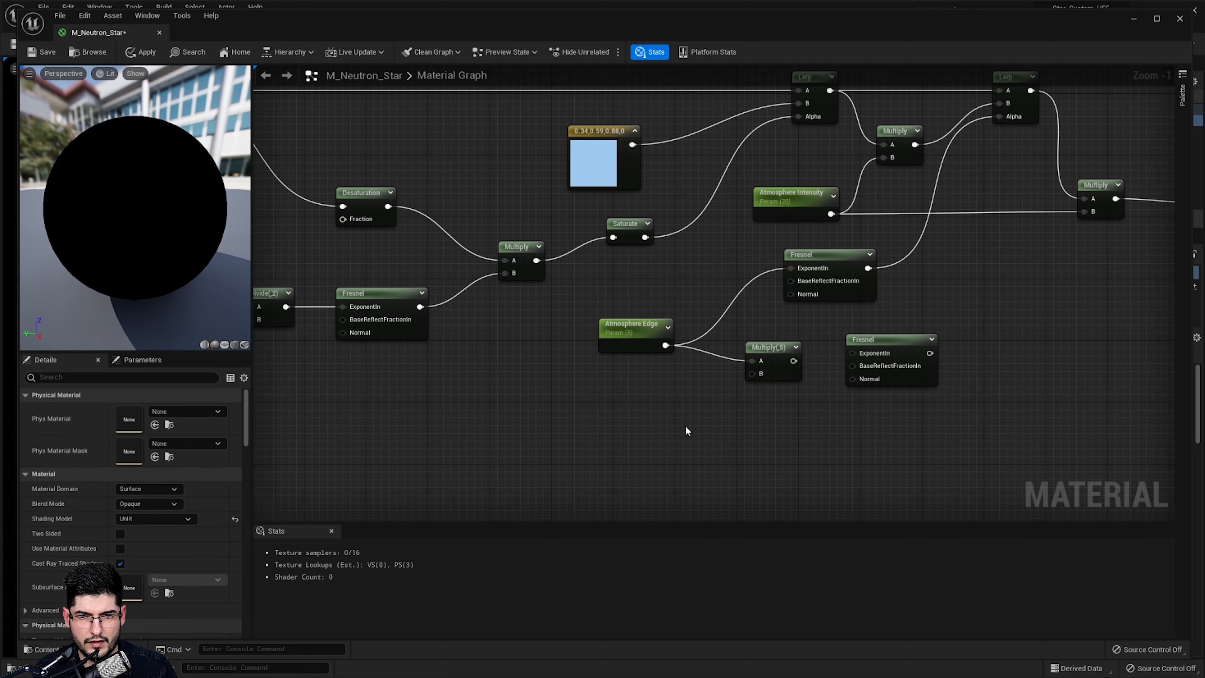
right_click(686, 430)
Connect the Atmosphere Edge Multiply to the lower Fresnel's ExponentIn and that Fresnel's output to the third Lerp's Alpha input
right_click_drag(689, 376, 606, 380)
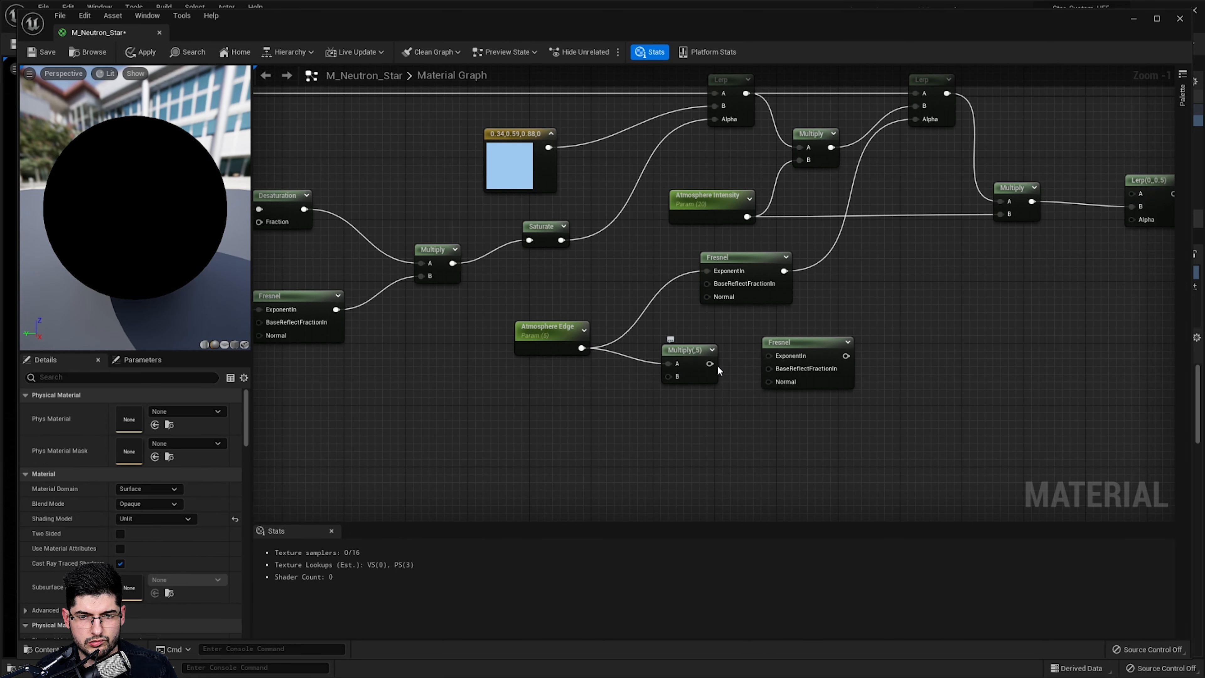
left_click_drag(710, 363, 774, 356)
left_click(789, 348)
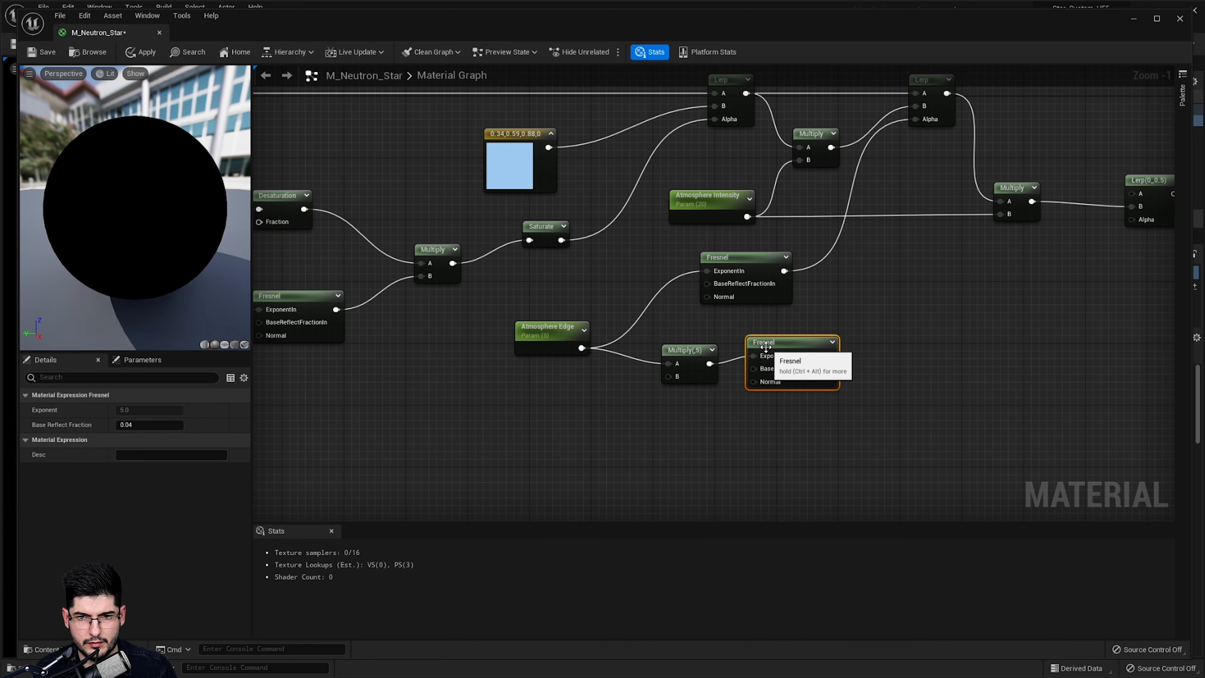
right_click_drag(789, 348, 530, 402)
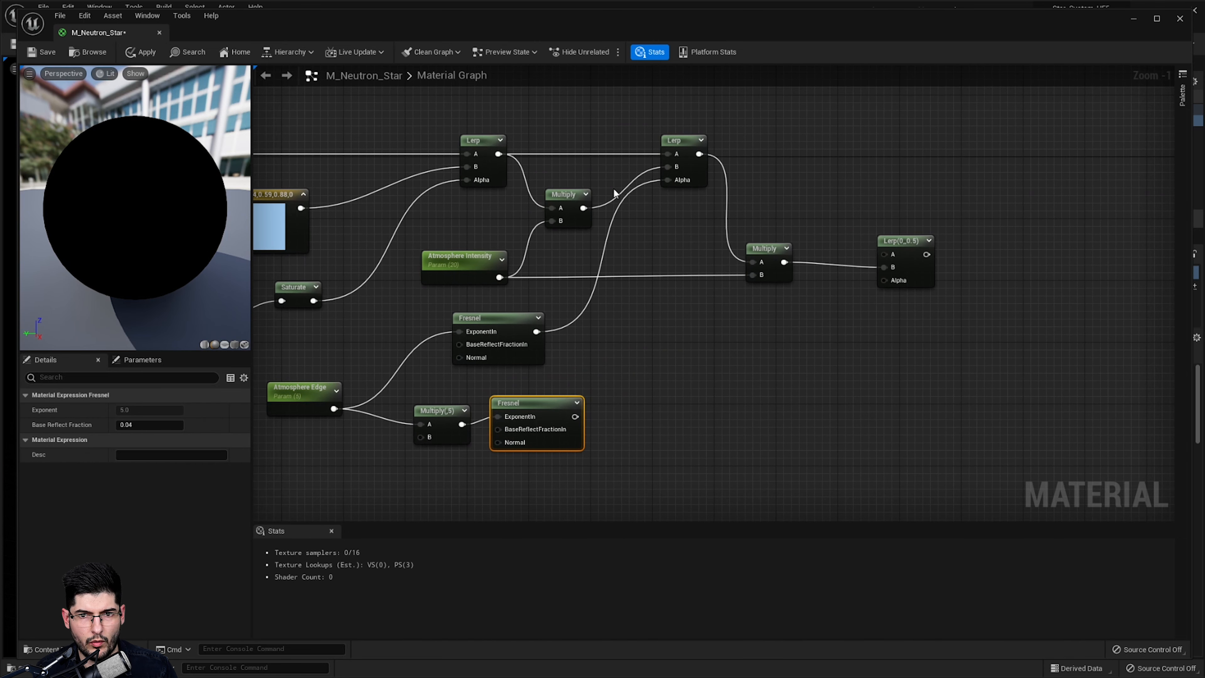
left_click(704, 171)
left_click(686, 357)
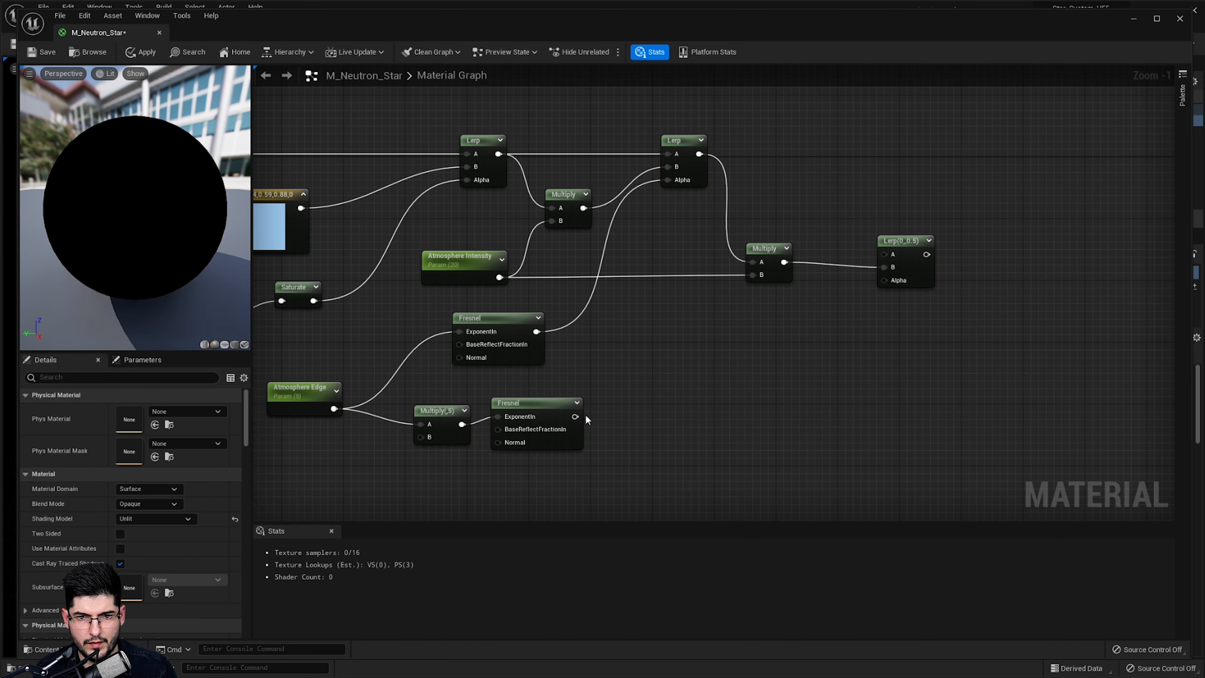
left_click_drag(575, 417, 884, 280)
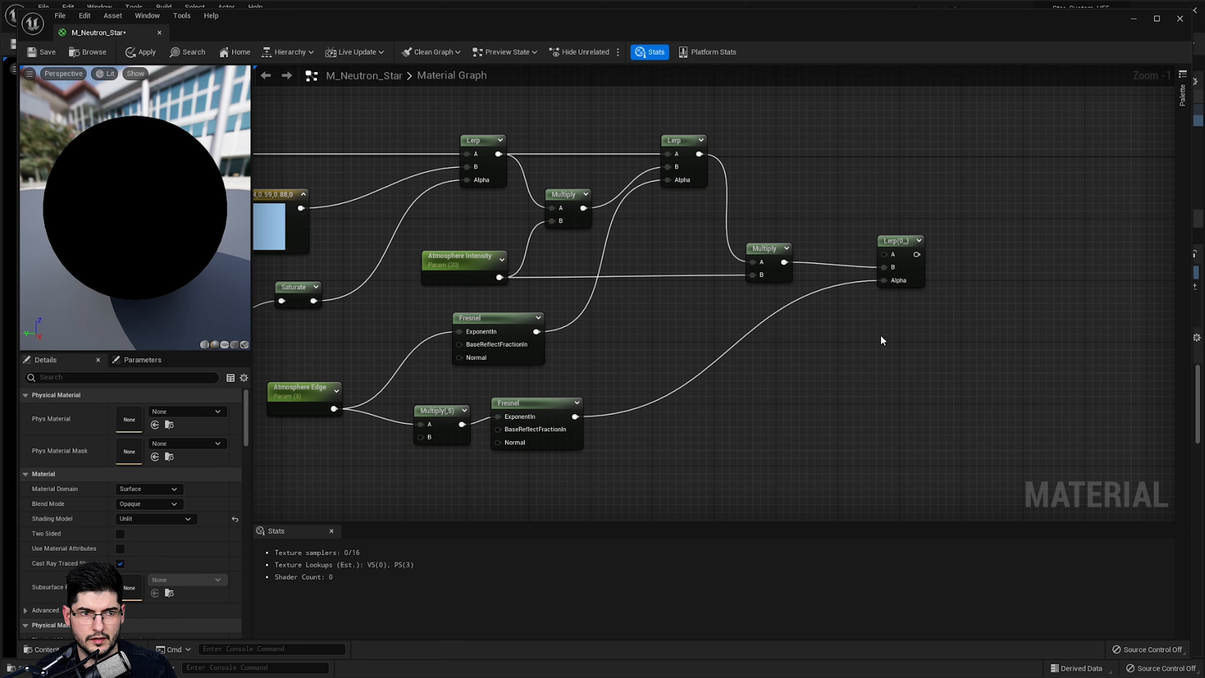
Nudge the second Lerp and connect its output to the third Lerp's A input
right_click_drag(880, 335, 755, 354)
left_click_drag(570, 170, 611, 180)
left_click_drag(762, 281, 759, 273)
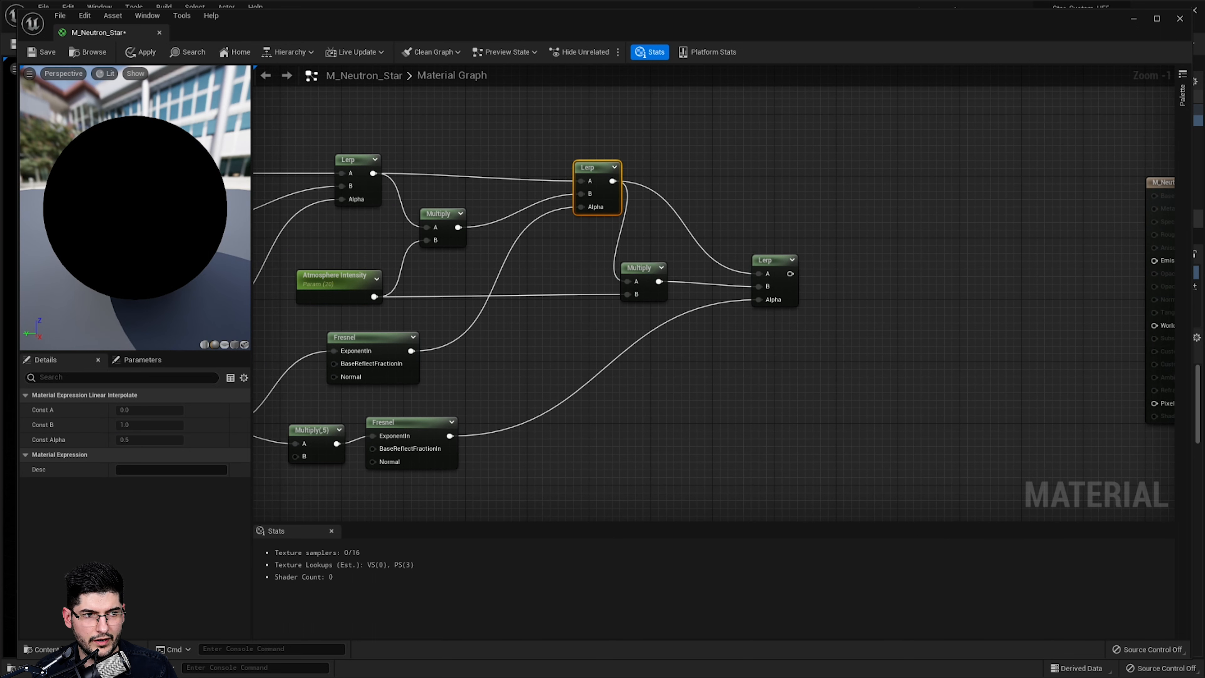
Select the group of connected atmosphere nodes and move it farther away from the main material output node
scroll(778, 272, "down", 3)
right_click_drag(772, 249, 1006, 242)
left_click_drag(1050, 151, 381, 389)
left_click_drag(785, 308, 584, 313)
left_click(743, 363)
scroll(643, 313, "up", 2)
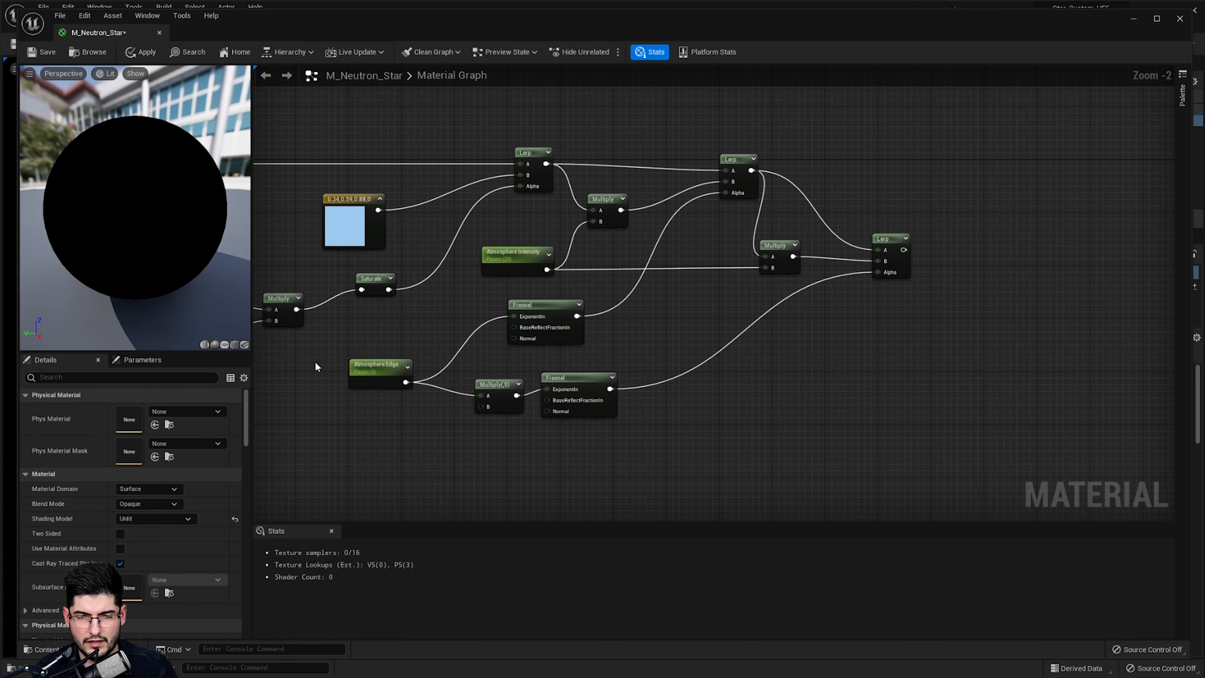
Review the Atmosphere Intensity and Atmosphere Edge parameters, the blue colour constant, and the chain leading to the final Lerp
right_click_drag(436, 287, 592, 288)
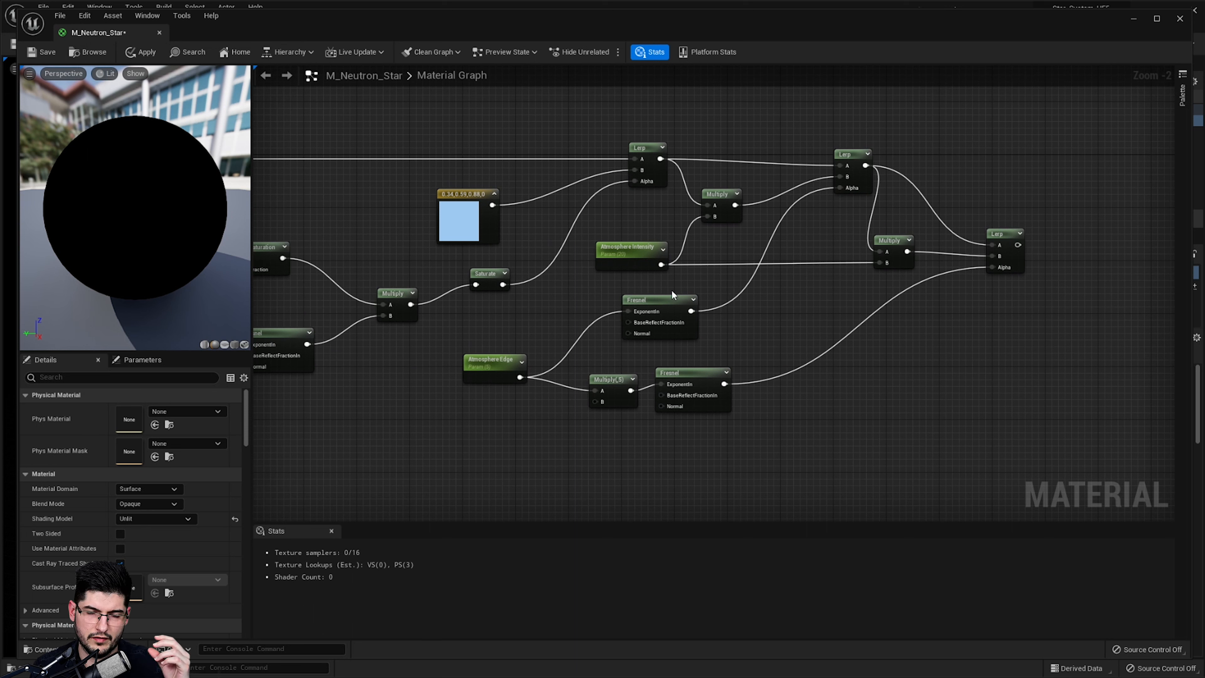
left_click(631, 253)
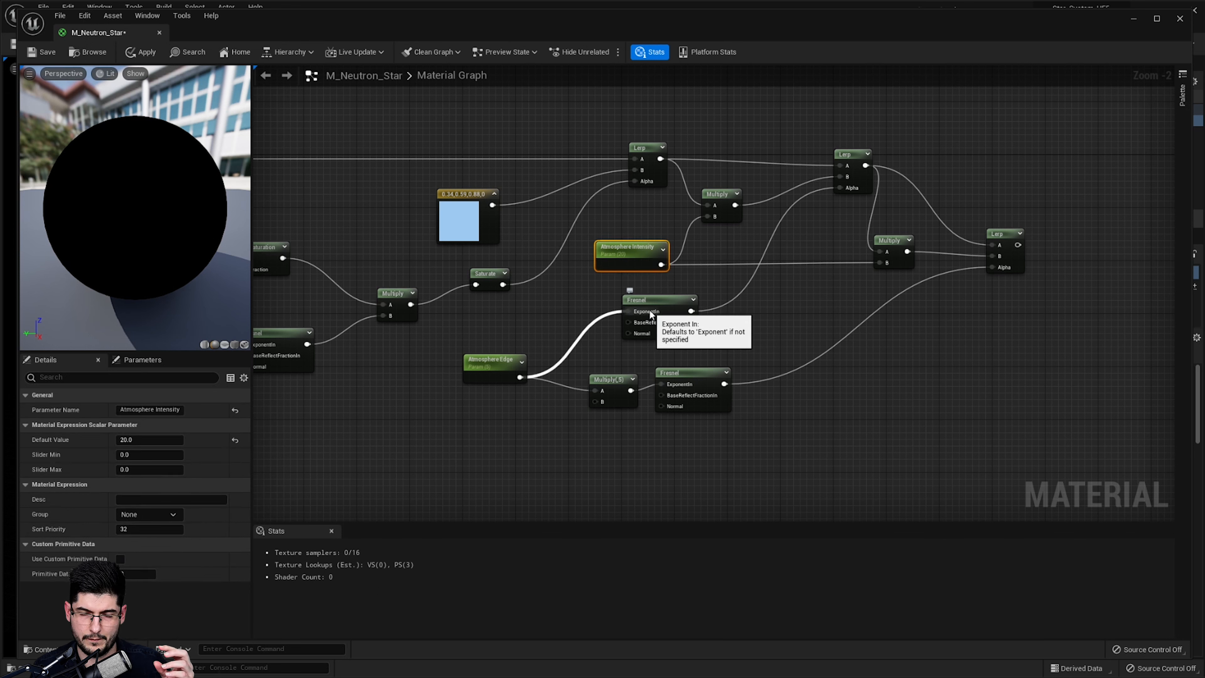
right_click_drag(615, 319, 713, 317)
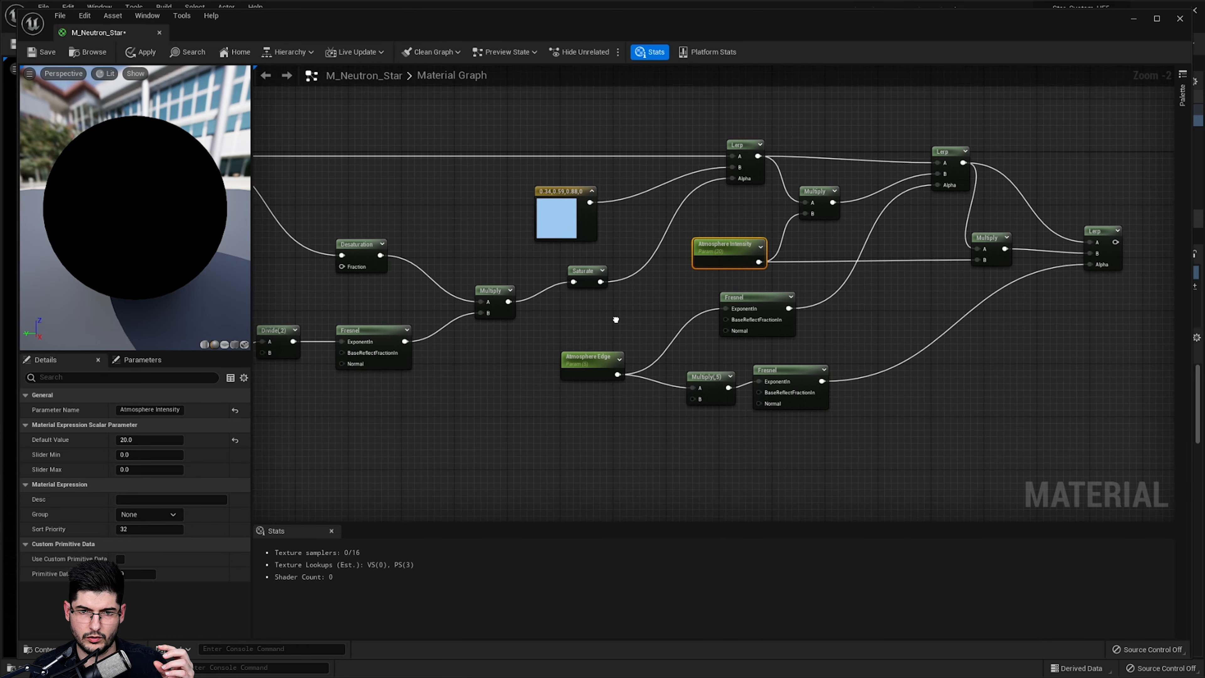
left_click(592, 367)
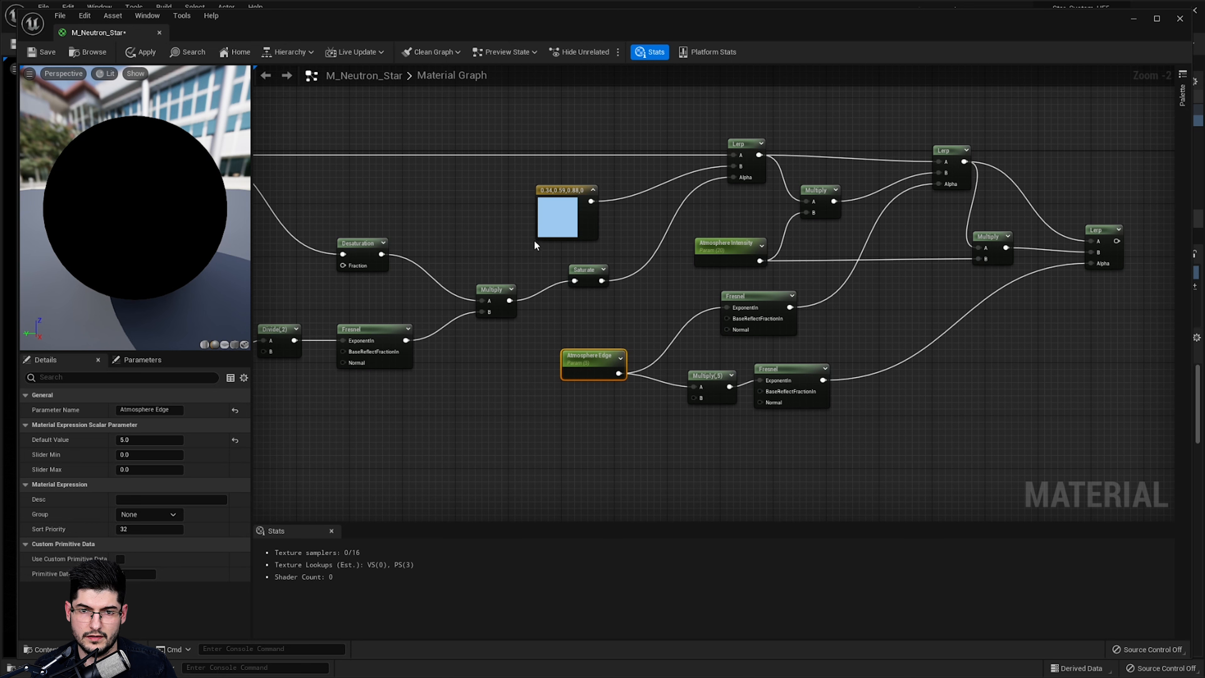
left_click(555, 218)
right_click_drag(917, 321, 607, 281)
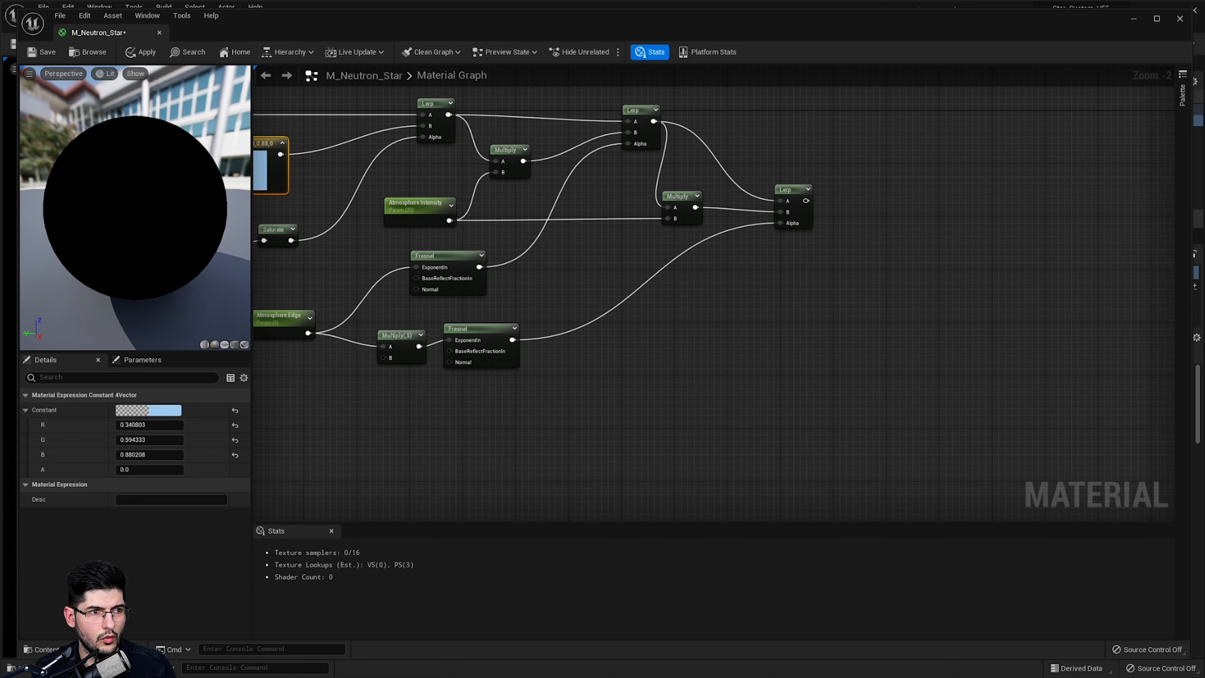
left_click(810, 217)
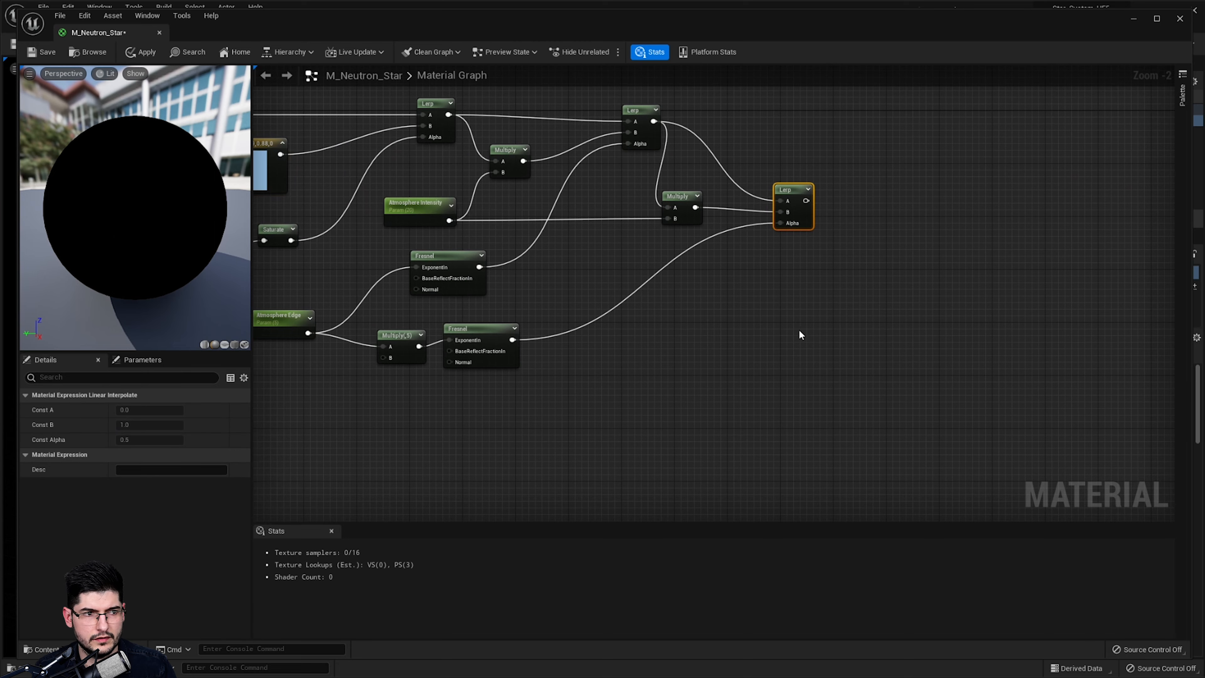
right_click_drag(799, 335, 880, 268)
left_click(925, 221)
right_click_drag(925, 221, 699, 288)
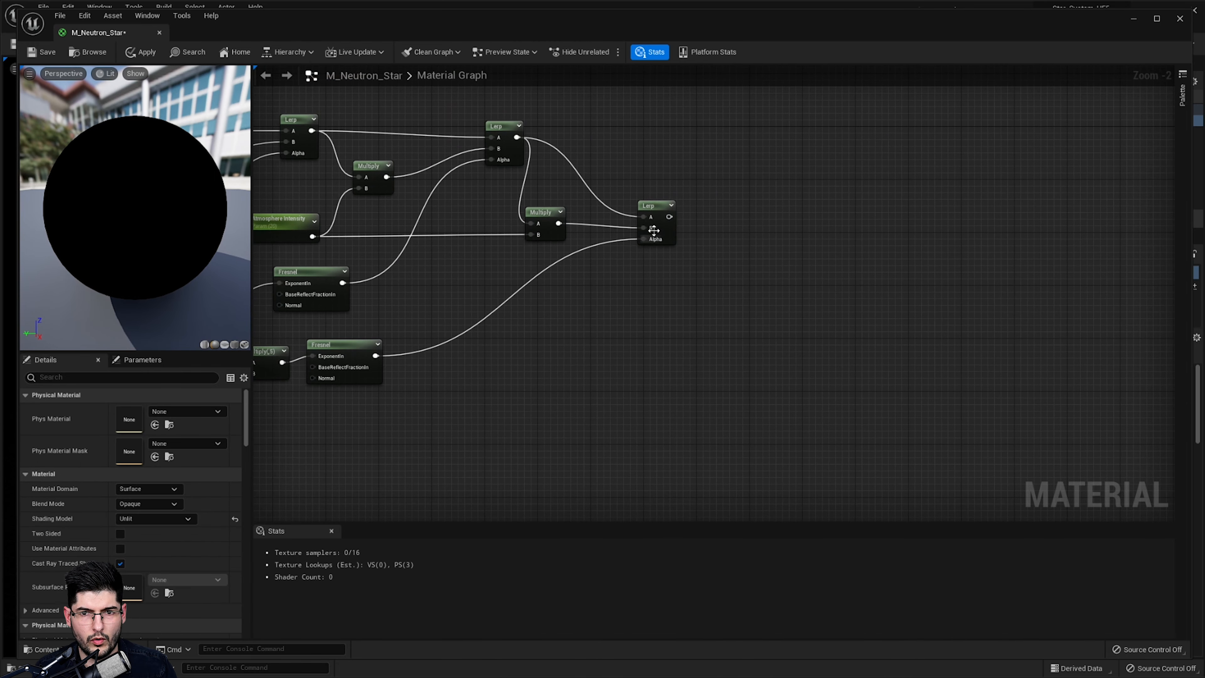
right_click_drag(517, 164, 779, 201)
right_click_drag(932, 232, 699, 238)
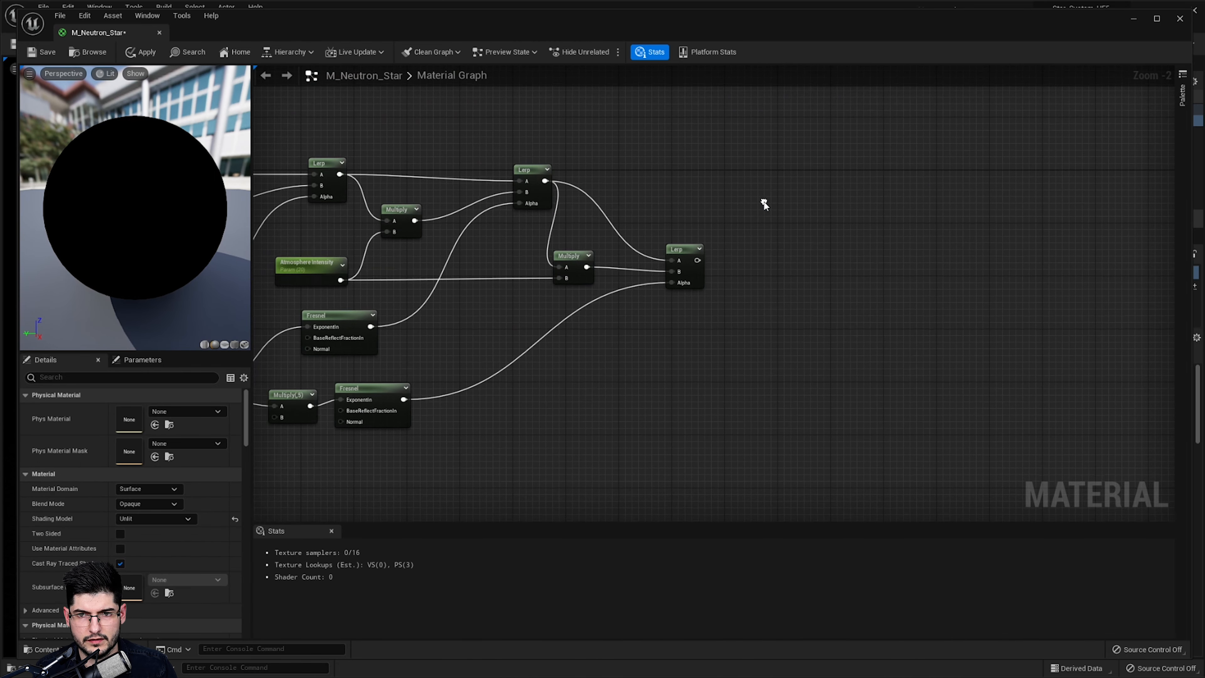
Create an Add node and place it beyond the final Lerp, leaving space between them
right_click(764, 200)
type("add")
key("Return")
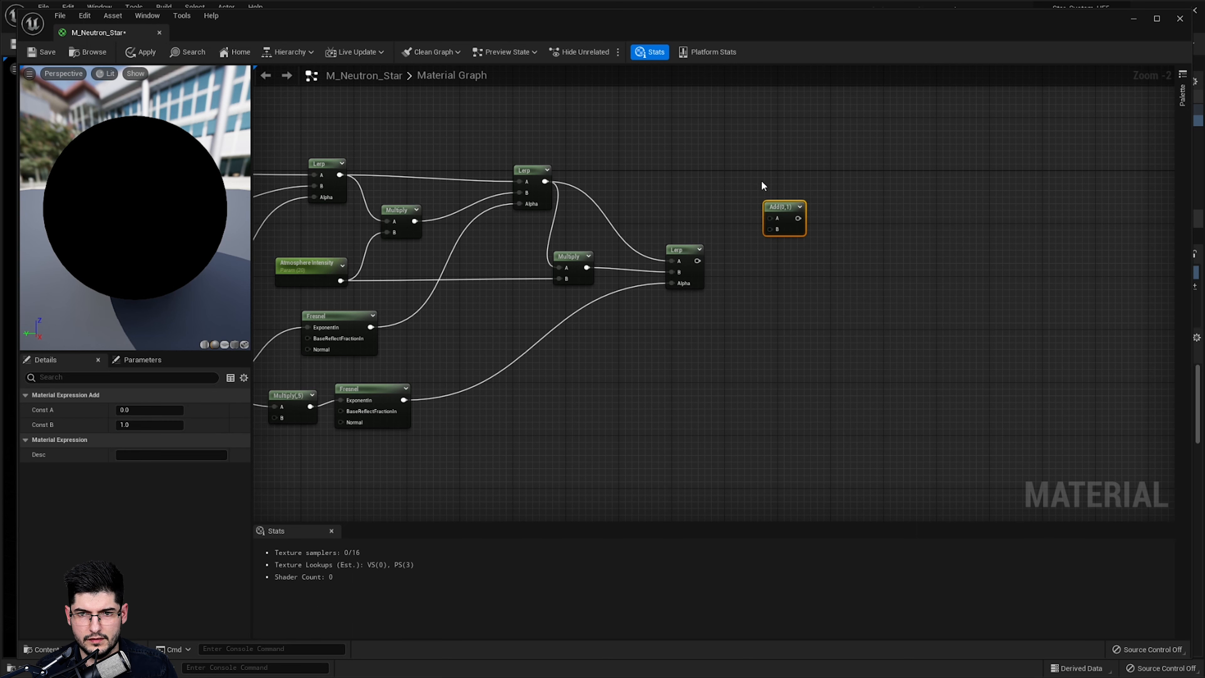
left_click_drag(798, 218, 880, 195)
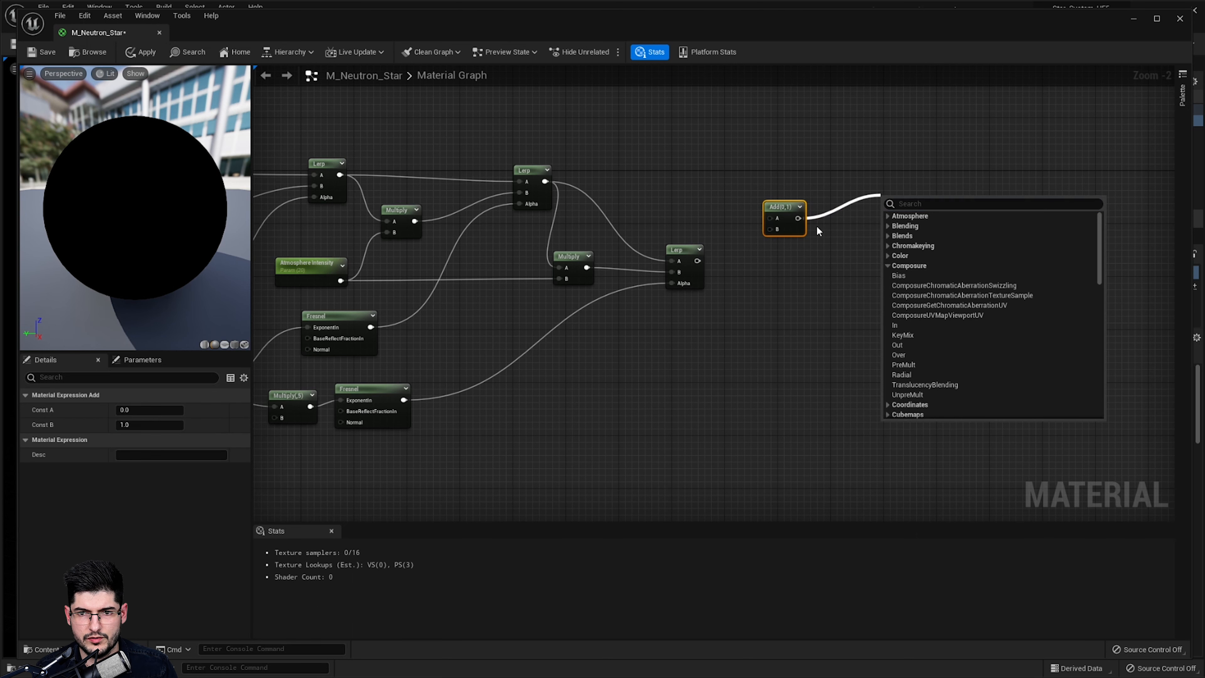
left_click(817, 229)
left_click_drag(802, 224, 871, 224)
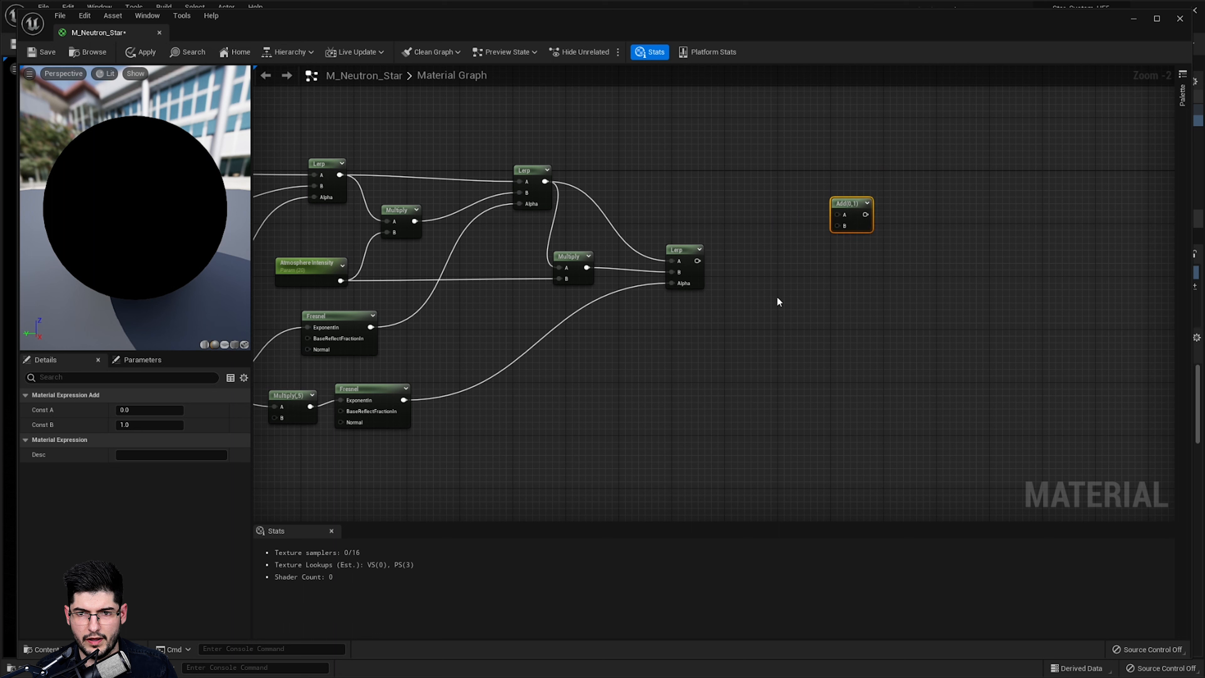
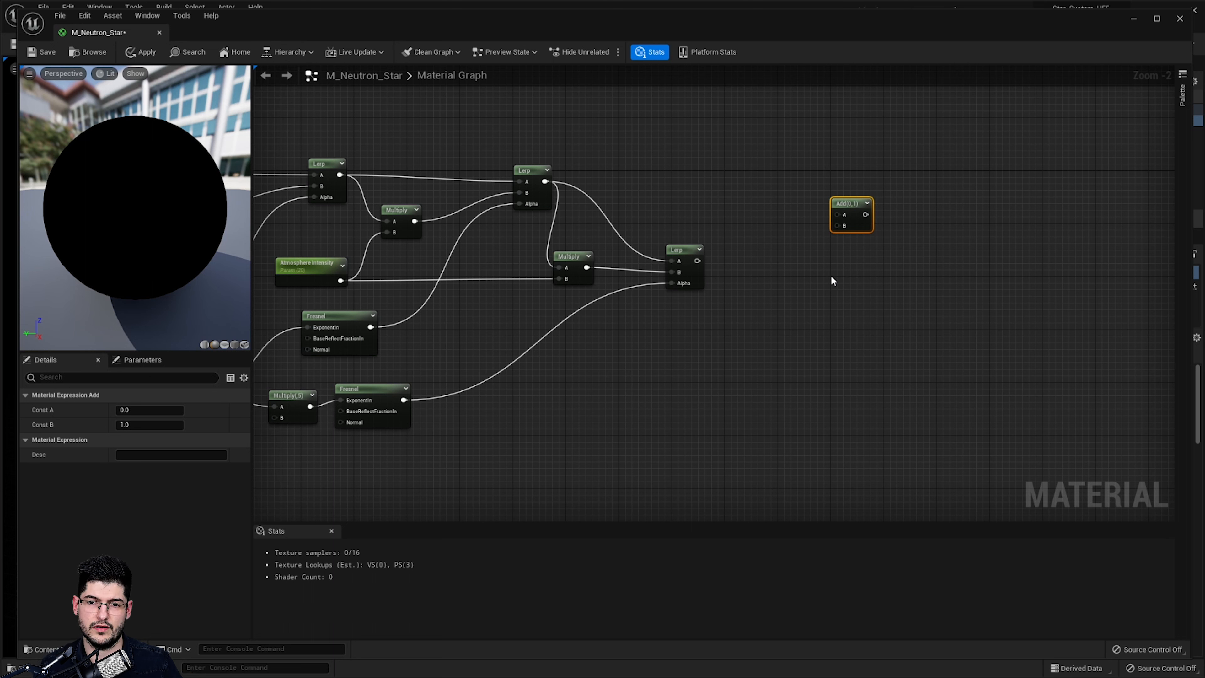
left_click_drag(875, 229, 881, 222)
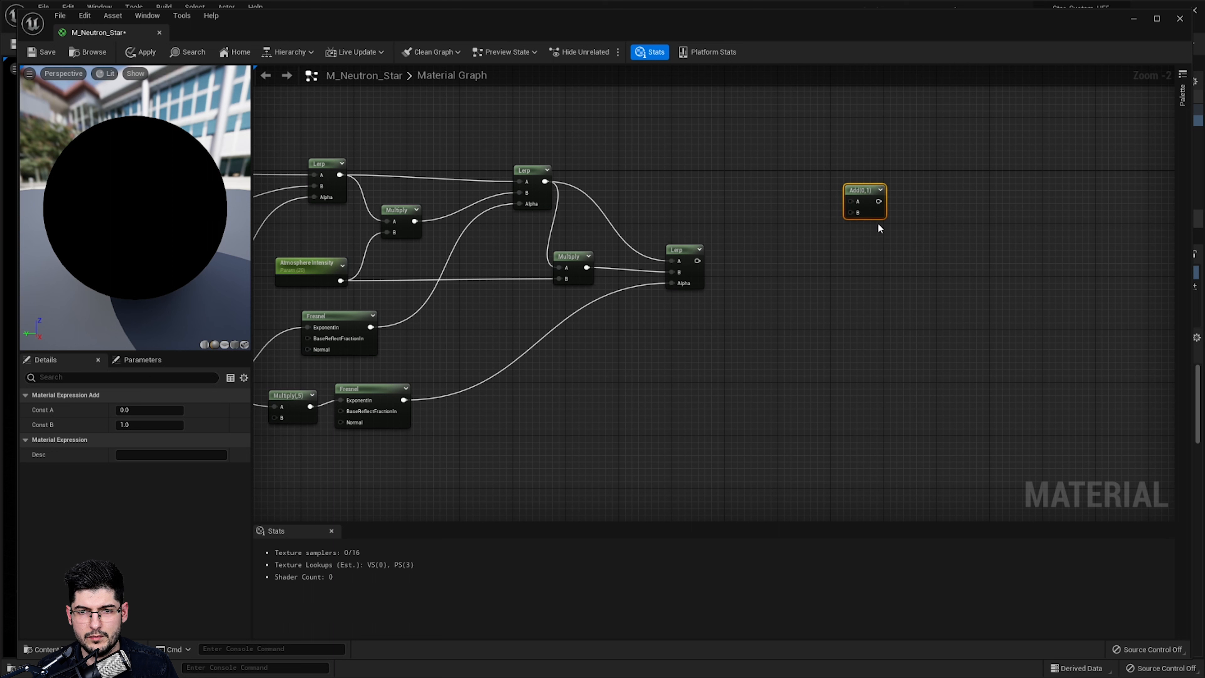
Duplicate the last Multiply node, connect the copy to the Add node's B input, and connect the final Lerp to the Add's A input
left_click(592, 274)
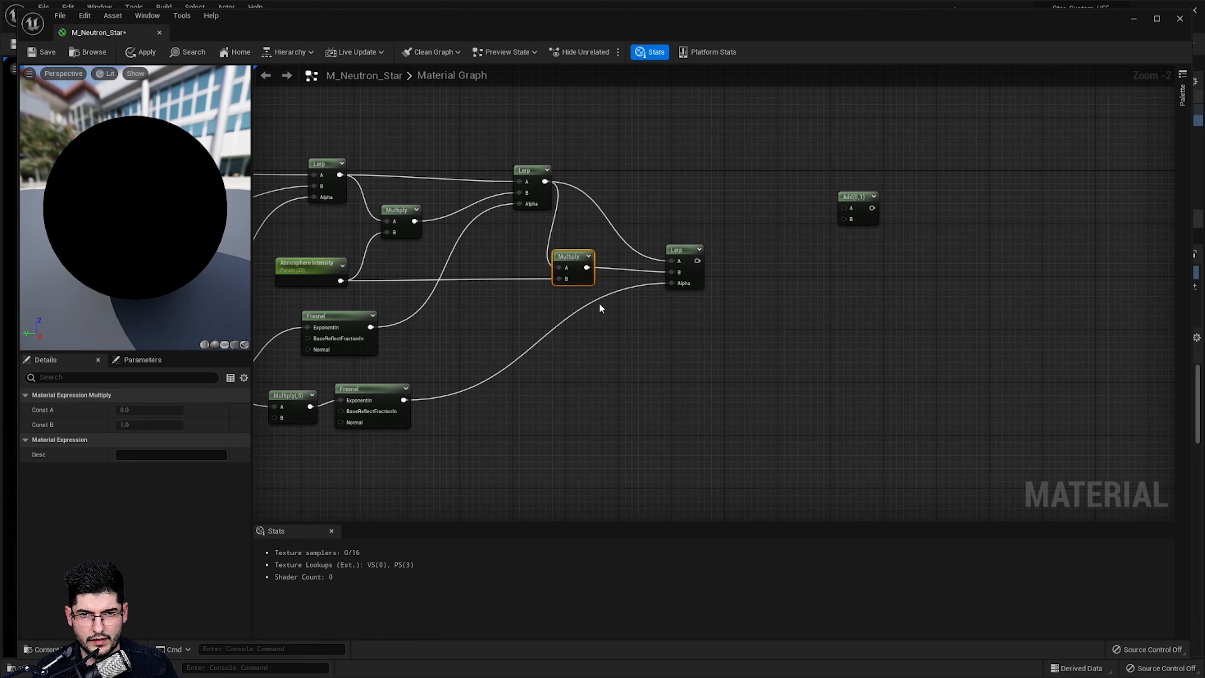
key("ctrl+w")
left_click_drag(616, 314, 848, 220)
left_click_drag(688, 256, 843, 209)
right_click_drag(850, 357, 930, 218)
right_click(966, 268)
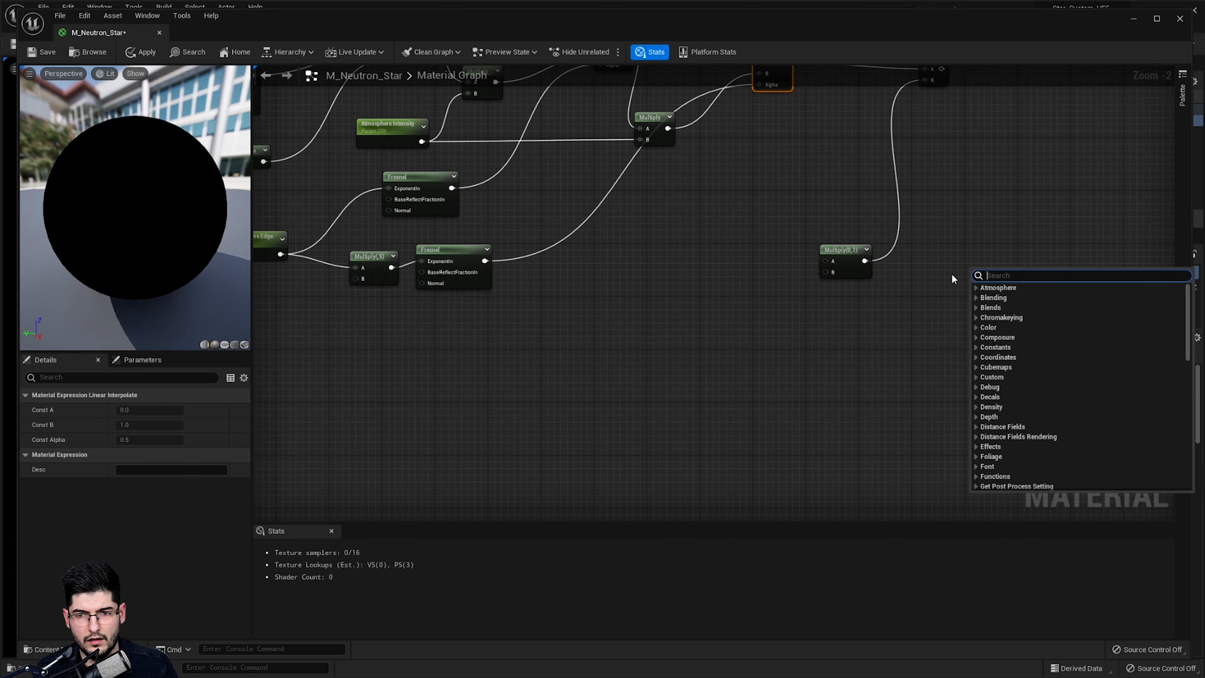
left_click(856, 268)
left_click_drag(857, 269, 877, 283)
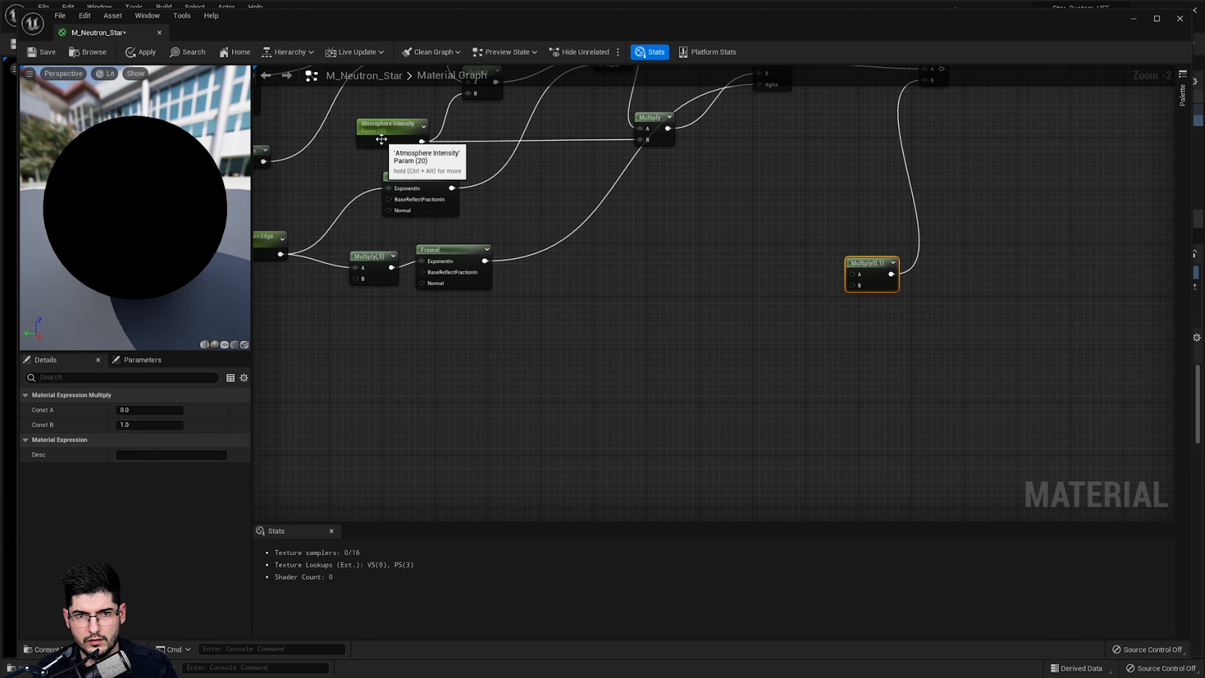
Duplicate the Atmosphere Intensity parameter and place the copy below the new unconnected Multiply node
left_click(394, 132)
key("ctrl+d")
left_click_drag(501, 198, 738, 347)
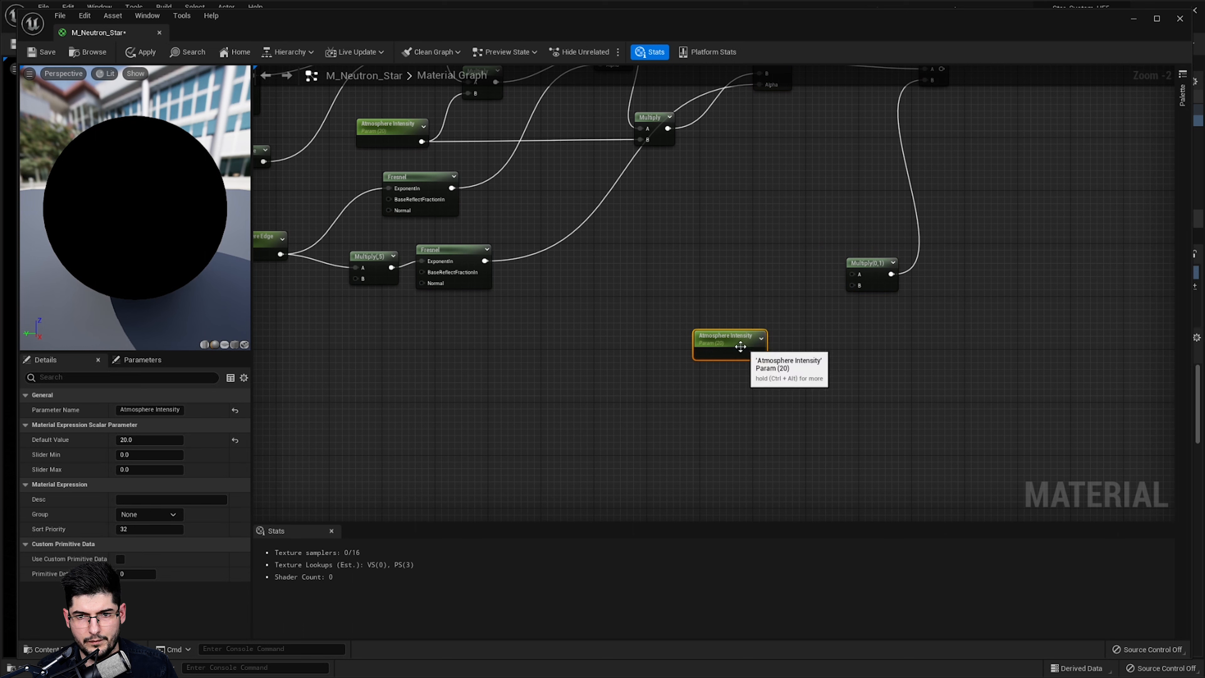
scroll(641, 290, "up", 2)
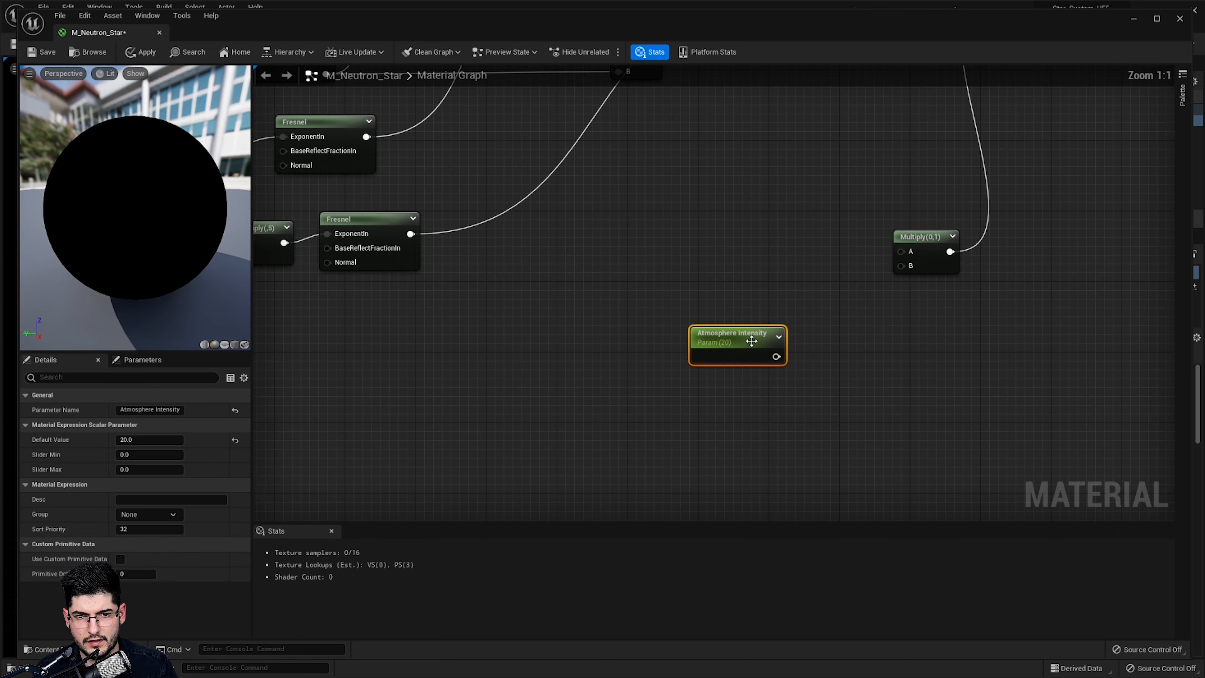
Rename the duplicated Atmosphere Intensity parameter to Atmos_Haze_intensity
left_click(158, 411)
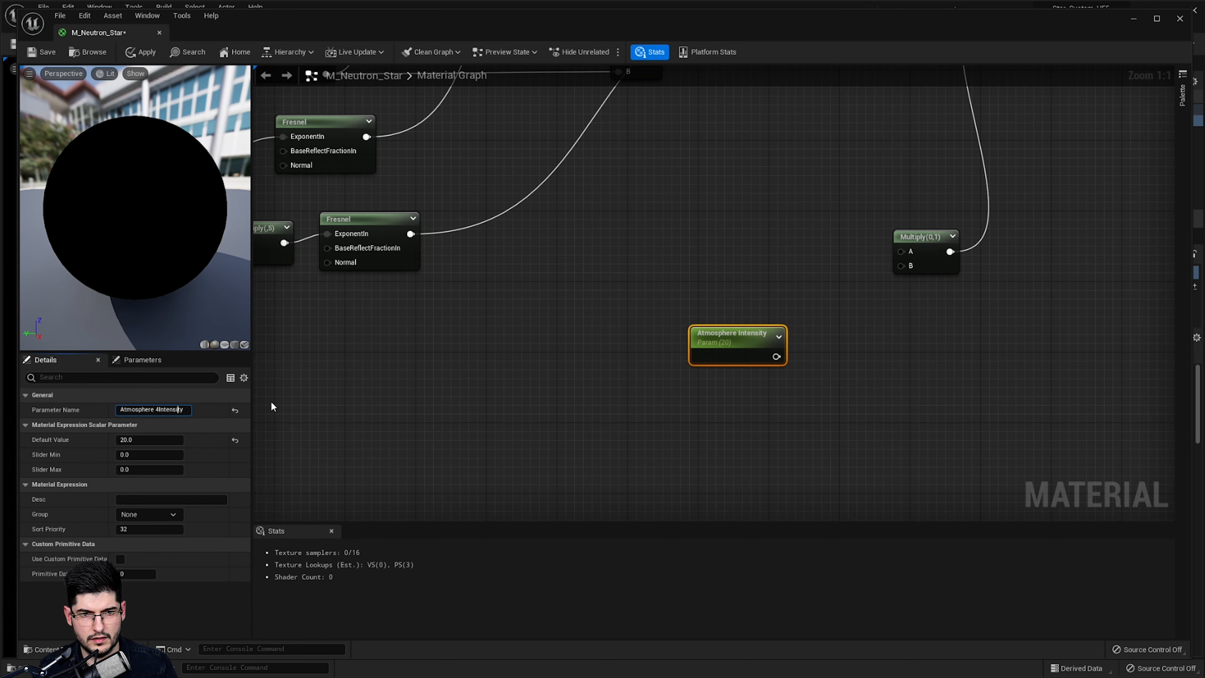
key("BackSpace")
key("BackSpace")
key("BackSpace")
key("BackSpace")
key("BackSpace")
key("BackSpace")
key("BackSpace")
key("BackSpace")
key("BackSpace")
key("BackSpace")
key("BackSpace")
key("BackSpace")
key("BackSpace")
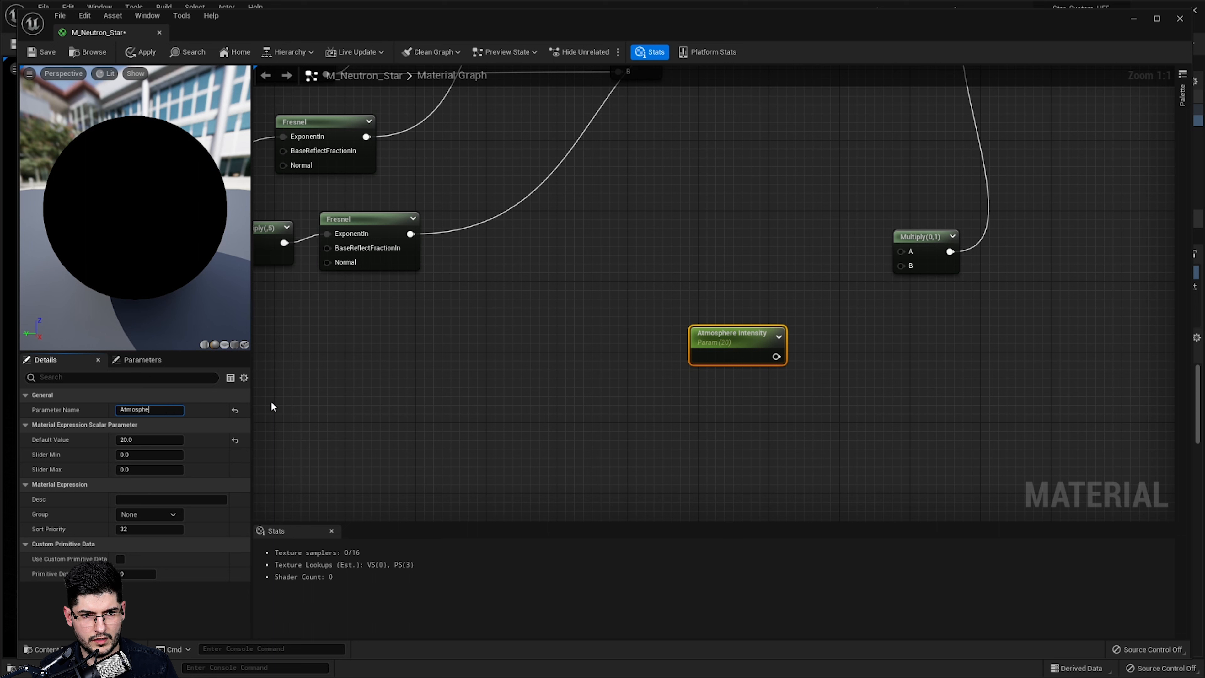
key("BackSpace")
key("BackSpace")
key("BackSpace")
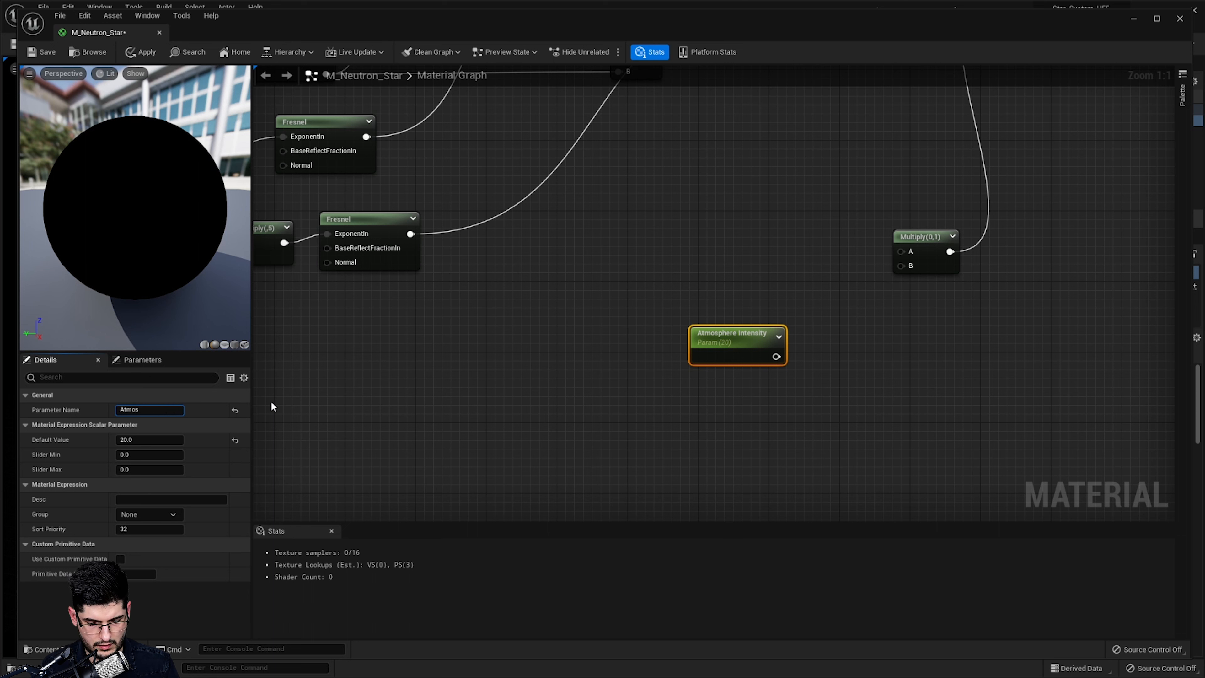
type("_Haze_intensity")
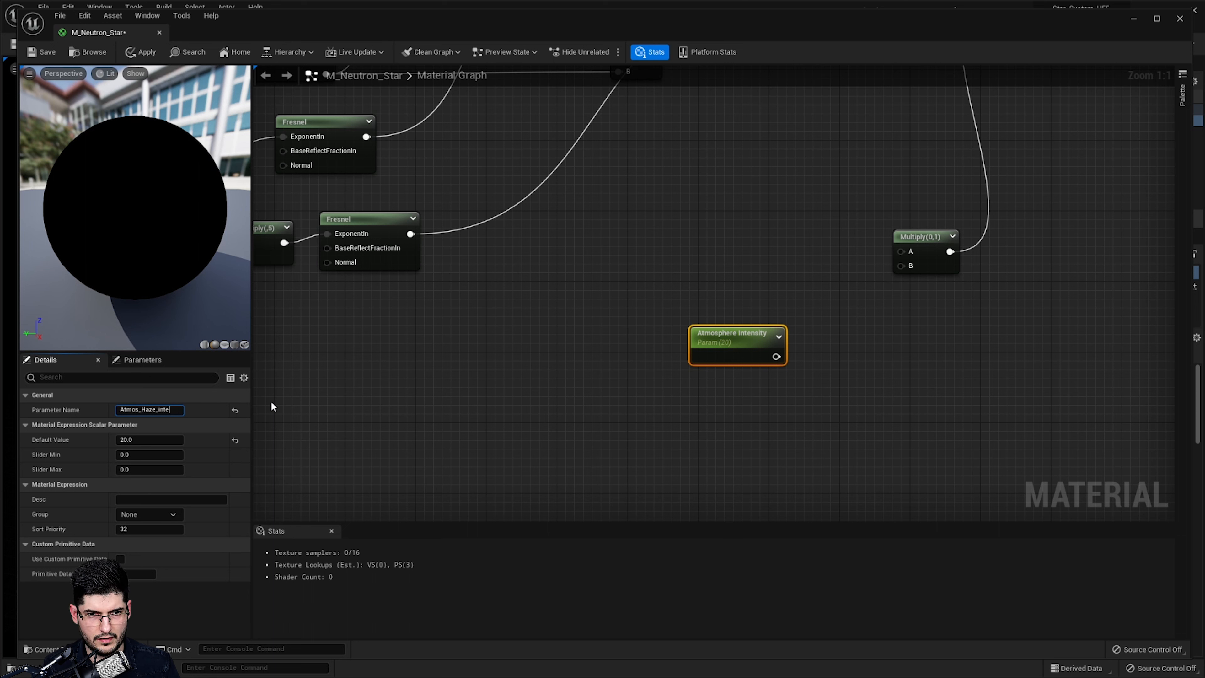
key("Return")
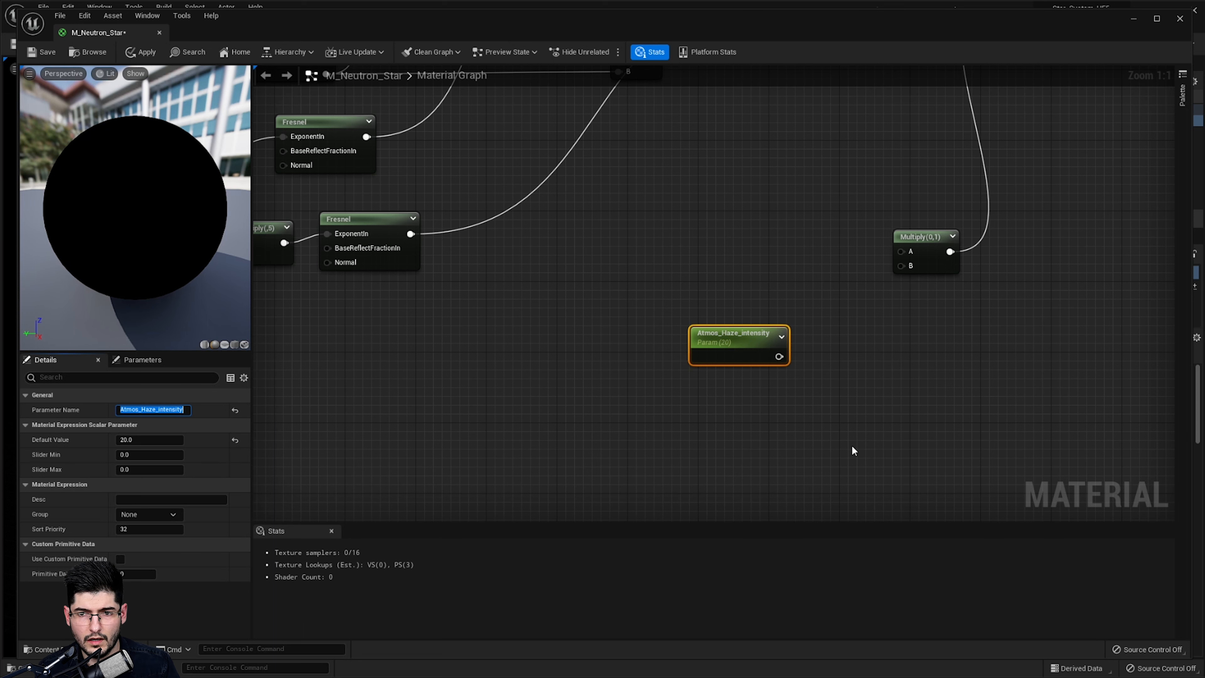
Connect Atmos_Haze_intensity to the B input of the Multiply feeding the Add node
left_click_drag(780, 356, 901, 266)
right_click_drag(684, 267, 660, 258)
left_click(997, 225)
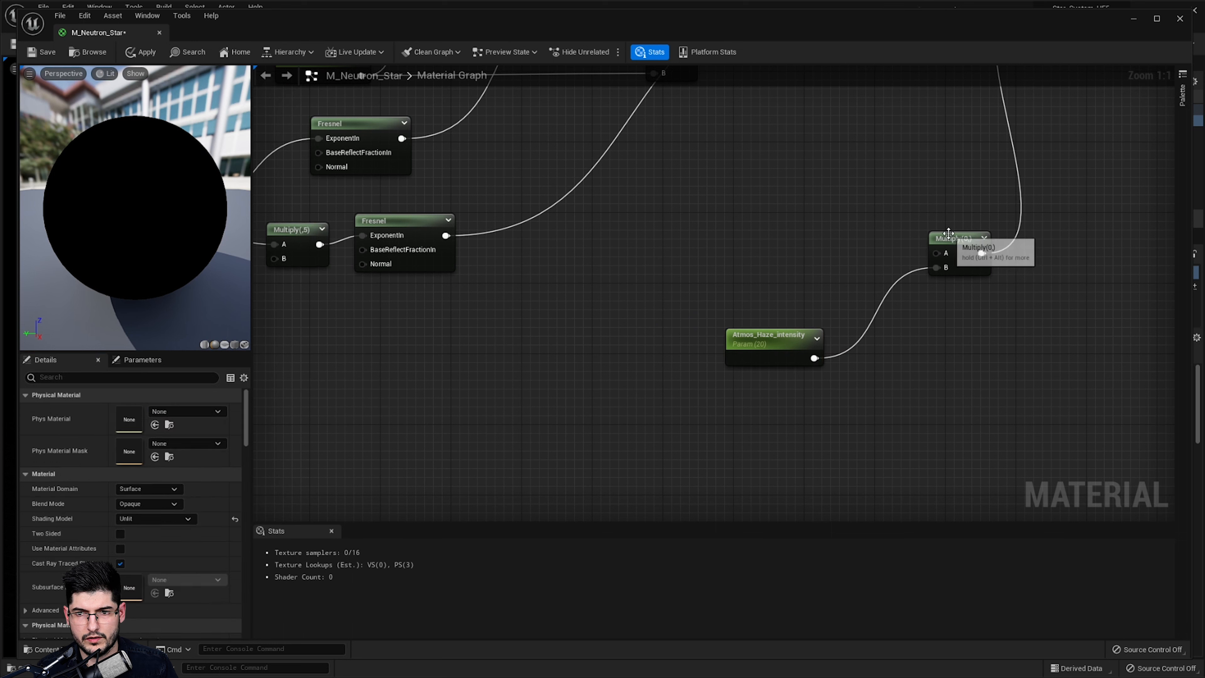
Duplicate the Multiply fed by Atmos_Haze_intensity and connect the copy's output to the original's A input
left_click(952, 237)
key("ctrl+d")
left_click_drag(1022, 279, 935, 253)
right_click_drag(683, 304, 811, 302)
left_click(729, 335)
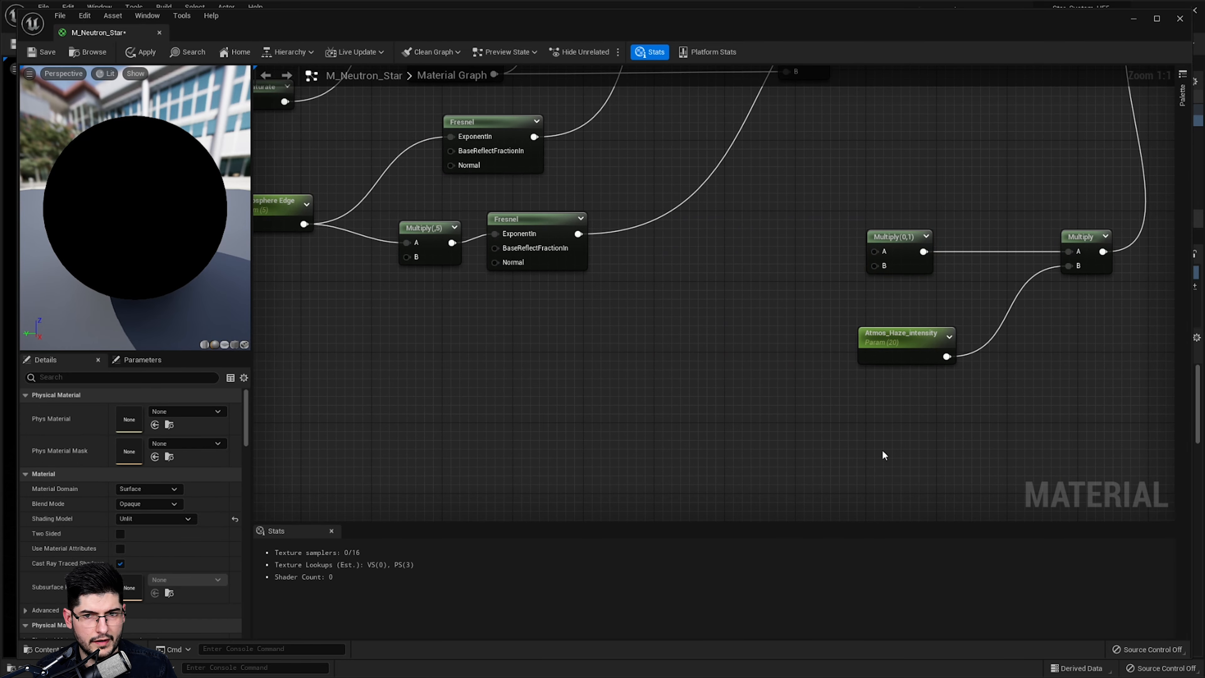
Duplicate the lower Fresnel node, connect the copy to the new Multiply's A input, and reposition the Fresnel copy
left_click(565, 252)
key("ctrl+d")
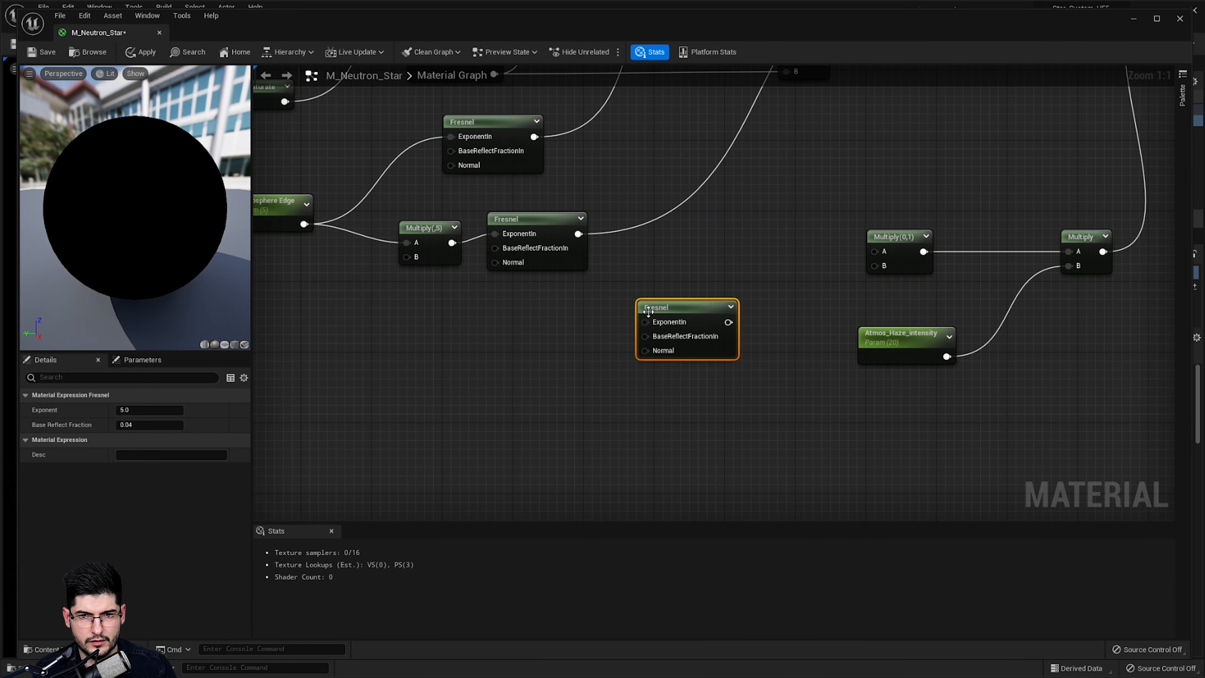
left_click_drag(717, 307, 879, 256)
left_click_drag(754, 266, 783, 277)
left_click(607, 347)
Duplicate the Atmosphere Edge parameter and place the copy just before the new Fresnel node
right_click_drag(467, 316, 594, 353)
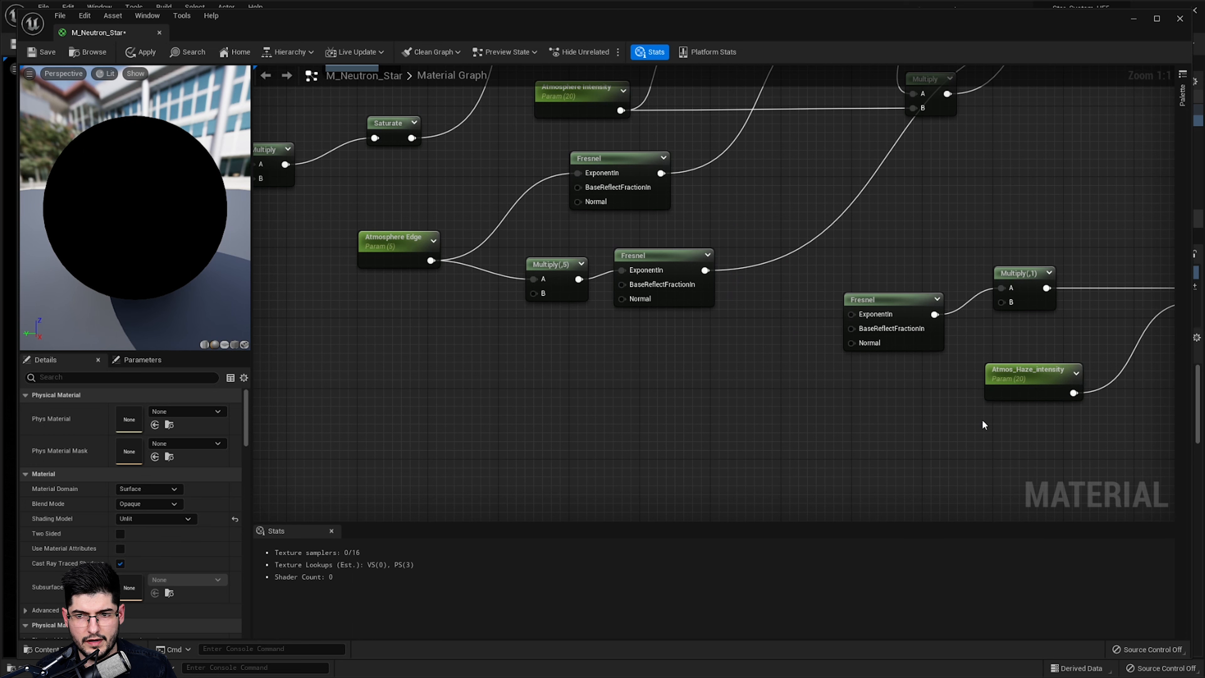
left_click(398, 244)
key("ctrl+d")
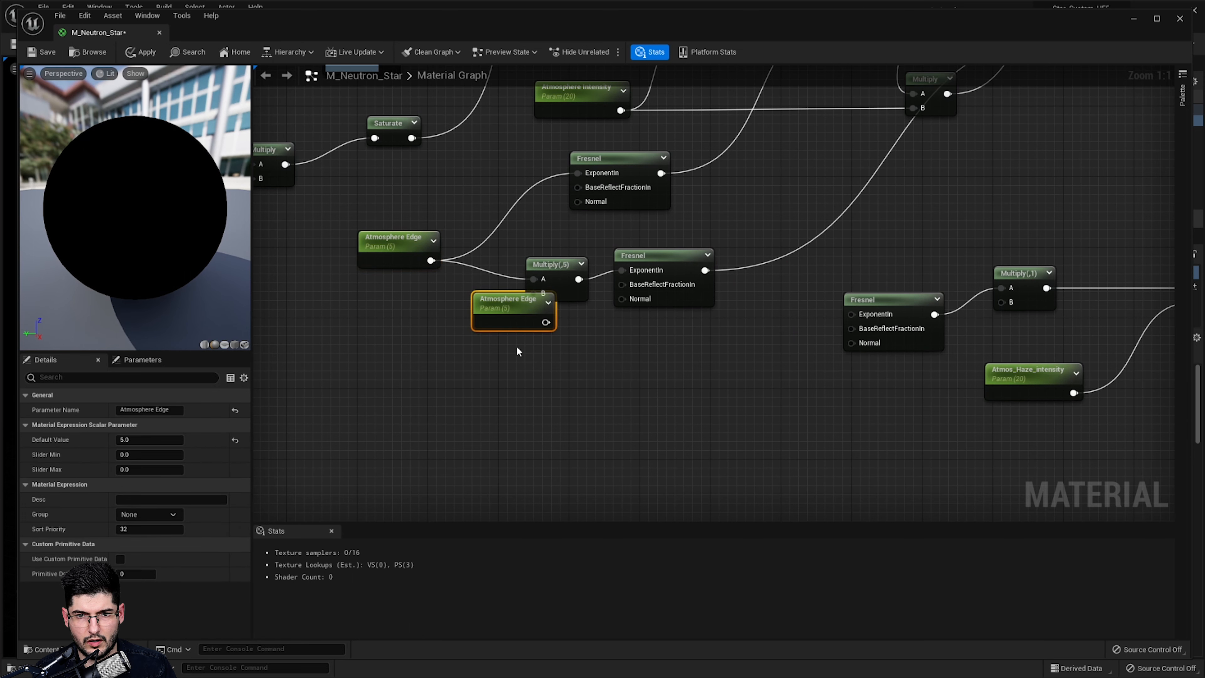
left_click_drag(499, 306, 713, 378)
Set the default value of Atmos_Haze_intensity to 5
left_click(1031, 378)
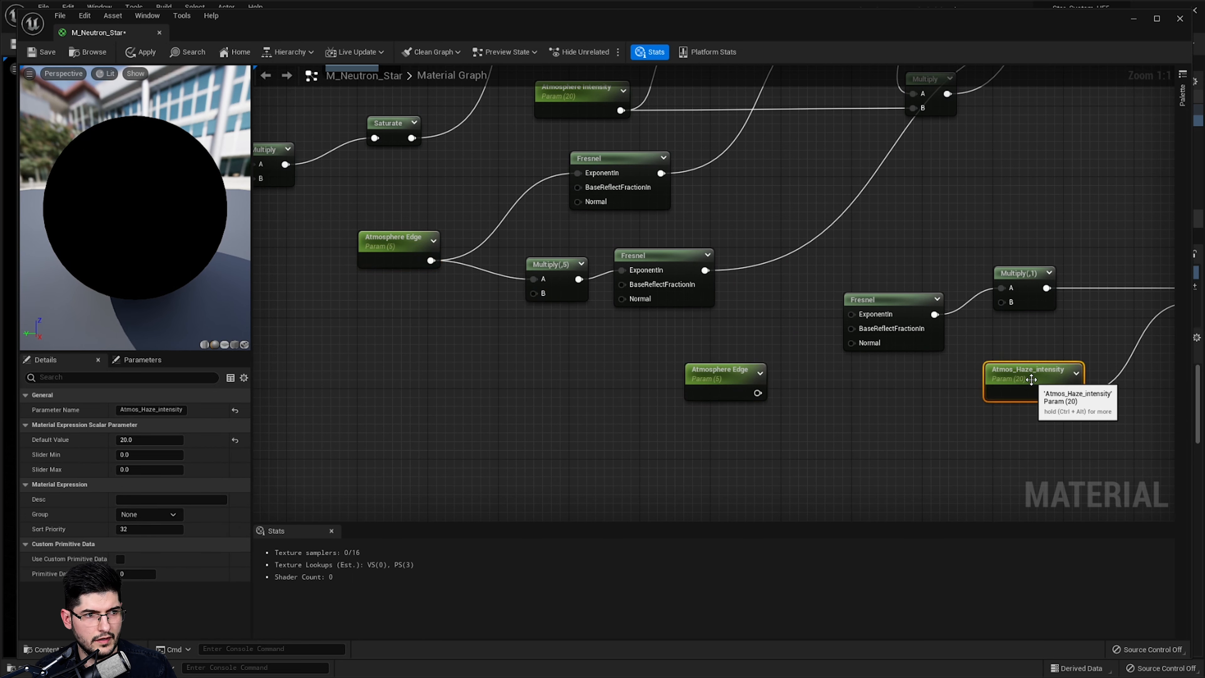
right_click_drag(1031, 379, 970, 379)
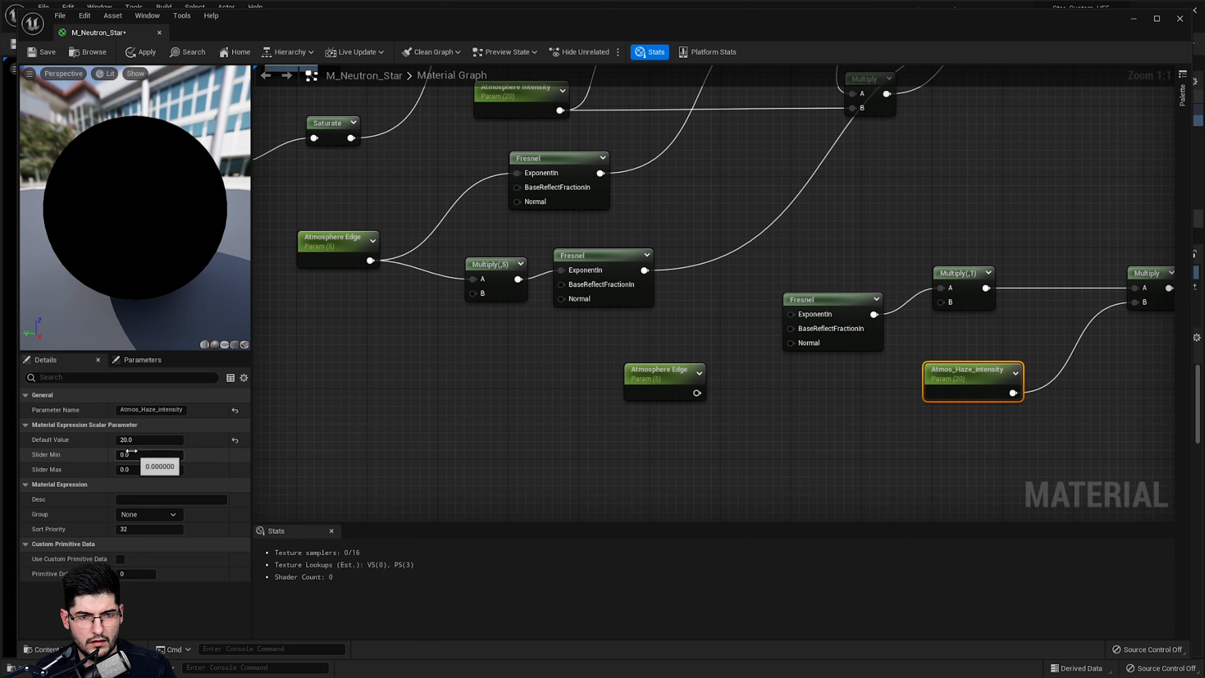
left_click(157, 440)
type("5")
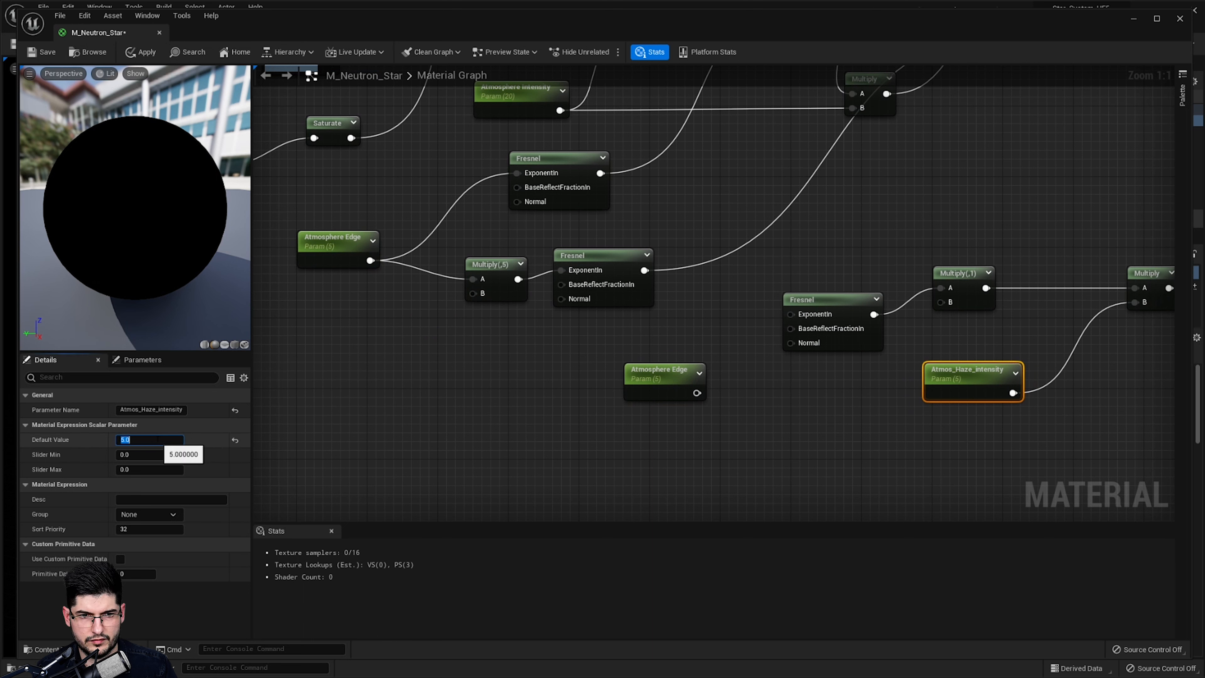
Set the default value of the duplicated Atmosphere Edge parameter to 3
left_click(633, 386)
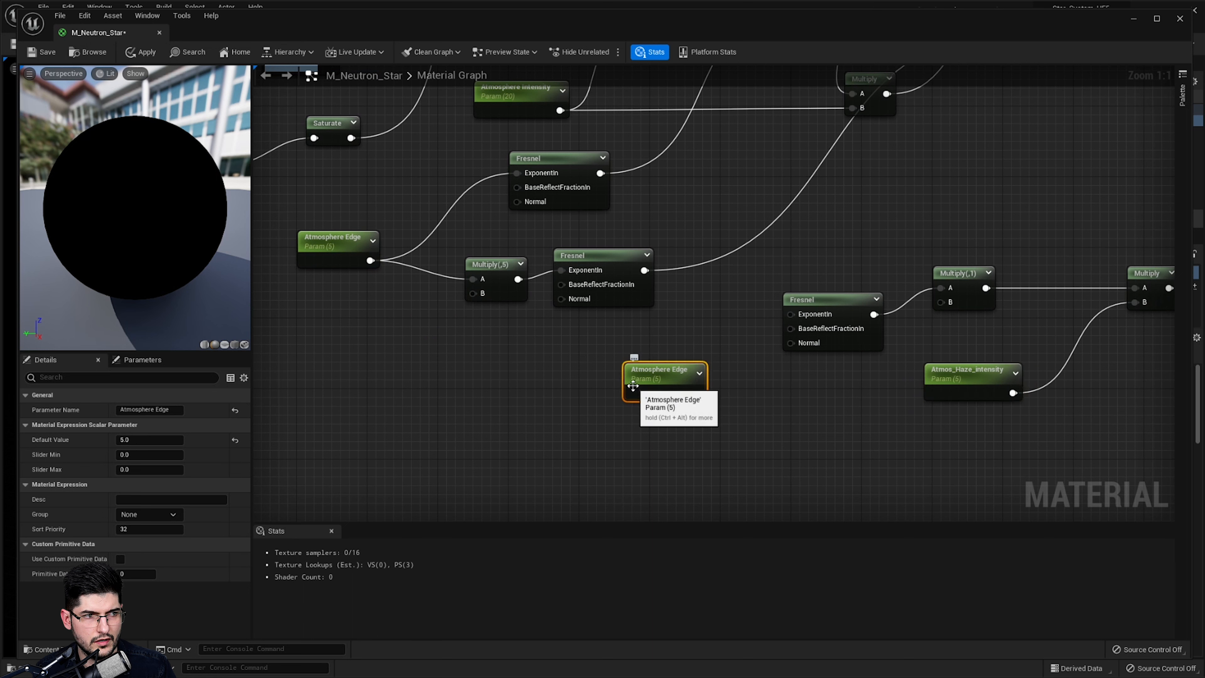
left_click(150, 440)
type("3")
key("Return")
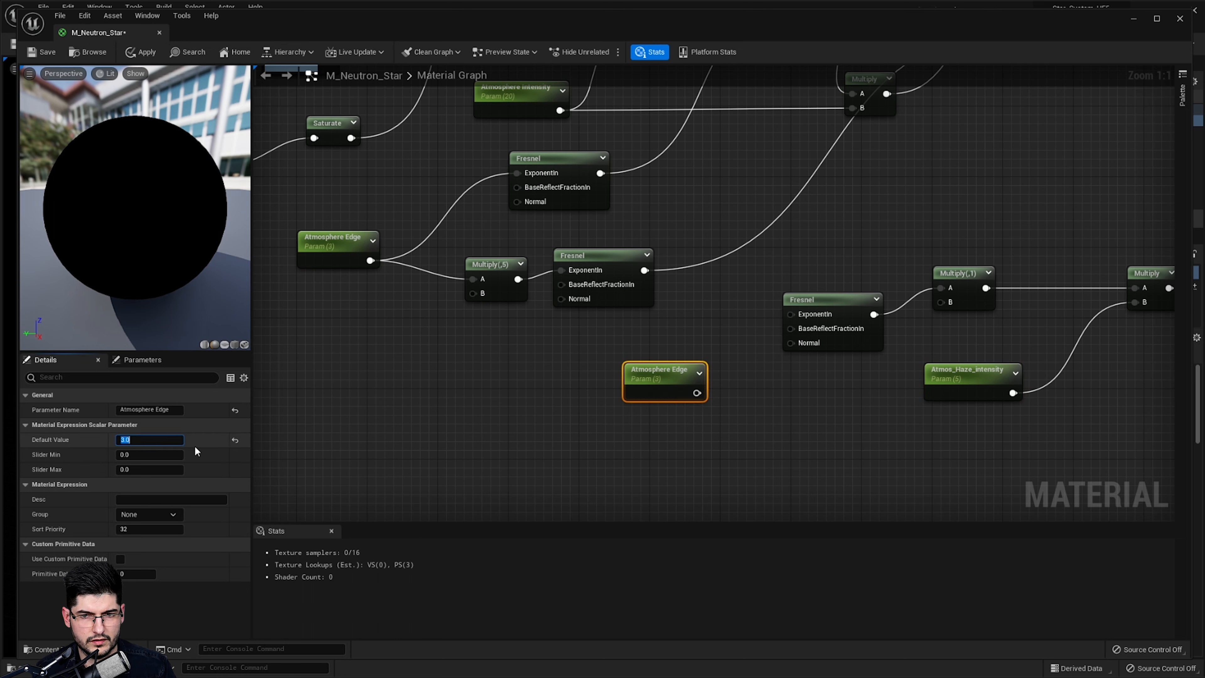
Connect the duplicated Atmosphere Edge parameter to the new Fresnel's ExponentIn and set its default value to 5
left_click_drag(697, 392, 799, 317)
right_click_drag(541, 375, 602, 378)
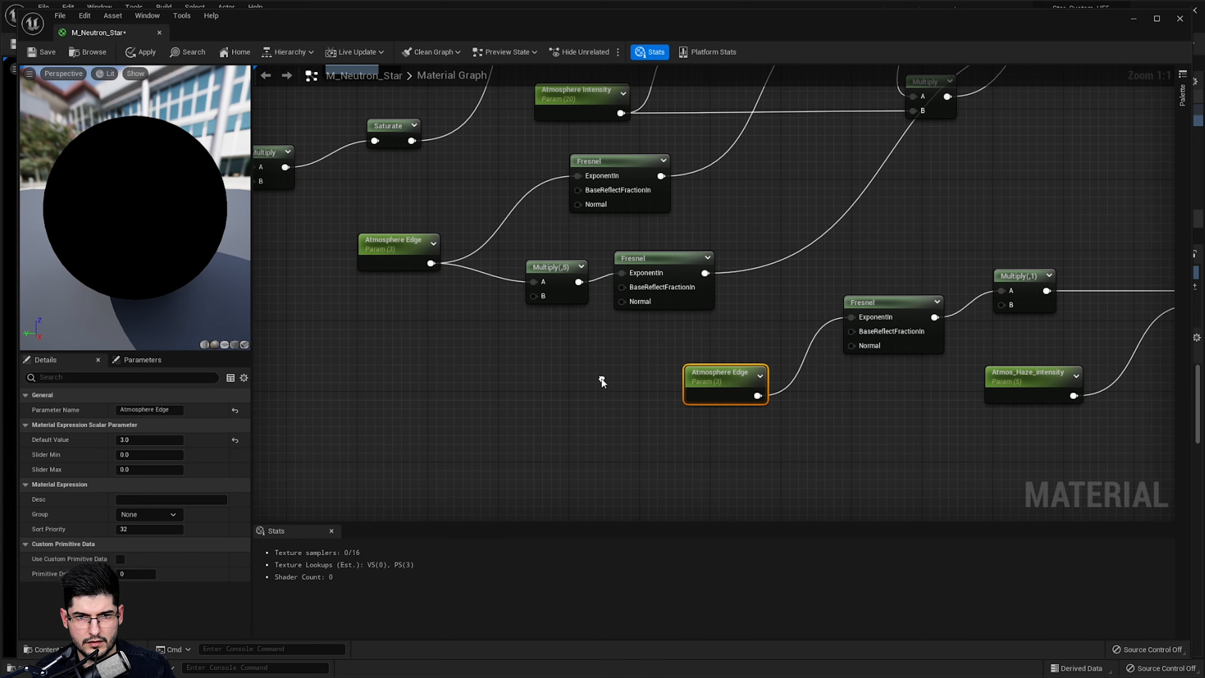
left_click(156, 439)
type("5")
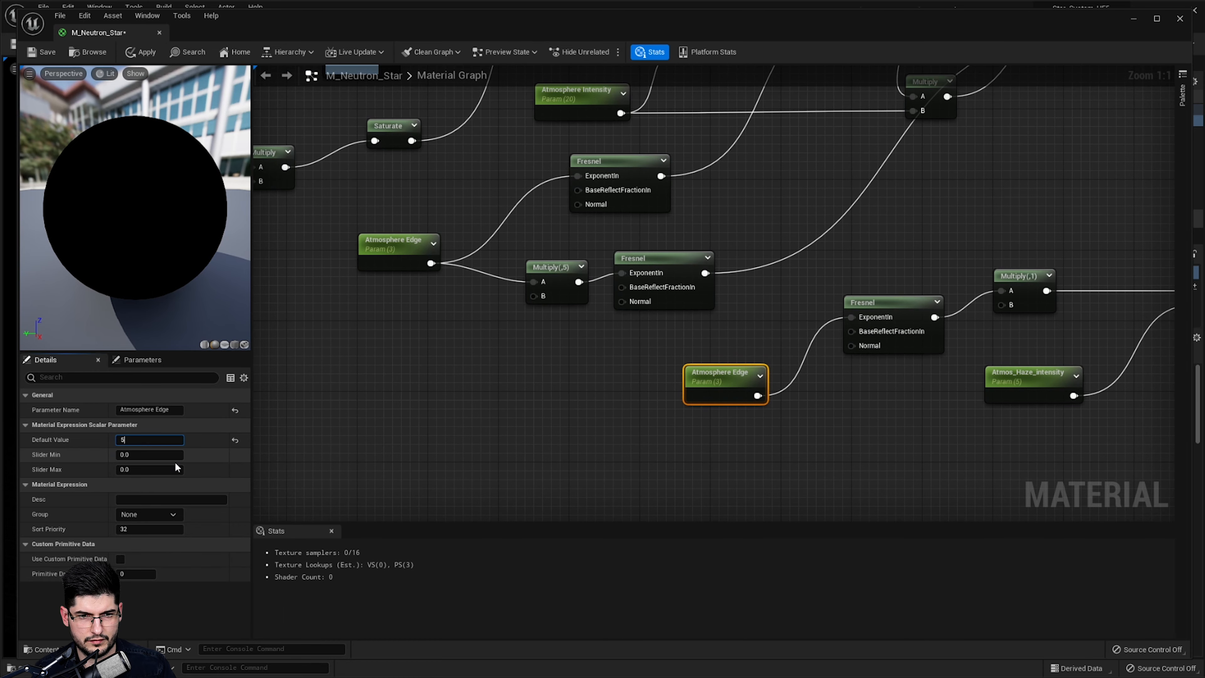
key("Return")
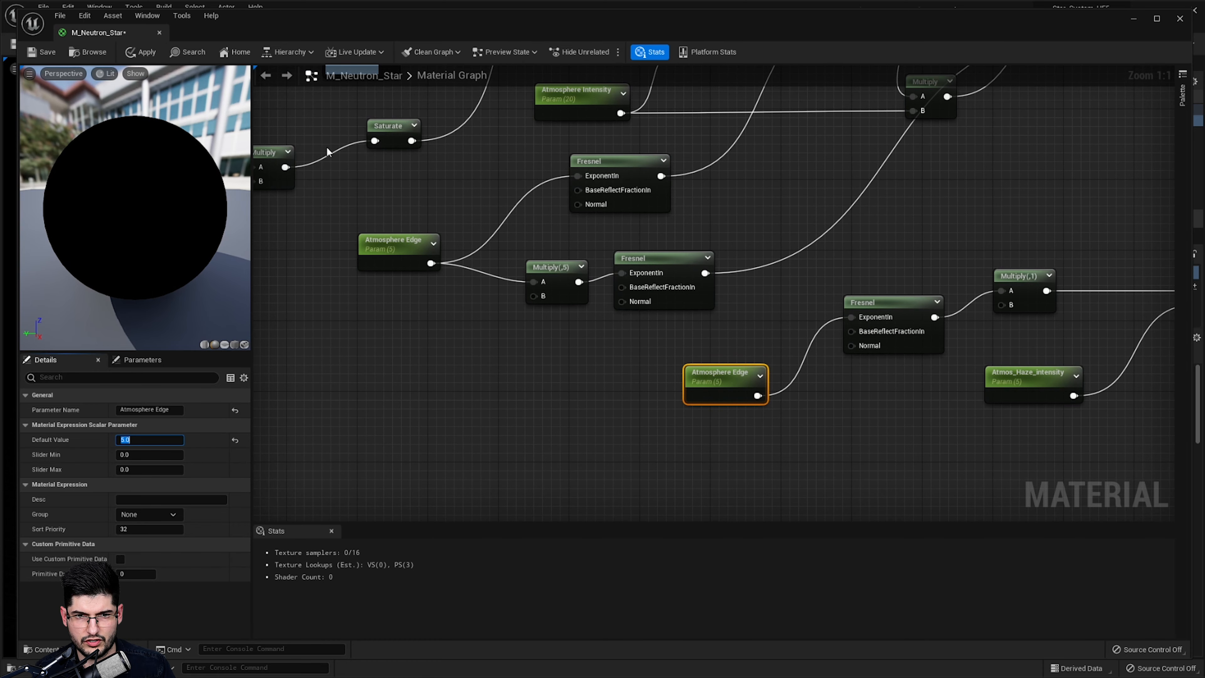
Rename the duplicated Atmosphere Edge parameter to Atmos_Haze_Edge and set its default value to 3
left_click(134, 408)
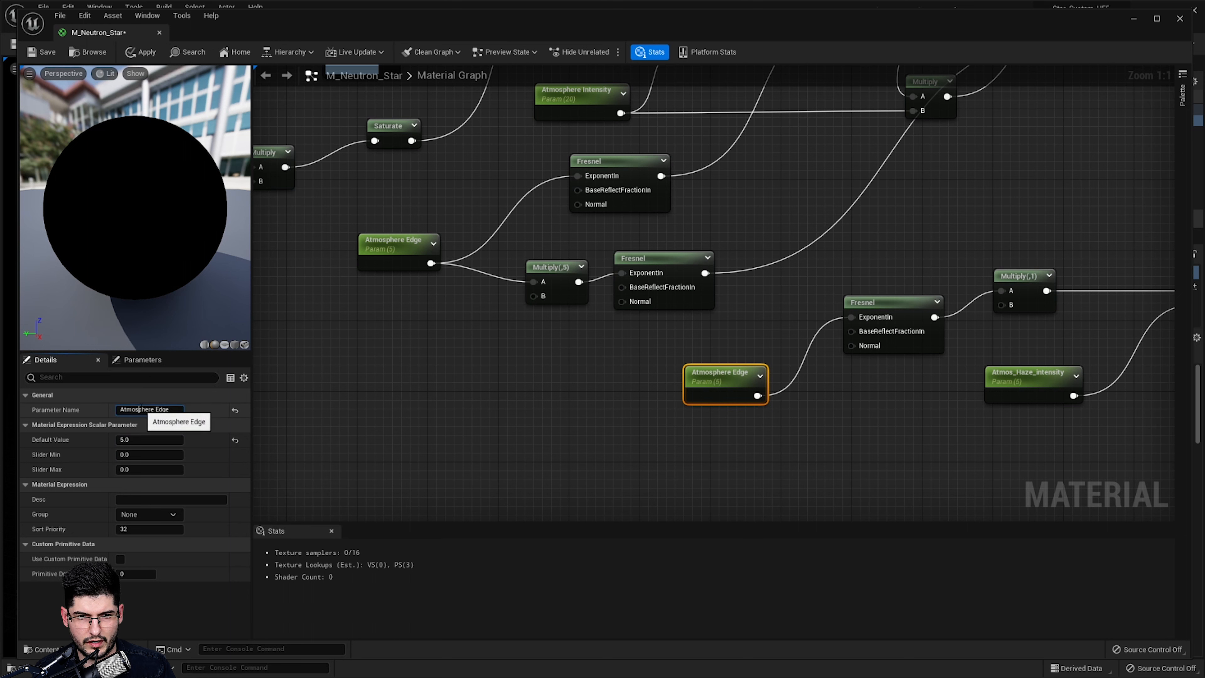
type("Atm")
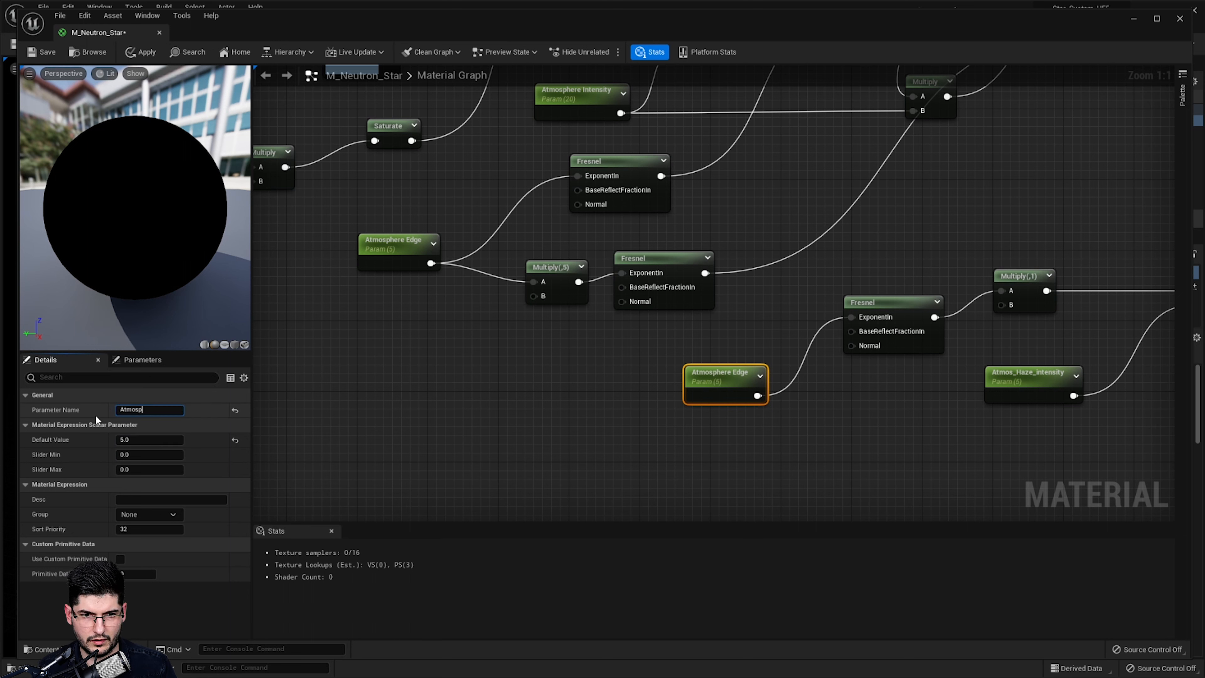
type("os_H")
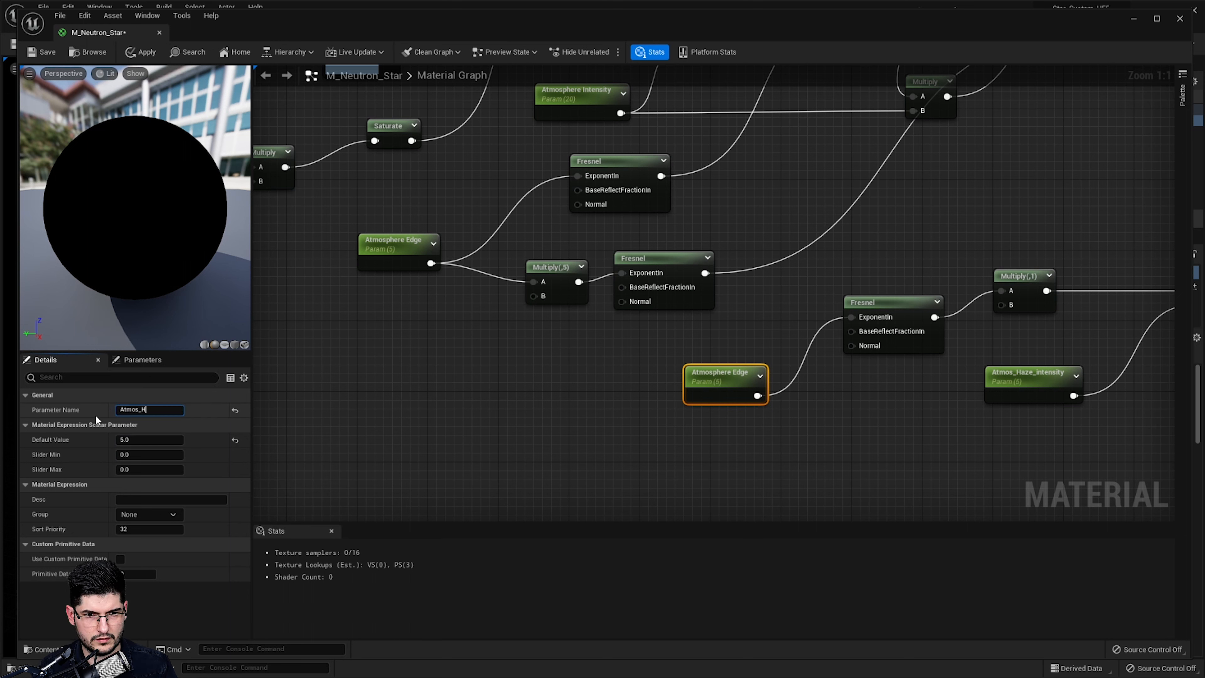
type("aze_Edge")
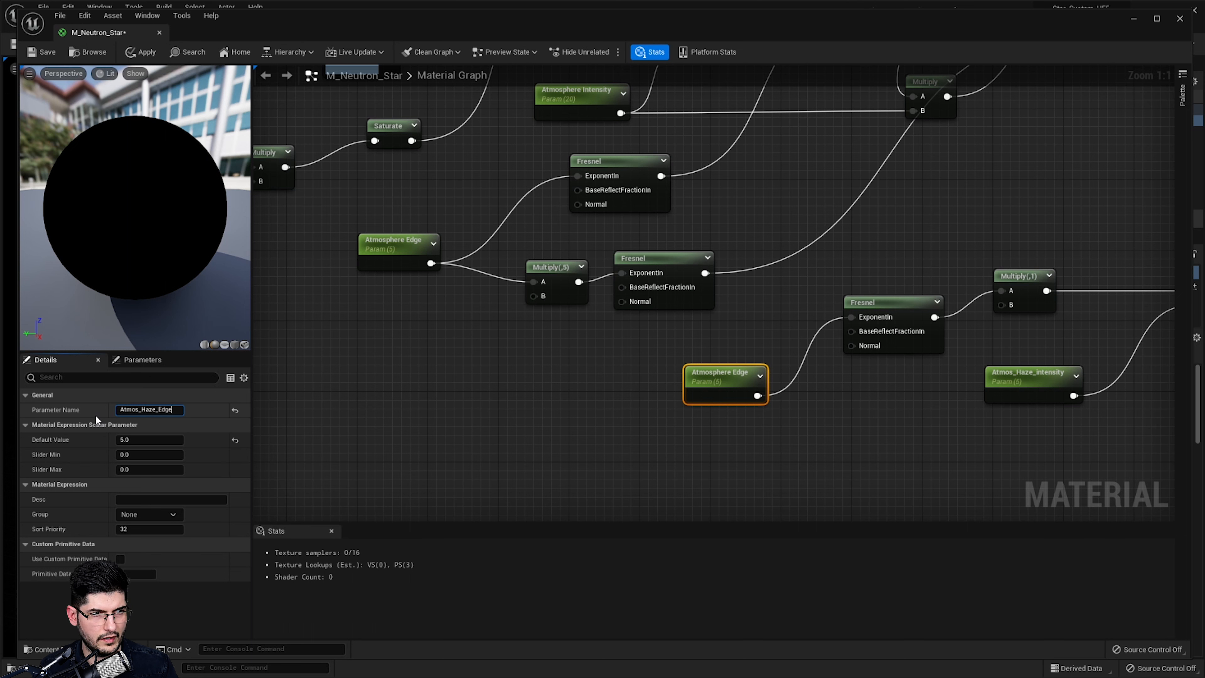
key("Return")
left_click(174, 439)
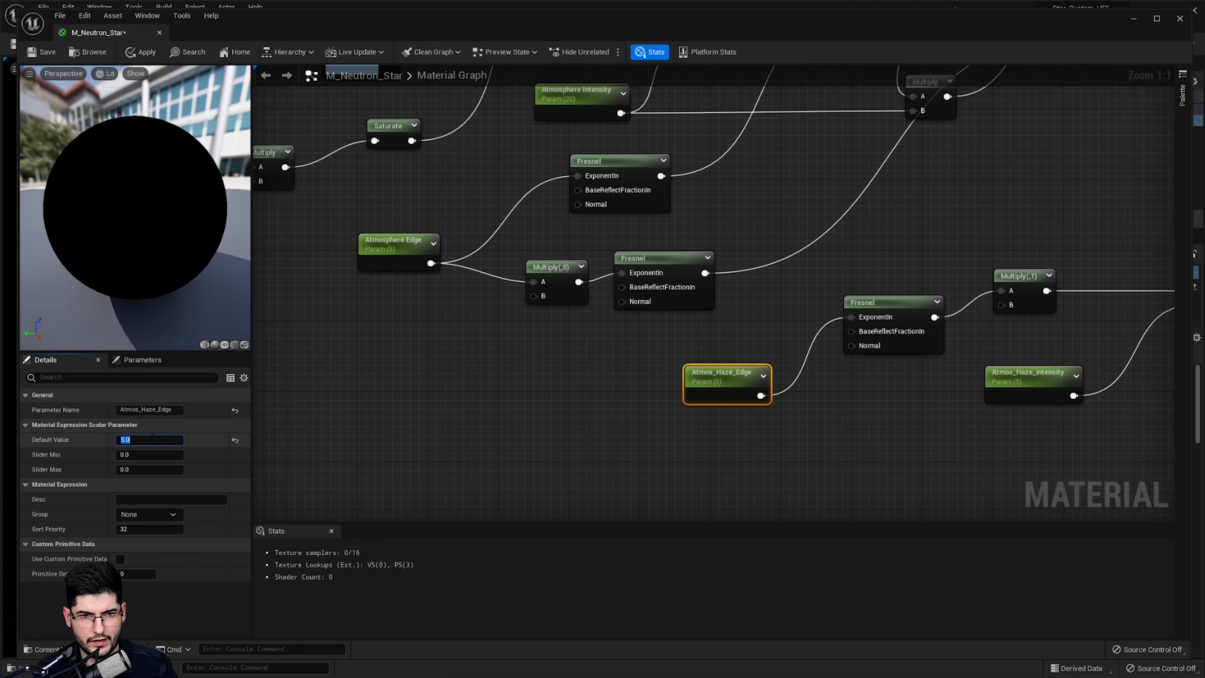
type("3")
key("Return")
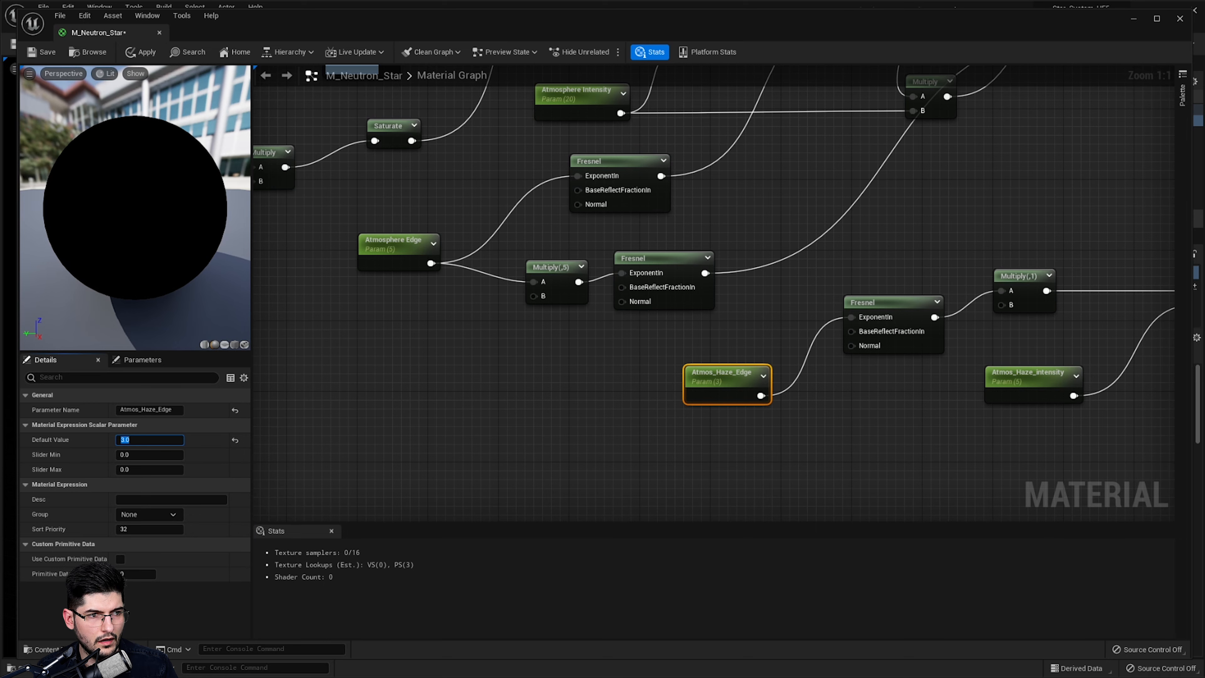
Nudge the Multiply after the new Fresnel, create a Constant3Vector below that Fresnel, and connect it to the Multiply's B input
right_click_drag(942, 365, 736, 350)
left_click(830, 297)
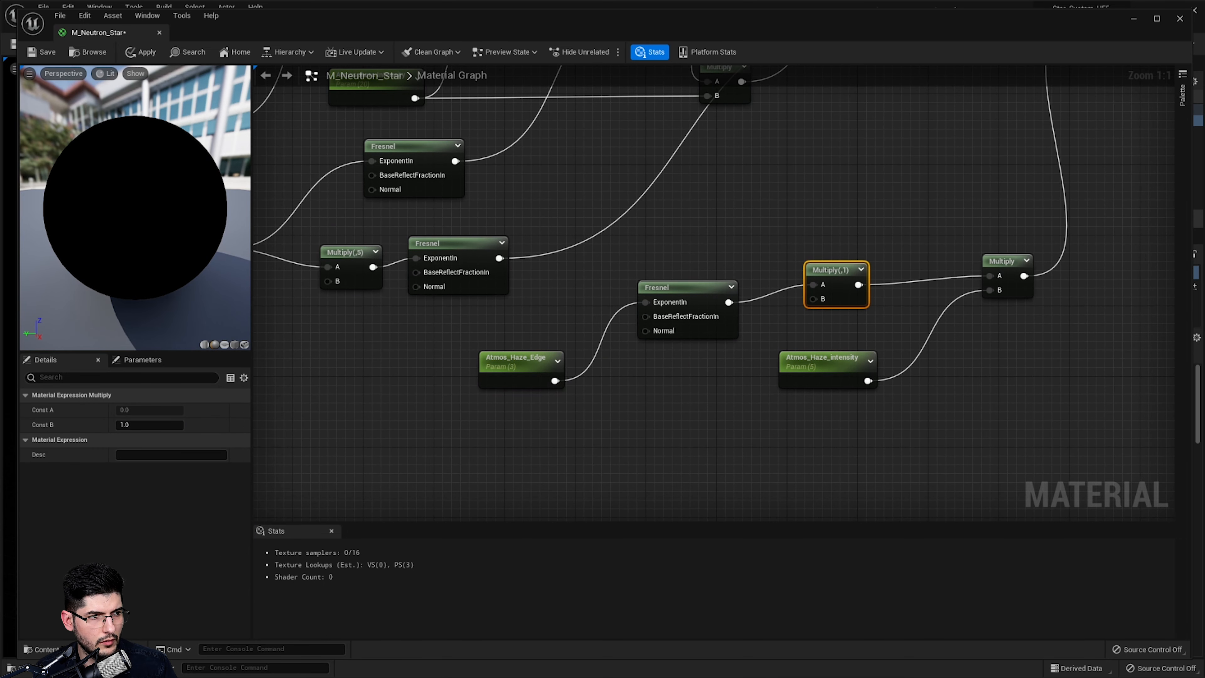
left_click(672, 402)
right_click_drag(673, 403, 630, 379)
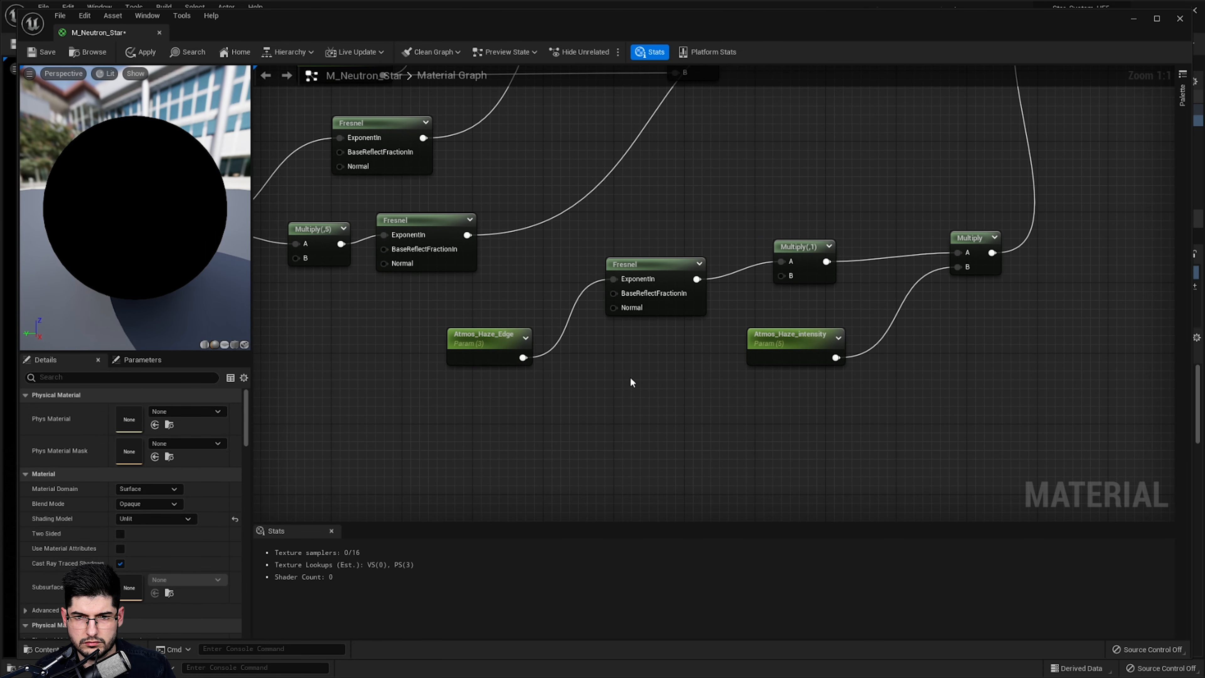
key("3")
left_click(627, 351)
left_click_drag(659, 388, 781, 276)
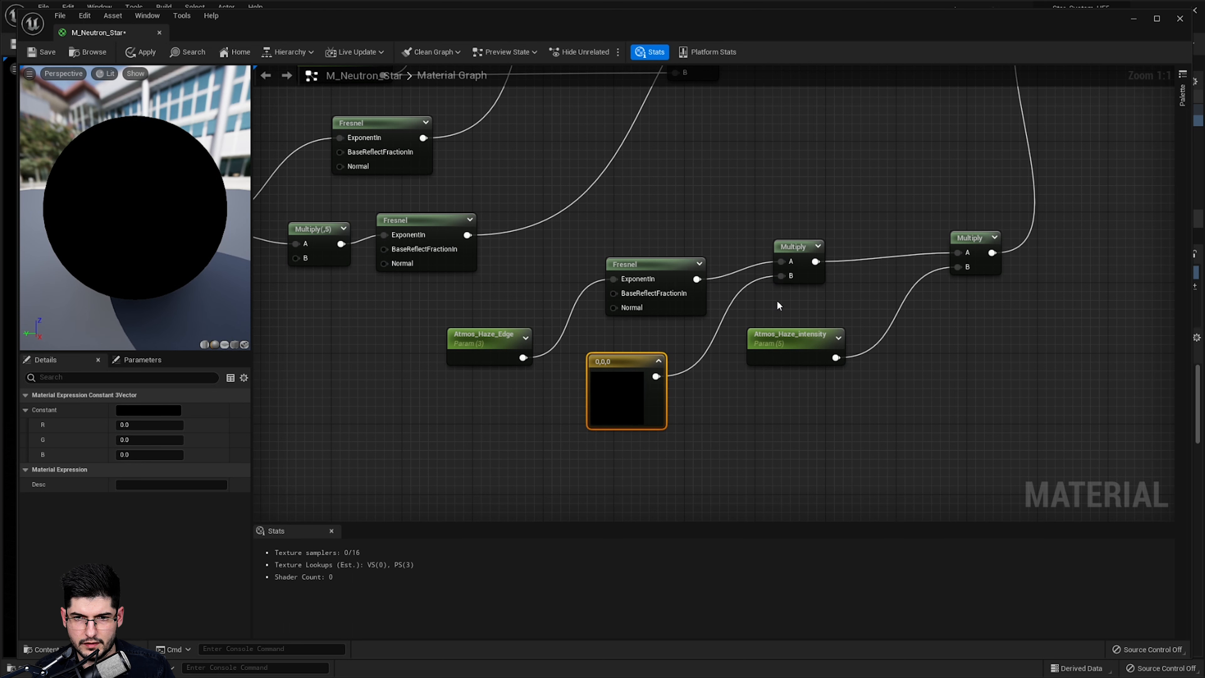
Set the haze Constant3Vector to a pale cyan with R 0.361013, G 0.755494 and B 0.770833
left_click(166, 409)
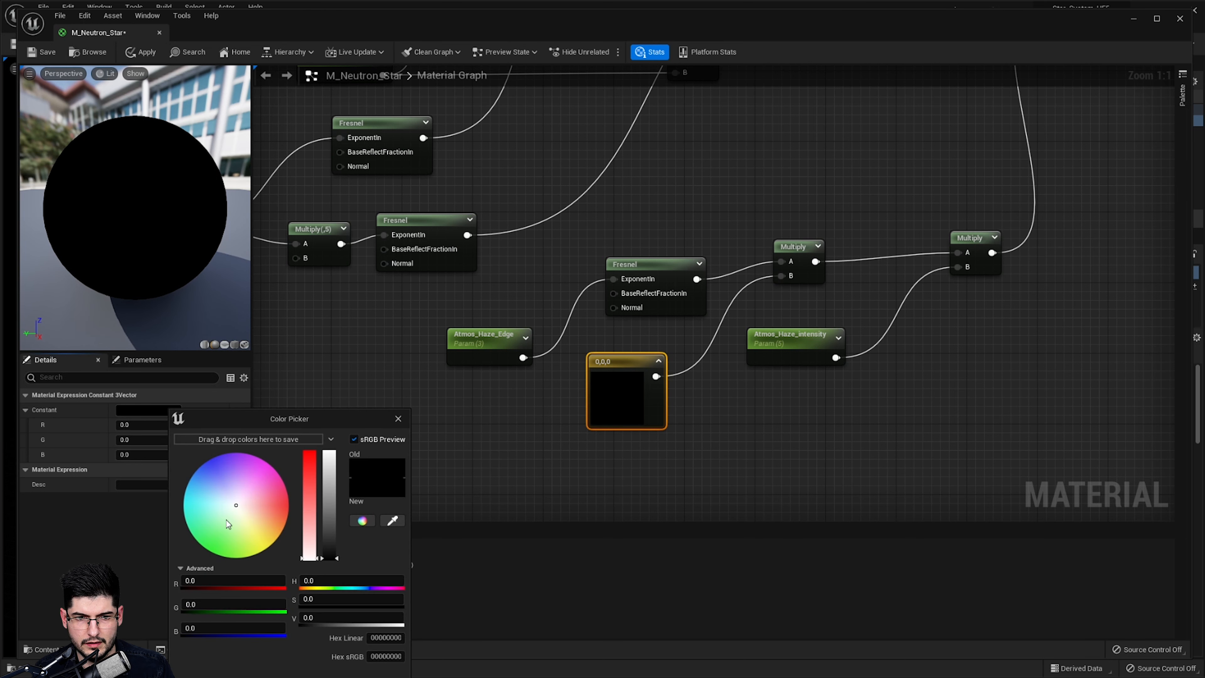
left_click_drag(227, 520, 272, 530)
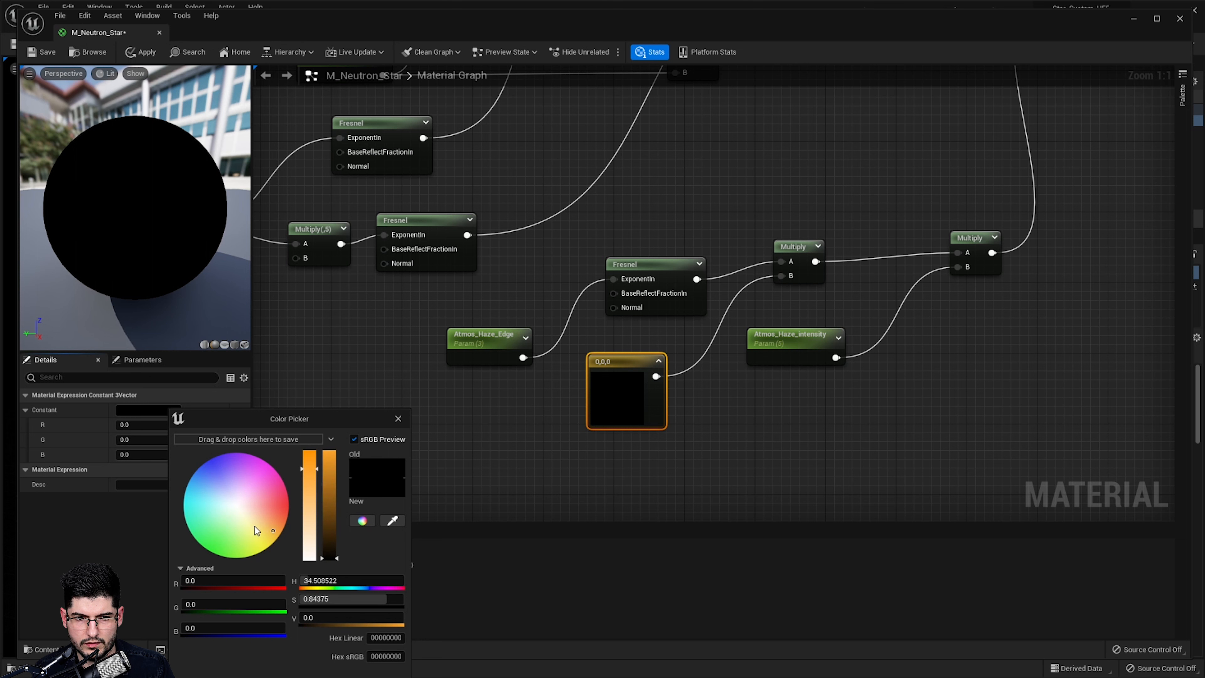
left_click_drag(257, 531, 213, 501)
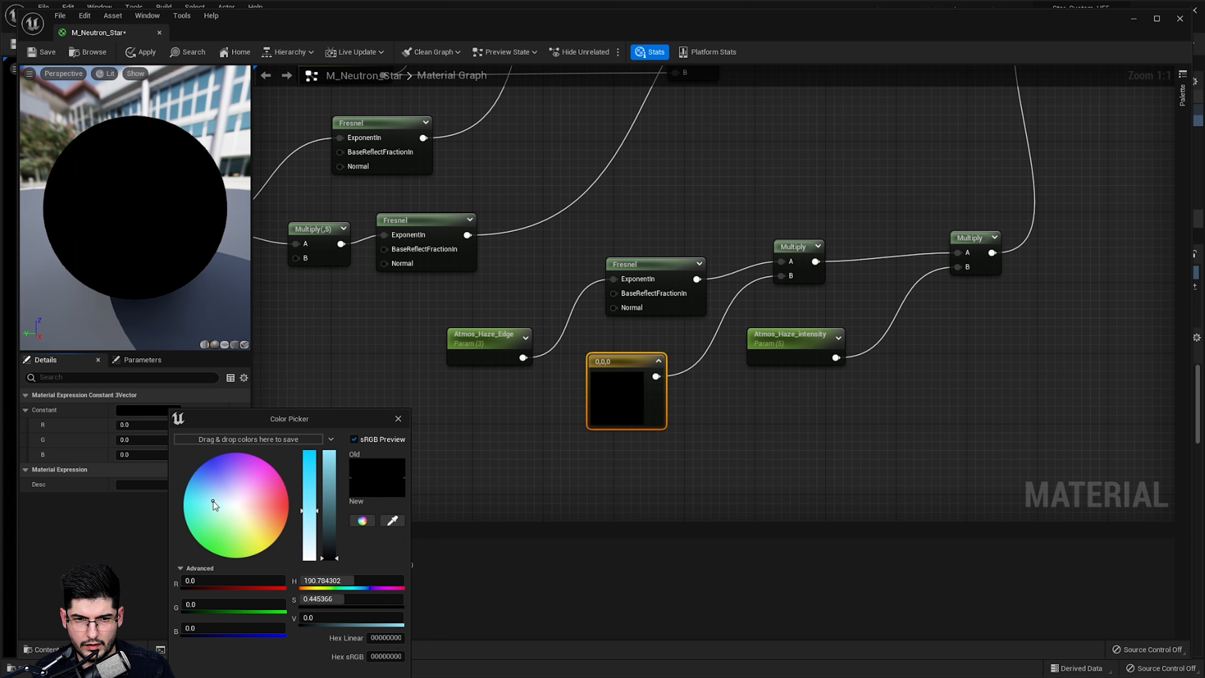
left_click_drag(328, 500, 328, 476)
left_click_drag(223, 504, 208, 503)
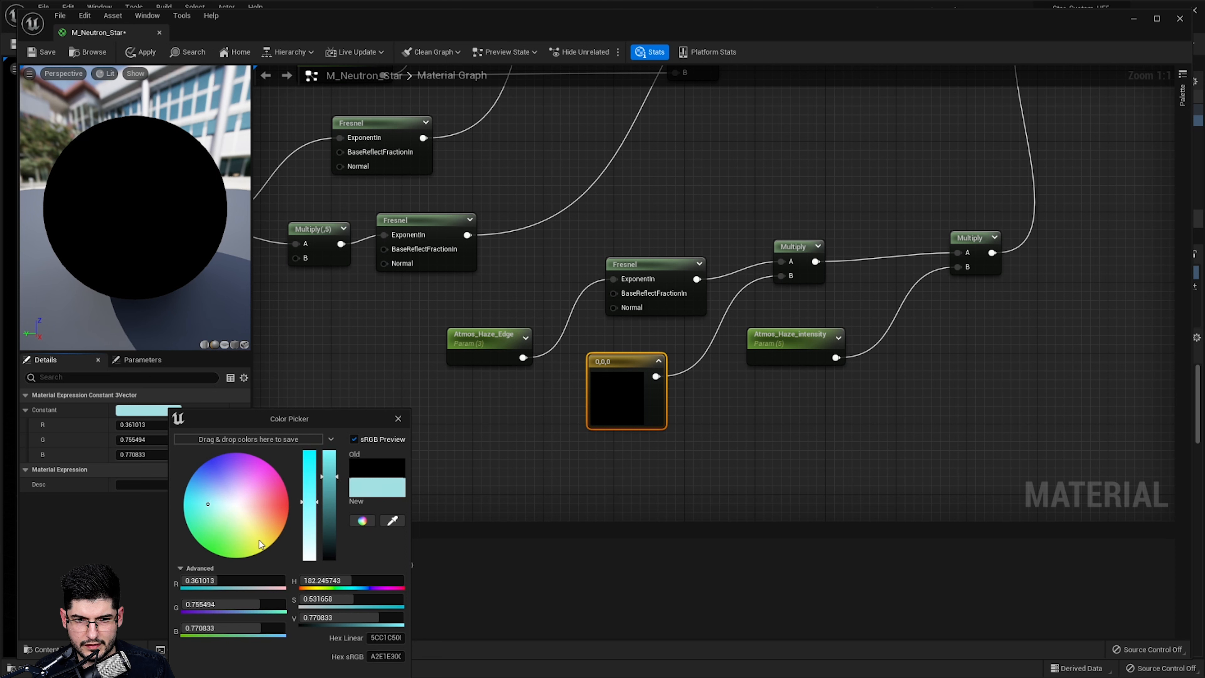
left_click(329, 676)
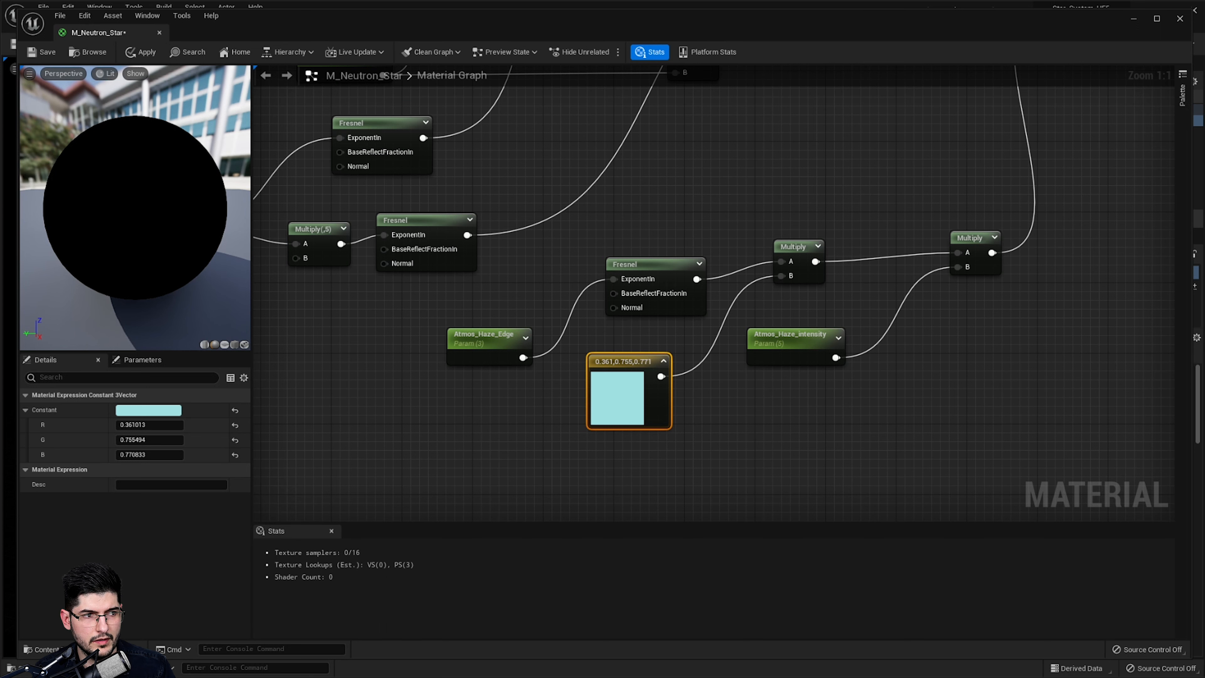
Nudge the light blue Constant4Vector feeding the first Lerp down slightly and convert it to a parameter named Atmosphere_Color
right_click_drag(454, 231, 898, 374)
left_click(524, 211)
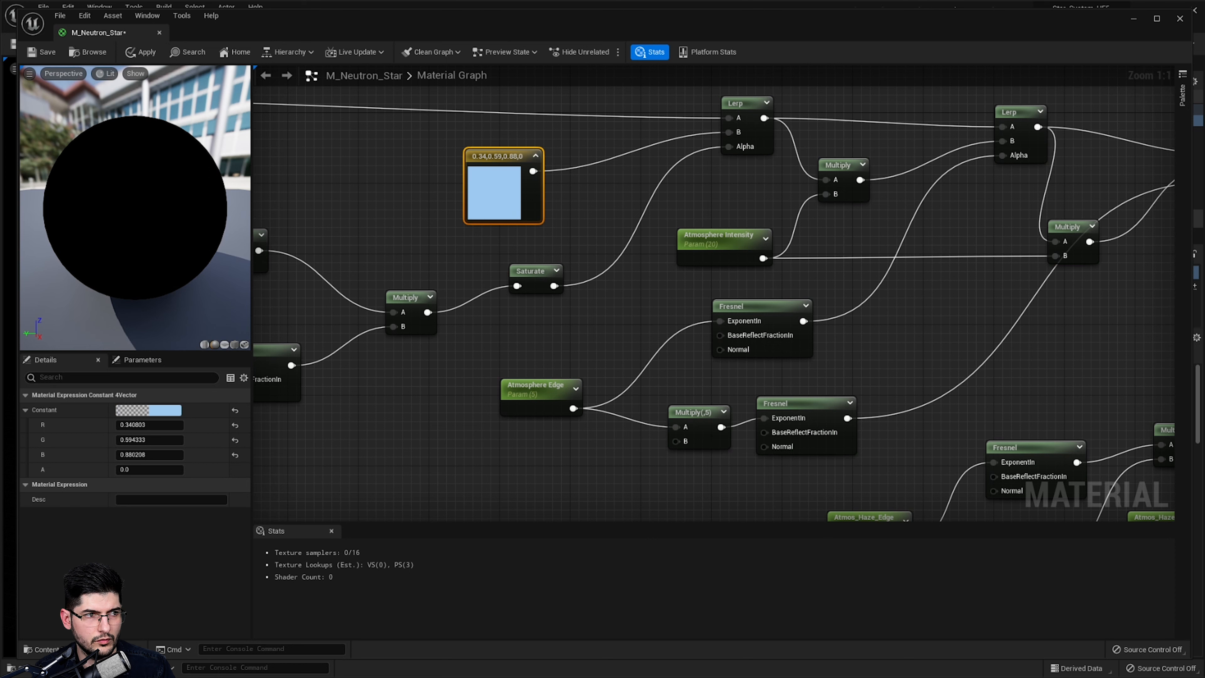
left_click_drag(527, 205, 528, 215)
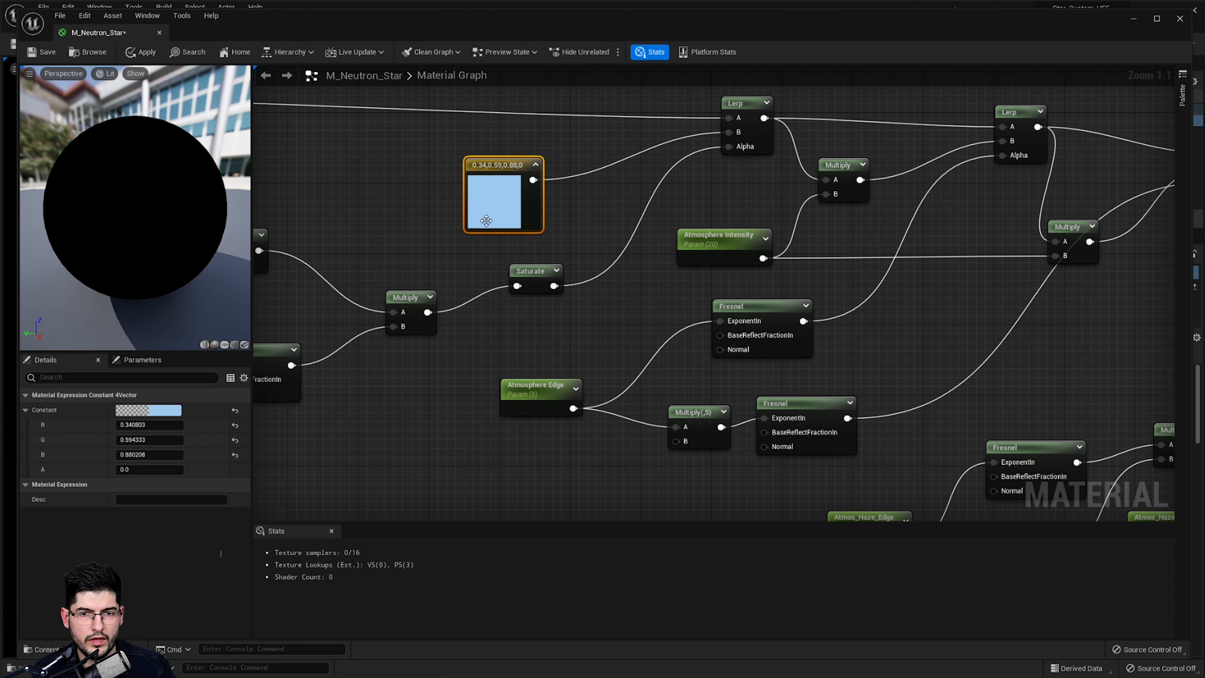
right_click(475, 192)
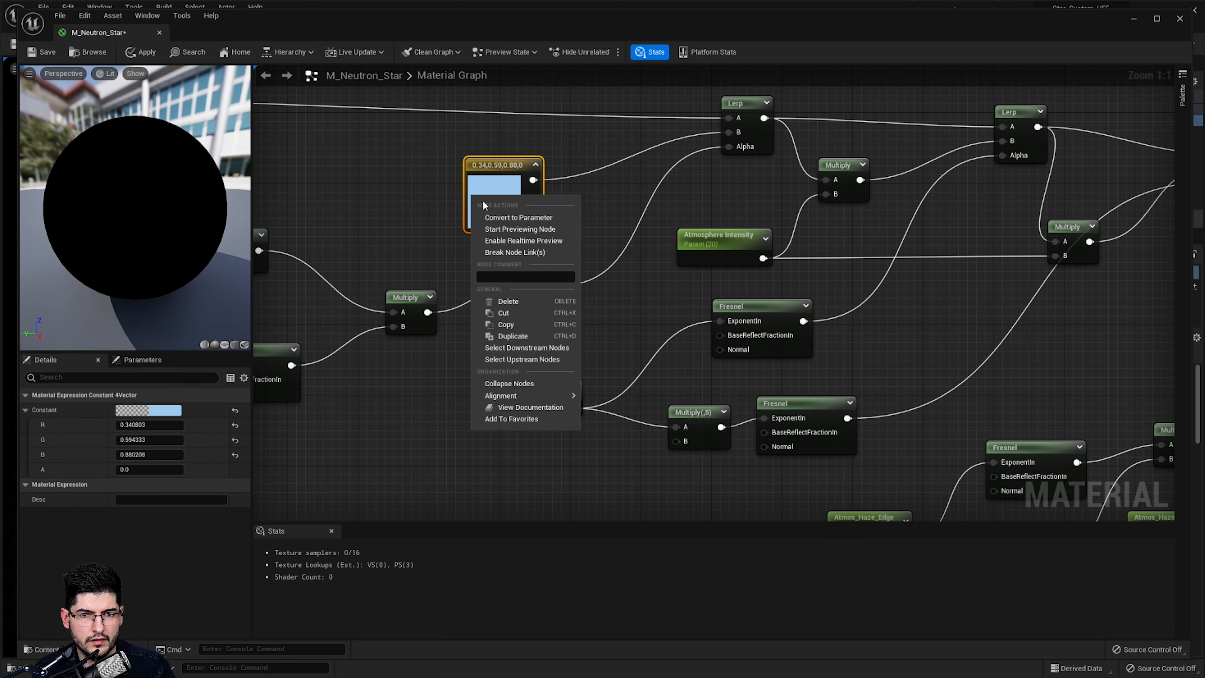
left_click(509, 215)
type("Atmosphere_")
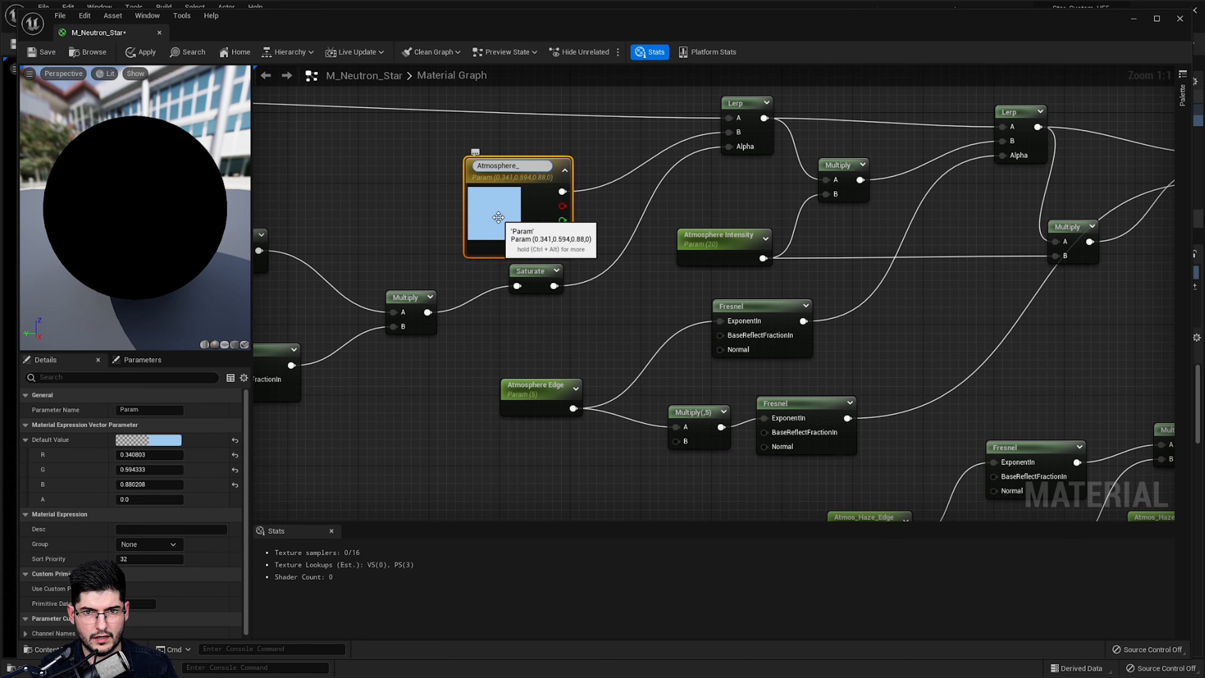
type("Color")
key("Return")
Select the Add node that combines the final Lerp with the haze intensity Multiply
right_click_drag(919, 305, 525, 181)
scroll(809, 245, "down", 1)
right_click_drag(840, 236, 703, 277)
right_click_drag(771, 240, 672, 288)
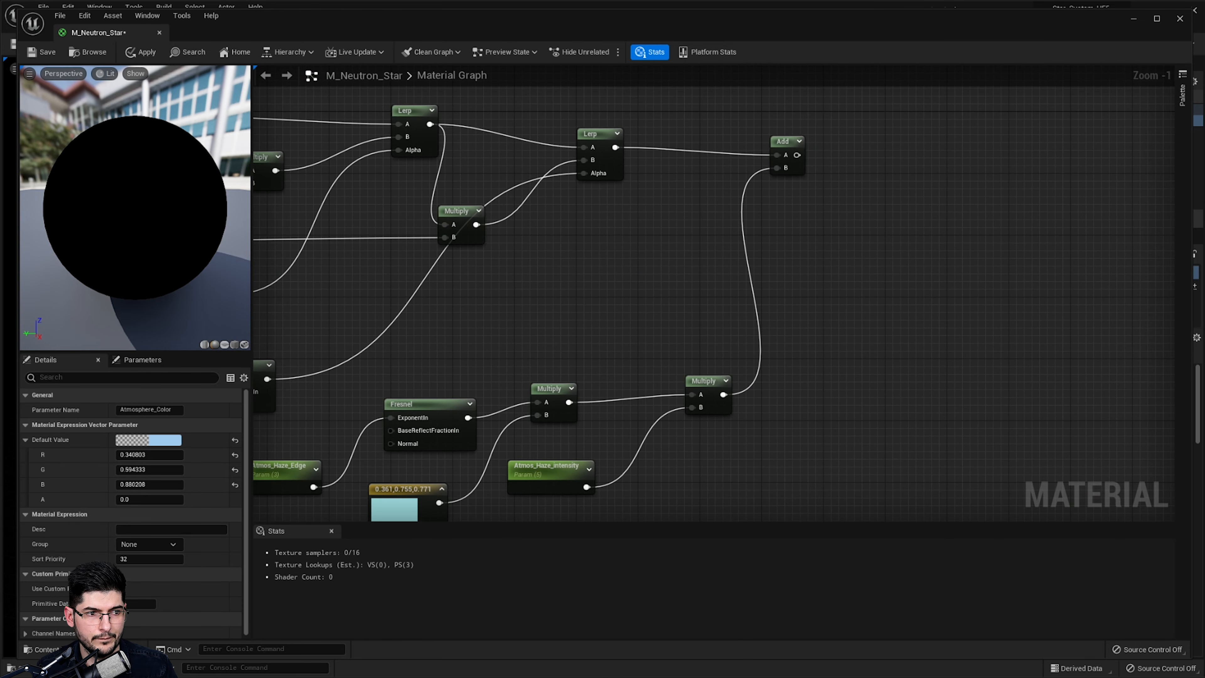
right_click_drag(800, 191, 693, 243)
left_click(662, 228)
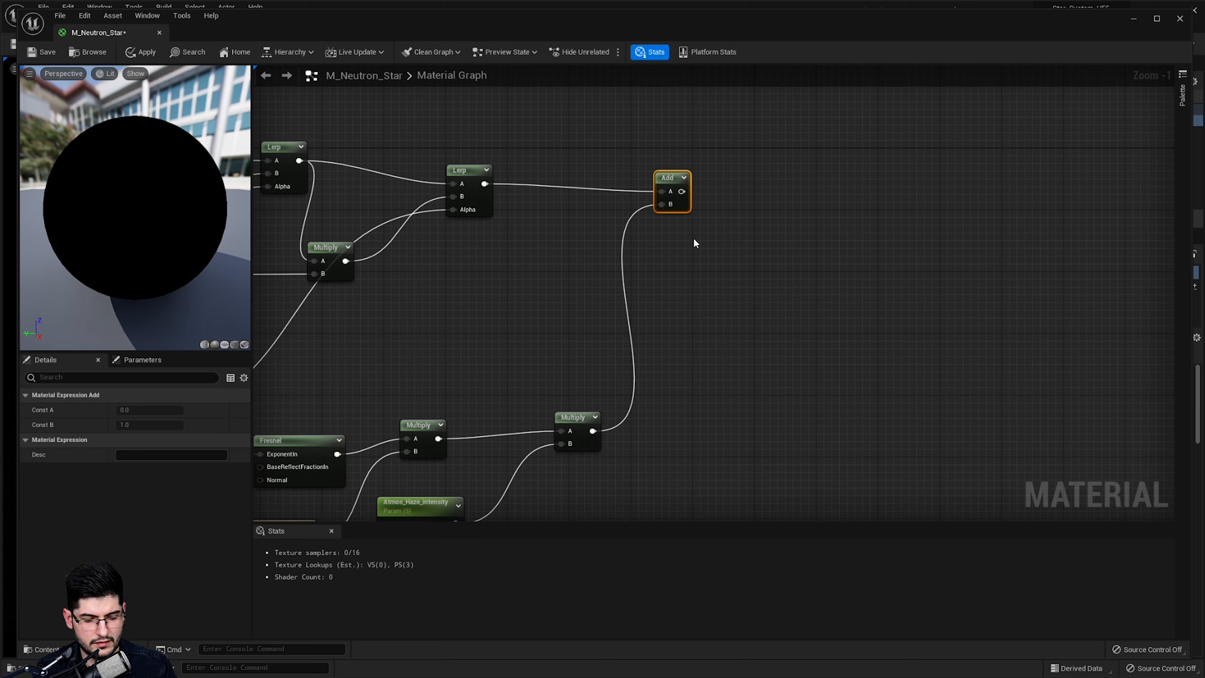
Save the M_Neutron_Star material and shift the Add node slightly toward the result node
key("ctrl+s")
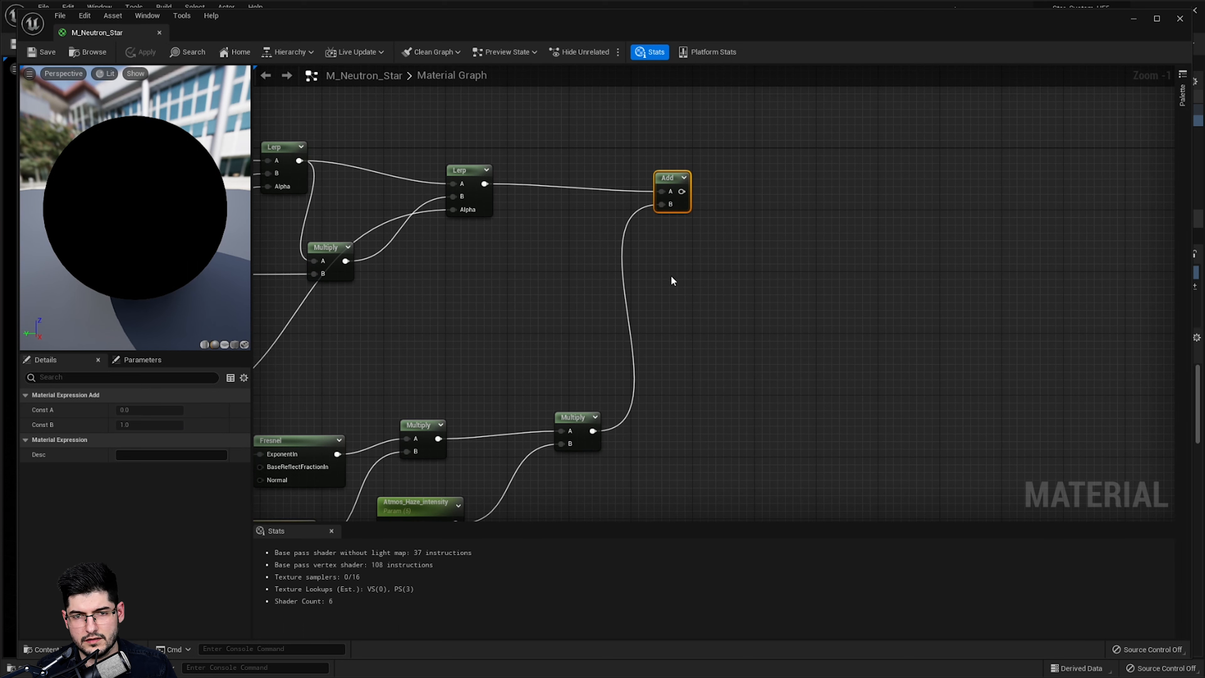
right_click_drag(790, 285, 679, 257)
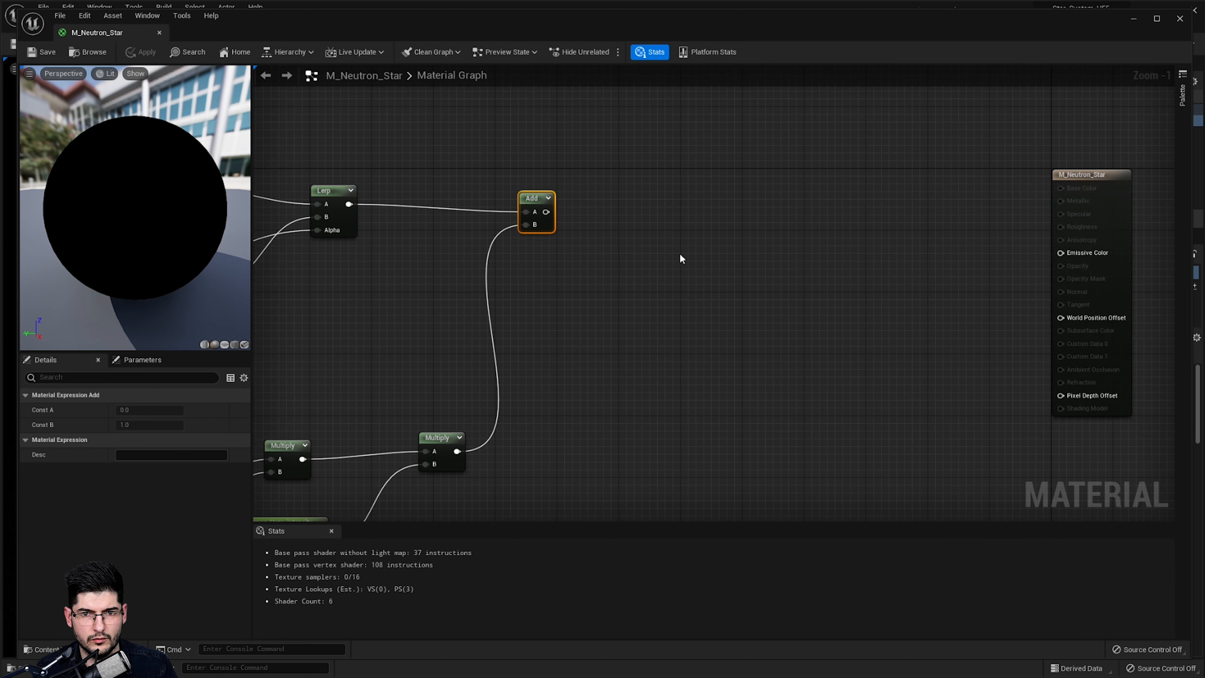
scroll(682, 256, "up", 1)
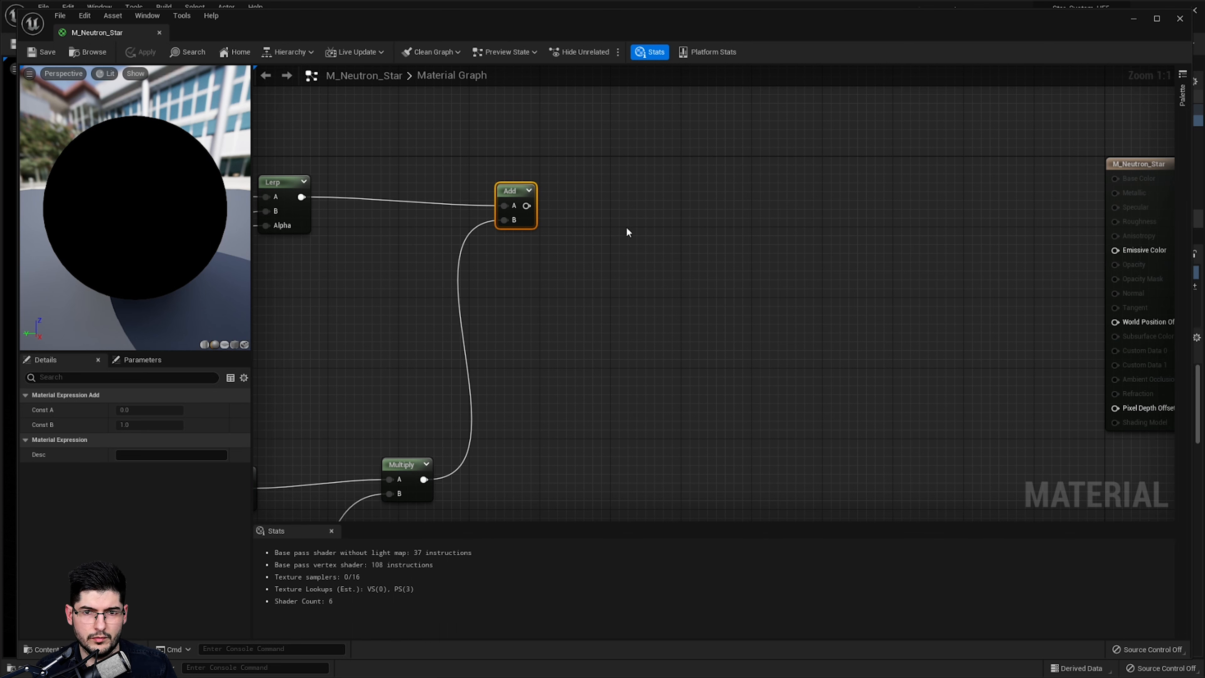
mouse_move(529, 217)
left_mouse_down()
mouse_move(565, 223)
mouse_move(547, 226)
left_mouse_up()
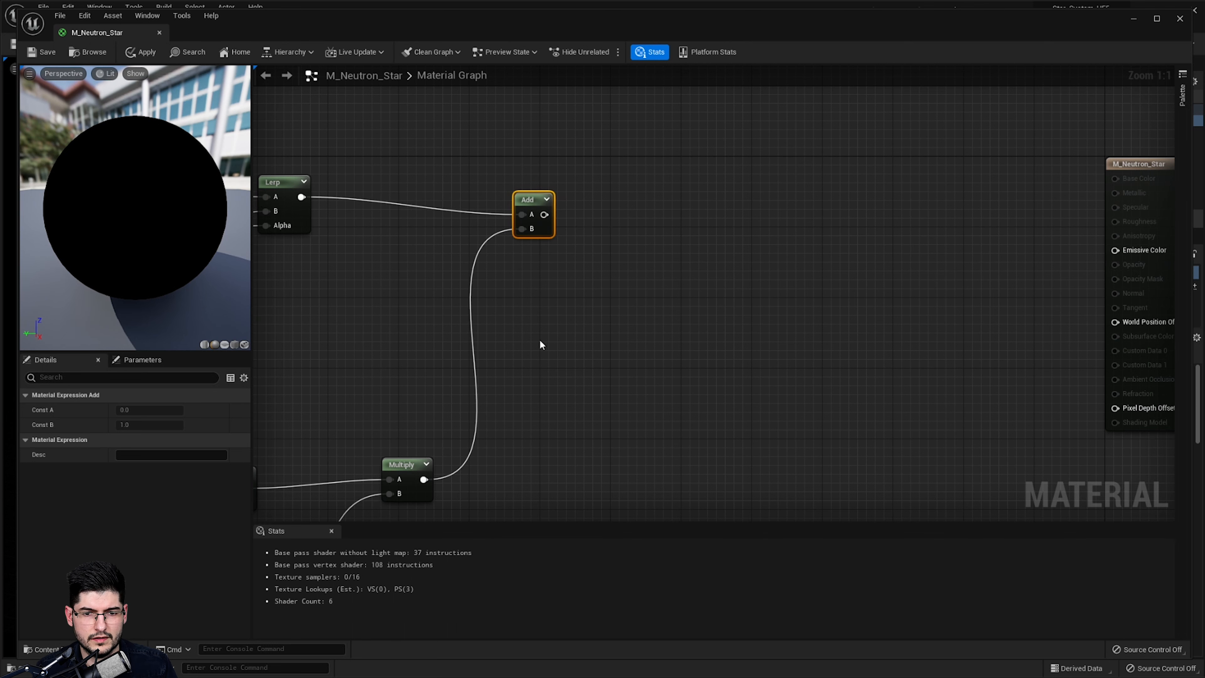
Duplicate the last Multiply node, place the copy beside the Add node and connect the Add output to its A input
left_click(420, 465)
key("ctrl+d")
left_click_drag(531, 497, 662, 199)
left_click_drag(544, 214, 651, 214)
left_click(643, 319)
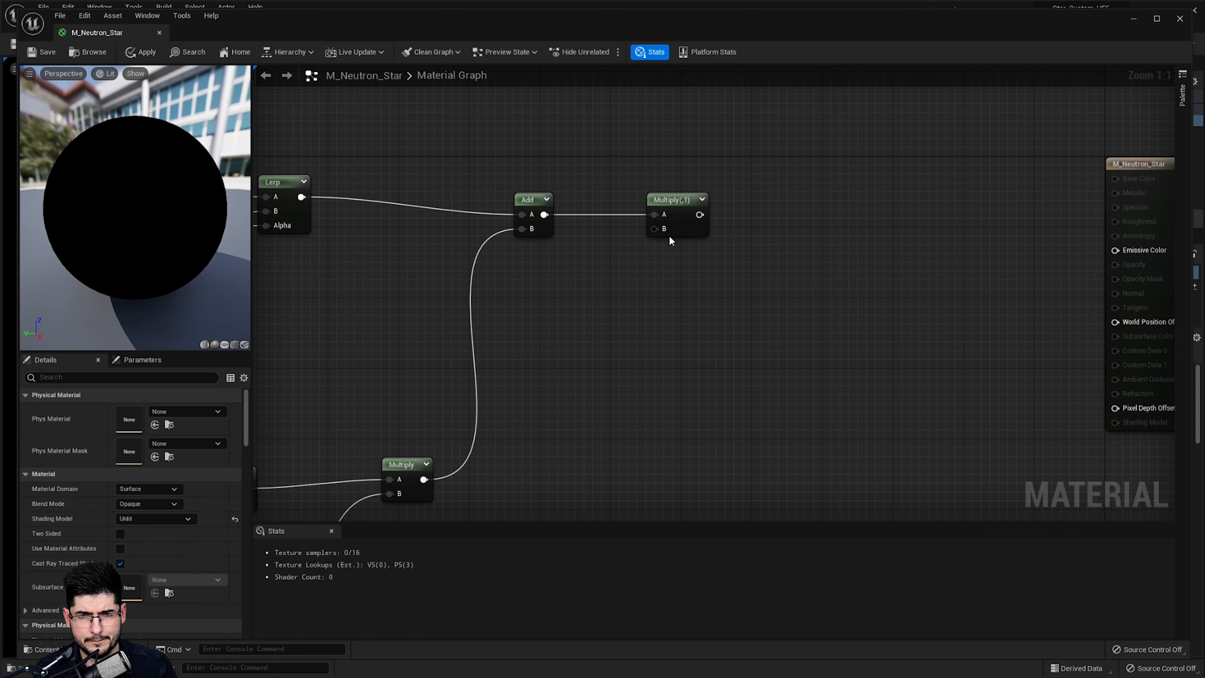
Add a scalar constant node below the Add node and connect it to the new Multiply's B input
left_click(703, 233)
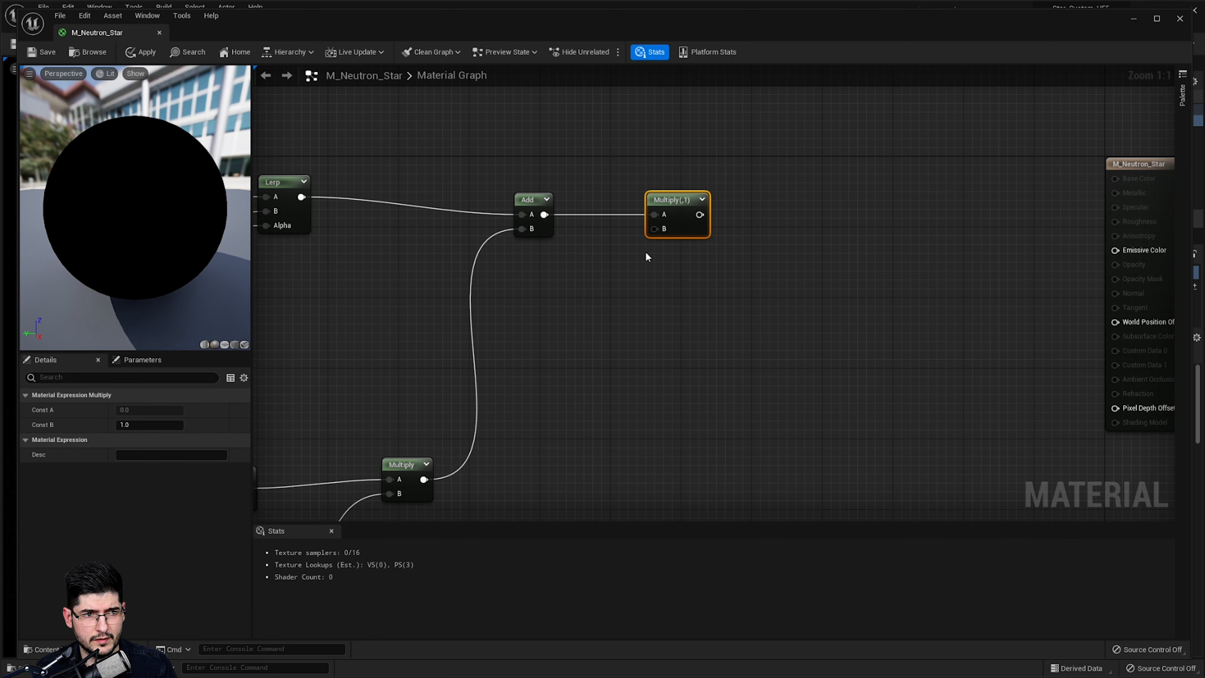
left_click(564, 284)
left_click(558, 269)
left_click_drag(580, 291, 653, 230)
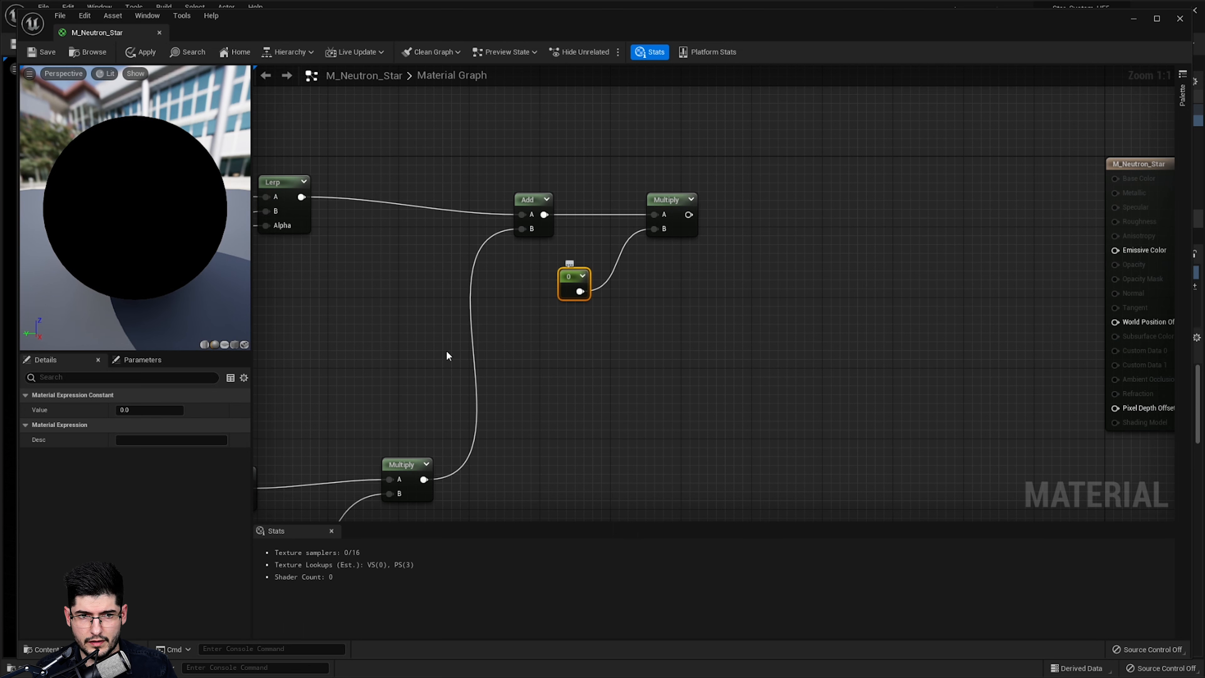
Convert the constant to a parameter named Brightness with a default value of 1
right_click(565, 285)
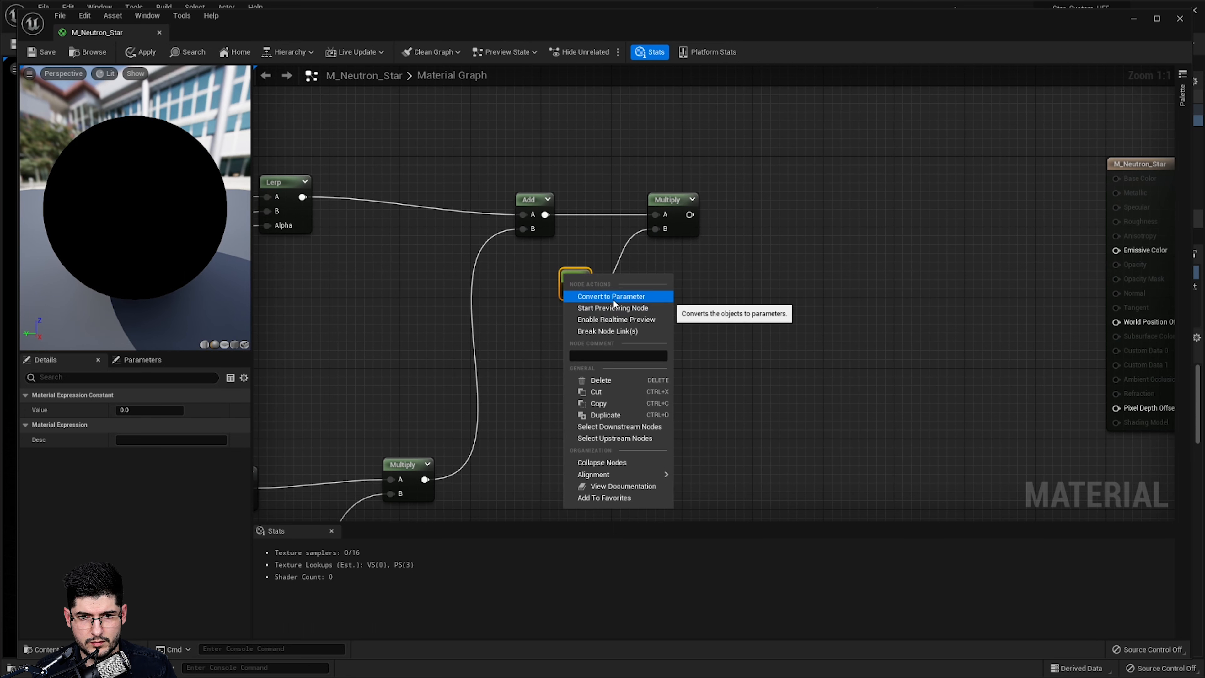
left_click(613, 298)
type("B")
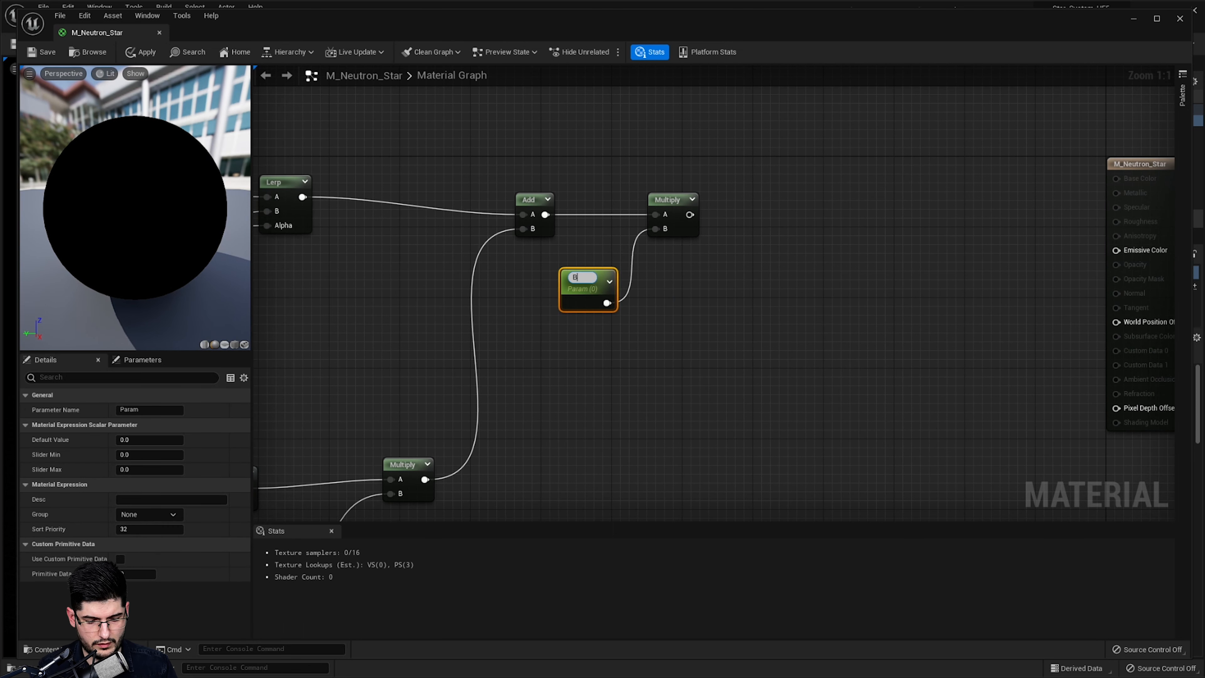
type("rightness")
key("Return")
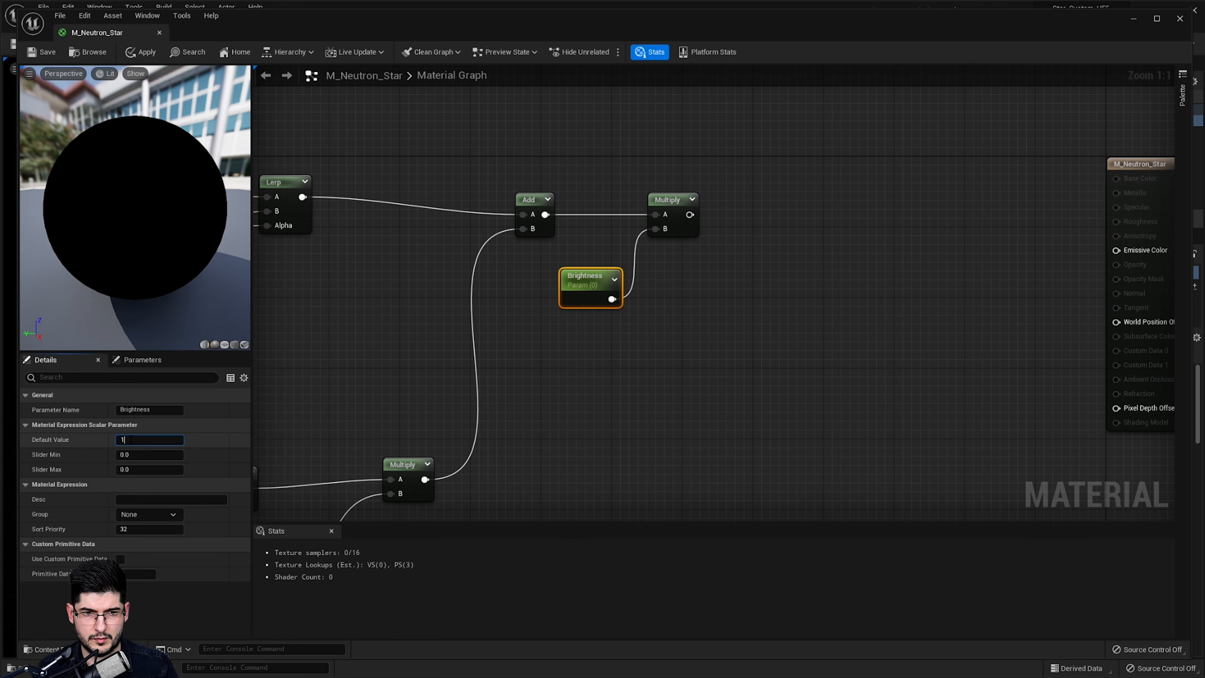
left_click_drag(590, 278, 571, 280)
Add another Multiply node after the Brightness Multiply and connect that Multiply's output to its A input
right_click_drag(776, 284, 667, 286)
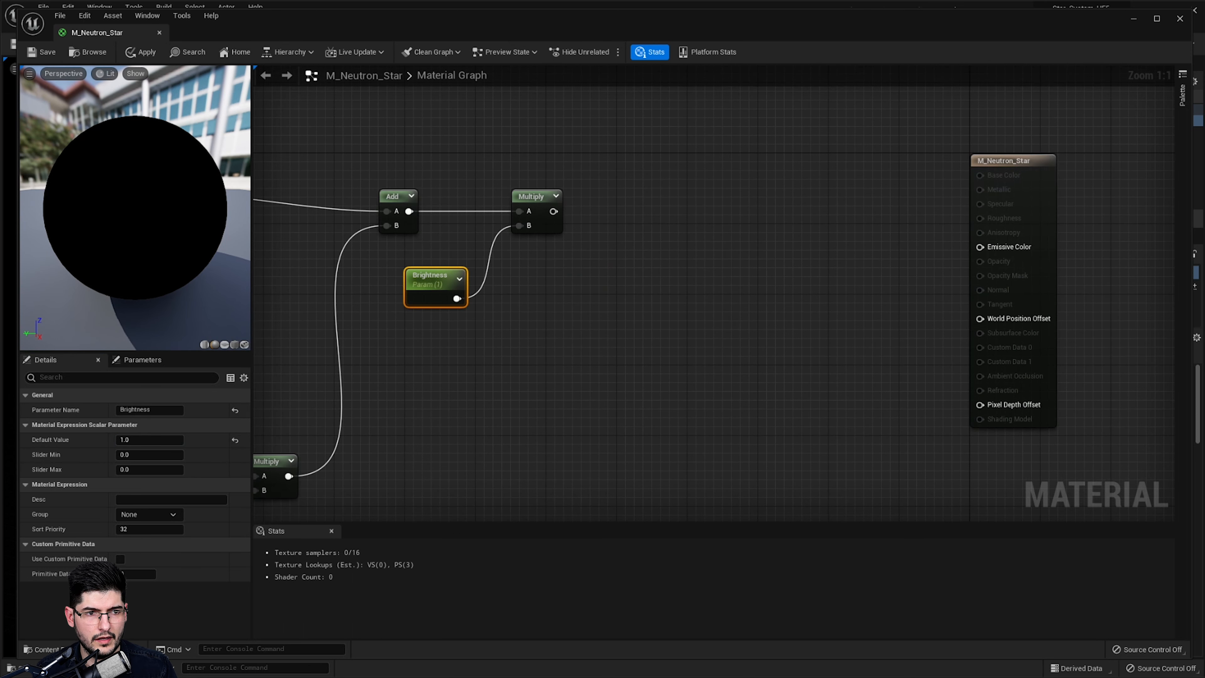
left_click(532, 219)
key("m")
left_click(611, 274)
left_click_drag(641, 314, 659, 254)
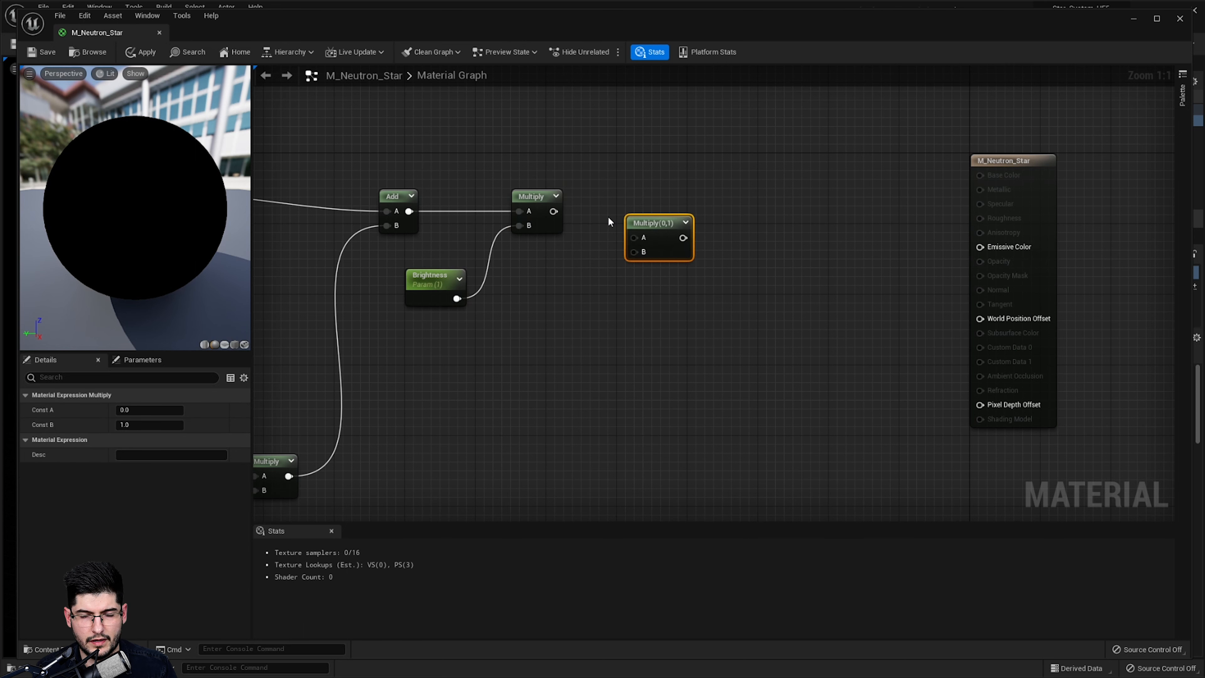
left_click_drag(553, 211, 637, 239)
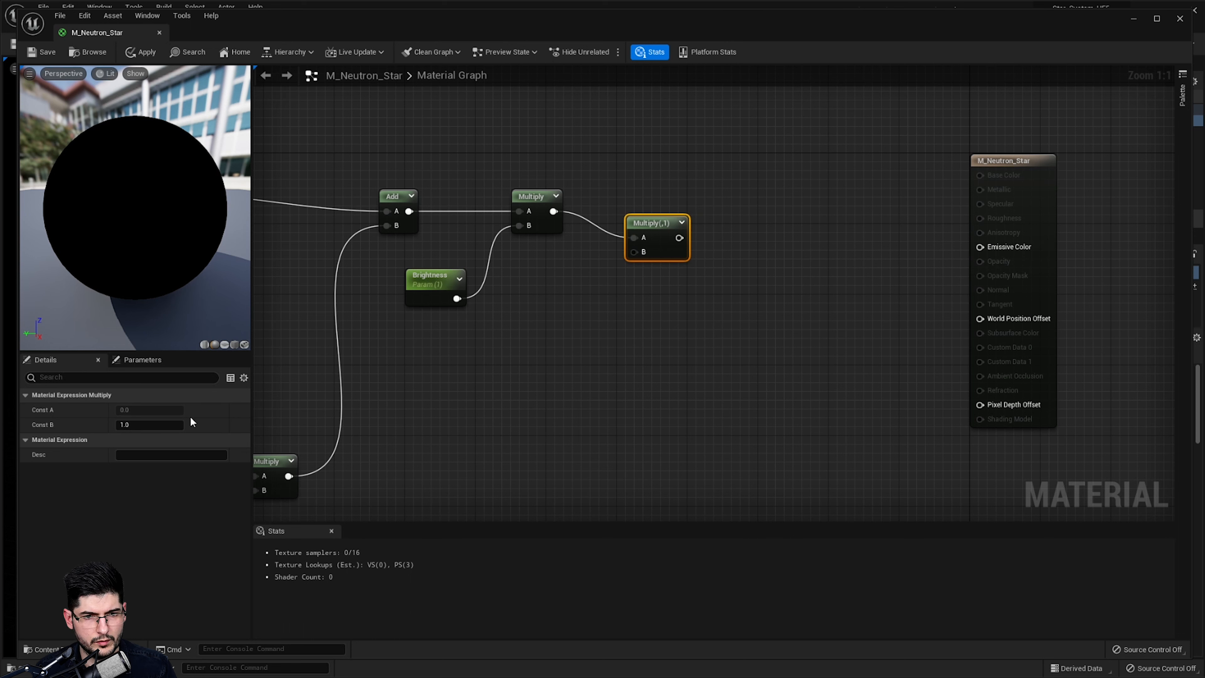
Set the new Multiply node's Const B to 100
left_click(143, 424)
type("100")
key("Return")
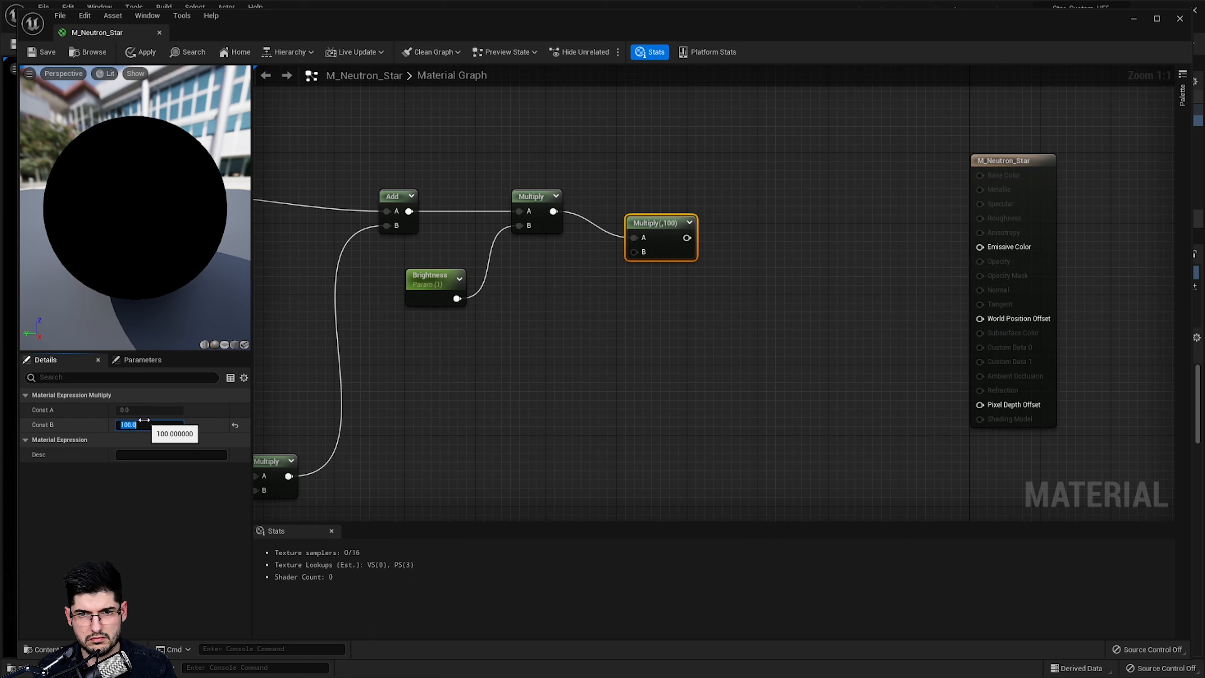
Copy the existing Lerp node and place the pasted copy between the Multiply by 100 and the material result node
right_click_drag(541, 237, 863, 303)
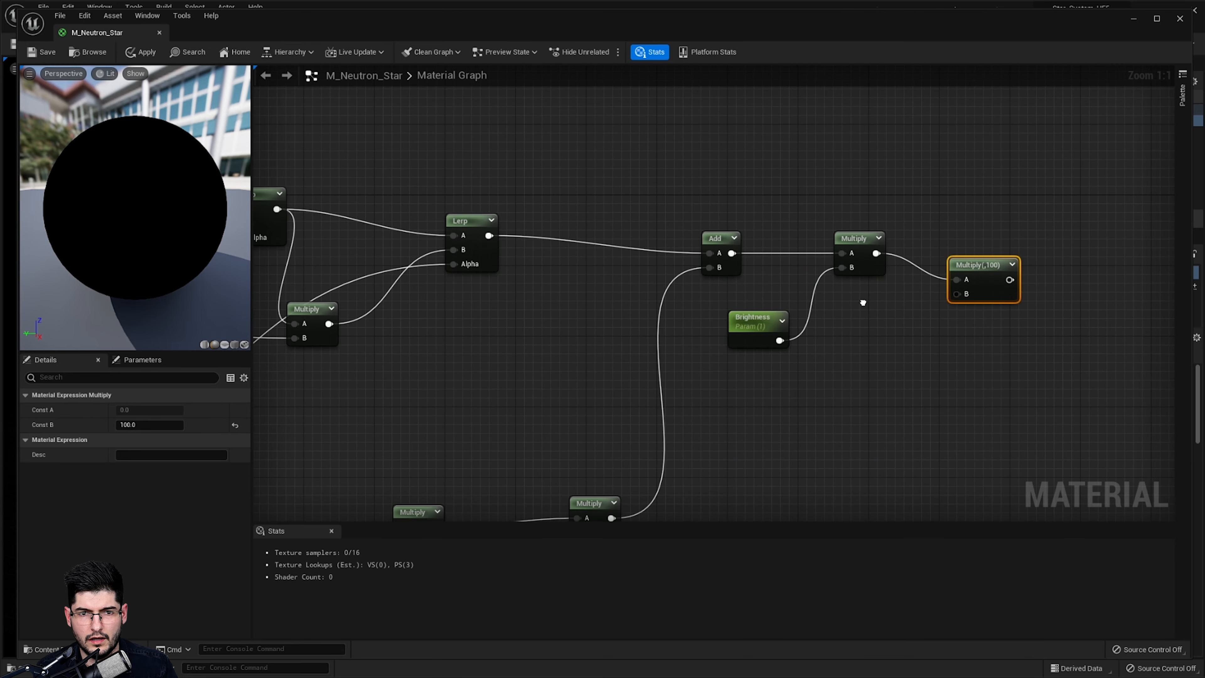
left_click(494, 266)
key("ctrl+c")
right_click_drag(667, 396, 602, 376)
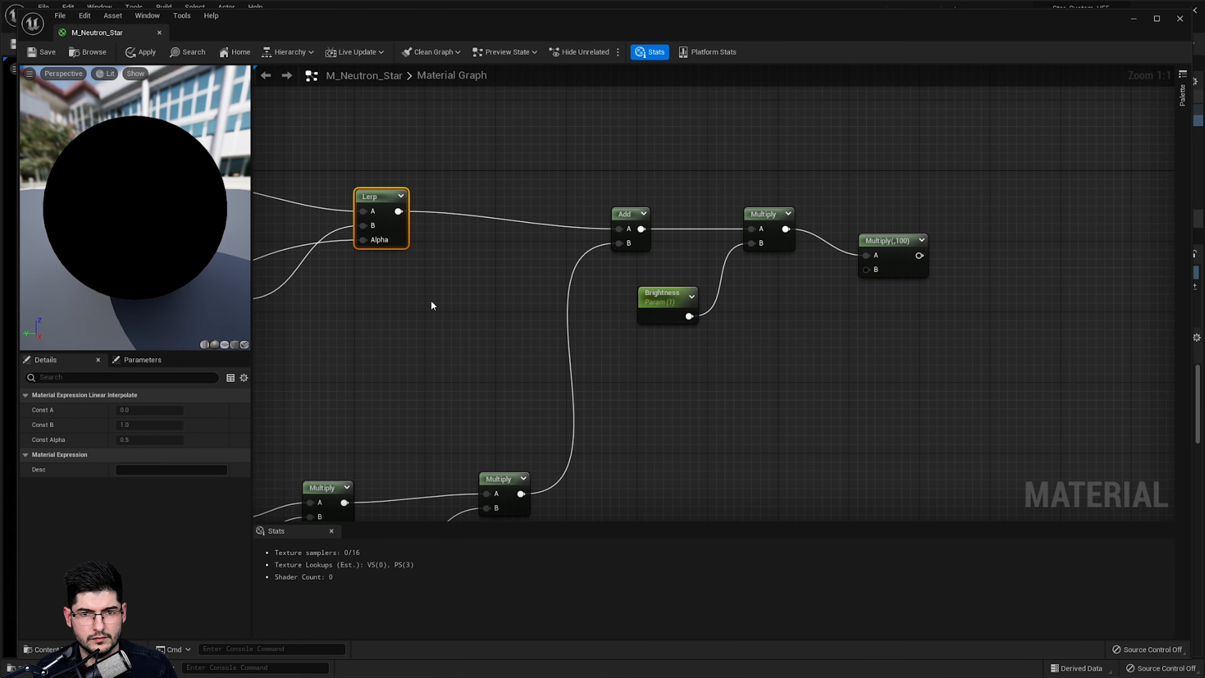
key("ctrl+v")
left_click_drag(859, 223, 958, 236)
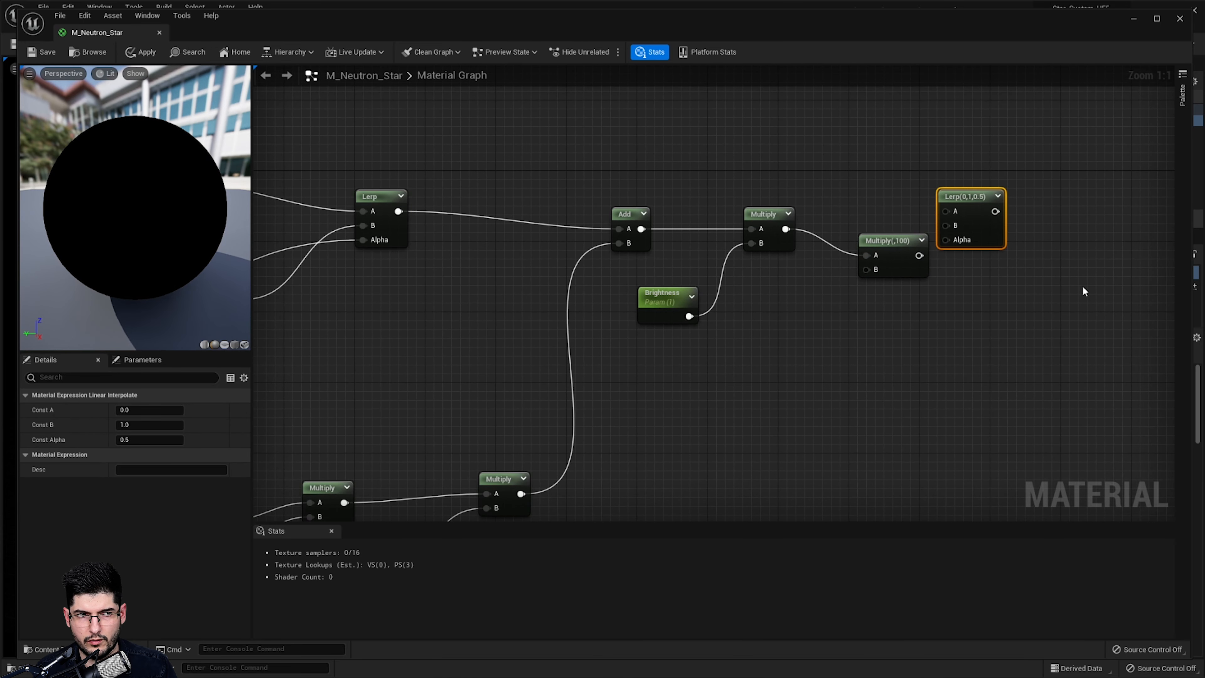
right_click_drag(1083, 287, 813, 299)
left_click_drag(718, 238, 764, 224)
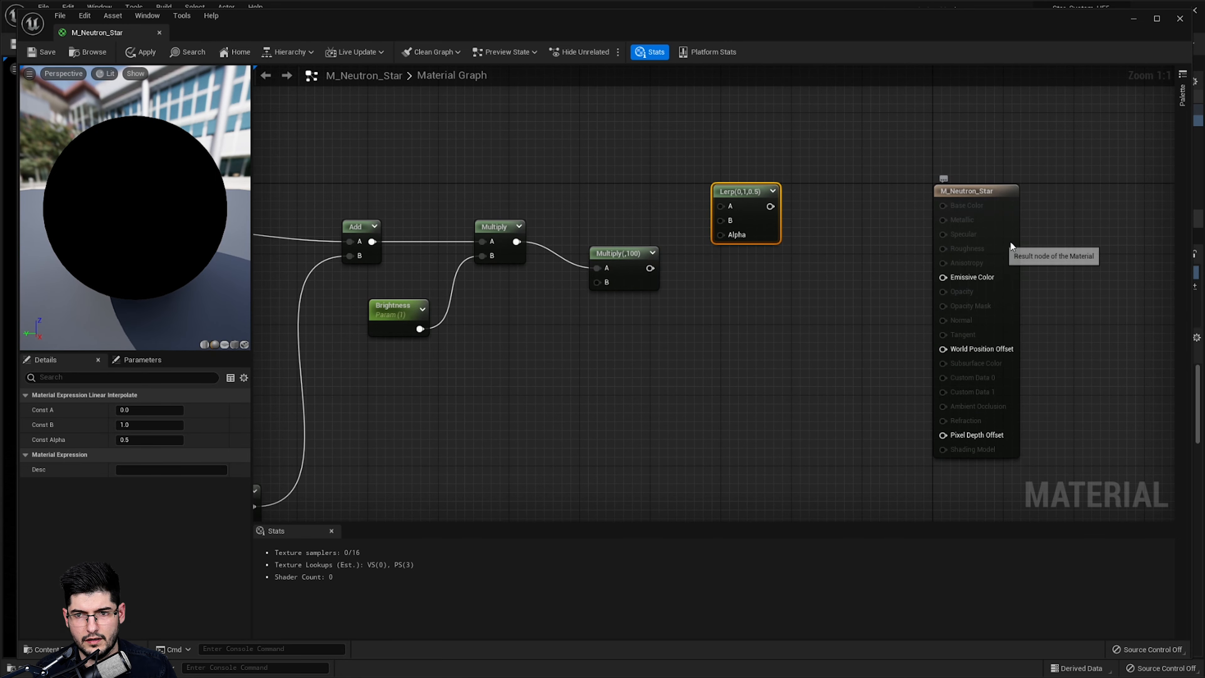
Move the result node farther away, duplicate the unconnected Lerp in front of it and connect the duplicate to Emissive Color
left_click_drag(1001, 240, 1133, 240)
left_click(767, 224)
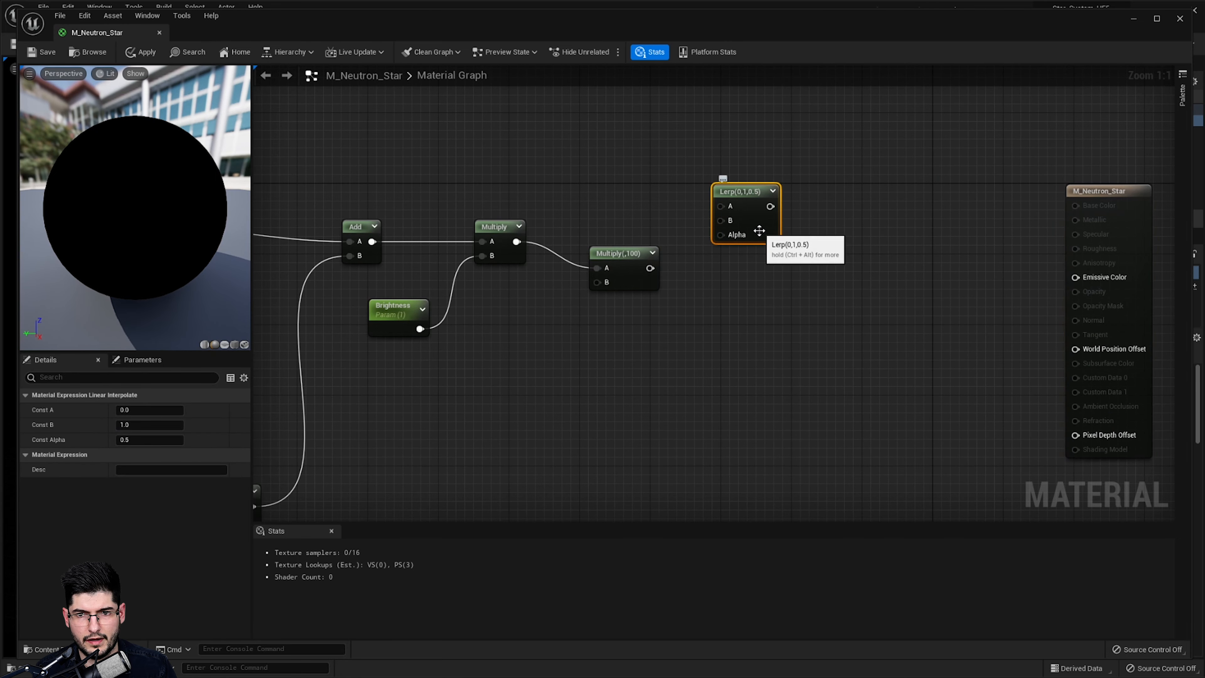
key("ctrl+w")
left_click_drag(801, 280, 941, 232)
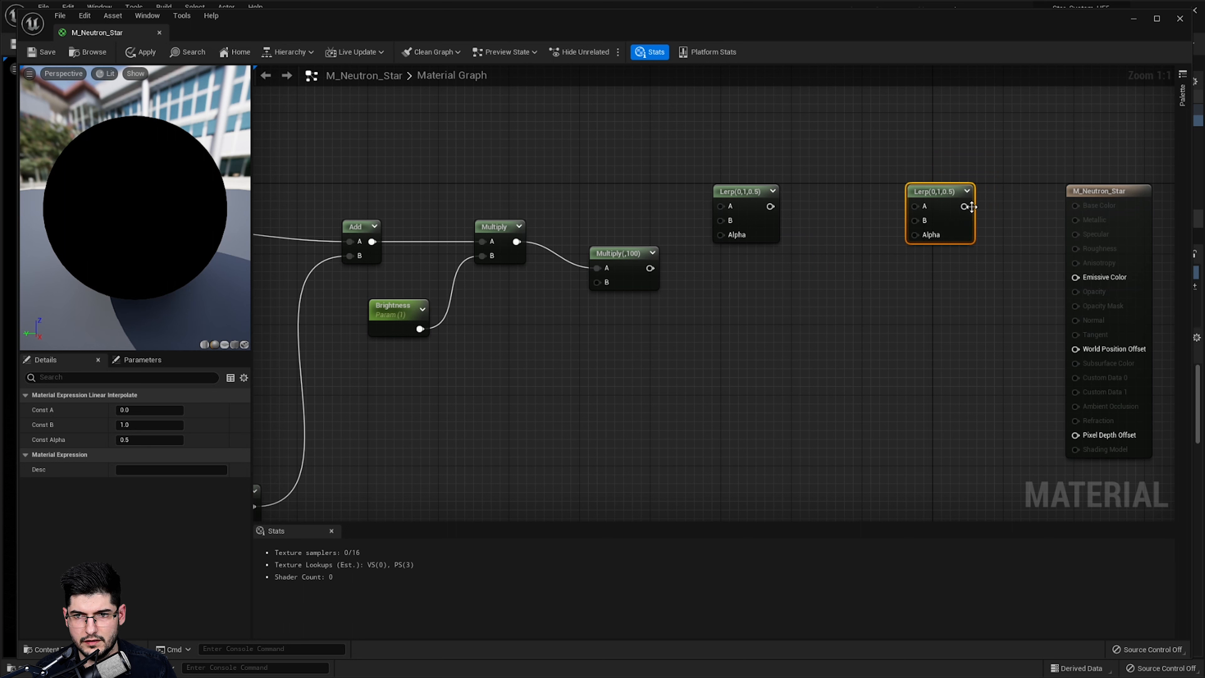
mouse_move(968, 206)
left_mouse_down()
mouse_move(1105, 275)
mouse_move(1075, 277)
left_mouse_up()
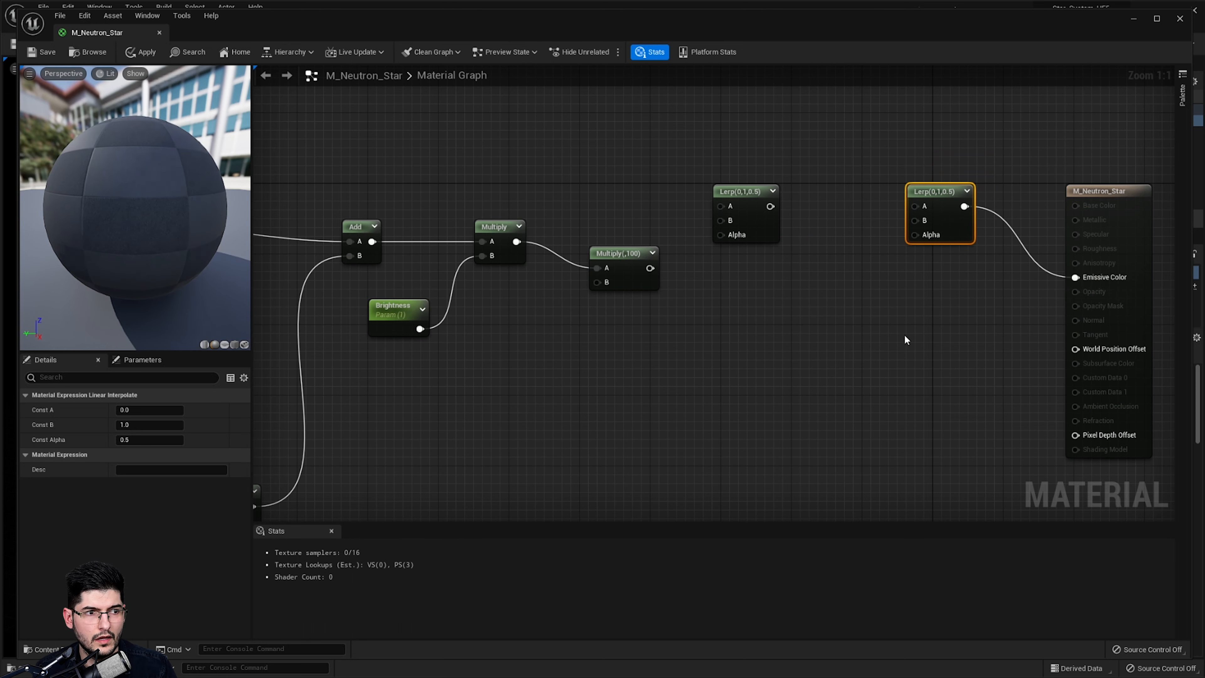
Add a scalar constant, connect it to the final Lerp's Alpha and place it below the first unconnected Lerp
left_click(873, 323)
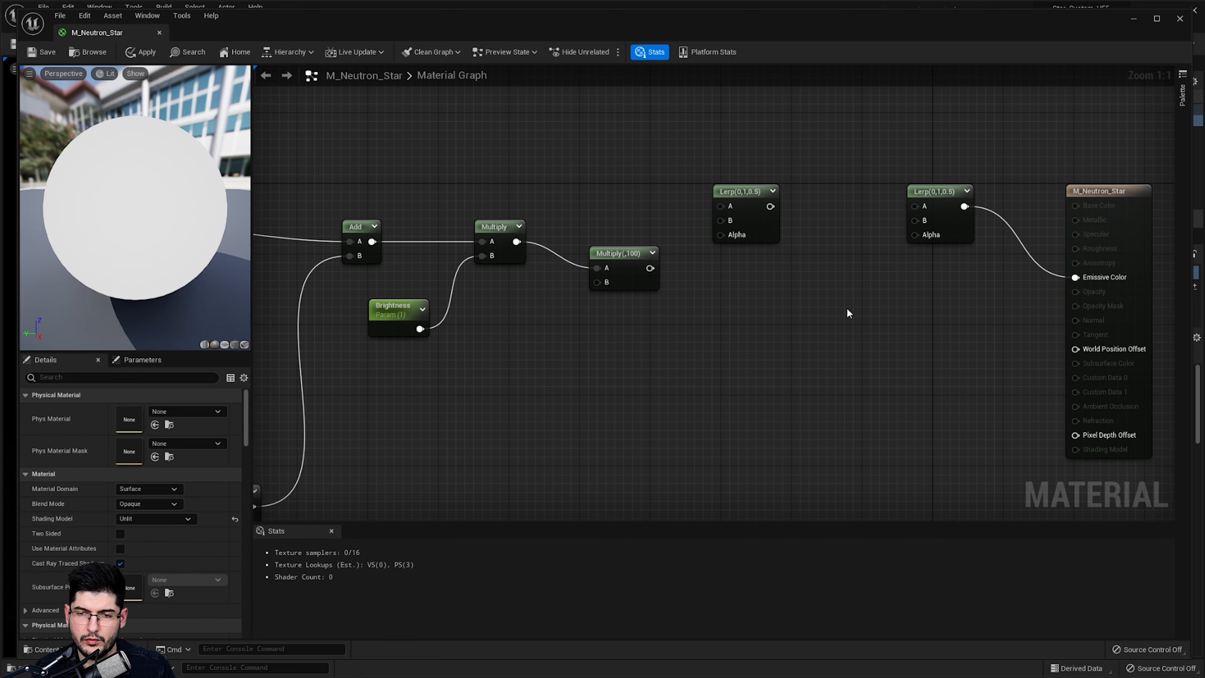
right_click(819, 336)
left_click(814, 339)
key("1")
left_click(825, 341)
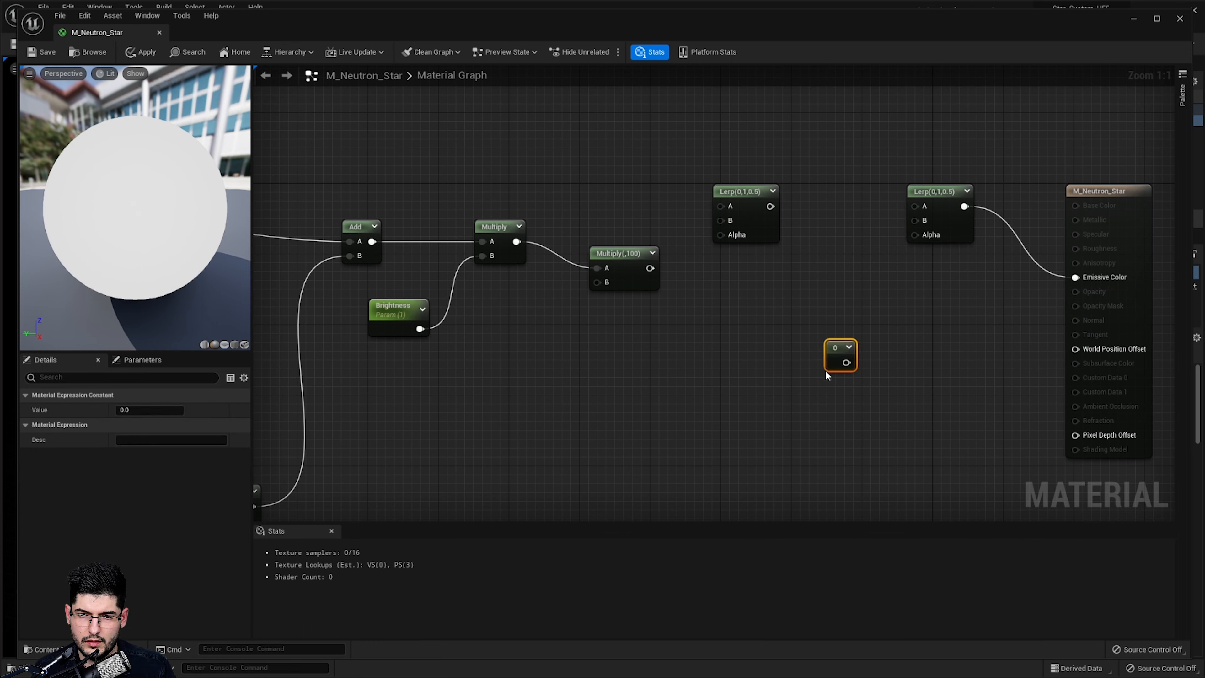
left_click_drag(844, 362, 915, 234)
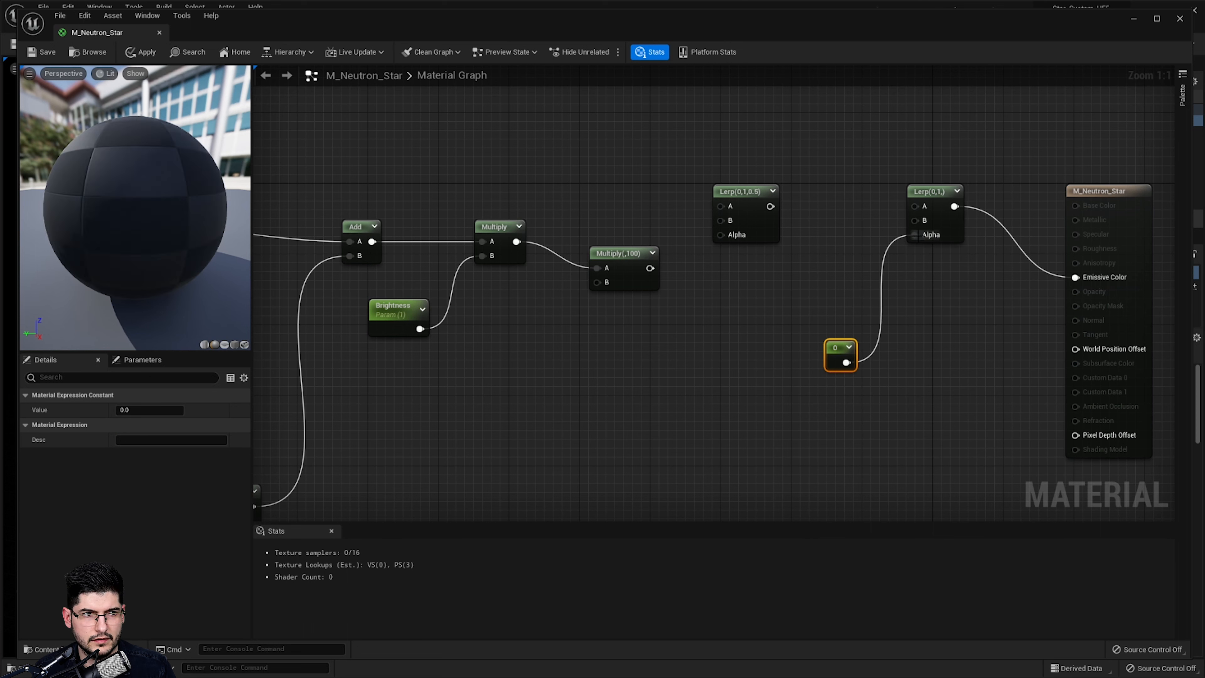
left_click_drag(835, 350, 740, 370)
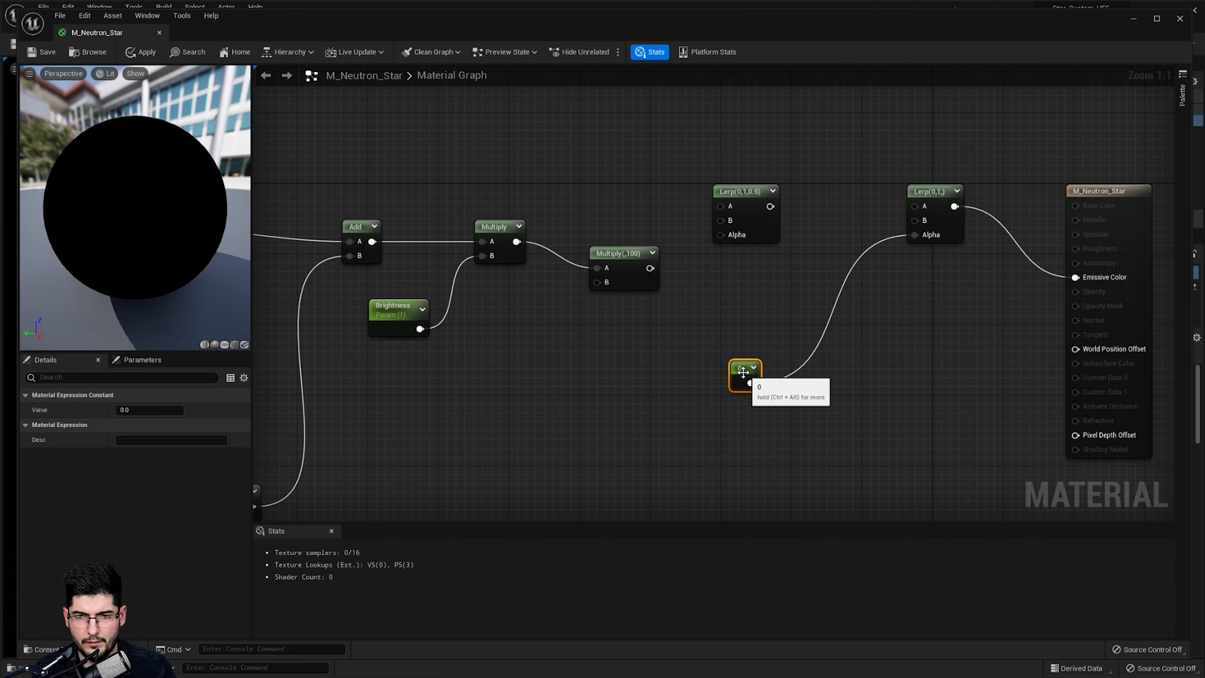
Convert the constant feeding the final Lerp's Alpha to a parameter named Distane Lum
right_click(744, 376)
left_click(778, 395)
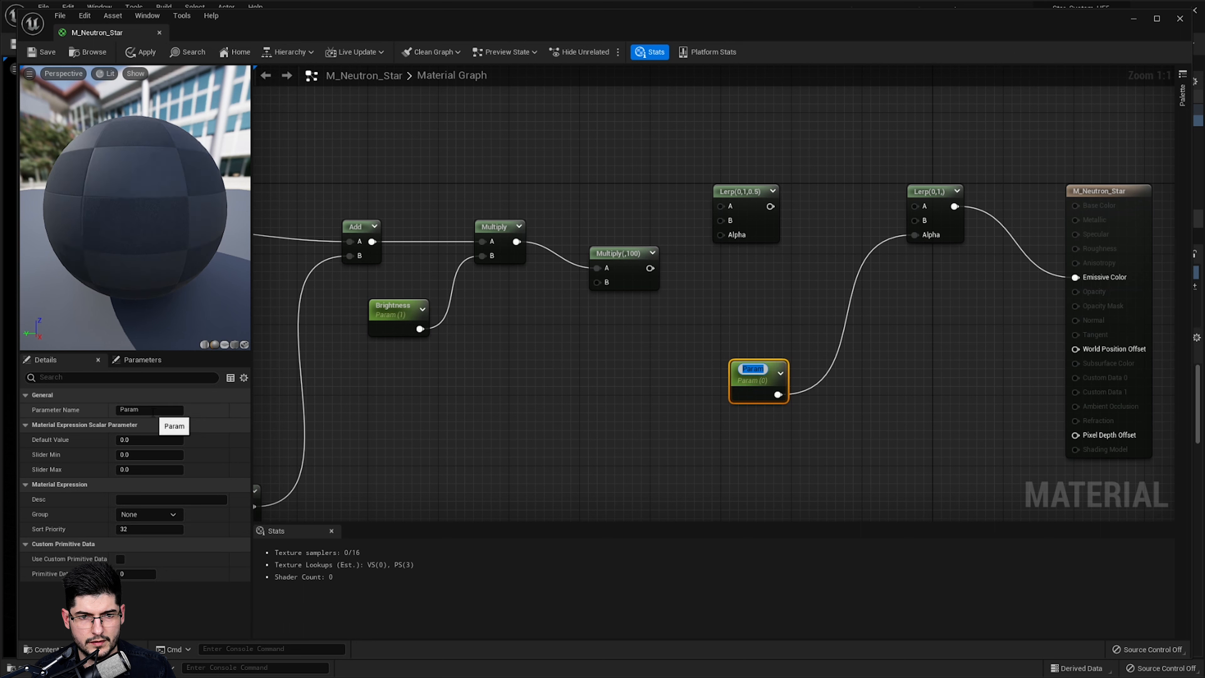
key("ctrl+a")
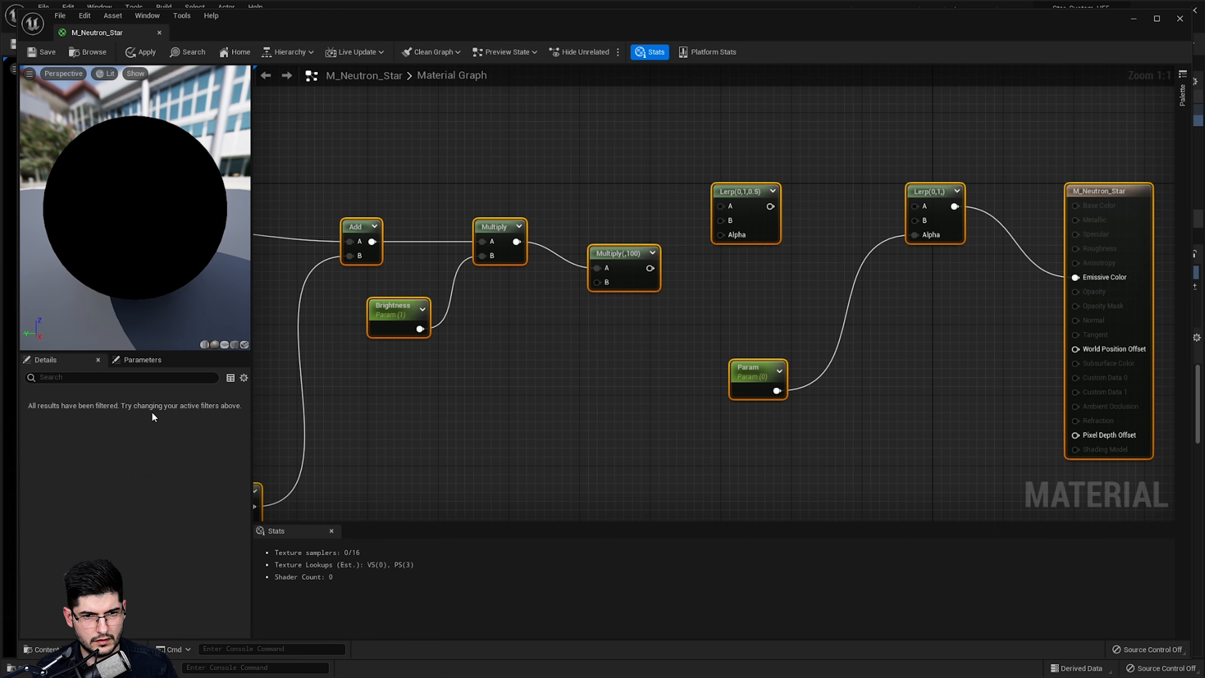
left_click(735, 341)
left_click(757, 370)
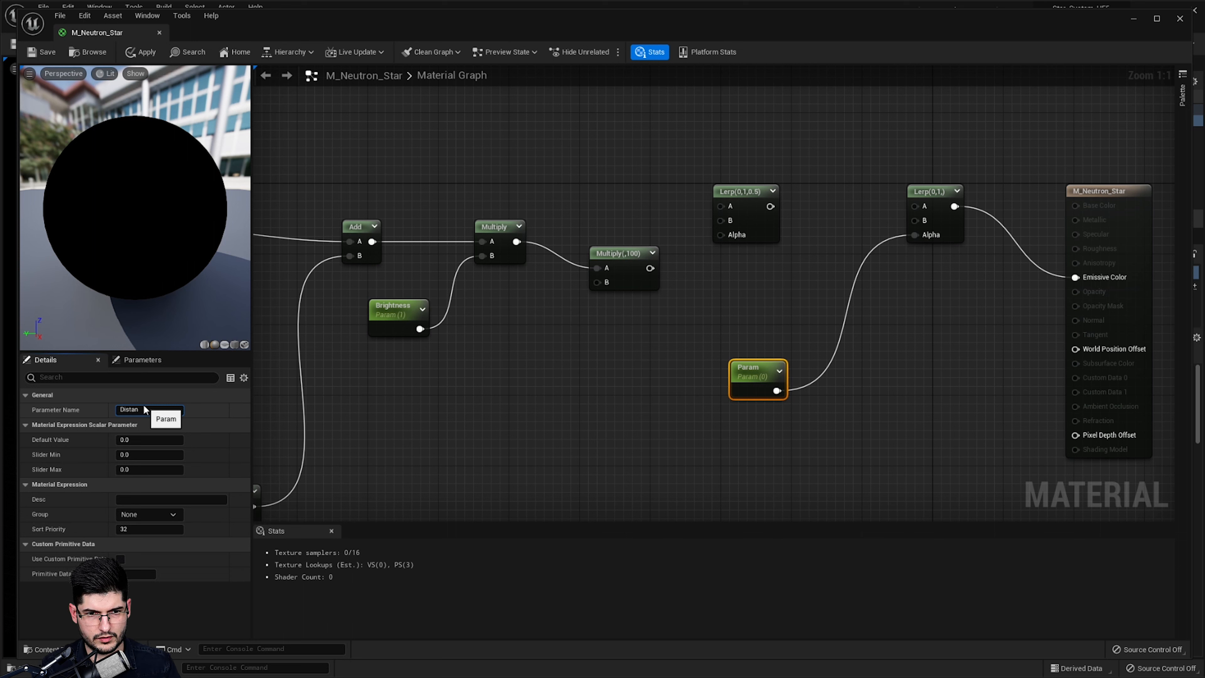
key("Return")
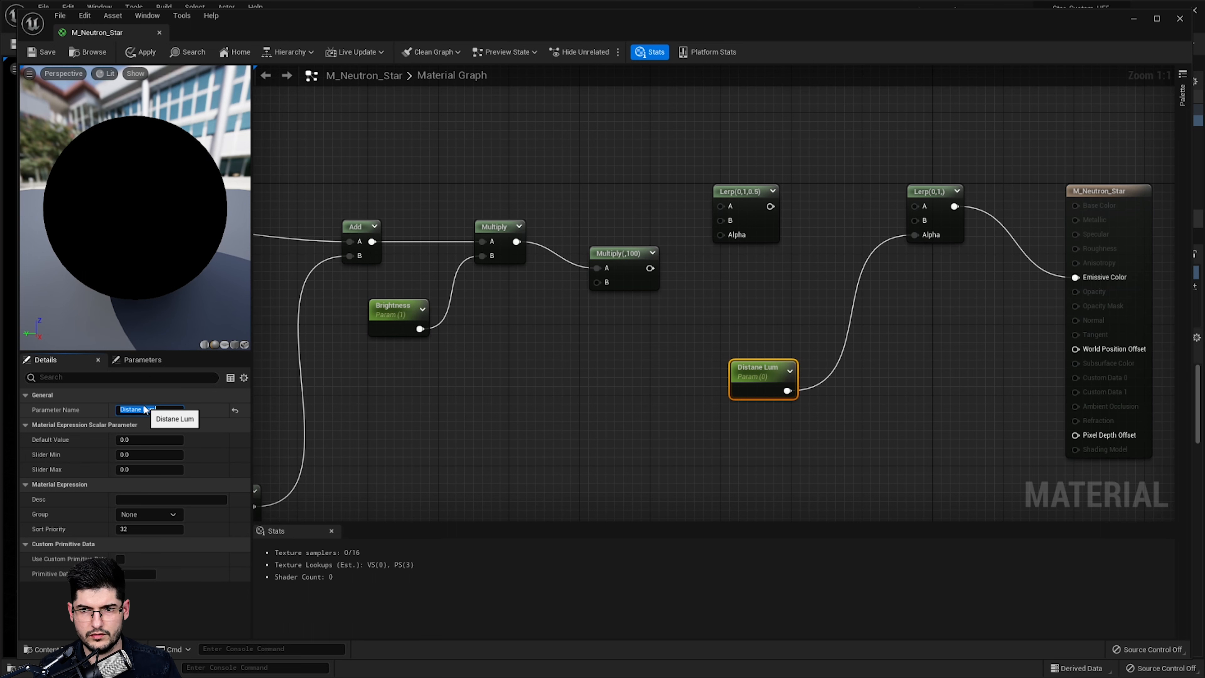
Insert a Saturate node between the Distane Lum parameter and the final Lerp's Alpha input
right_click(951, 361)
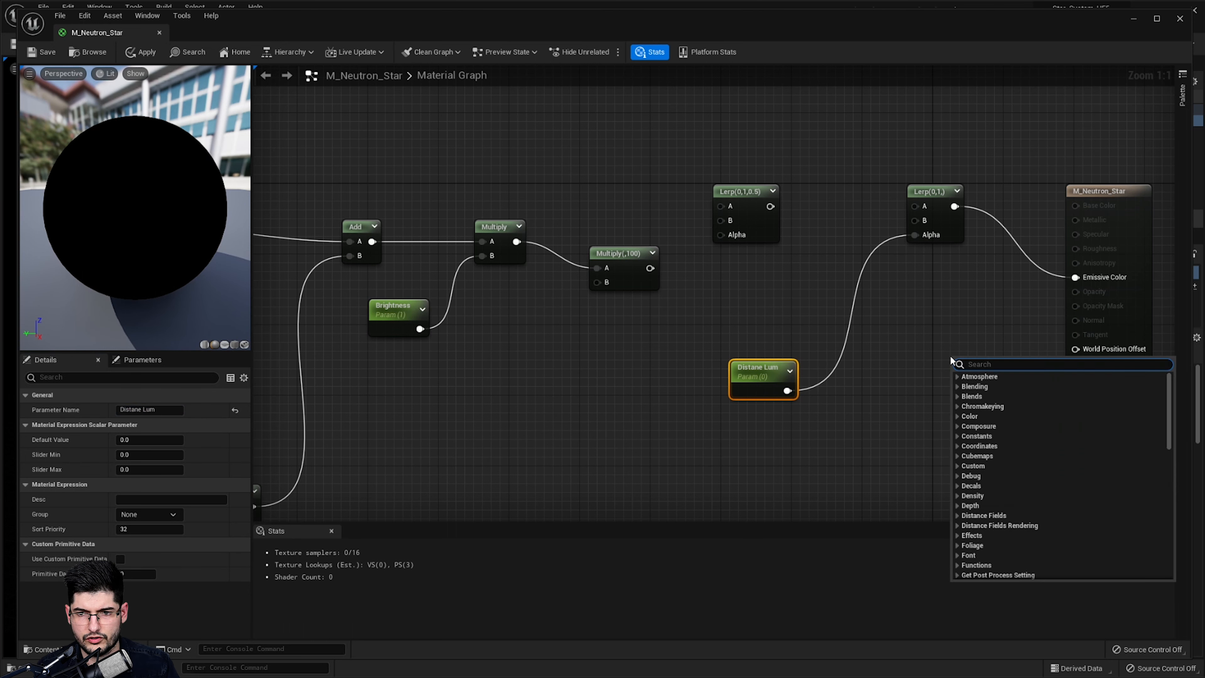
type("saturate")
key("Return")
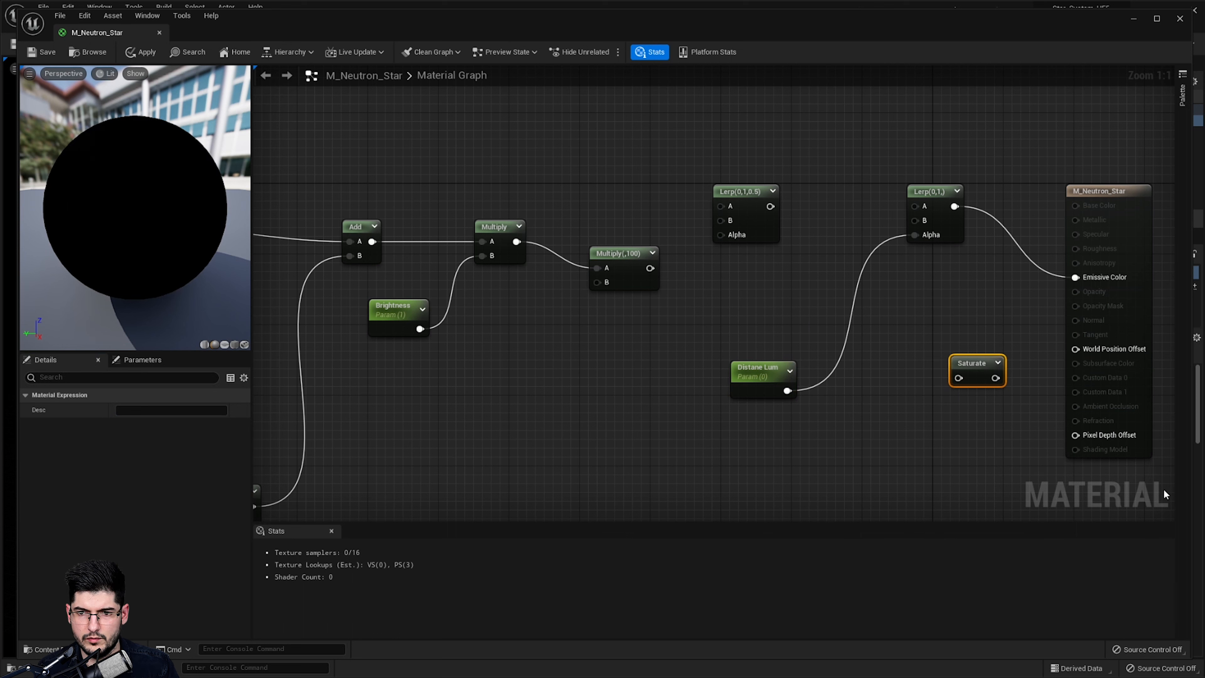
left_click_drag(982, 380, 859, 341)
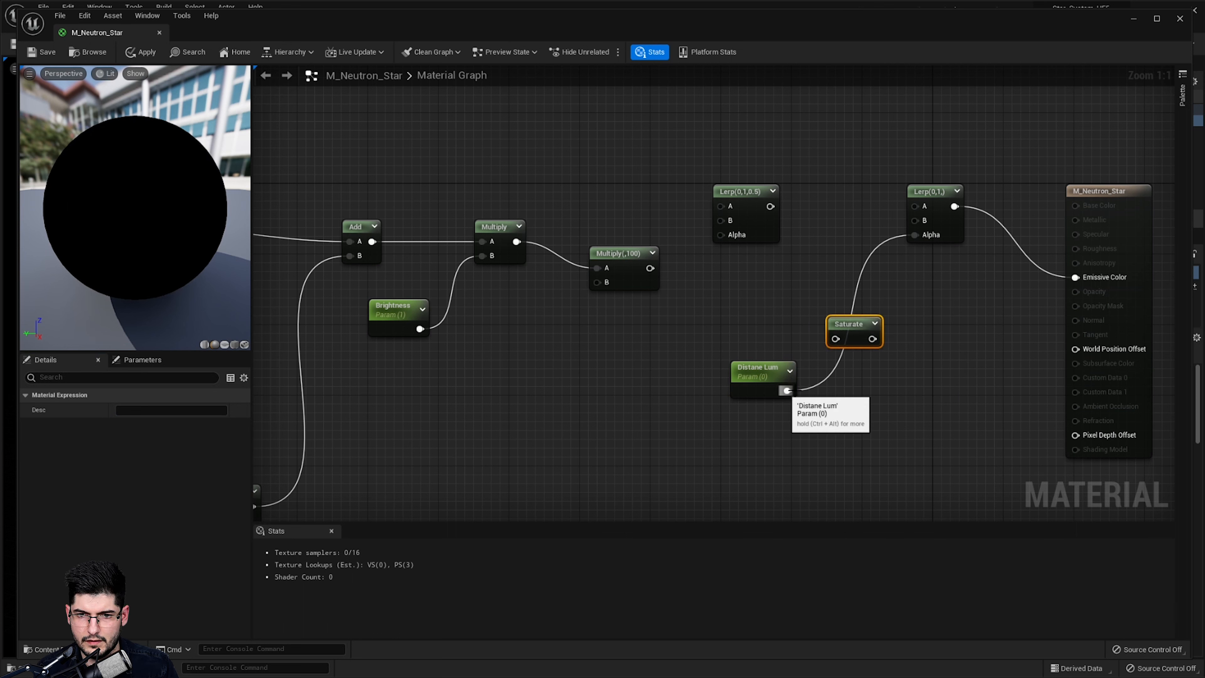
left_click_drag(787, 390, 920, 237)
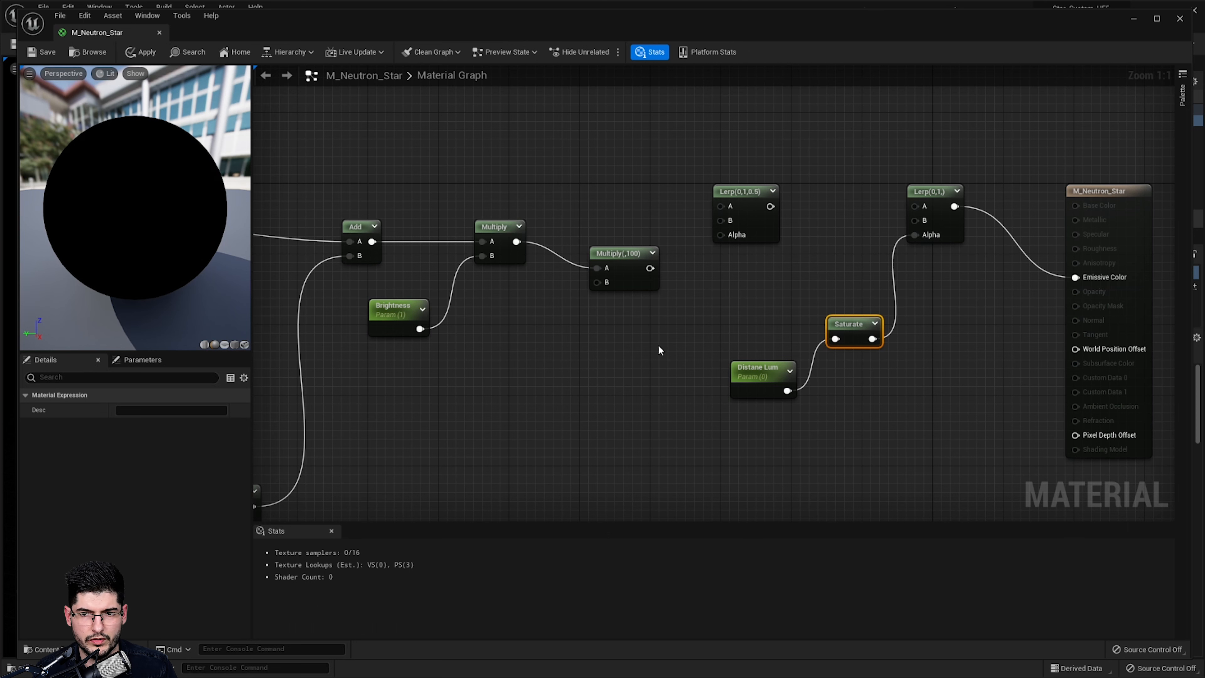
Connect the unconnected Lerp's output to the final Lerp's B input
left_click_drag(770, 206, 912, 221)
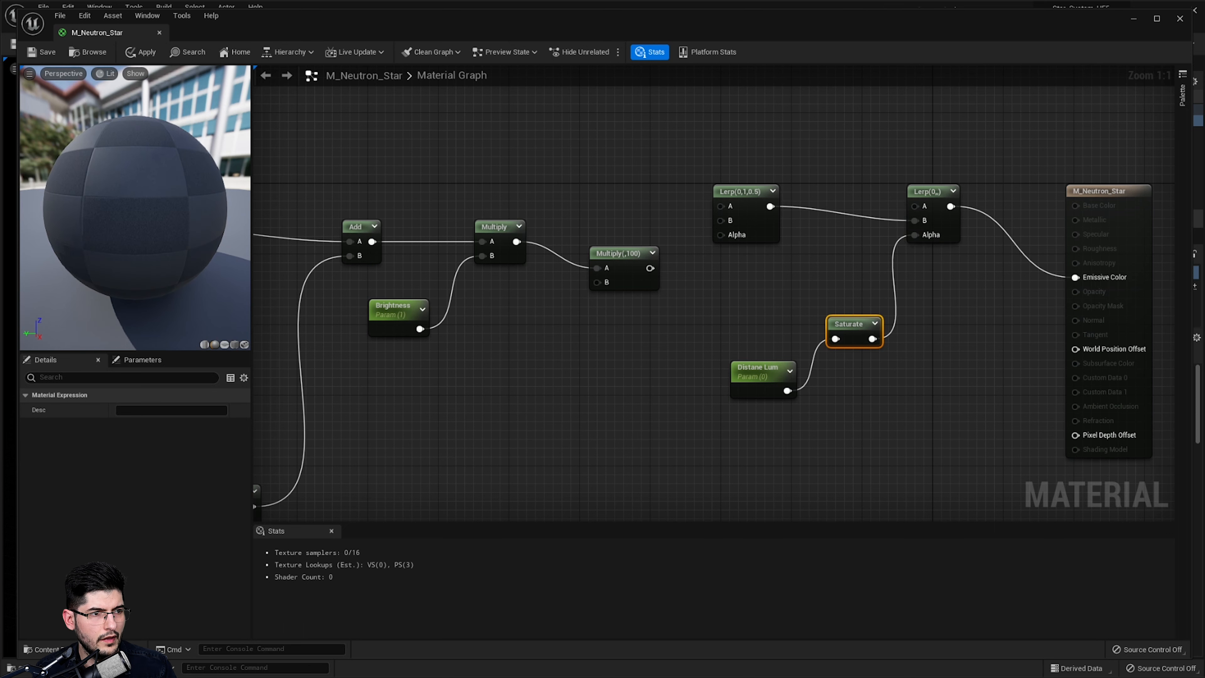
right_click_drag(493, 389, 652, 459)
scroll(653, 457, "down", 1)
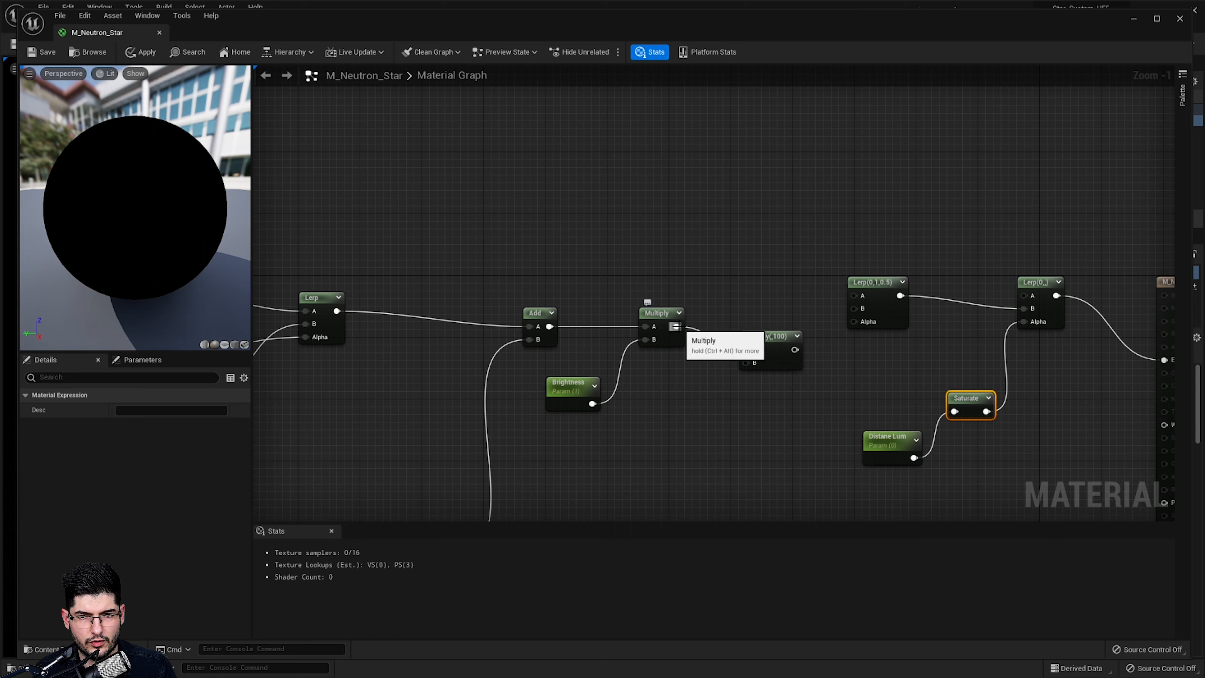
Connect the brightness Multiply's output to the final Lerp's A input and move the first Lerp down beside the Multiply by 100
left_click_drag(677, 326, 1015, 299)
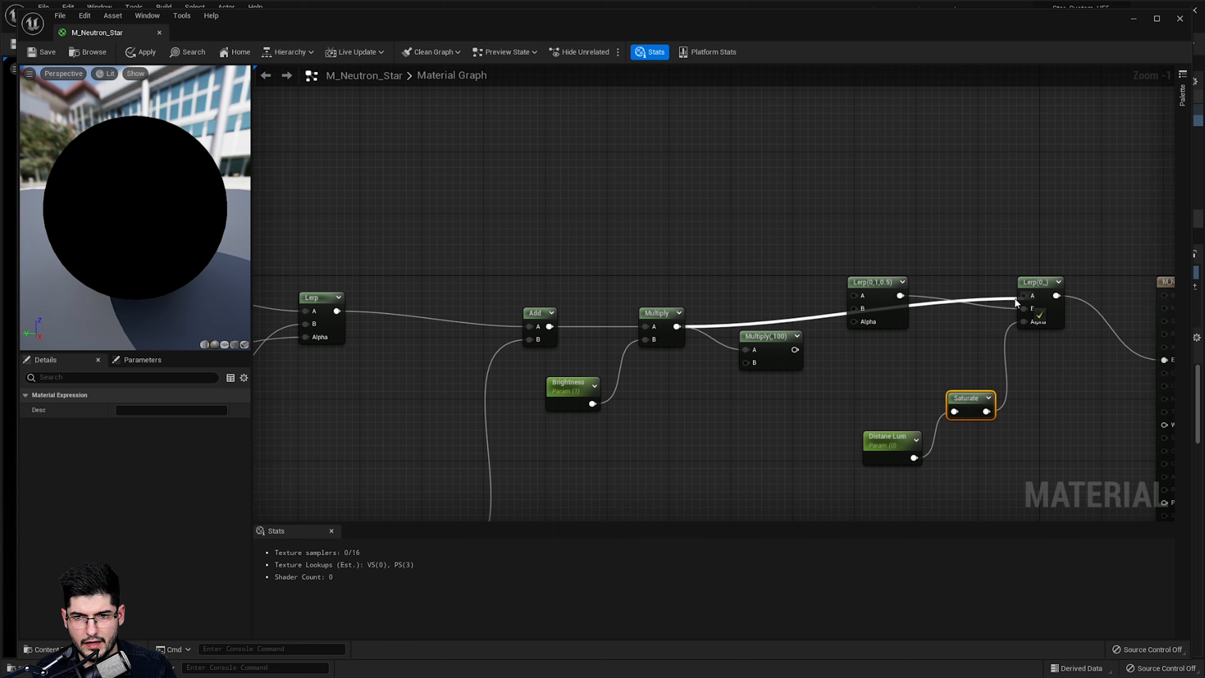
left_click_drag(912, 308, 906, 368)
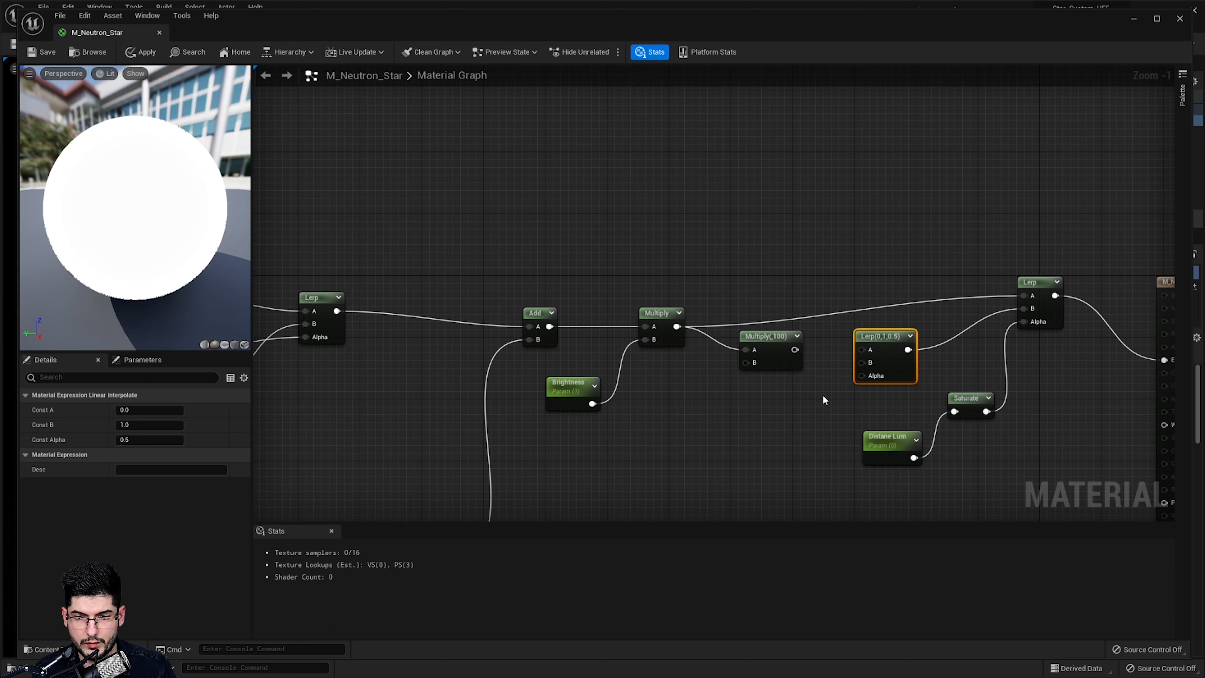
Feed the first Lerp's B from the Multiply by 100 and its A from the brightness Multiply, and tidy both nodes' placement
right_click_drag(825, 351, 796, 275)
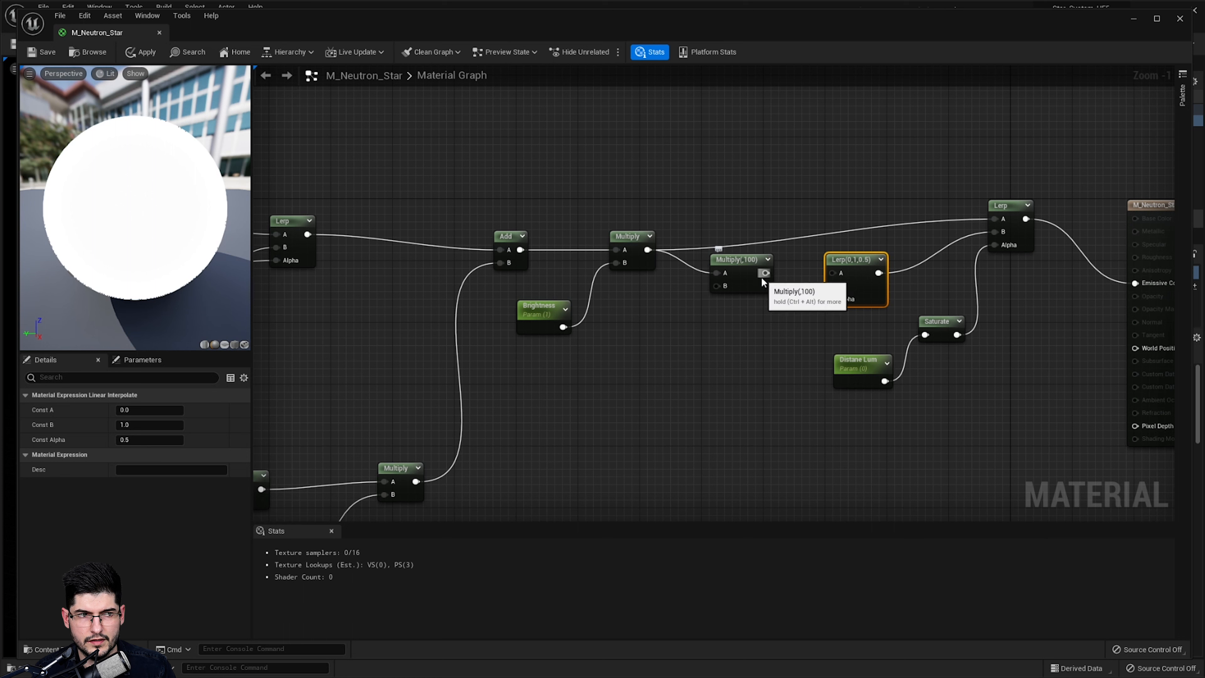
left_click_drag(766, 273, 832, 286)
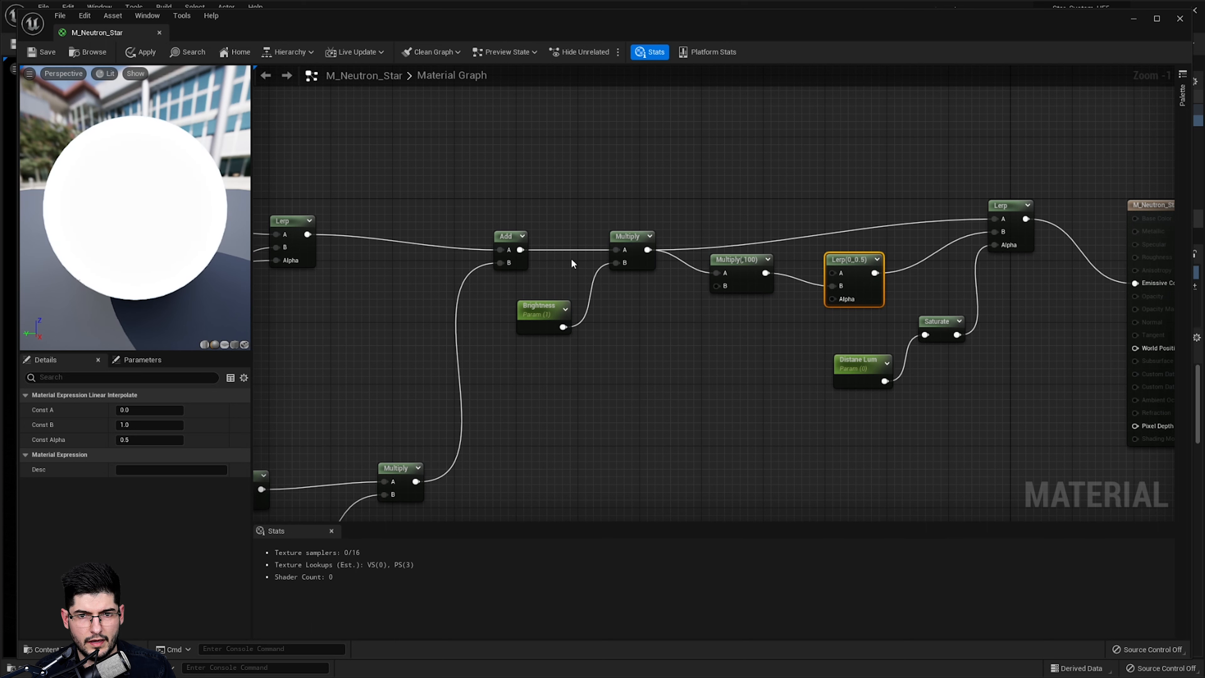
left_click_drag(648, 251, 885, 241)
left_click_drag(744, 280, 737, 311)
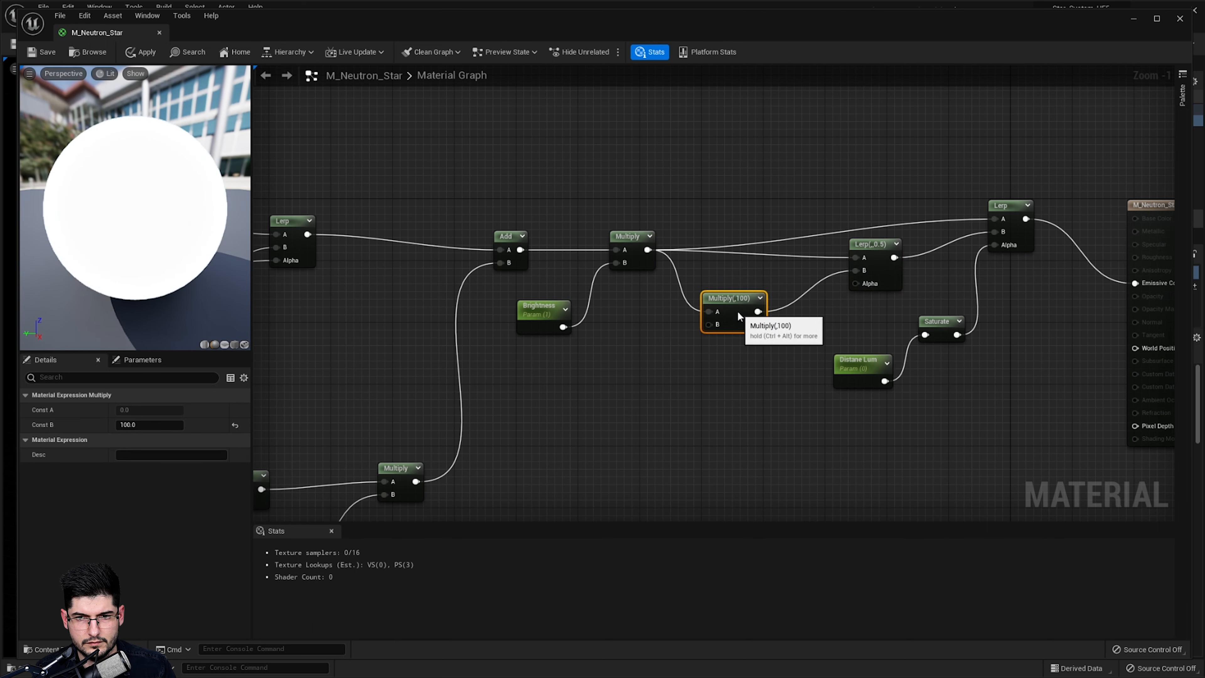
mouse_move(884, 280)
left_mouse_down()
mouse_move(877, 303)
mouse_move(871, 292)
left_mouse_up()
right_click_drag(765, 381, 777, 330)
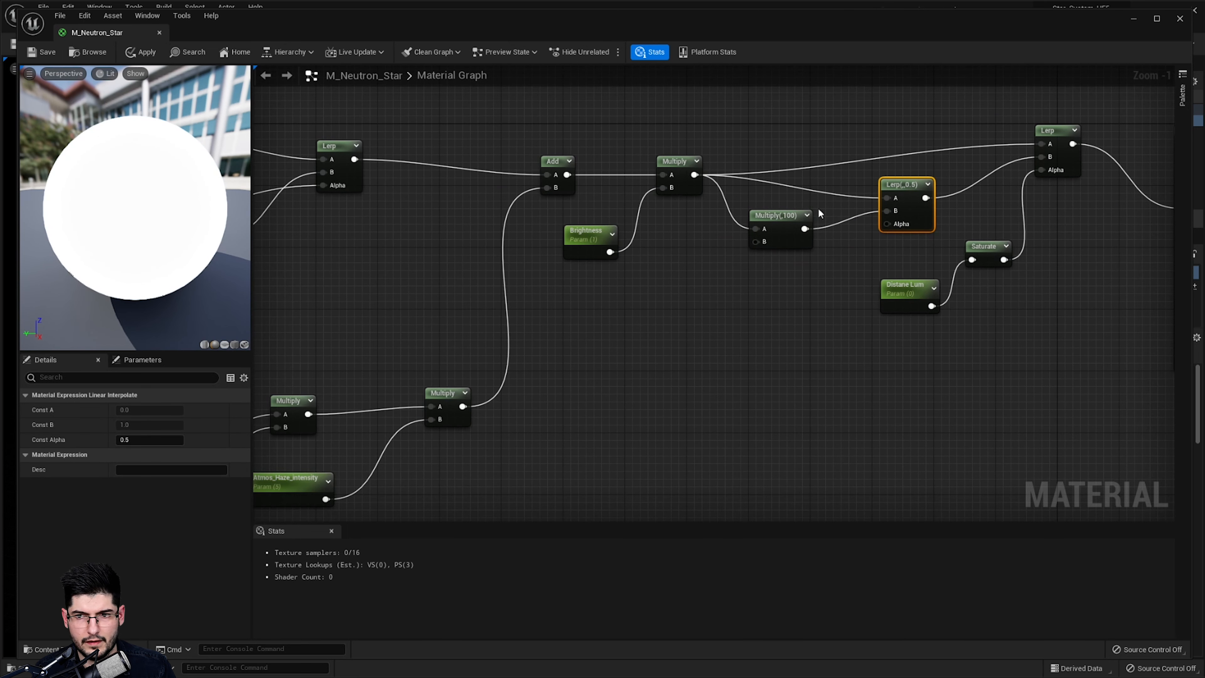
Duplicate the Saturate node, connect the copy to the first Lerp's Alpha and place it below the Multiply by 100
right_click_drag(1076, 367, 914, 382)
left_click(826, 263)
key("ctrl+d")
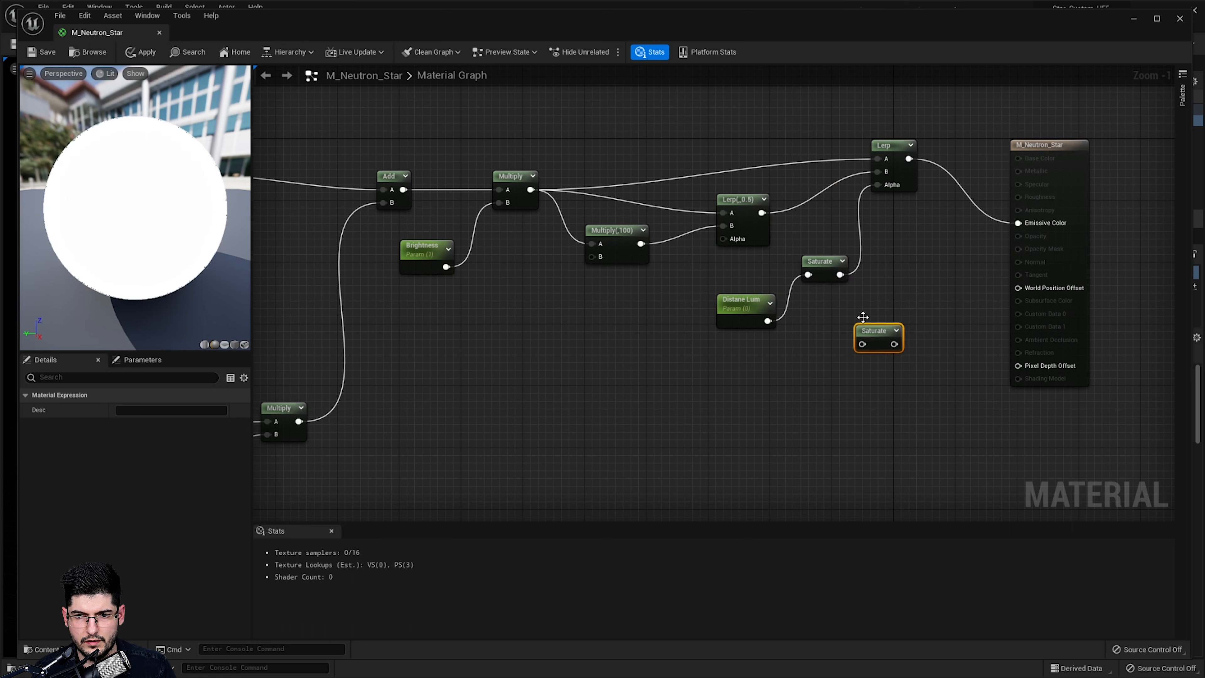
left_click_drag(864, 329, 732, 240)
right_click_drag(692, 329, 914, 358)
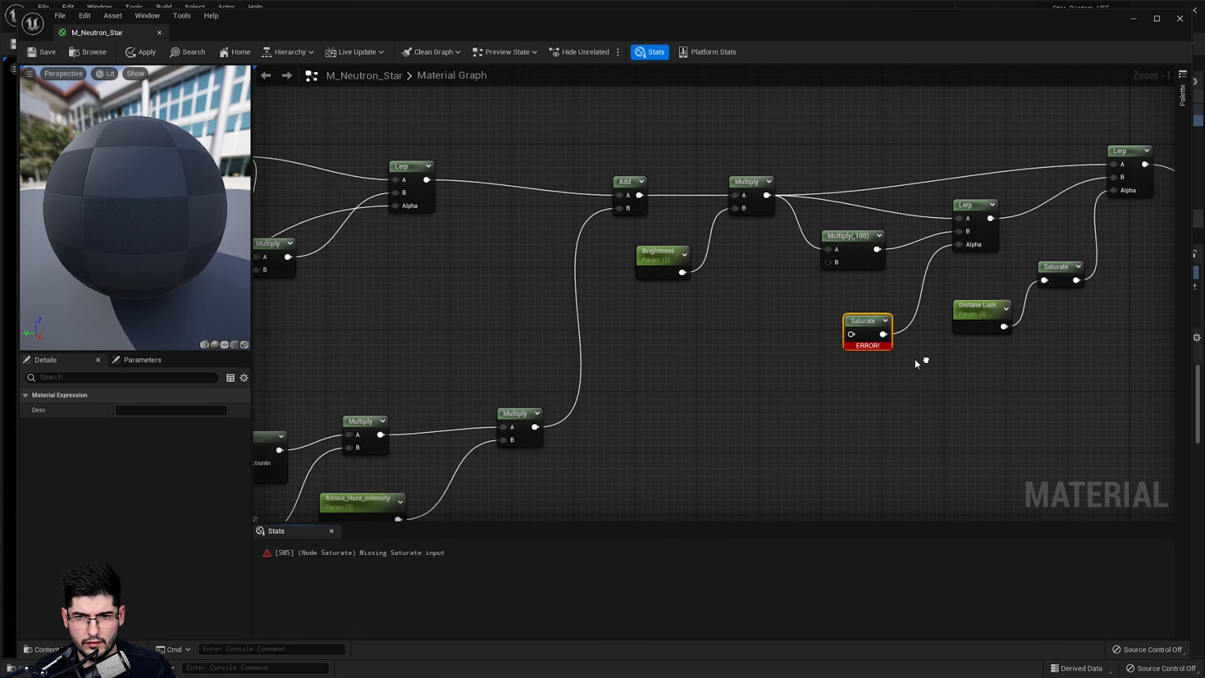
left_click_drag(871, 322, 893, 315)
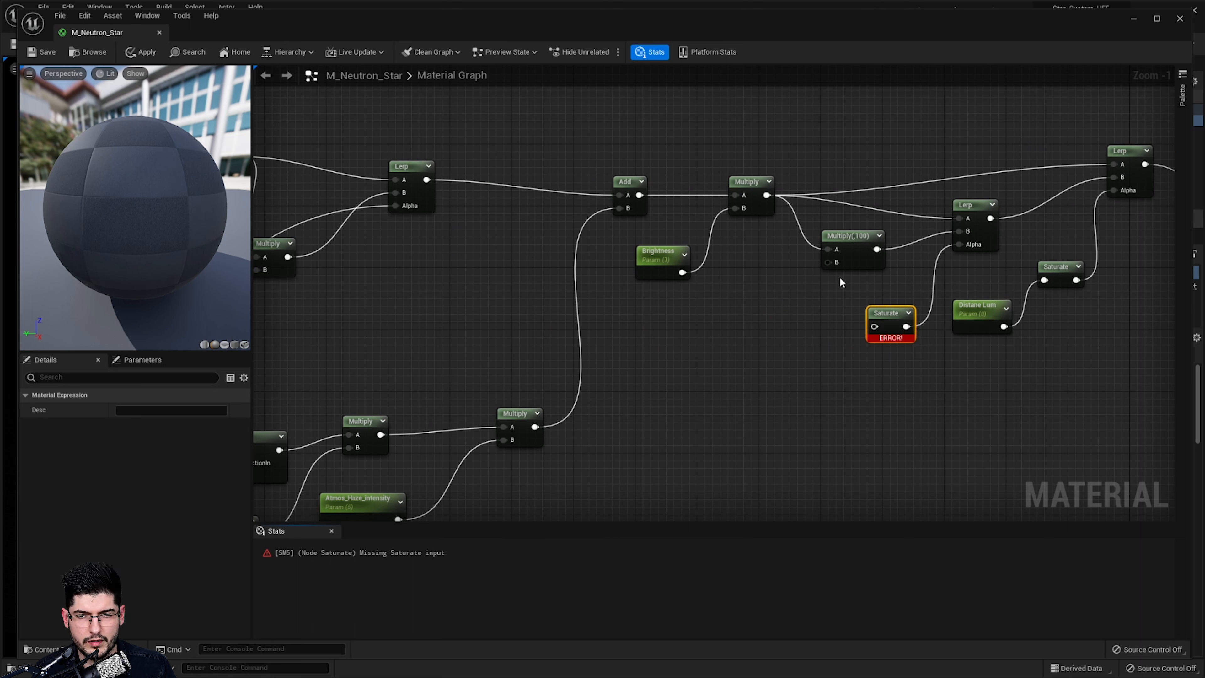
Add a Divide node and connect its output to the duplicated Saturate's input
left_click(769, 327)
right_click(807, 324)
type("divide")
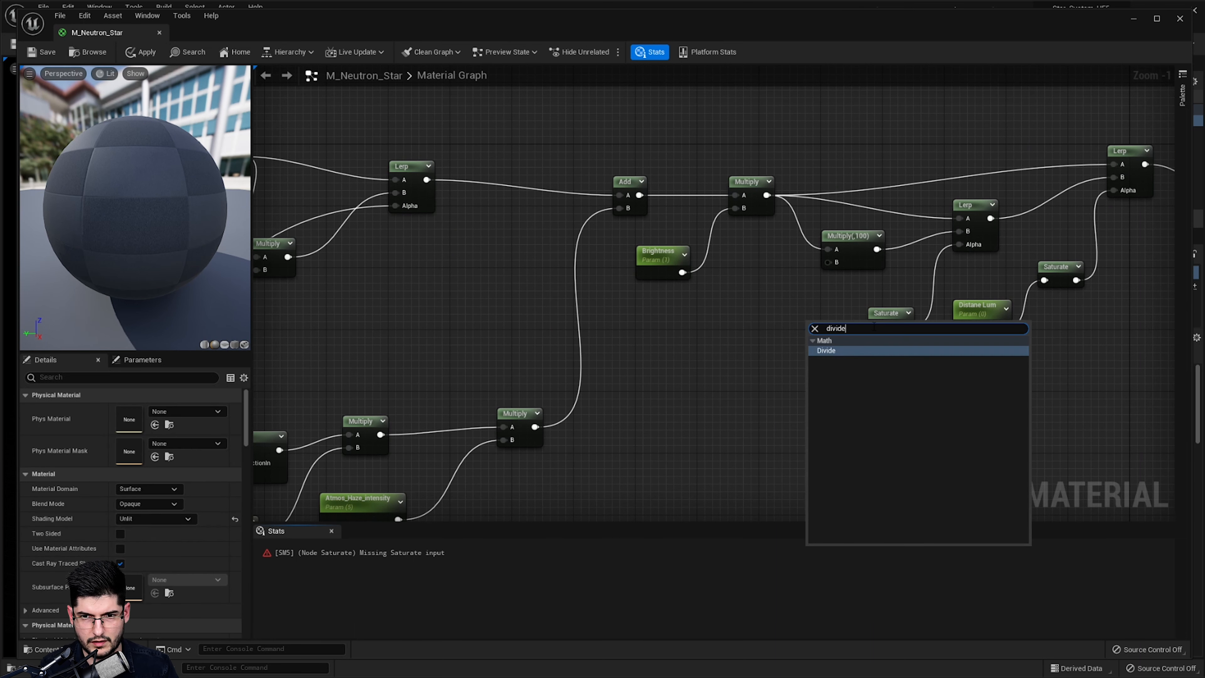
key("Return")
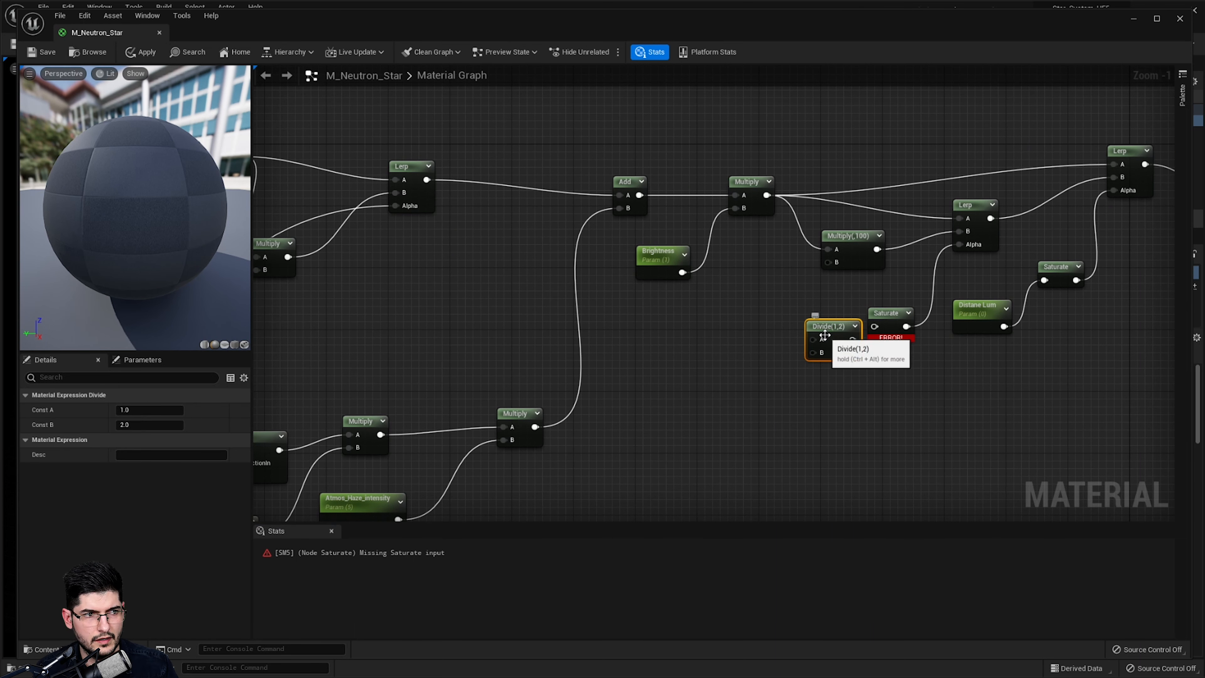
left_click_drag(824, 336, 874, 327)
left_click_drag(793, 328, 823, 336)
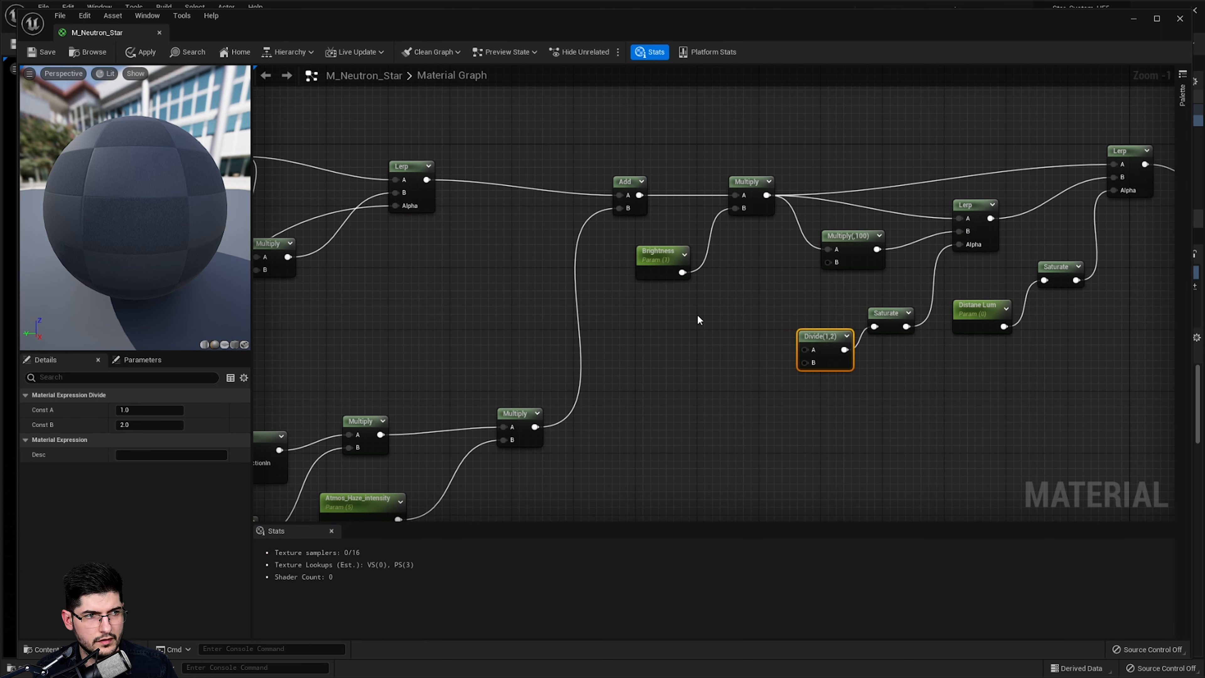
right_click(697, 319)
type("distance")
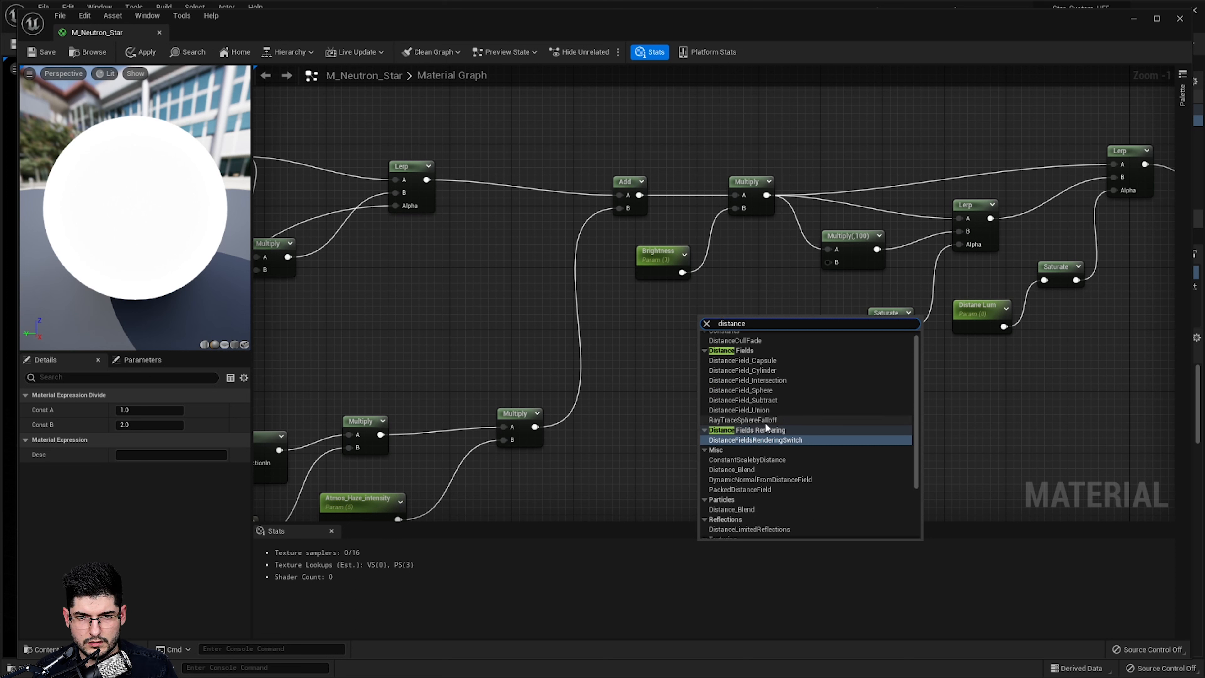
scroll(748, 366, "up", 1)
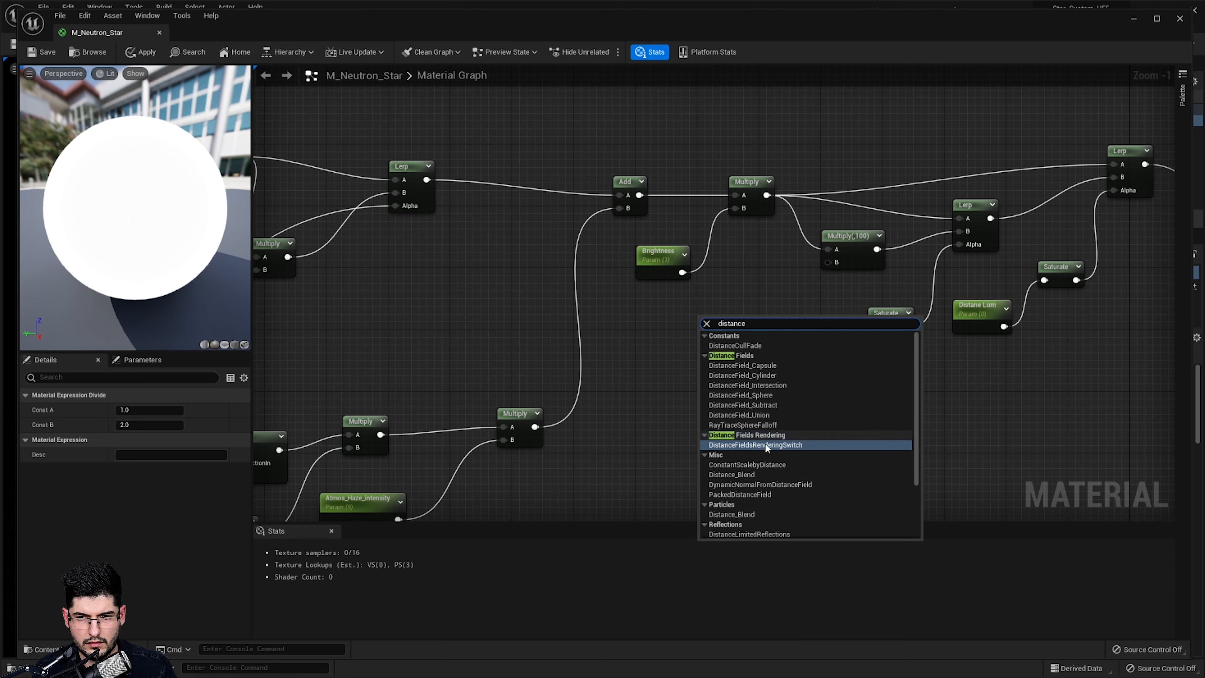
scroll(765, 444, "down", 1)
scroll(743, 468, "down", 1)
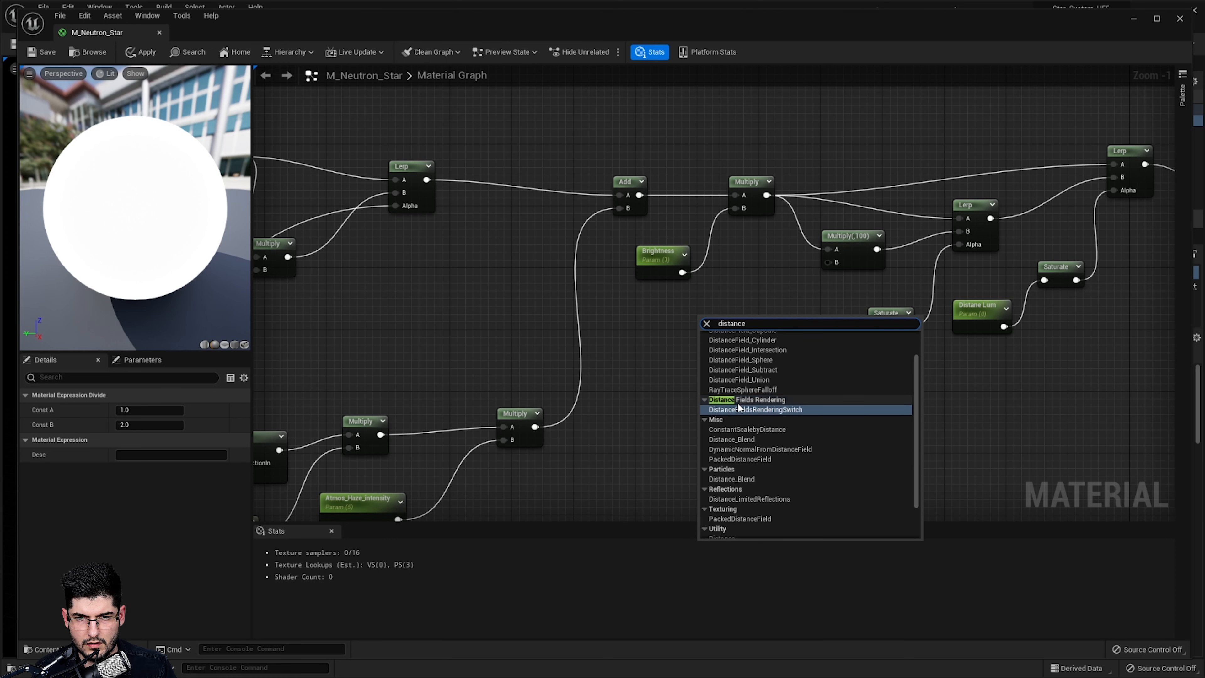
left_click(746, 400)
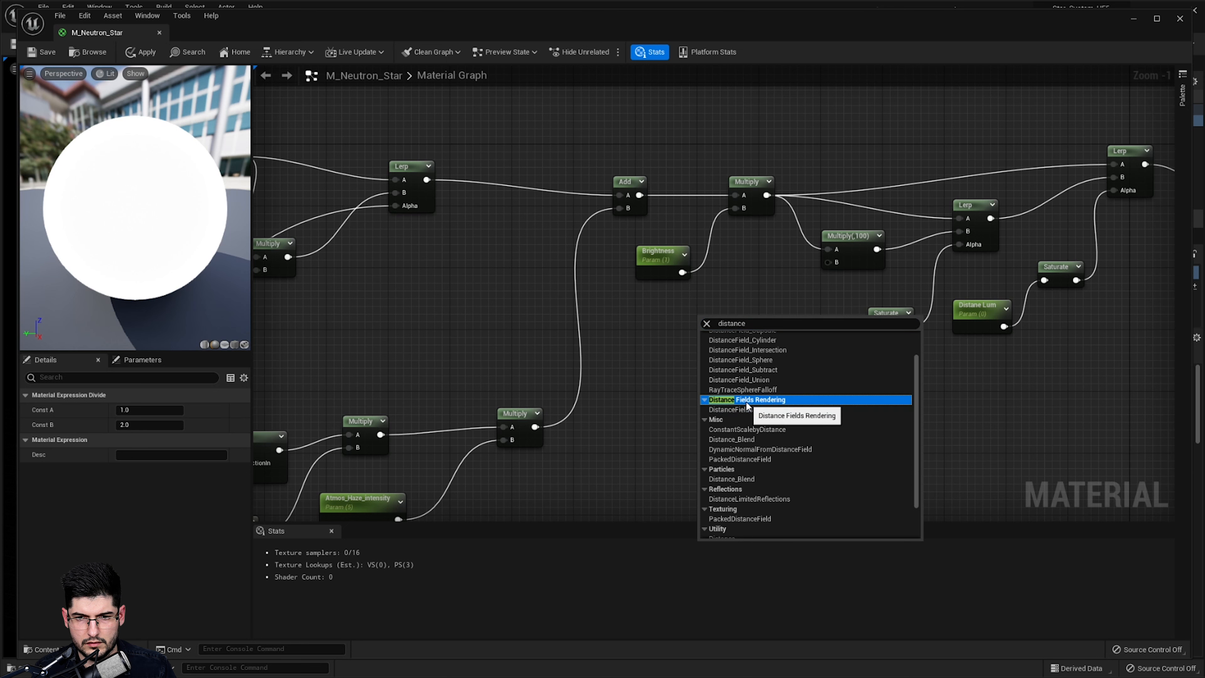
left_click(773, 312)
right_click_drag(790, 300, 755, 296)
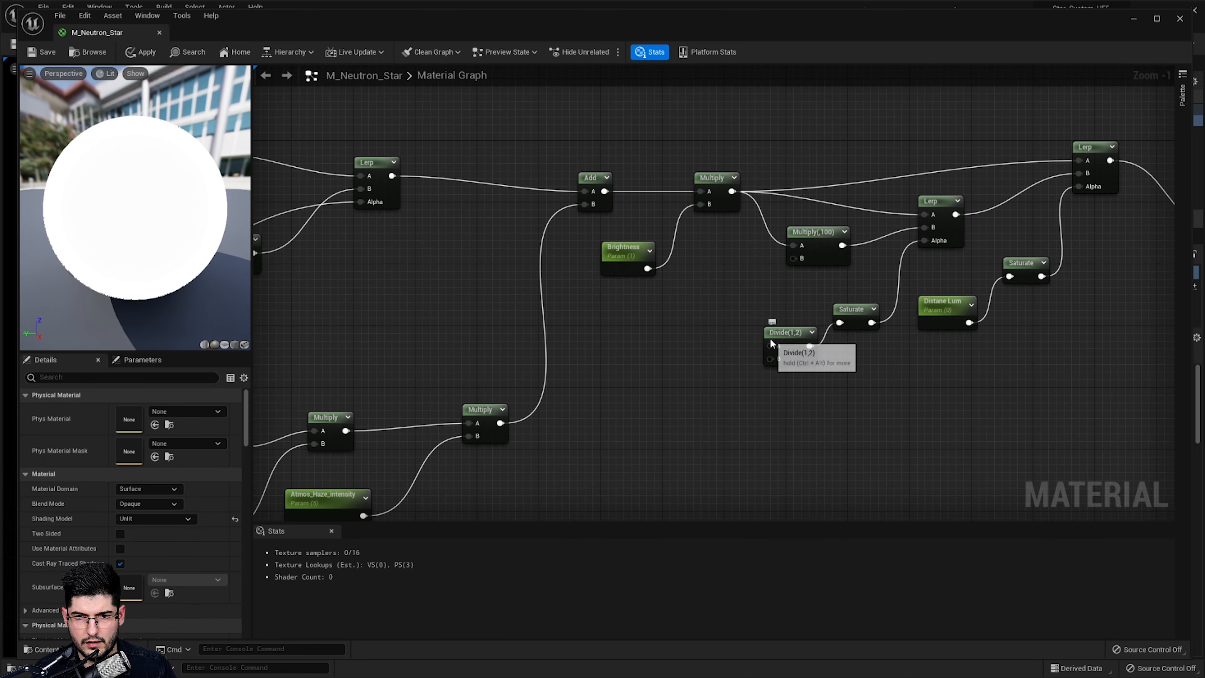
left_click(772, 344)
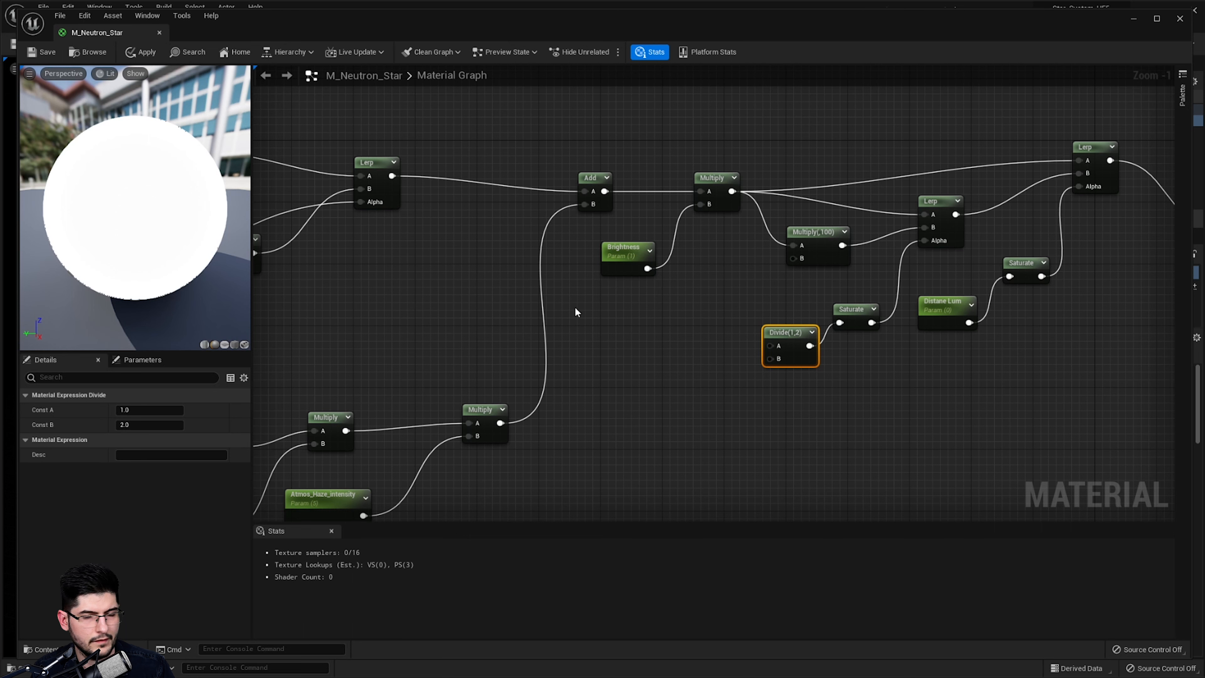
Add a Distance node before the Divide and connect its output to the Divide's A input
right_click(676, 324)
type("distance")
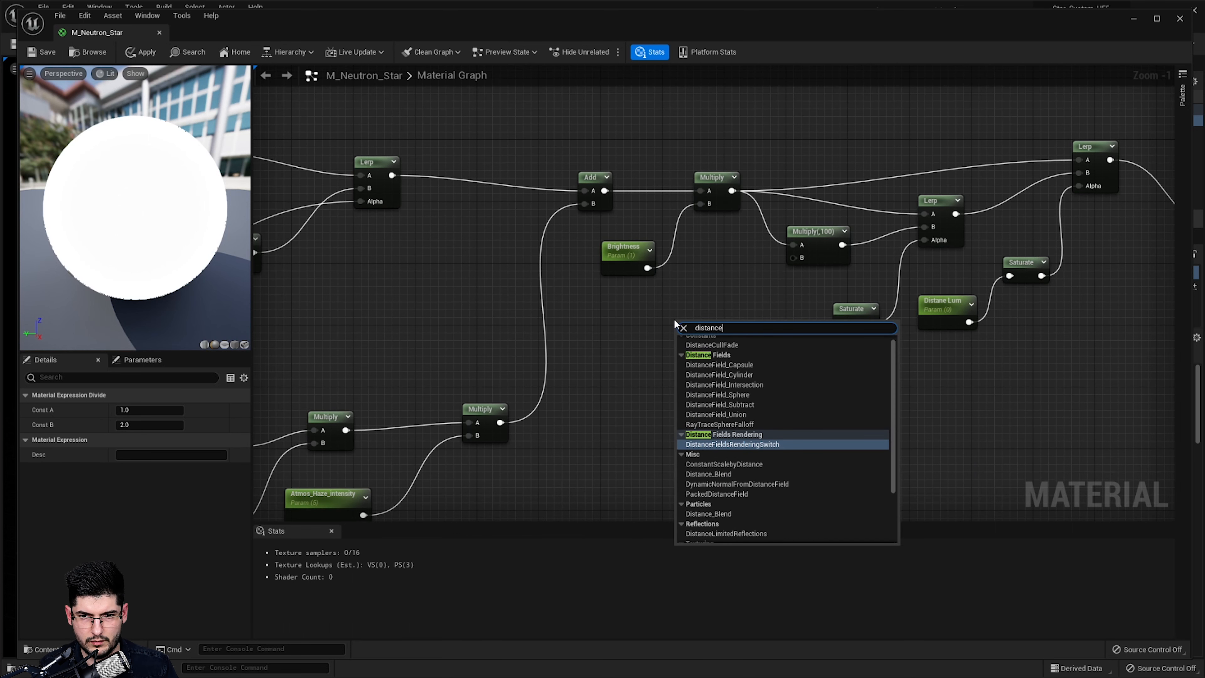
scroll(755, 455, "down", 3)
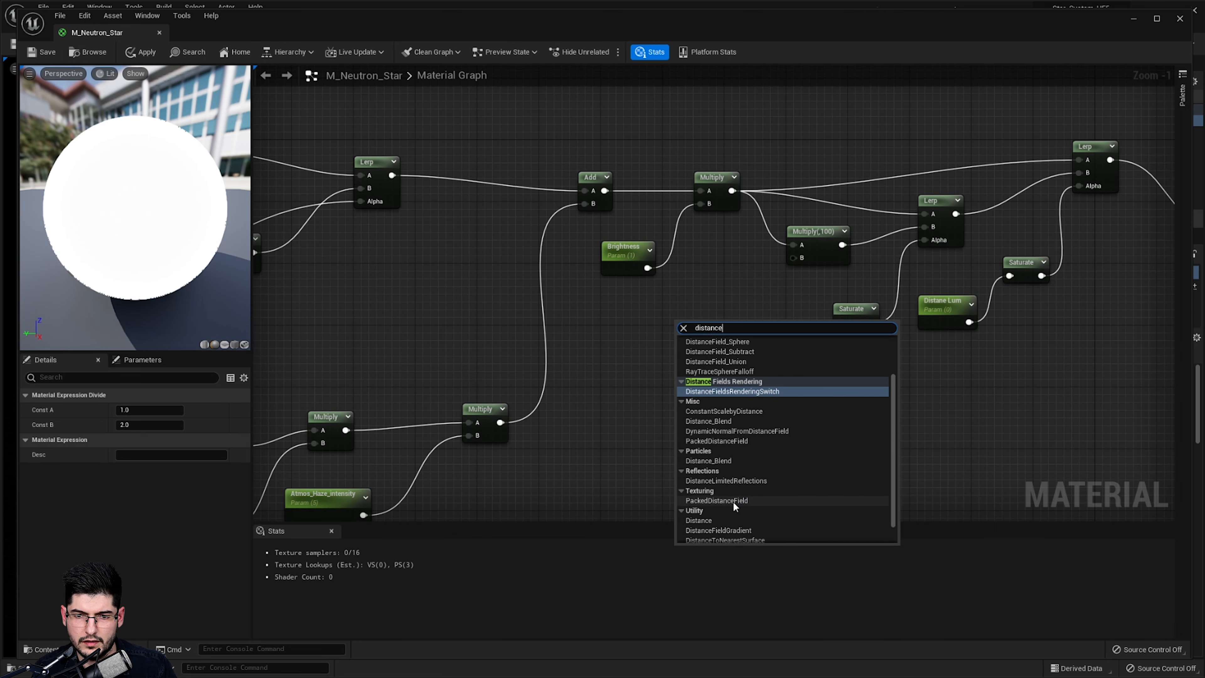
left_click(703, 504)
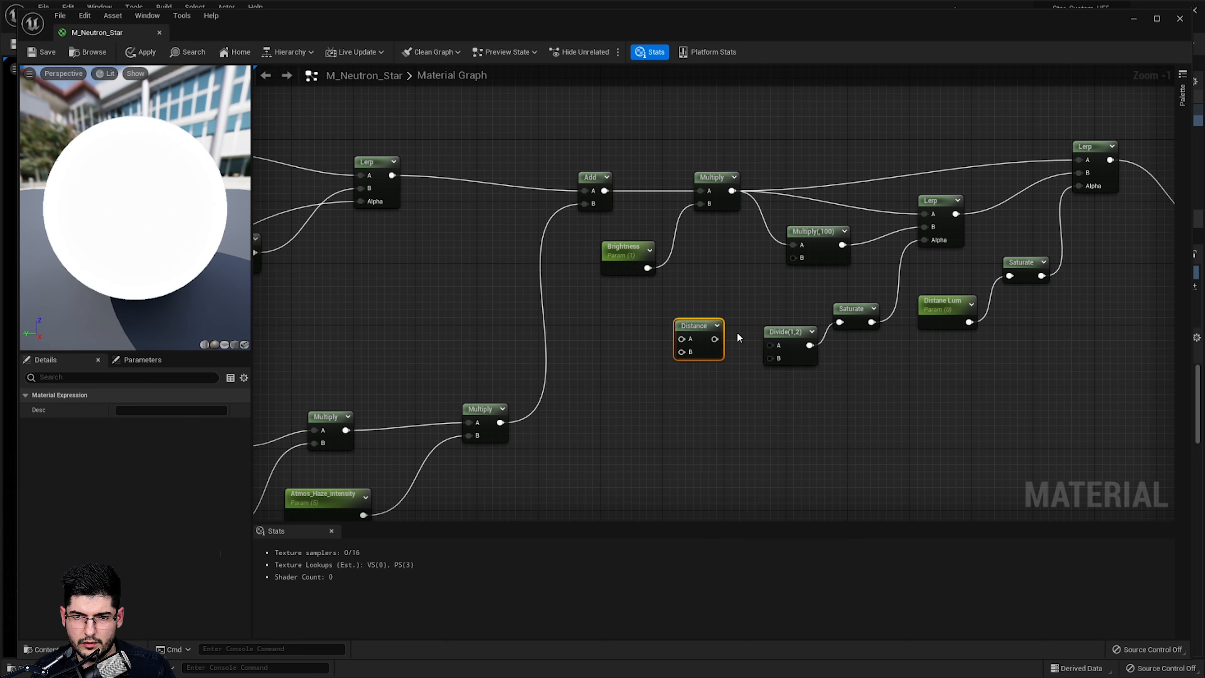
left_click_drag(714, 339, 778, 346)
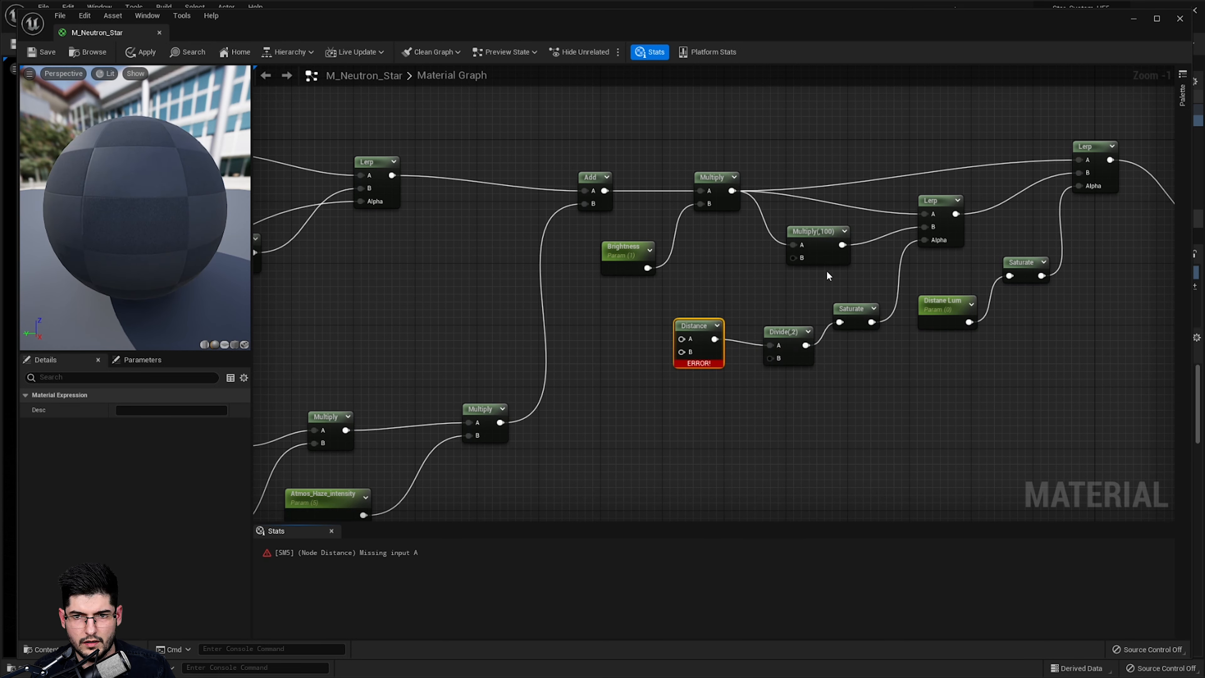
Duplicate the Multiply by 100, place the copy below the Distance node and set its Const B to 1
left_click(826, 257)
key("ctrl+d")
left_click_drag(873, 329, 701, 429)
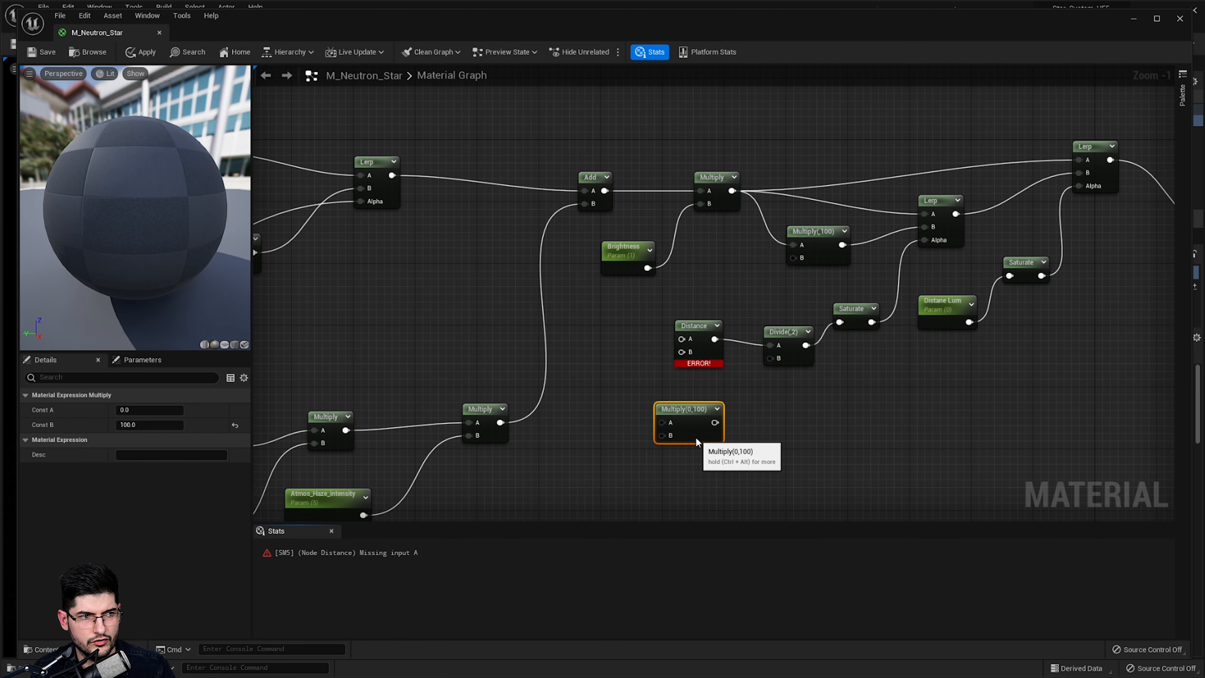
left_click(130, 424)
type("1")
key("Return")
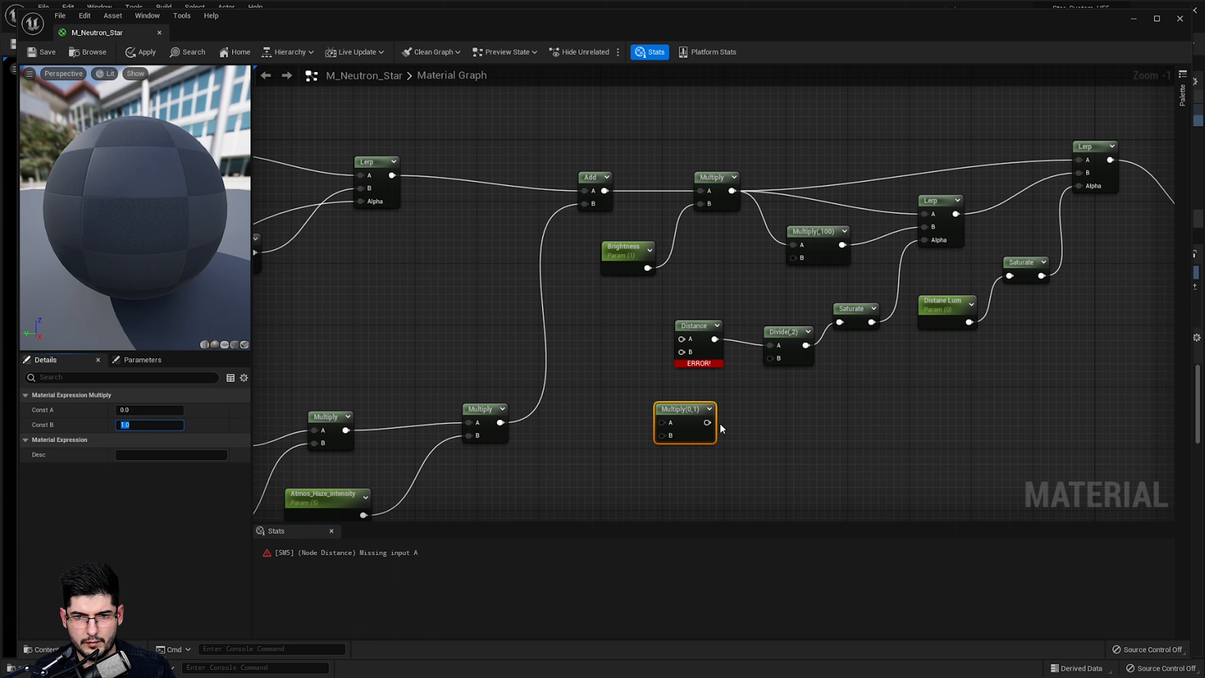
Connect the duplicated Multiply's output to the Divide's B input and position the node below the Distance node
left_click_drag(708, 422, 770, 358)
left_click_drag(688, 414, 714, 411)
left_click(600, 339)
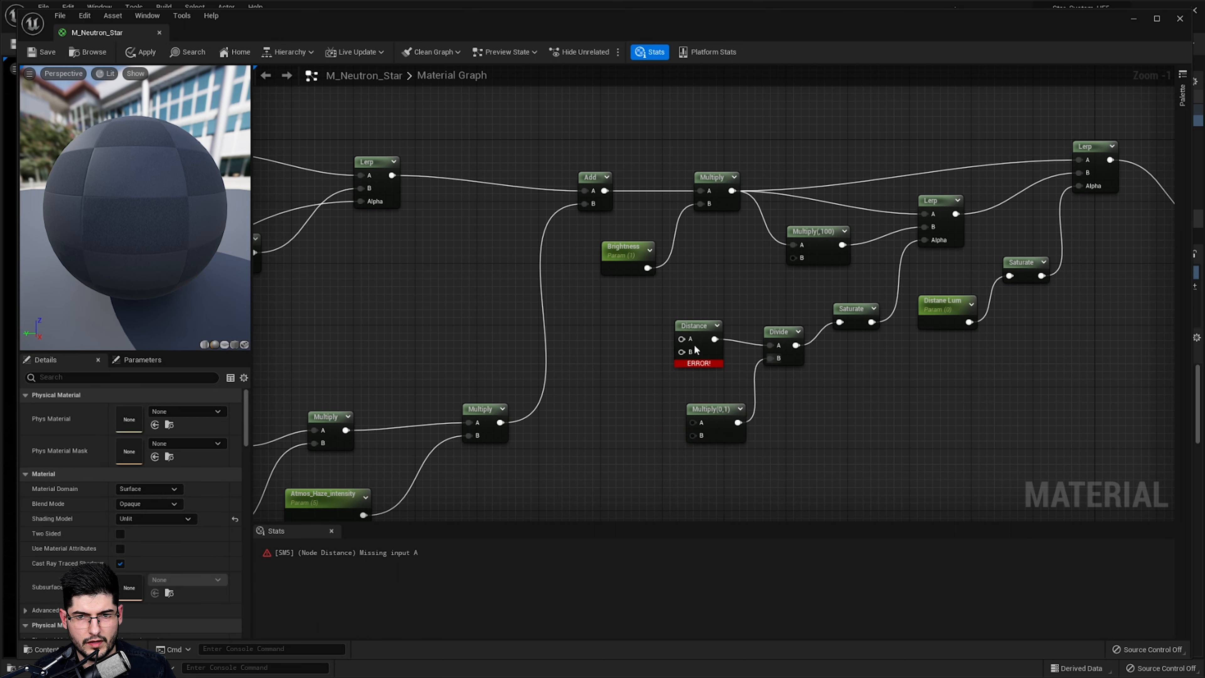
Add an ObjectPositionWS node and connect it to the Distance node's A input
right_click(592, 297)
type("obe")
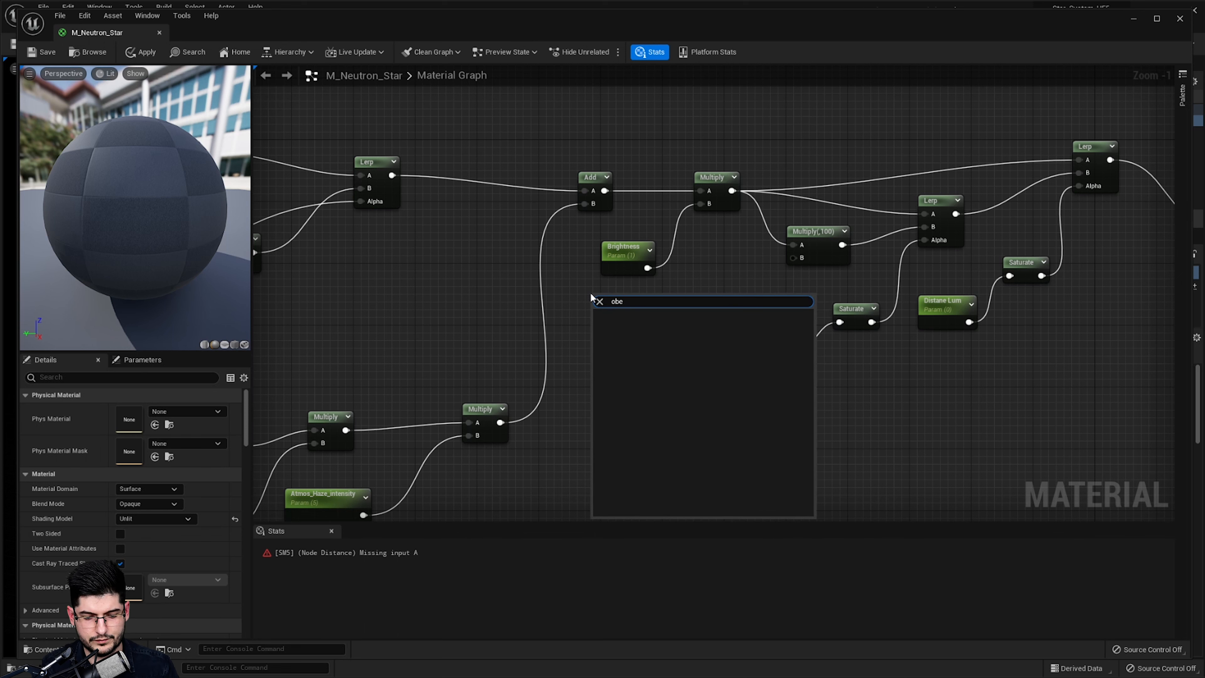
key("BackSpace")
type("jk")
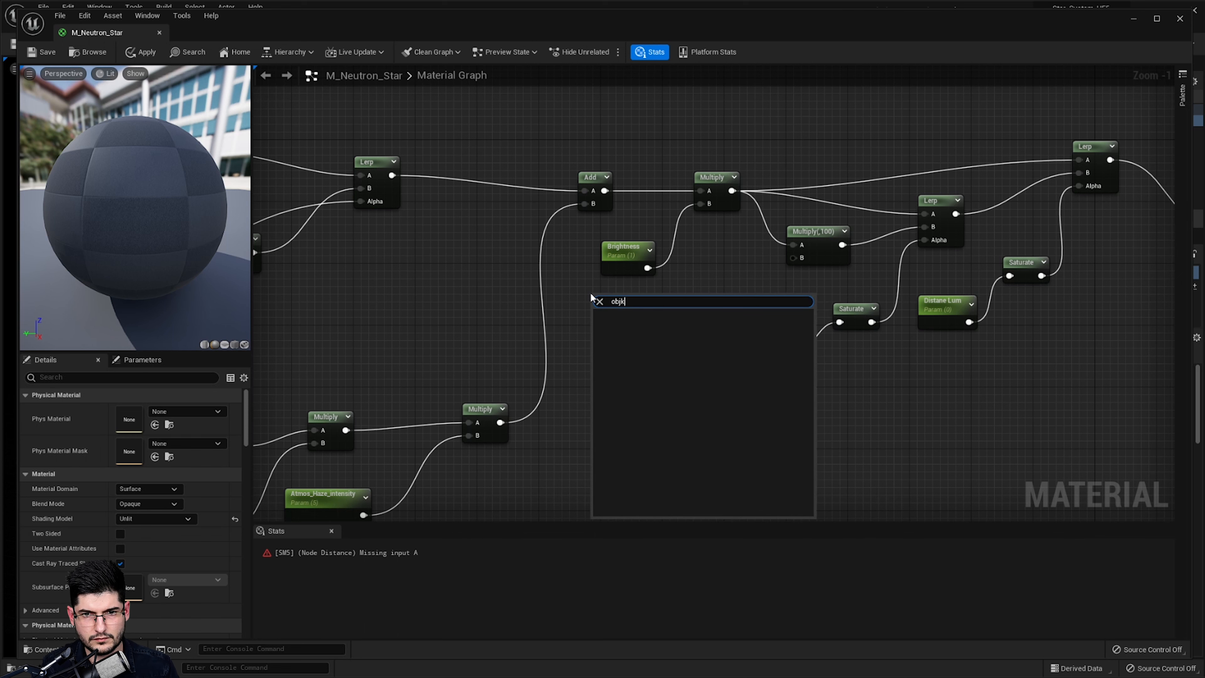
key("BackSpace")
type("ect")
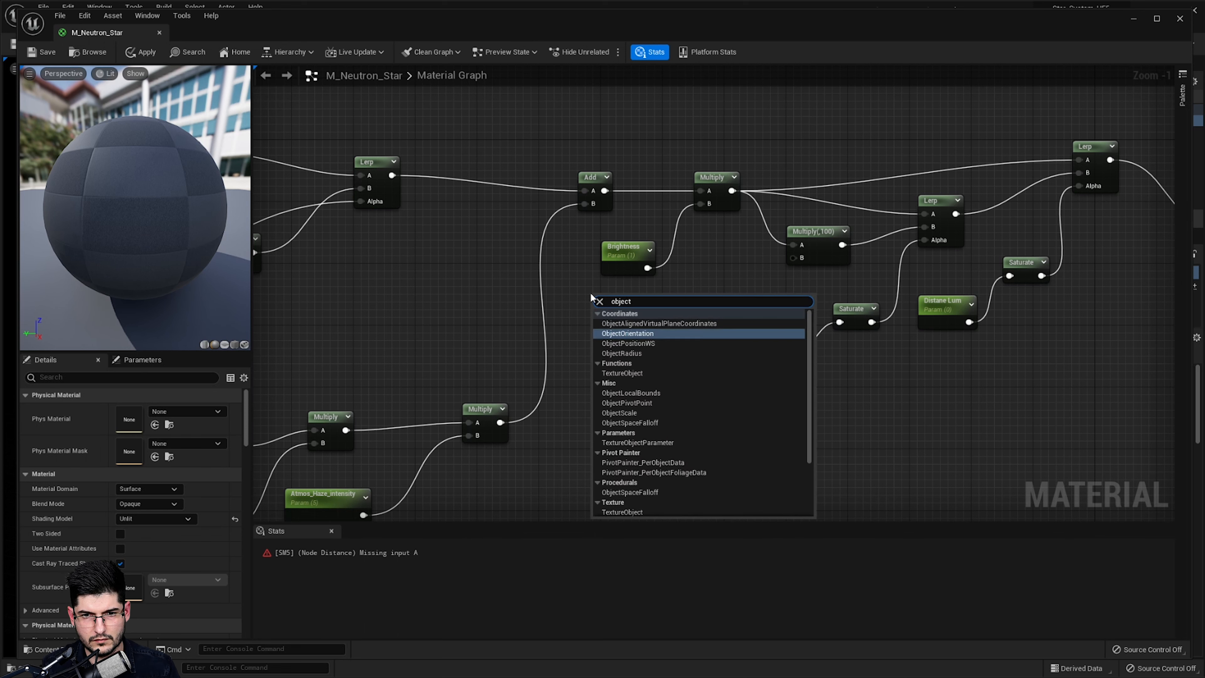
key("Down")
key("Return")
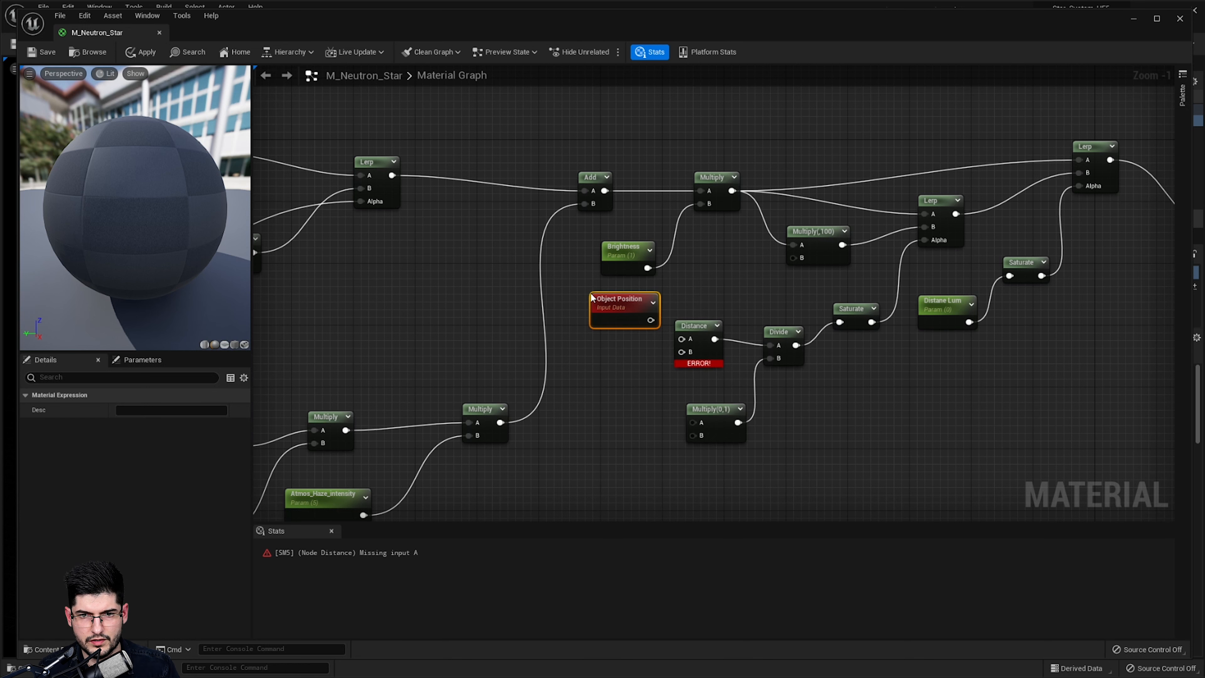
left_click_drag(592, 297, 681, 339)
Add a CameraPositionWS node and connect it to the Distance node's B input
right_click(589, 365)
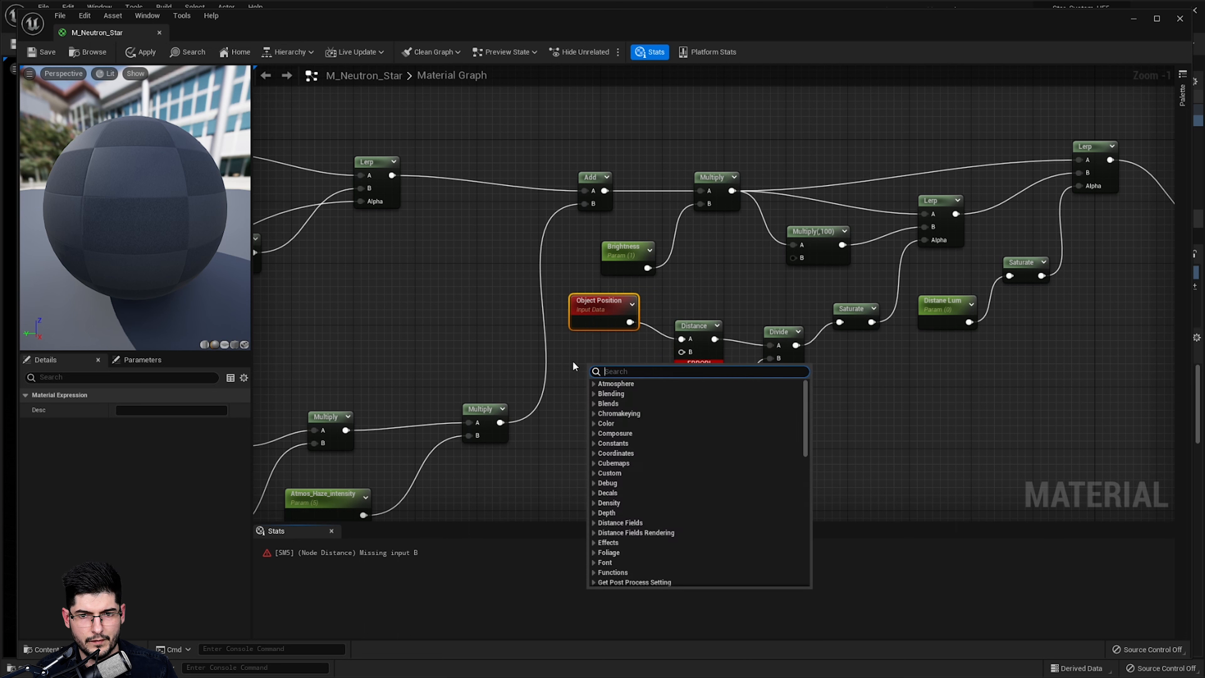
type("camera")
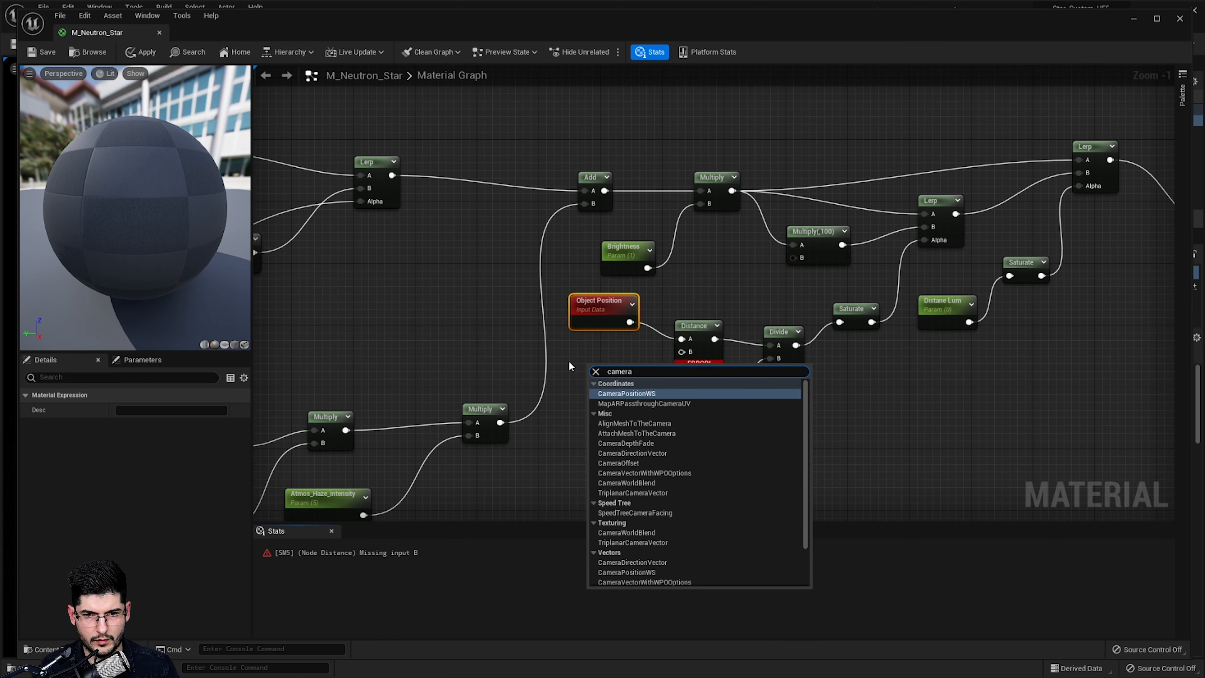
key("Return")
left_click_drag(648, 382, 681, 353)
Add an ObjectRadius node and connect it to the A input of the Multiply feeding the Divide
right_click_drag(649, 410, 628, 377)
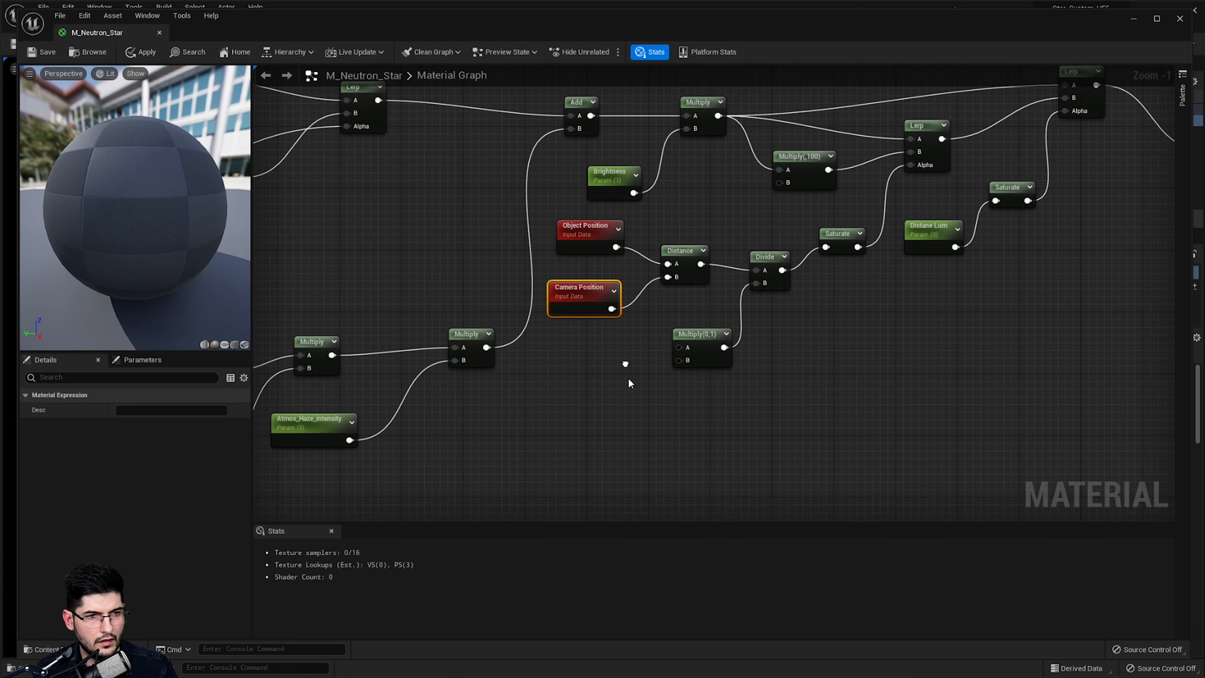
right_click(600, 372)
type("object")
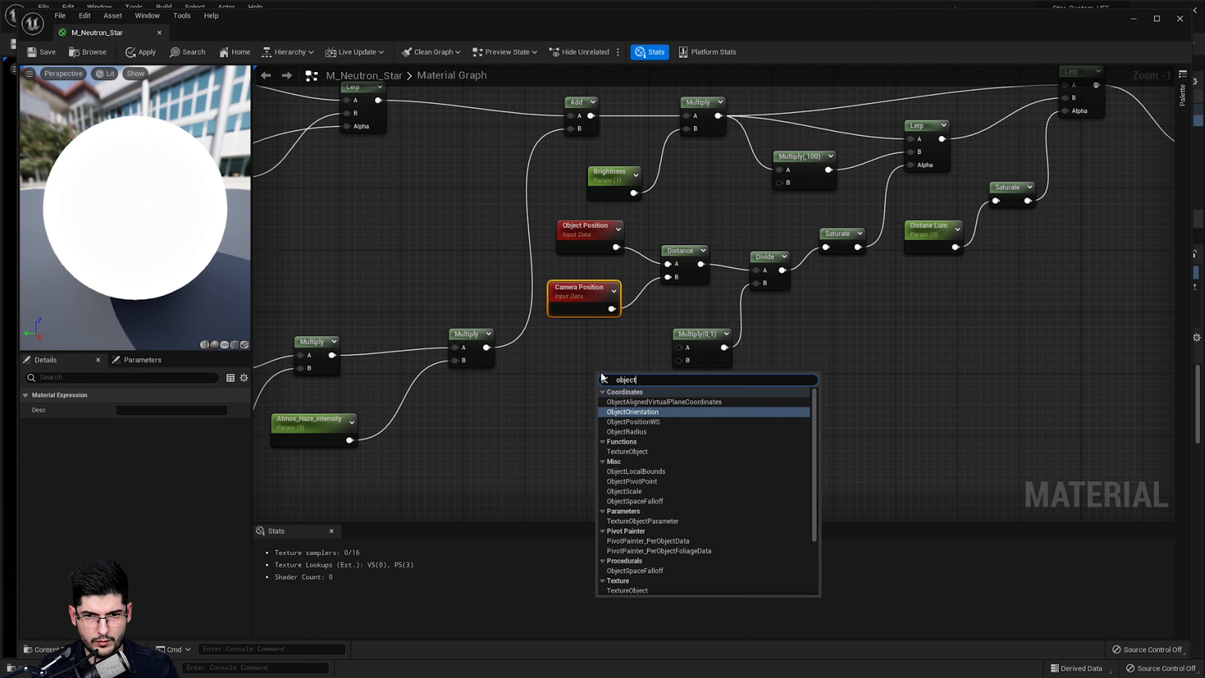
key("Down")
key("Down")
key("Return")
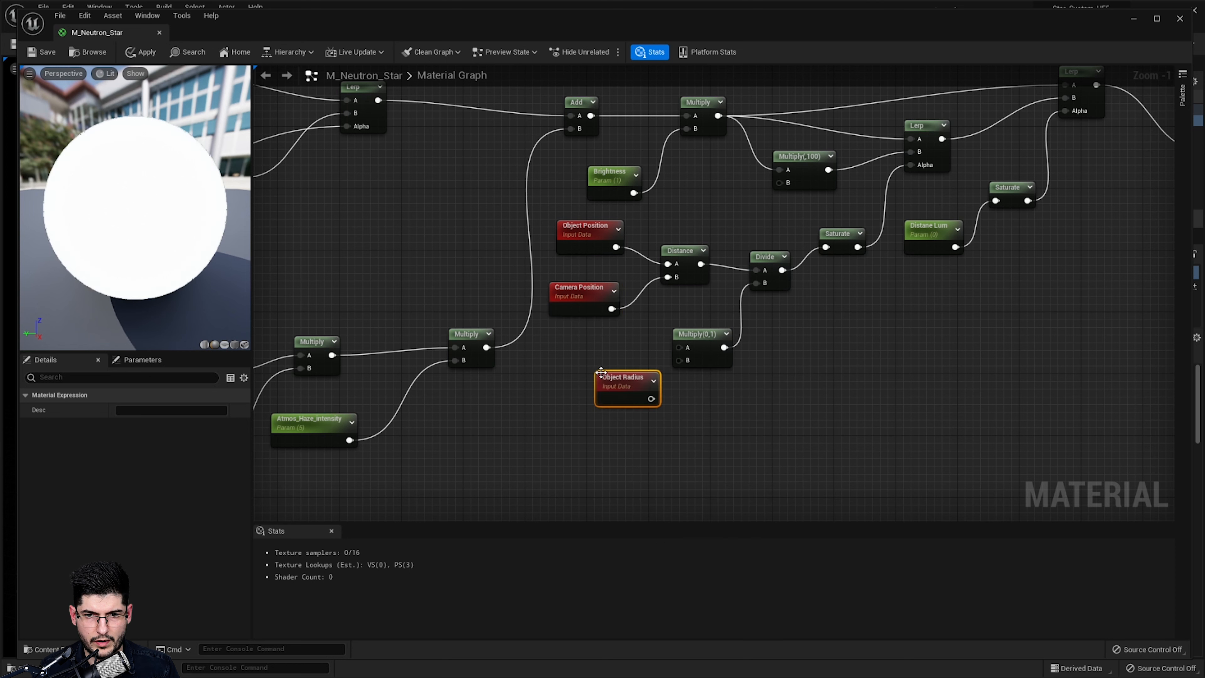
left_click_drag(634, 384, 688, 348)
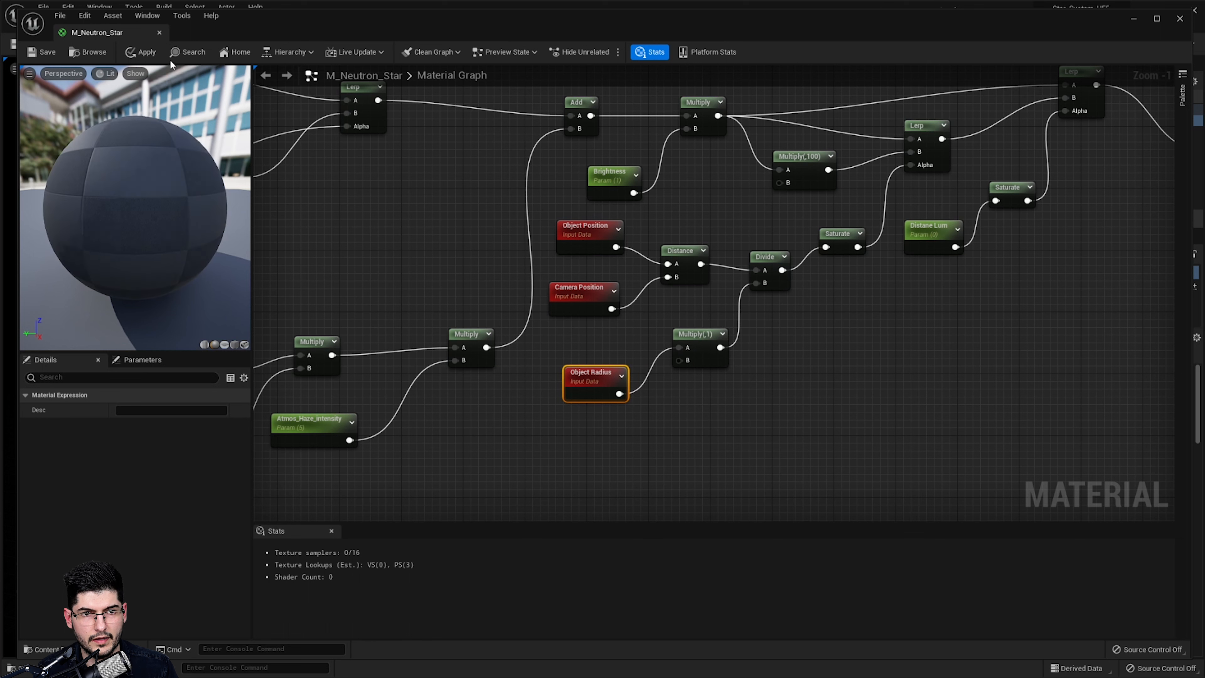
Apply the material changes and examine the node network from the Add node through to the Emissive Color output
left_click(150, 58)
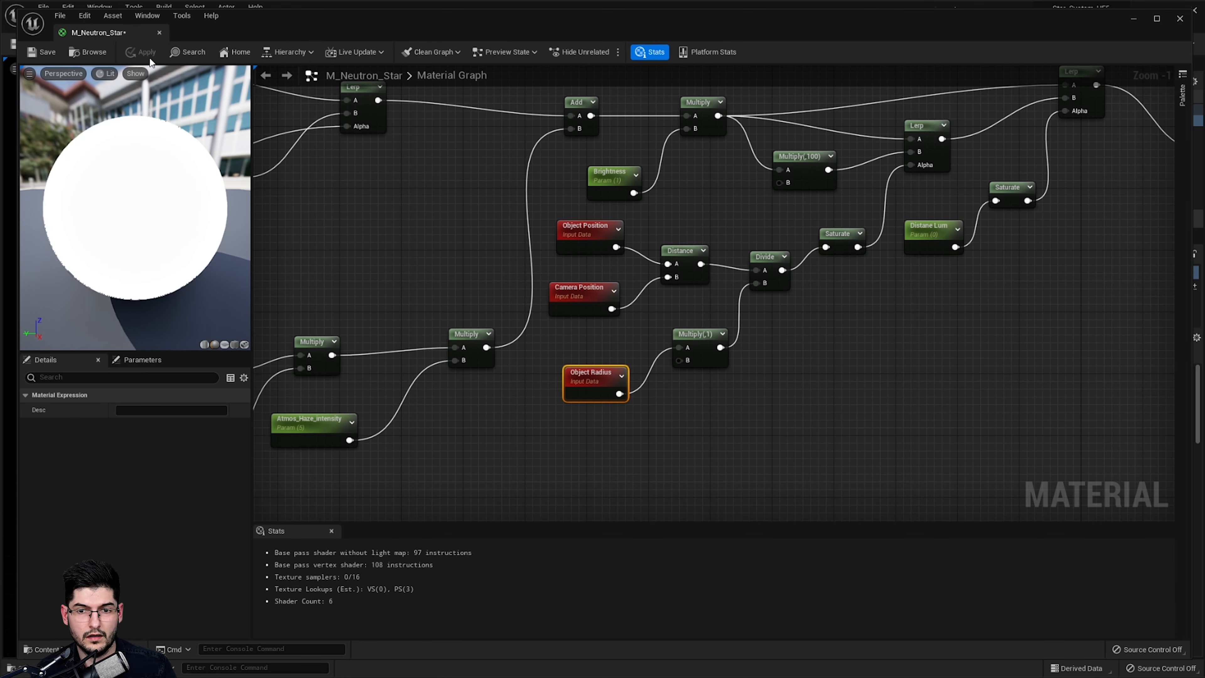
scroll(920, 294, "down", 4)
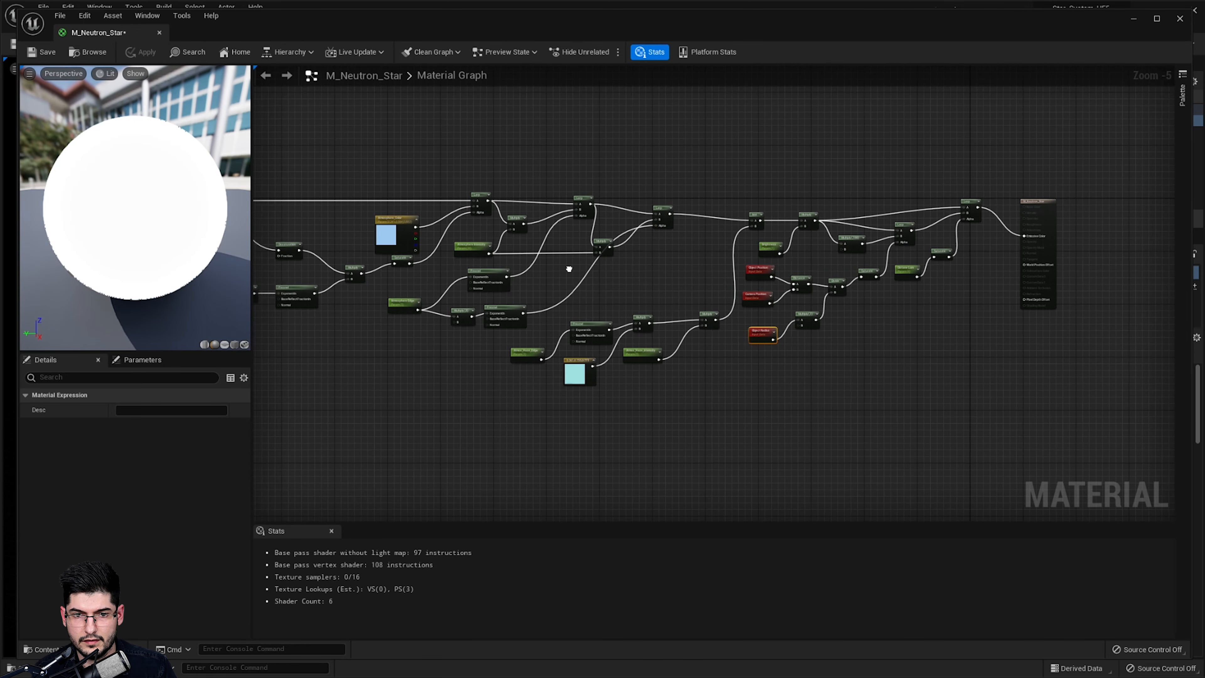
right_click_drag(569, 269, 747, 270)
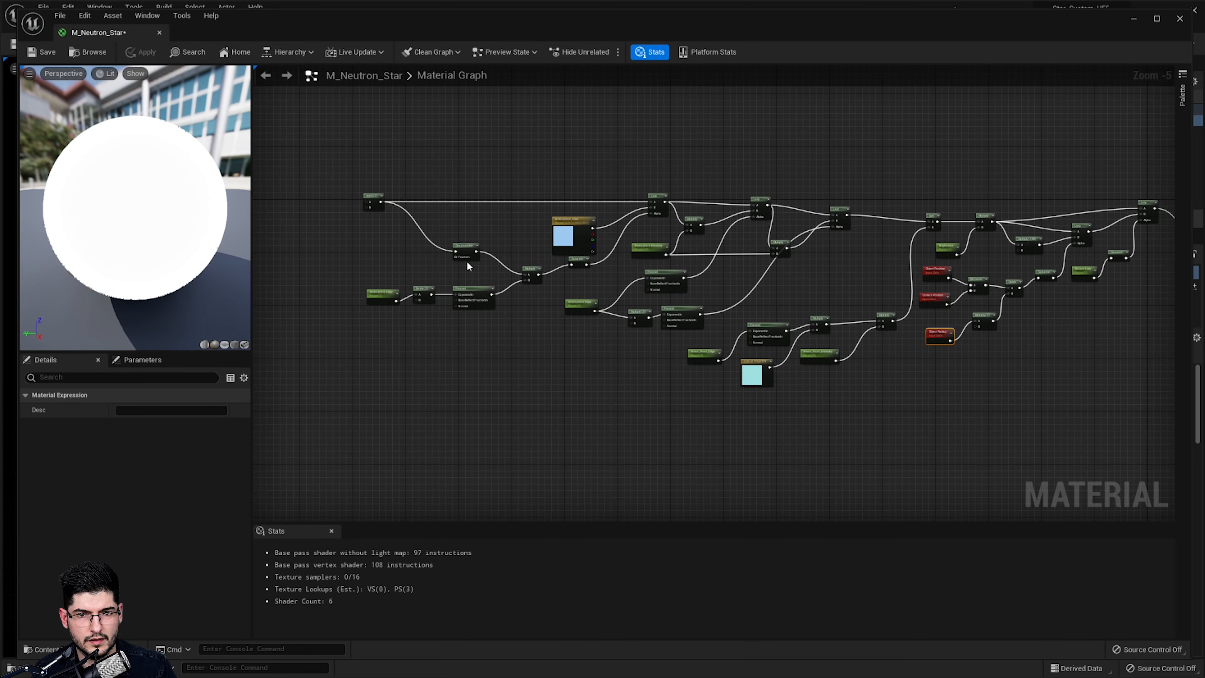
scroll(467, 261, "up", 4)
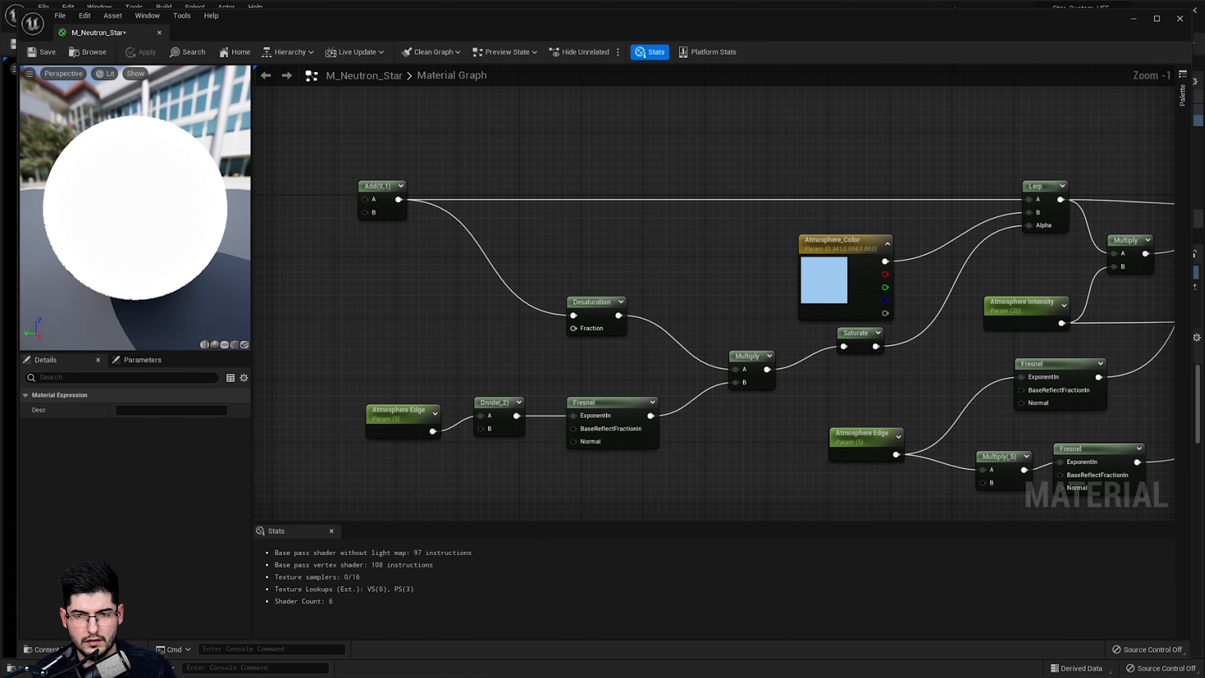
right_click_drag(724, 279, 470, 254)
scroll(583, 257, "down", 2)
right_click_drag(803, 288, 754, 289)
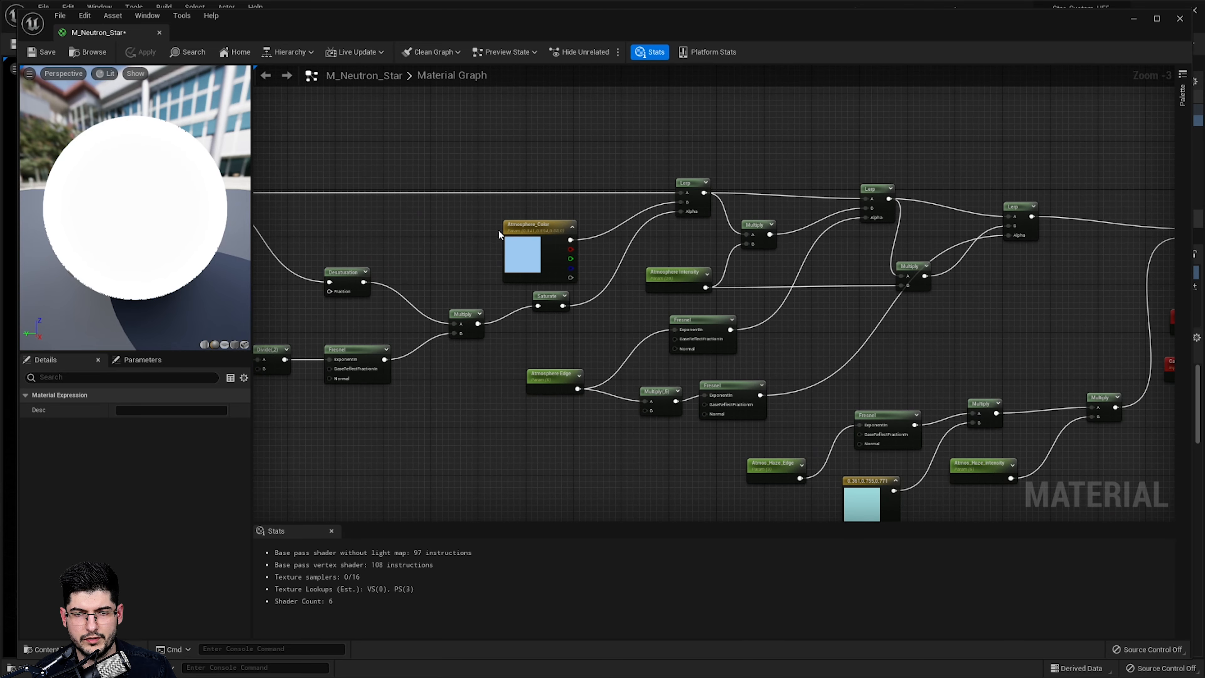
scroll(522, 204, "down", 2)
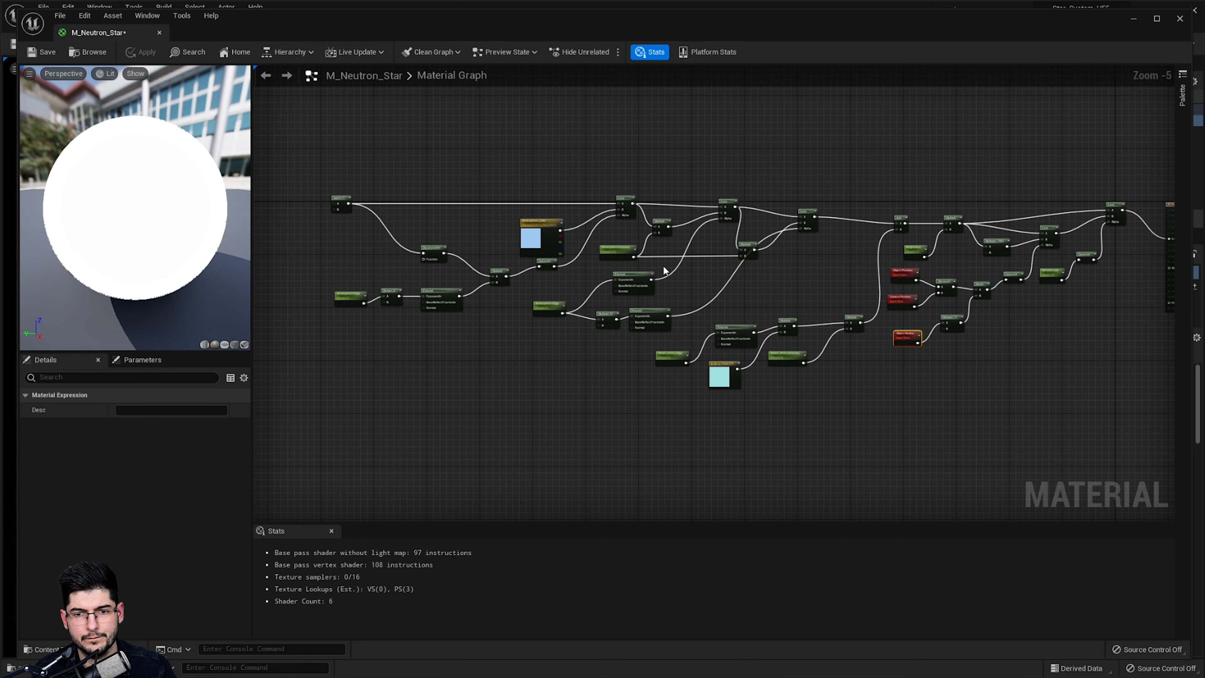
right_click_drag(738, 257, 515, 248)
scroll(849, 237, "up", 5)
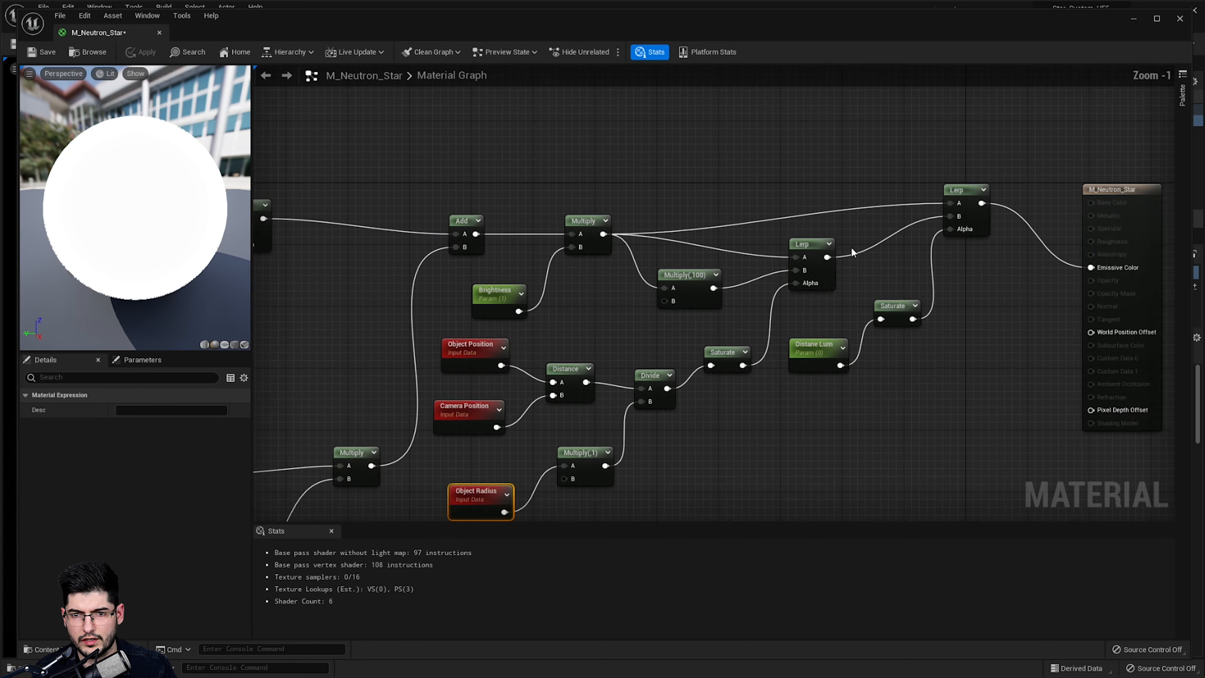
scroll(608, 290, "down", 6)
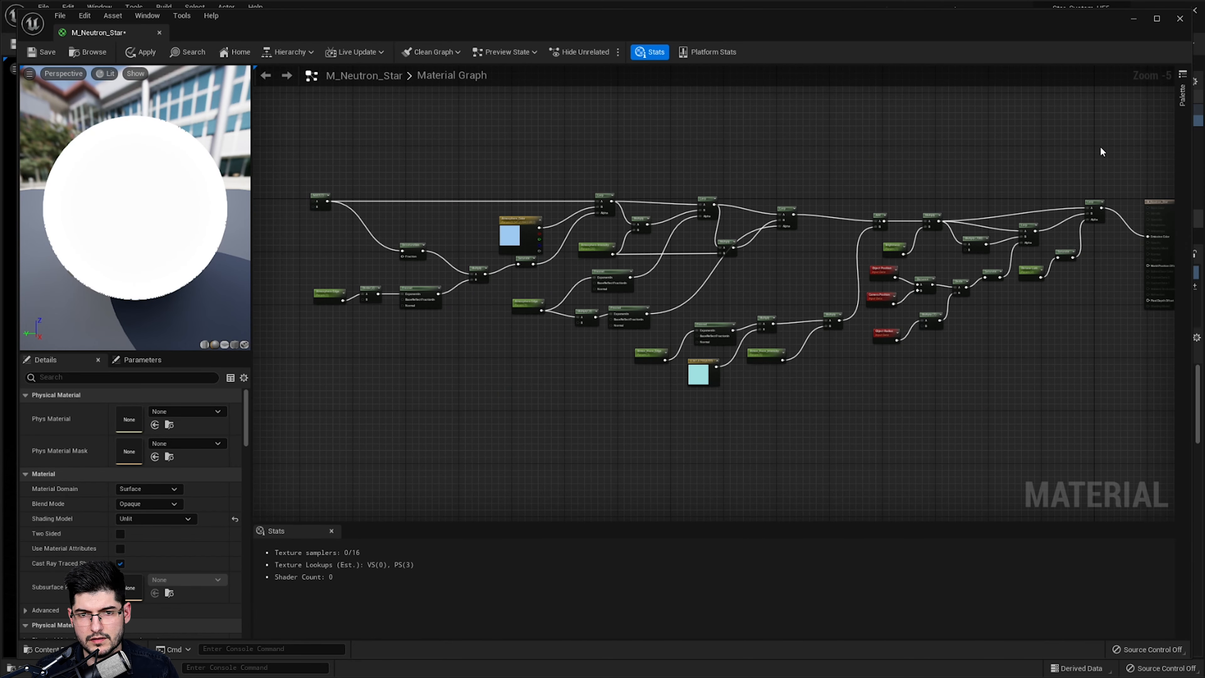
Group all nodes except the material output in a comment box titled "Atmos"
left_click_drag(1100, 151, 297, 431)
key("c")
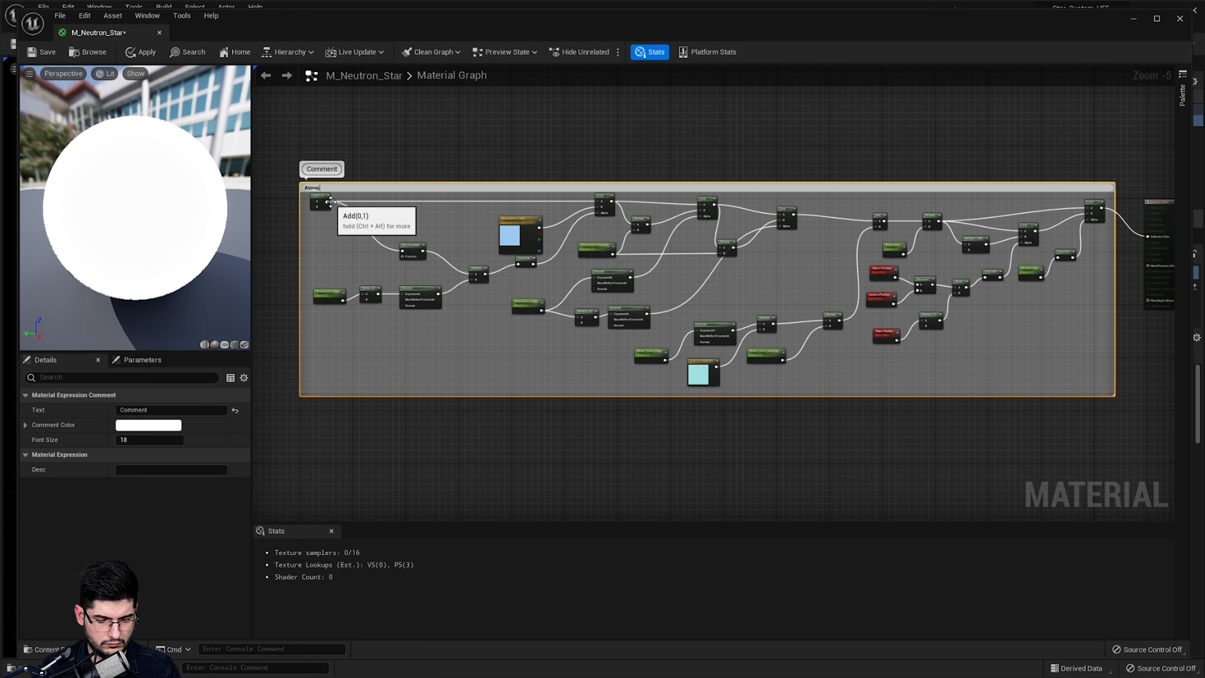
type("Atmos")
key("Return")
Rename the comment box around the nodes to "Atmosphere and Brightness"
scroll(379, 223, "up", 6)
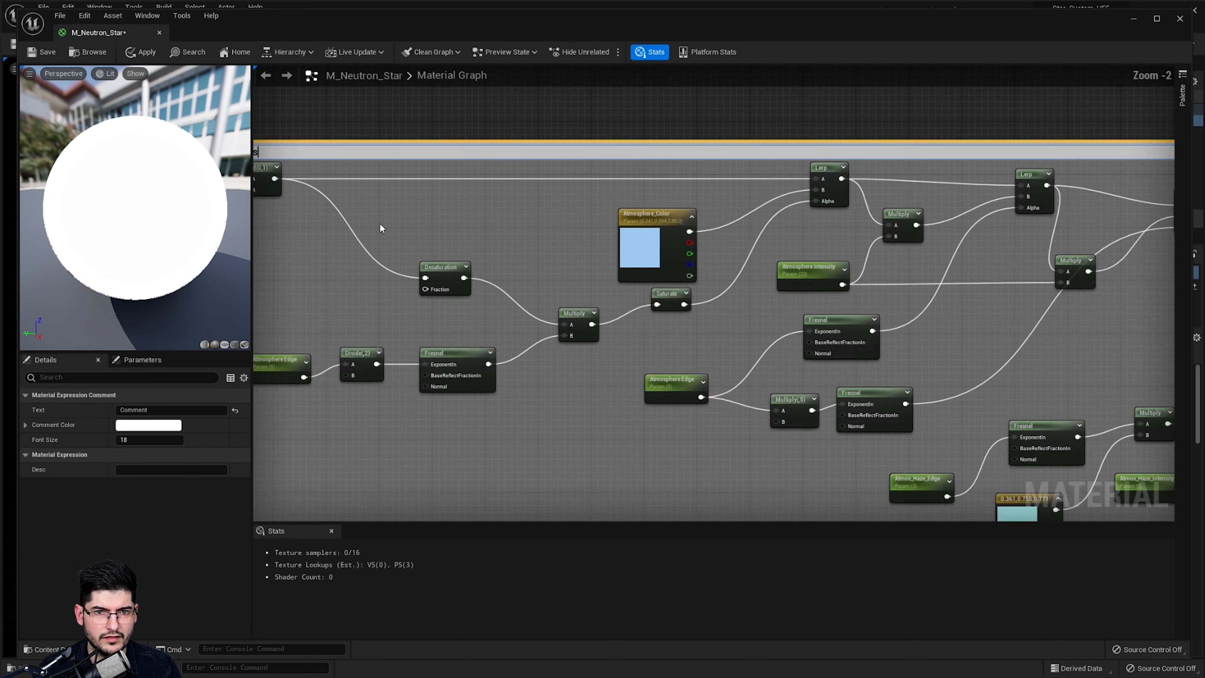
right_click_drag(419, 214, 798, 292)
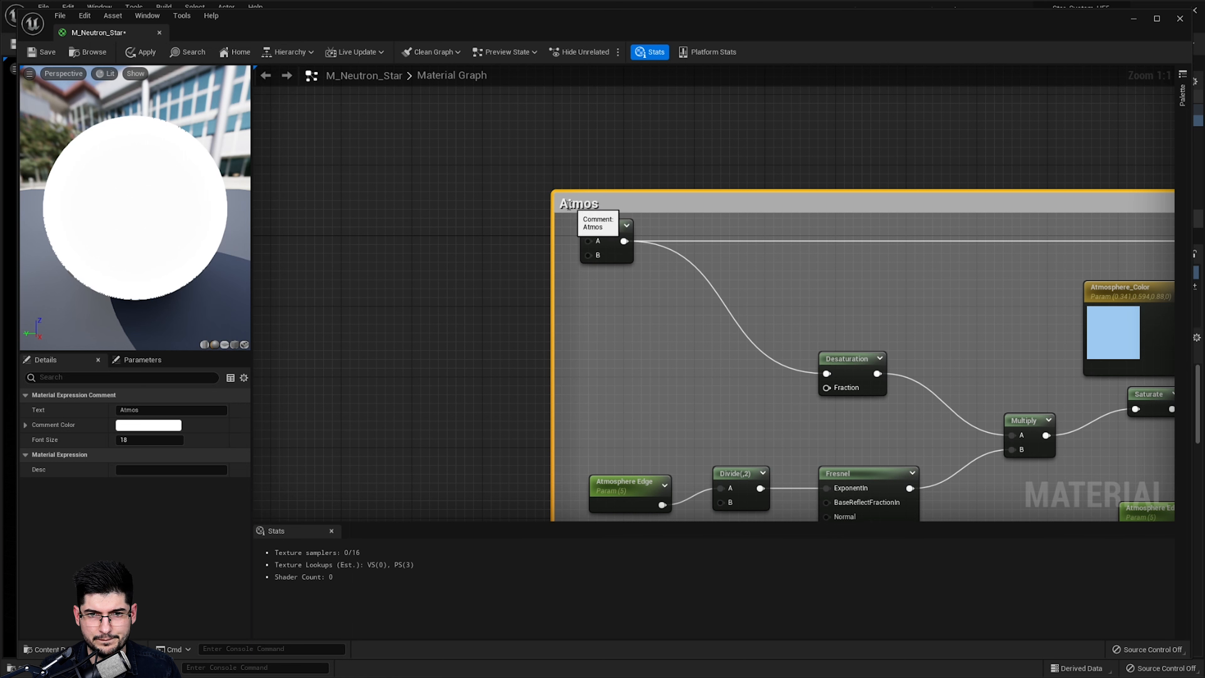
double_click(576, 205)
left_click(569, 204)
type("Atmos")
key("BackSpace")
key("BackSpace")
key("BackSpace")
key("BackSpace")
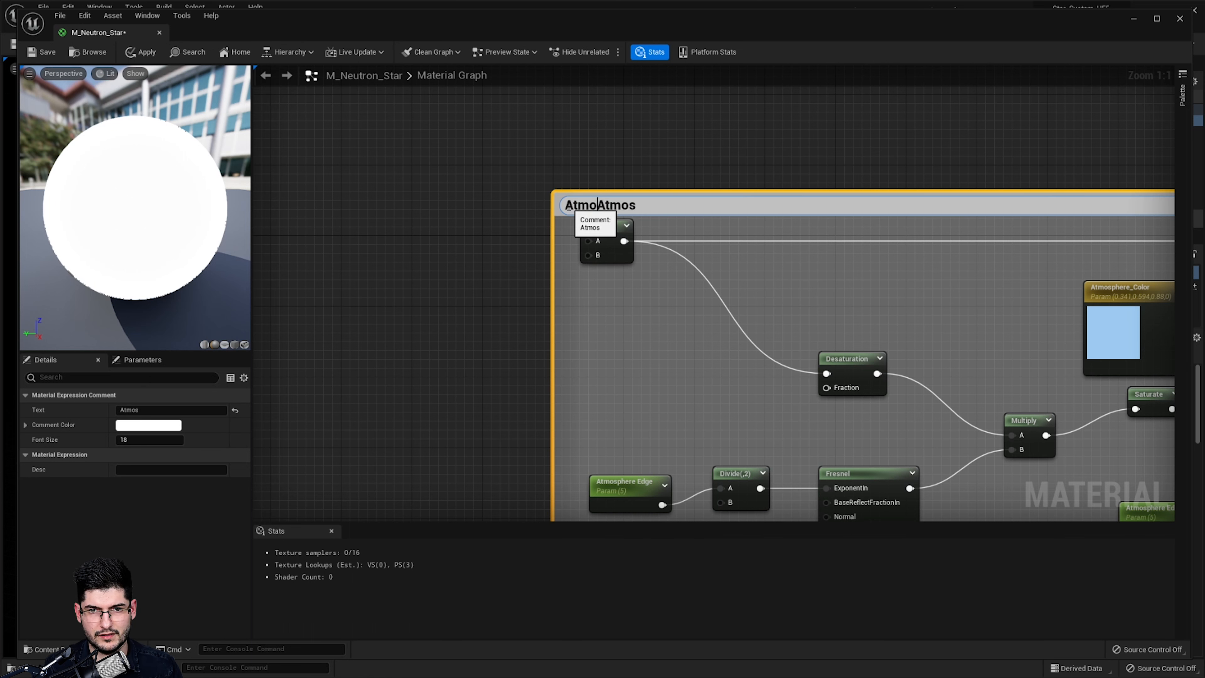
key("BackSpace")
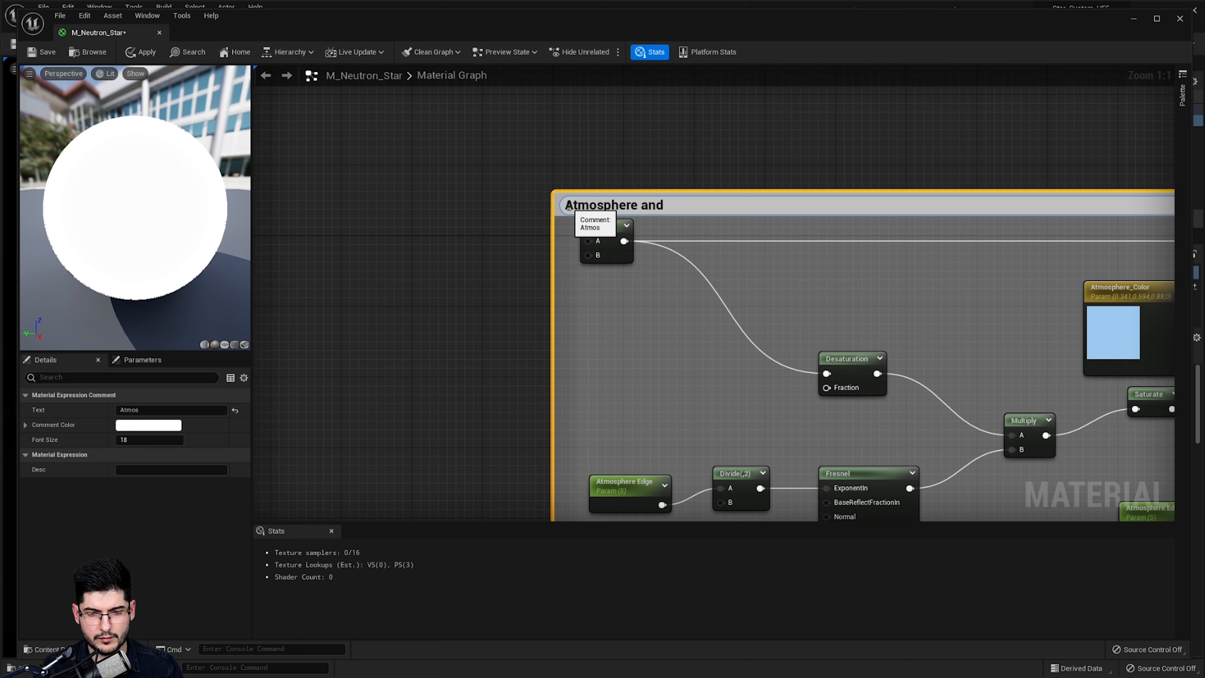
type("phere and Brightness")
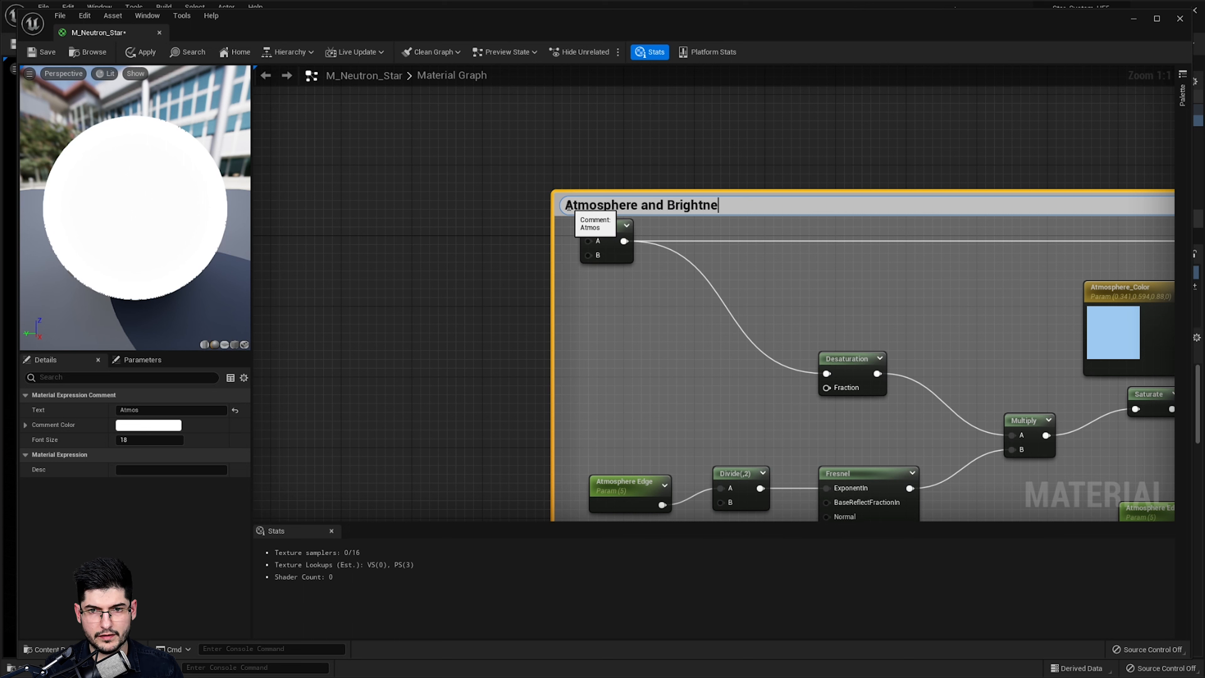
key("Return")
scroll(734, 179, "down", 3)
scroll(734, 179, "down", 5)
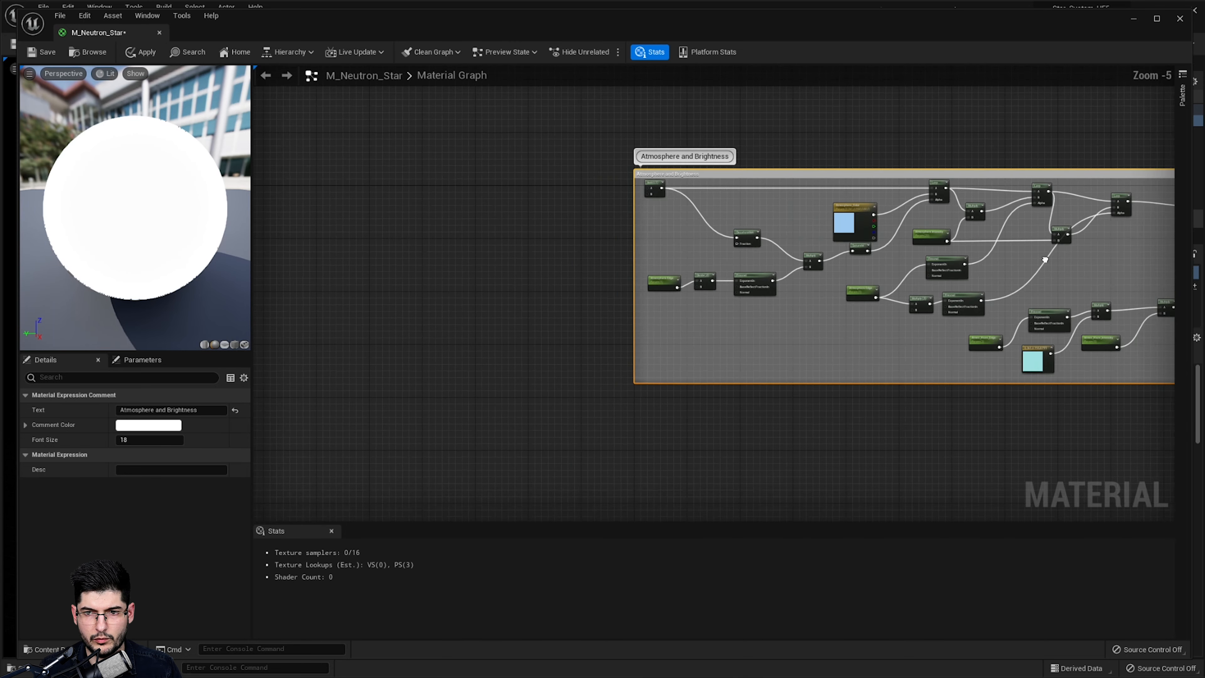
left_click_drag(807, 156, 801, 206)
right_click_drag(600, 240, 768, 260)
scroll(743, 244, "up", 8)
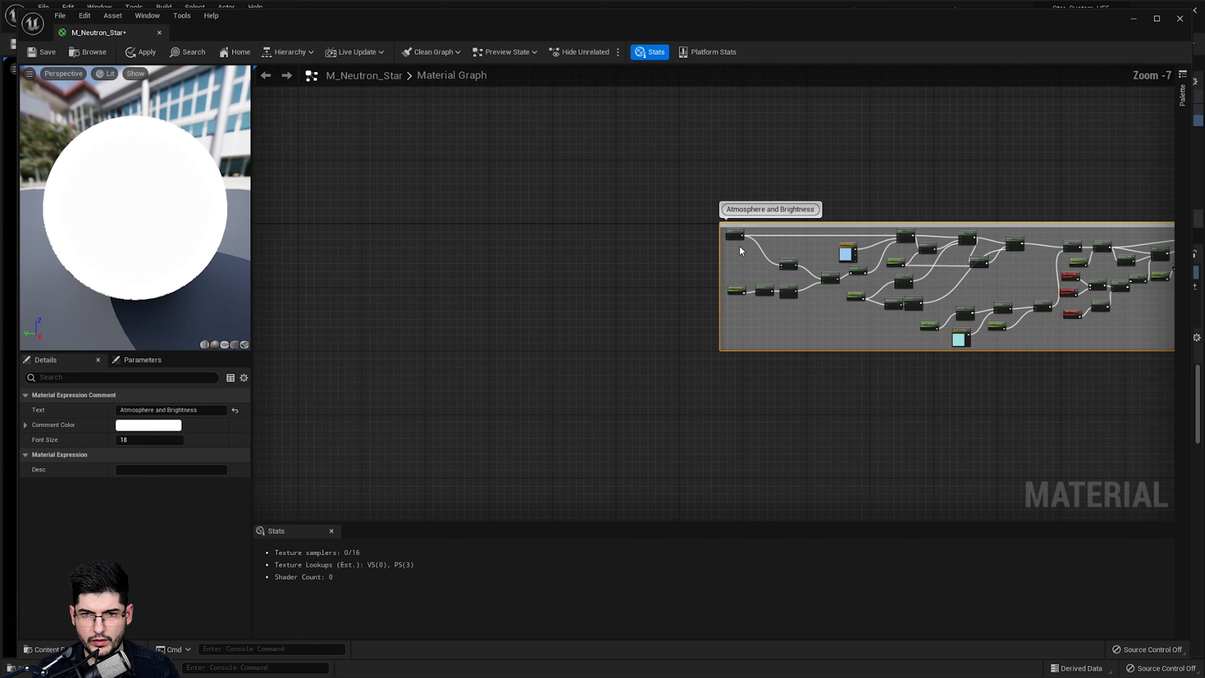
right_click_drag(591, 276, 633, 290)
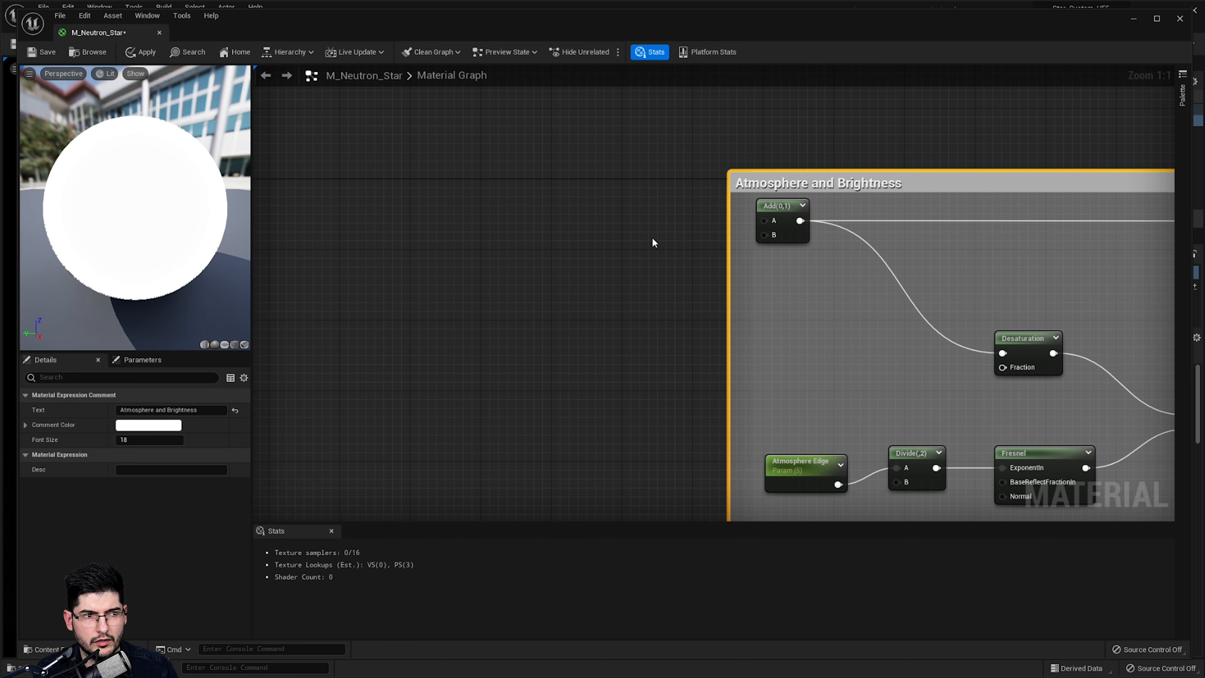
right_click_drag(652, 239, 643, 238)
scroll(506, 158, "down", 1)
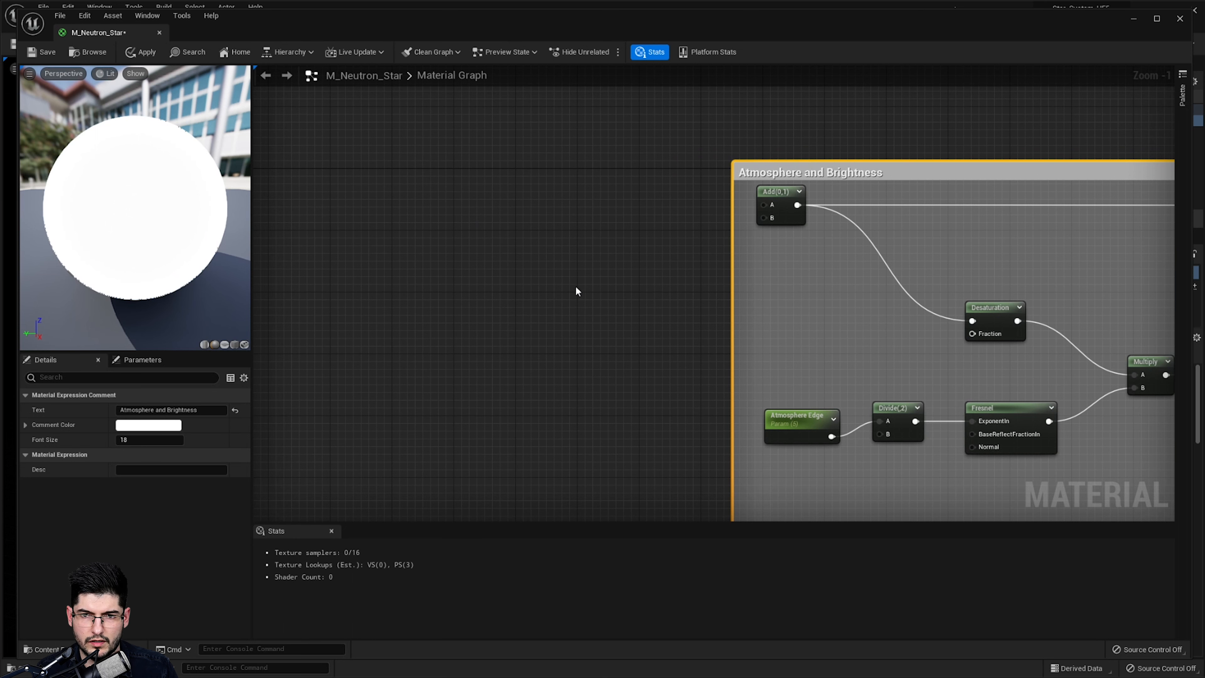
right_click_drag(576, 290, 659, 283)
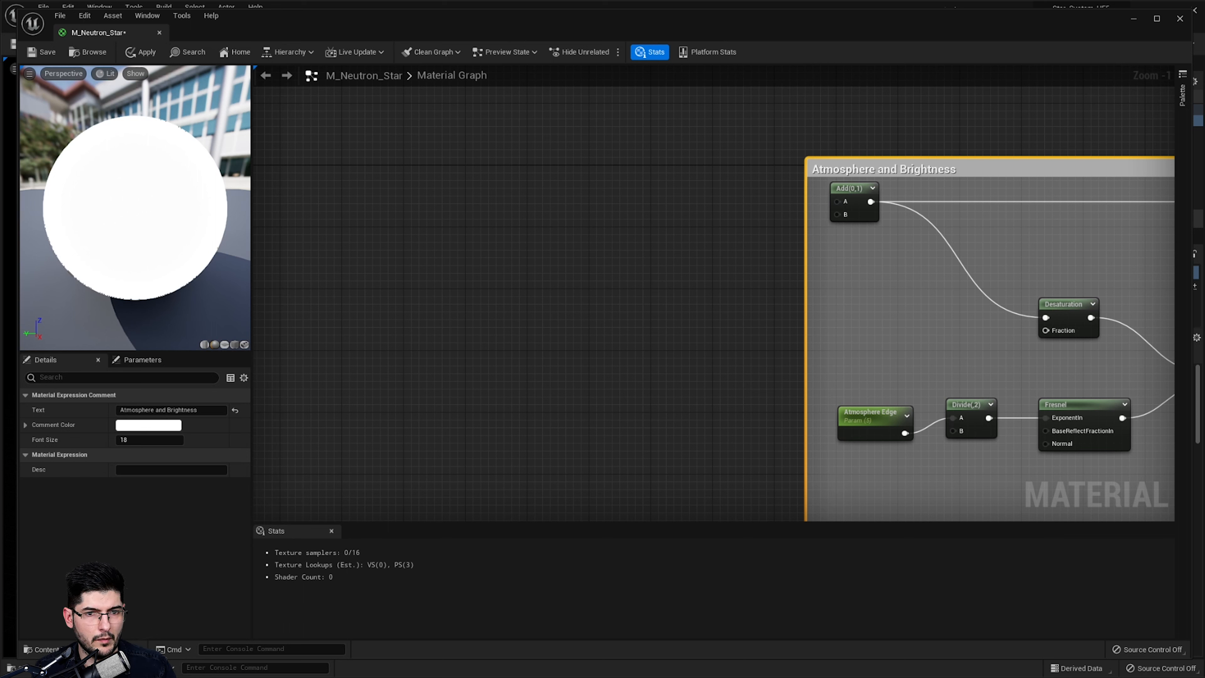
Duplicate the Multiply node after Desaturation, place it outside the comment box and connect its output to the first Add's A input
right_click_drag(702, 288, 601, 289)
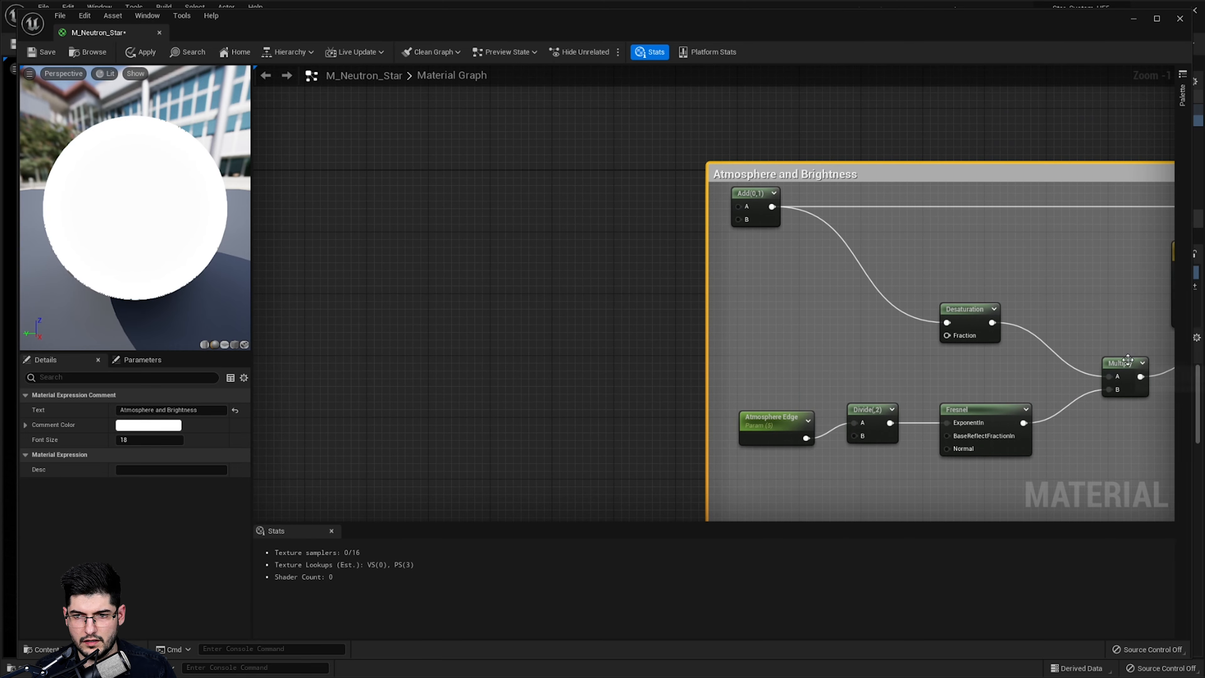
left_click(1128, 360)
key("ctrl+d")
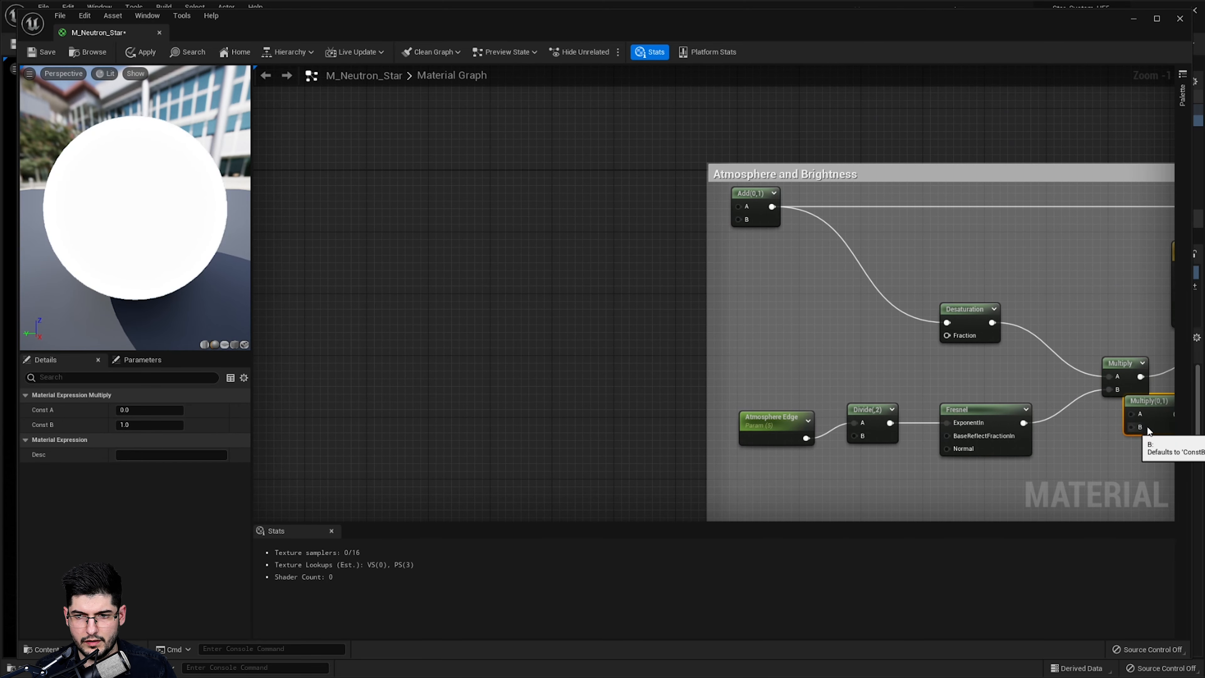
left_click_drag(1146, 426, 736, 207)
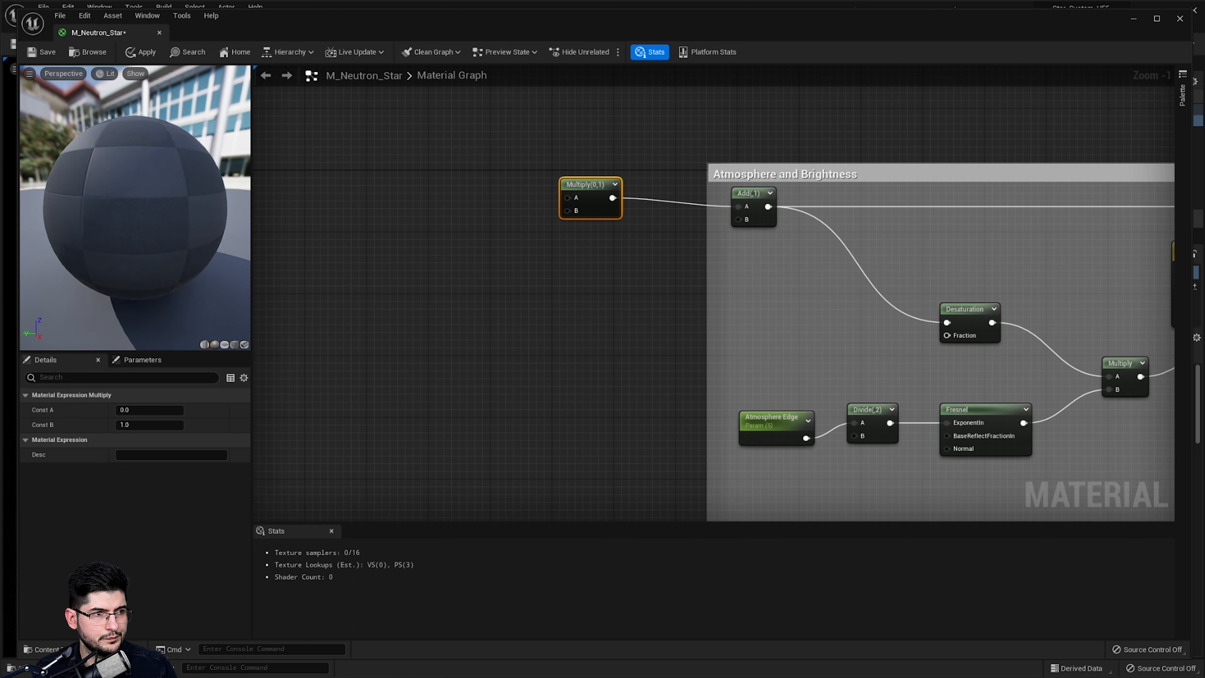
Duplicate the Lerp fed by Atmosphere_Color and place the copy outside the comment box, below the new Multiply
right_click_drag(400, 298, 628, 202)
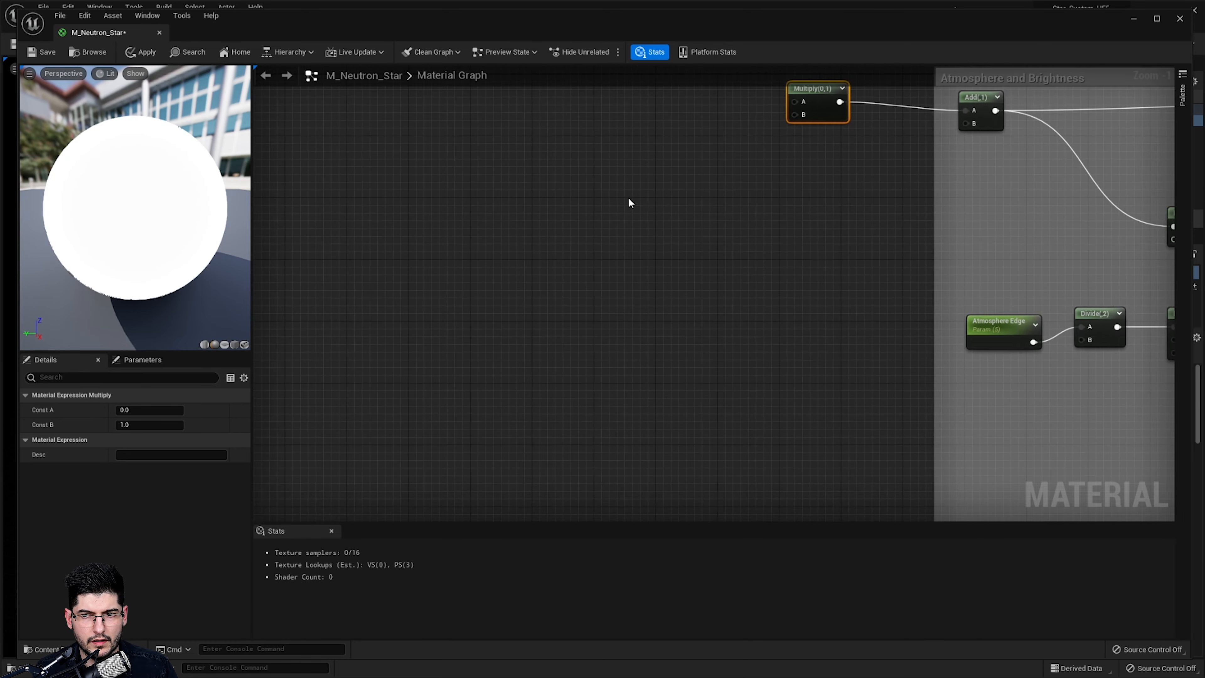
scroll(628, 202, "down", 3)
scroll(991, 270, "up", 2)
right_click_drag(1043, 264, 895, 284)
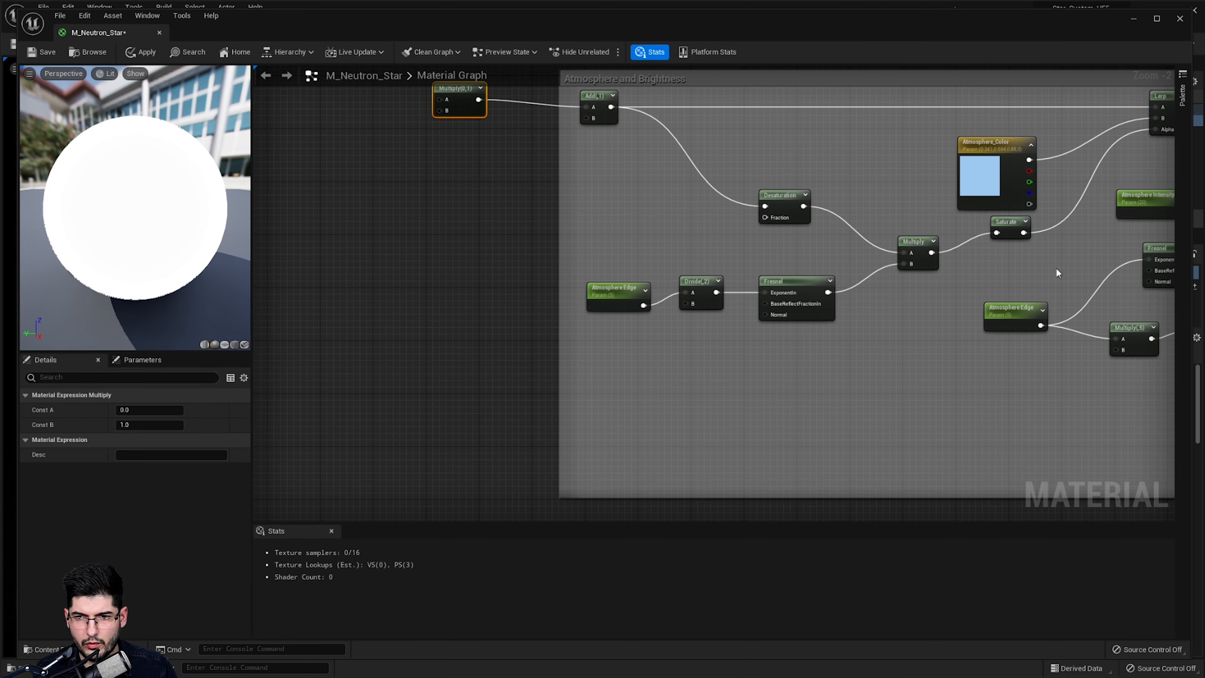
right_click_drag(1057, 271, 955, 276)
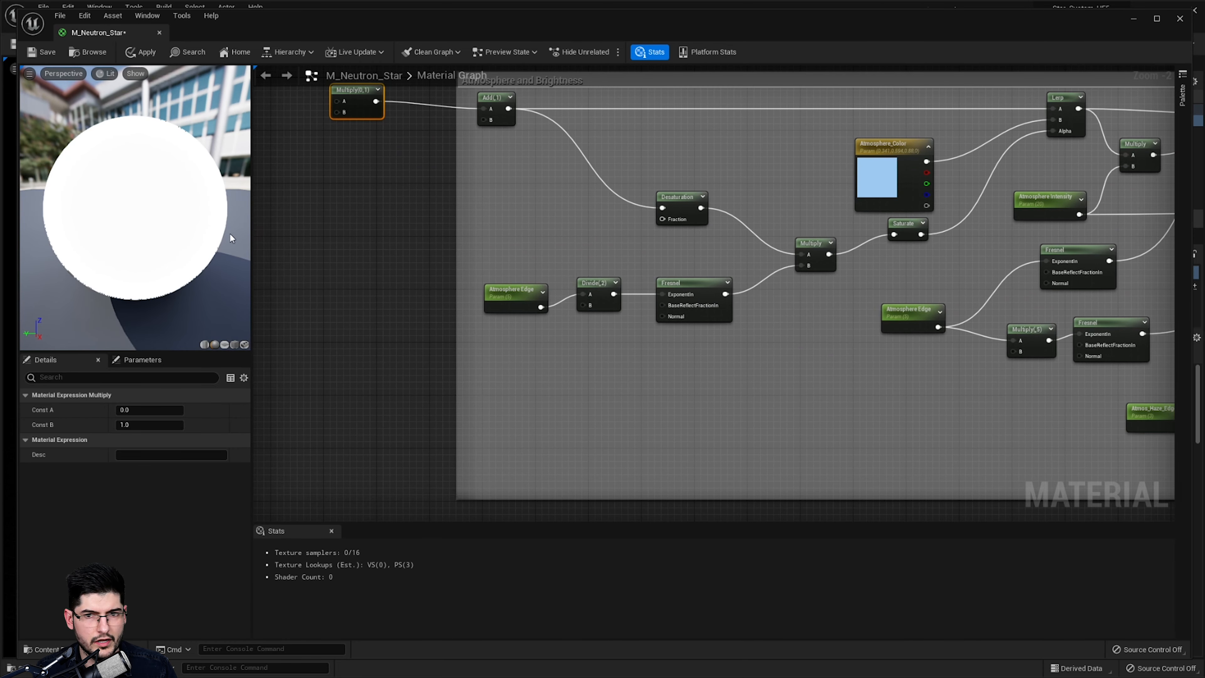
right_click_drag(740, 323, 588, 354)
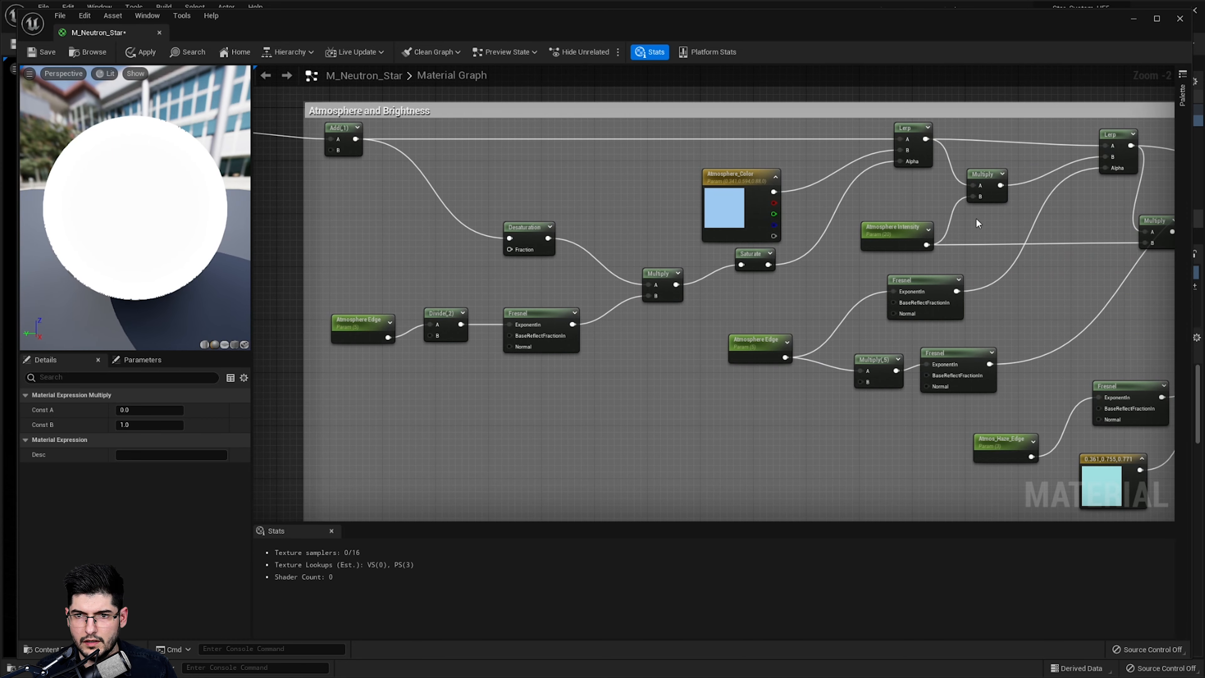
left_click(930, 156)
right_click_drag(773, 268, 852, 288)
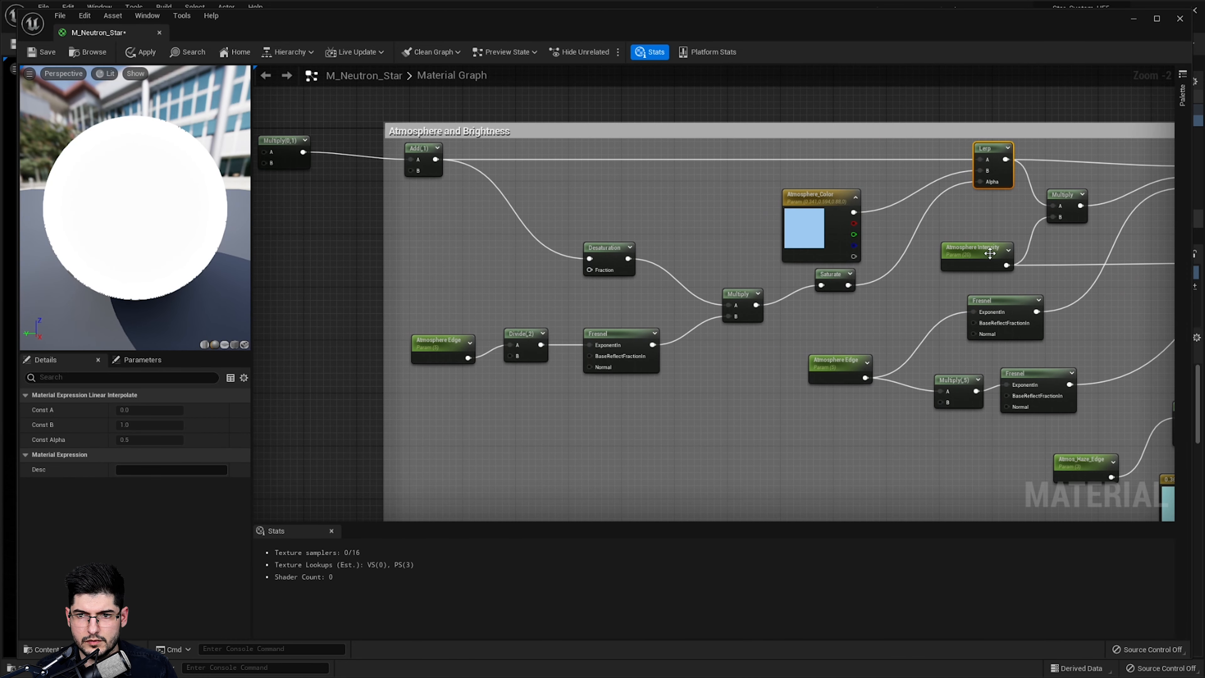
key("ctrl+d")
left_click_drag(1062, 282, 317, 230)
Duplicate the Saturate node beside Atmosphere_Color and place the copy below the new Lerp
left_click(831, 274)
key("ctrl+d")
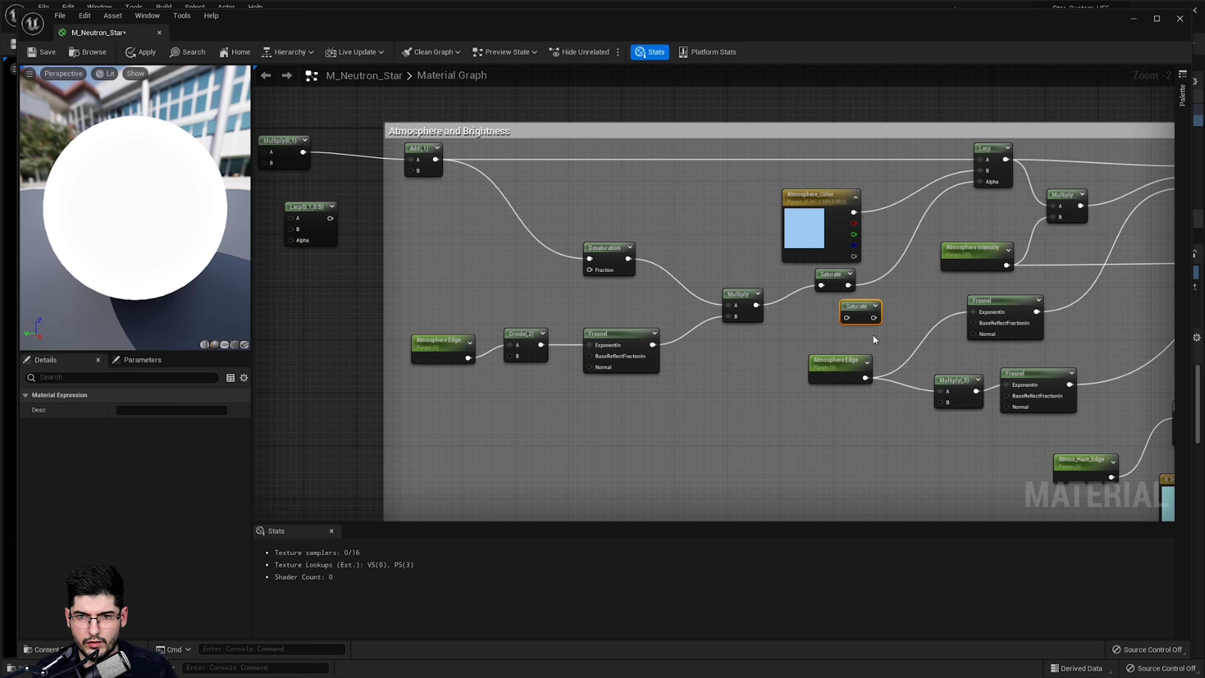
left_click_drag(854, 308, 299, 296)
right_click_drag(312, 332, 671, 326)
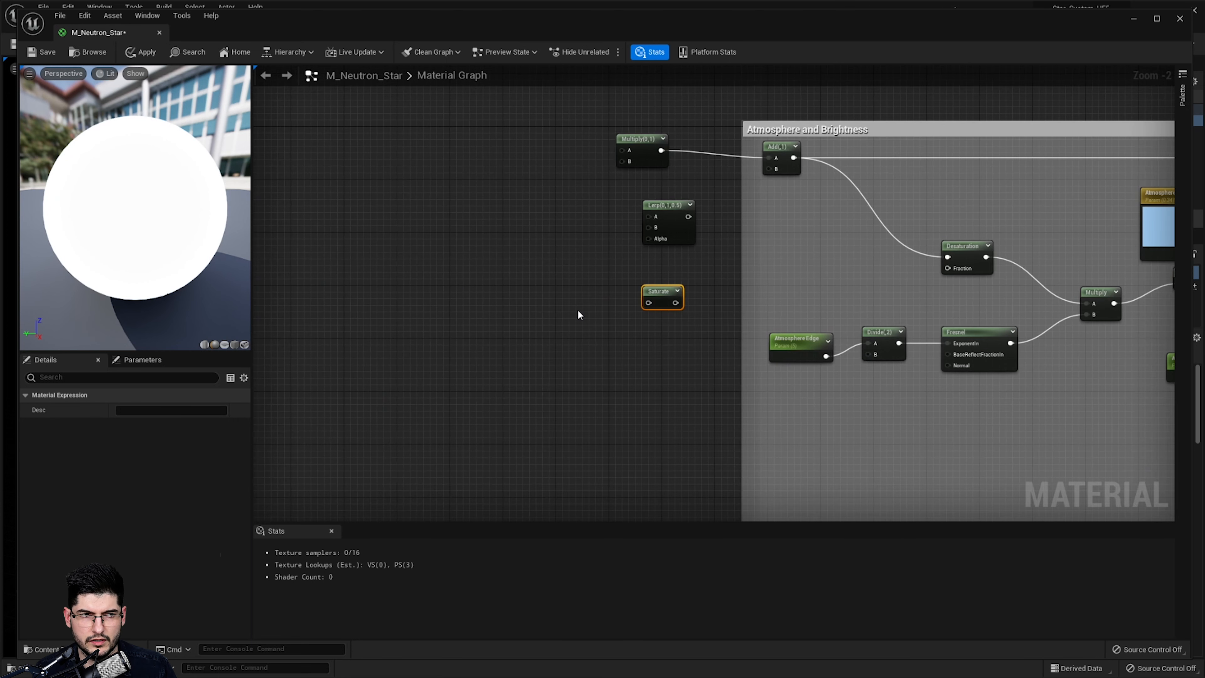
Connect the new Lerp's output to the Multiply's B input and the new Saturate's output to the Lerp's Alpha, spacing the nodes apart
scroll(462, 290, "up", 2)
right_click_drag(462, 291, 592, 339)
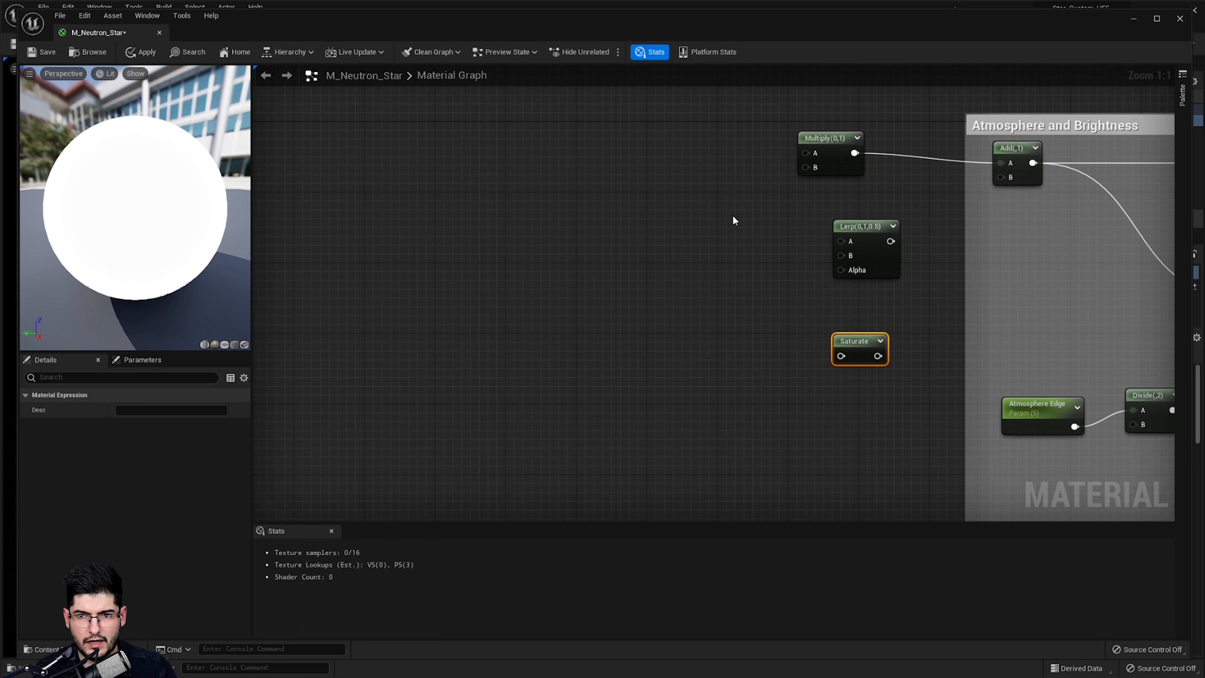
left_click_drag(889, 264, 805, 167)
right_click_drag(746, 279, 901, 225)
left_click_drag(982, 295, 780, 253)
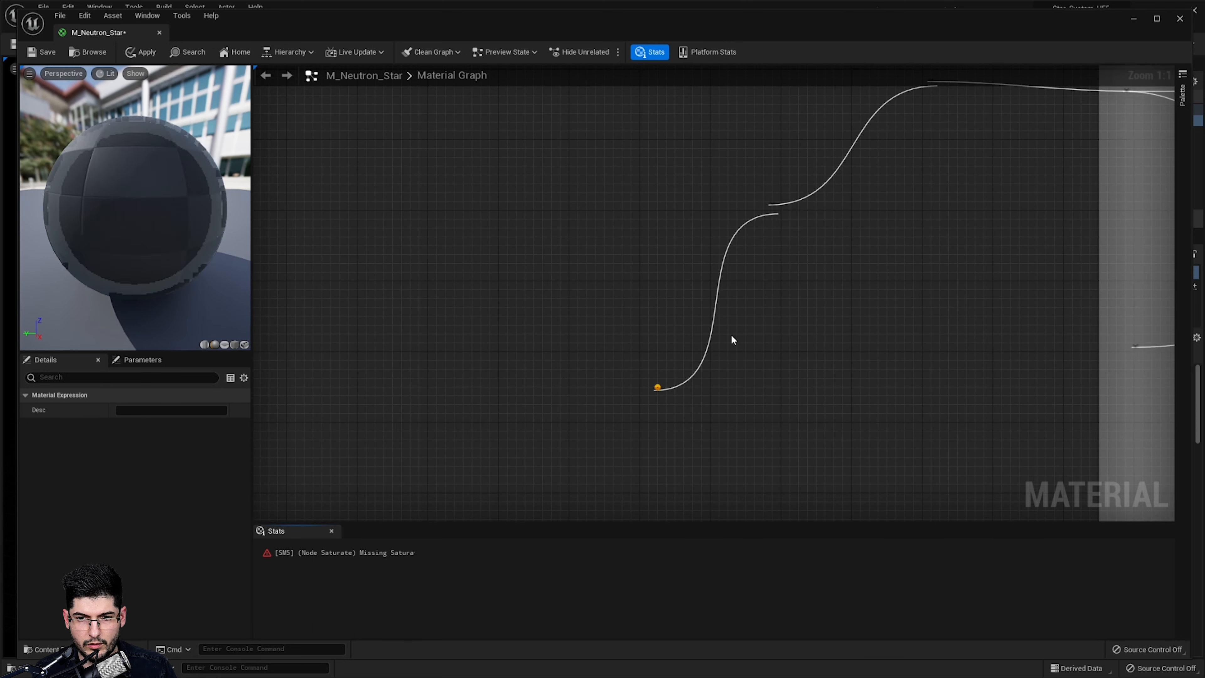
left_click_drag(690, 378, 693, 364)
right_click_drag(504, 375, 601, 321)
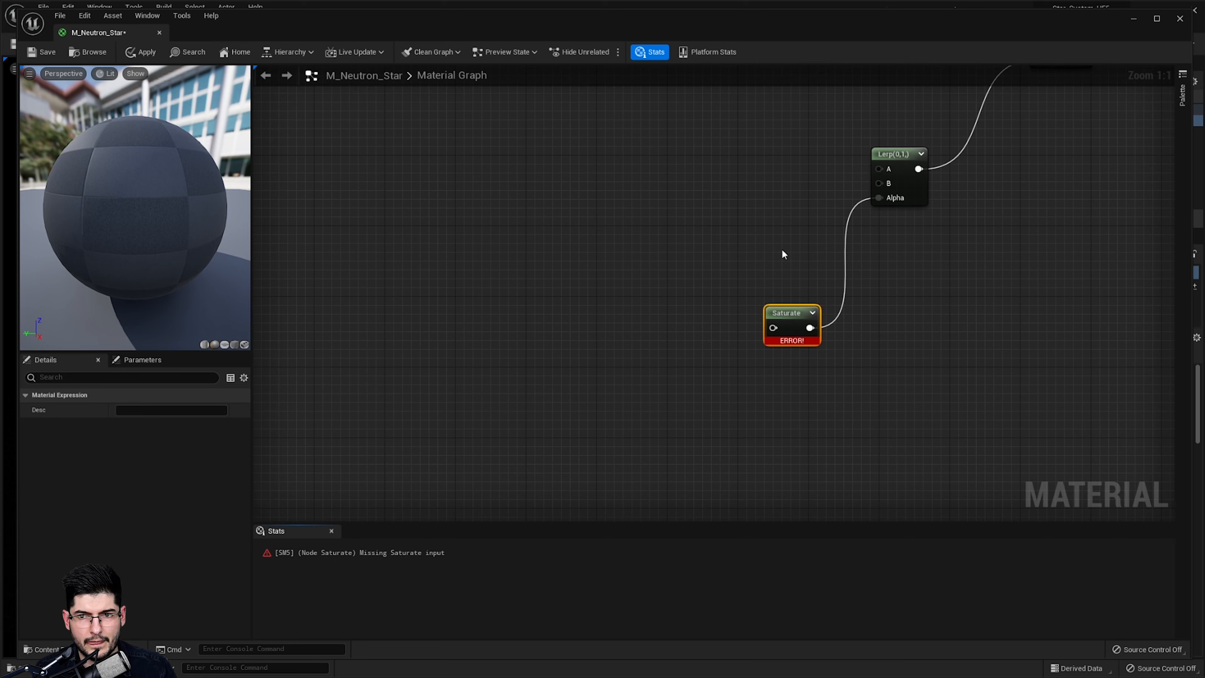
Duplicate the Multiply outside the comment box and connect the copy's output to the new Saturate's input
right_click_drag(838, 206, 778, 319)
scroll(778, 320, "down", 1)
left_click(983, 197)
key("ctrl+d")
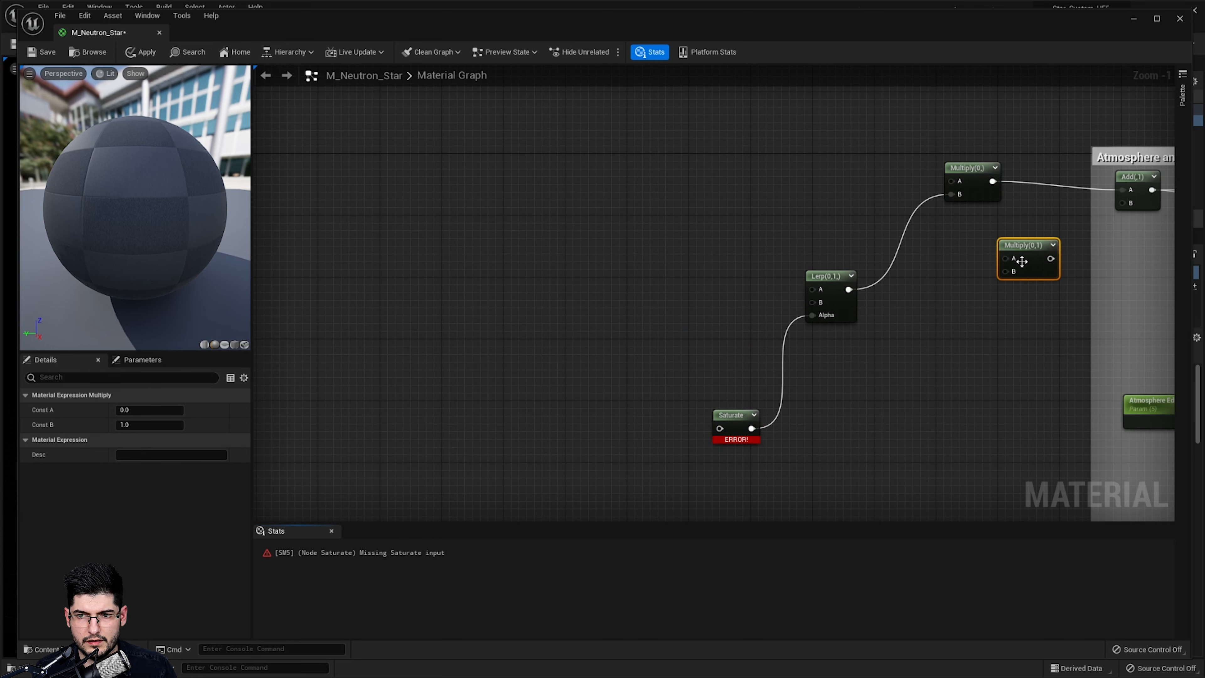
left_click_drag(1021, 261, 720, 428)
right_click_drag(573, 353, 733, 269)
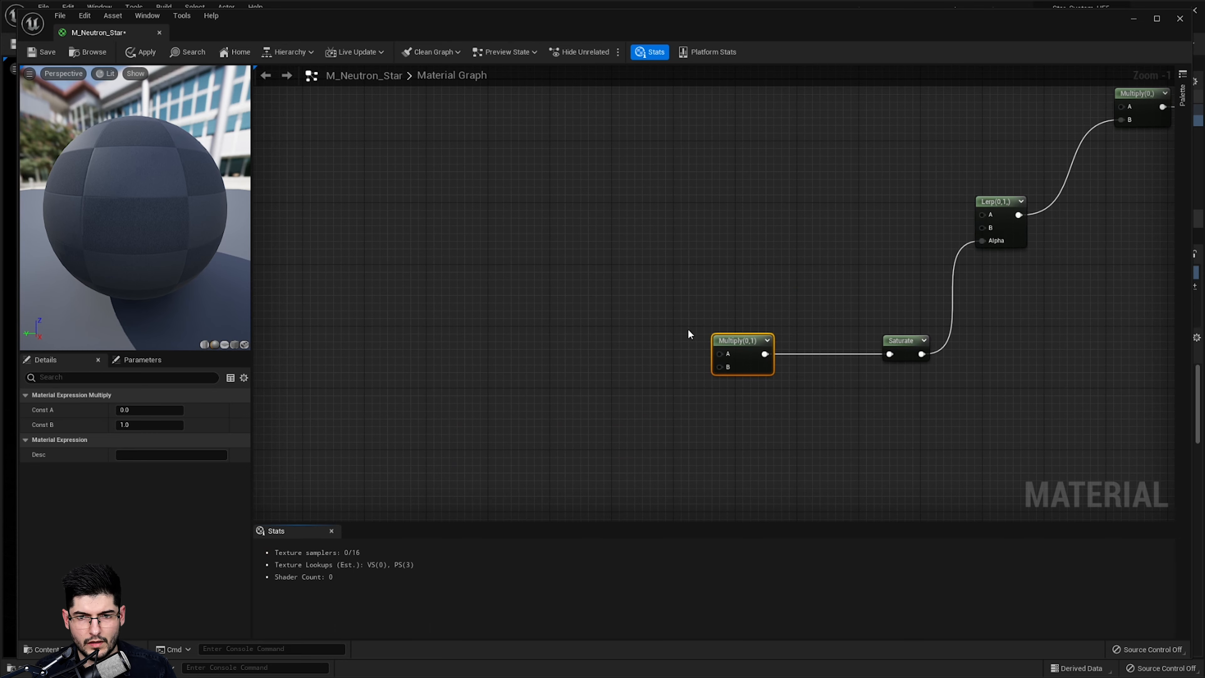
Add a Divide node beside the duplicated Multiply and connect its output to the Multiply's B input
right_click(618, 344)
type("divi")
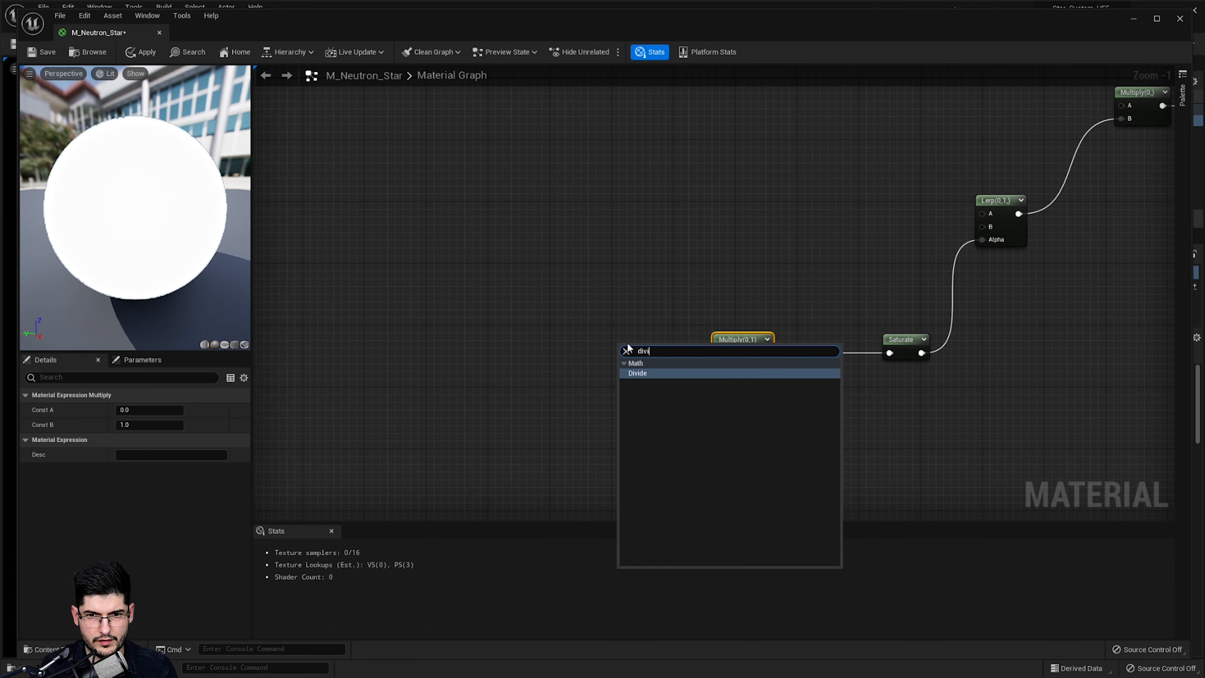
key("Return")
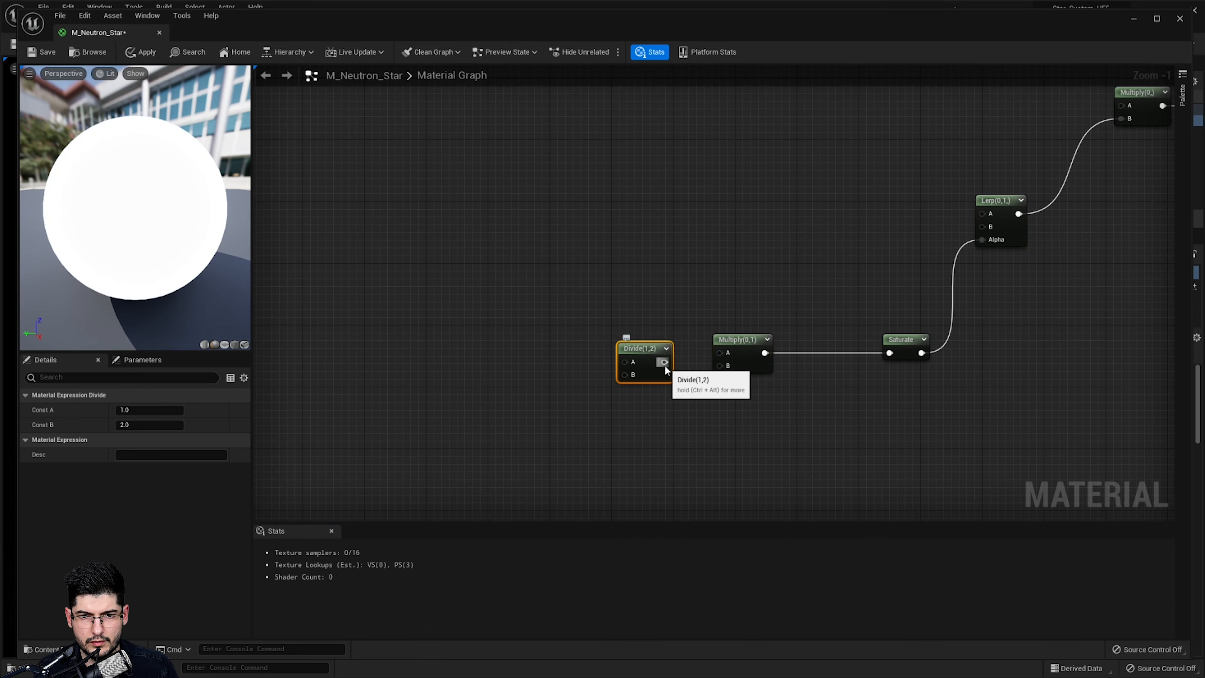
left_click_drag(663, 363, 733, 352)
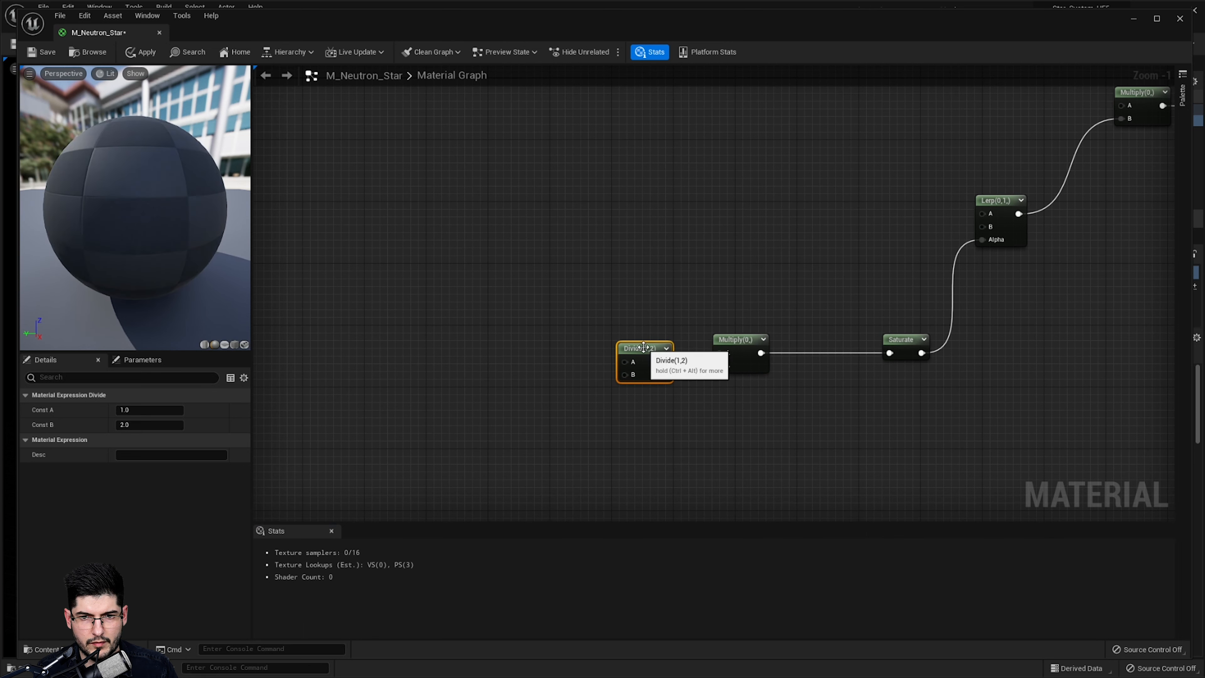
Add a Constant4Vector above the Divide and Multiply nodes and set its color to light blue, R 0.34244, G 0.557697, B 0.828125
right_click_drag(483, 318, 596, 252)
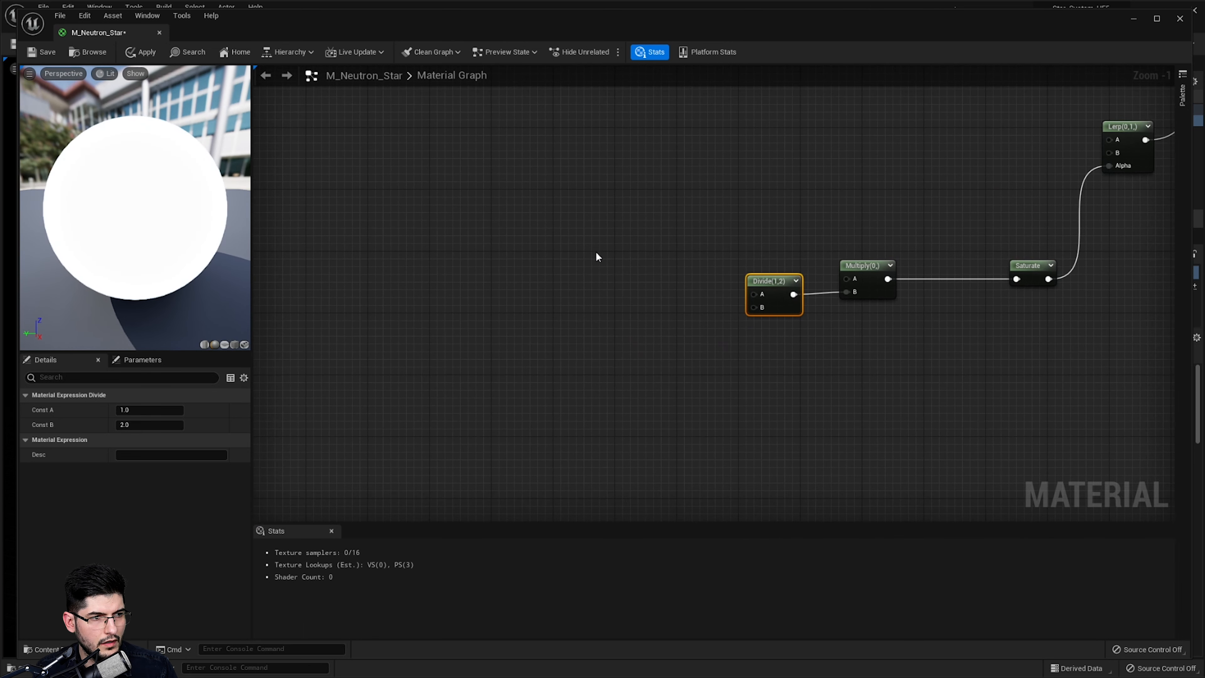
left_click(590, 284)
scroll(674, 295, "up", 1)
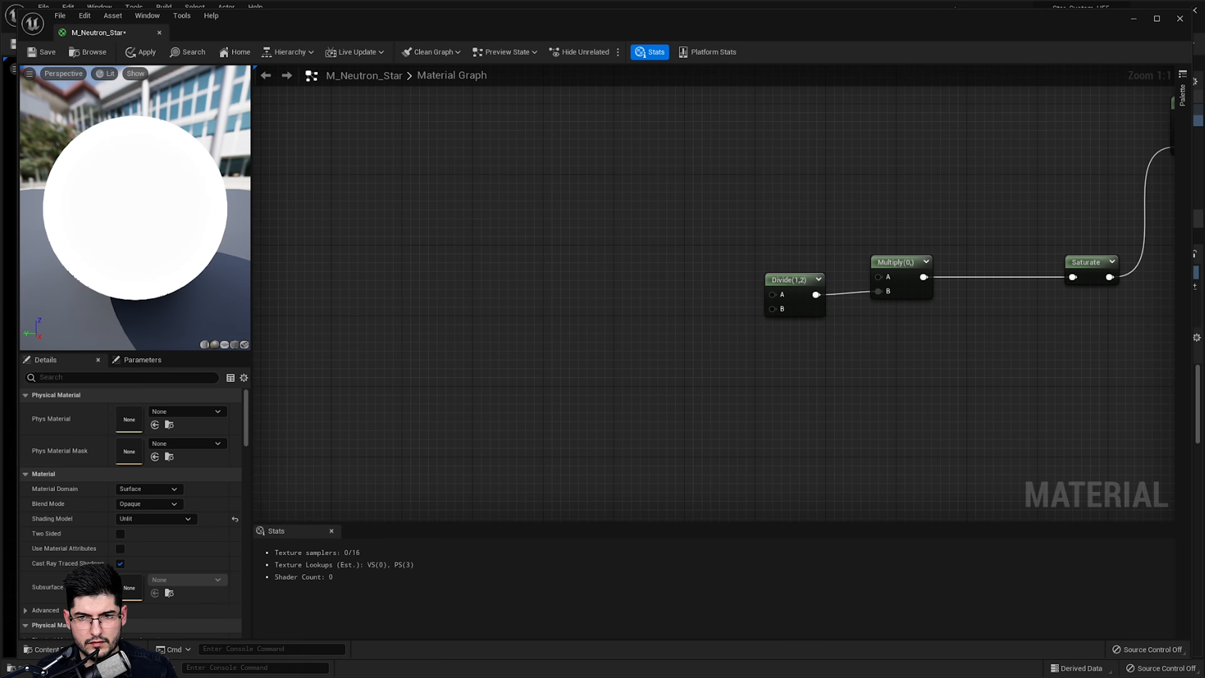
scroll(700, 340, "down", 2)
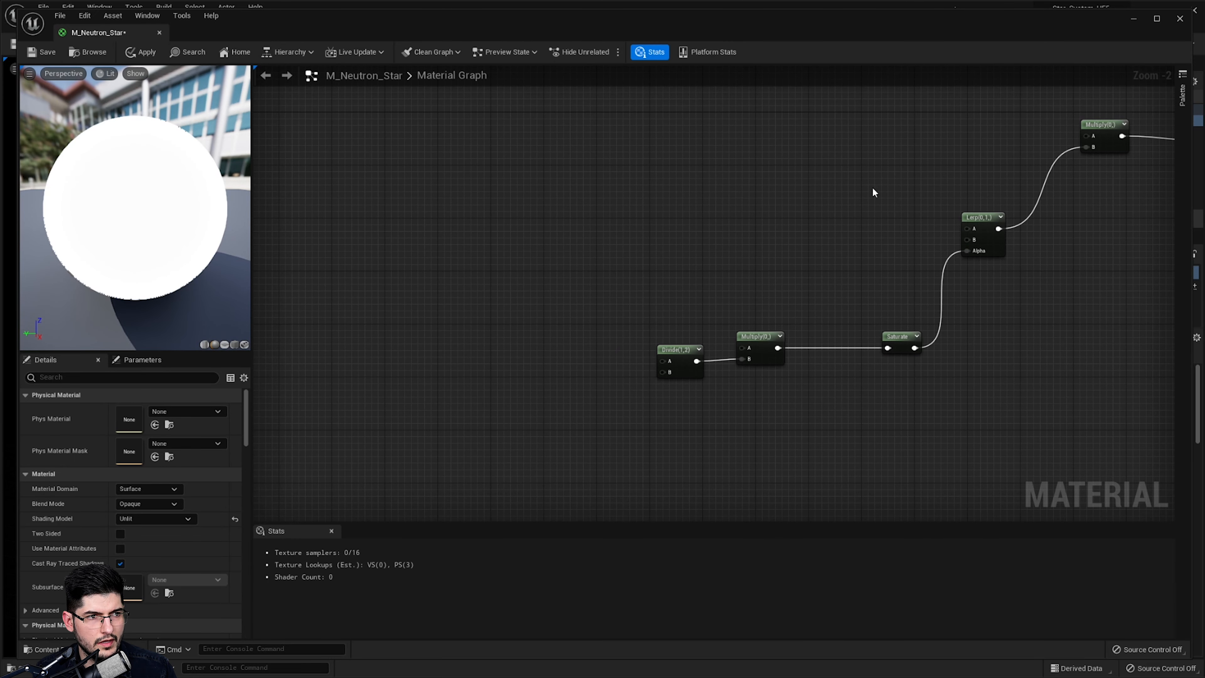
right_click_drag(808, 108, 761, 204)
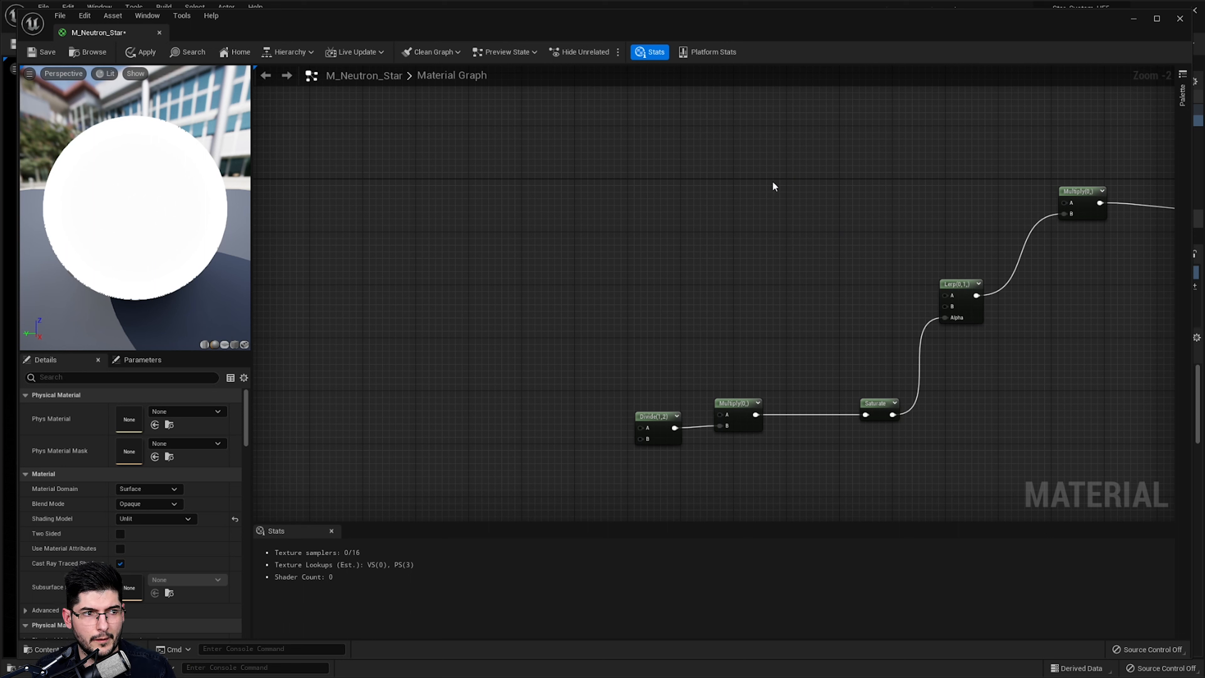
left_click(750, 196)
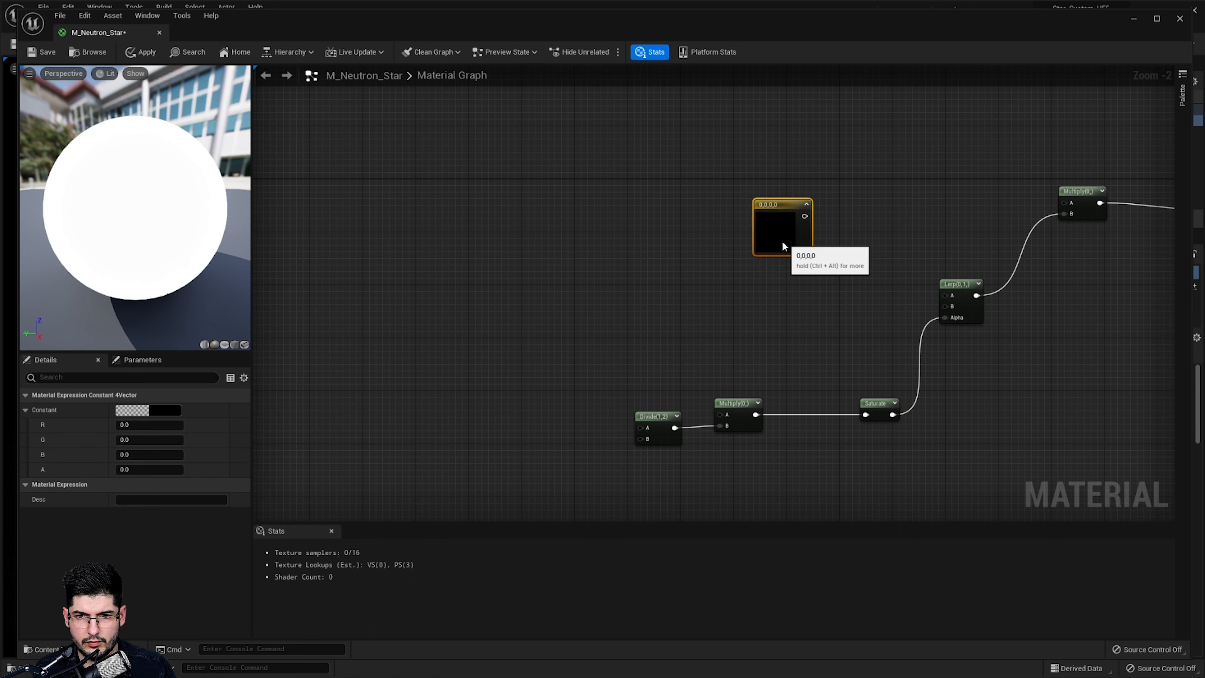
left_click(167, 409)
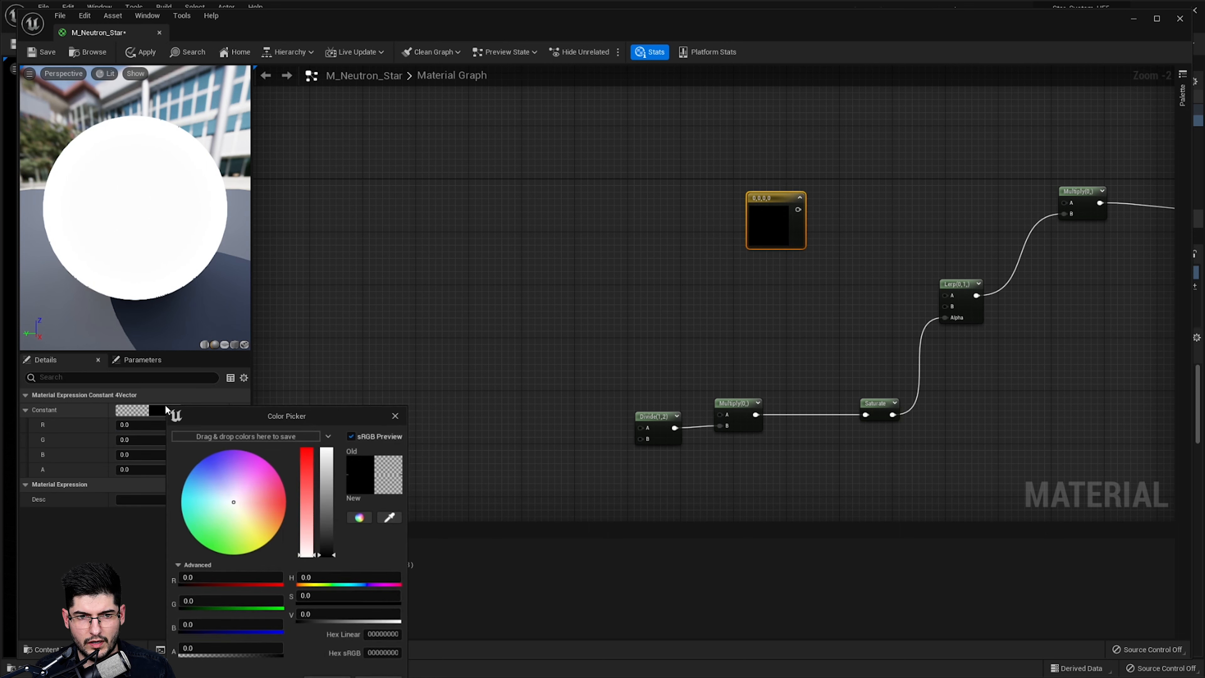
left_click_drag(204, 483, 216, 484)
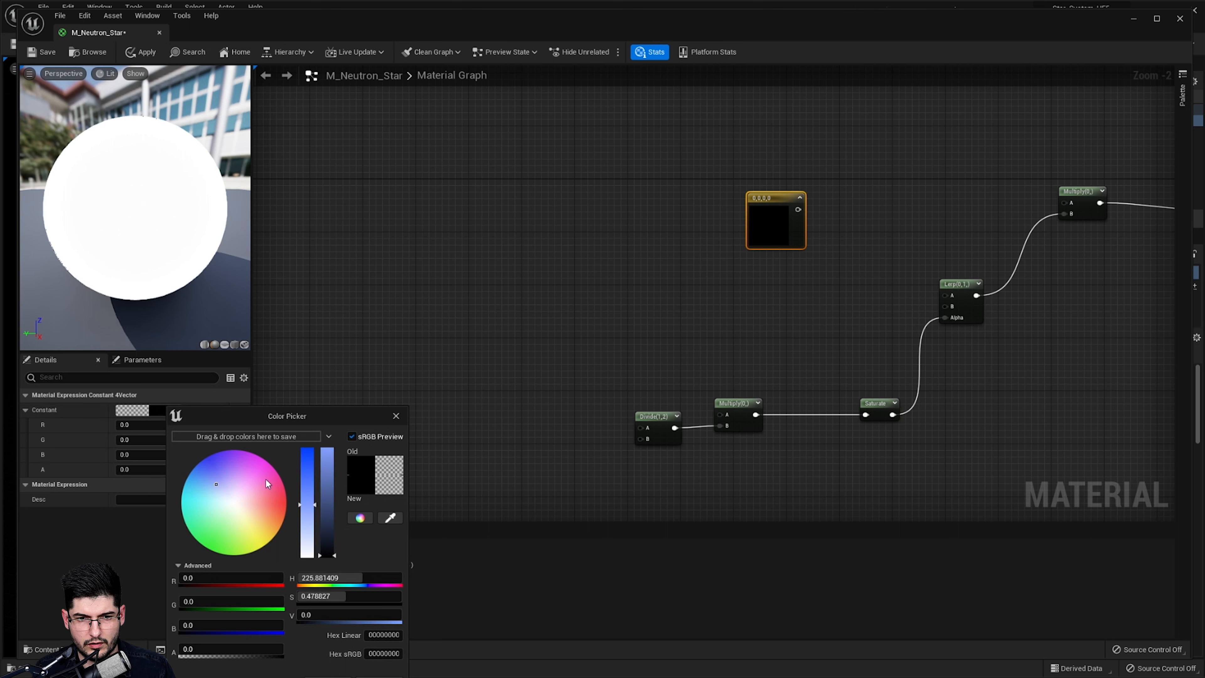
left_click_drag(328, 485, 328, 468)
left_click(207, 485)
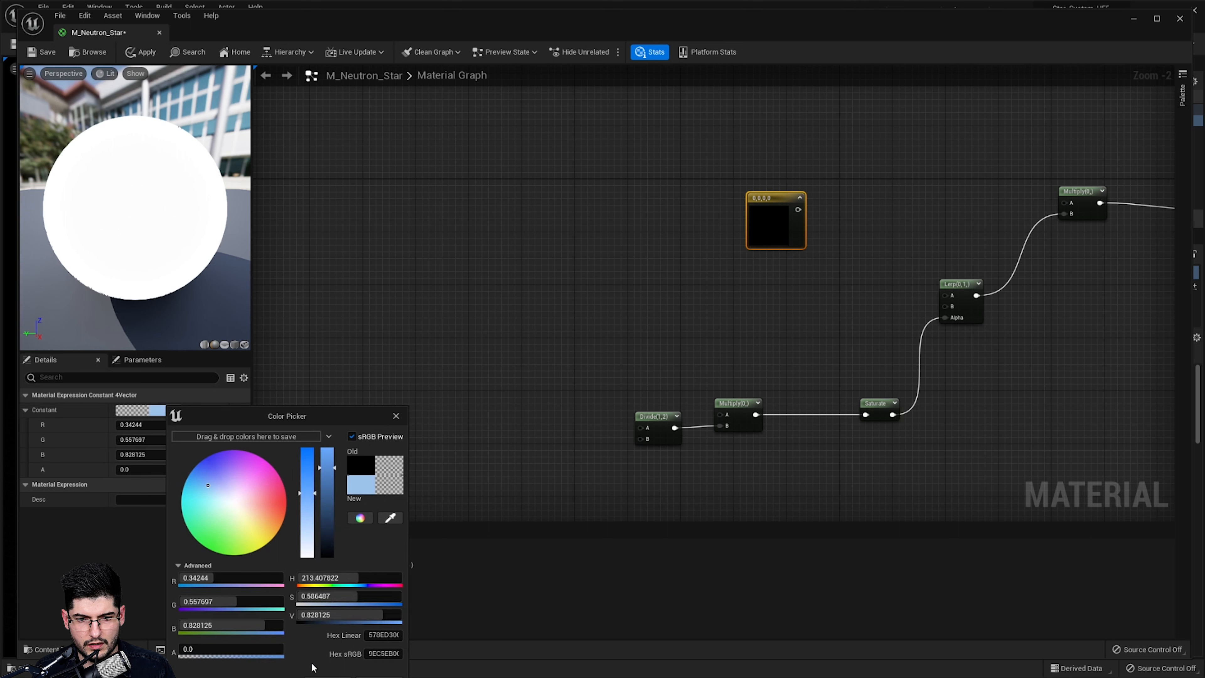
left_click(731, 275)
Duplicate the light blue Constant4Vector and place the copy directly below the original
right_click_drag(800, 256, 771, 246)
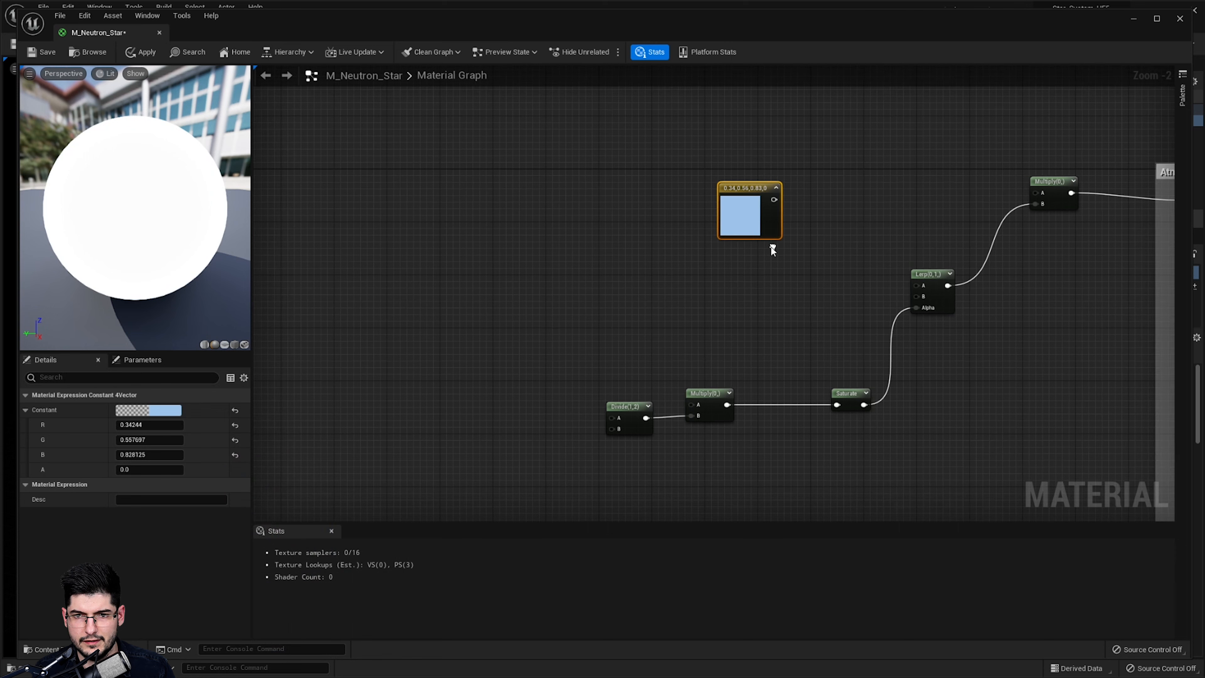
key("ctrl+d")
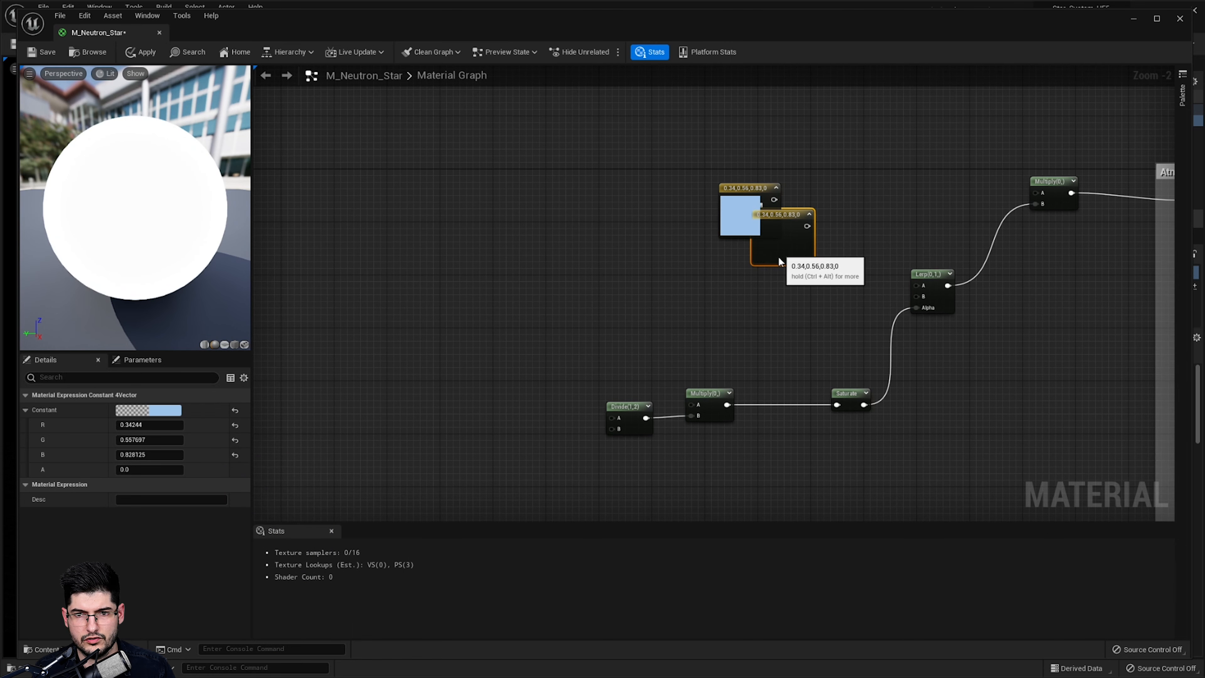
left_click_drag(778, 256, 744, 297)
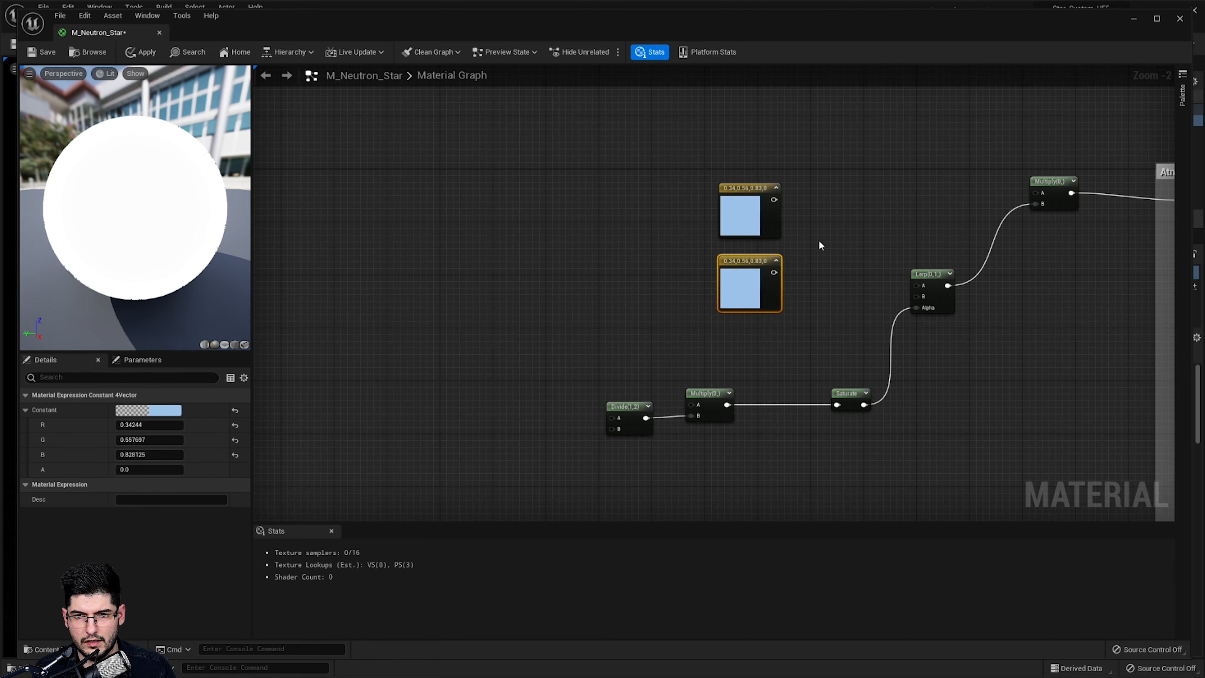
Convert the upper light blue constant to a parameter named Color - Low Altitude
left_click(806, 242)
scroll(824, 246, "up", 2)
left_click(725, 199)
right_click(725, 219)
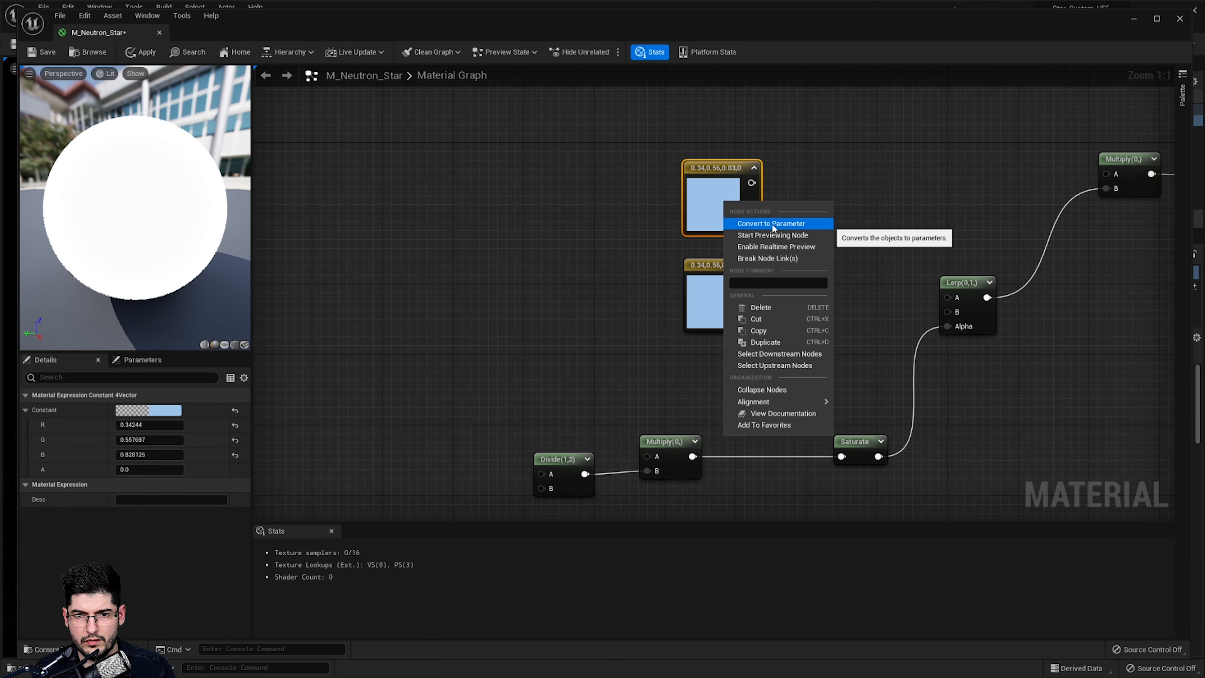
left_click(771, 224)
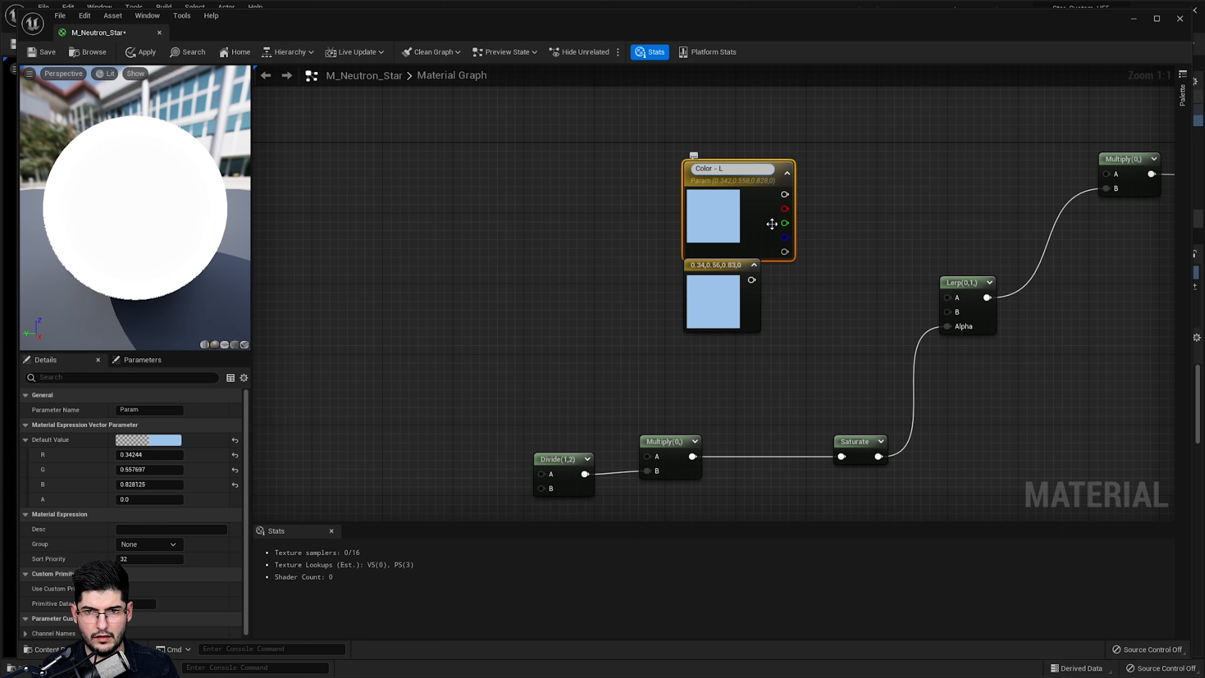
type("Color - Low Altitu")
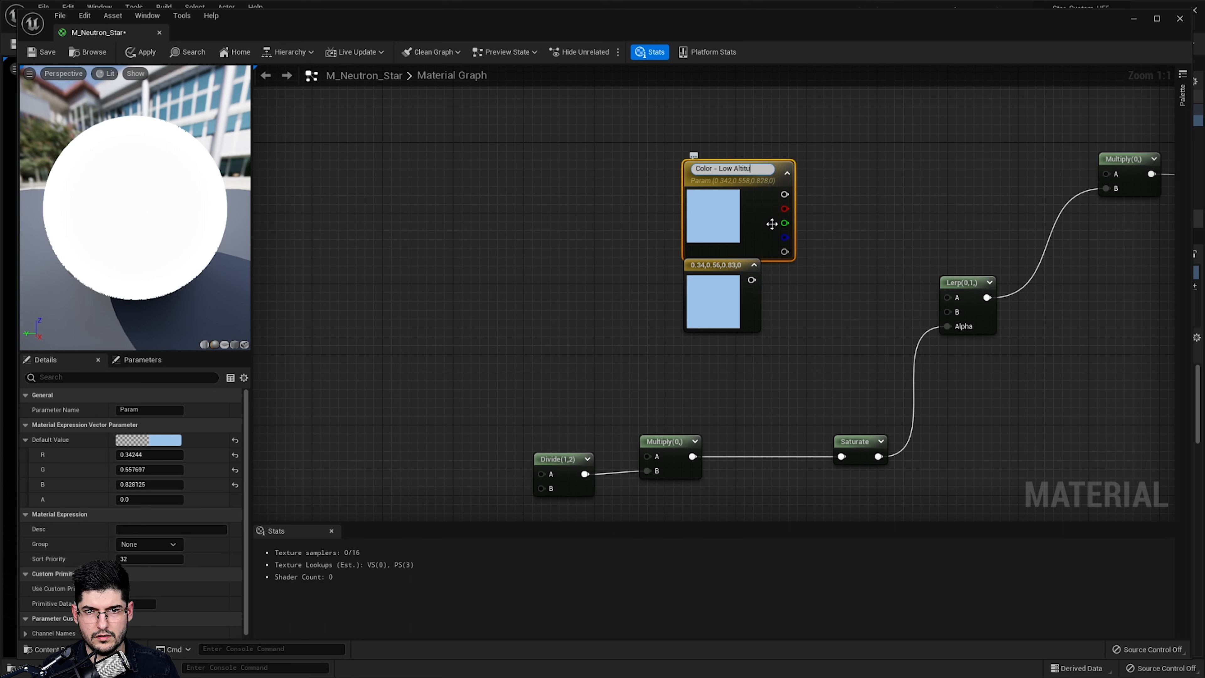
type("de")
key("Return")
Convert the lower light blue constant to a parameter named Color - High Altitude
right_click(731, 304)
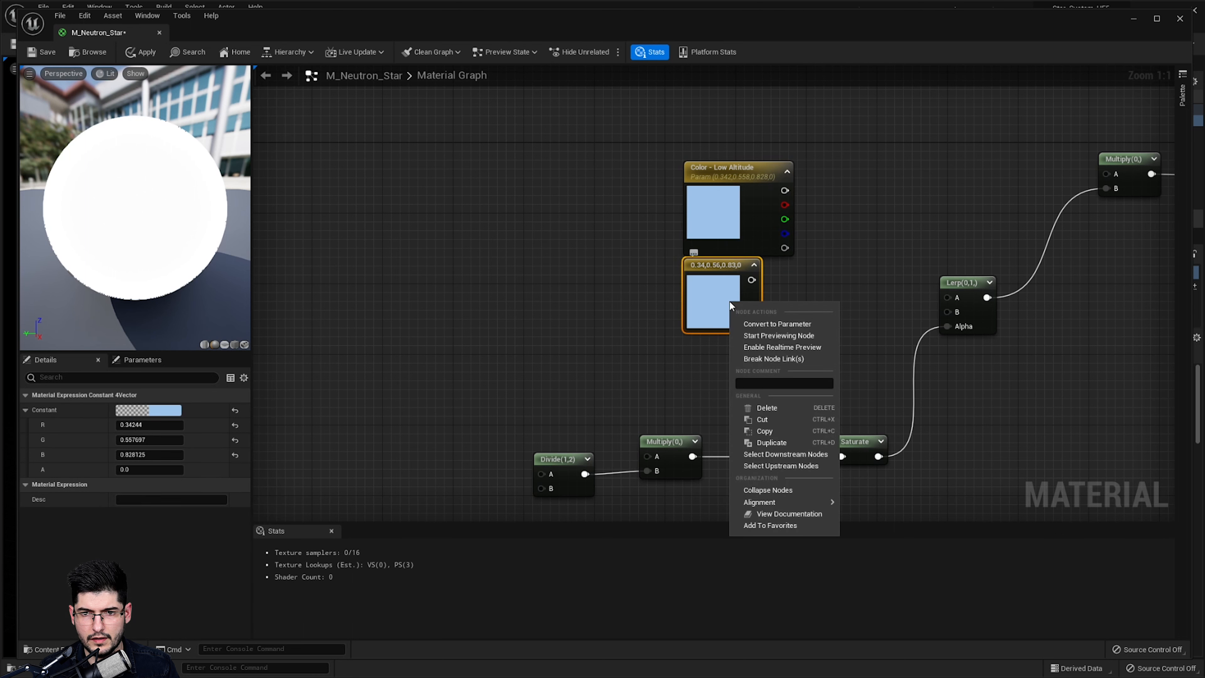
left_click(776, 324)
type("Color - High Alt")
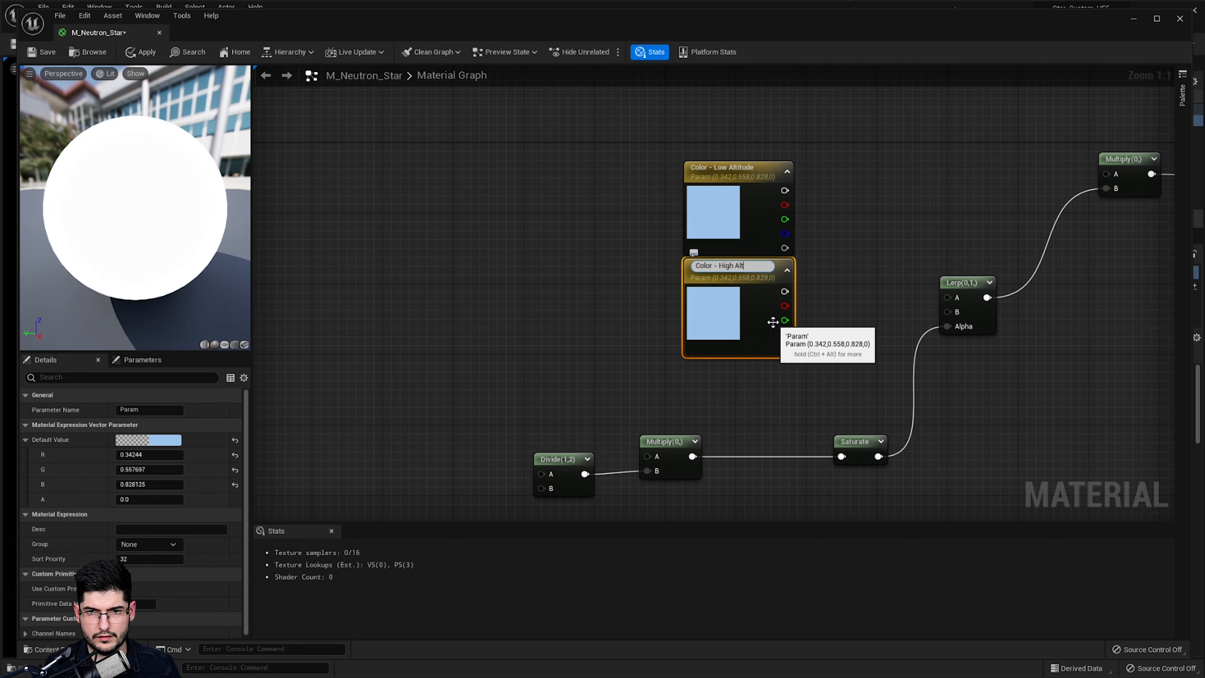
type("itude")
key("Return")
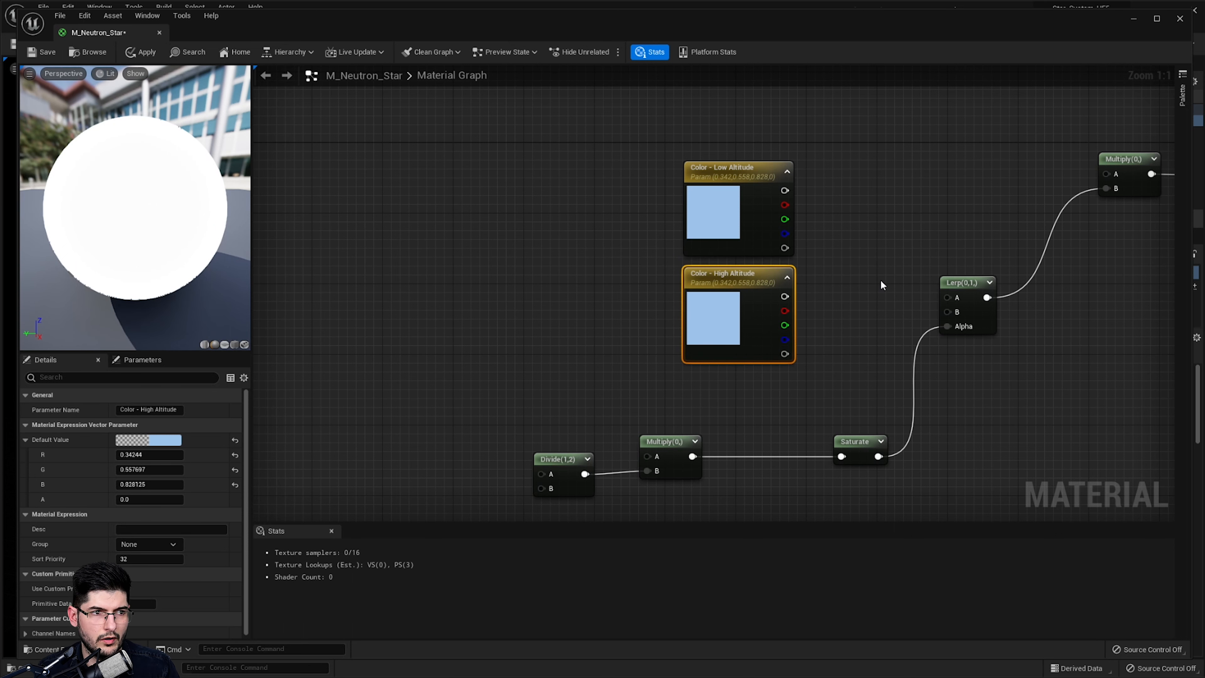
Duplicate the Lerp and wire Color - Low Altitude and Color - High Altitude through the copy's A and B inputs into the original Lerp's A
right_click_drag(879, 281, 830, 268)
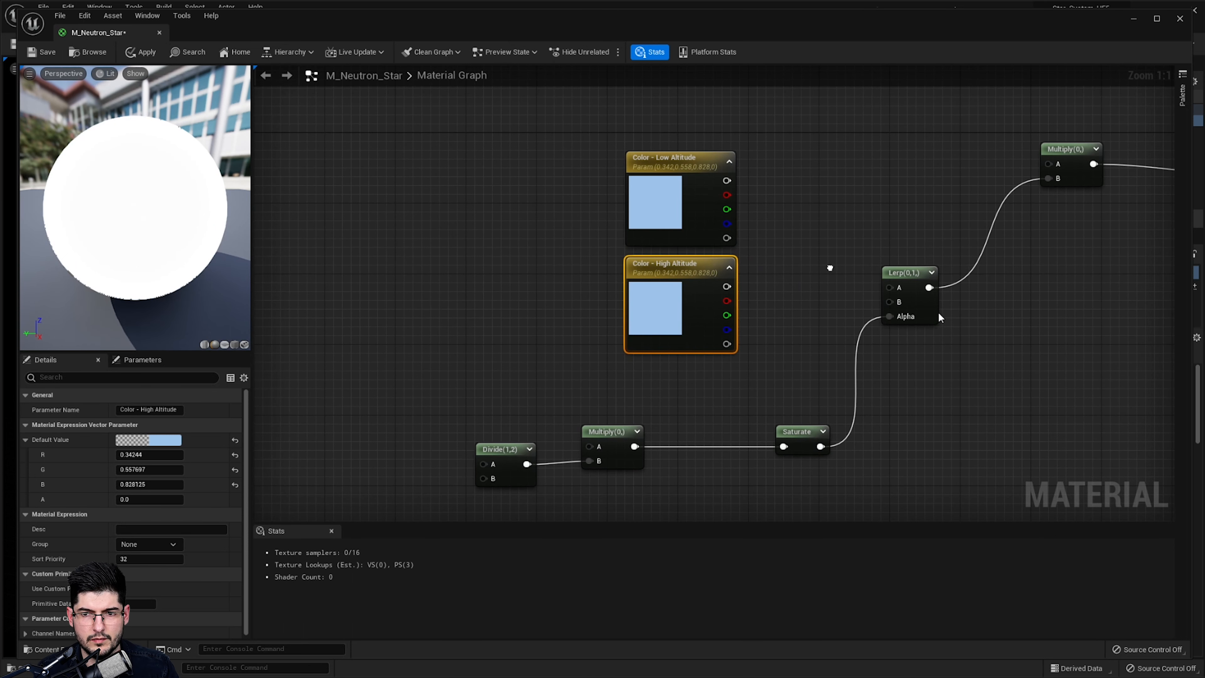
left_click(926, 308)
key("ctrl+w")
left_click_drag(959, 387, 818, 216)
left_click(1047, 382)
left_click_drag(994, 367, 784, 202)
left_click_drag(726, 286, 890, 289)
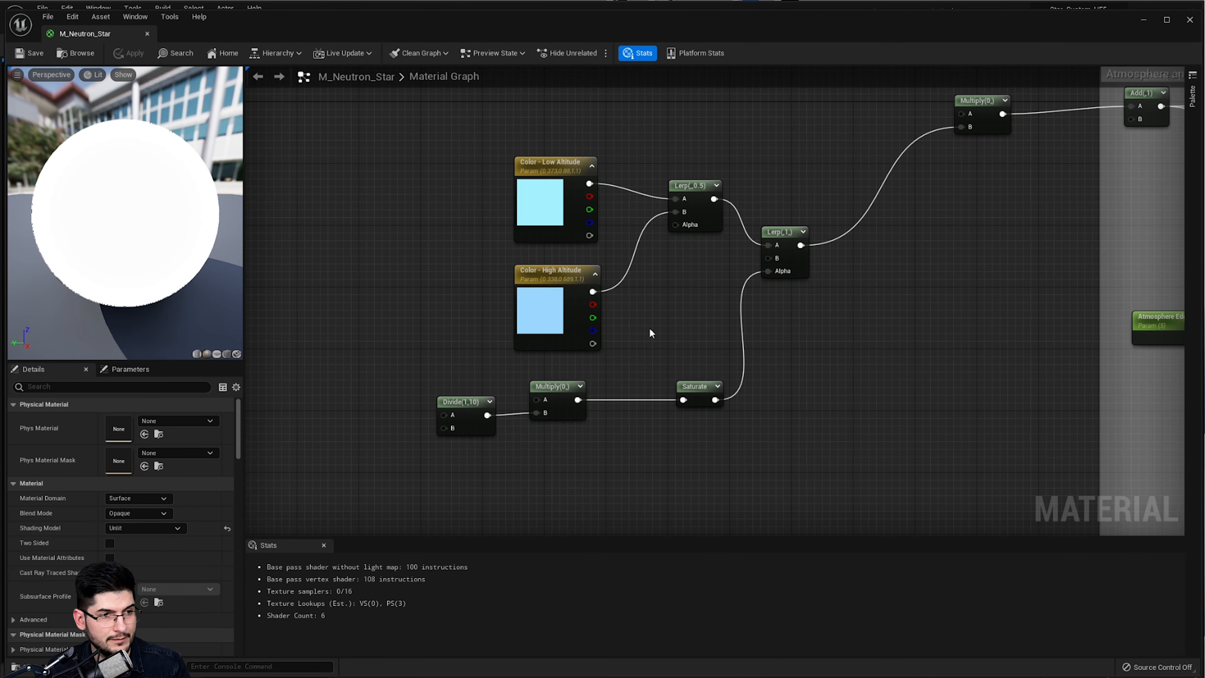
Add a Constant4Vector between Color - High Altitude and the final Lerp and convert it to a parameter
left_click(657, 289)
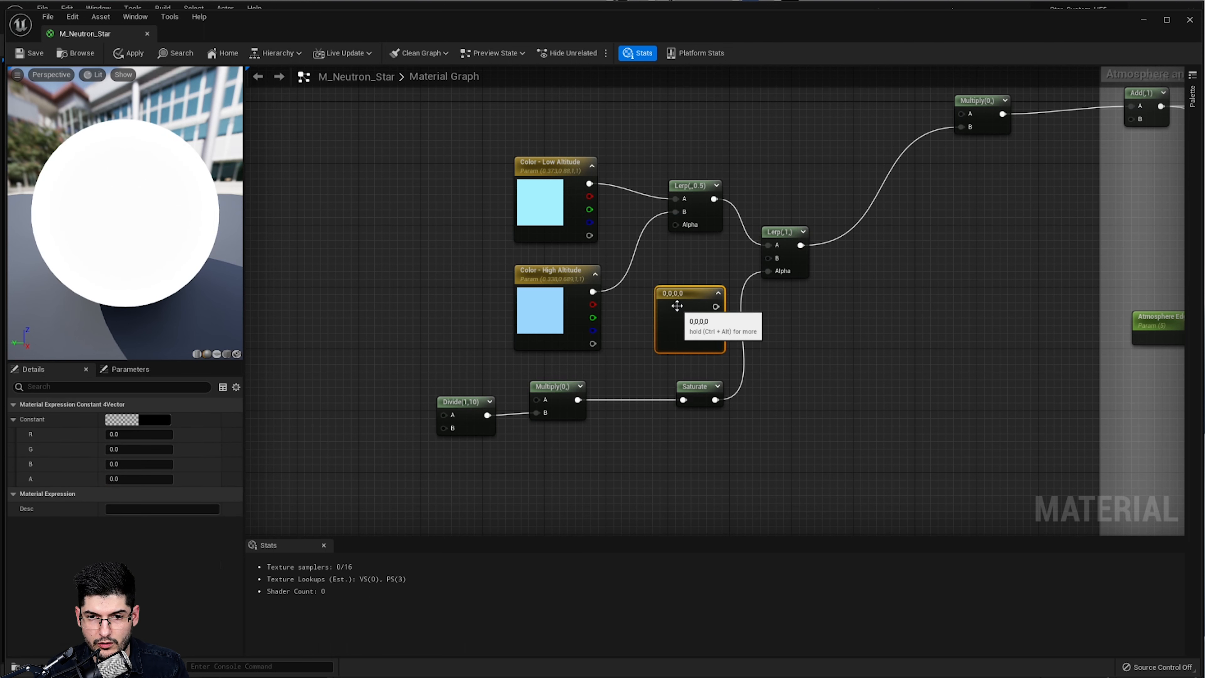
right_click(686, 325)
left_click(719, 345)
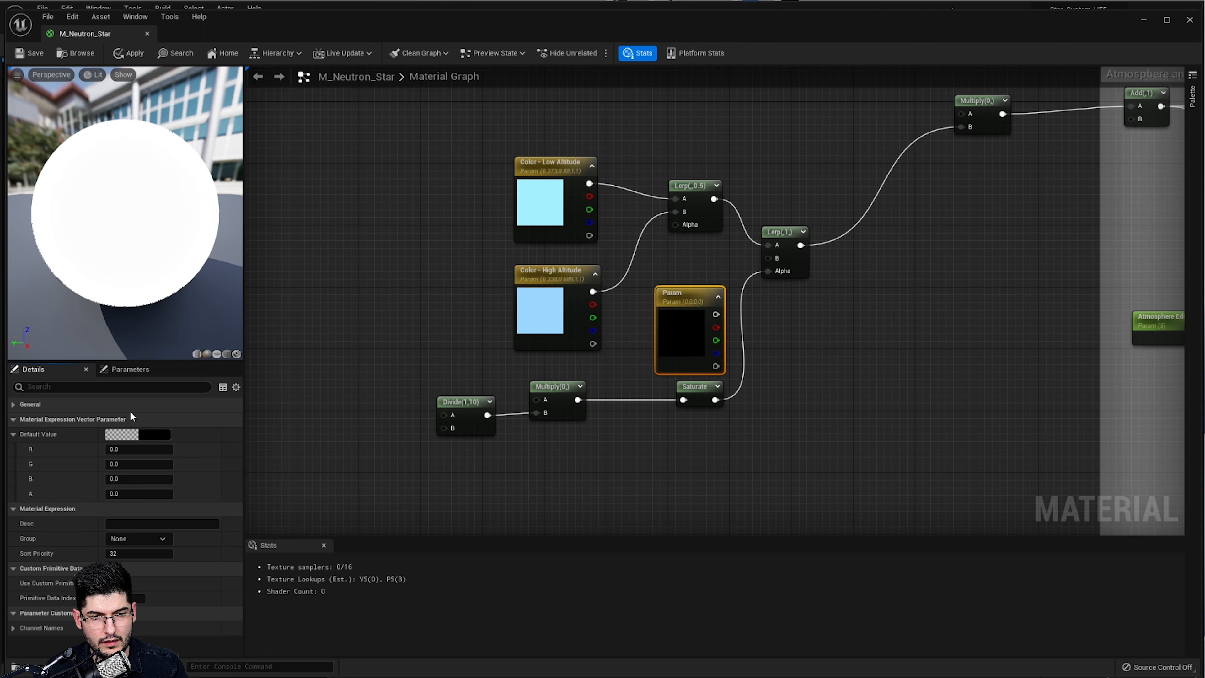
Rename the new black vector parameter as Small Cell Colors
left_click(139, 419)
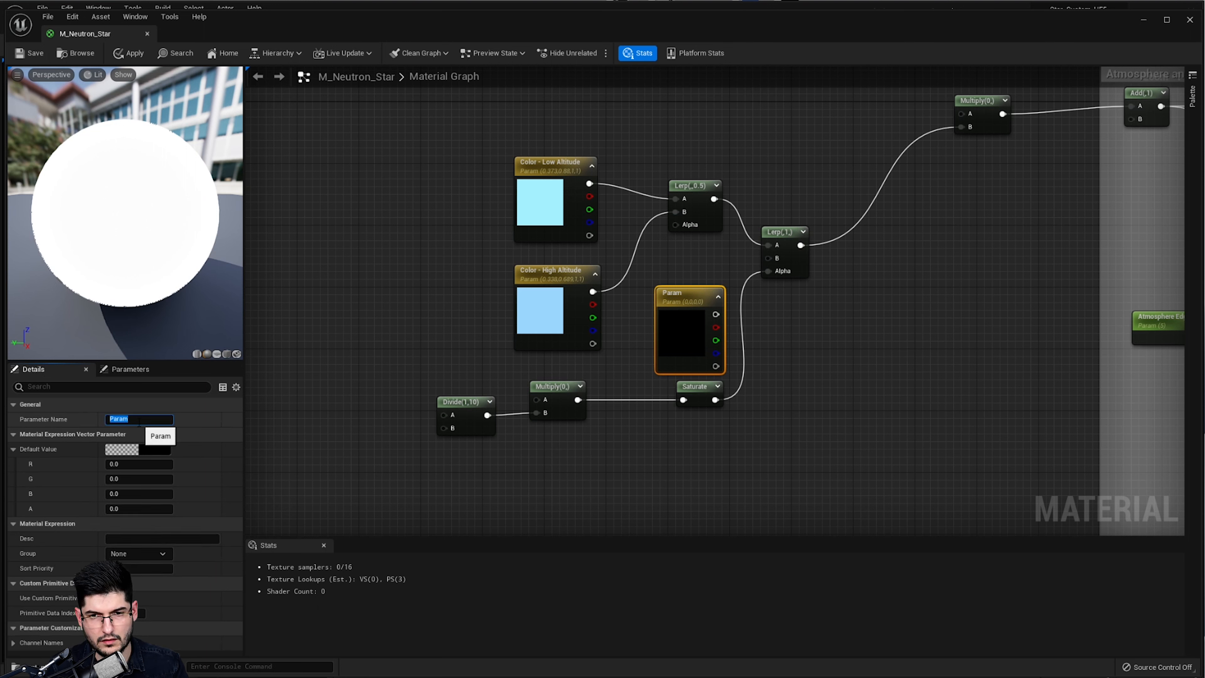
key("BackSpace")
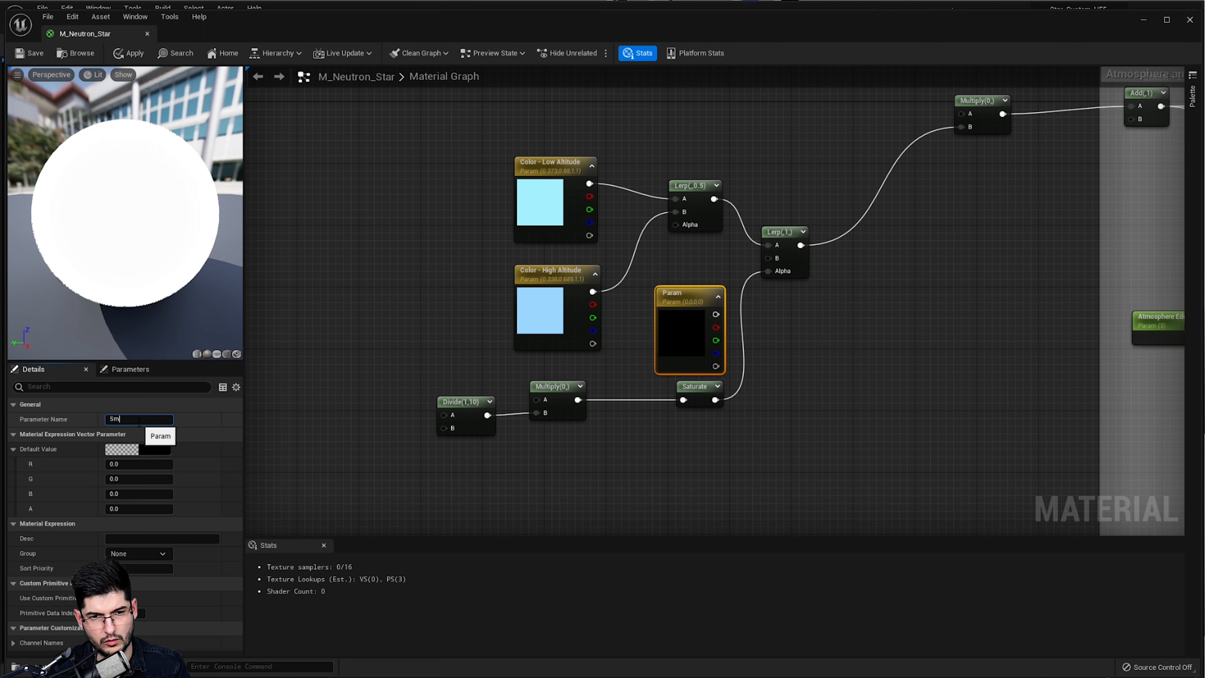
type("Small Cell COlo")
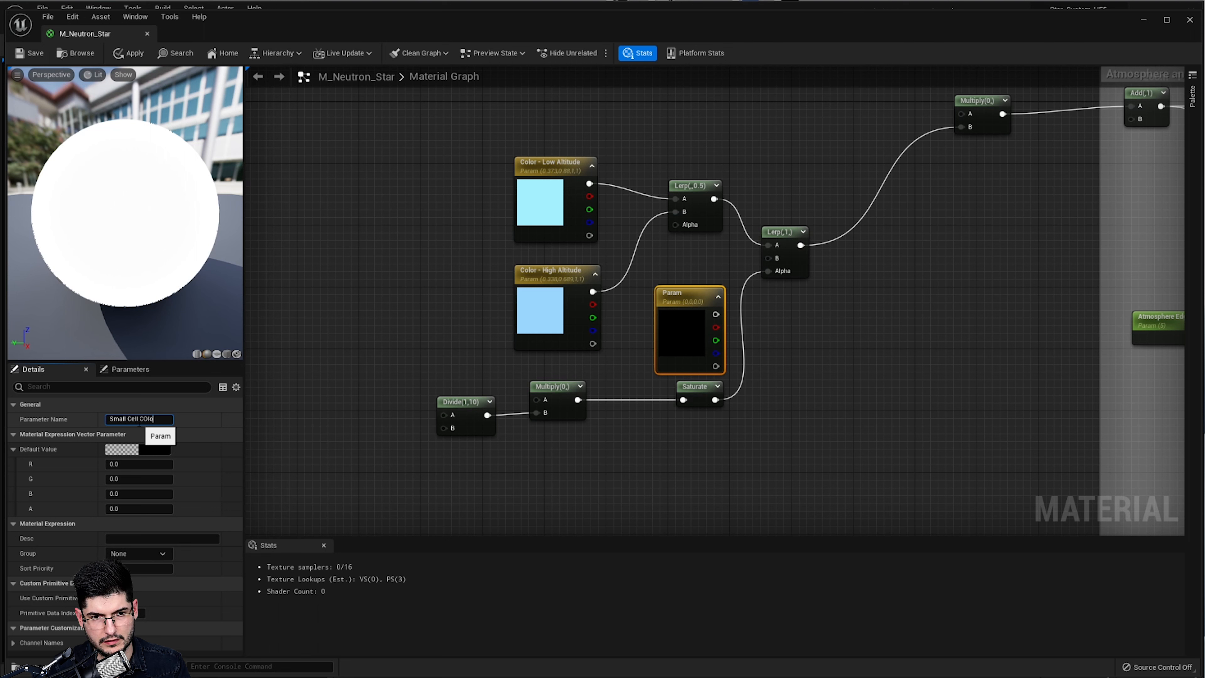
type("rs")
key("Return")
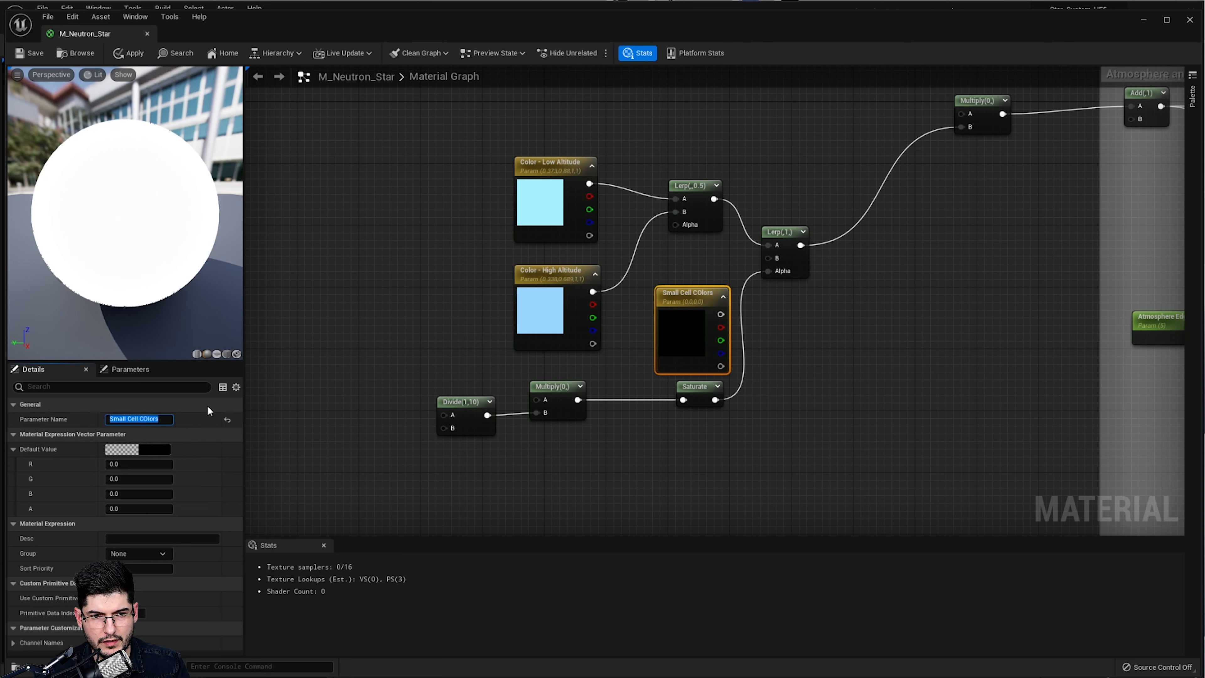
left_click(149, 419)
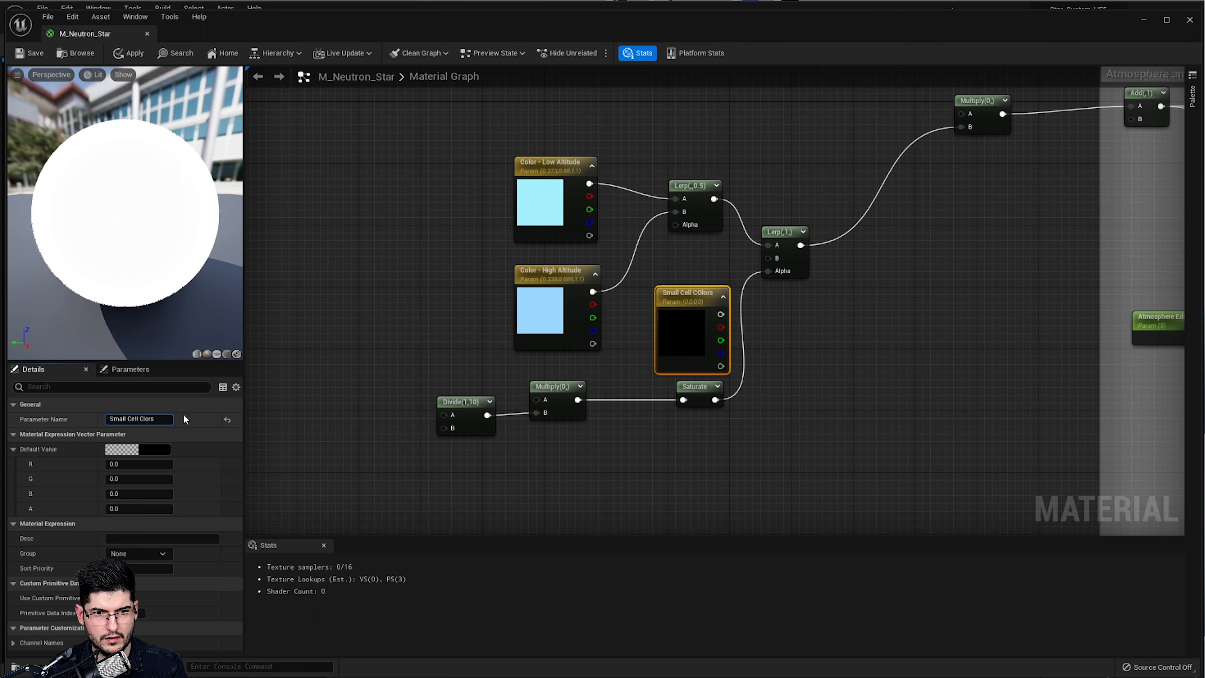
type("o")
key("Return")
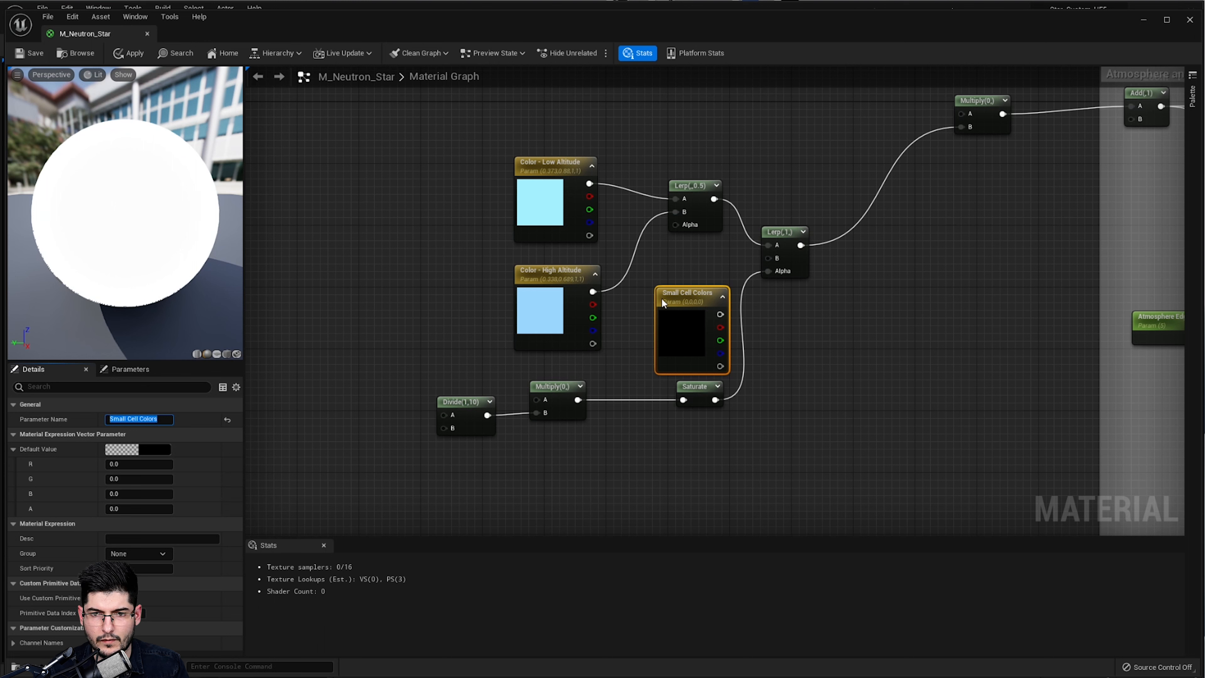
Space Small Cell Colors and the final Lerp farther apart and connect the parameter's output to the Lerp's B input
left_click_drag(663, 302, 644, 302)
left_click_drag(802, 267, 823, 266)
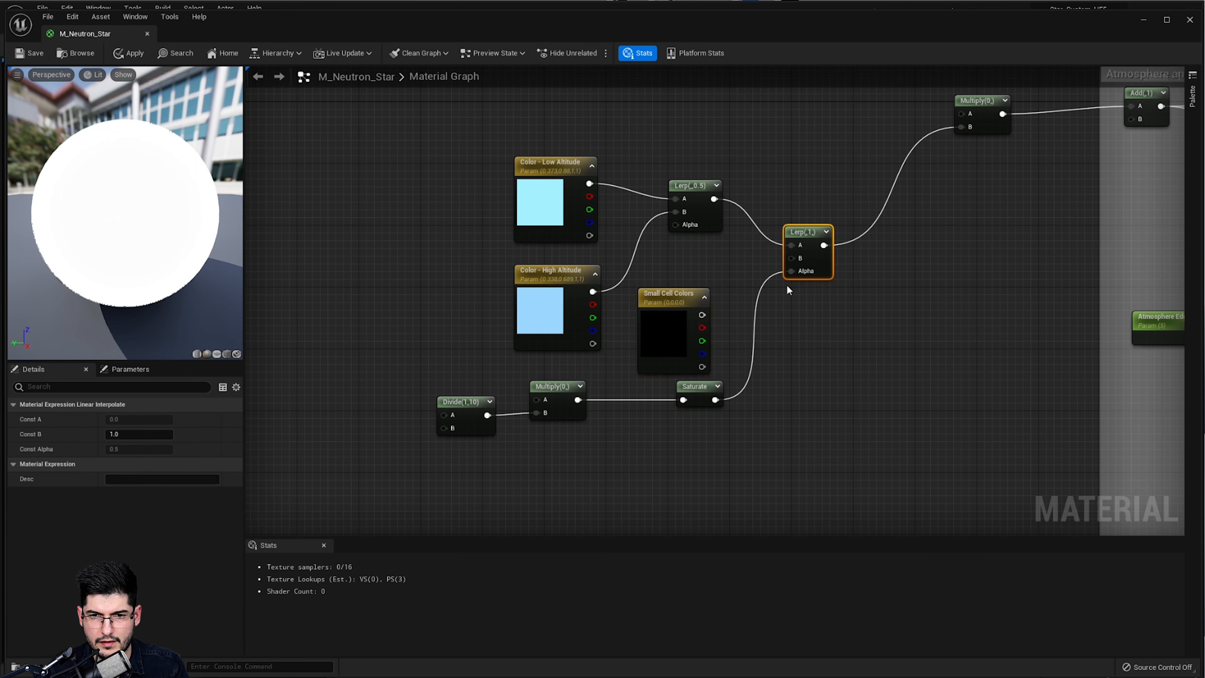
left_click_drag(702, 314, 790, 258)
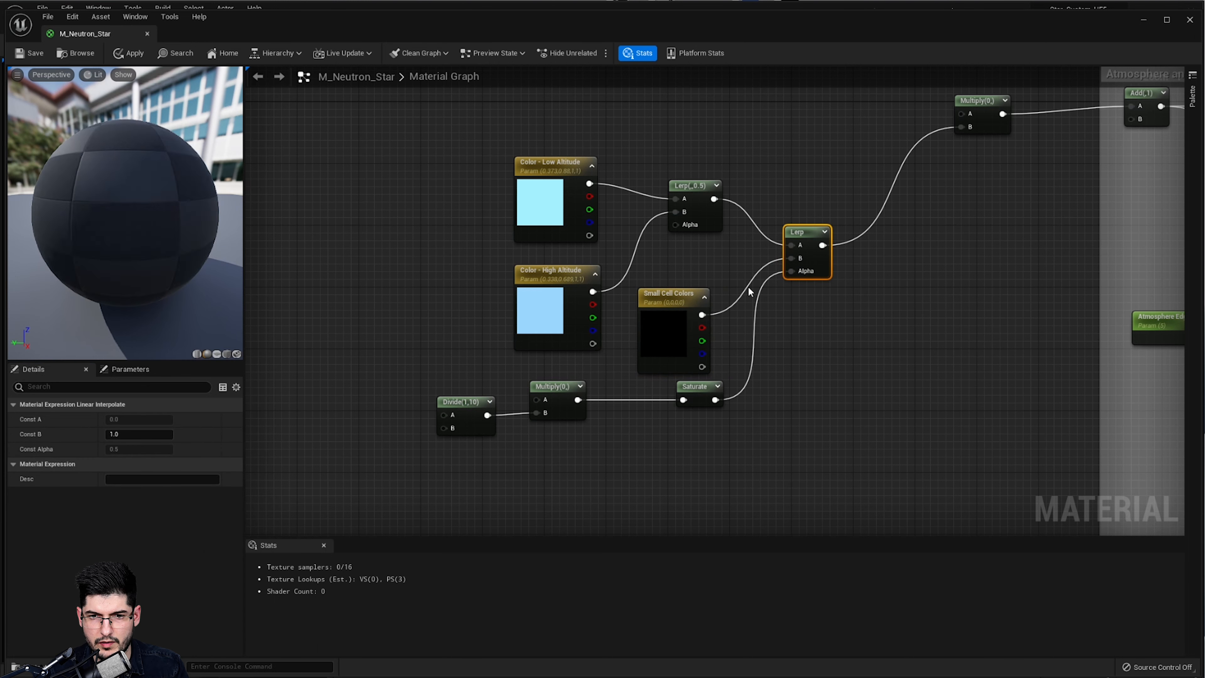
Set the default color of the Small Cell Colors parameter to white, with R, G and B at 1.0
left_click(678, 324)
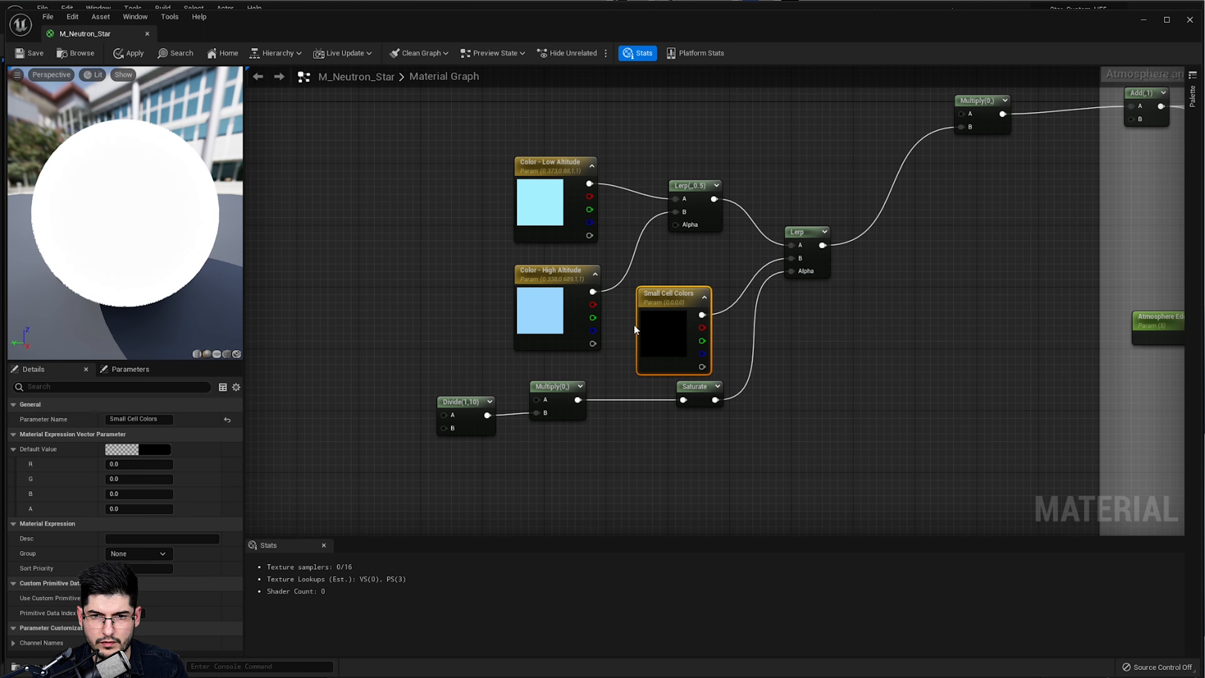
left_click(154, 449)
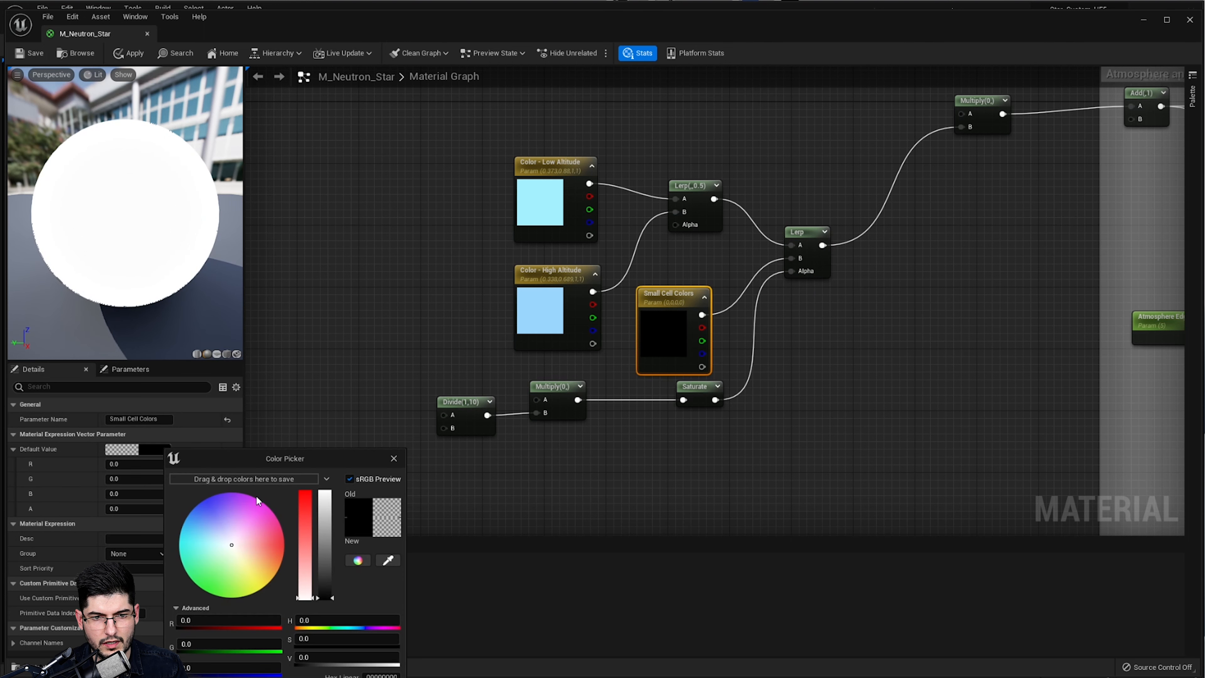
left_click_drag(234, 541, 226, 541)
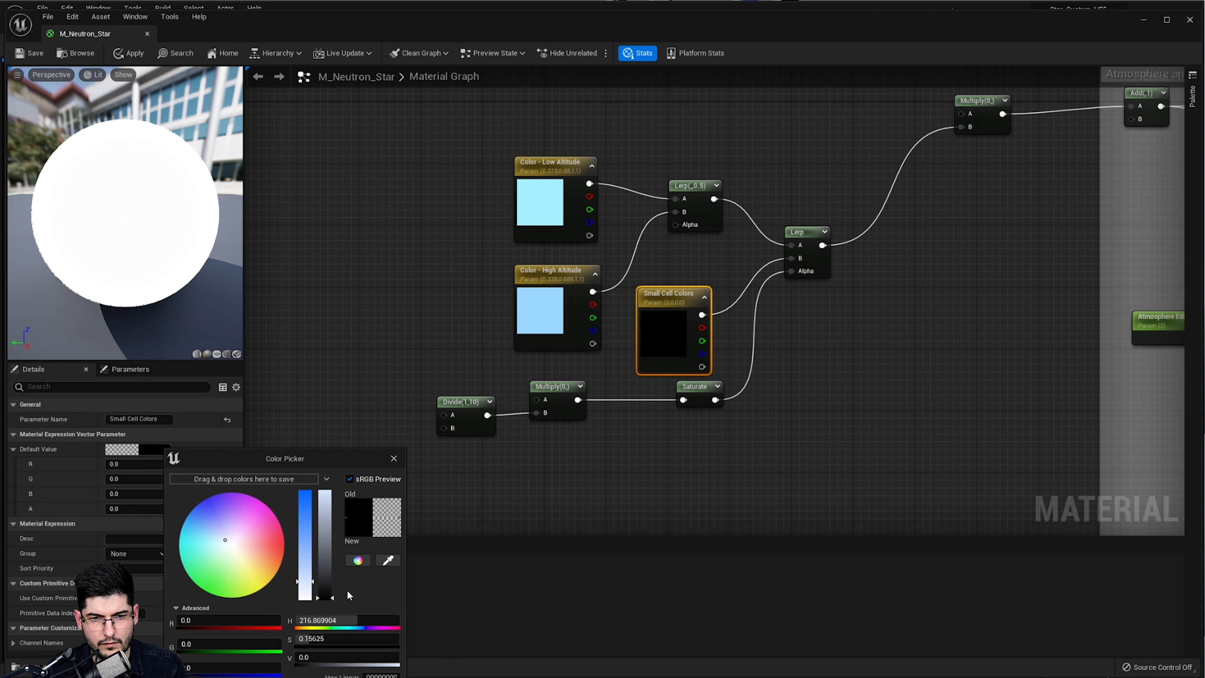
key("Escape")
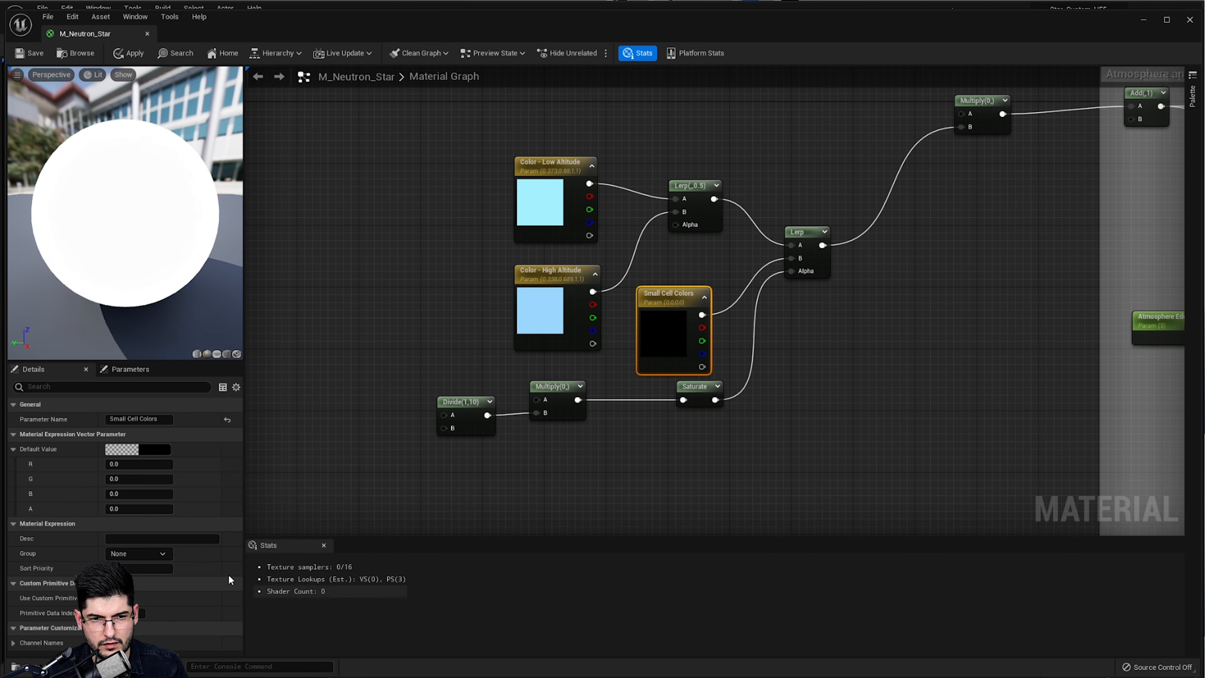
left_click(155, 449)
left_click(318, 496)
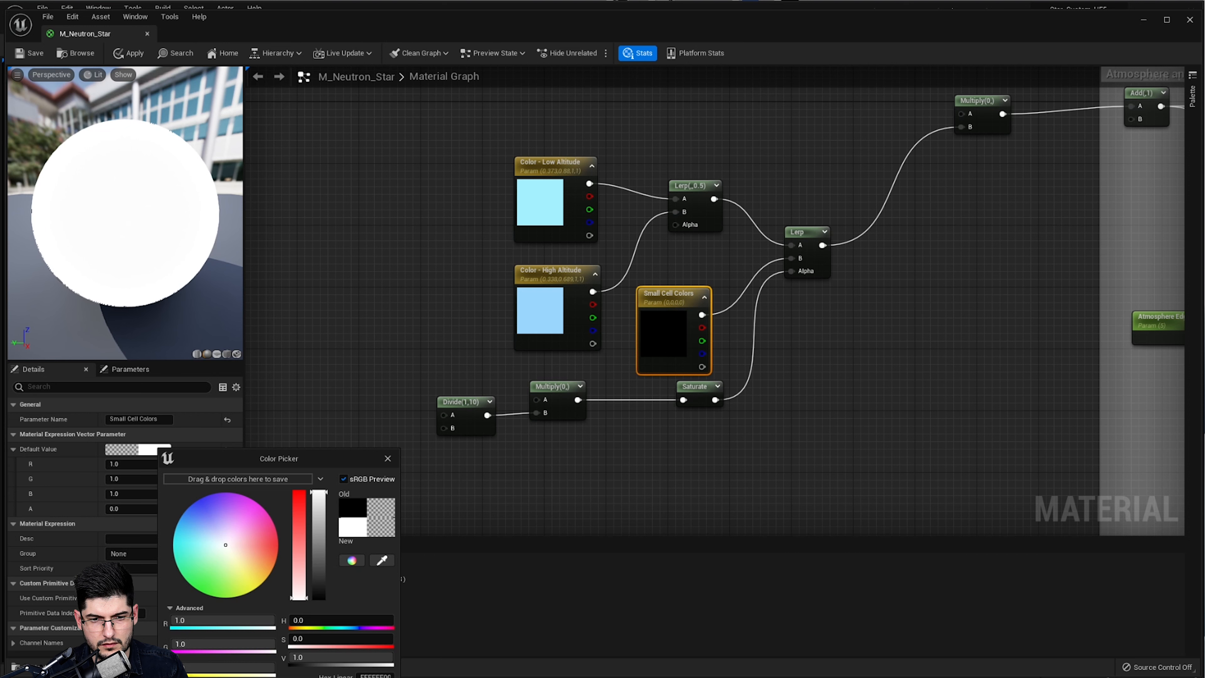
left_click(675, 459)
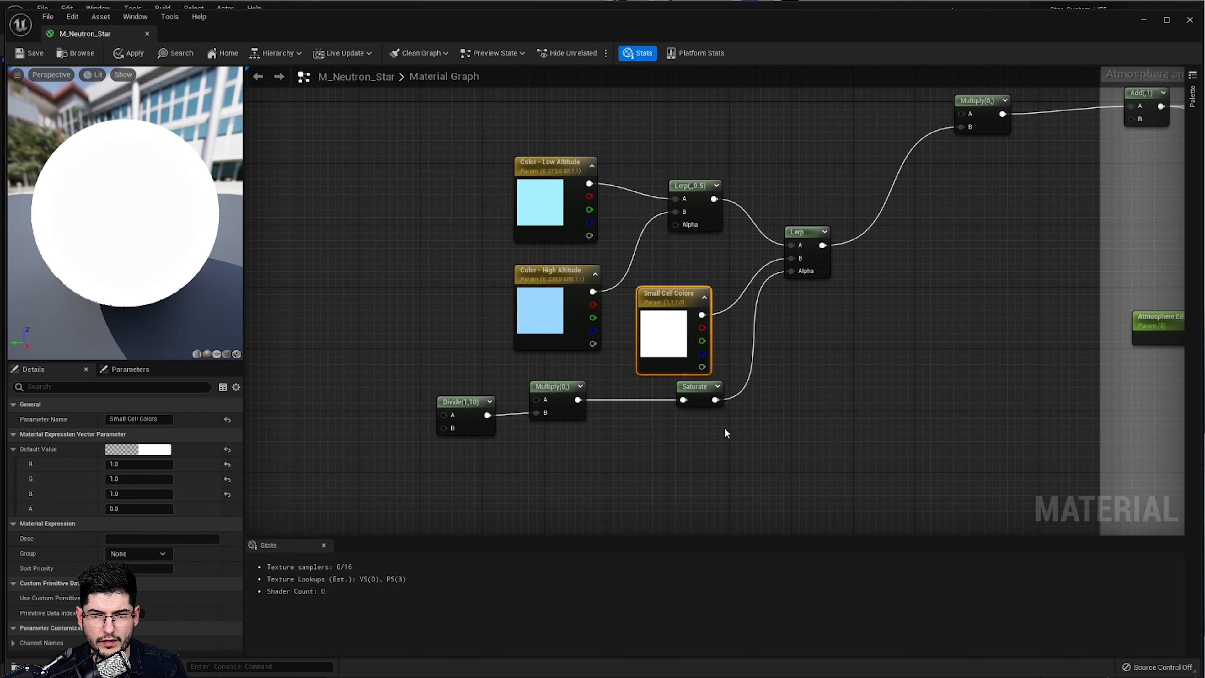
Reposition the Saturate, Multiply and Divide nodes below the color parameters to space out the chain
right_click_drag(725, 427, 773, 323)
left_click_drag(750, 302, 780, 310)
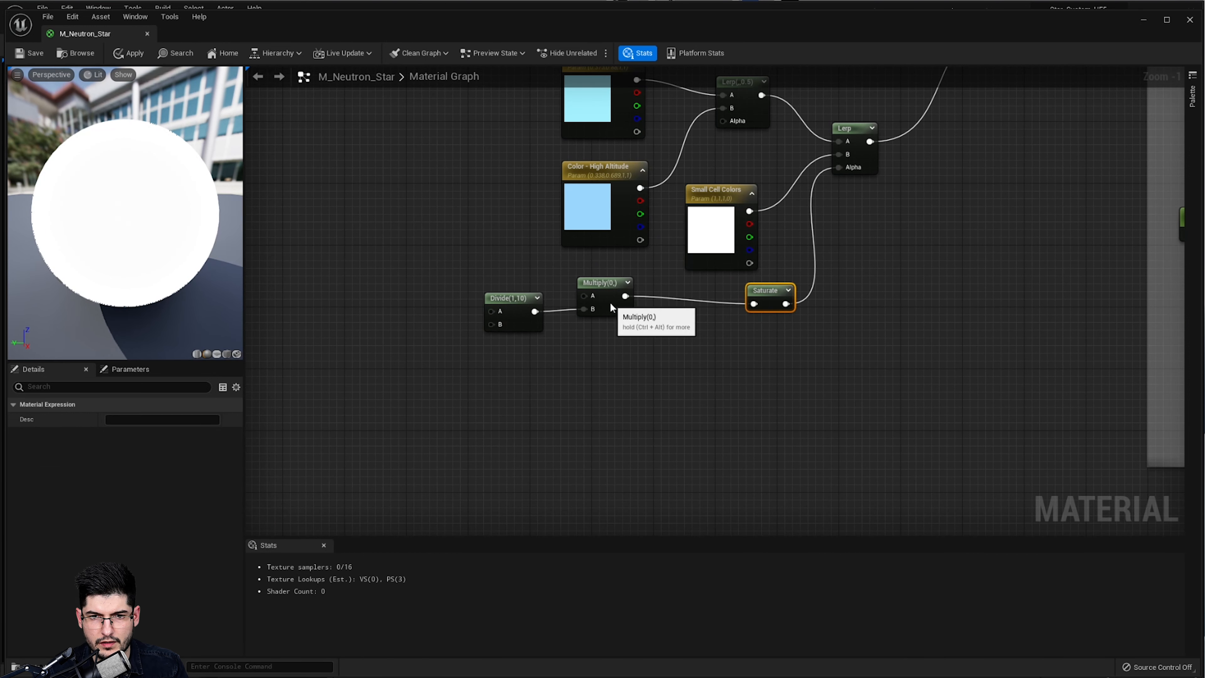
left_click_drag(608, 305, 637, 313)
left_click_drag(514, 316, 531, 325)
Add a Constant before the Divide node, convert it to a parameter and name it Small Cell Brightness
right_click_drag(495, 419, 607, 420)
left_click(552, 353)
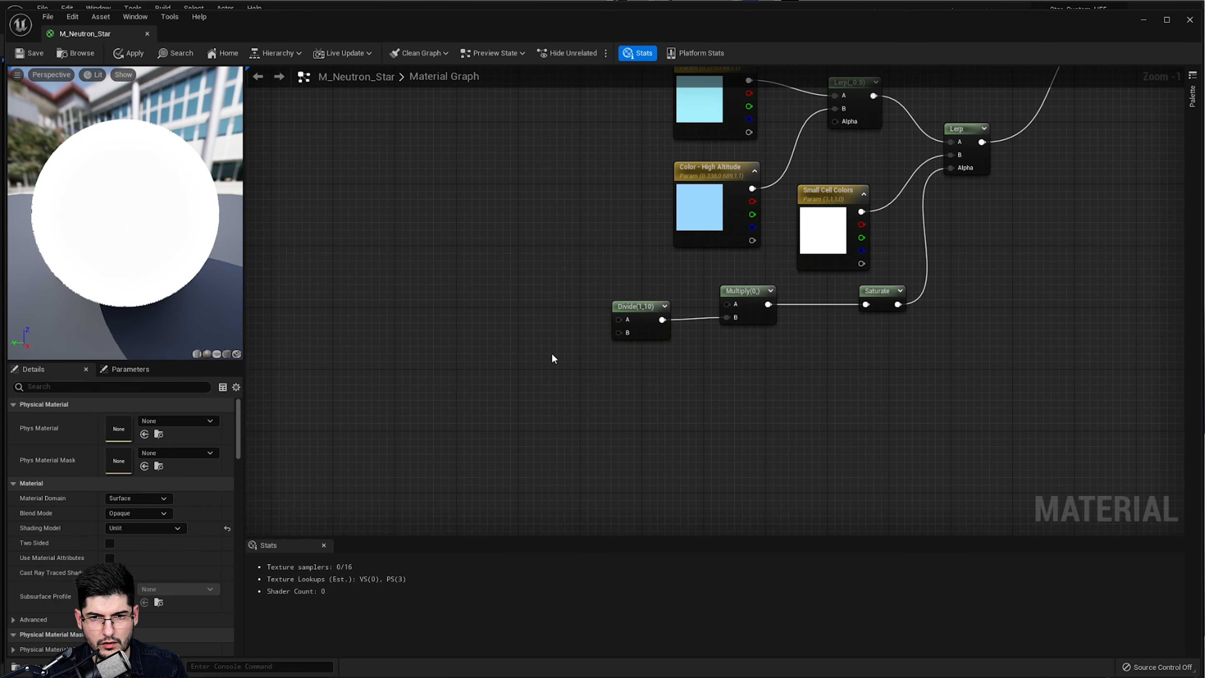
key("1")
left_click(477, 339)
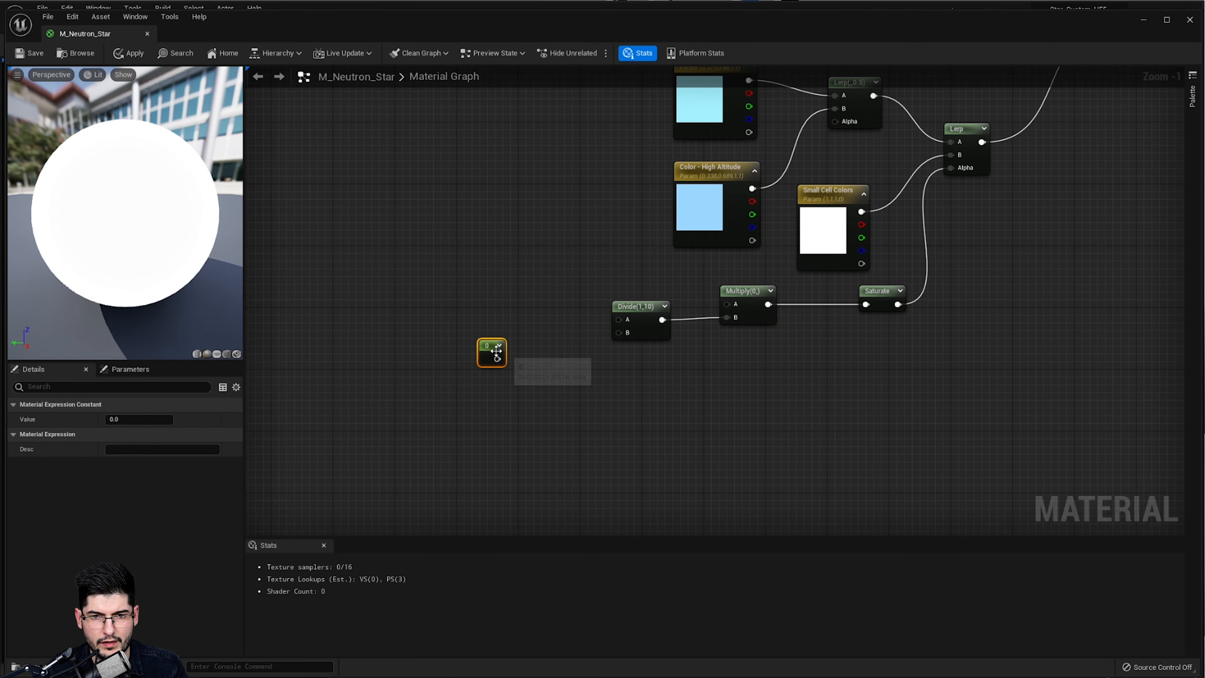
right_click(489, 352)
left_click(519, 372)
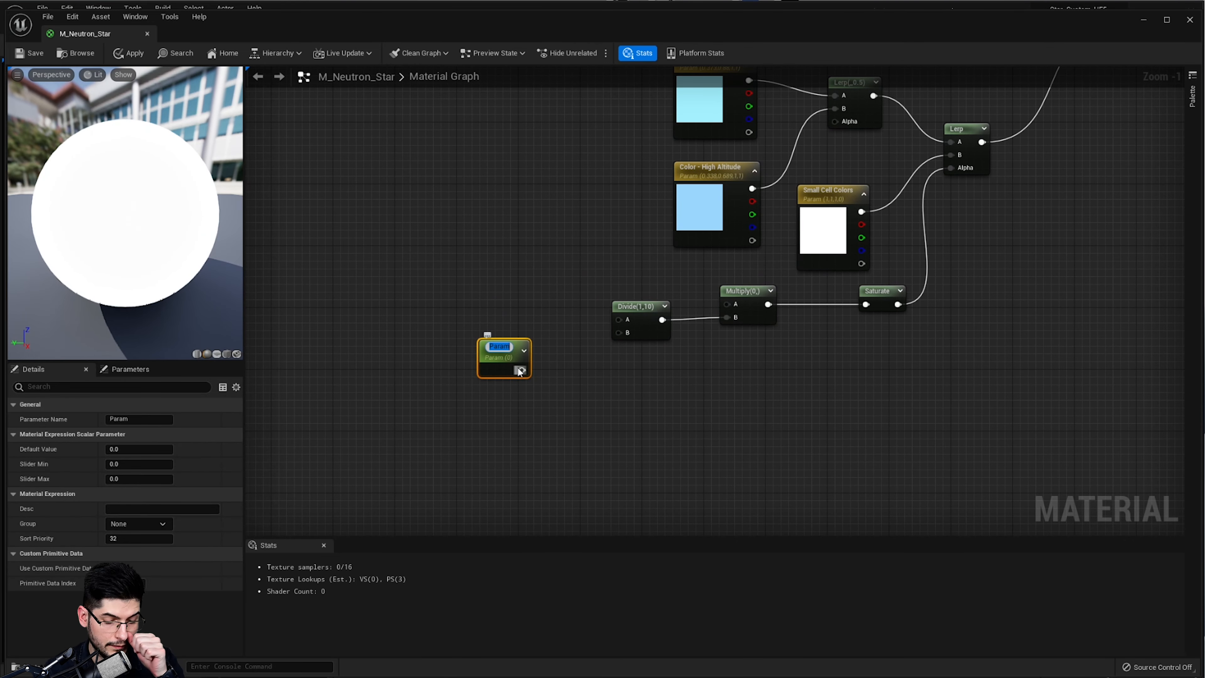
type("S")
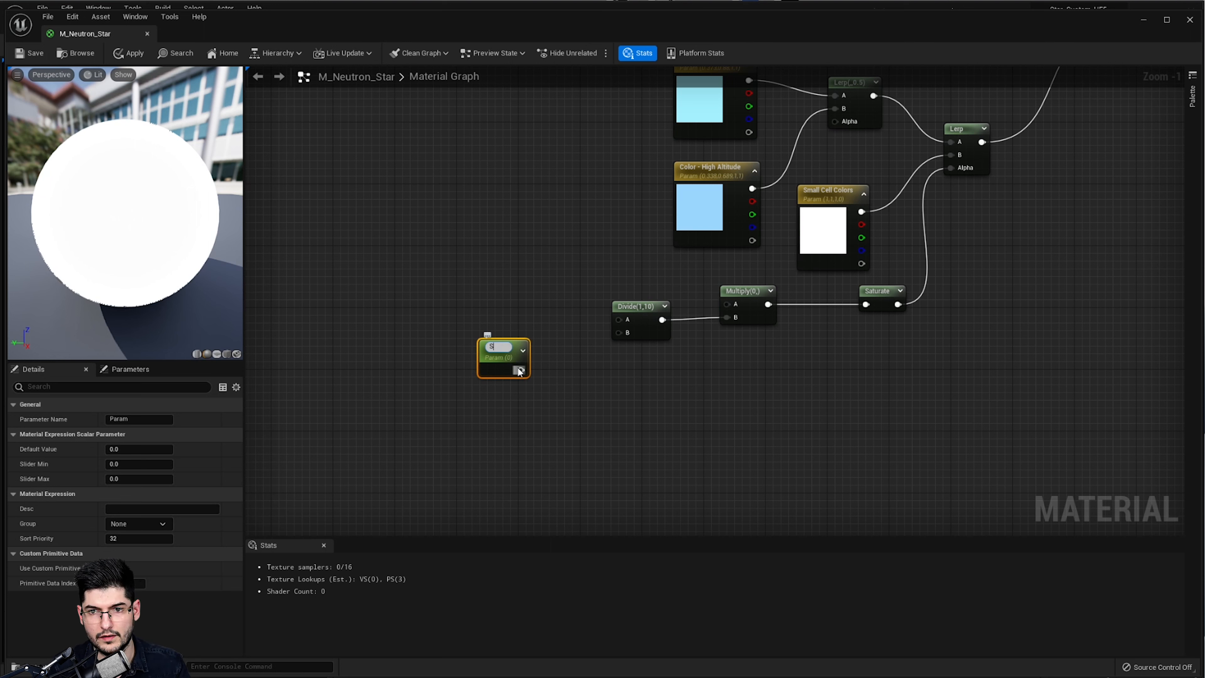
type("mall Cell Brightness")
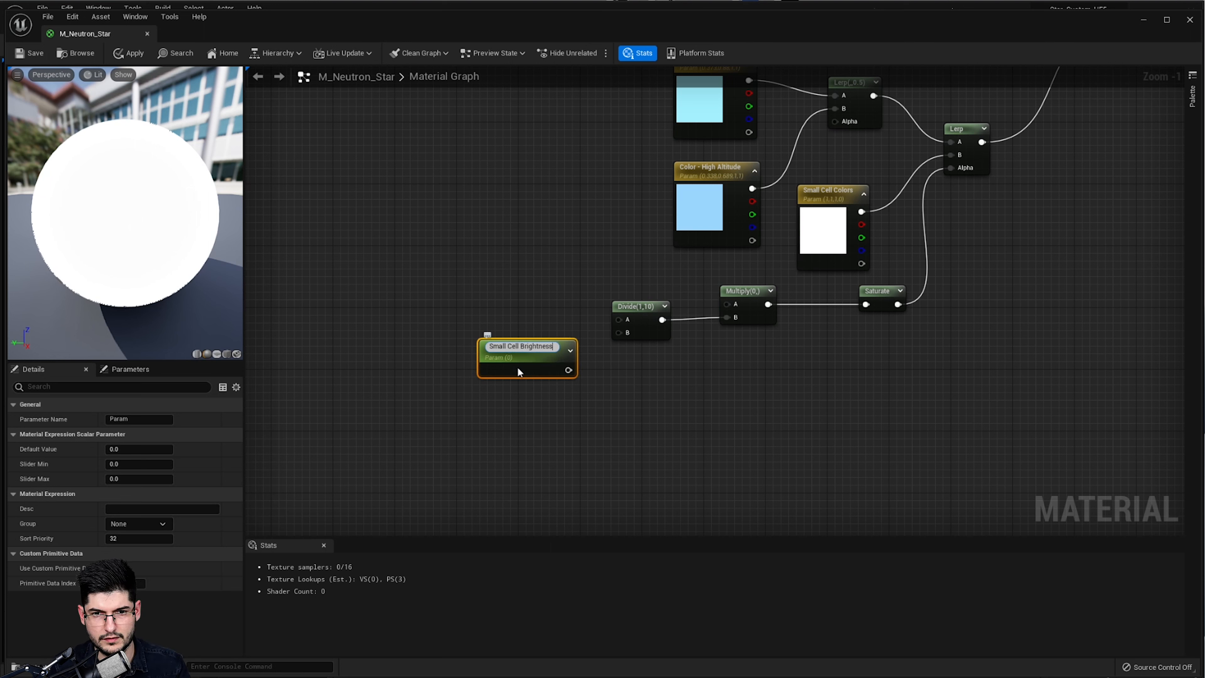
key("Return")
Connect Small Cell Brightness to the Divide node's A input, and reposition the following Multiply and the altitude Lerp for clearer spacing
left_click_drag(518, 366, 618, 322)
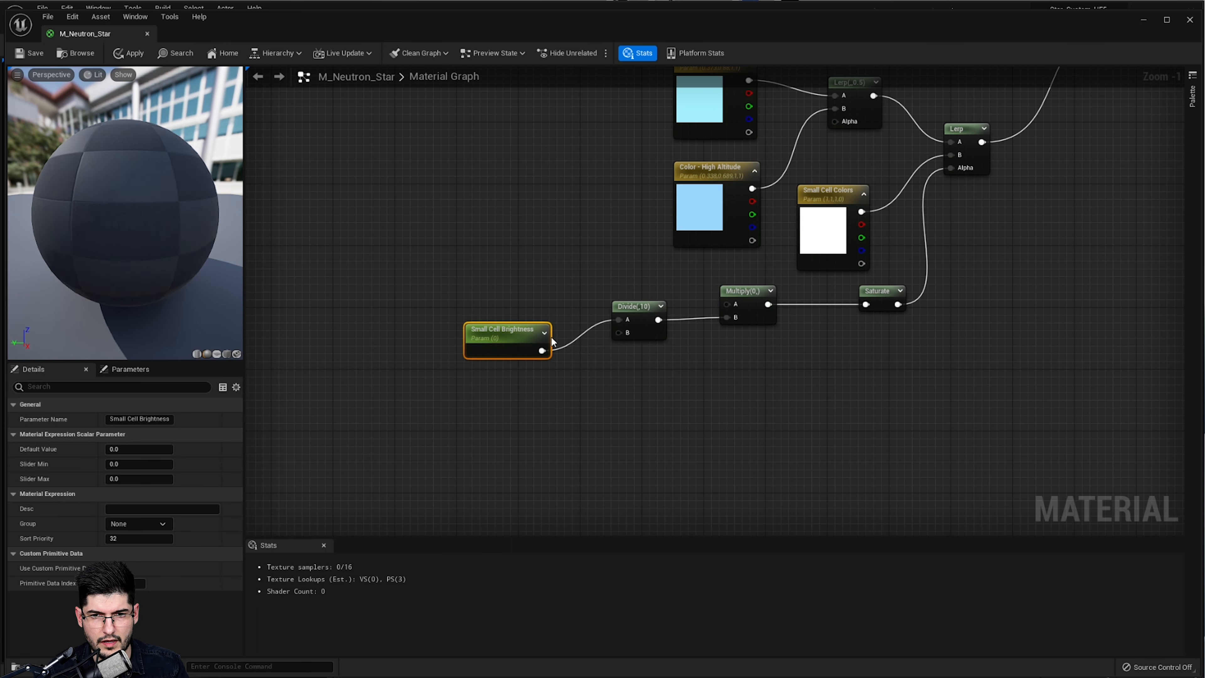
left_click(640, 307)
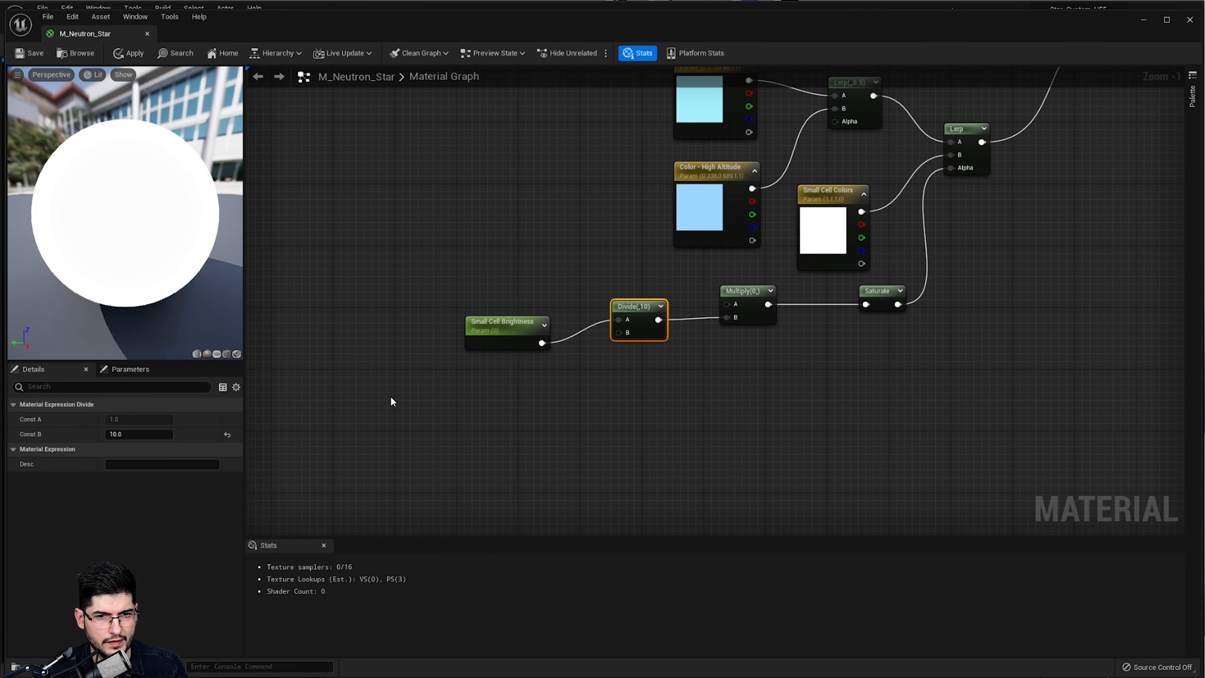
right_click_drag(751, 412, 677, 442)
right_click_drag(671, 382, 680, 447)
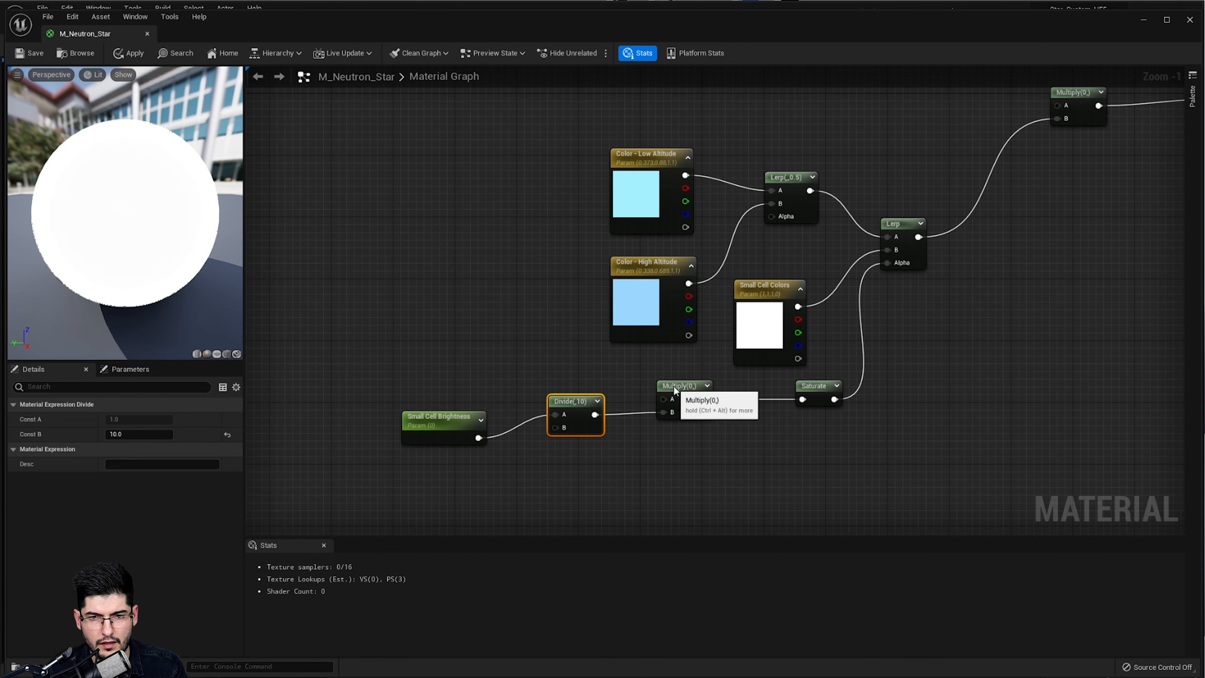
left_click_drag(679, 396, 695, 404)
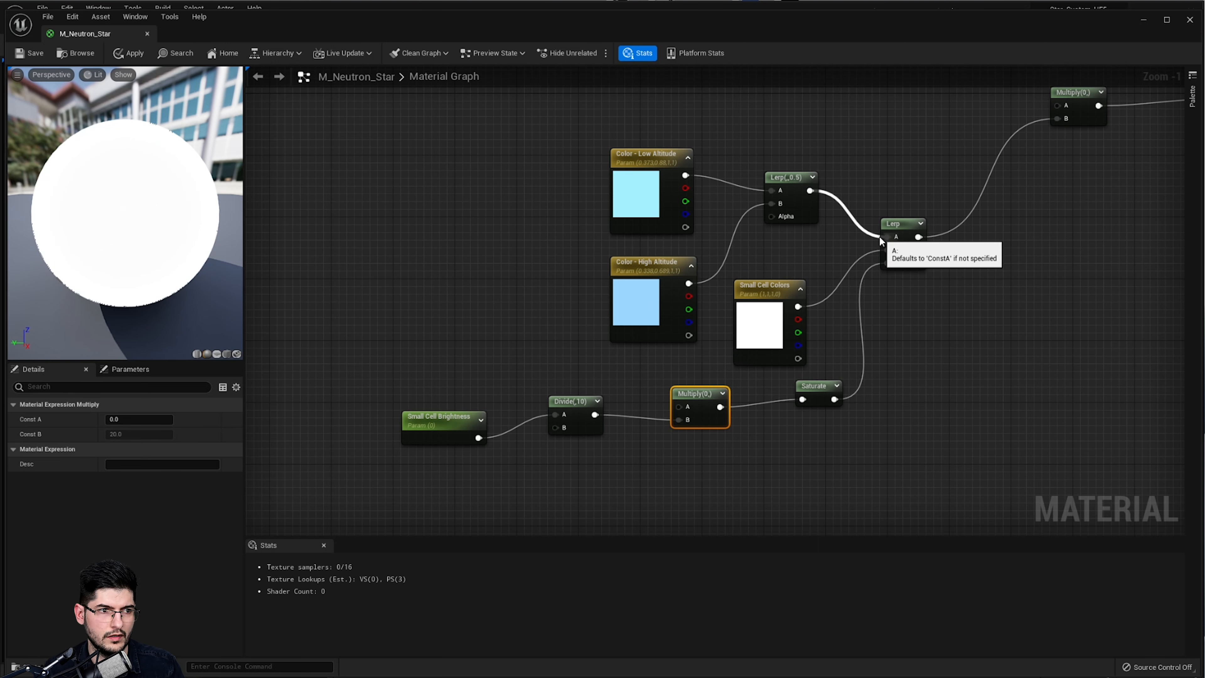
right_click_drag(927, 291, 900, 312)
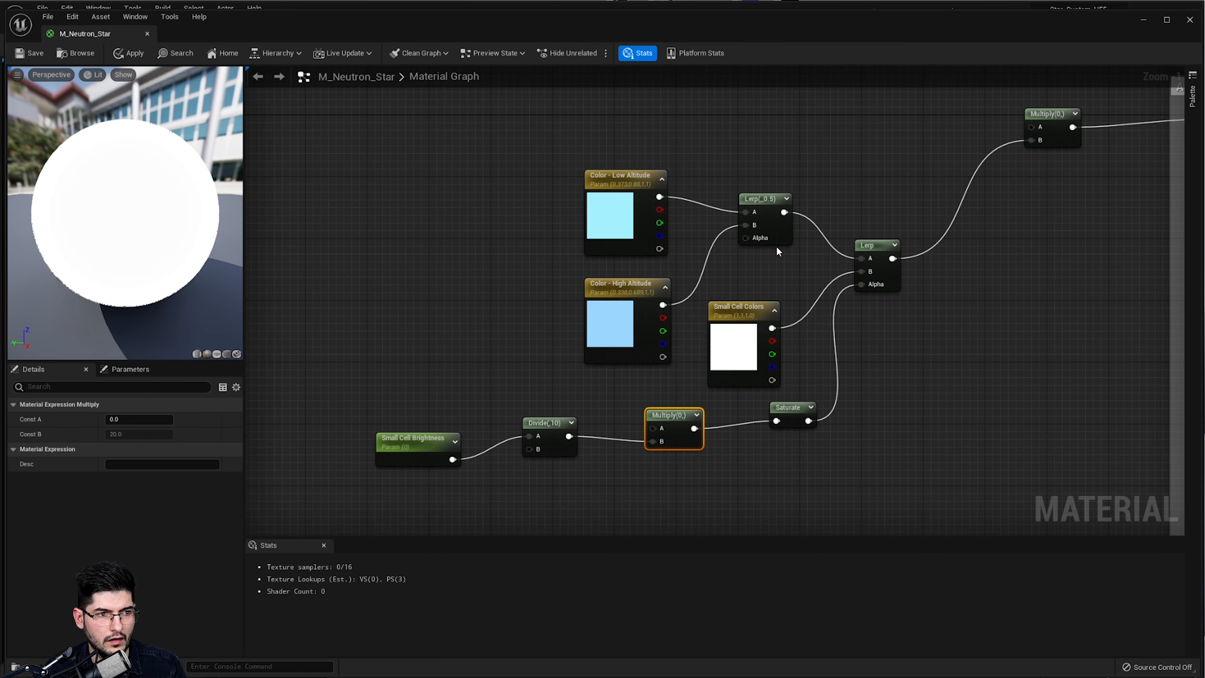
left_click_drag(771, 246, 802, 216)
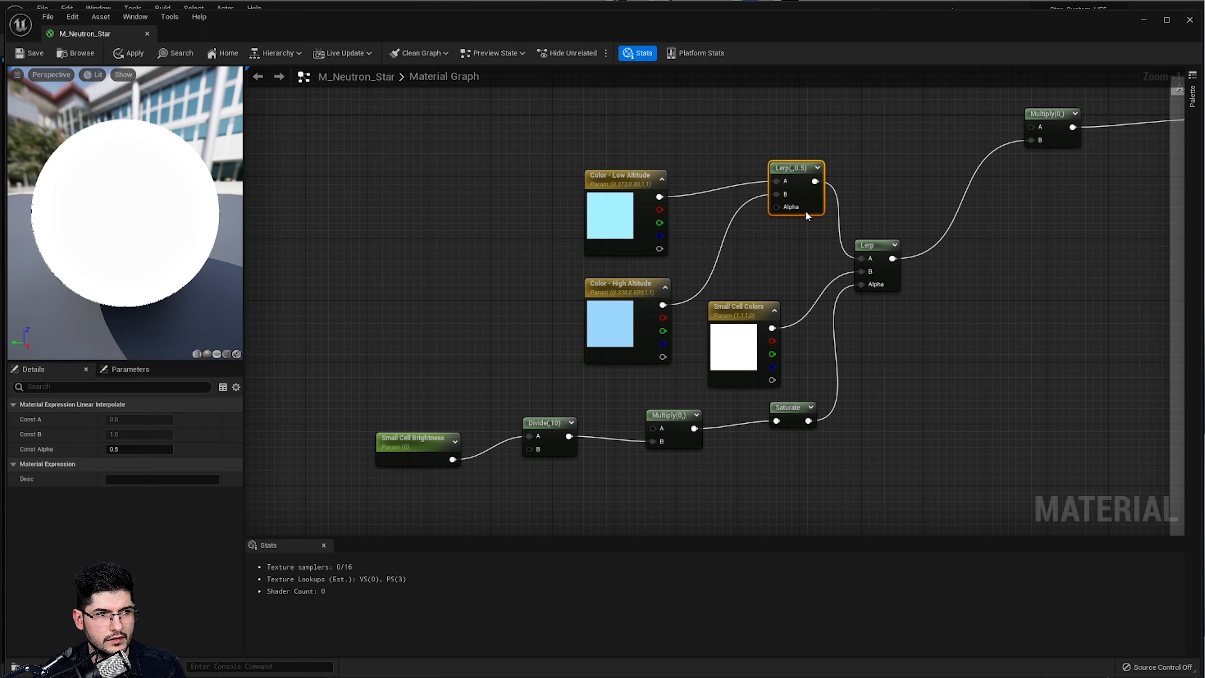
Duplicate the Saturate node, place the copy above Color - Low Altitude and connect its output to the altitude Lerp's Alpha
left_click(785, 407)
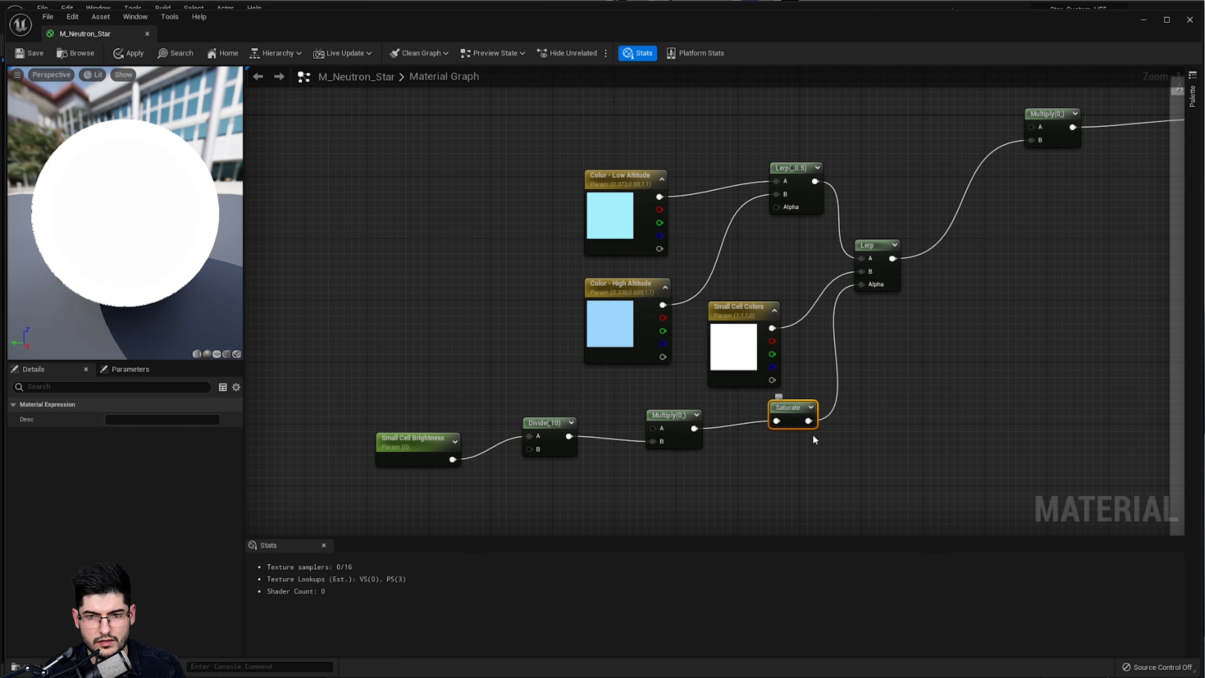
key("ctrl+d")
left_click_drag(834, 457, 519, 150)
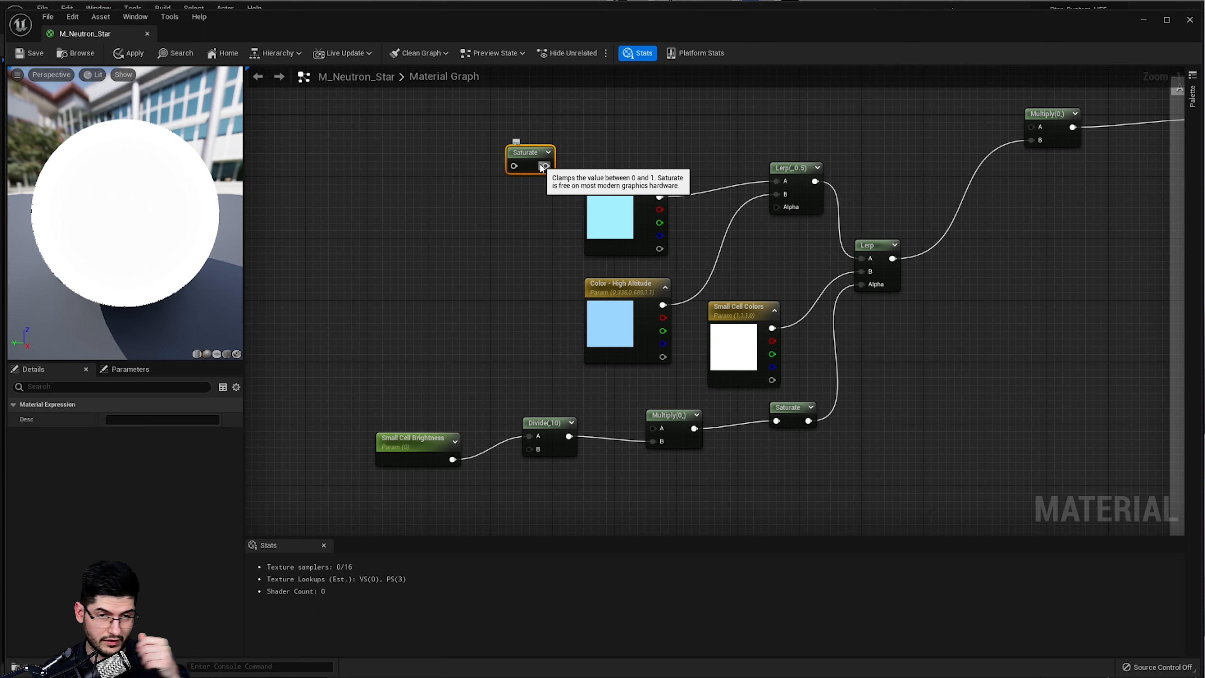
left_click_drag(544, 166, 776, 207)
left_click_drag(517, 156, 578, 126)
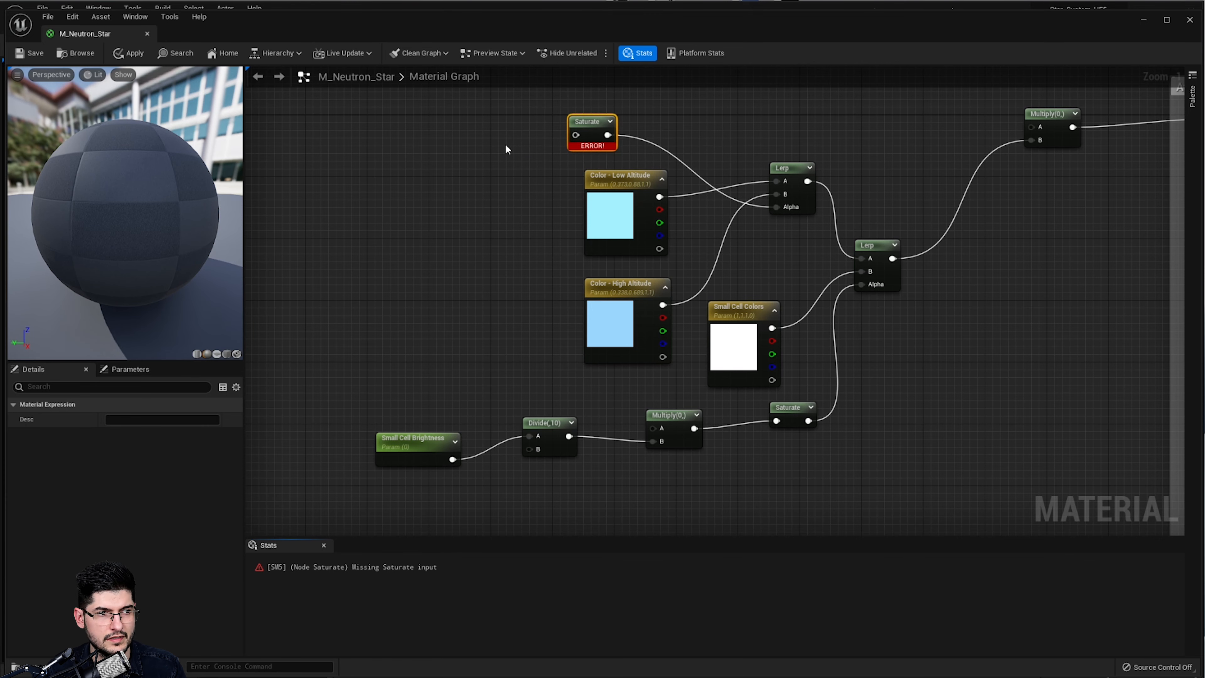
Save the material, continuing despite its compilation errors
right_click_drag(505, 148, 543, 203)
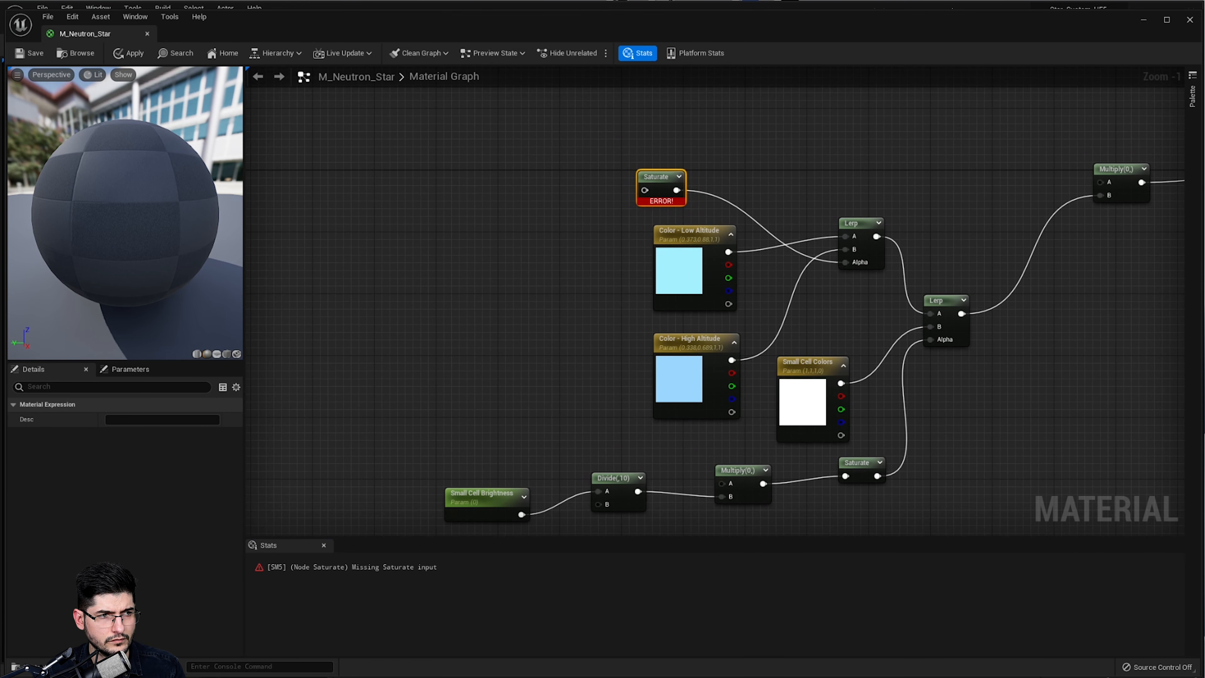
key("ctrl+s")
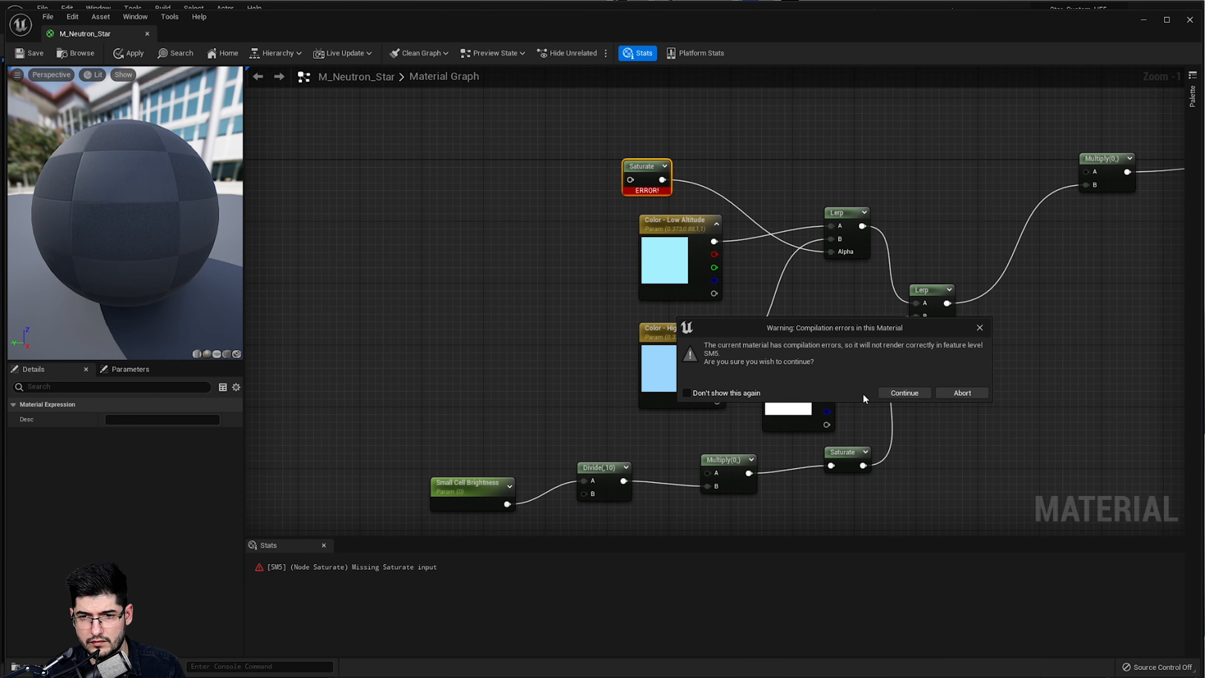
left_click(905, 392)
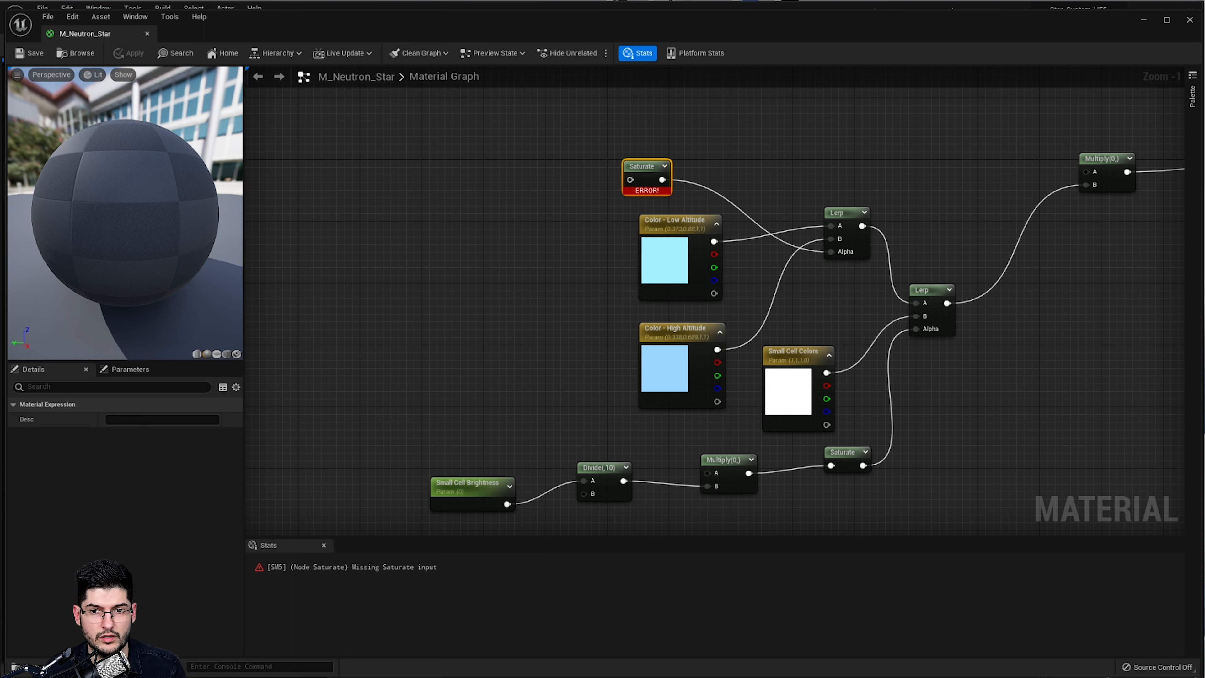
Add a Power node before the Saturate above Color - Low Altitude and connect its output to the Saturate input
right_click(508, 160)
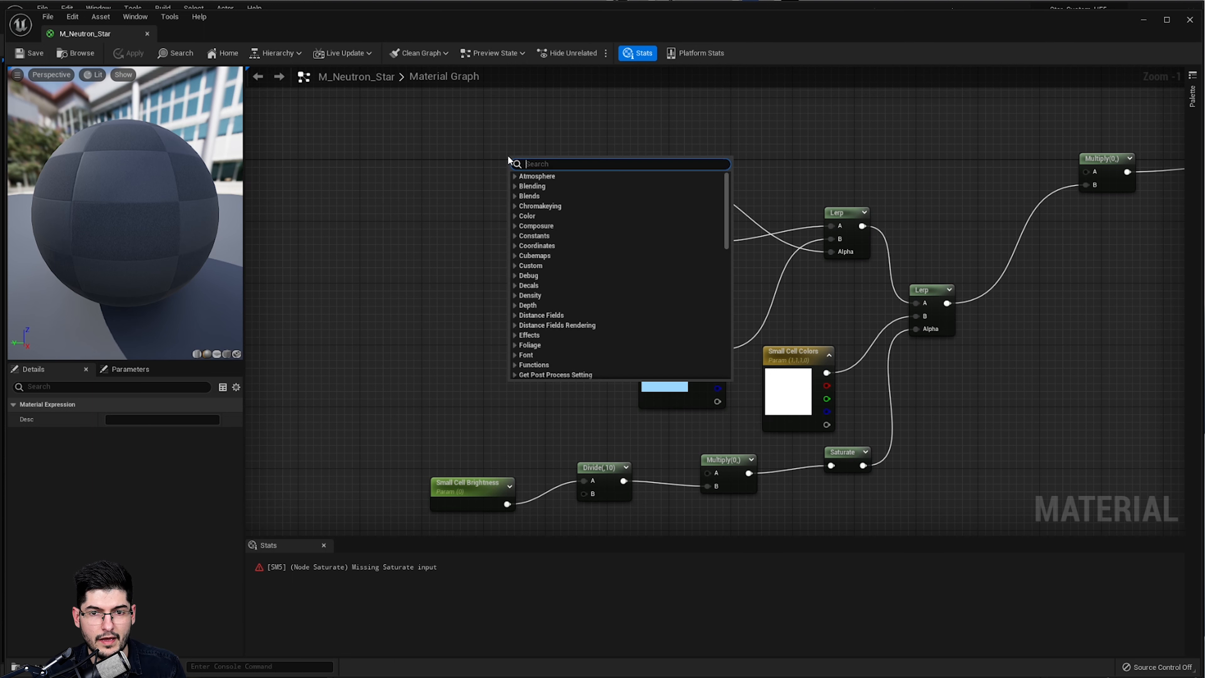
type("powe")
key("Return")
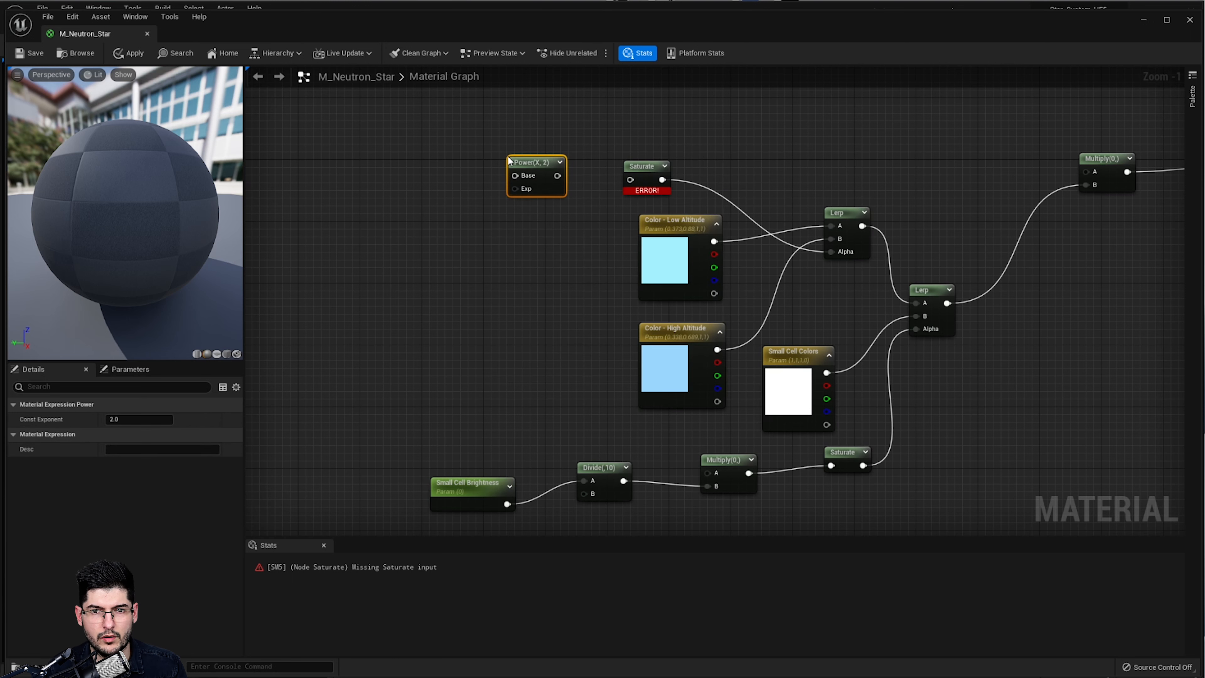
left_click_drag(556, 176, 633, 181)
right_click_drag(571, 245, 600, 272)
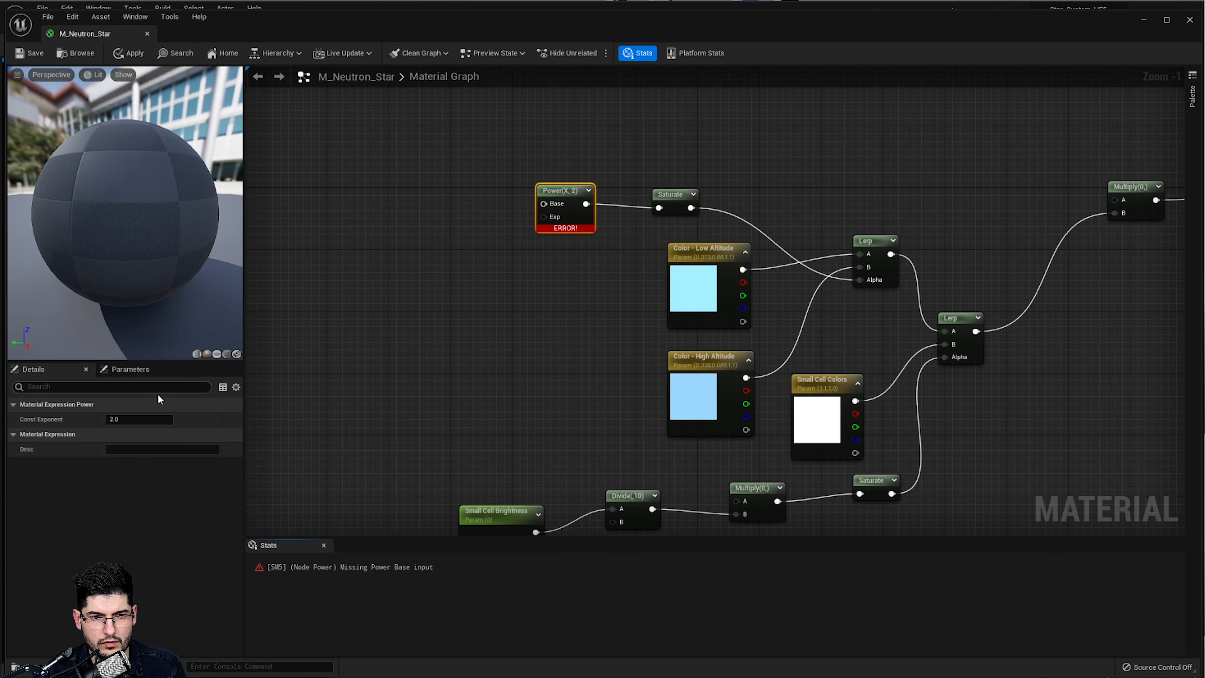
Add a Multiply node before Power and connect its output to Power's Base and to input A of the Multiply after the final Lerp
right_click_drag(550, 222, 447, 288)
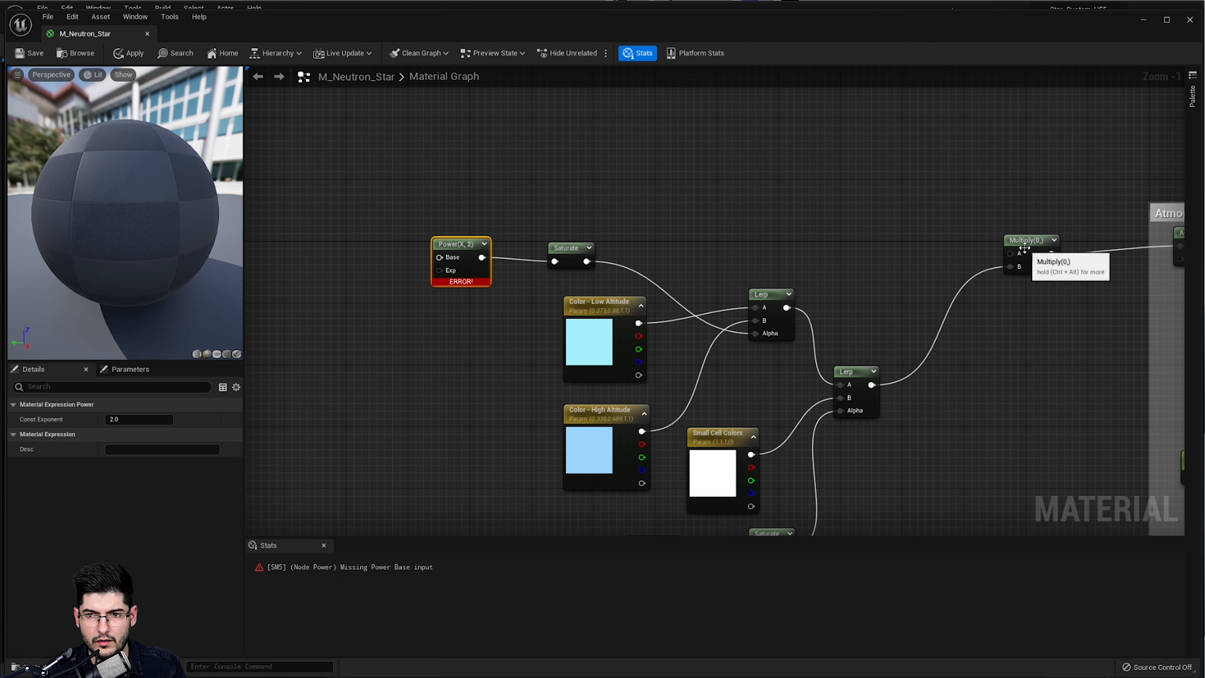
left_click(1051, 299)
left_click_drag(1076, 331, 440, 264)
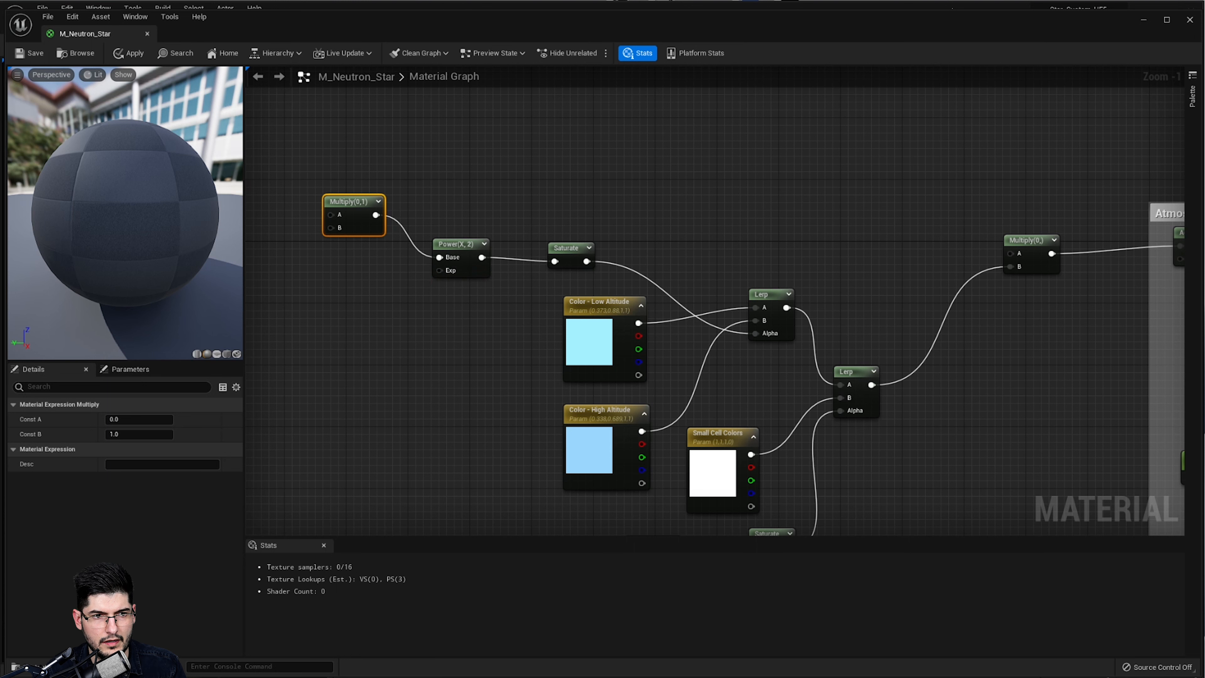
left_click_drag(376, 214, 1015, 253)
Add a 1-x node before the new Multiply and connect its output to the Multiply's A input
right_click_drag(614, 240, 829, 241)
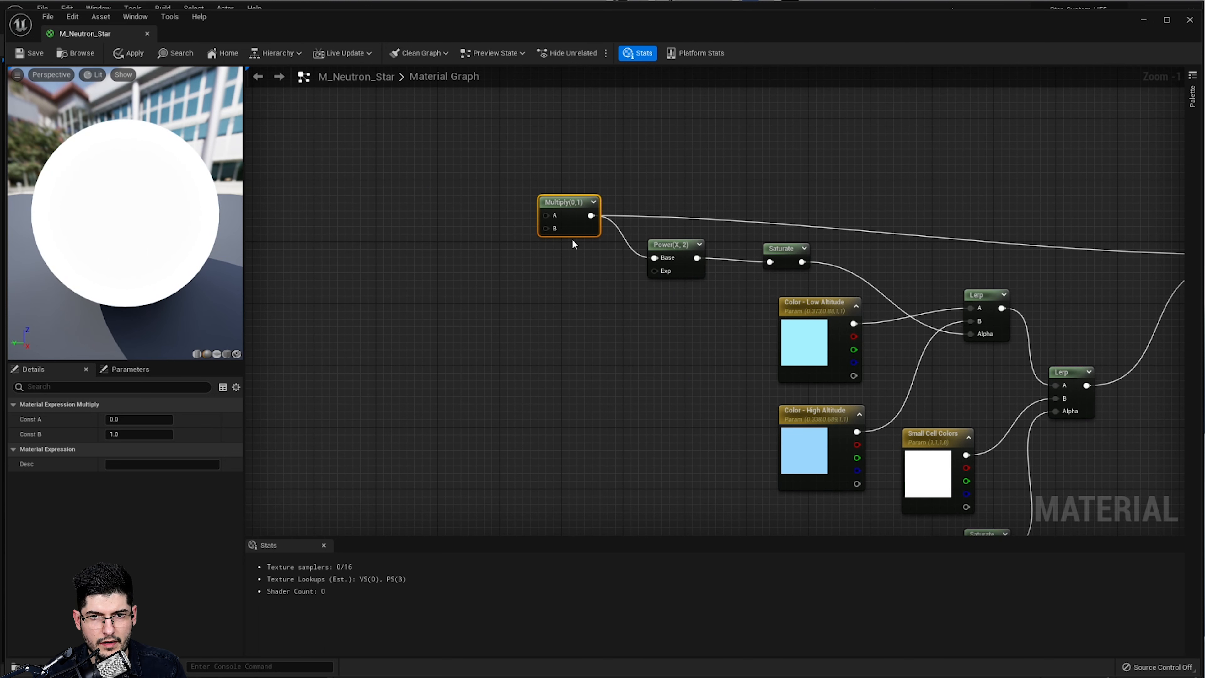
scroll(572, 237, "up", 1)
right_click_drag(567, 254, 656, 282)
right_click(538, 243)
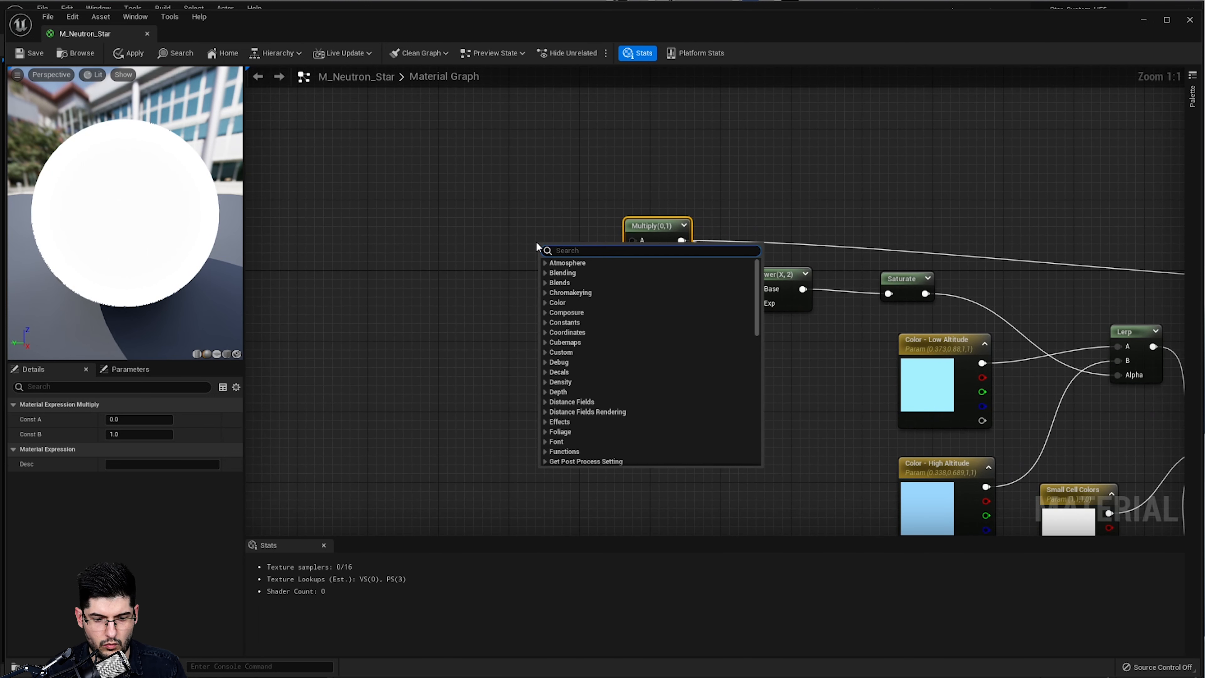
type("1-x")
key("Return")
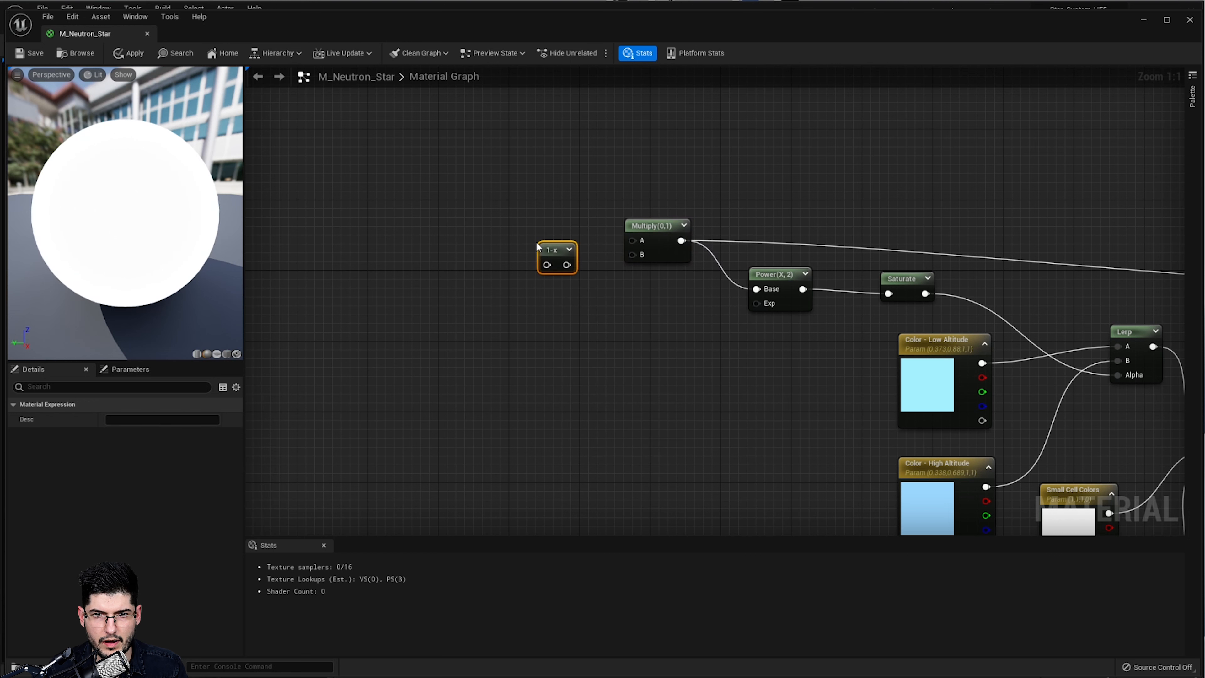
left_click_drag(536, 254, 636, 241)
Duplicate the Saturate node after Power, place the copy before the 1-x node and connect its output to the 1-x input
right_click_drag(599, 288, 670, 264)
right_click_drag(543, 252, 653, 264)
right_click(618, 239)
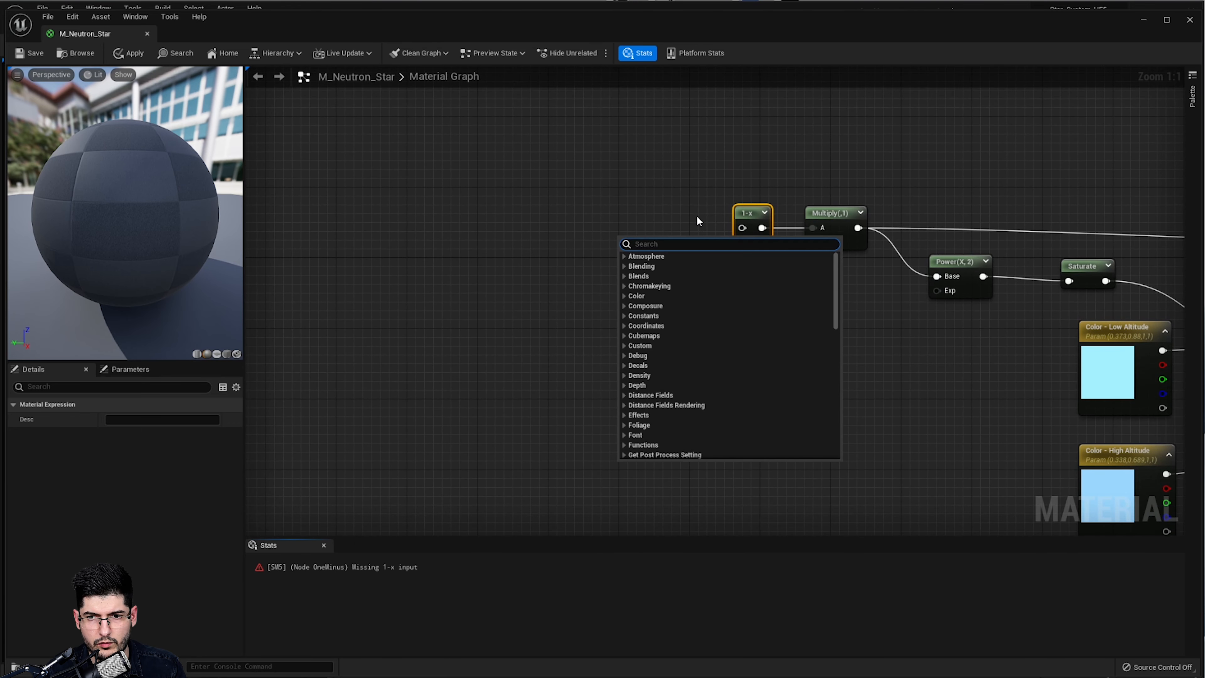
left_click(1075, 267)
key("ctrl+d")
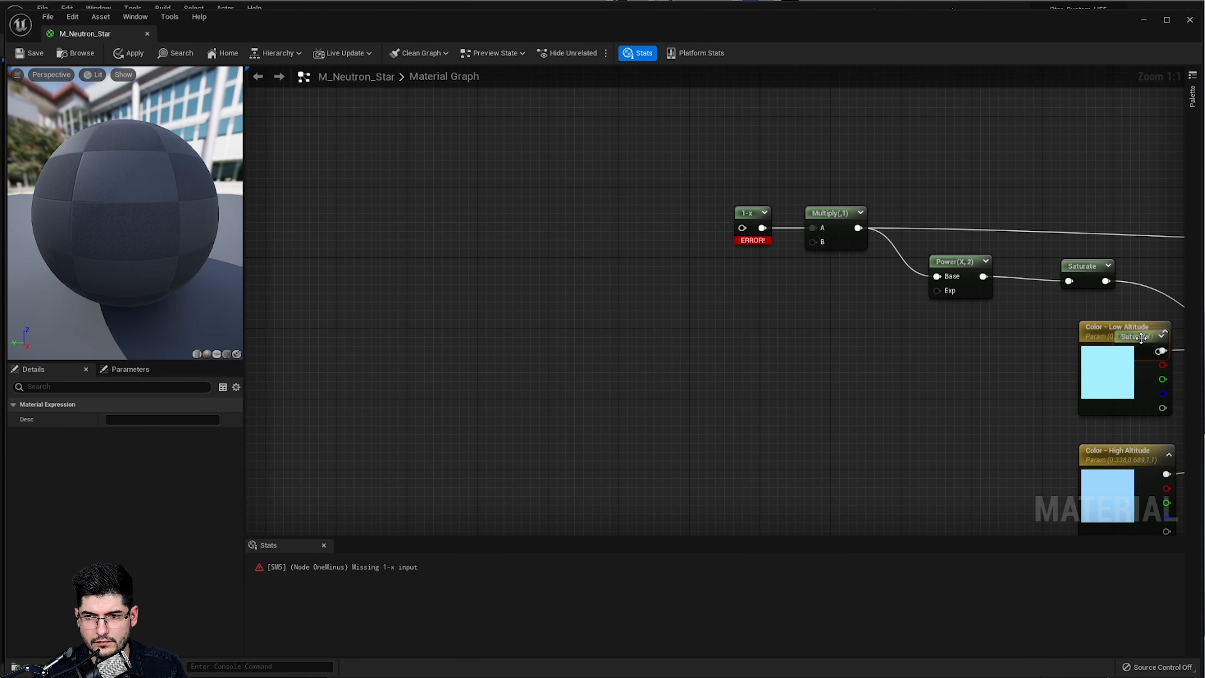
left_click_drag(1140, 337, 743, 229)
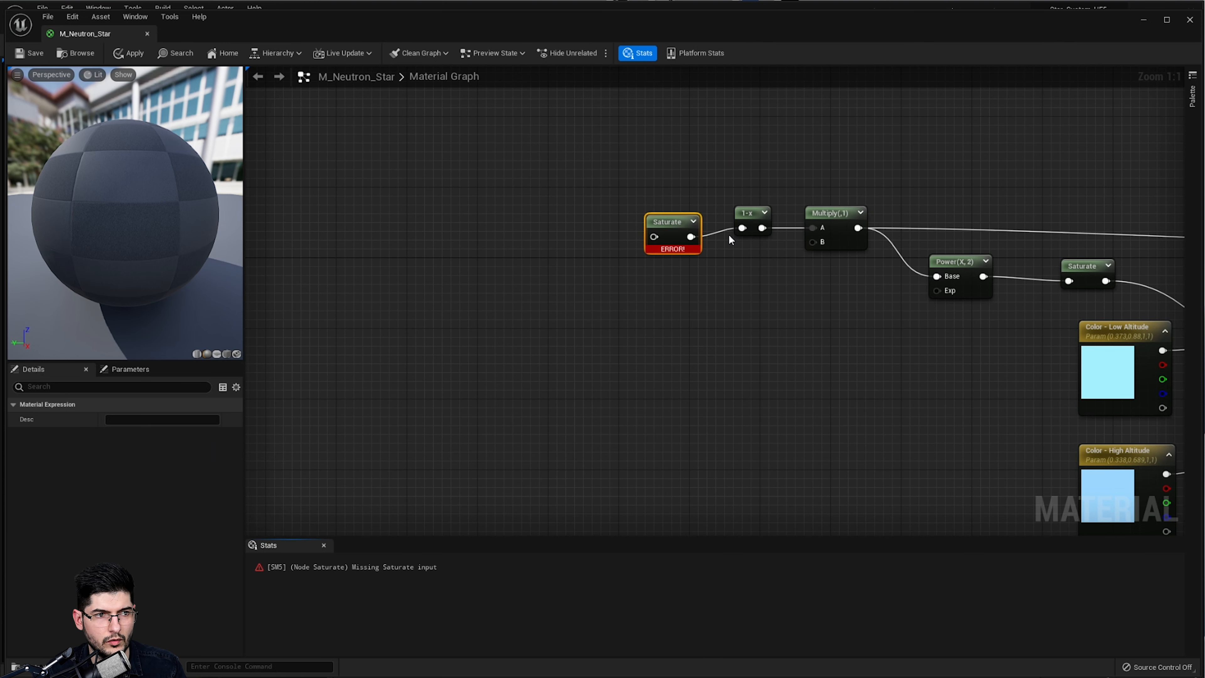
Create an Add node before the leftmost Saturate and connect its output to the Saturate input
right_click_drag(602, 269, 620, 268)
right_click(592, 252)
type("add")
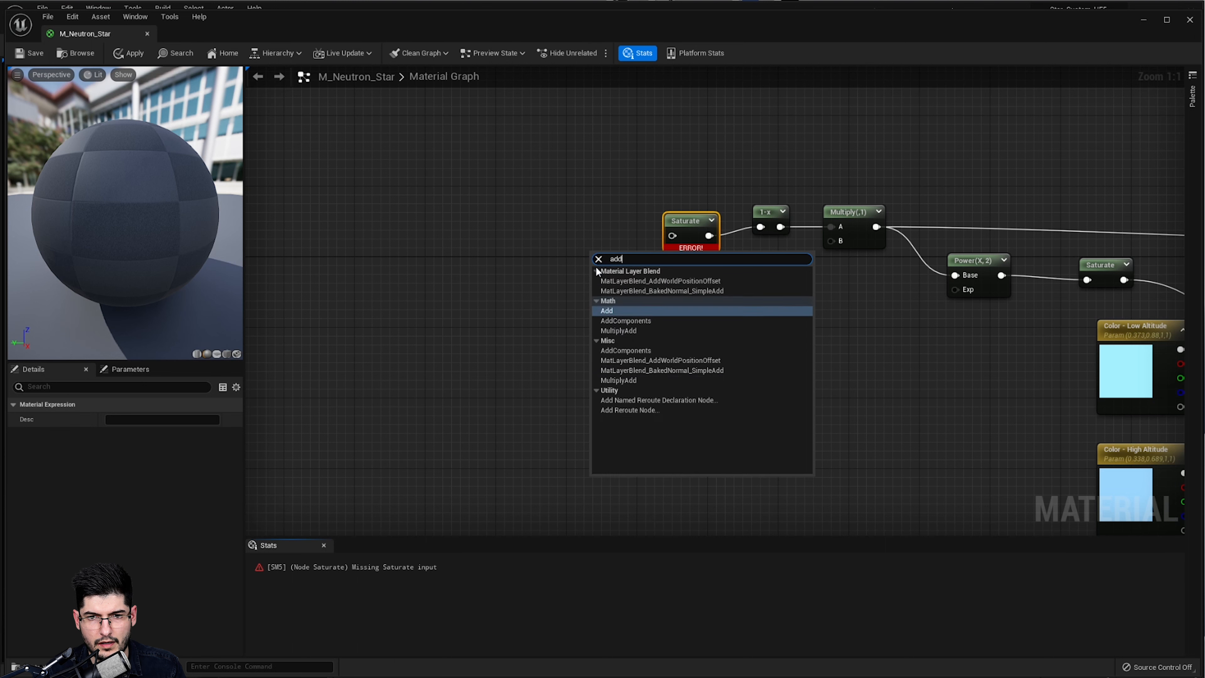
left_click(620, 310)
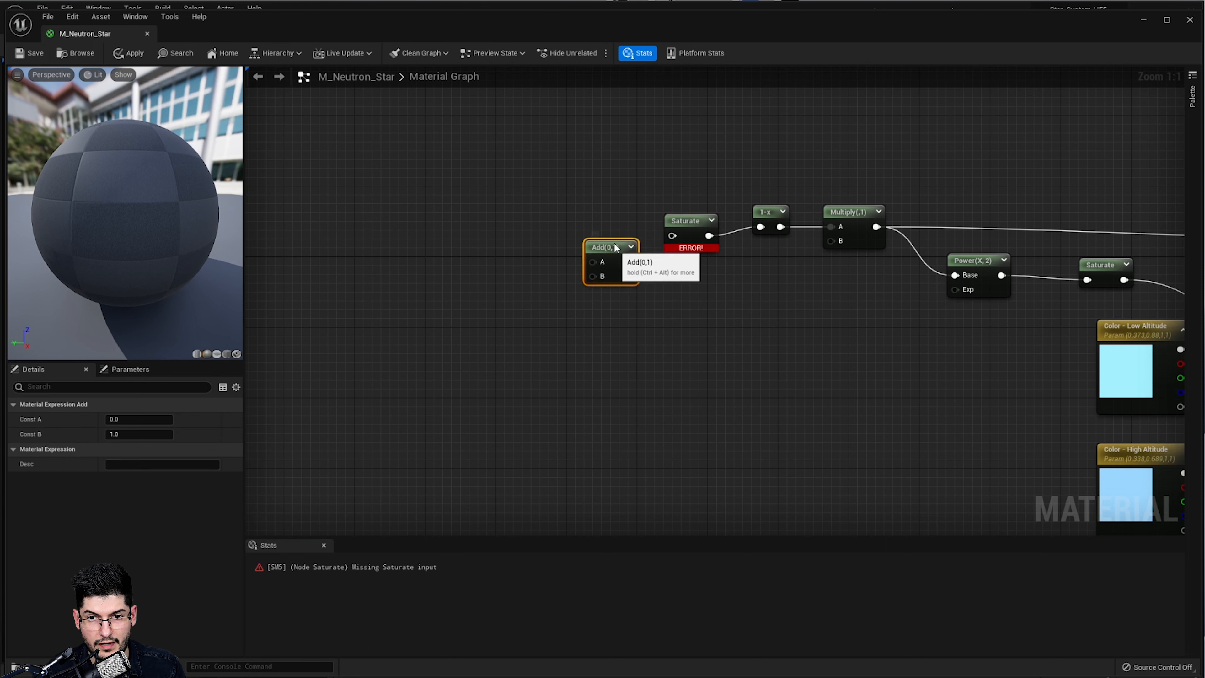
mouse_move(614, 247)
left_mouse_down()
mouse_move(606, 221)
mouse_move(672, 236)
mouse_move(616, 254)
left_mouse_up()
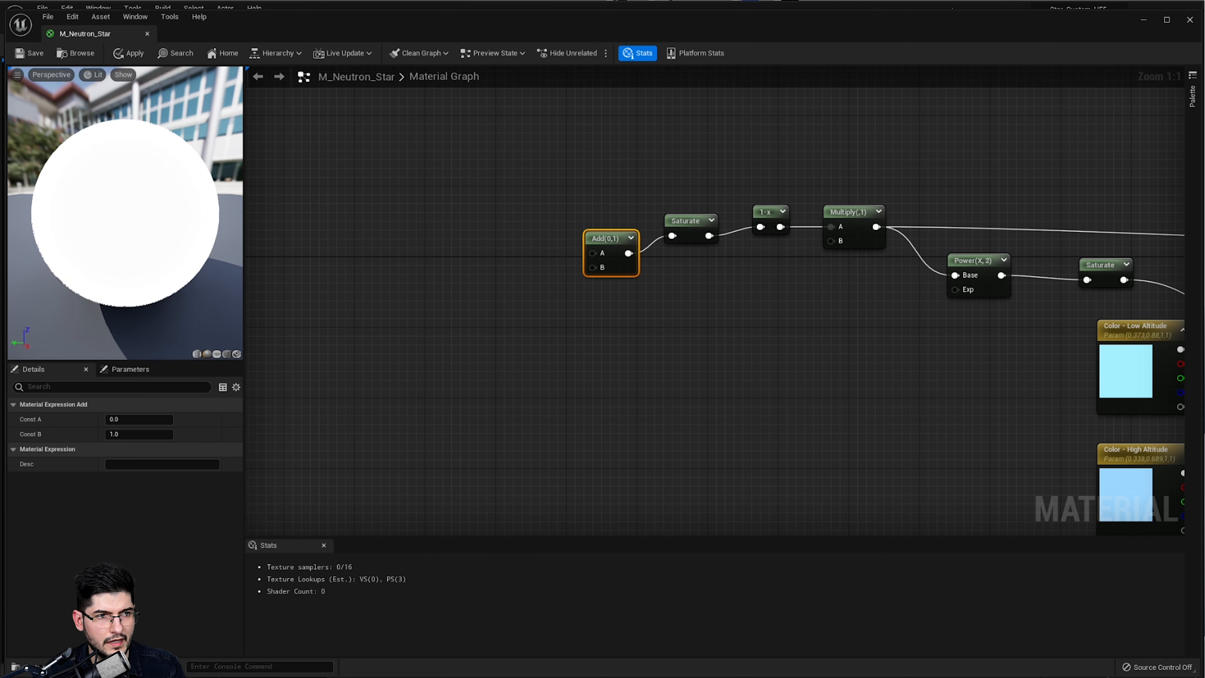
Duplicate the Saturate node after Add, place the copy before Add and connect its output to Add's A input
scroll(627, 289, "down", 3)
right_click_drag(742, 358, 707, 238)
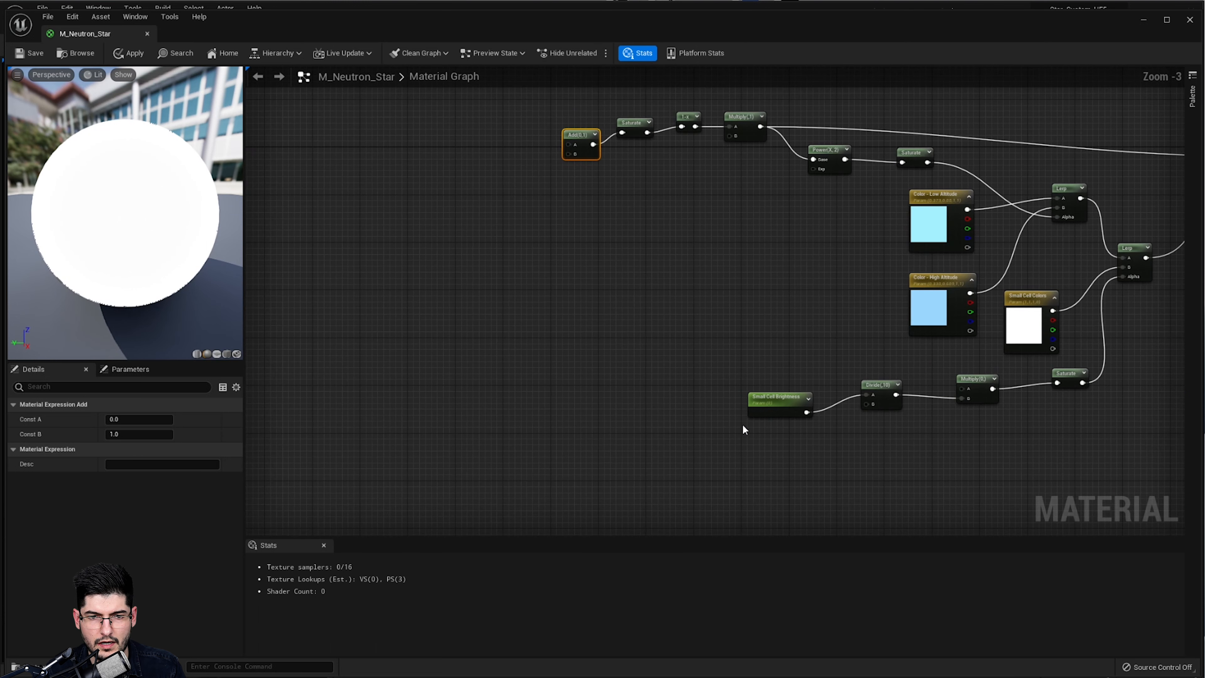
scroll(581, 225, "up", 4)
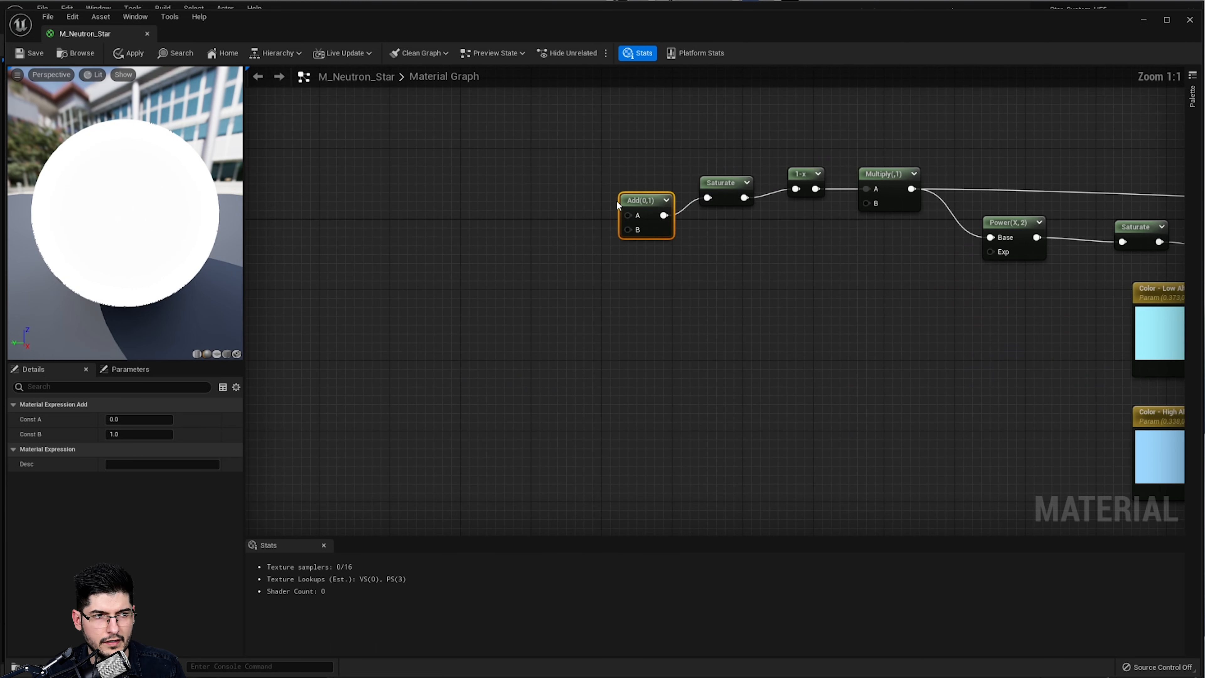
left_click(724, 183)
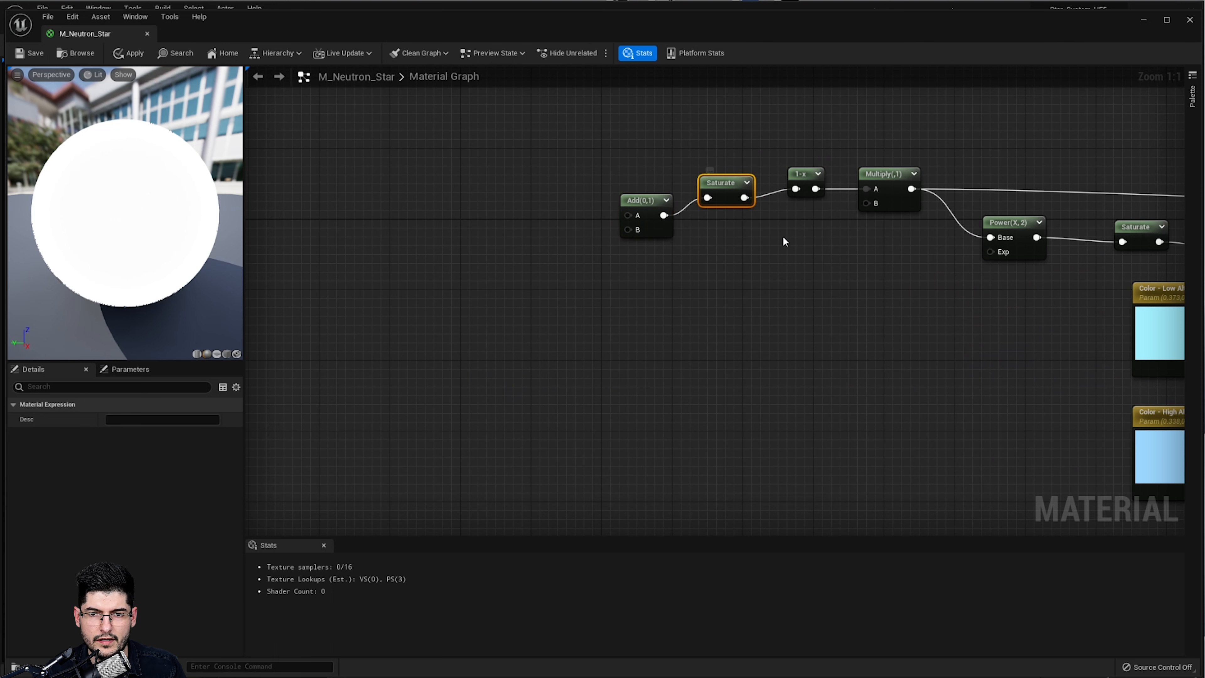
key("ctrl+d")
left_click_drag(809, 256, 534, 231)
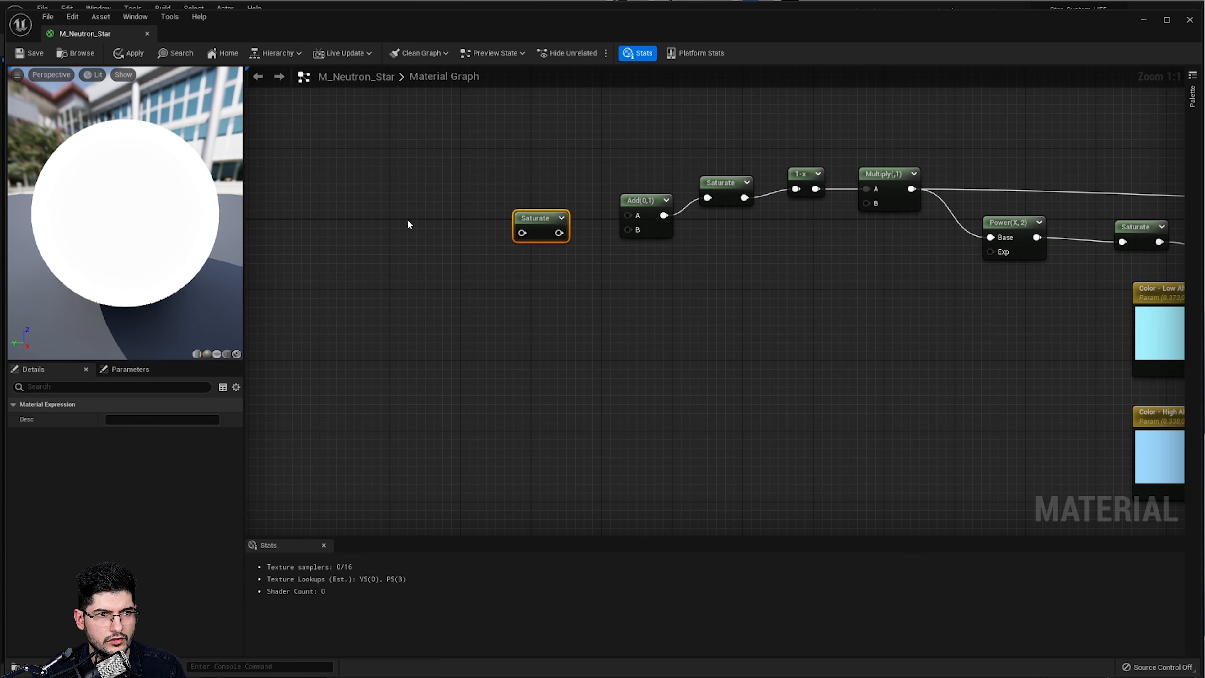
left_click_drag(559, 233, 627, 215)
left_click_drag(543, 228, 543, 218)
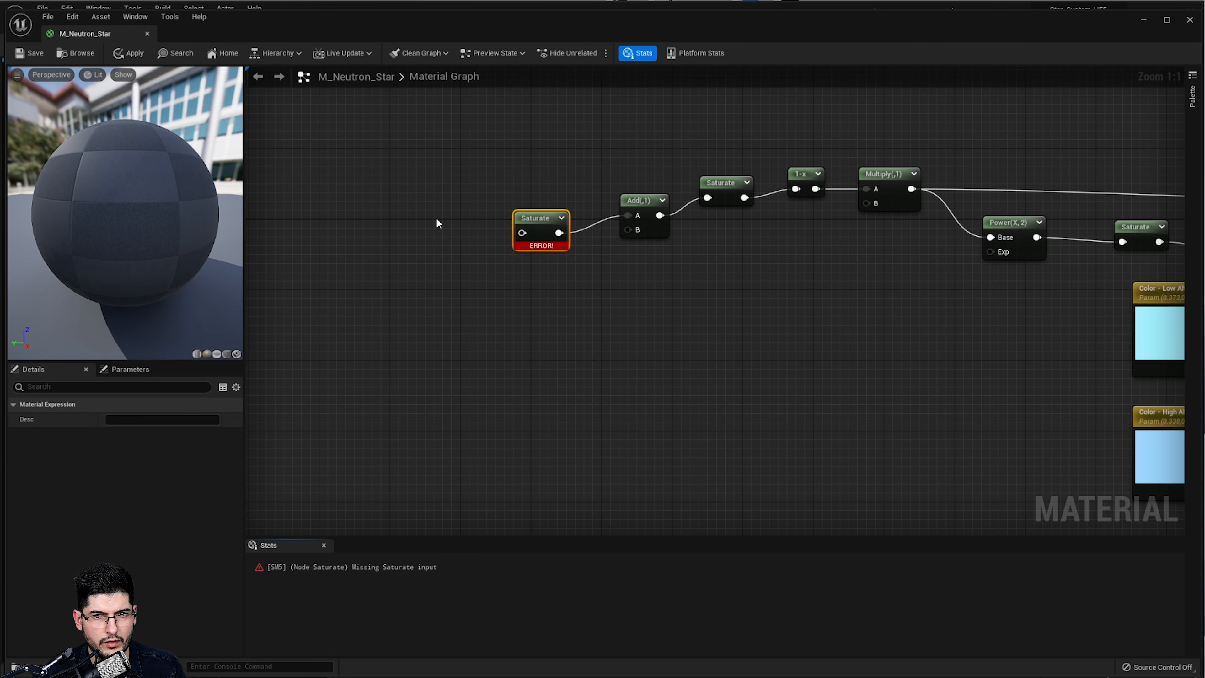
Create a Multiply node with Const B 50 before the first Saturate and connect its output to the Saturate input
right_click(425, 221)
type("mult")
key("Return")
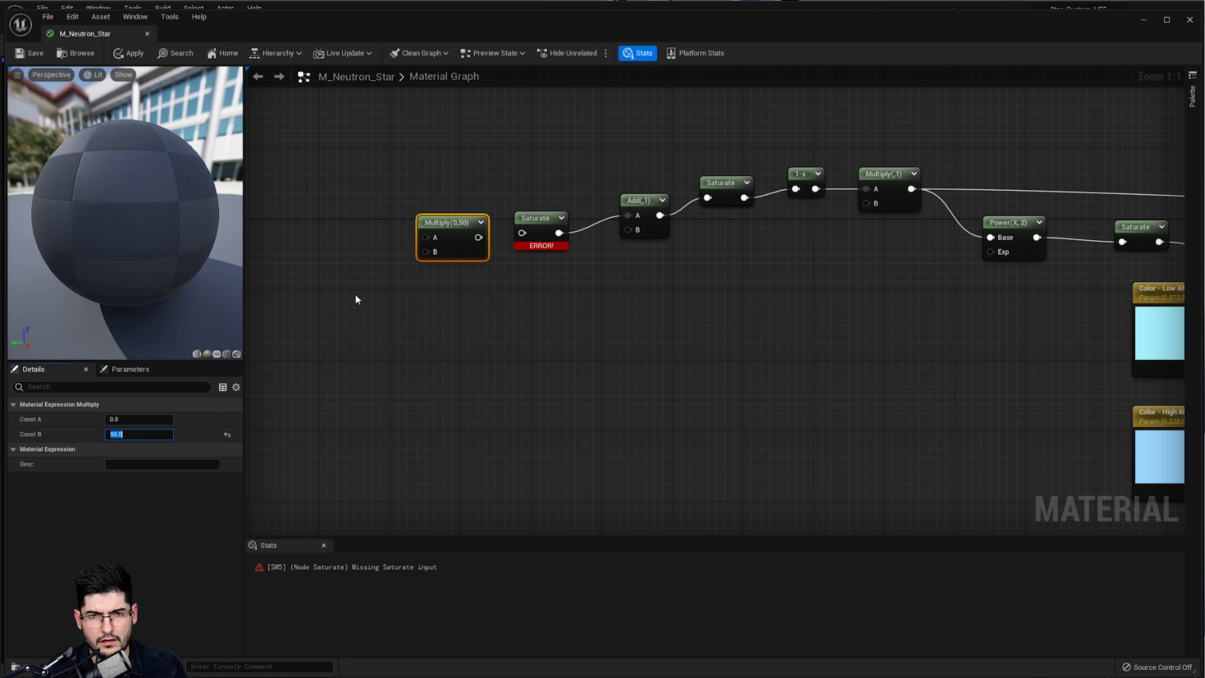
left_click_drag(479, 238, 522, 232)
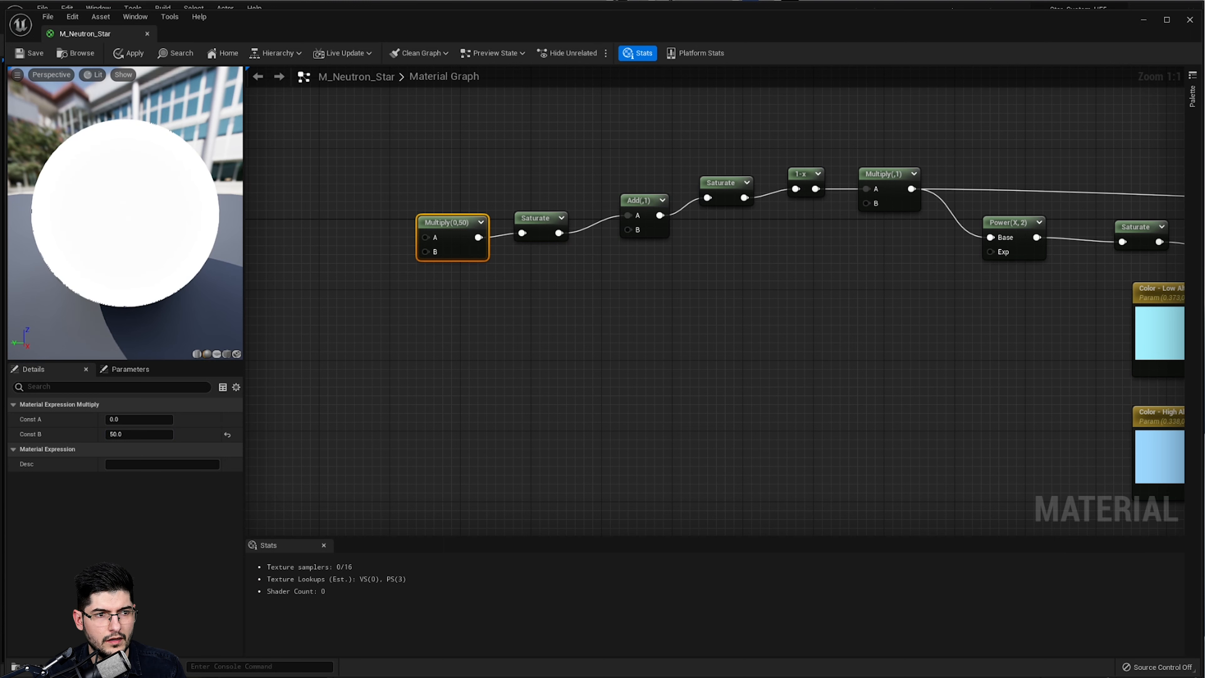
Rearrange the Multiply, Saturate, Add and Saturate chain more compactly, slightly below the 1-x node
right_click_drag(541, 320, 258, 239)
scroll(398, 277, "down", 2)
right_click_drag(553, 350, 727, 344)
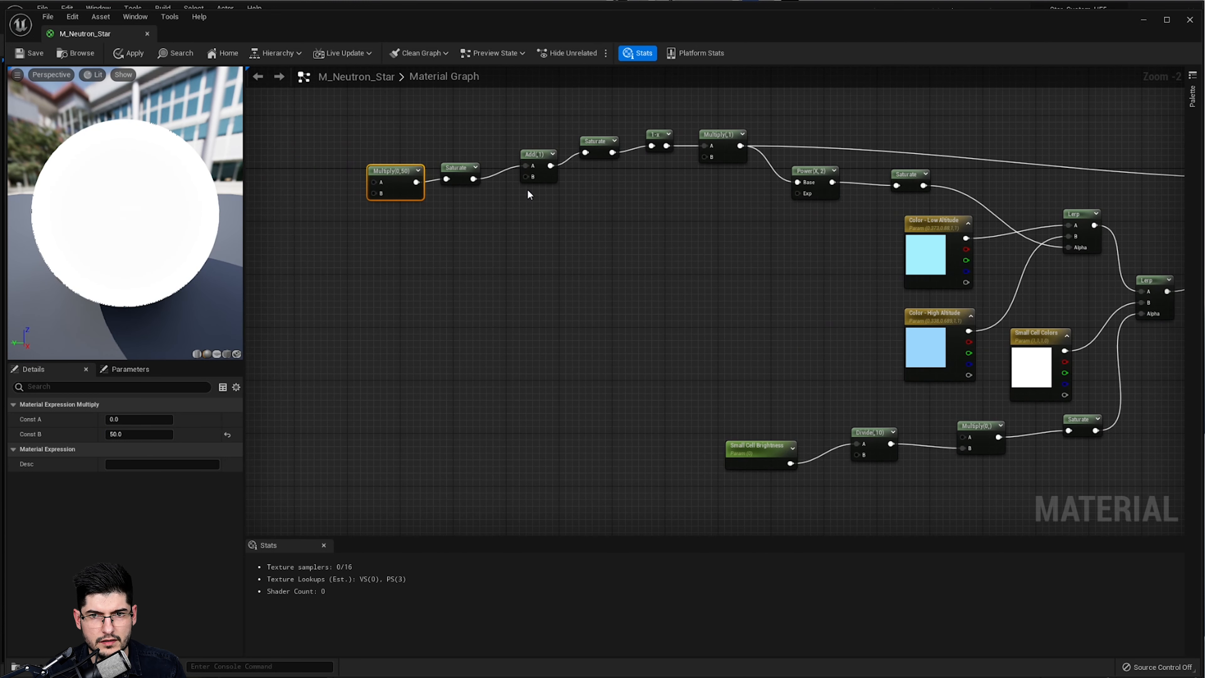
left_click_drag(594, 139, 646, 185)
left_click_drag(530, 155, 568, 208)
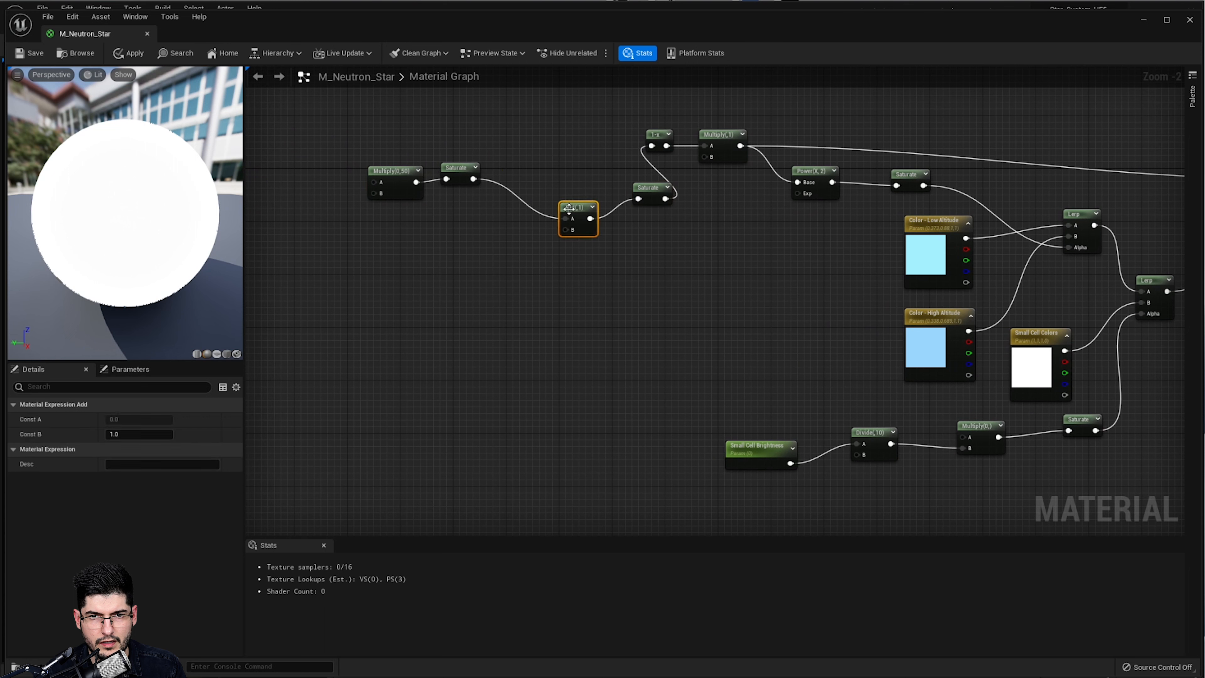
left_click_drag(453, 167, 512, 214)
left_click_drag(390, 176, 454, 219)
left_click_drag(649, 190, 622, 192)
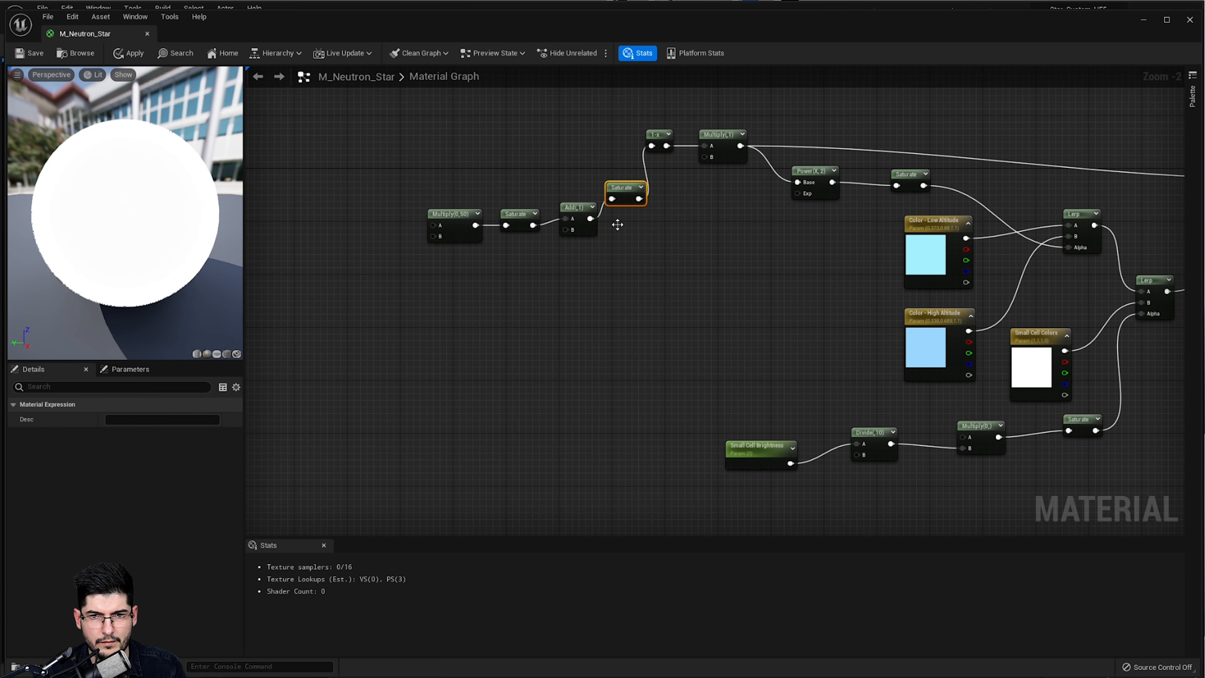
Place a new Lerp node below the Multiply with Const B 50 and connect its output to input B of the Multiply after 1-x
scroll(806, 263, "down", 1)
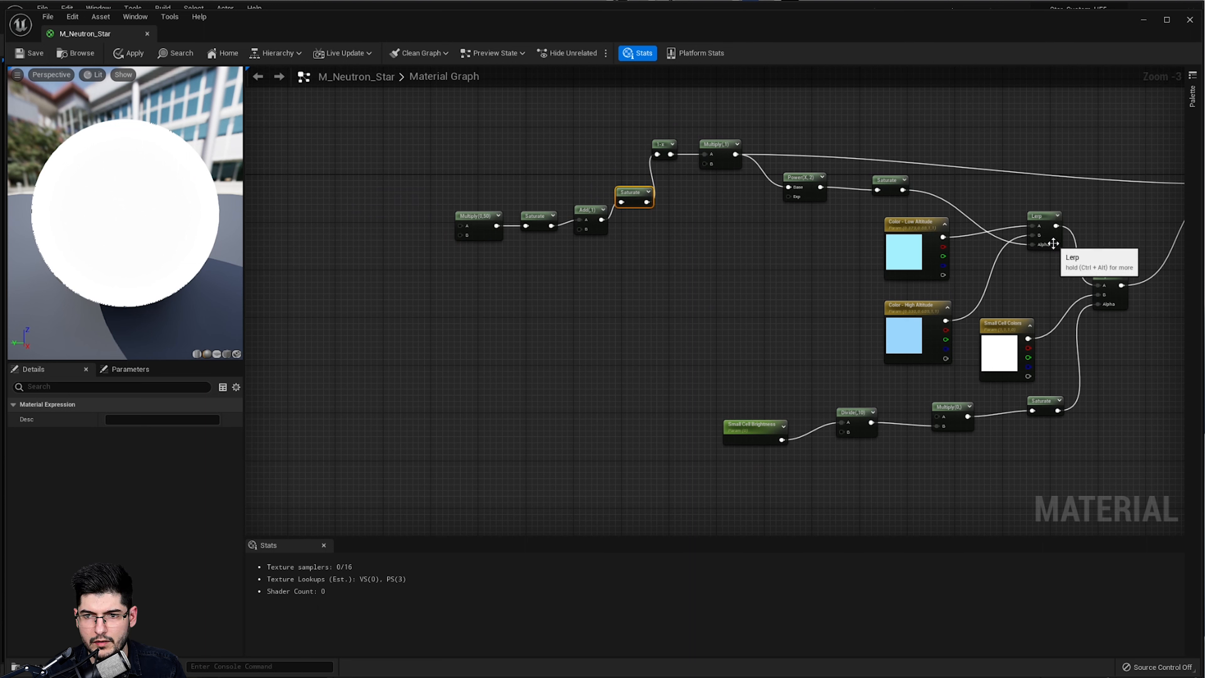
left_click(1089, 270)
left_click_drag(1111, 273, 848, 329)
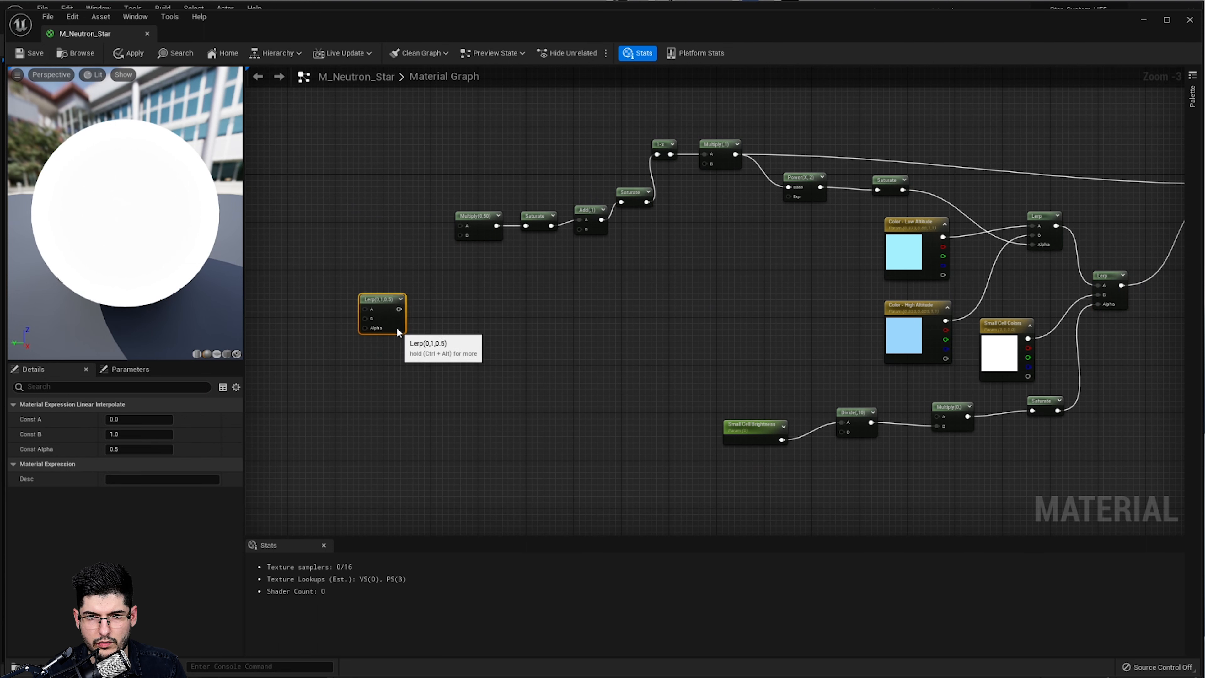
left_click_drag(397, 329, 391, 330)
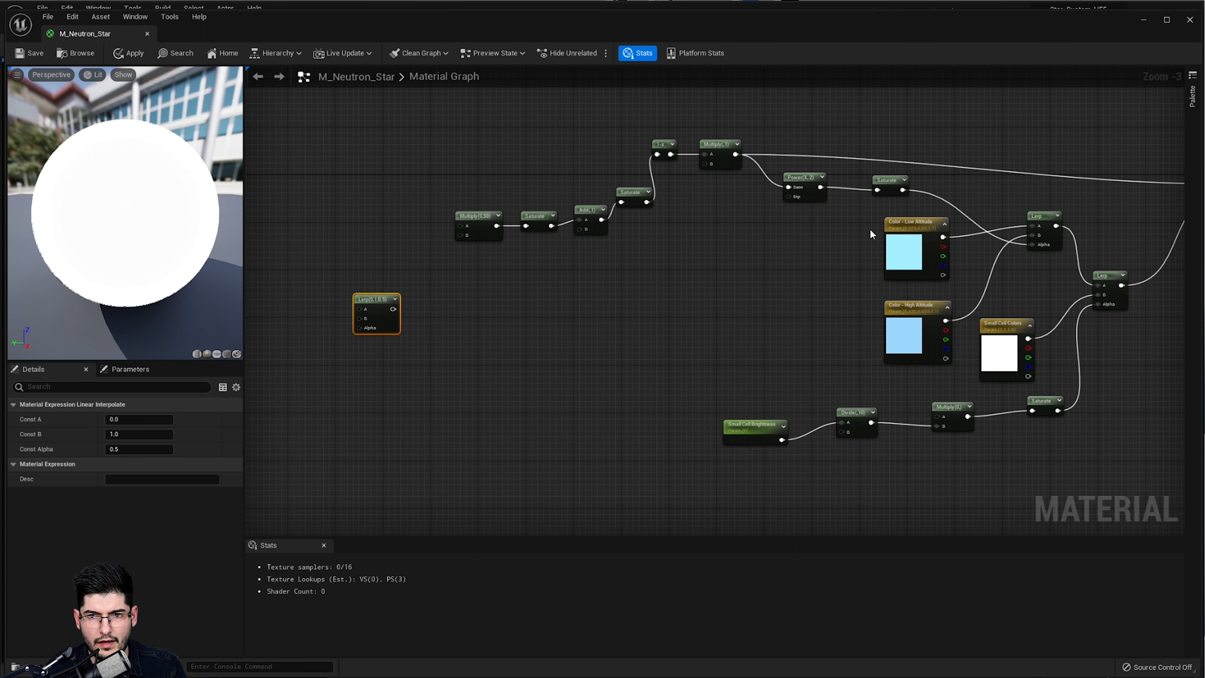
left_click(724, 167)
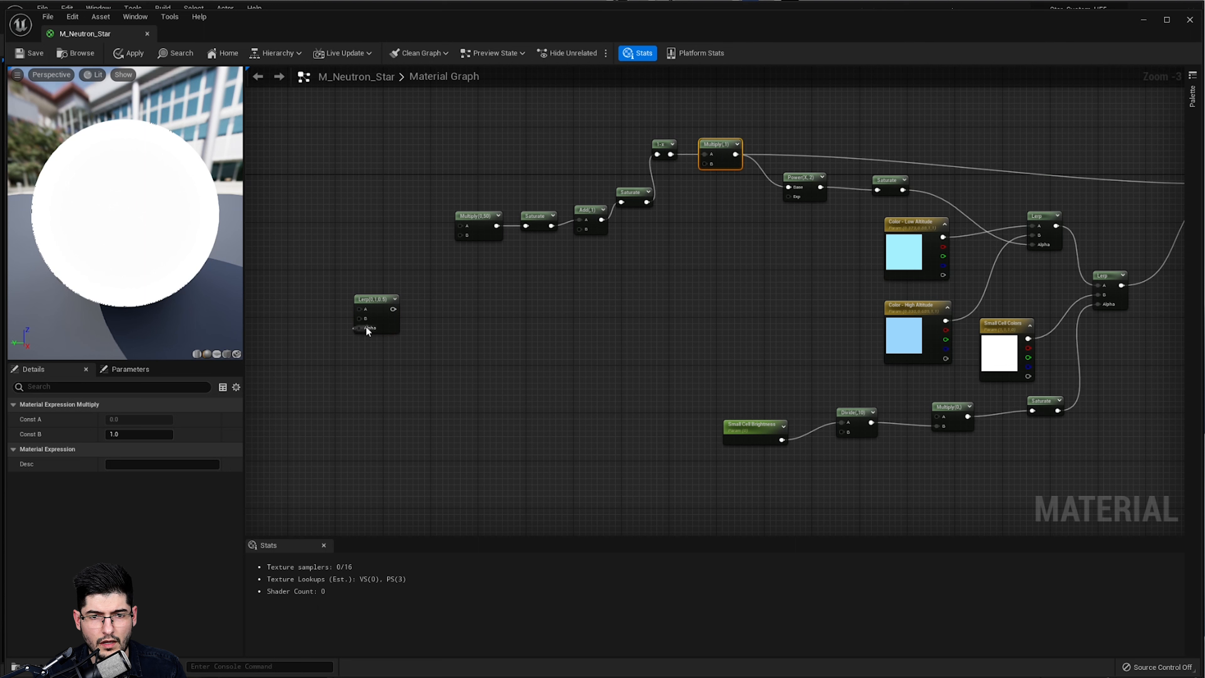
left_click(388, 325)
left_click_drag(393, 309, 707, 165)
Insert a reroute point on the new Lerp's output wire, place it level with that Lerp, and apply the material changes
left_click(608, 187)
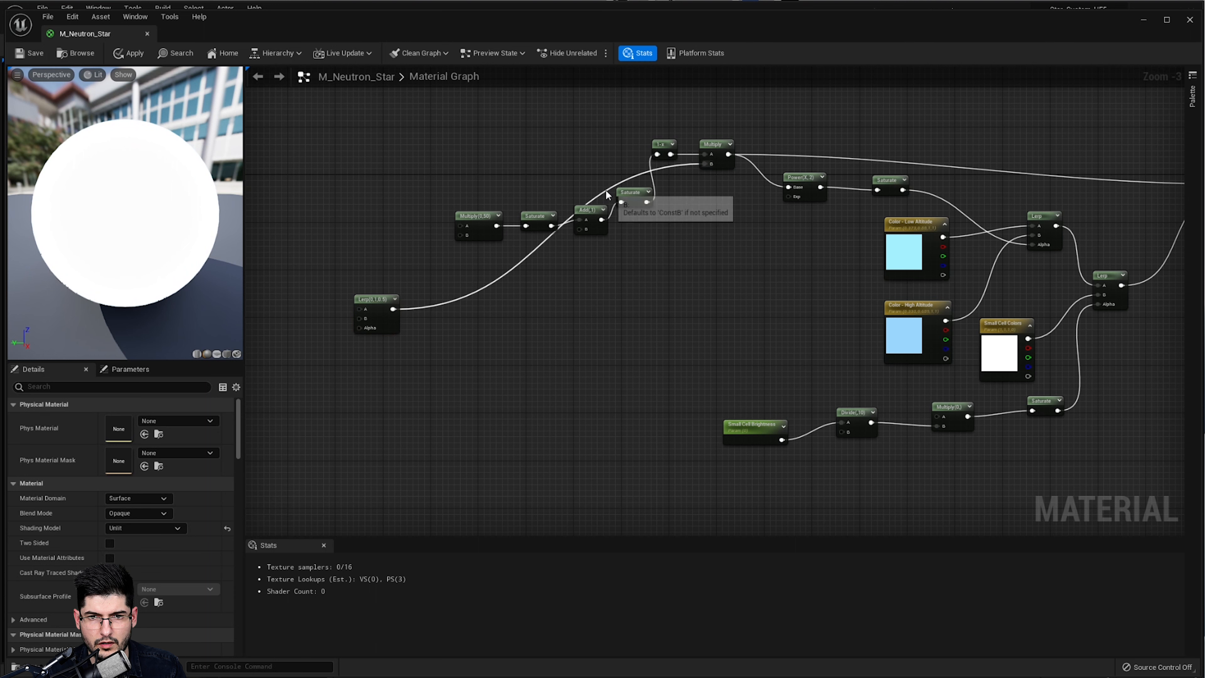
double_click(605, 191)
left_click_drag(605, 191, 655, 313)
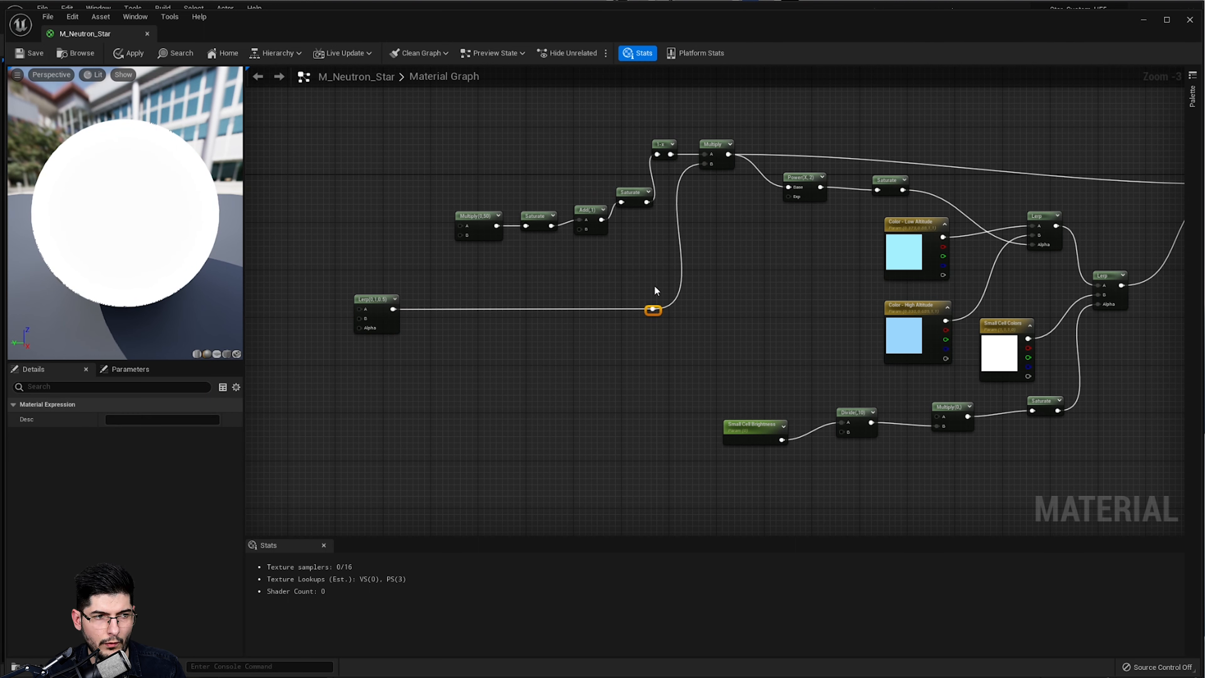
left_click_drag(655, 310, 699, 382)
left_click(569, 396)
right_click_drag(575, 373, 509, 333)
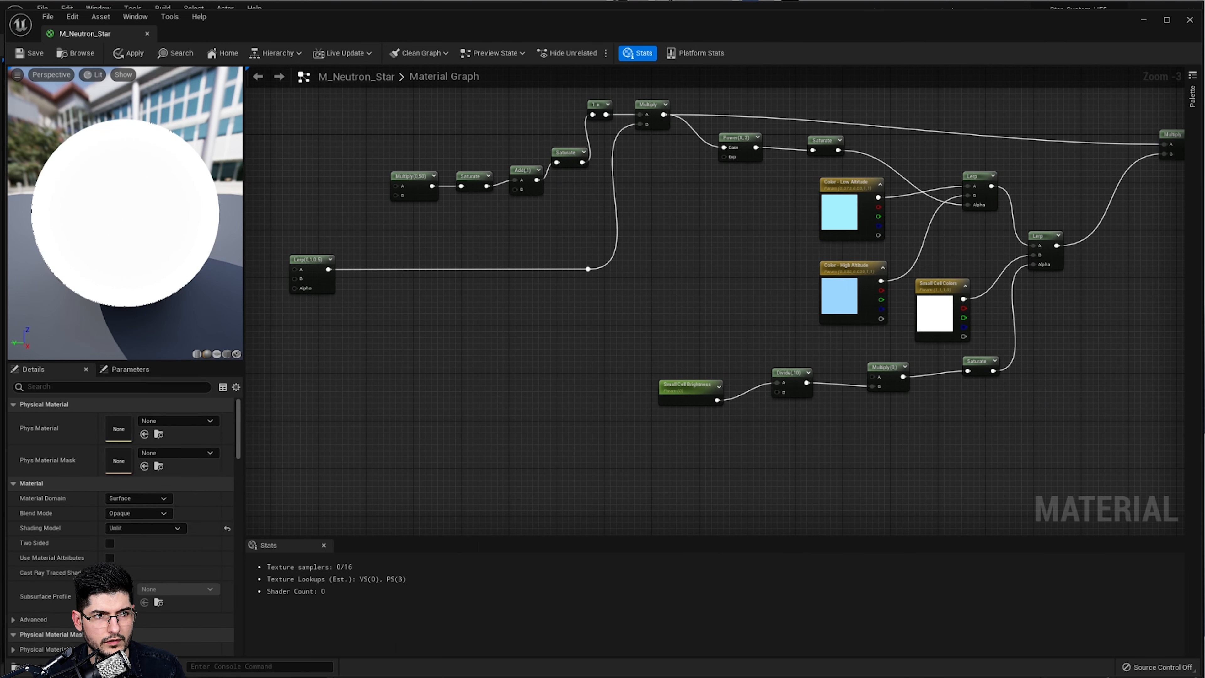
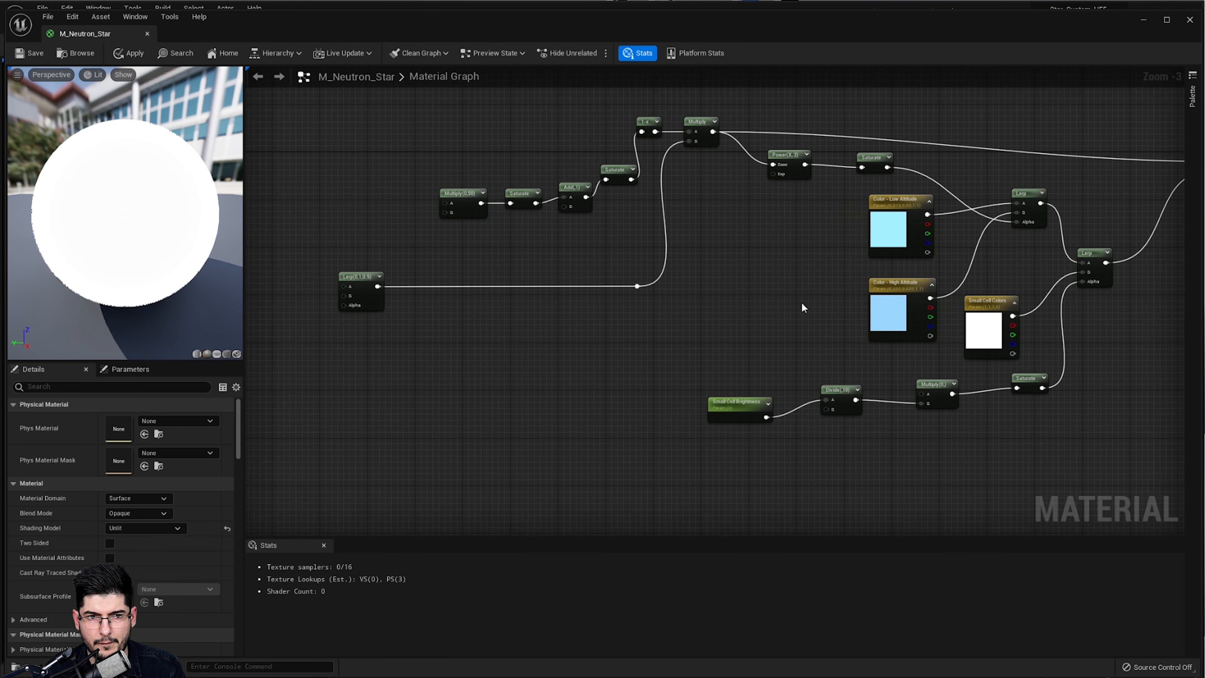
scroll(801, 302, "down", 1)
left_click(126, 57)
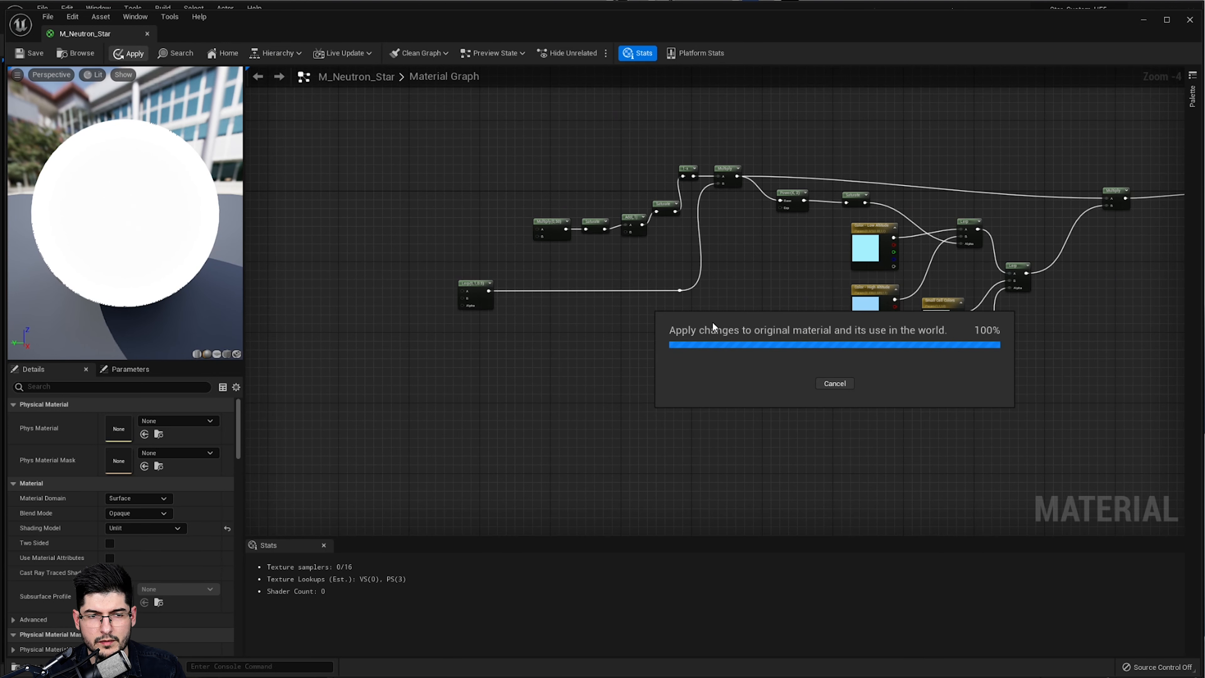
Group the altitude and small cell color nodes, excluding the leftmost Lerp, in a comment box titled "Star Color"
right_click_drag(704, 303, 752, 300)
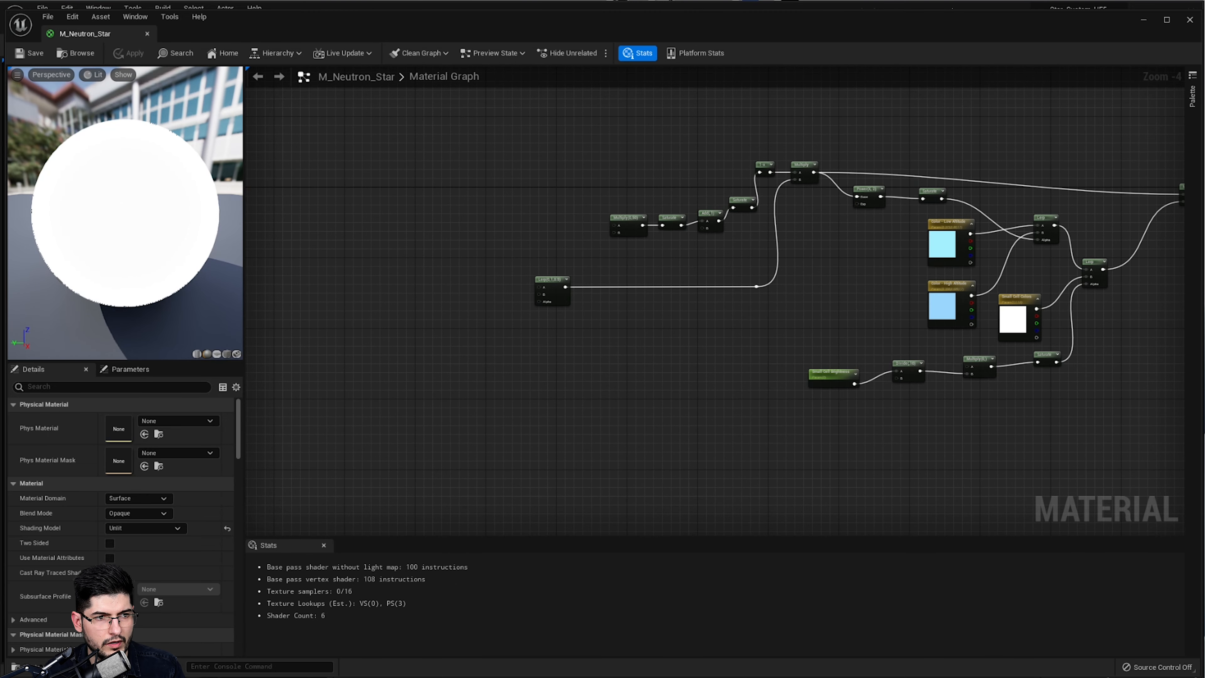
right_click_drag(677, 276, 616, 251)
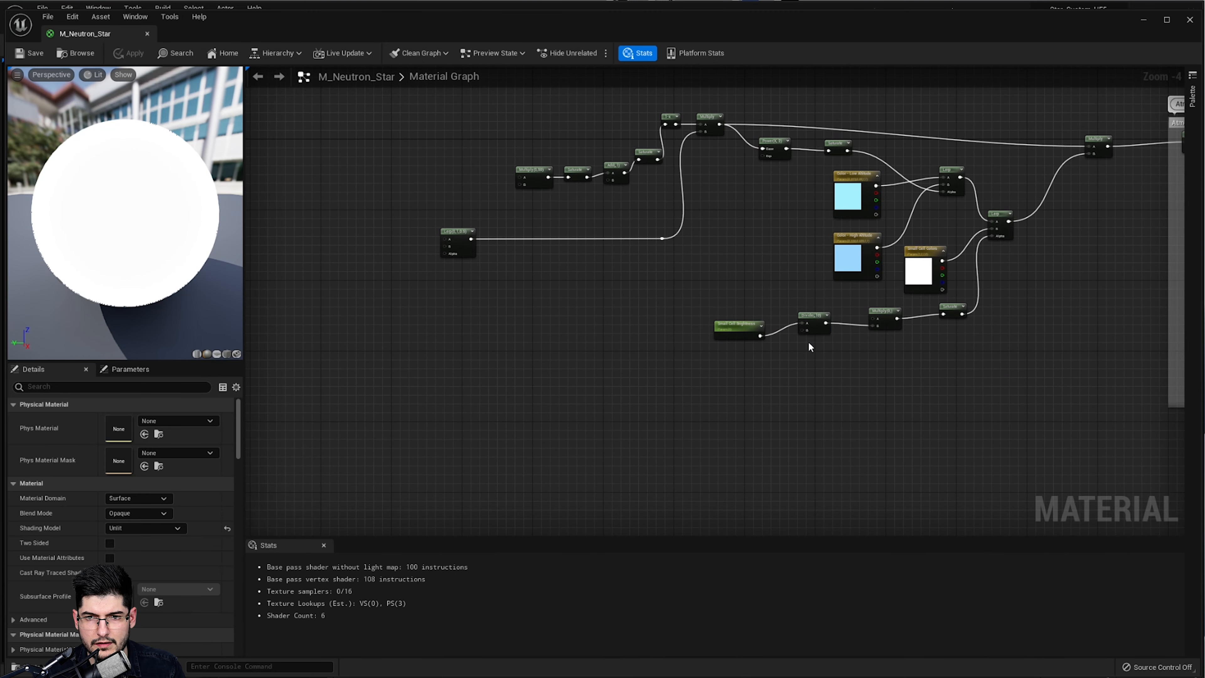
right_click(831, 312)
scroll(926, 248, "down", 2)
left_click(1024, 129)
left_click_drag(1024, 130, 730, 364)
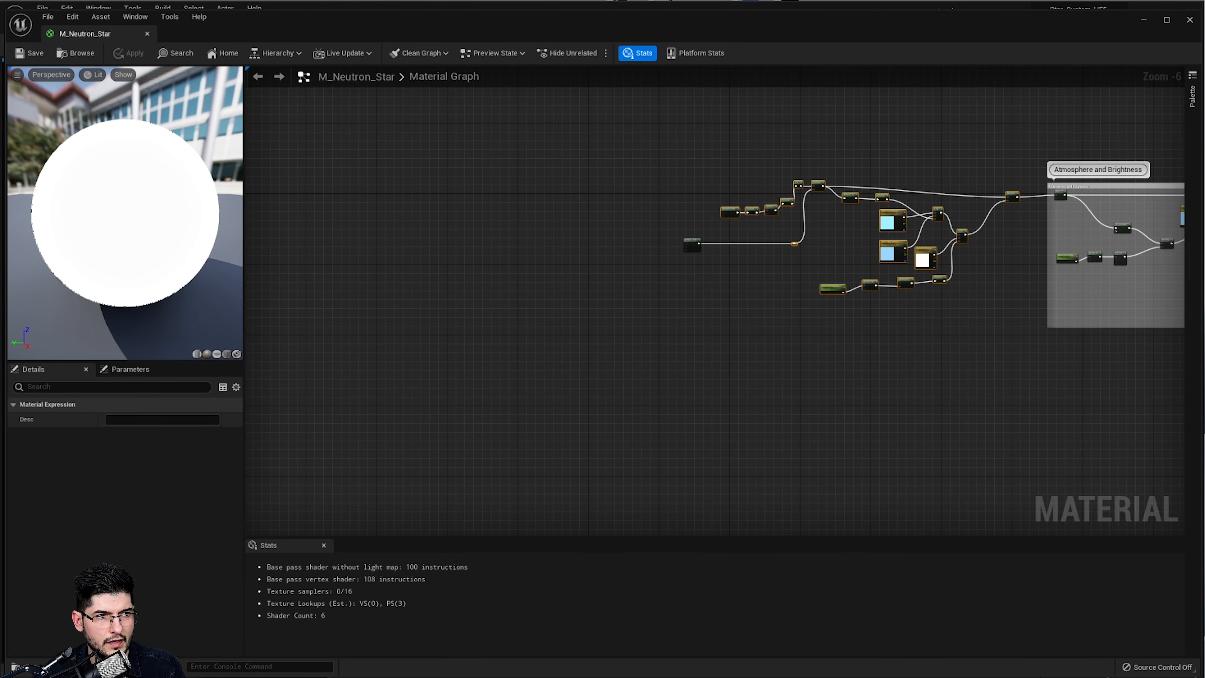
right_click_drag(769, 267, 692, 321)
type("c")
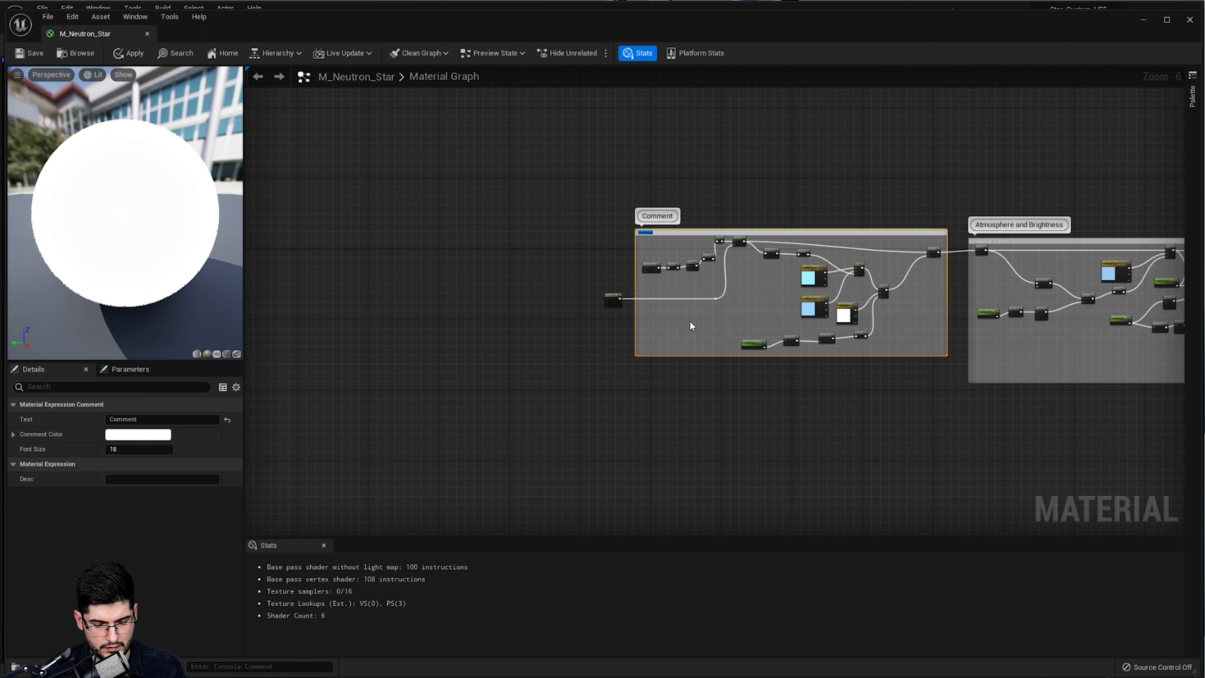
type("C")
type("tar Color")
key("Return")
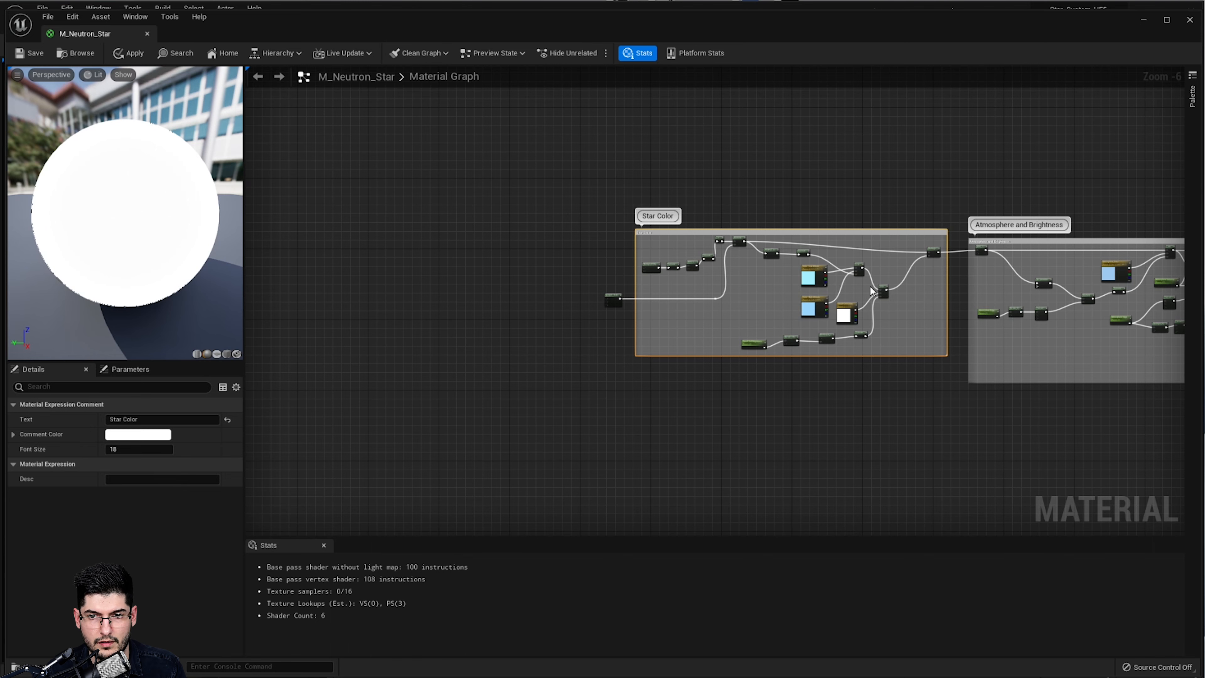
Set the Small Cell Brightness parameter's default value to 150 and apply the material changes
scroll(816, 256, "up", 5)
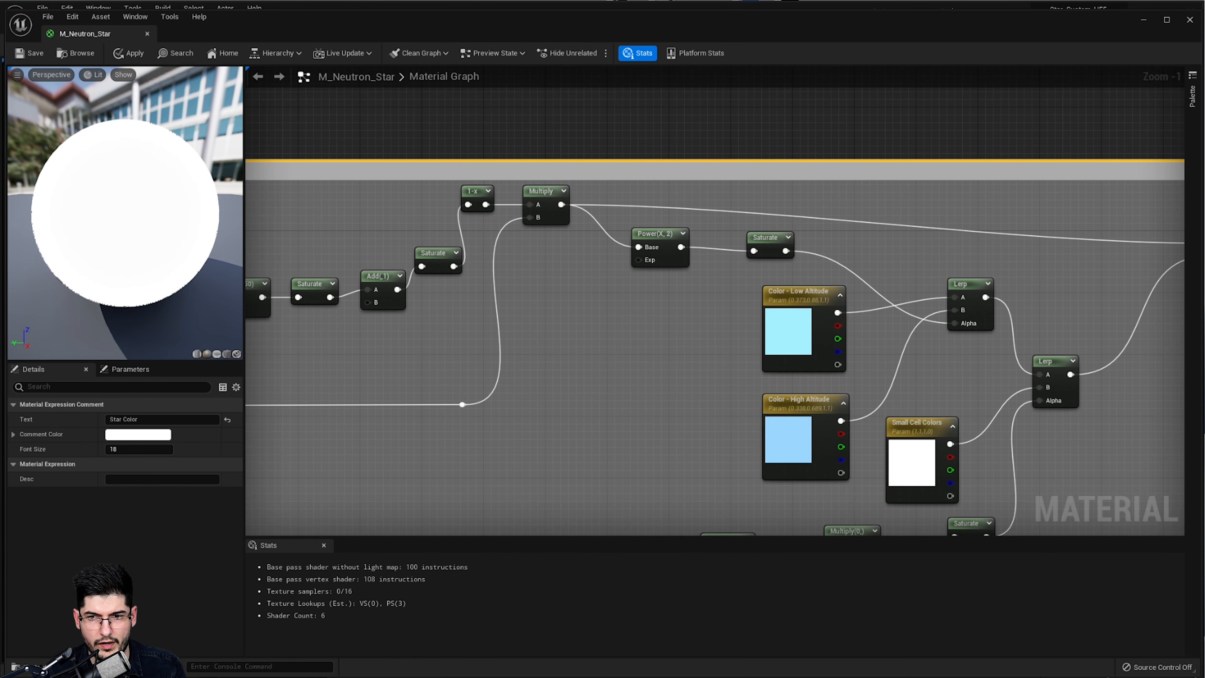
right_click_drag(590, 302, 573, 202)
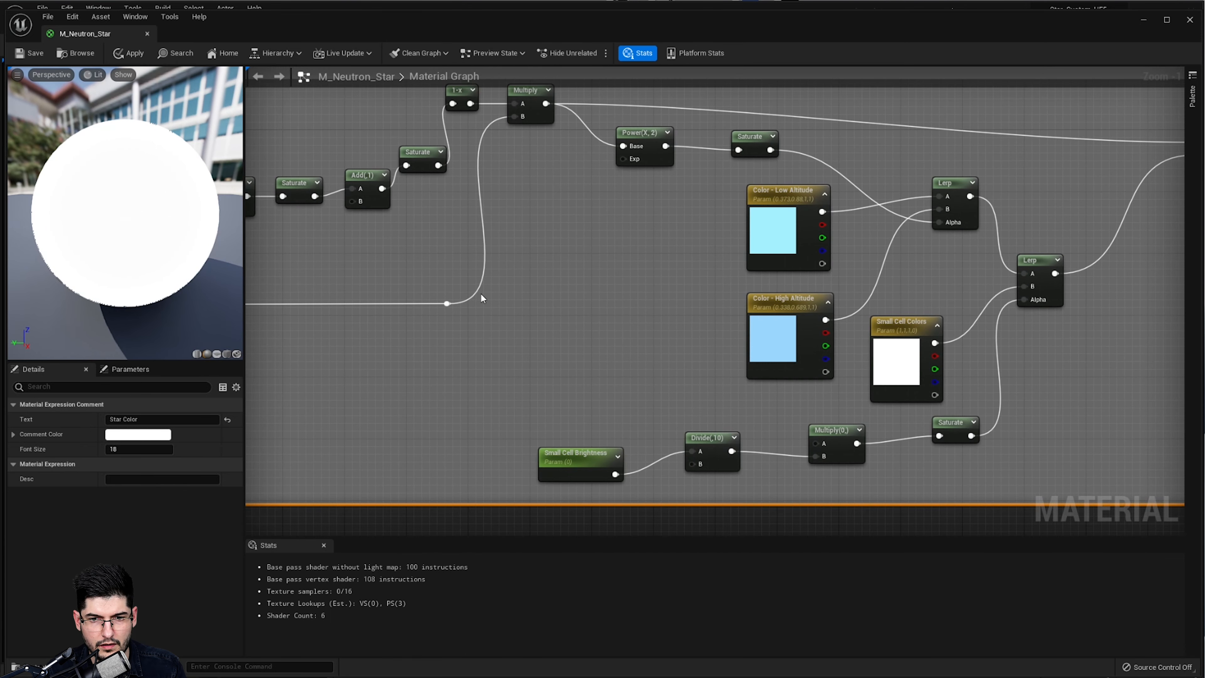
right_click_drag(481, 293, 739, 159)
scroll(742, 172, "down", 2)
scroll(792, 285, "up", 2)
left_click(814, 294)
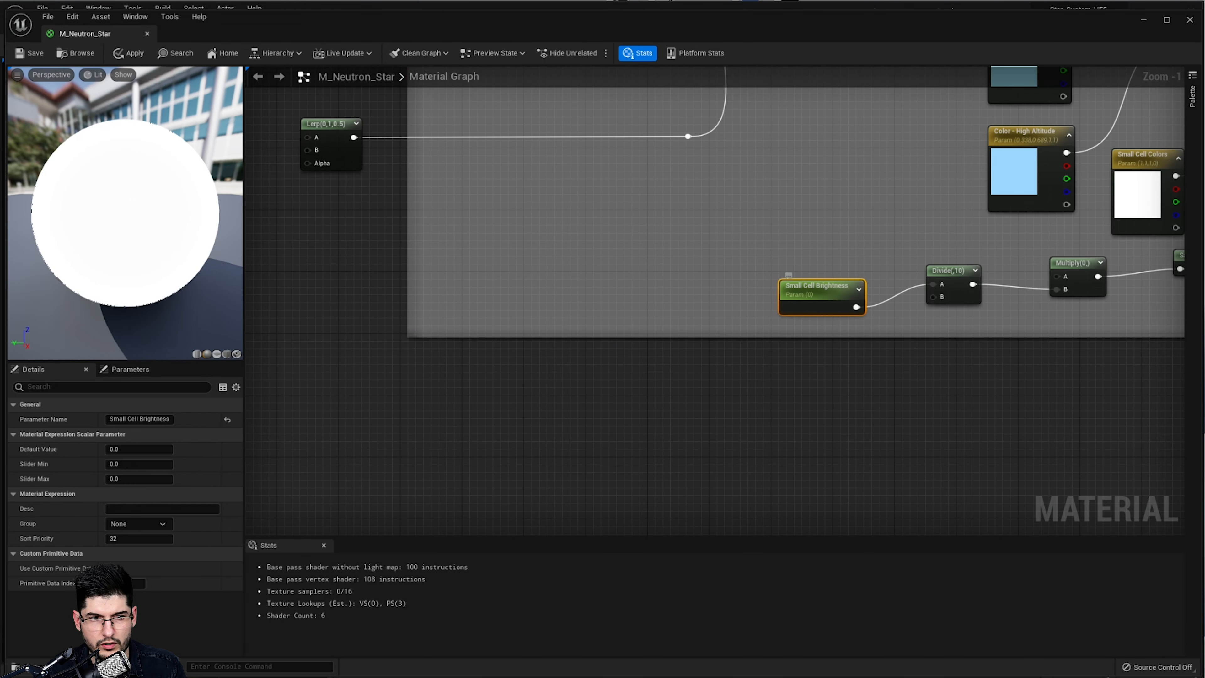
left_click(124, 449)
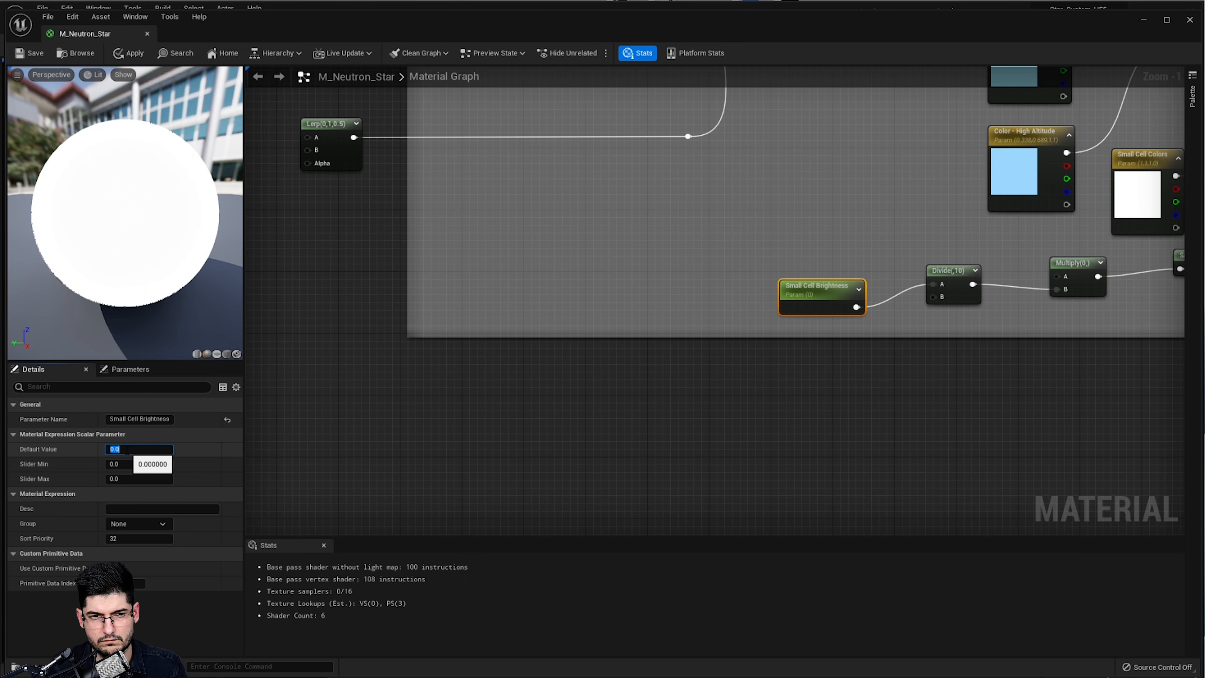
key("Return")
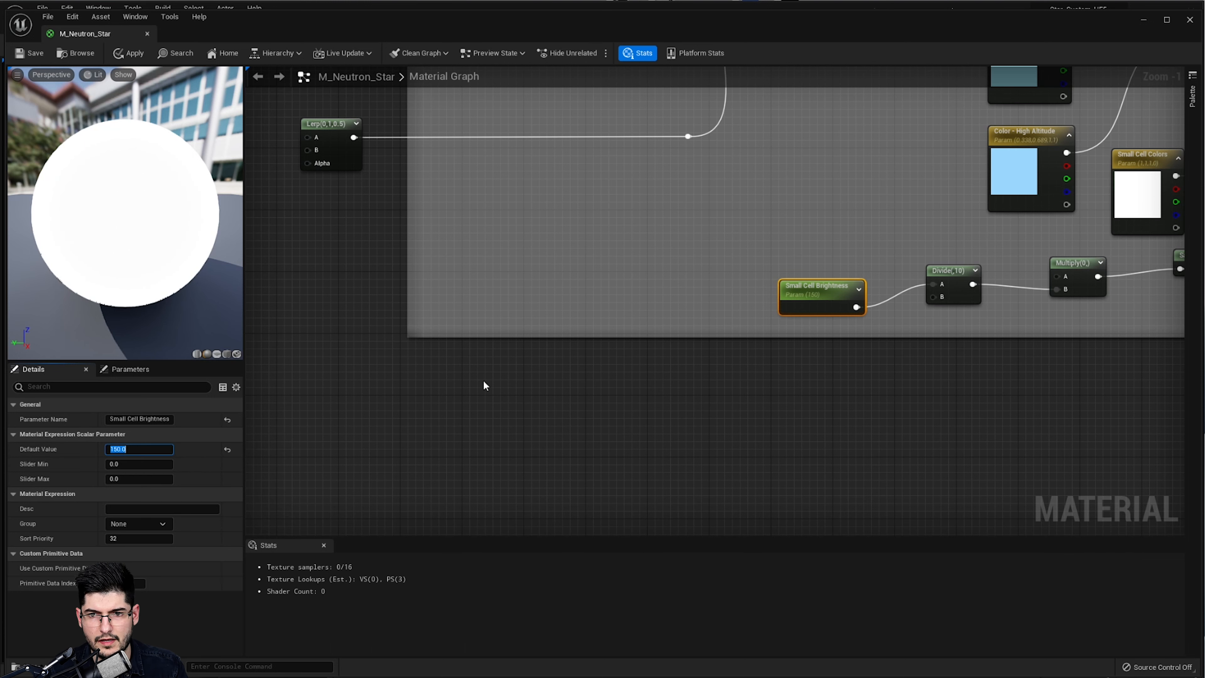
right_click_drag(633, 228, 570, 392)
scroll(570, 390, "down", 1)
right_click_drag(1138, 378, 1034, 302)
scroll(720, 365, "down", 1)
scroll(837, 346, "up", 1)
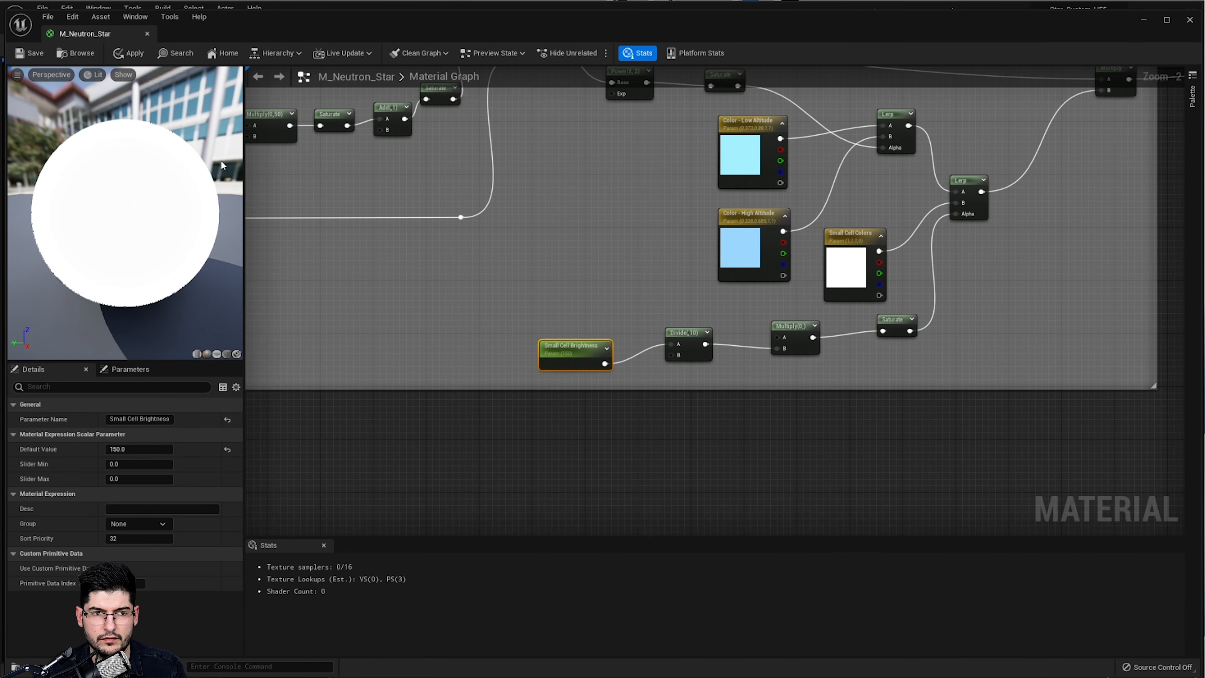
left_click(128, 55)
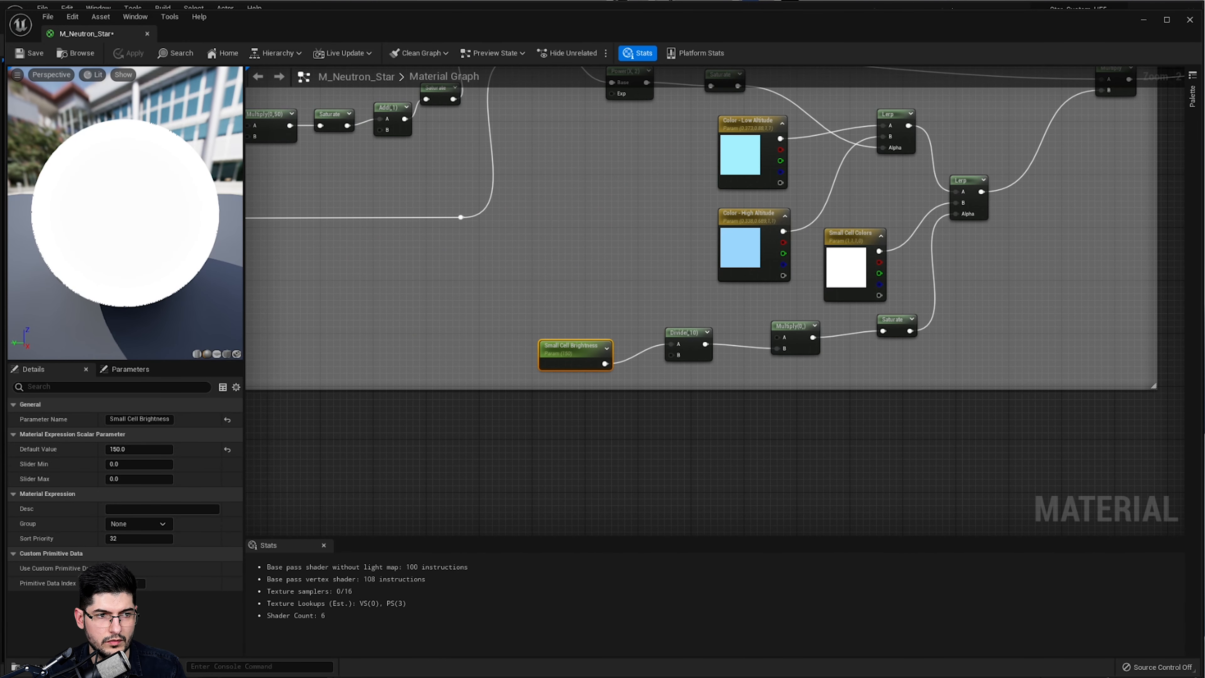
Paste two copies of the Color - Low Altitude parameter below the Star Color comment box, one beneath the other
left_click(773, 161)
right_click_drag(859, 344, 832, 287)
key("ctrl+v")
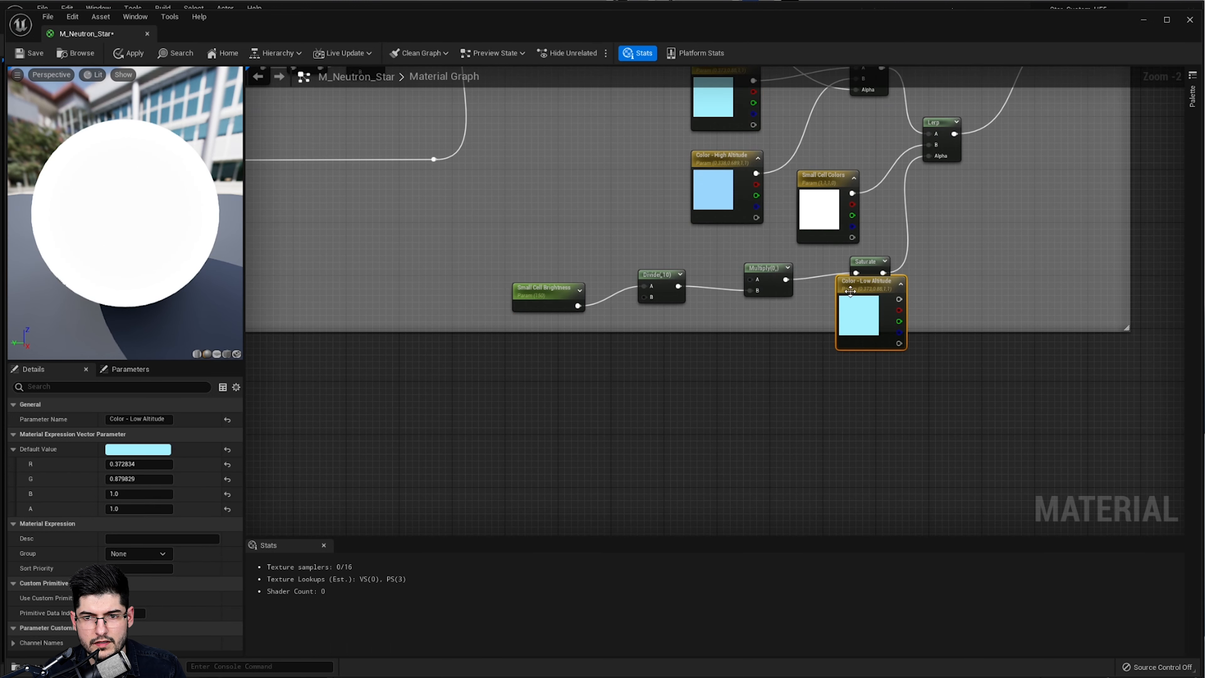
left_click_drag(864, 319, 732, 468)
right_click_drag(700, 407, 732, 285)
left_click_drag(765, 347, 744, 393)
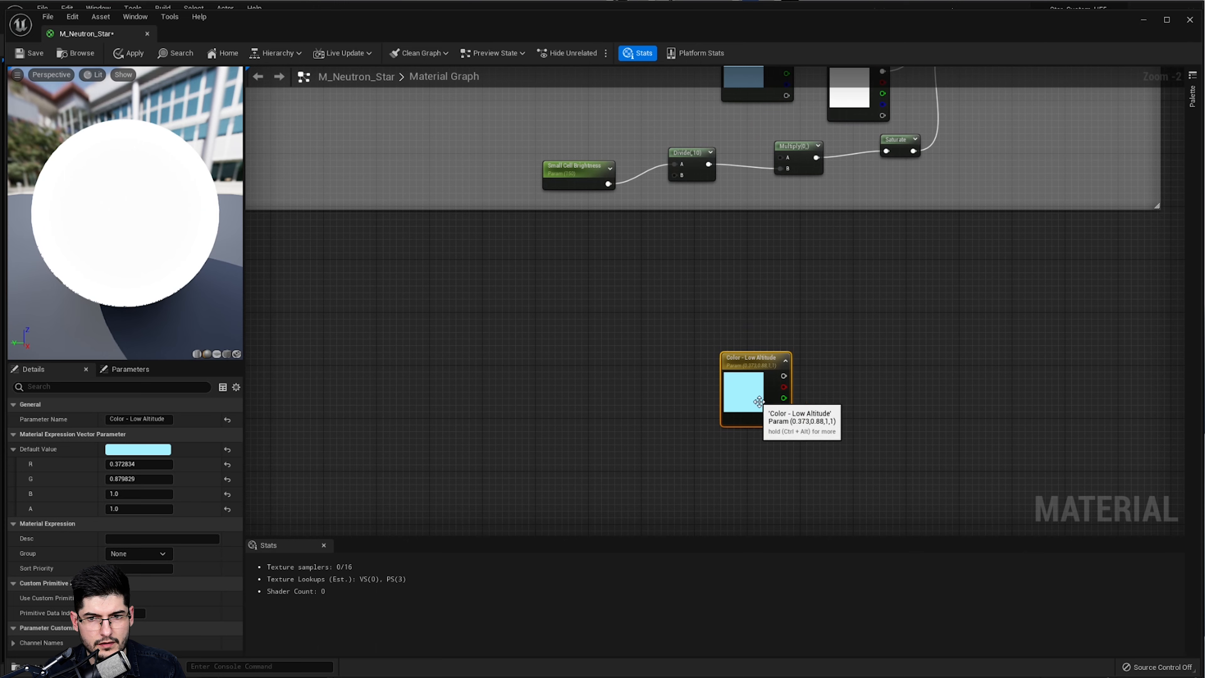
right_click_drag(892, 444, 877, 350)
key("ctrl+v")
left_click_drag(905, 381, 755, 402)
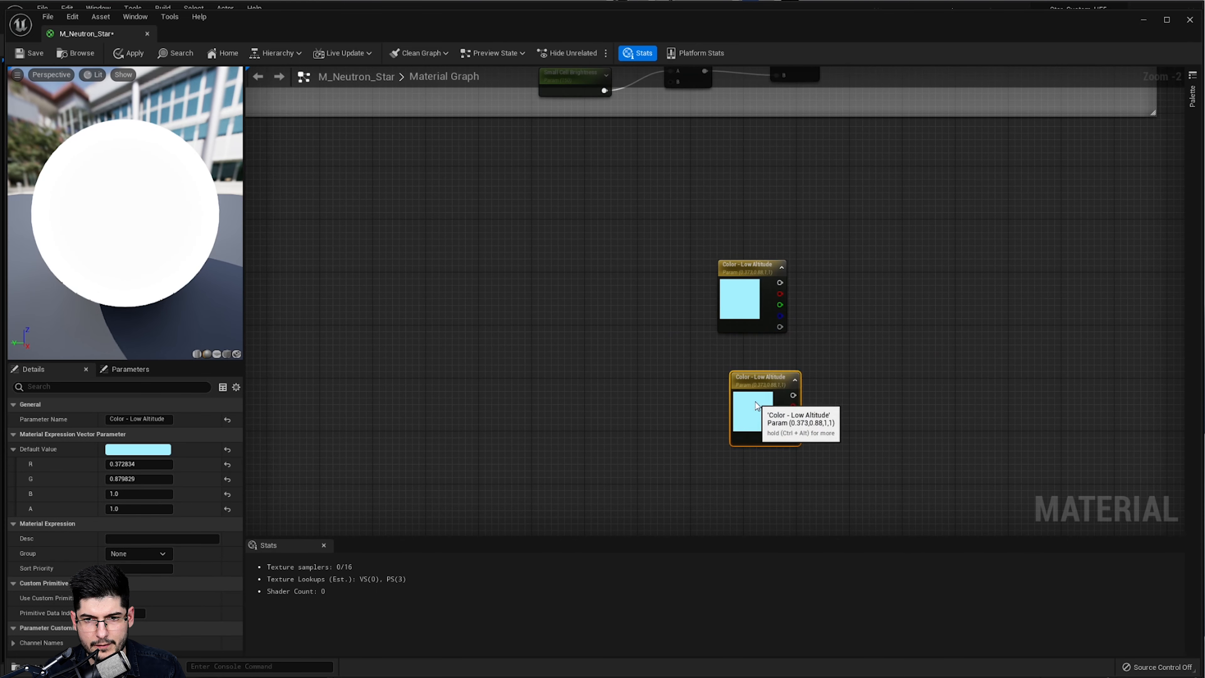
Rename the upper copied color parameter as "Flare Color"
left_click(740, 299)
left_click(170, 419)
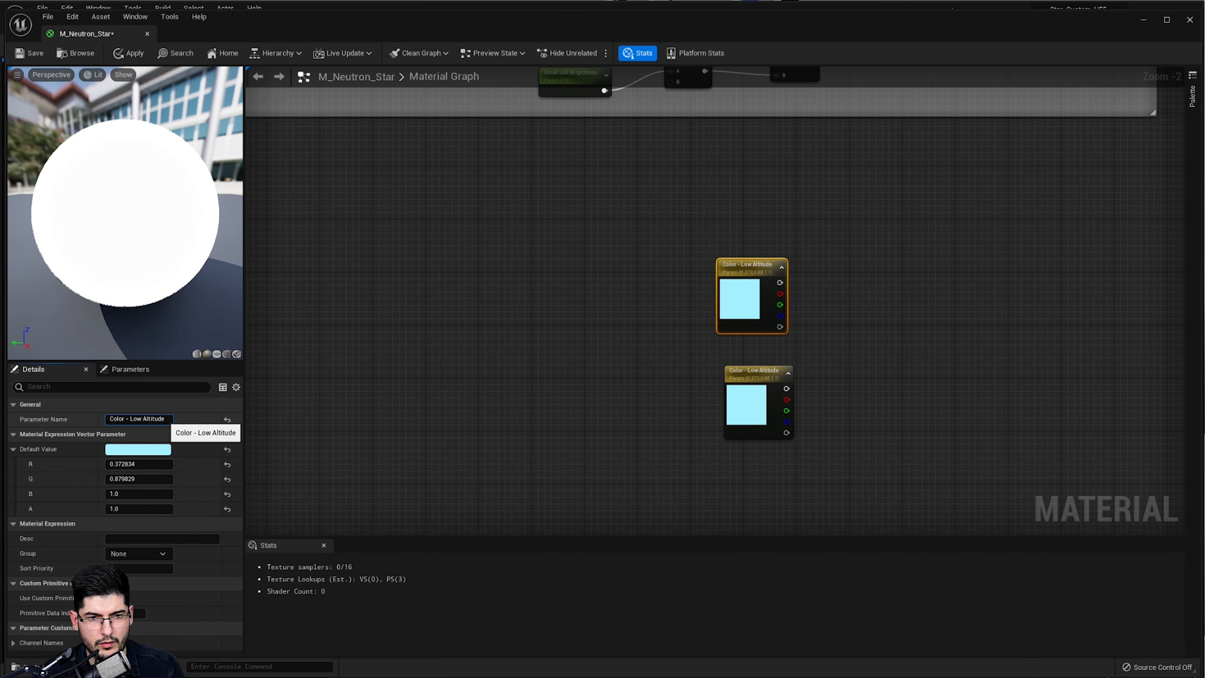
key("ctrl+a")
type("C")
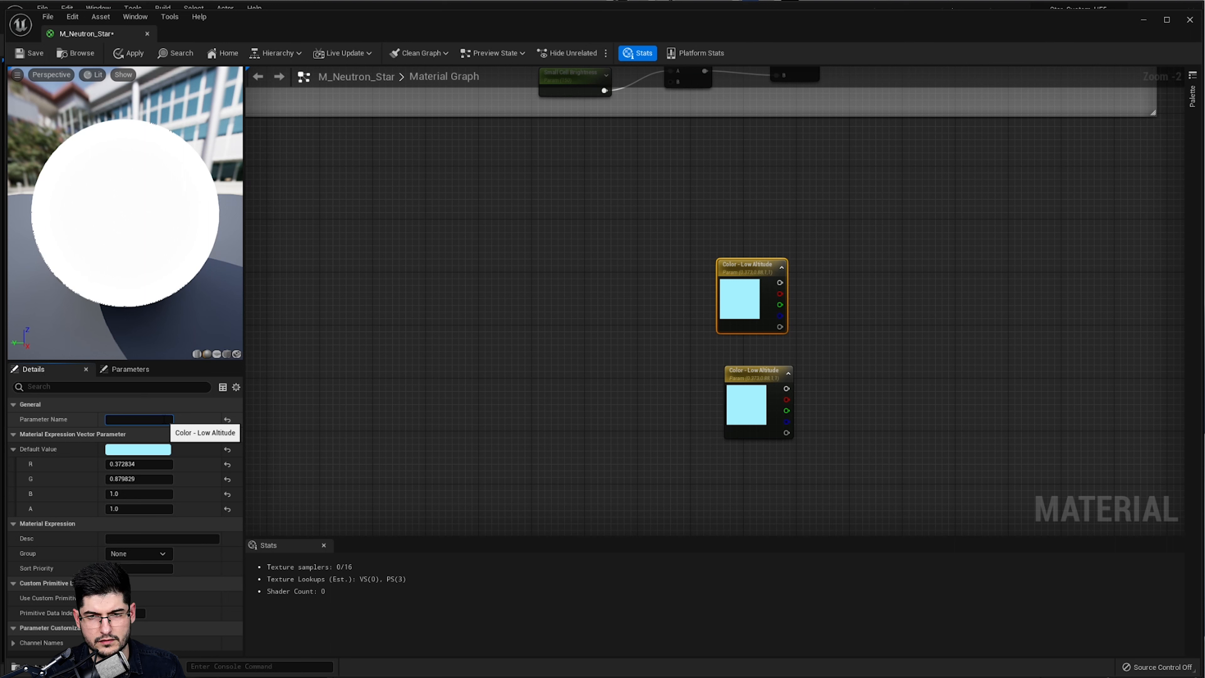
type("Flare Col")
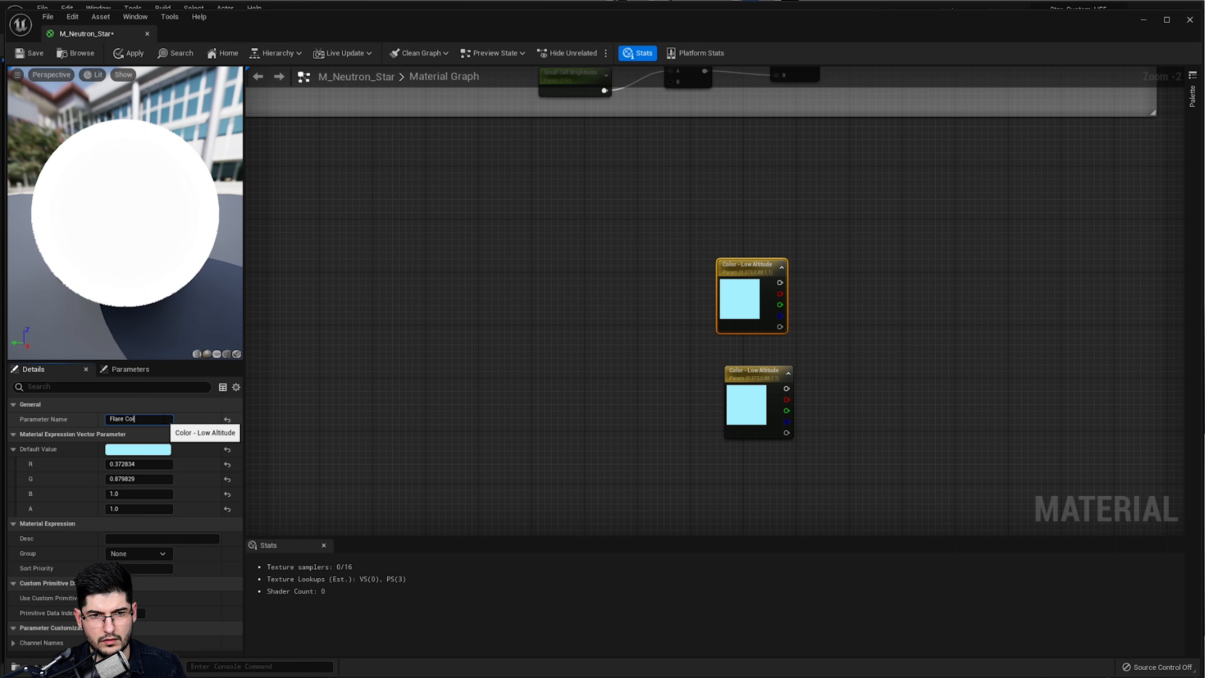
type("or")
key("Return")
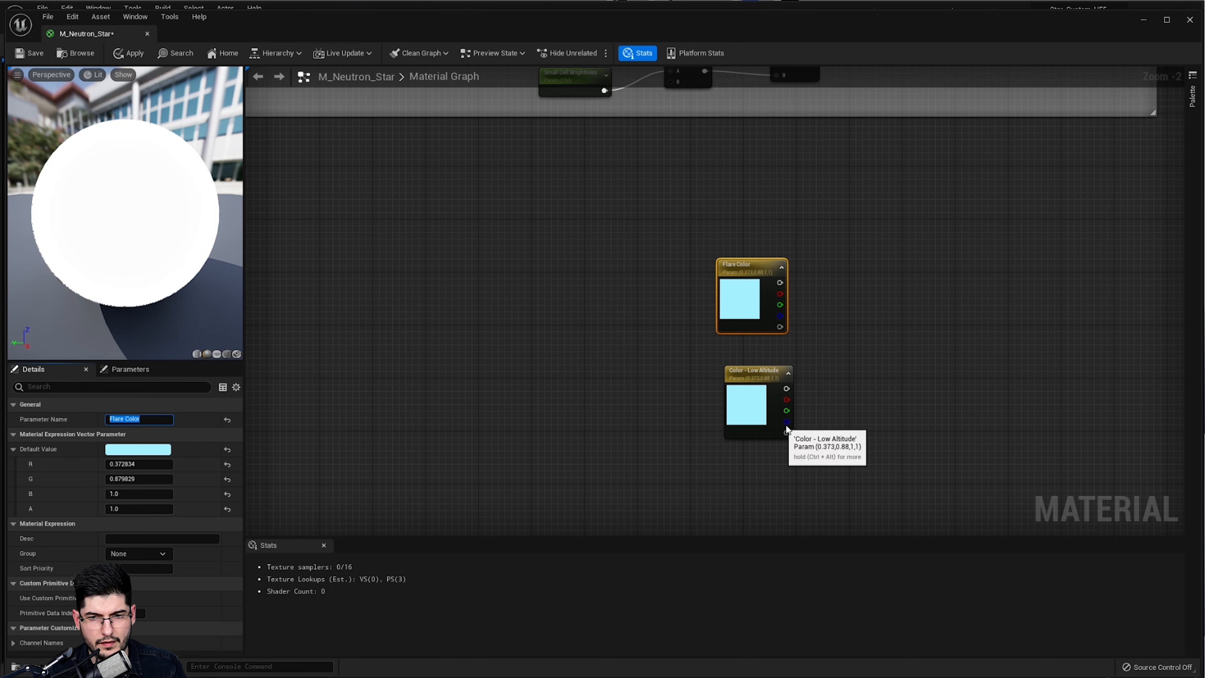
Rename the lower copied color parameter as "Dark Flame Color"
left_click(751, 375)
left_click(143, 418)
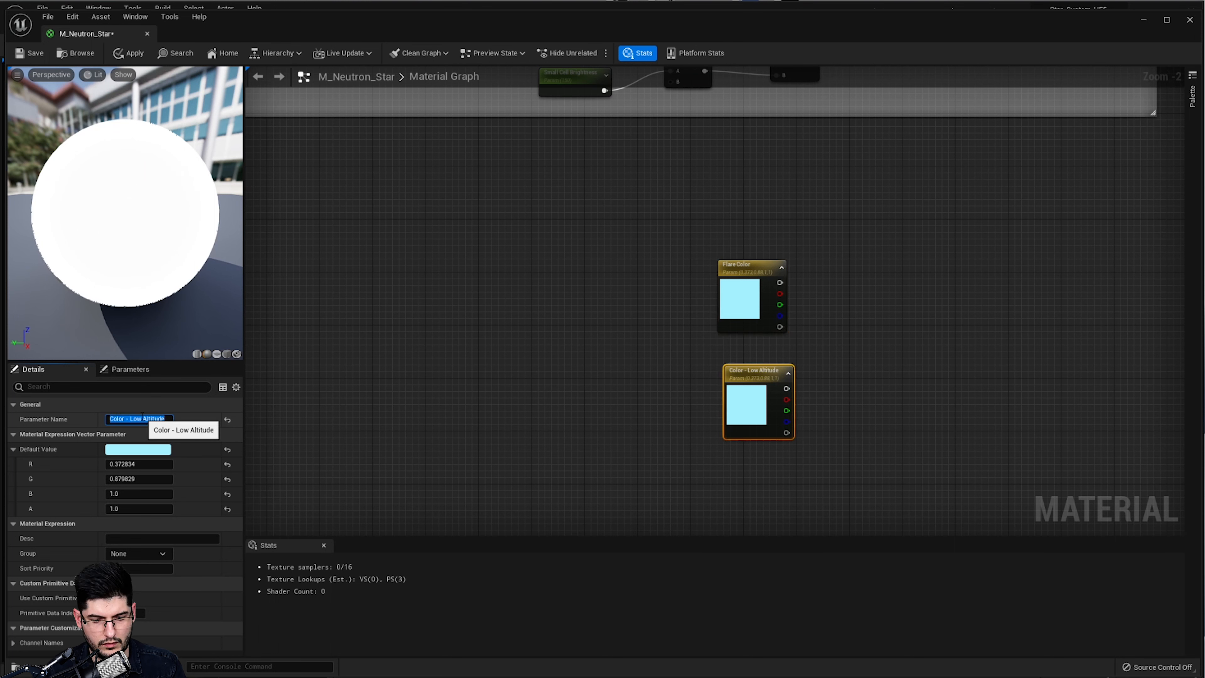
type("Dark")
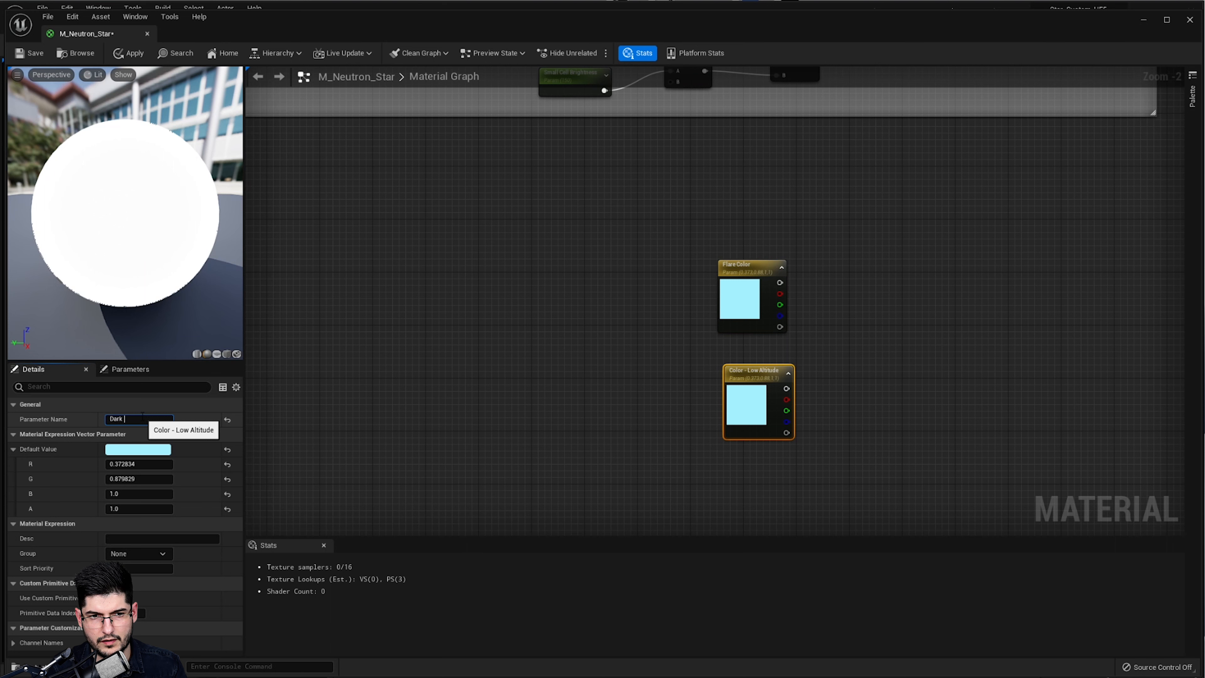
type(" Flame Color")
key("Return")
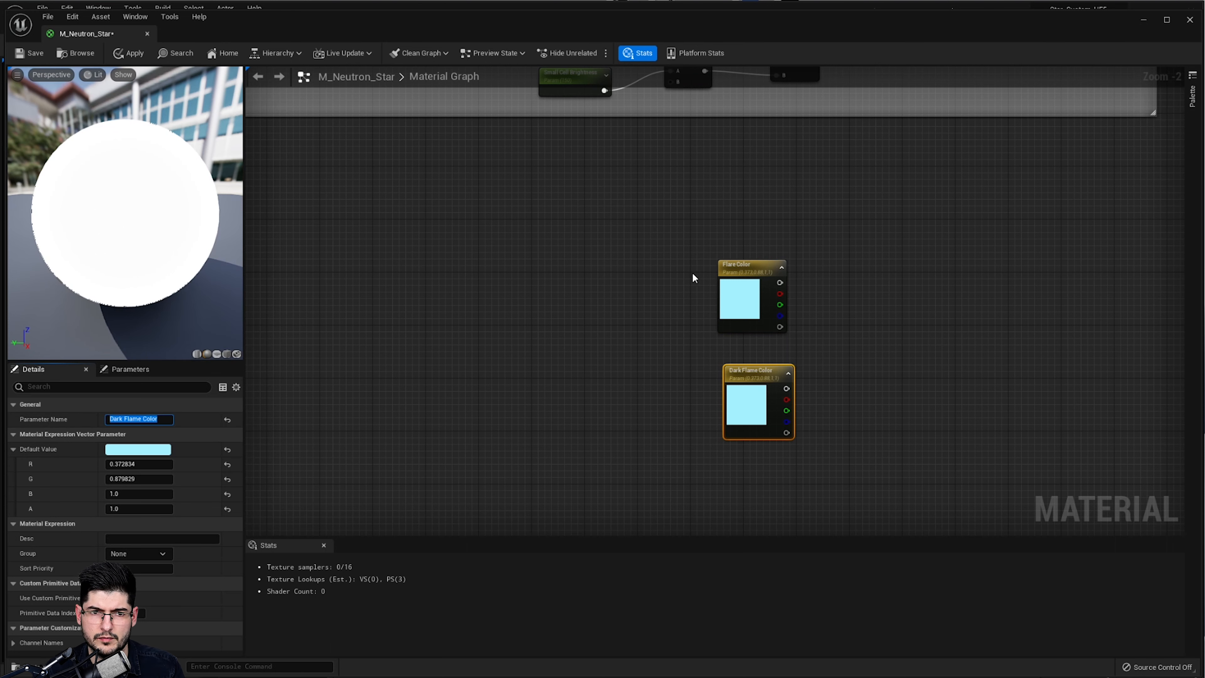
Paste two copies of the small cell brightness chain's Multiply node, placing one beside Flare Color and one beside Dark Flame Color
right_click_drag(692, 274, 610, 297)
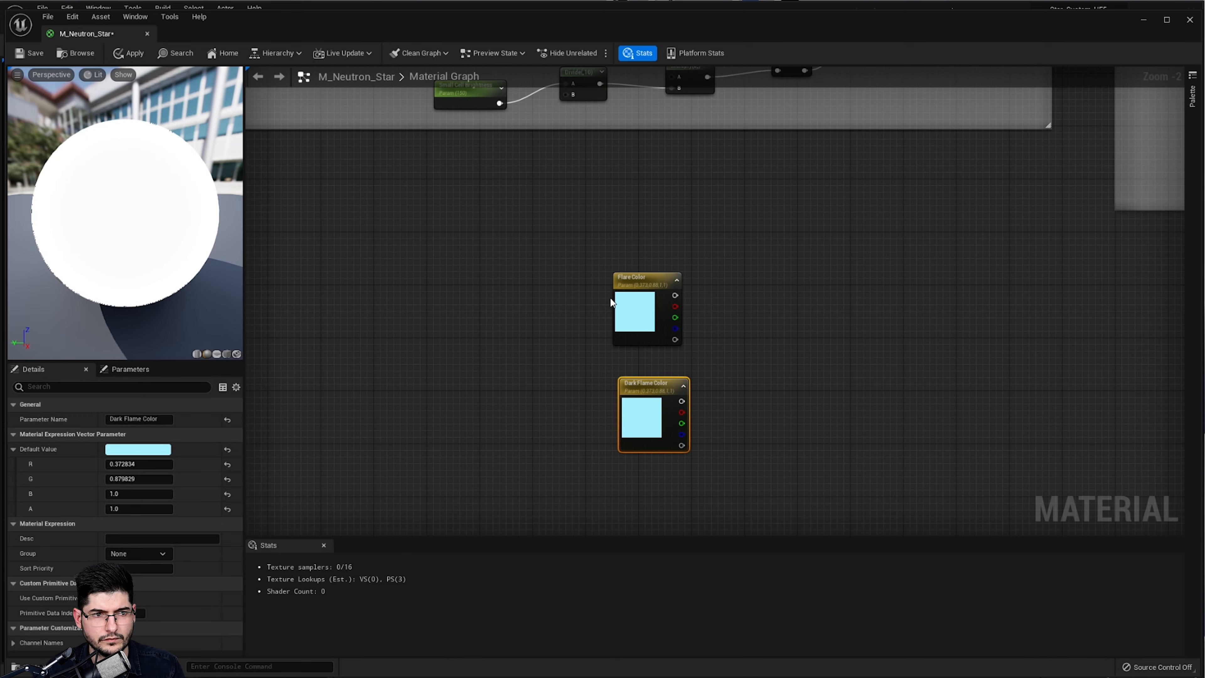
scroll(686, 305, "down", 1)
right_click_drag(722, 292, 764, 386)
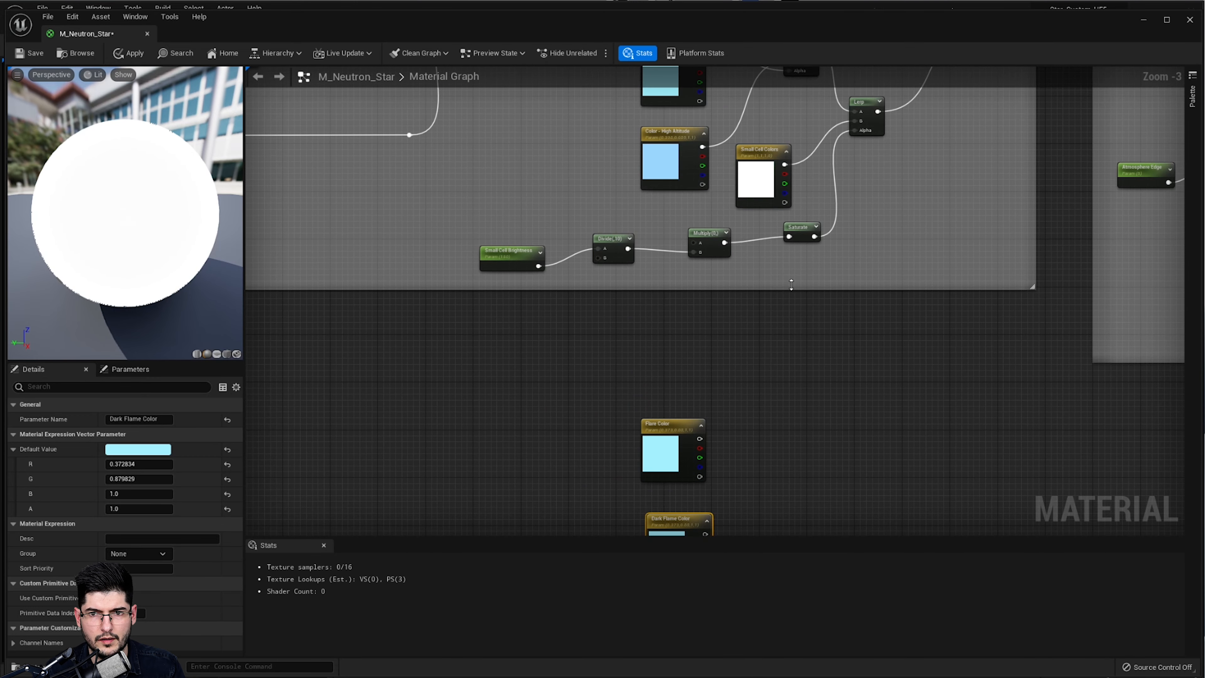
left_click(712, 233)
key("ctrl+c")
key("ctrl+v")
left_click_drag(789, 376, 788, 492)
key("ctrl+v")
left_click(782, 457)
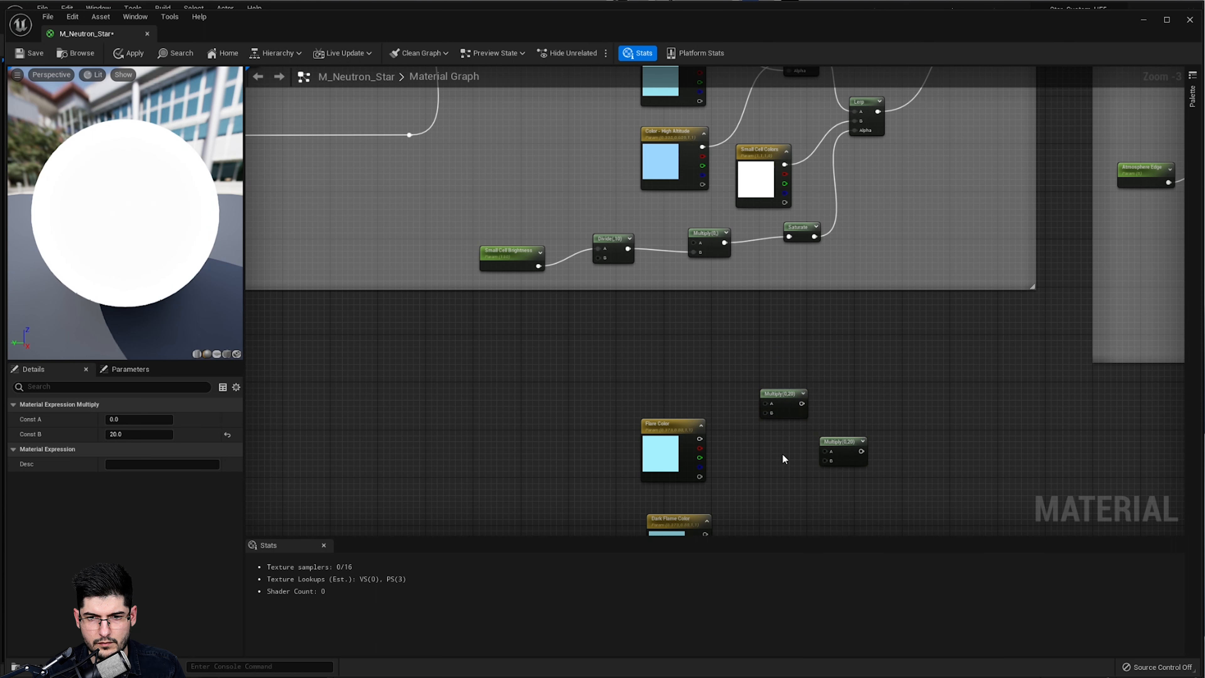
left_click_drag(833, 454, 817, 483)
right_click_drag(725, 466, 727, 317)
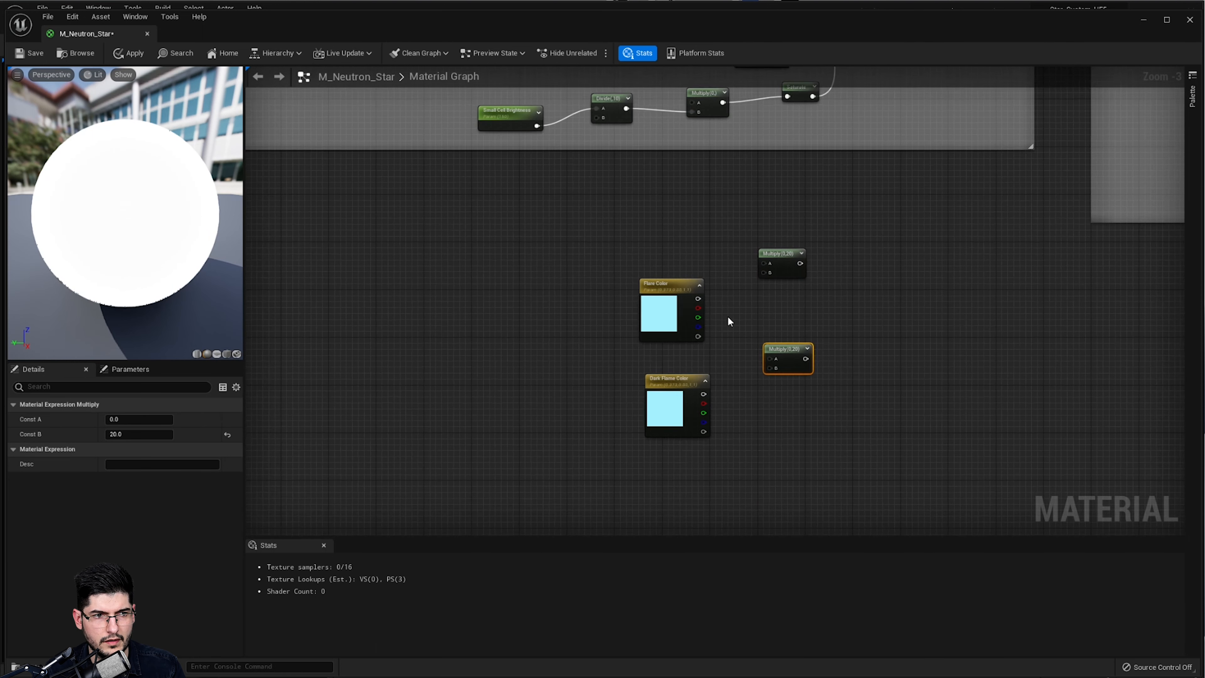
Connect the Flare Color and Dark Flame Color outputs to input B of their neighbouring Multiply nodes
scroll(727, 316, "up", 2)
left_click_drag(688, 295, 774, 260)
left_click_drag(696, 417, 786, 385)
Duplicate both Multiply nodes, place the copies before the color parameters, and connect each copy's output to input A of its original
left_click_drag(874, 210, 810, 383)
key("ctrl+d")
left_click_drag(868, 487, 544, 371)
left_click(593, 218)
left_click_drag(560, 240, 775, 248)
left_click_drag(569, 365, 773, 374)
Add a Saturate node before the lower duplicated Multiply and connect its output to that Multiply's input A
right_click_drag(472, 372, 664, 335)
scroll(564, 354, "down", 1)
right_click(630, 339)
type("saturate")
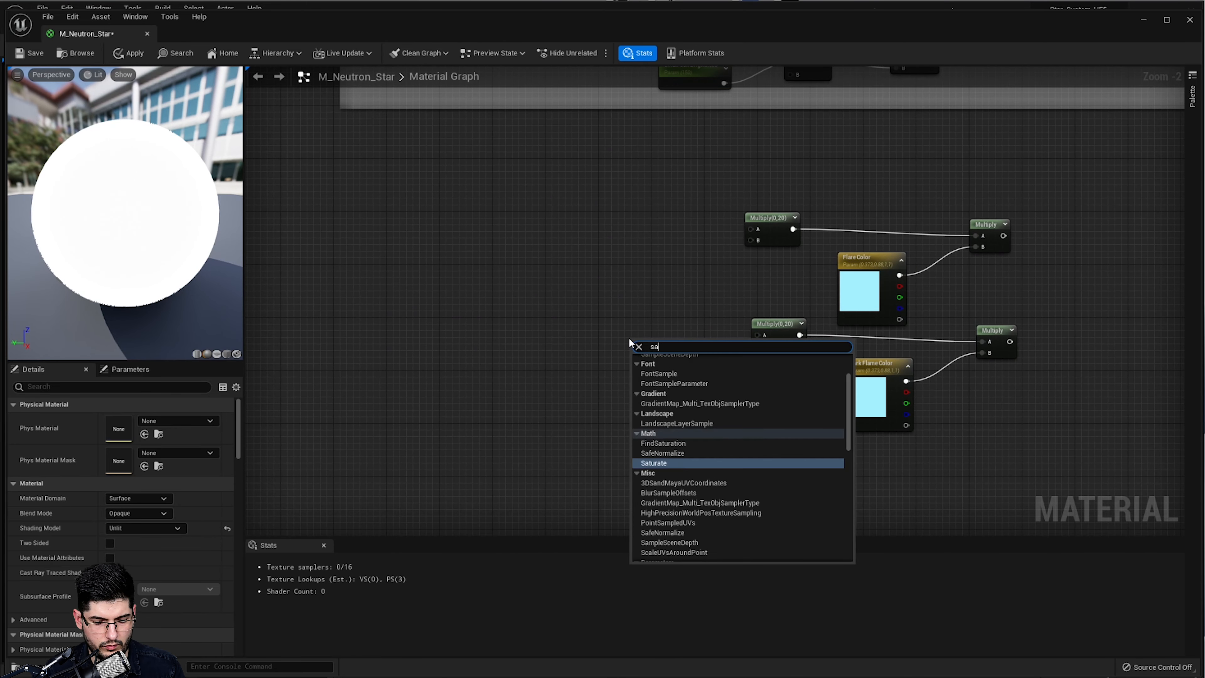
key("Return")
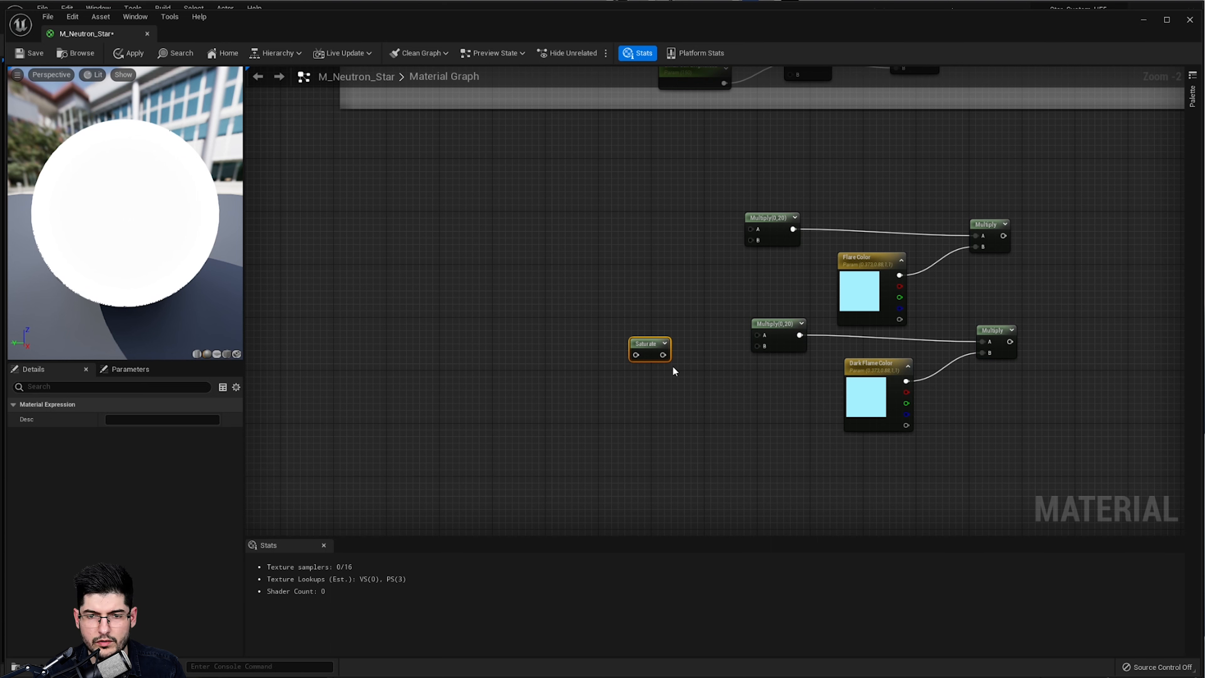
left_click_drag(662, 355, 757, 335)
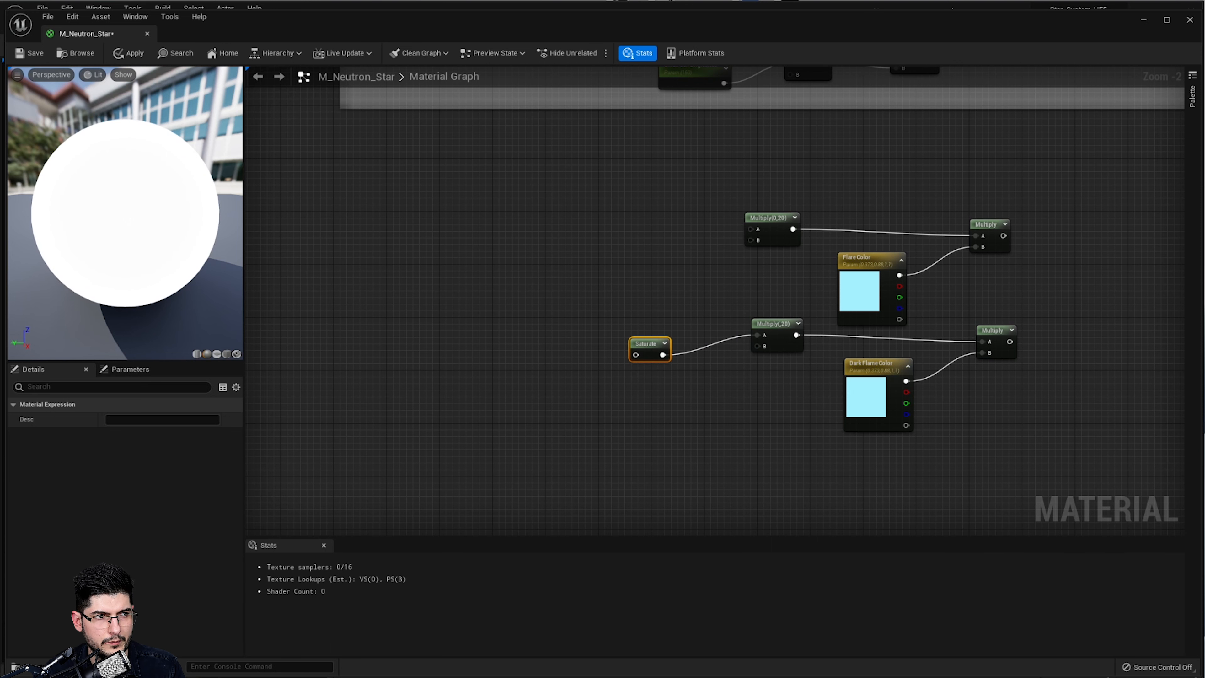
Connect the output of the Lerp outside the Star Color box to input B of the first Multiply in the Flare Color row
right_click_drag(360, 335, 486, 331)
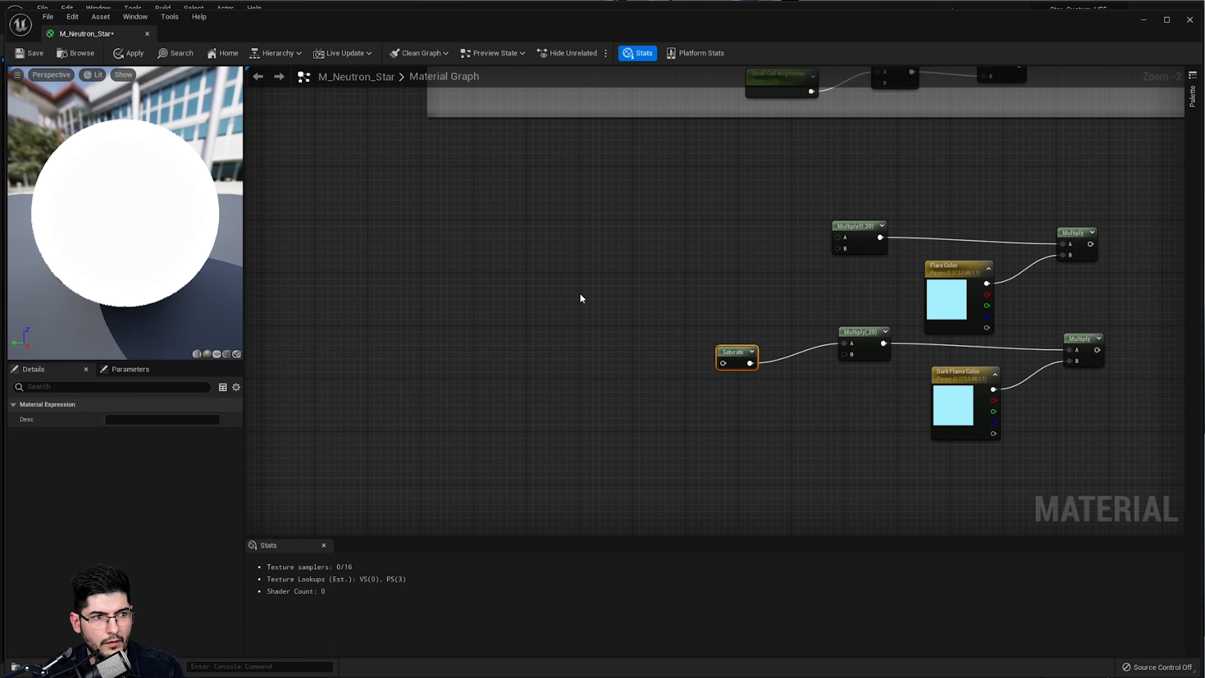
right_click_drag(522, 235, 497, 353)
scroll(577, 254, "down", 1)
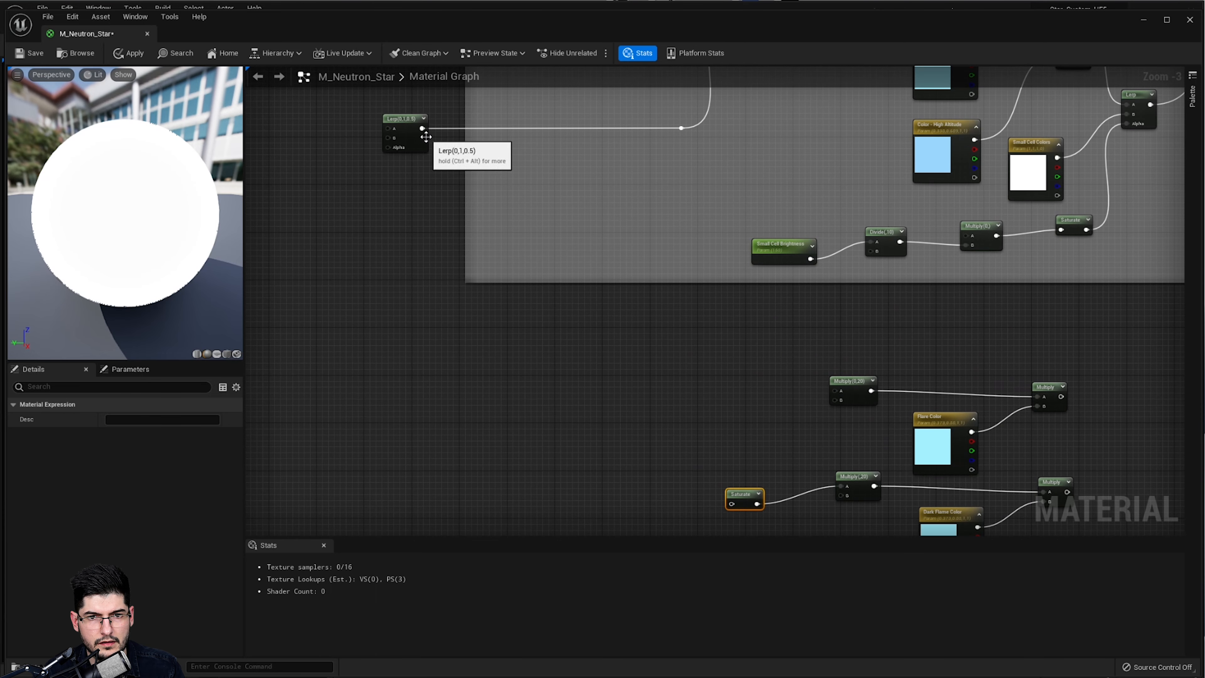
left_click_drag(423, 129, 835, 400)
scroll(778, 389, "up", 3)
right_click_drag(772, 387, 771, 308)
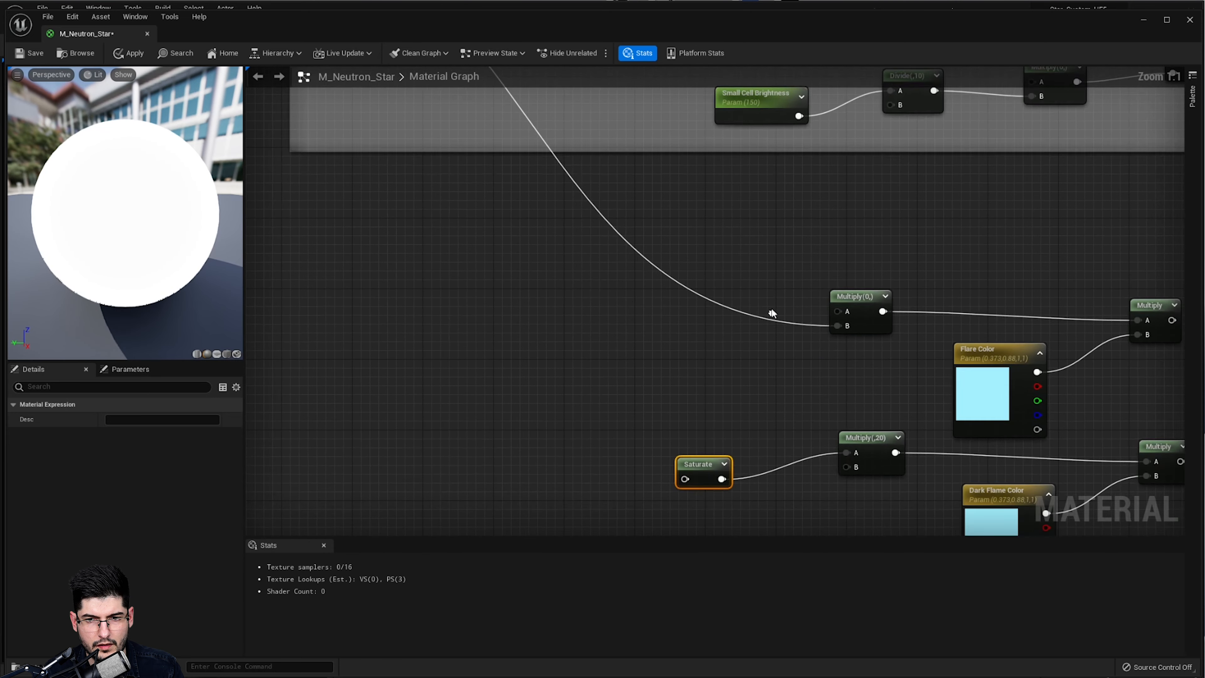
Insert a reroute point on the new Lerp wire and branch it to input B of the first Multiply in the Dark Flame Color row
scroll(770, 310, "down", 3)
double_click(720, 302)
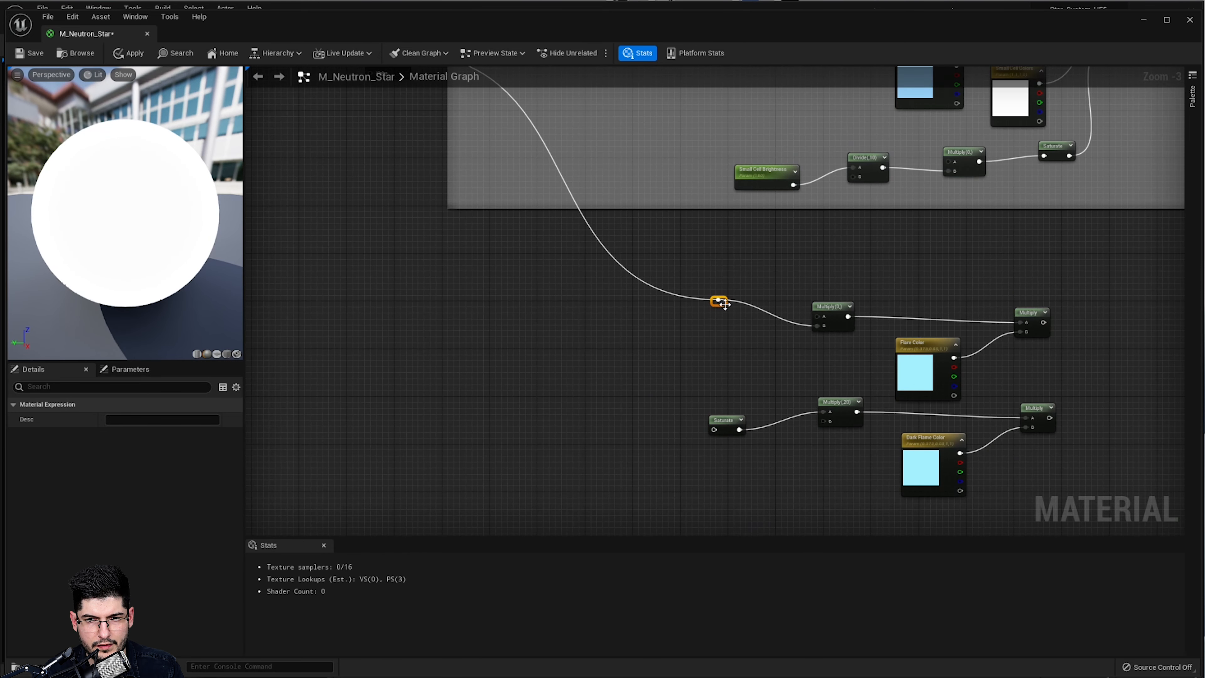
left_click_drag(719, 302, 823, 422)
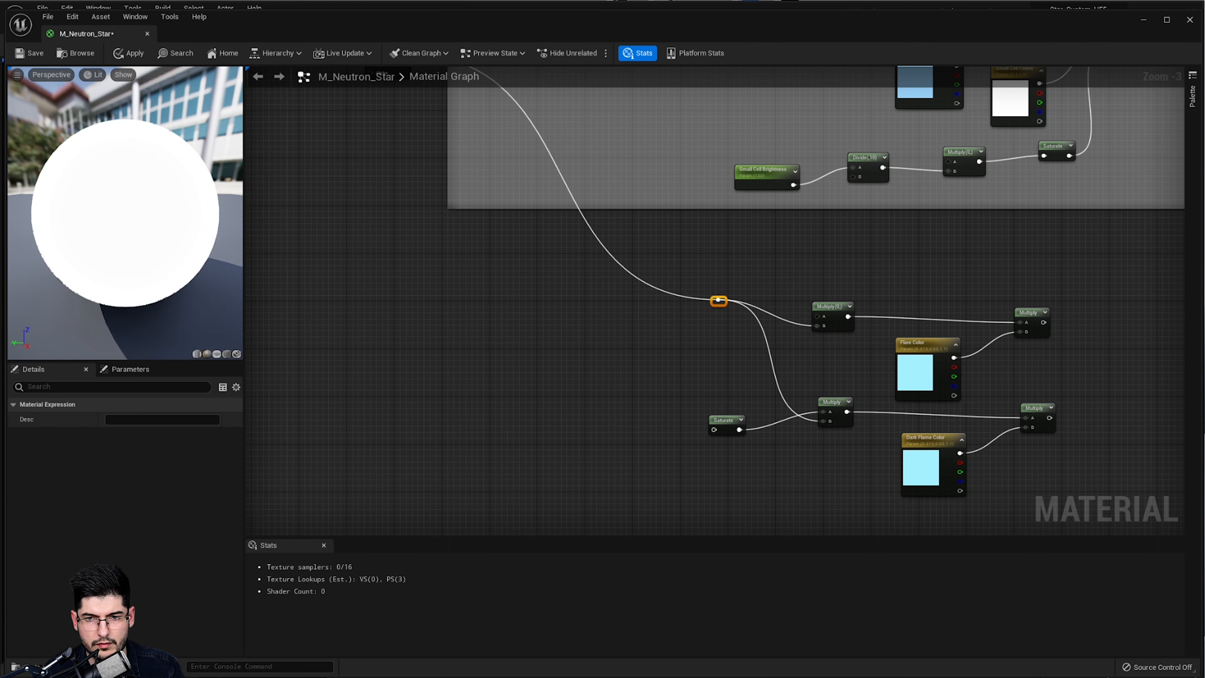
right_click_drag(703, 348, 633, 311)
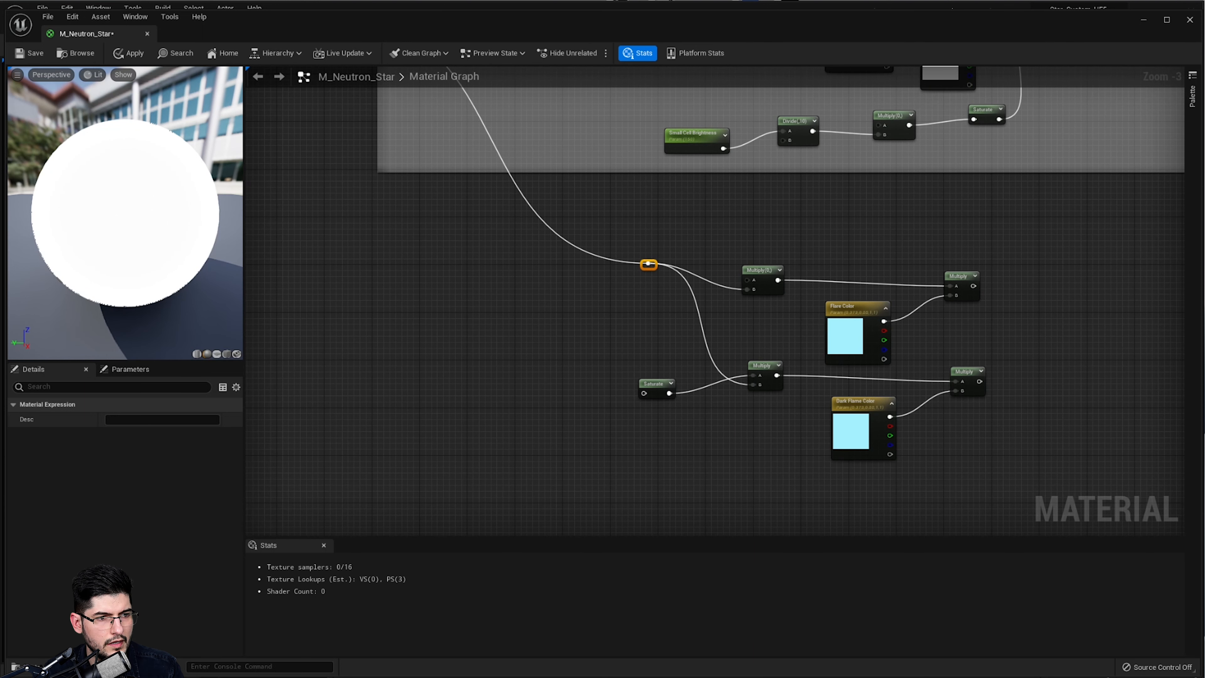
right_click_drag(723, 275, 716, 388)
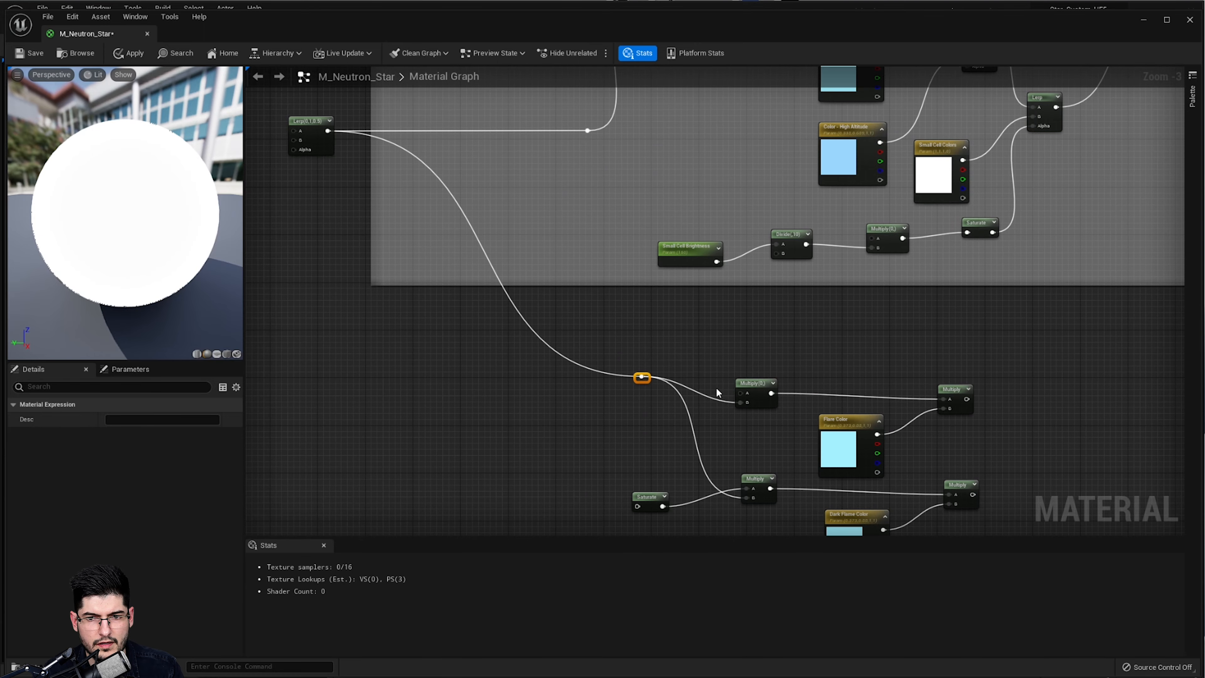
Connect the first Saturate in the Star Color box to input A of the first Multiply in the Flare Color row
left_click(767, 383)
scroll(692, 304, "down", 2)
scroll(655, 322, "up", 3)
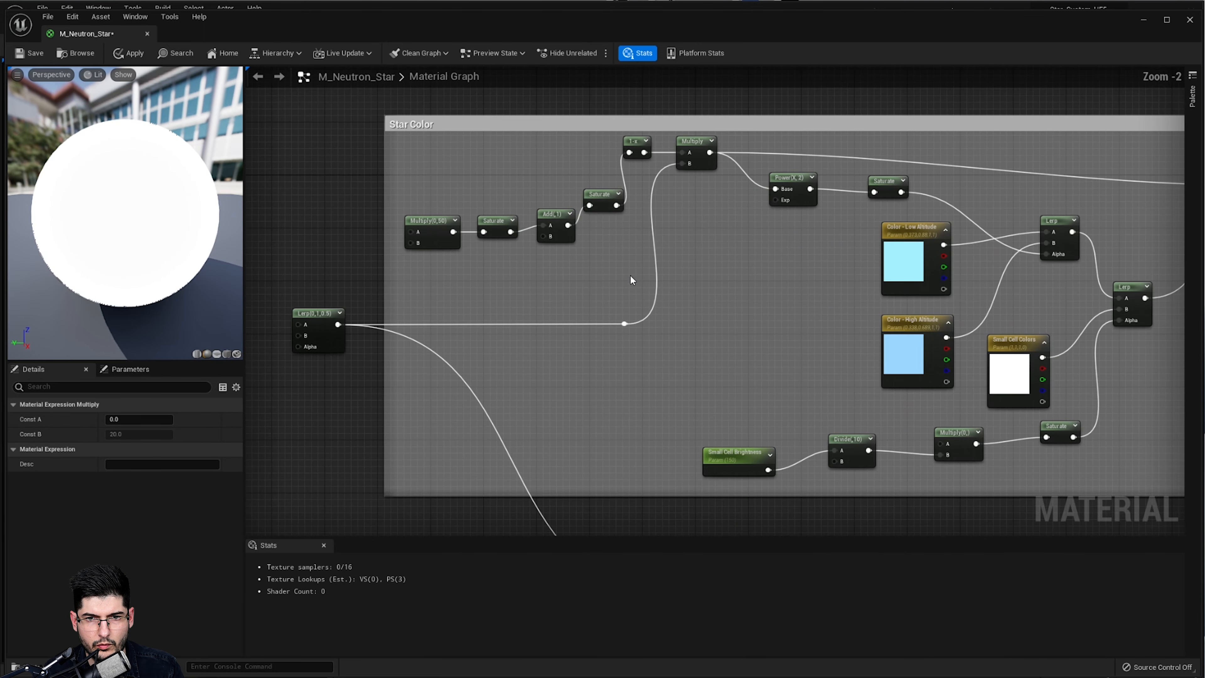
right_click_drag(630, 275, 628, 216)
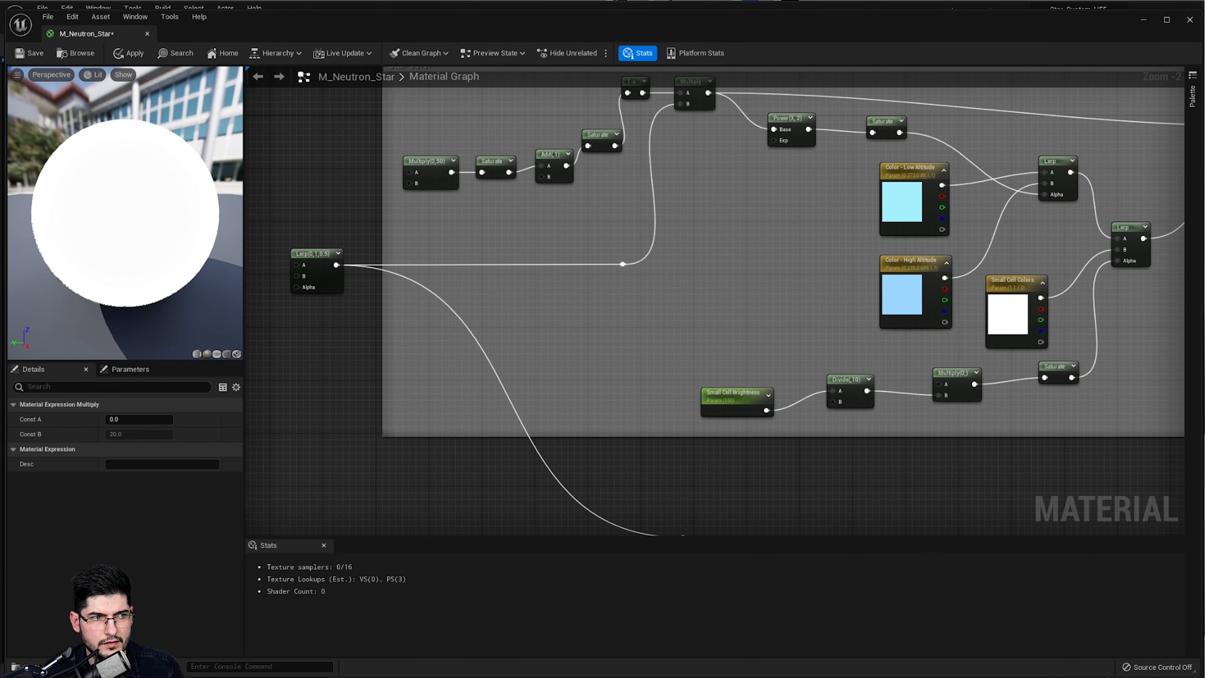
left_click_drag(514, 173, 794, 297)
right_click_drag(657, 201, 684, 424)
scroll(676, 356, "down", 1)
right_click_drag(588, 298, 603, 333)
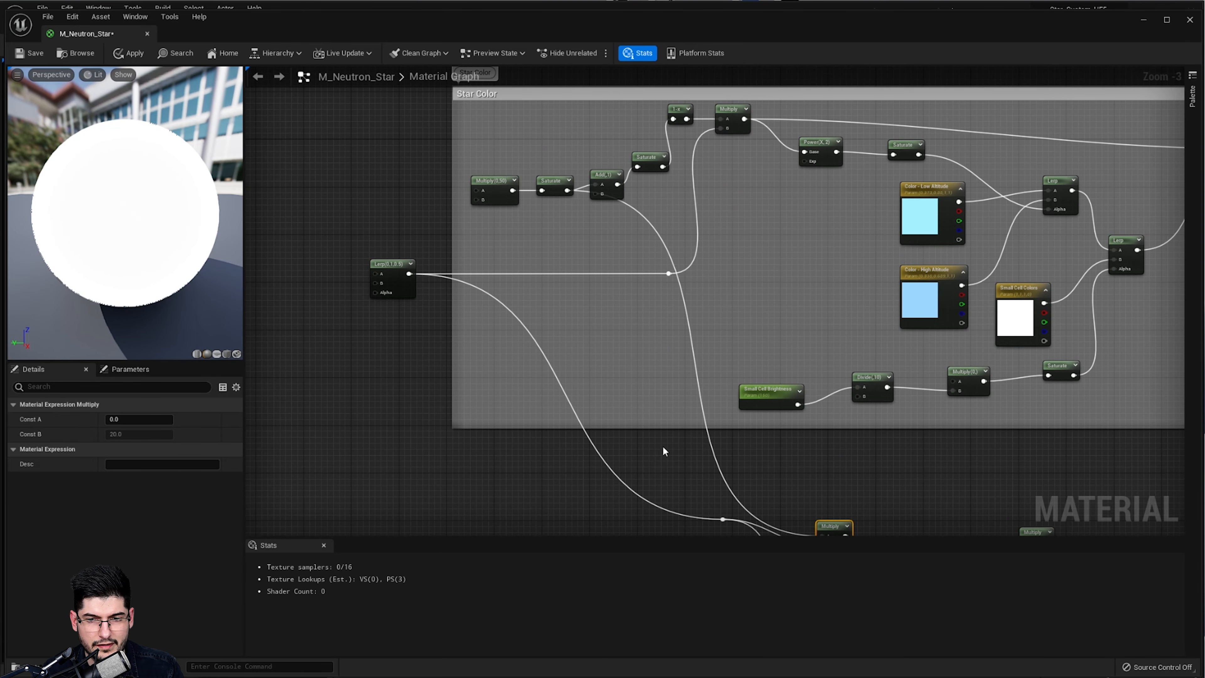
Connect the new Saturate's output to input B of the Add node in the Star Color box
right_click_drag(663, 445, 609, 265)
left_click_drag(685, 466, 541, 263)
right_click_drag(619, 380, 669, 138)
scroll(669, 139, "down", 1)
right_click_drag(708, 365, 714, 231)
scroll(715, 232, "up", 1)
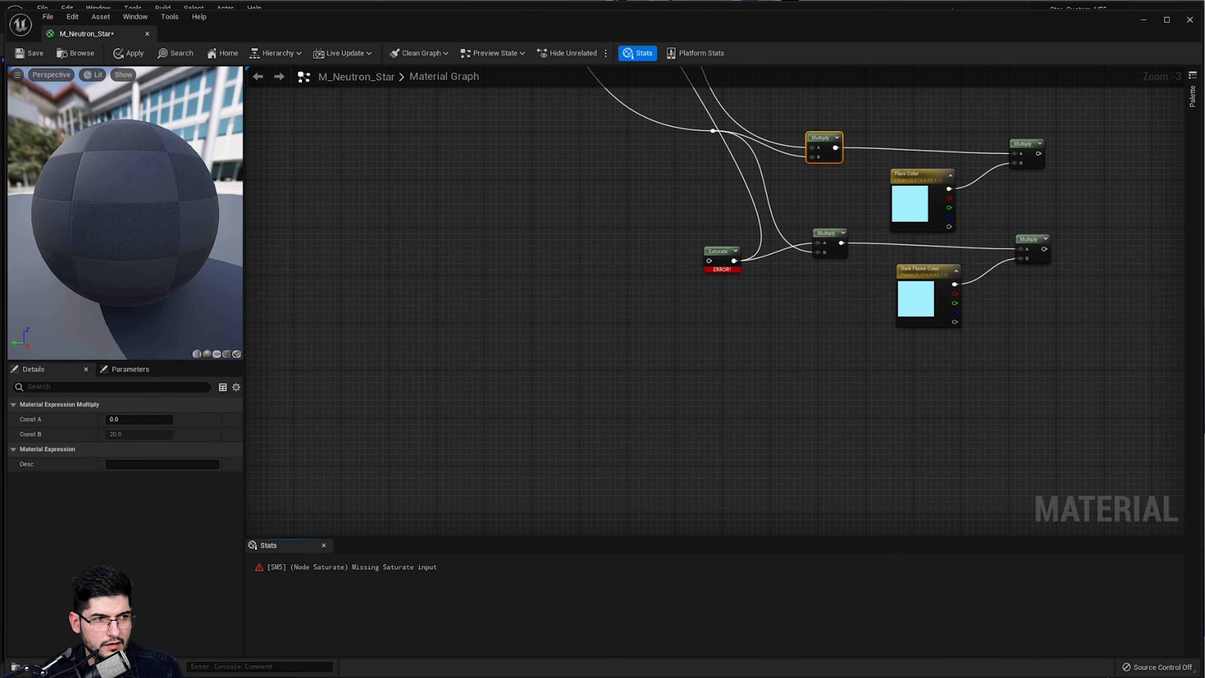
Move the new Saturate well away from the Dark Flame Color row's Multiply, below the outer Lerp, and apply the material despite compilation errors
left_click_drag(729, 270, 538, 270)
right_click_drag(592, 200, 607, 417)
scroll(583, 317, "down", 1)
left_click_drag(563, 447, 485, 441)
left_click(128, 53)
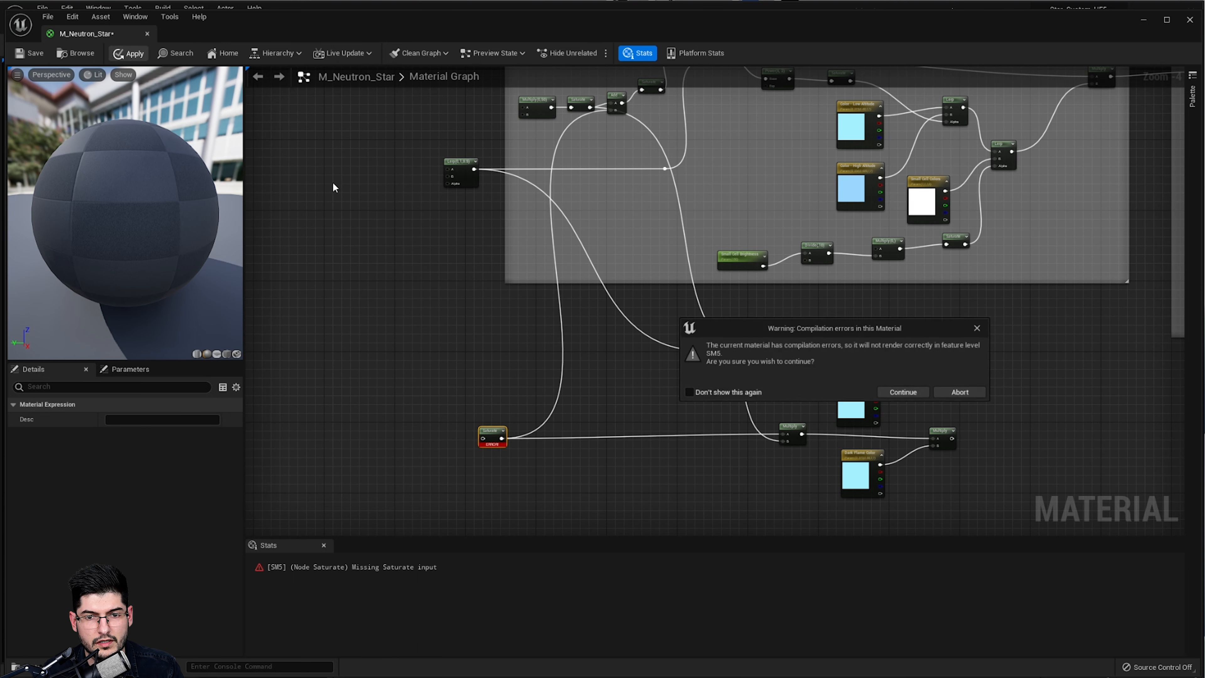
left_click(911, 391)
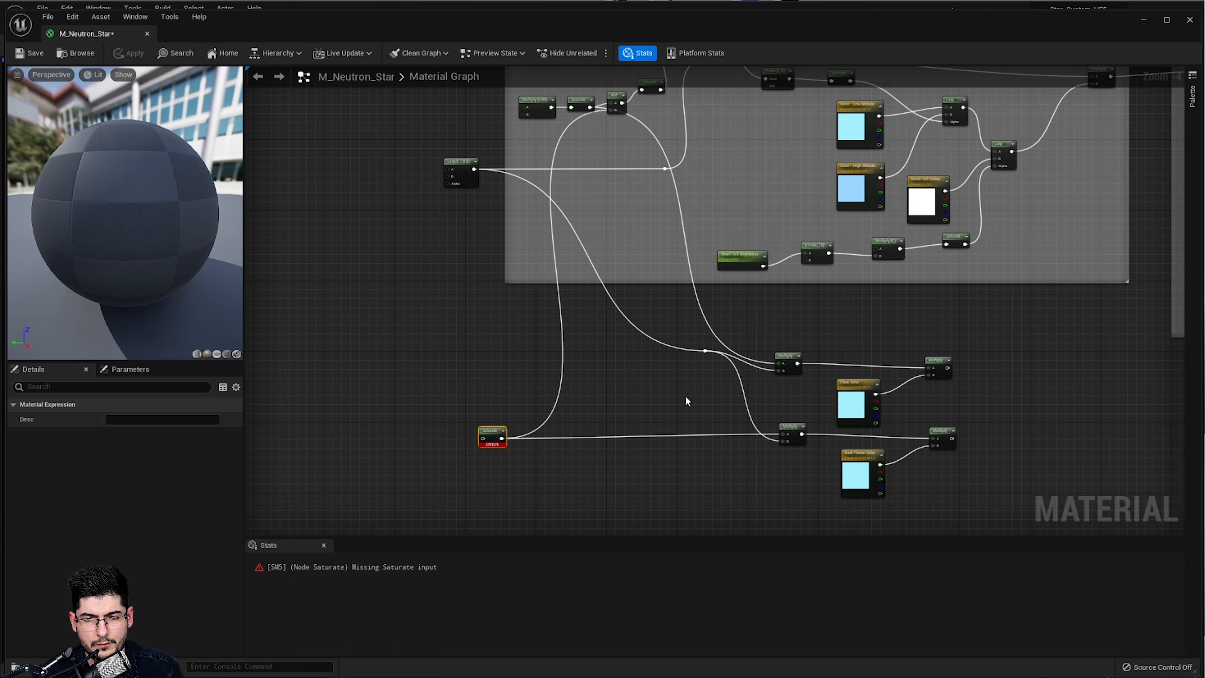
Duplicate the first Add node of the Atmosphere and Brightness box and place the copy beyond the Flare Color row's final Multiply
scroll(685, 401, "down", 1)
scroll(735, 327, "down", 1)
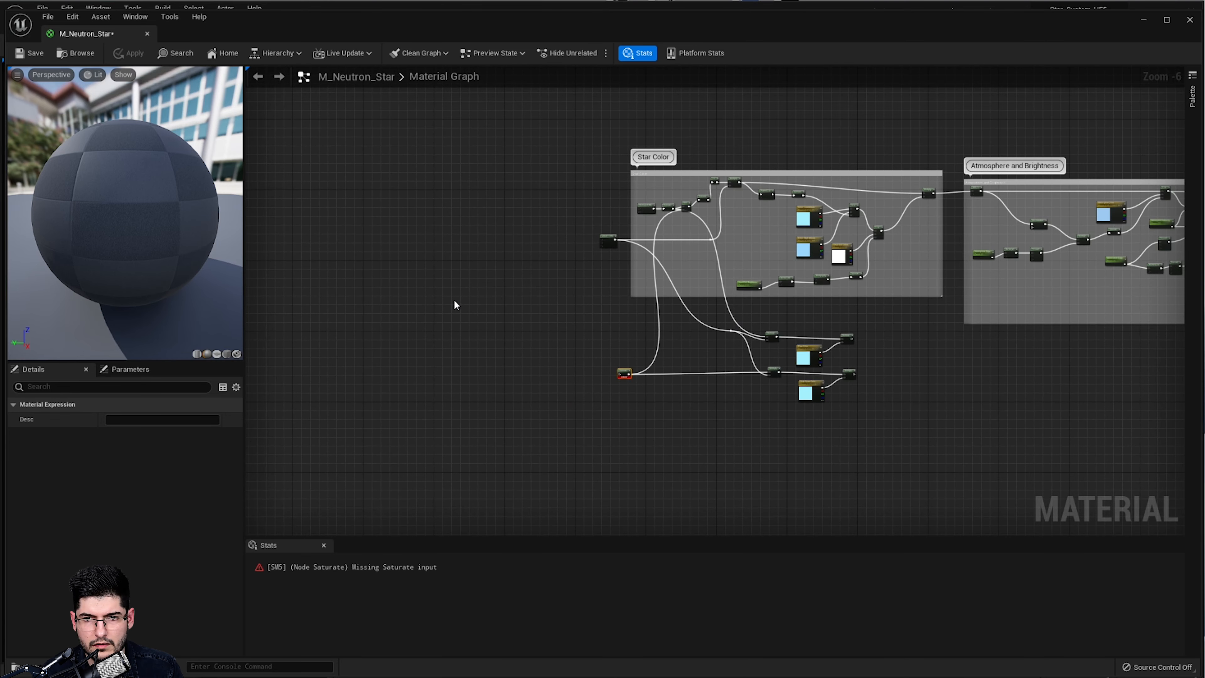
right_click_drag(656, 341, 514, 346)
scroll(550, 342, "up", 4)
right_click_drag(881, 382, 590, 314)
scroll(590, 316, "down", 1)
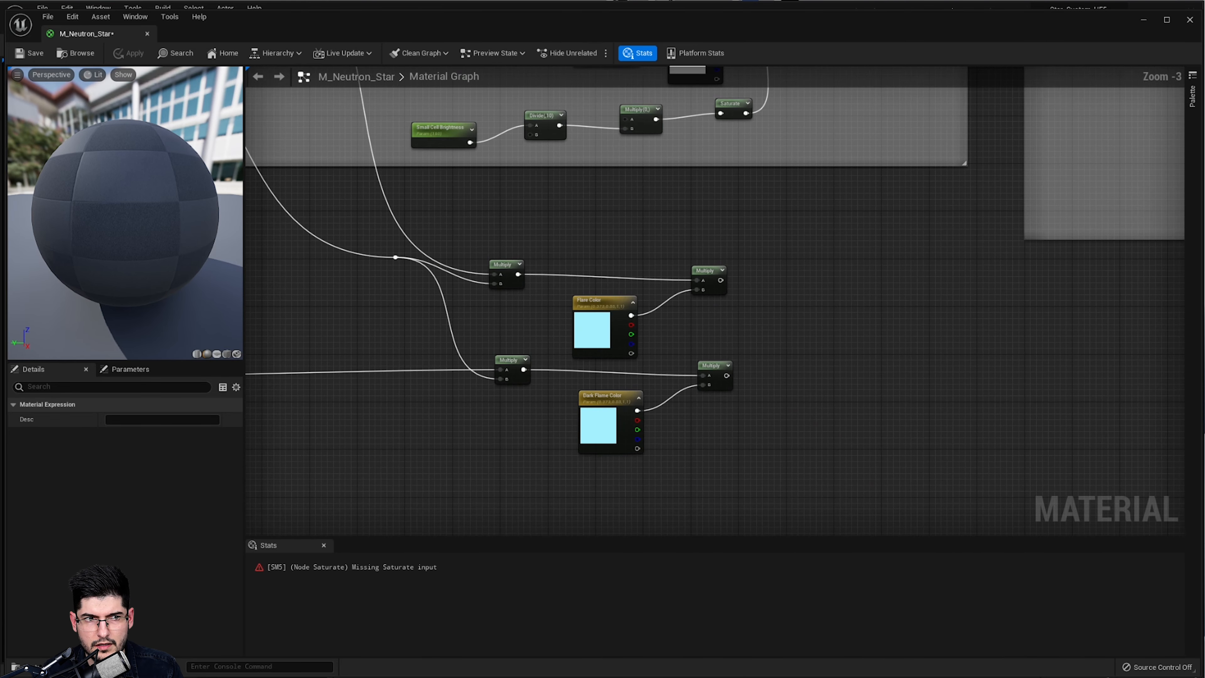
right_click_drag(696, 245, 580, 406)
scroll(919, 272, "down", 2)
scroll(837, 215, "up", 2)
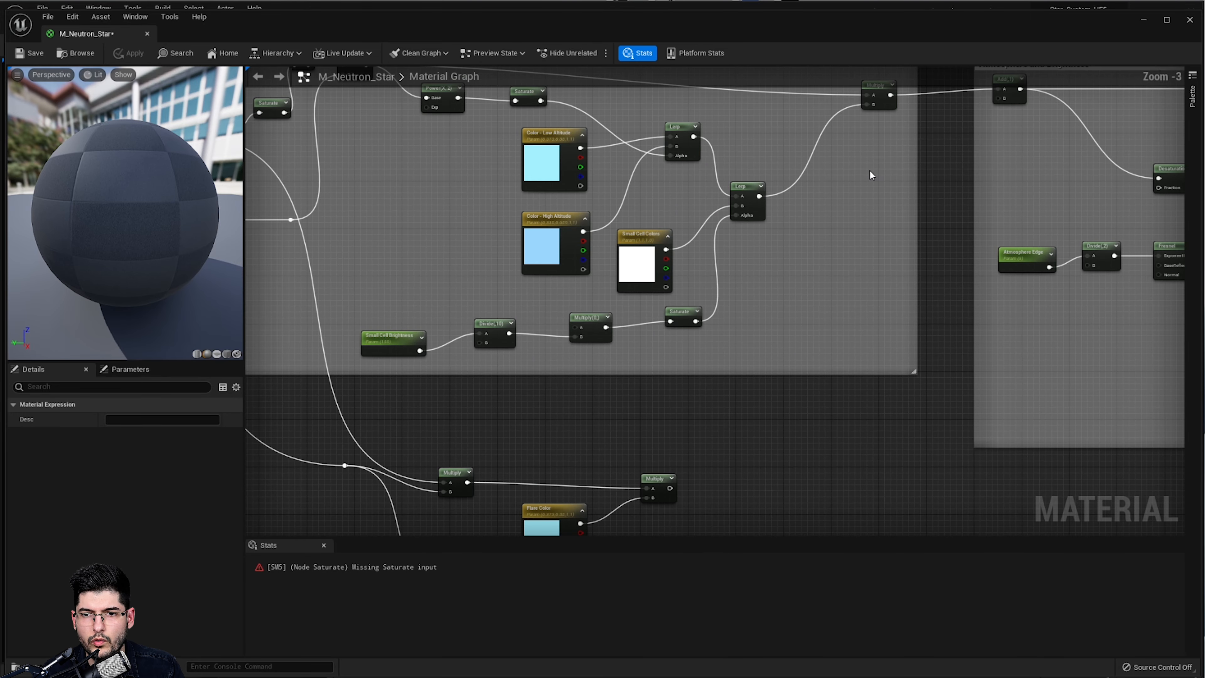
right_click_drag(932, 145, 907, 230)
left_click(984, 179)
key("ctrl+d")
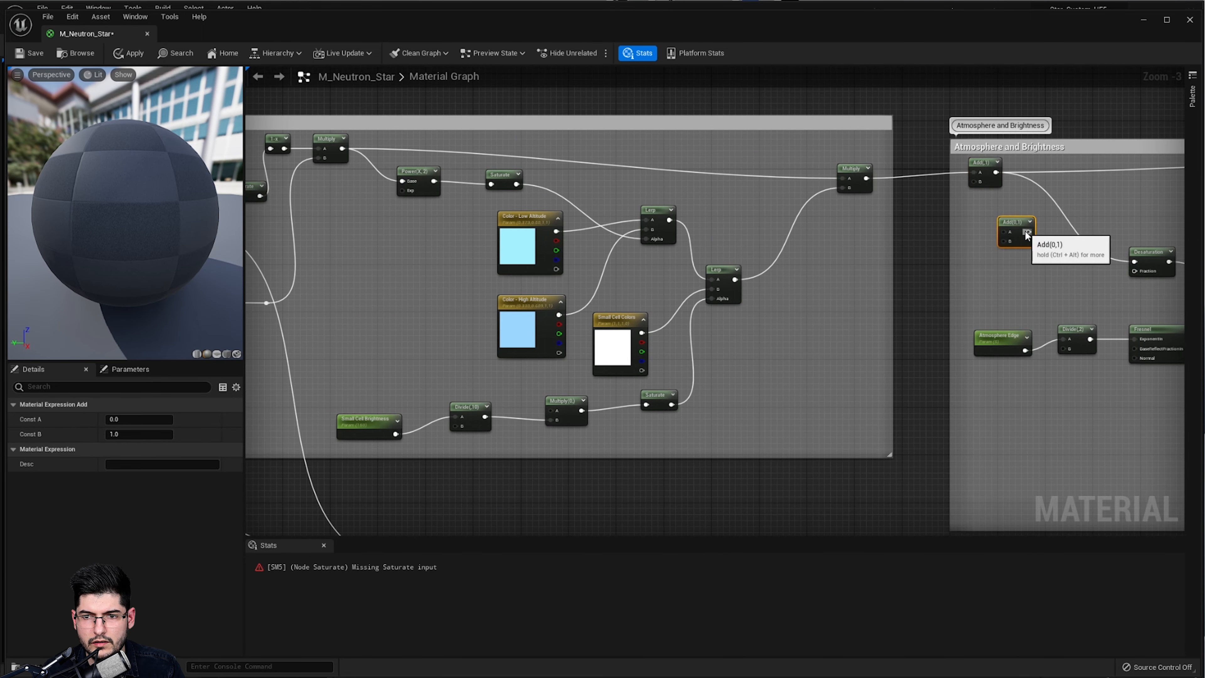
left_click_drag(1019, 237, 742, 511)
right_click_drag(782, 422, 836, 229)
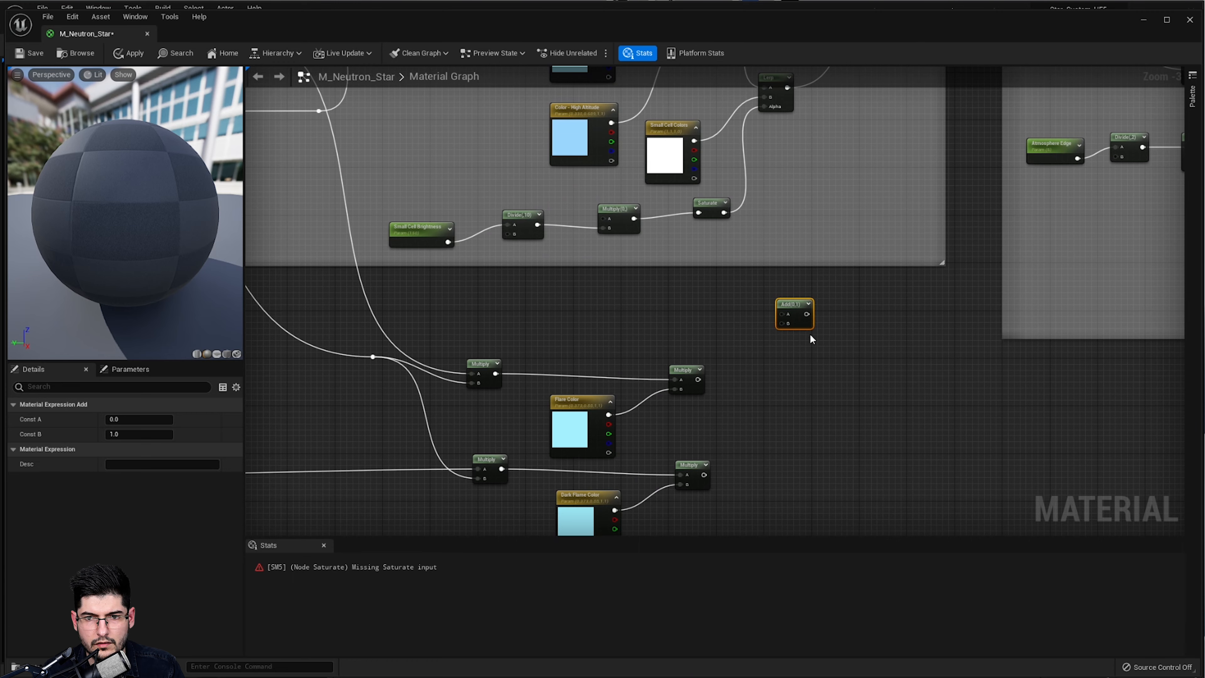
Place the new Add node beyond the two color rows and connect the Flare Color and Dark Flame Color final Multiplies to its inputs A and B
left_click_drag(801, 317, 807, 429)
right_click_drag(724, 416, 732, 331)
scroll(731, 330, "up", 2)
left_click(725, 300)
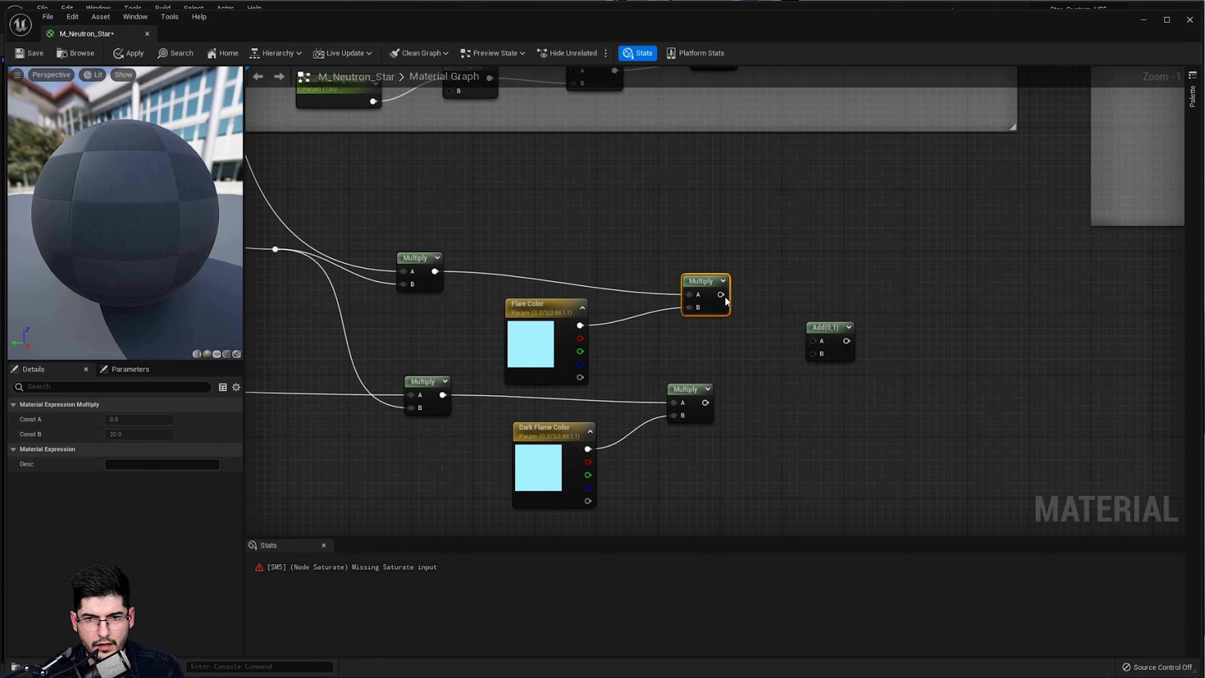
left_click_drag(725, 300, 812, 340)
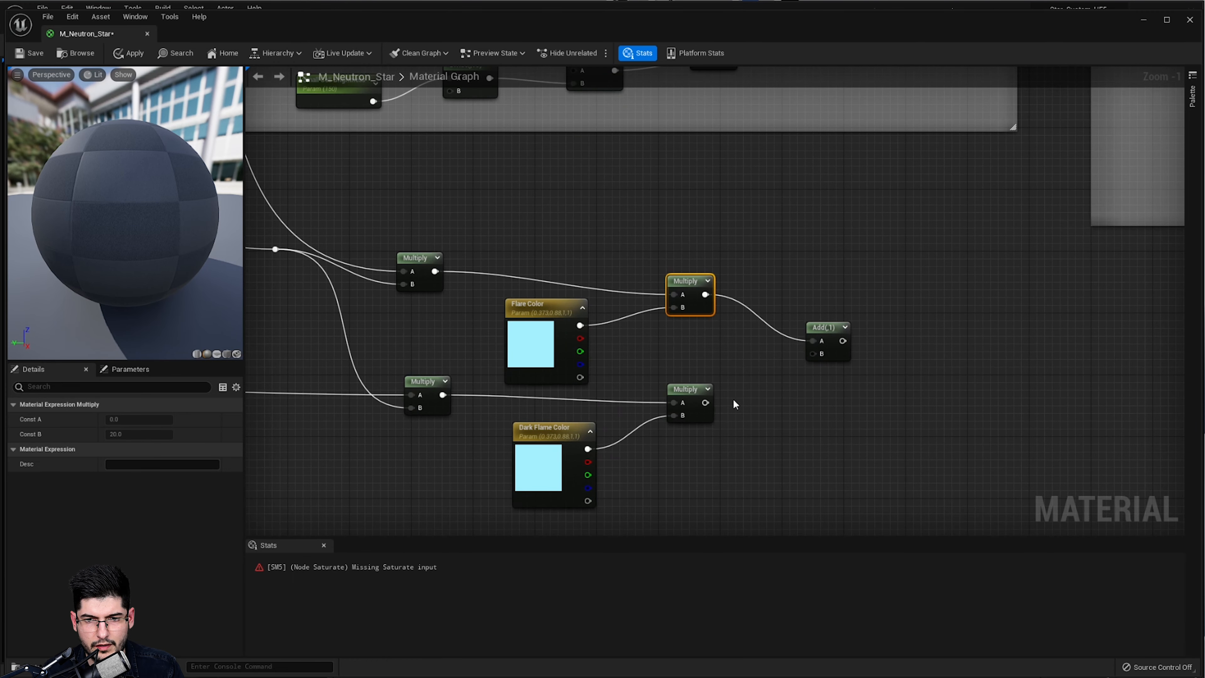
left_click_drag(705, 402, 811, 353)
Connect the new Add's output to input B of the first Add node in the Atmosphere and Brightness box
right_click_drag(900, 327, 807, 411)
scroll(776, 404, "down", 1)
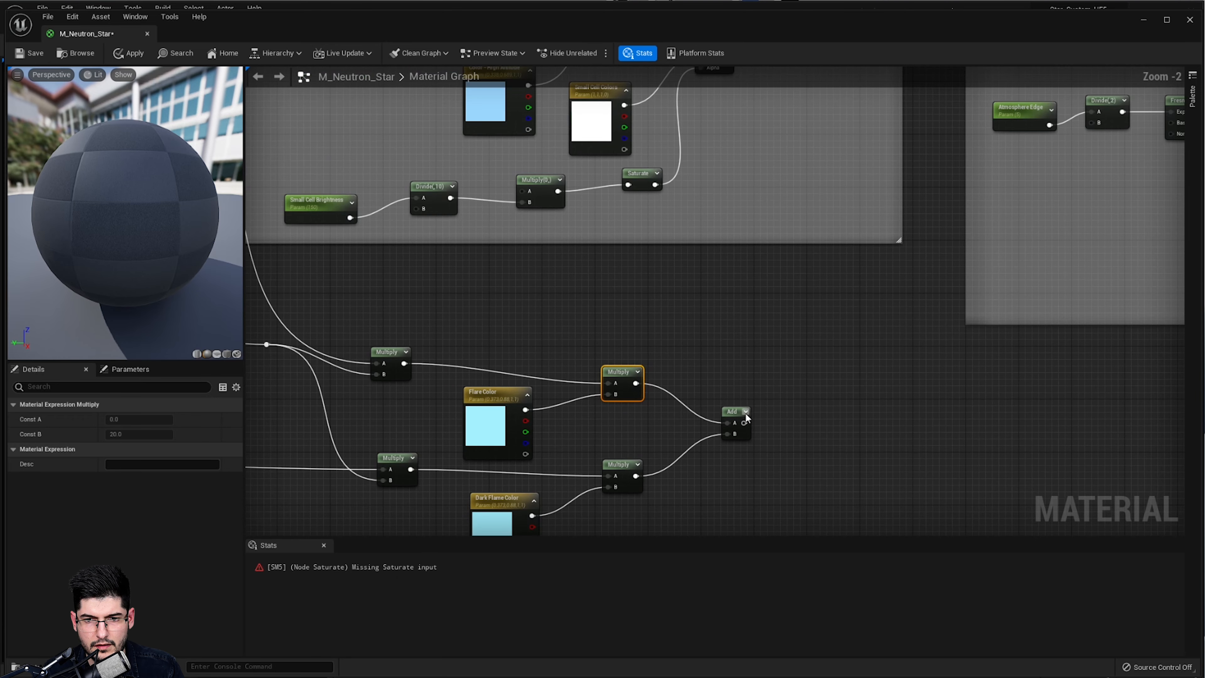
left_click_drag(744, 423, 999, 338)
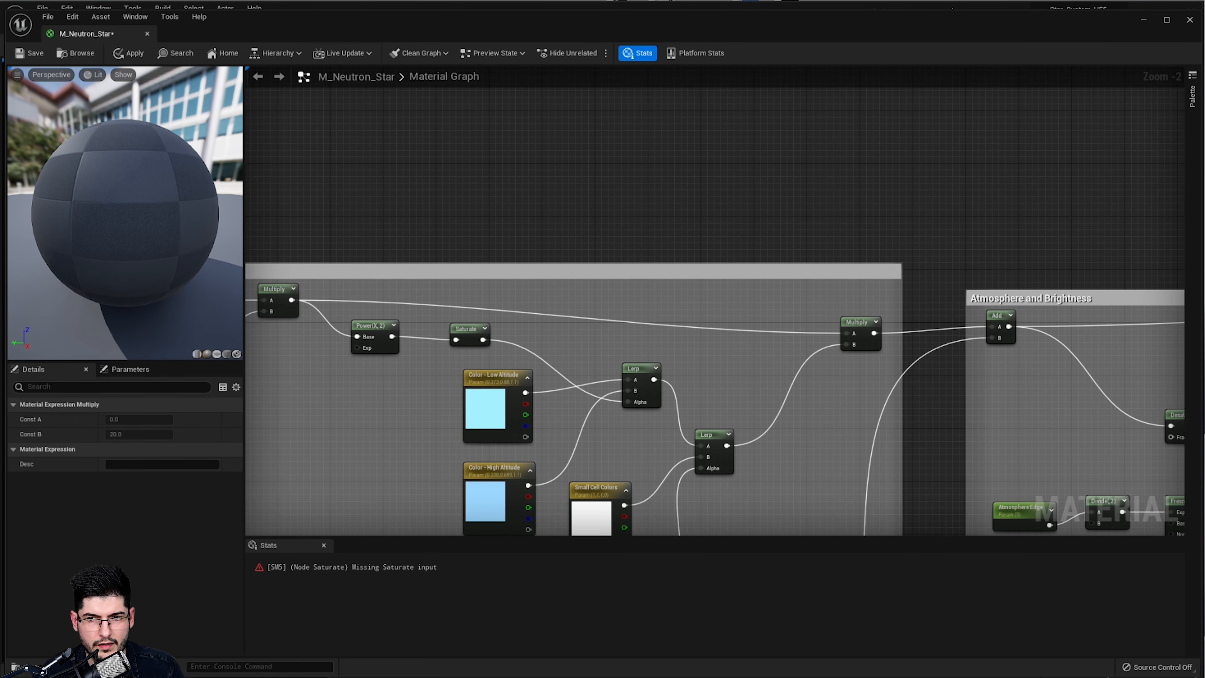
scroll(681, 292, "down", 2)
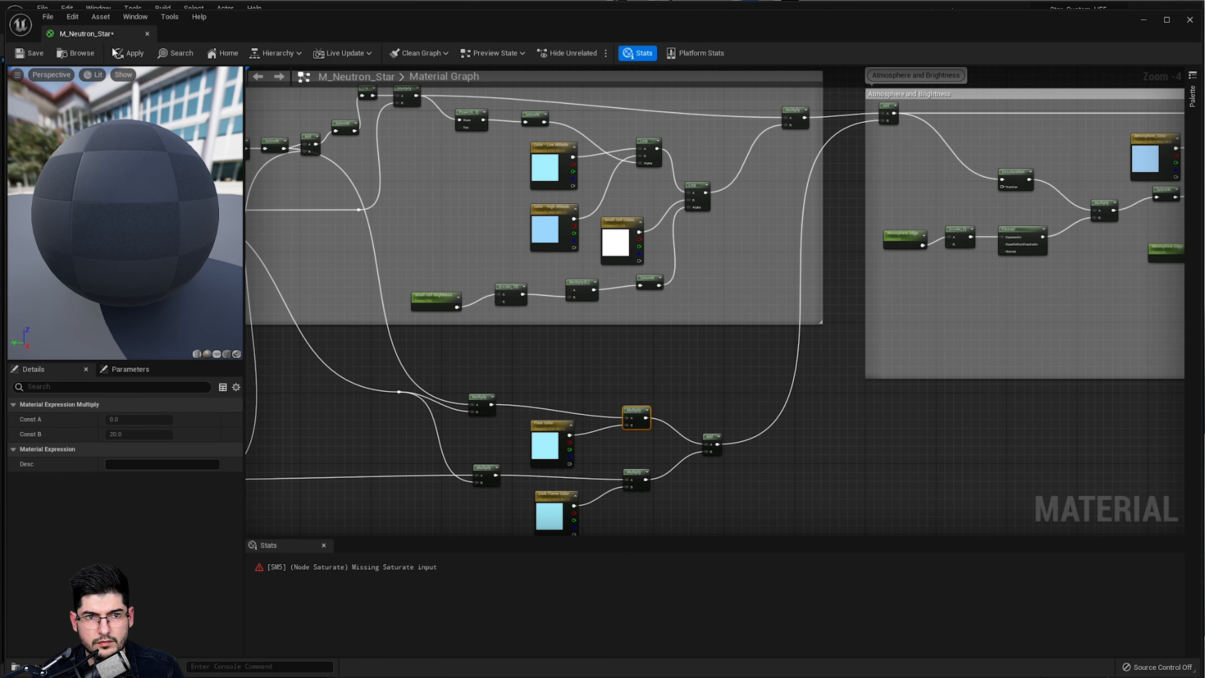
Apply the material changes and save M_Neutron_Star
left_click(129, 53)
left_click(916, 396)
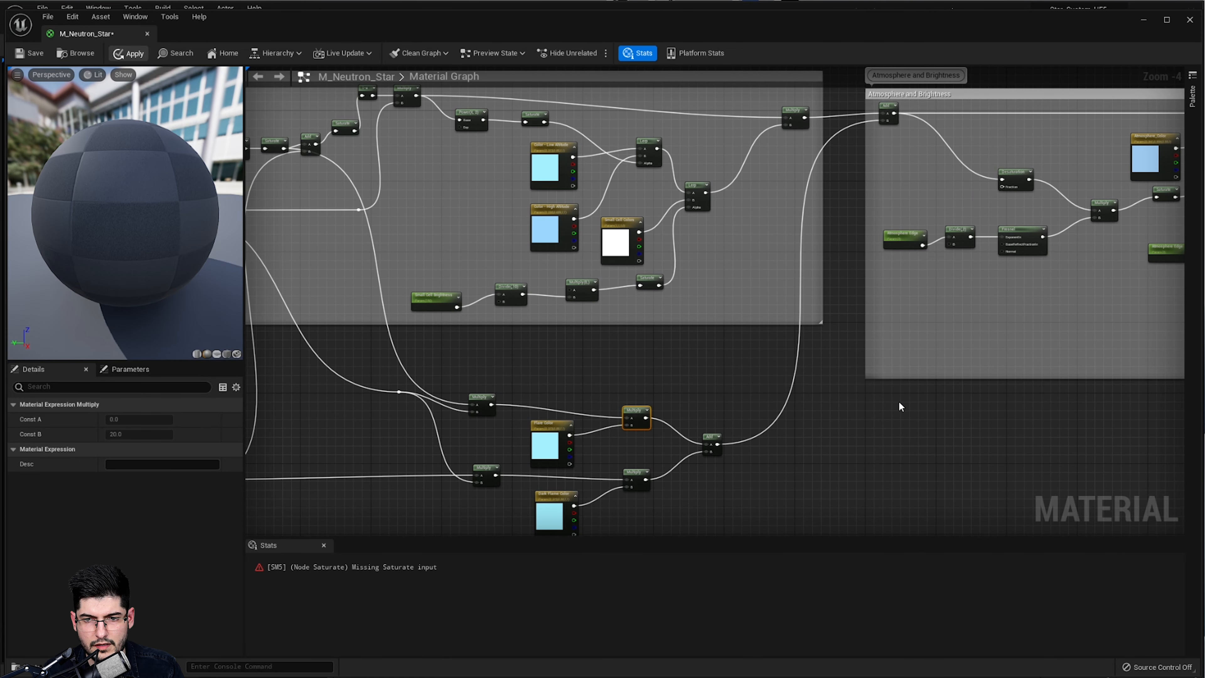
key("ctrl+s")
Group the Flare Color and Dark Flame Color rows, their Add and the Saturate in a comment box titled "Flare Color"
right_click_drag(793, 384, 857, 377)
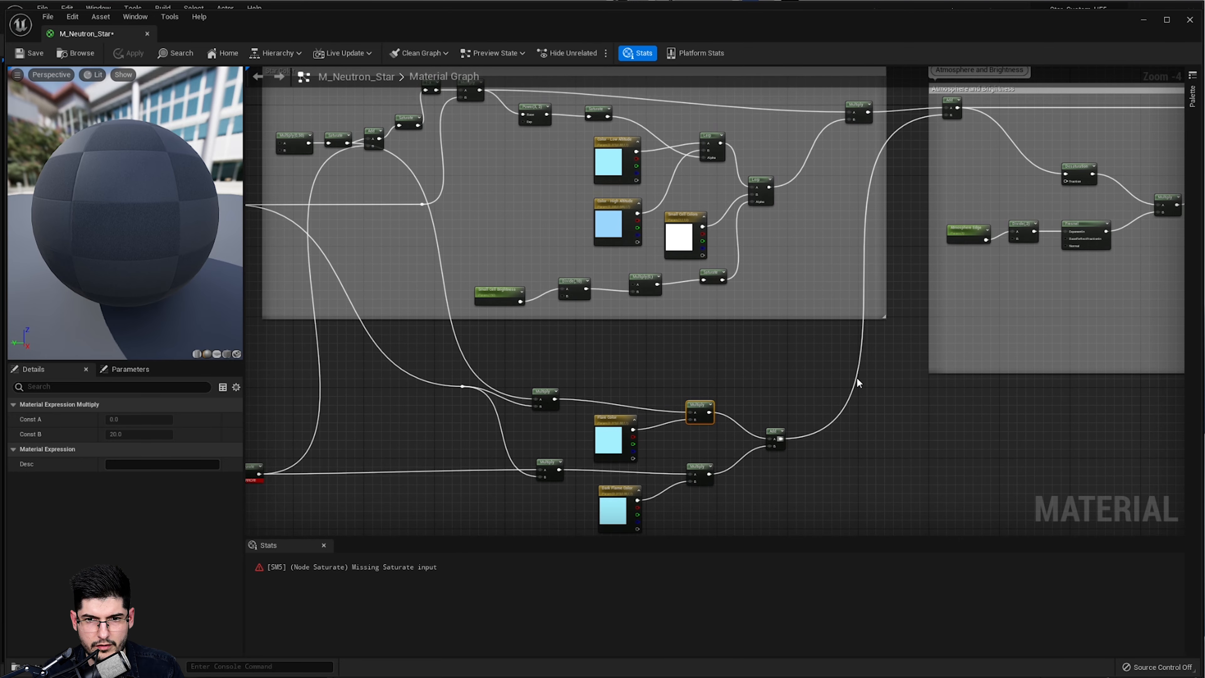
right_click_drag(377, 445, 701, 348)
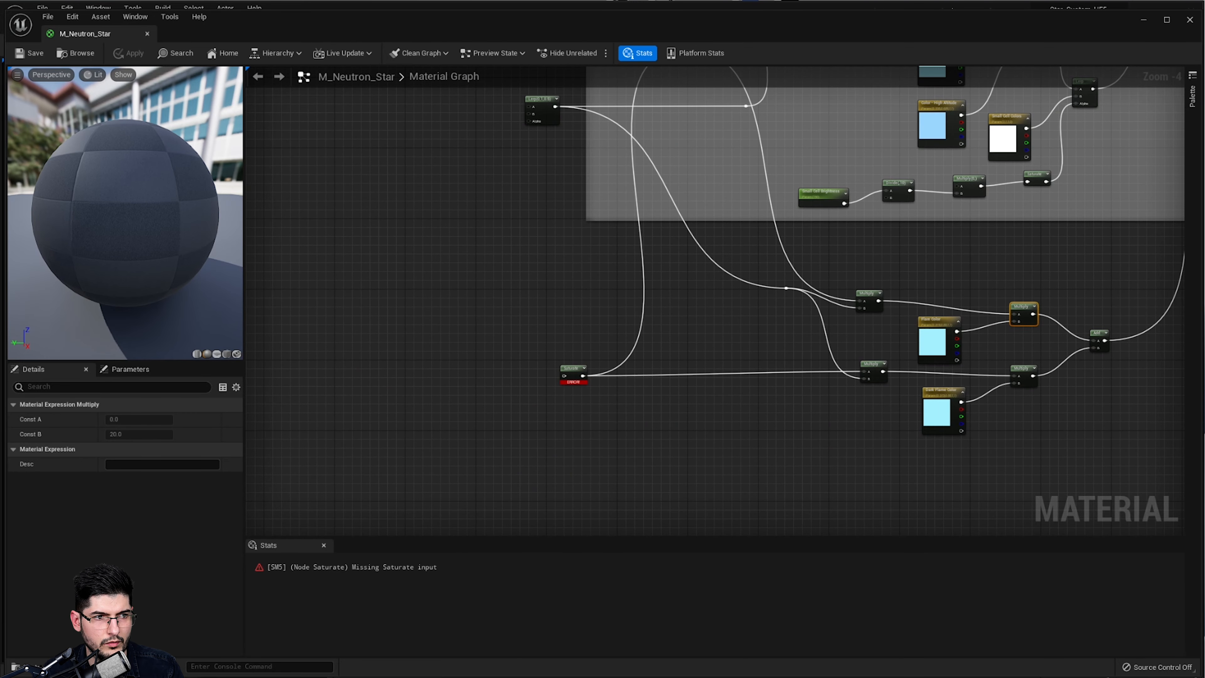
scroll(643, 336, "up", 2)
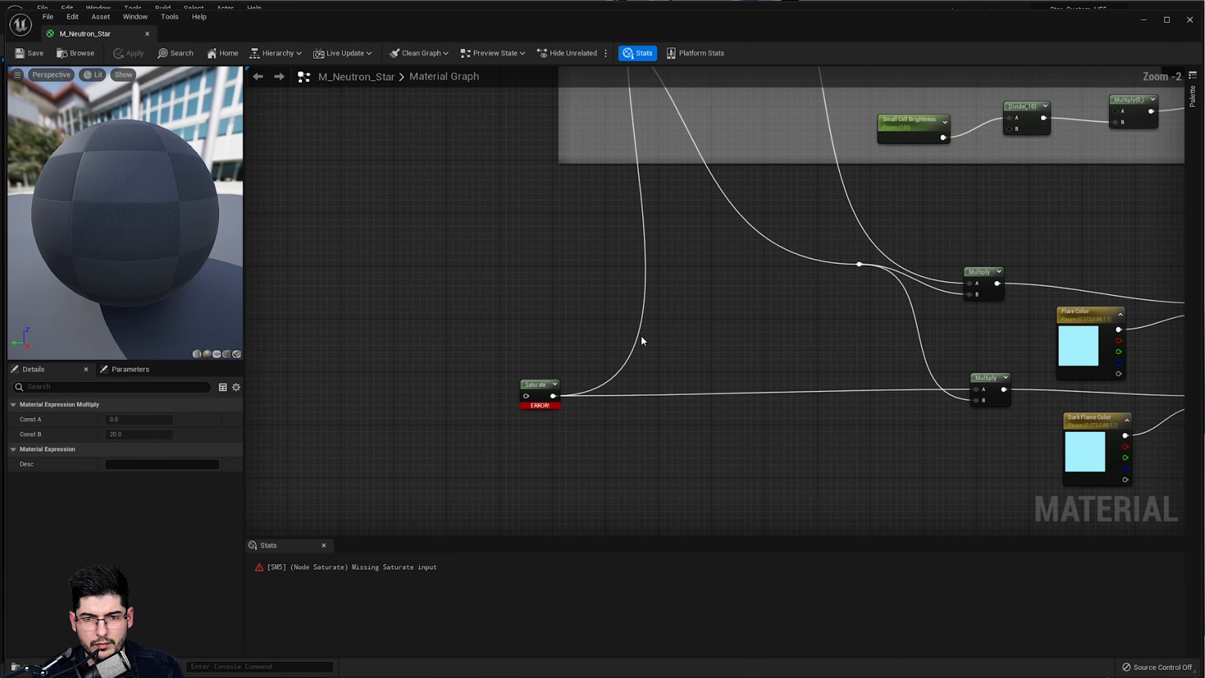
scroll(632, 320, "down", 2)
right_click_drag(614, 162, 666, 361)
scroll(666, 360, "down", 2)
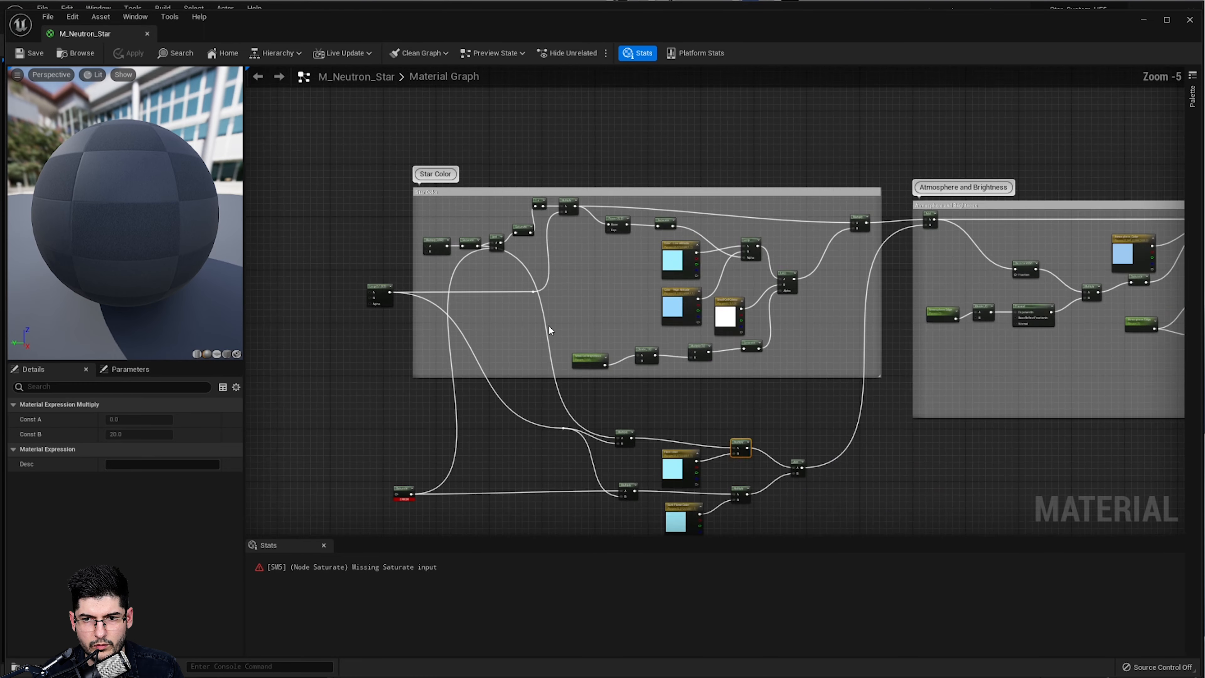
right_click_drag(755, 395, 791, 346)
left_click_drag(654, 448, 472, 494)
left_click_drag(479, 399, 518, 403)
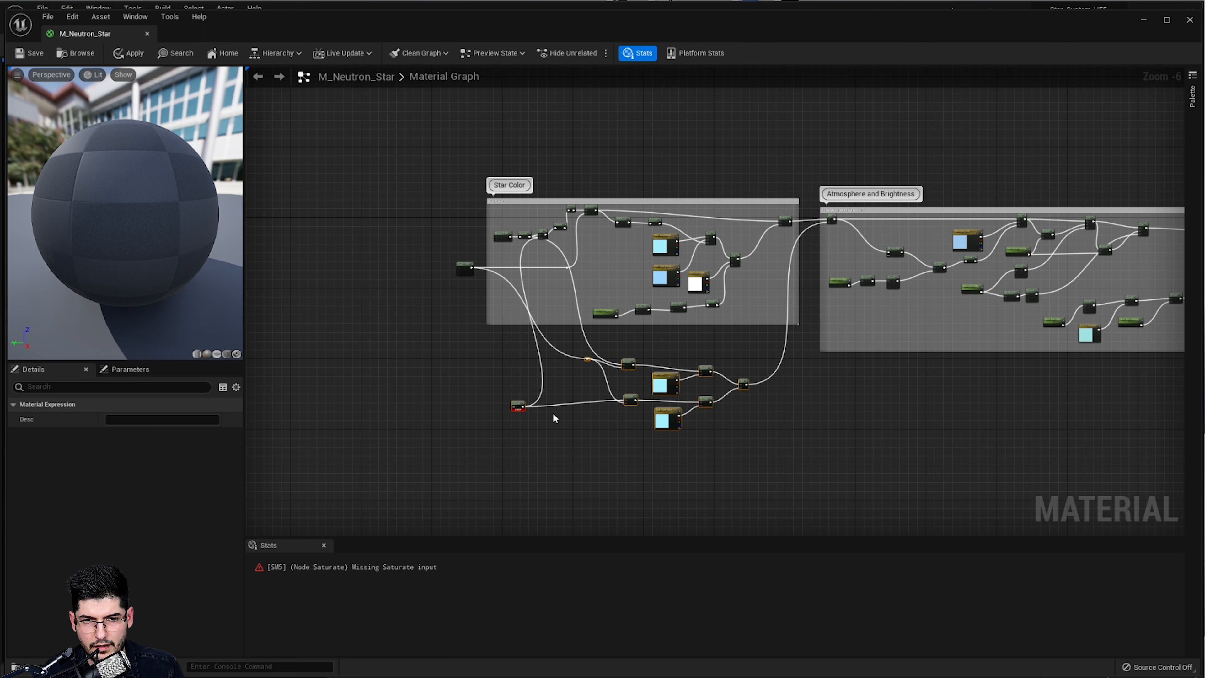
key("c")
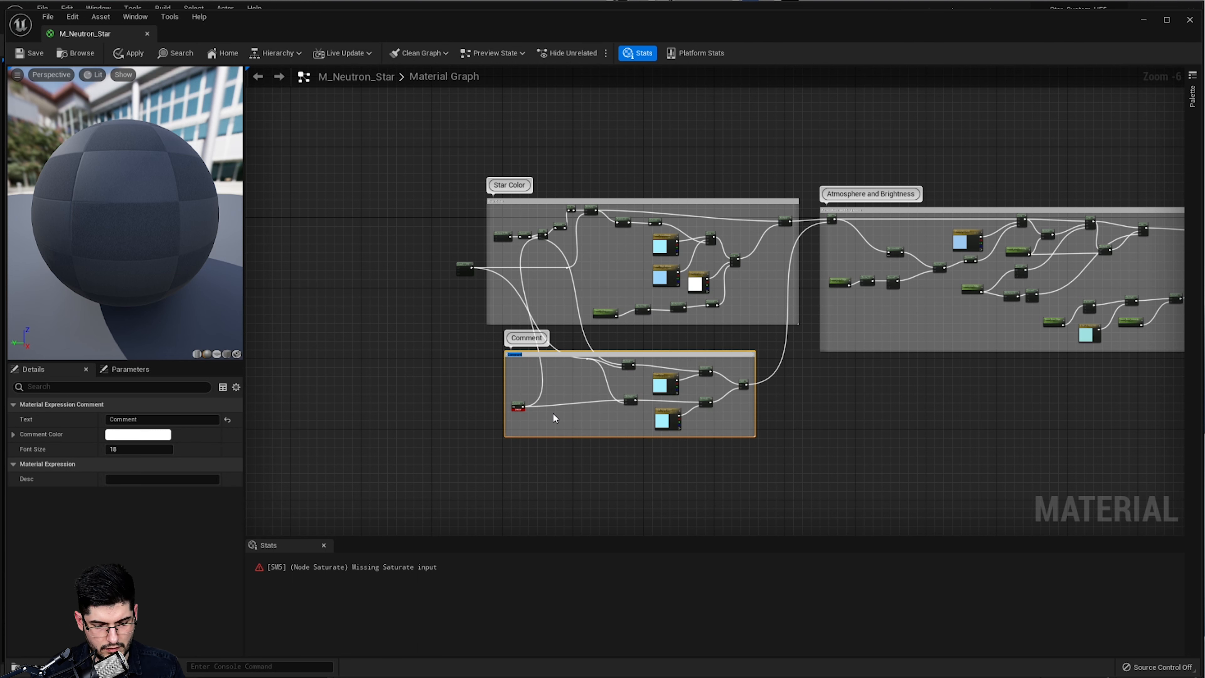
type("Mlare Color")
key("Return")
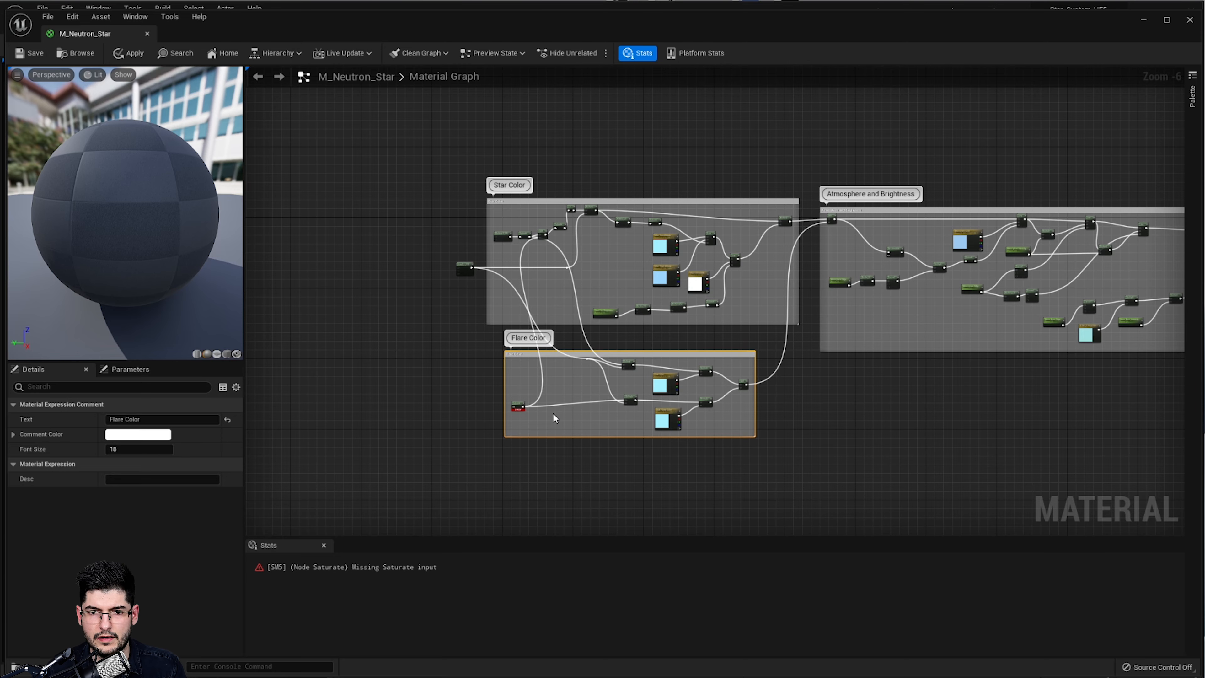
Review the overall graph layout across the Star Color, Flare Color and Atmosphere and Brightness boxes
scroll(620, 409, "up", 6)
scroll(620, 409, "down", 6)
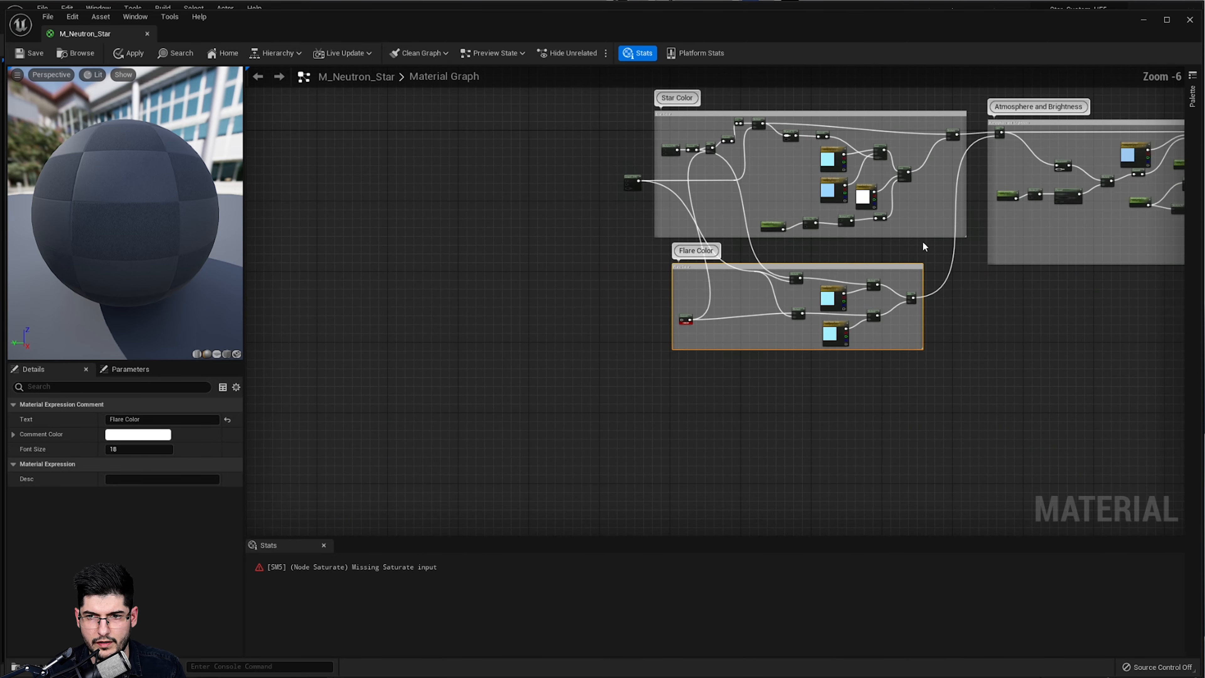
right_click_drag(1051, 203, 860, 272)
right_click_drag(963, 274, 739, 265)
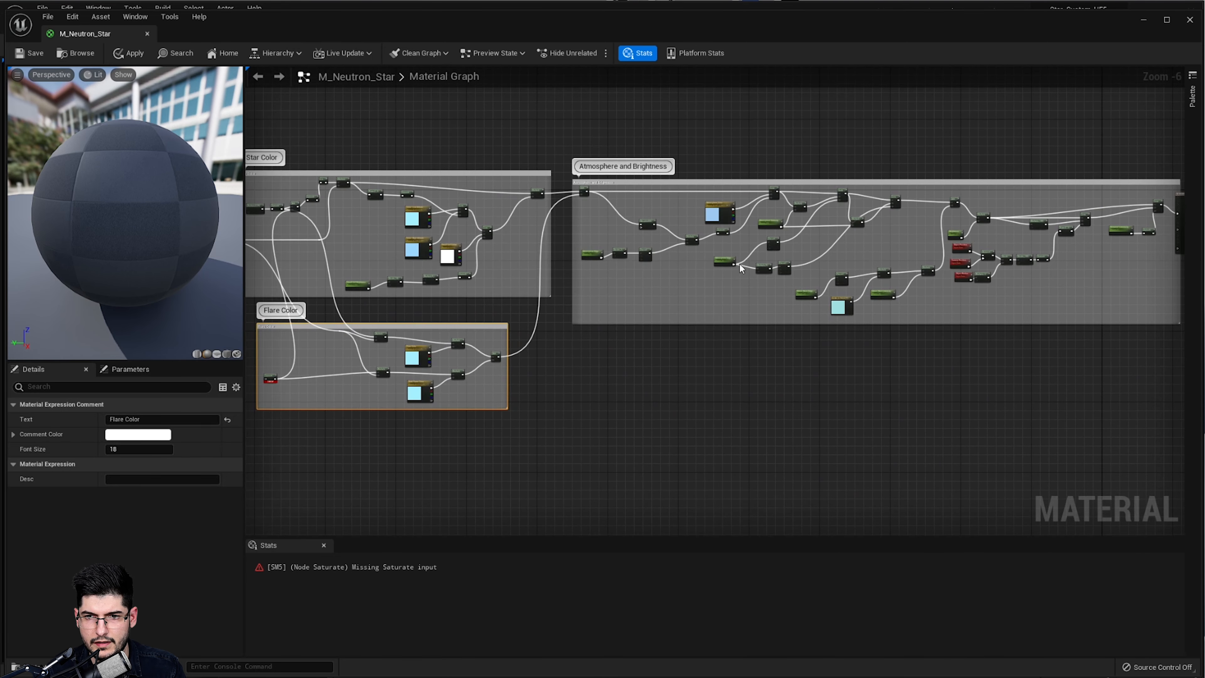
scroll(1037, 218, "down", 2)
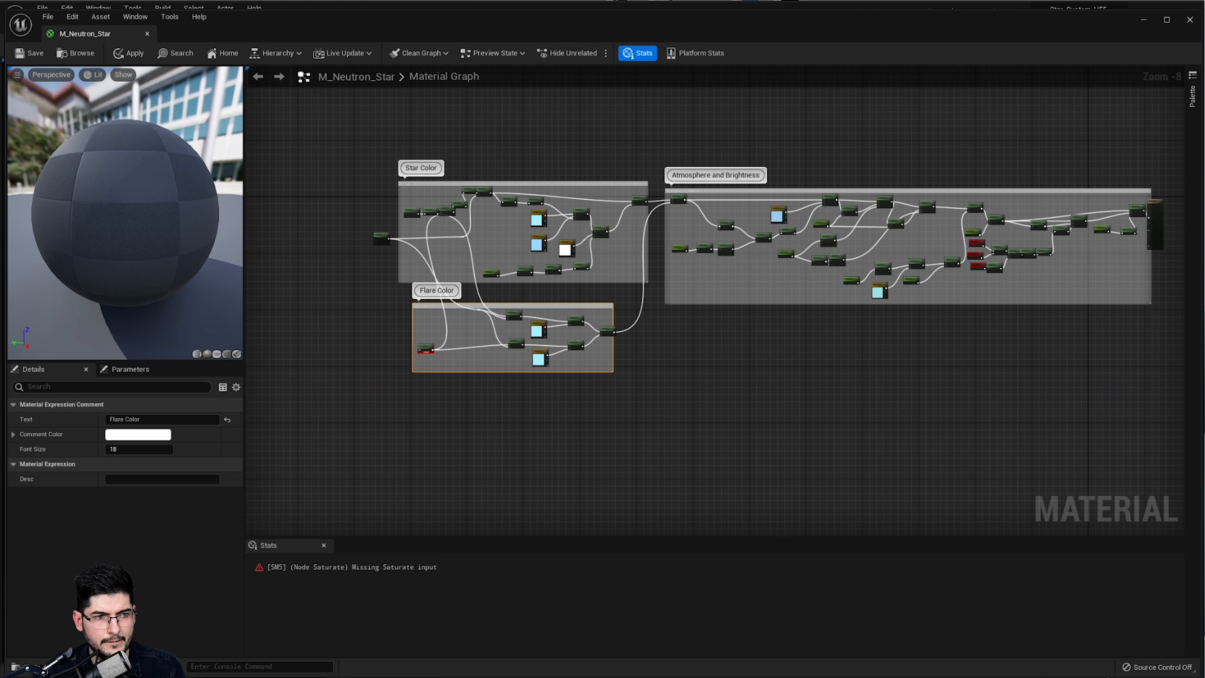
left_click(729, 372)
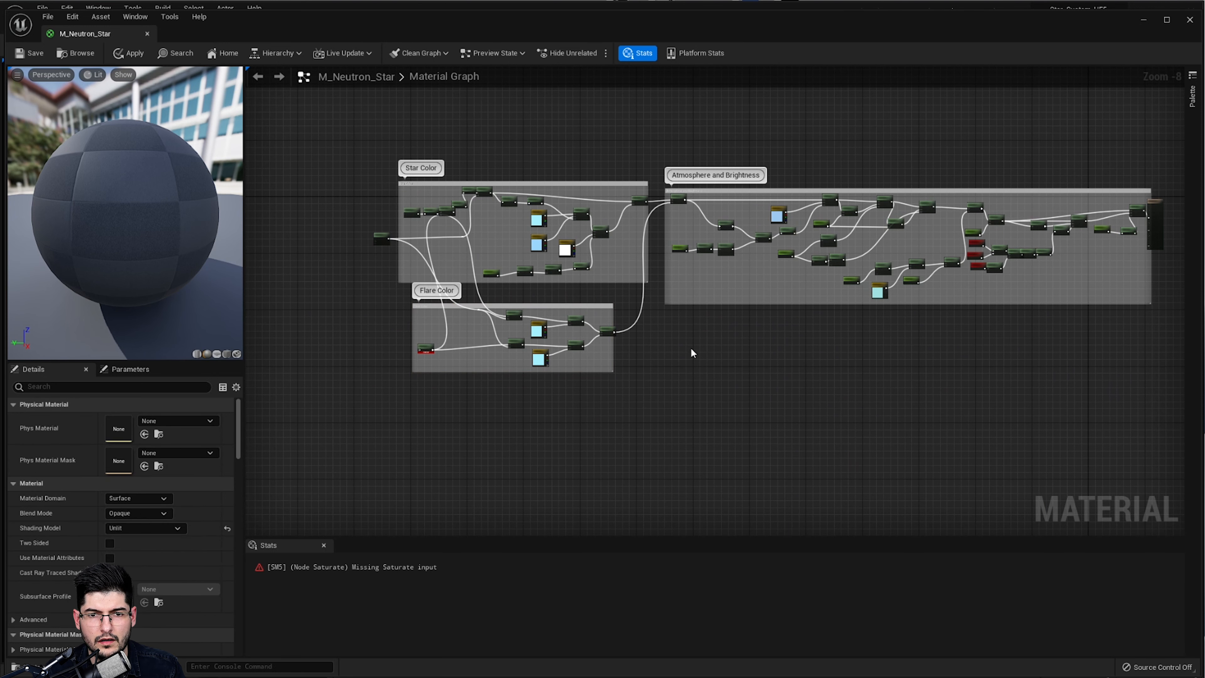
right_click_drag(692, 347, 864, 355)
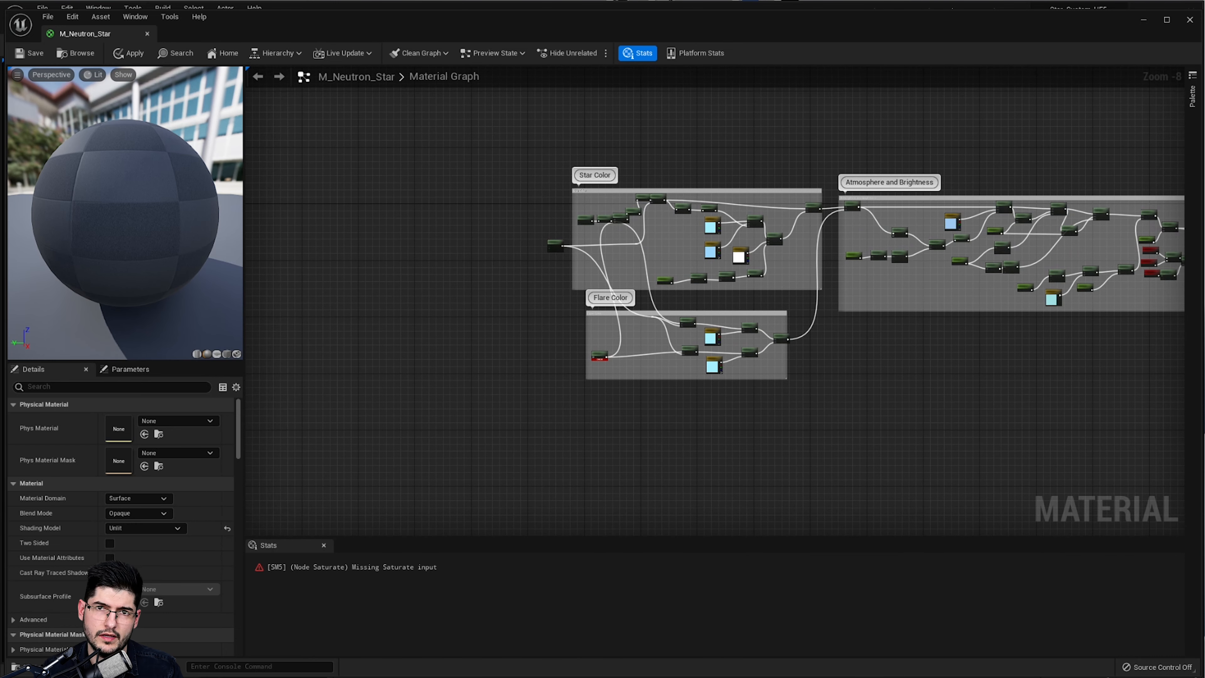
Inspect the Dark Flame Color and Flare Color parameters and the connections feeding their rows in the Flare Color box
scroll(703, 350, "up", 6)
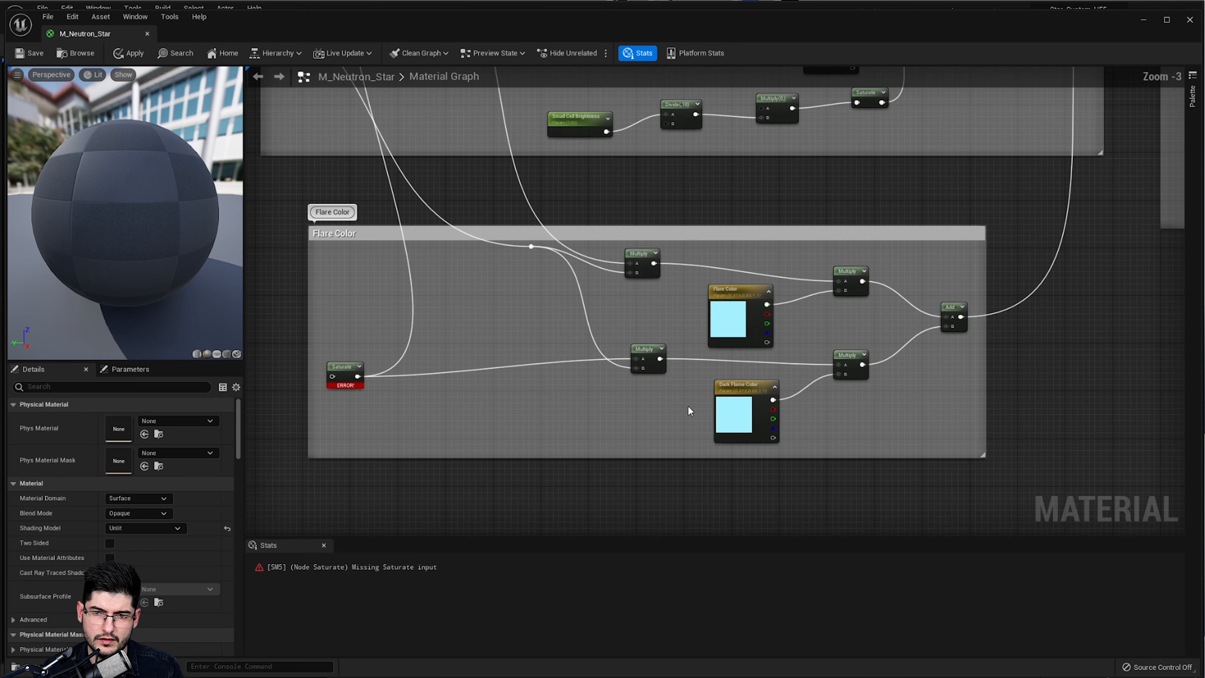
left_click(734, 399)
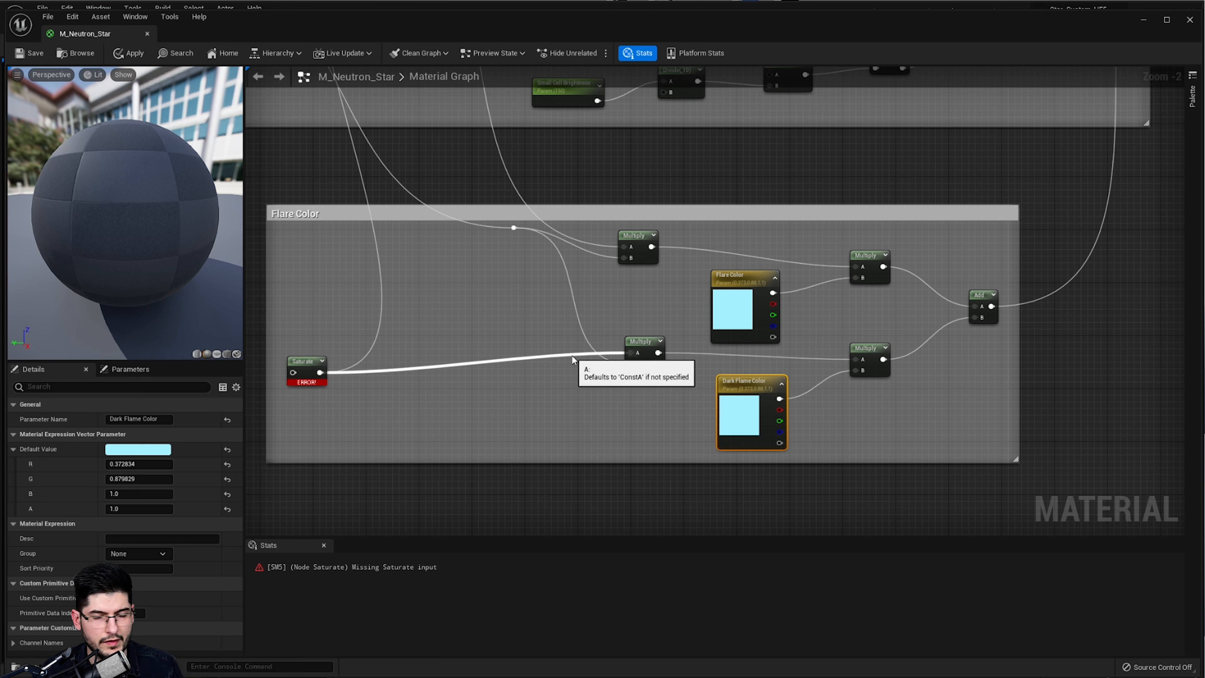
left_click(726, 306)
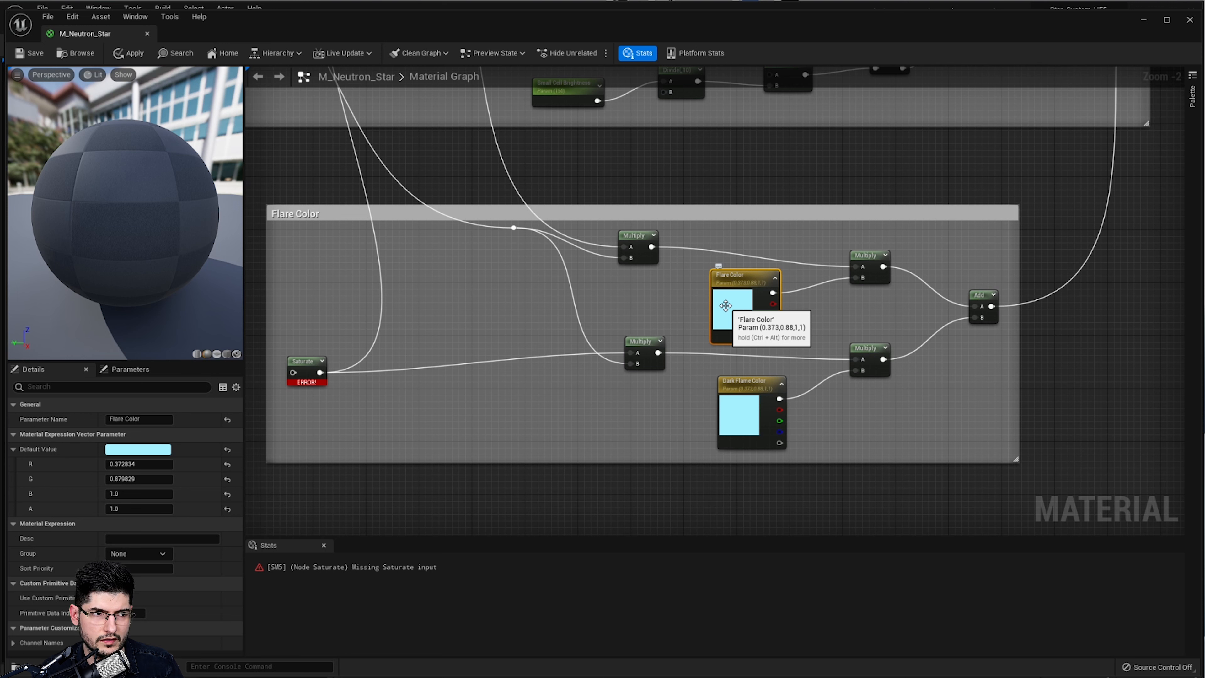
scroll(725, 306, "down", 2)
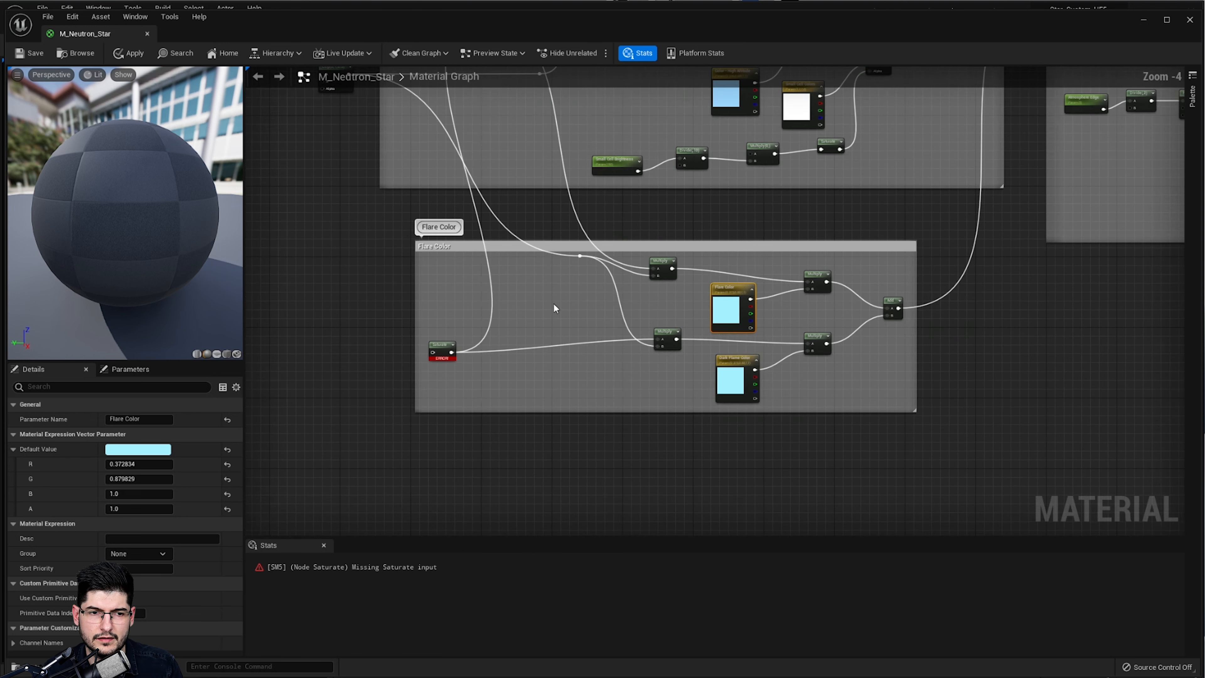
right_click_drag(471, 273, 684, 348)
scroll(603, 295, "down", 1)
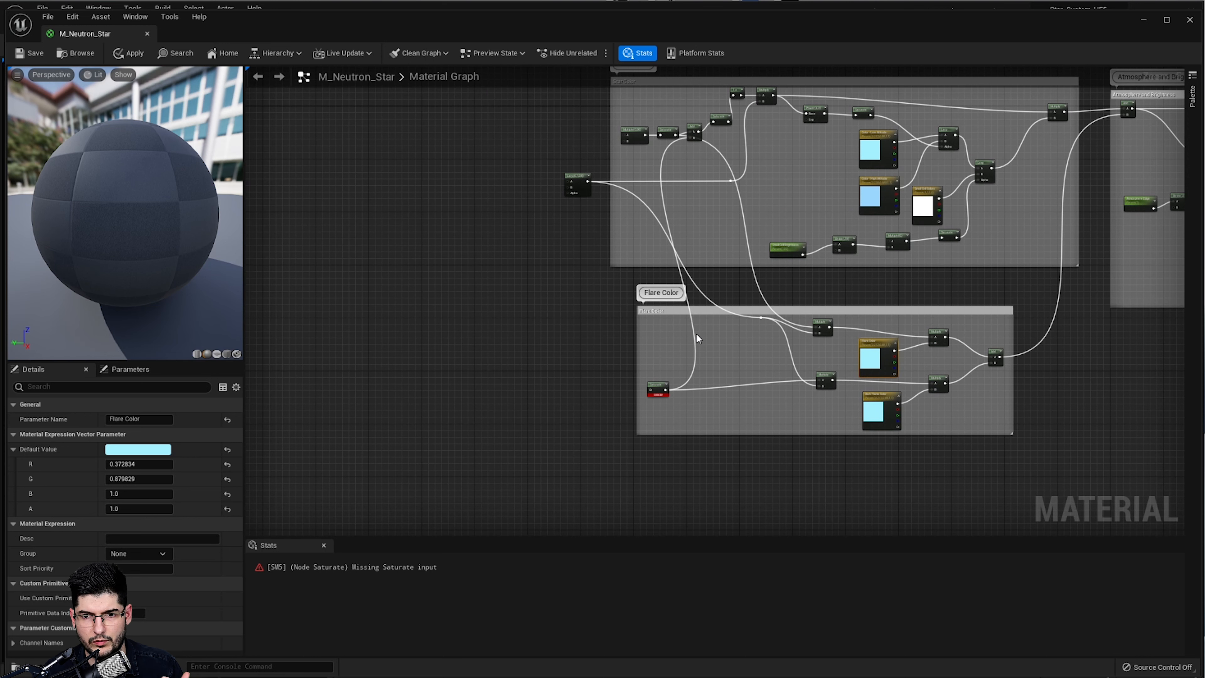
scroll(844, 410, "up", 5)
left_click(915, 378)
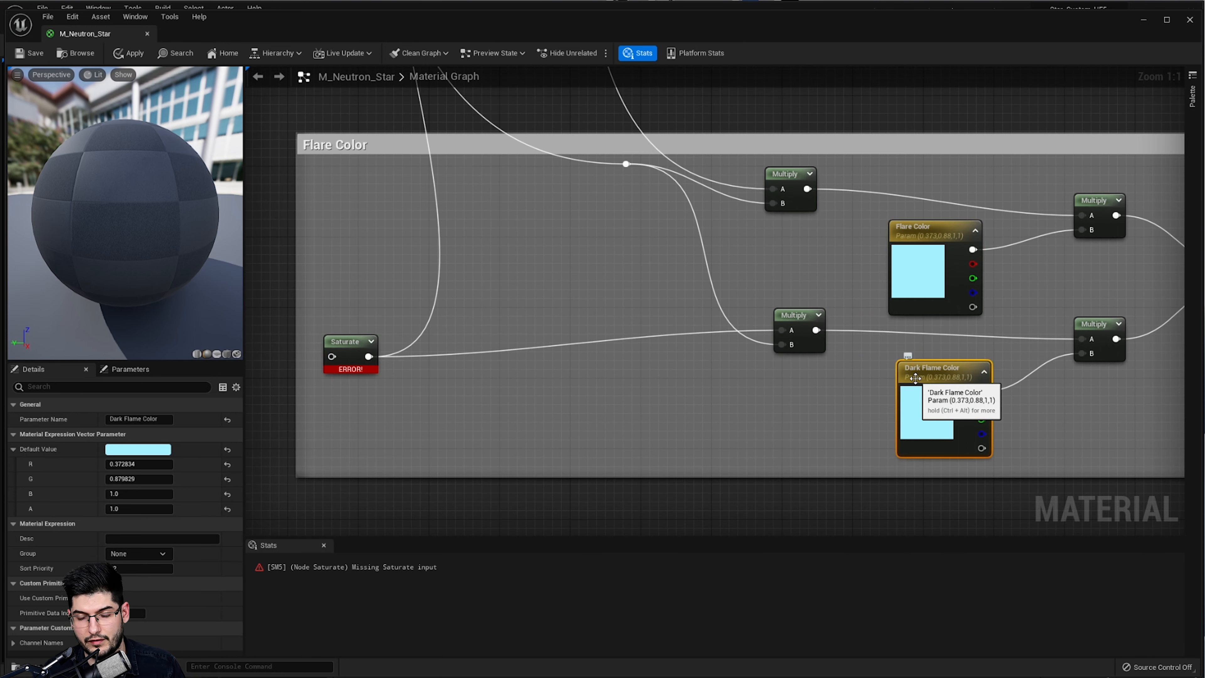
scroll(914, 377, "down", 6)
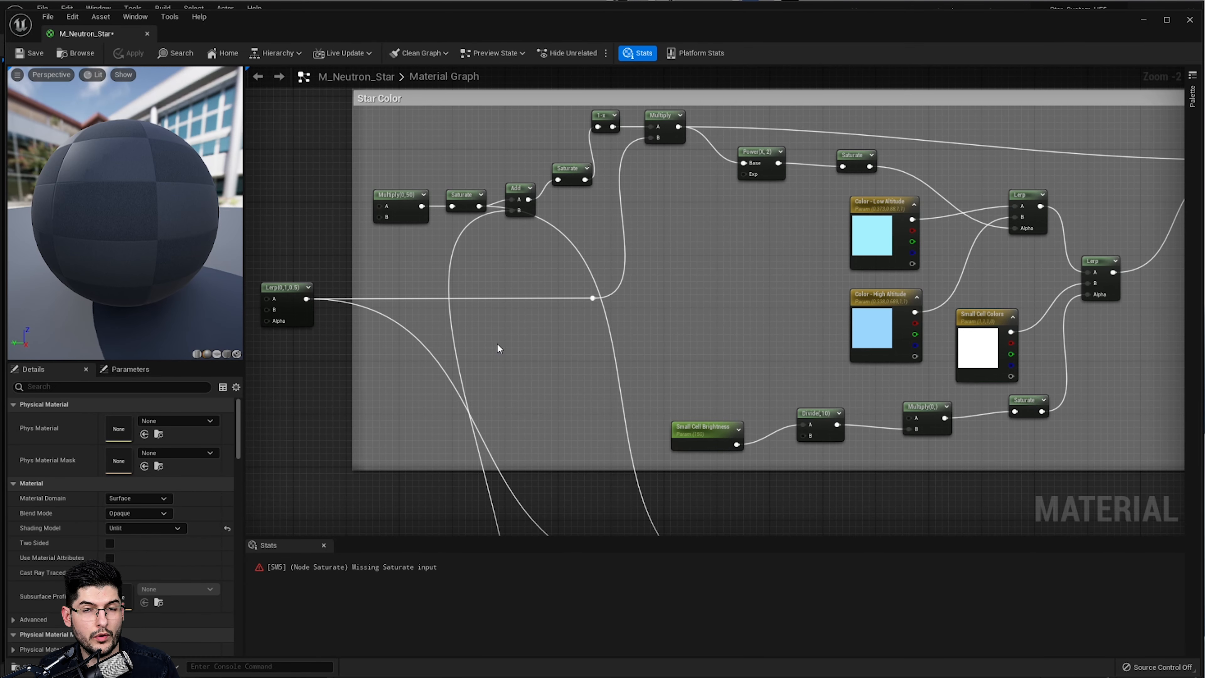
Examine the outer Lerp and the first nodes of the Star Color box for inputs that still need connections
right_click_drag(497, 344, 691, 342)
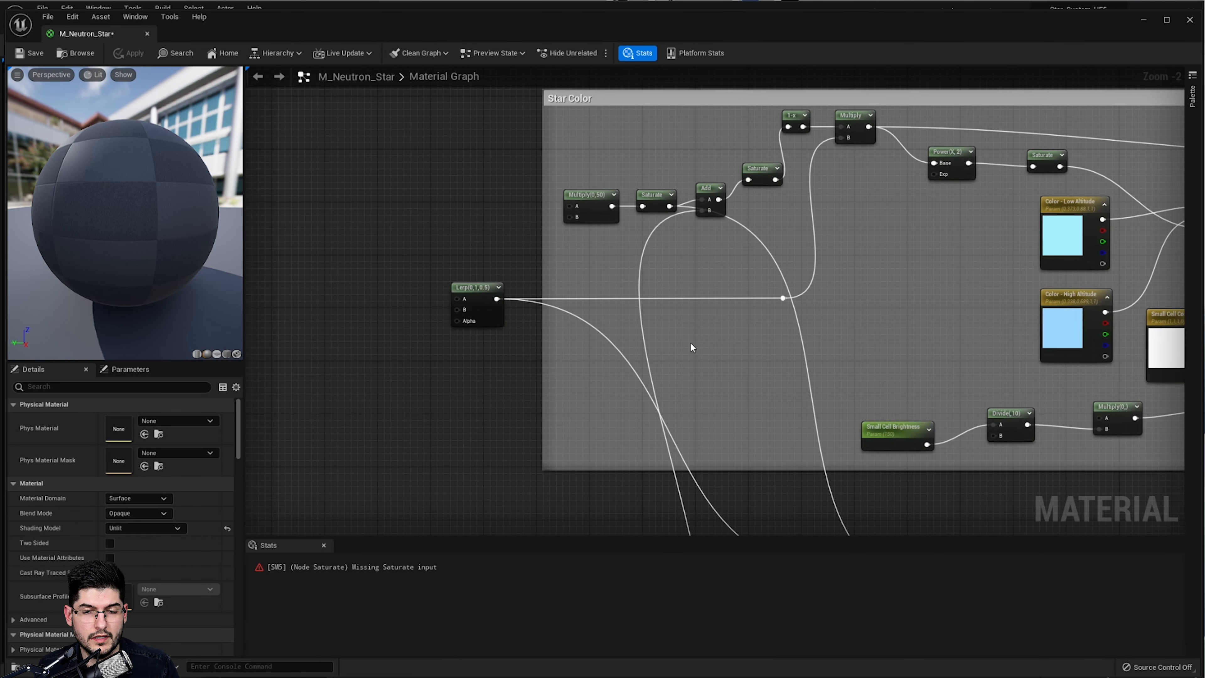
scroll(690, 342, "down", 1)
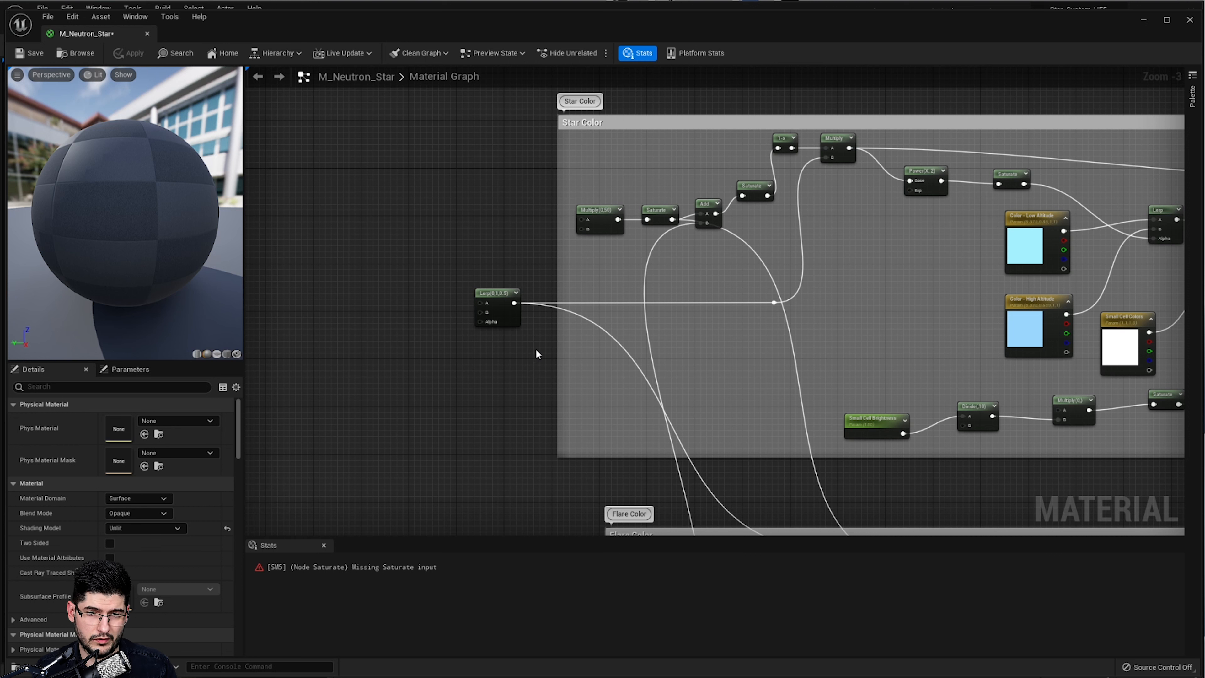
scroll(536, 348, "up", 3)
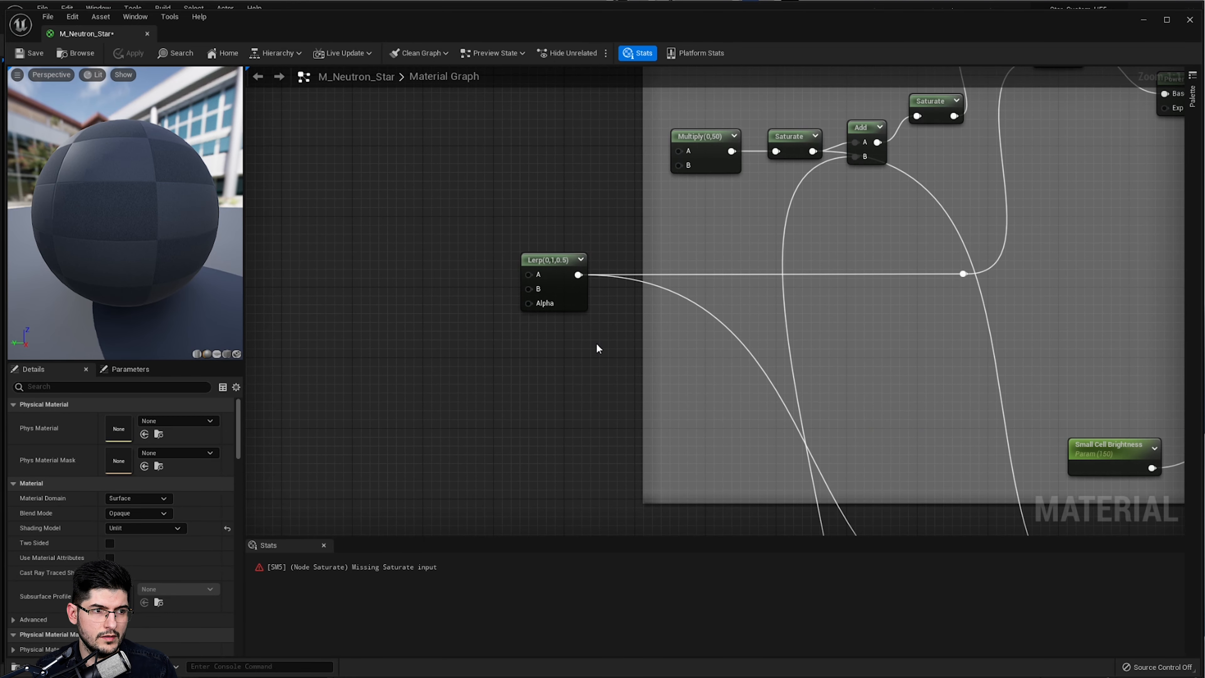
scroll(624, 255, "down", 2)
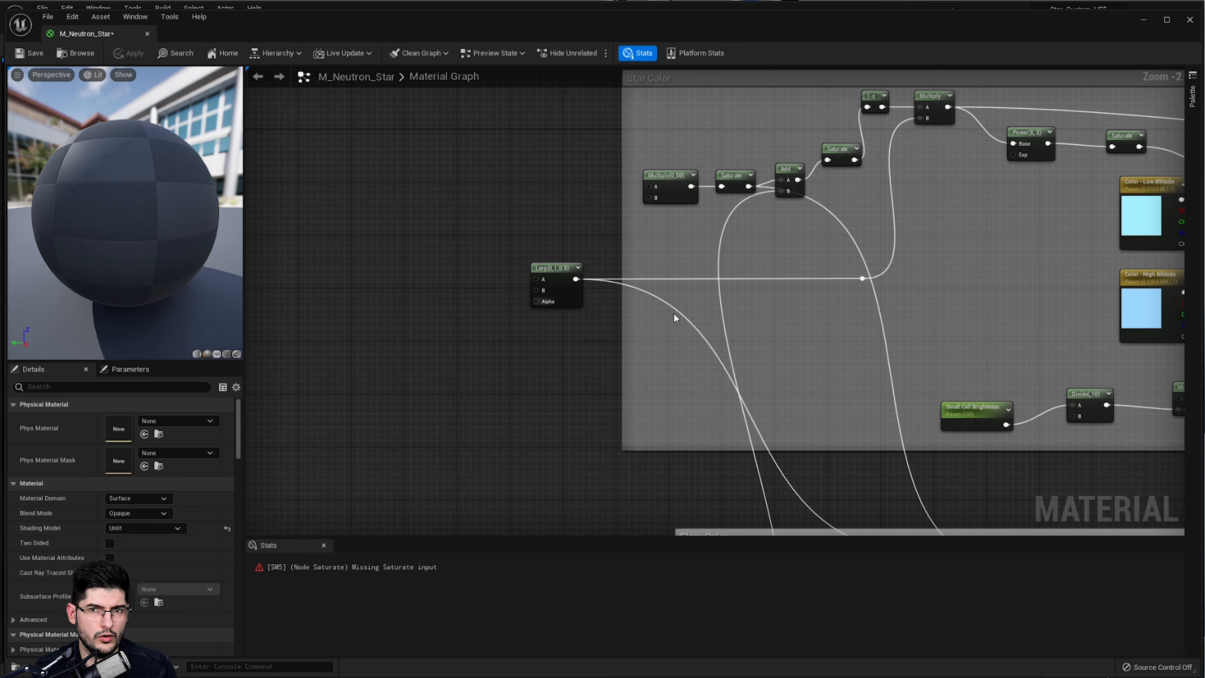
scroll(700, 248, "down", 3)
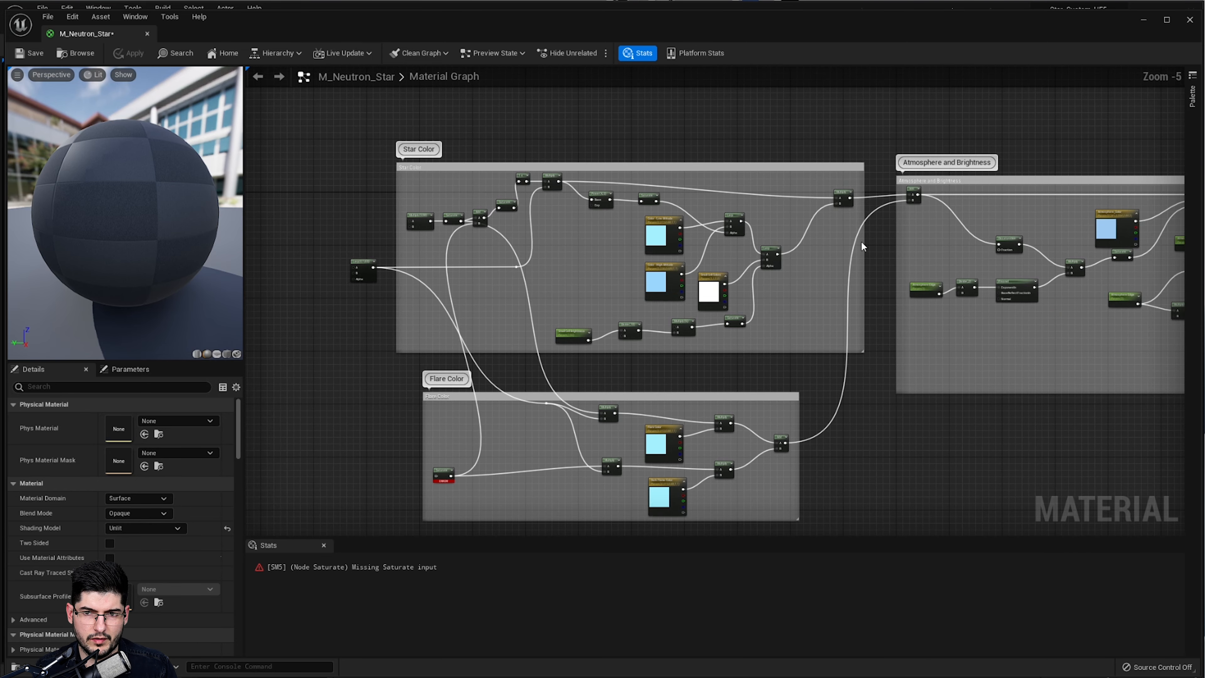
right_click_drag(550, 227, 721, 216)
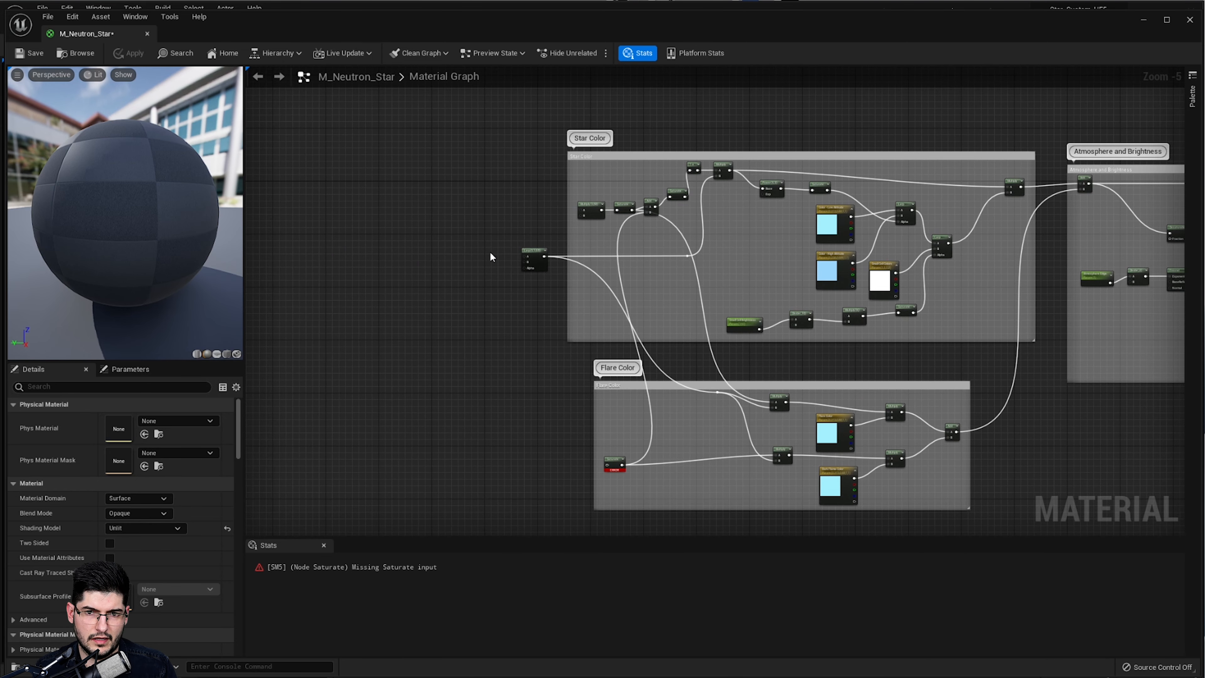
right_click_drag(490, 251, 554, 229)
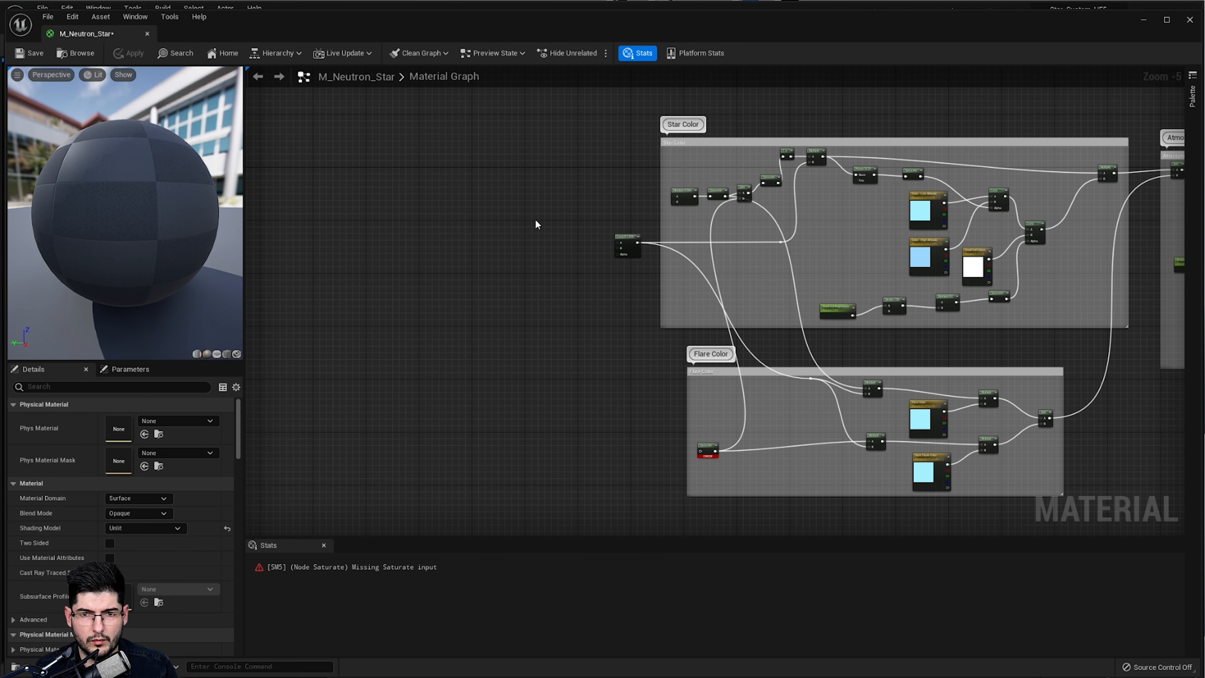
Duplicate the Star Color box's Add node, place the copy ahead of the outer Lerp, and connect its output to the Lerp's input B
scroll(536, 223, "up", 2)
scroll(694, 221, "up", 1)
right_click_drag(946, 232, 814, 244)
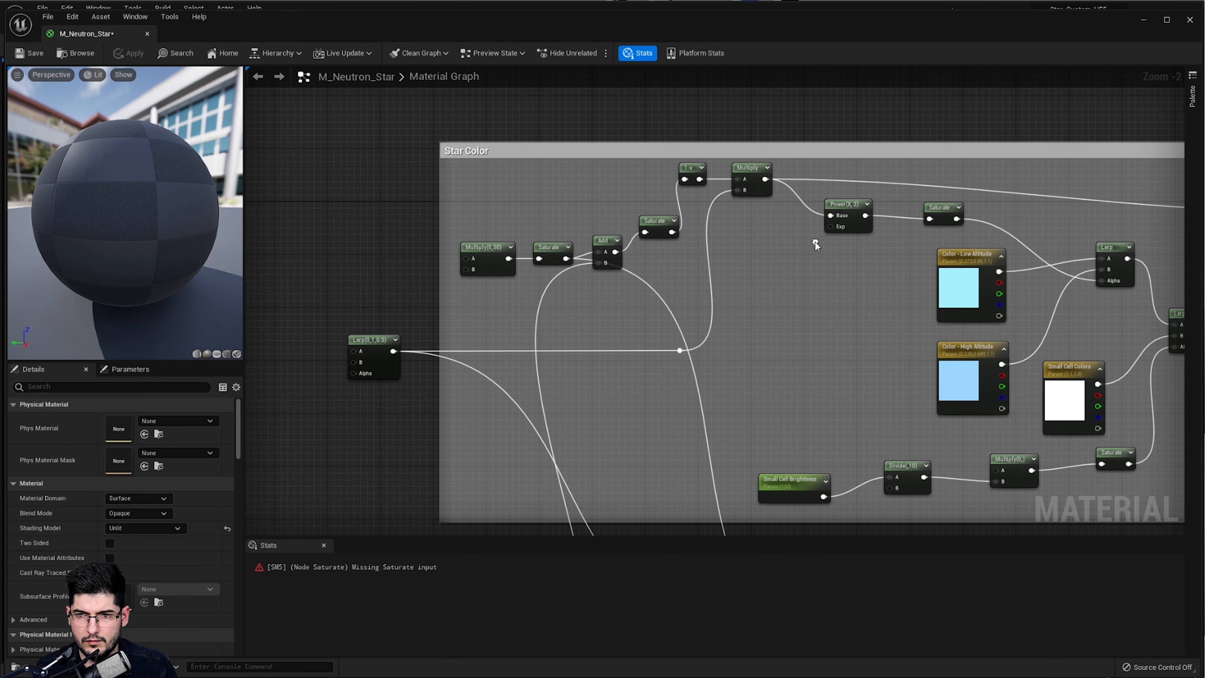
left_click(608, 258)
right_click_drag(628, 303, 877, 270)
key("ctrl+d")
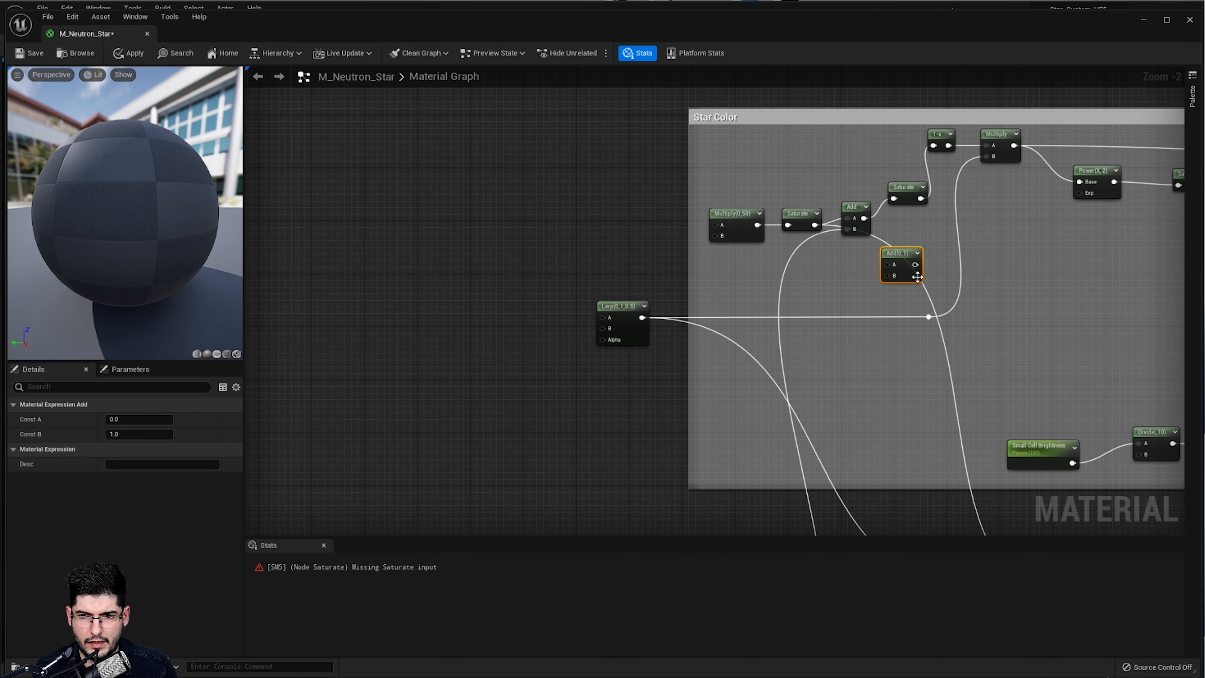
left_click_drag(911, 273, 659, 349)
scroll(431, 261, "up", 2)
right_click_drag(442, 300, 790, 303)
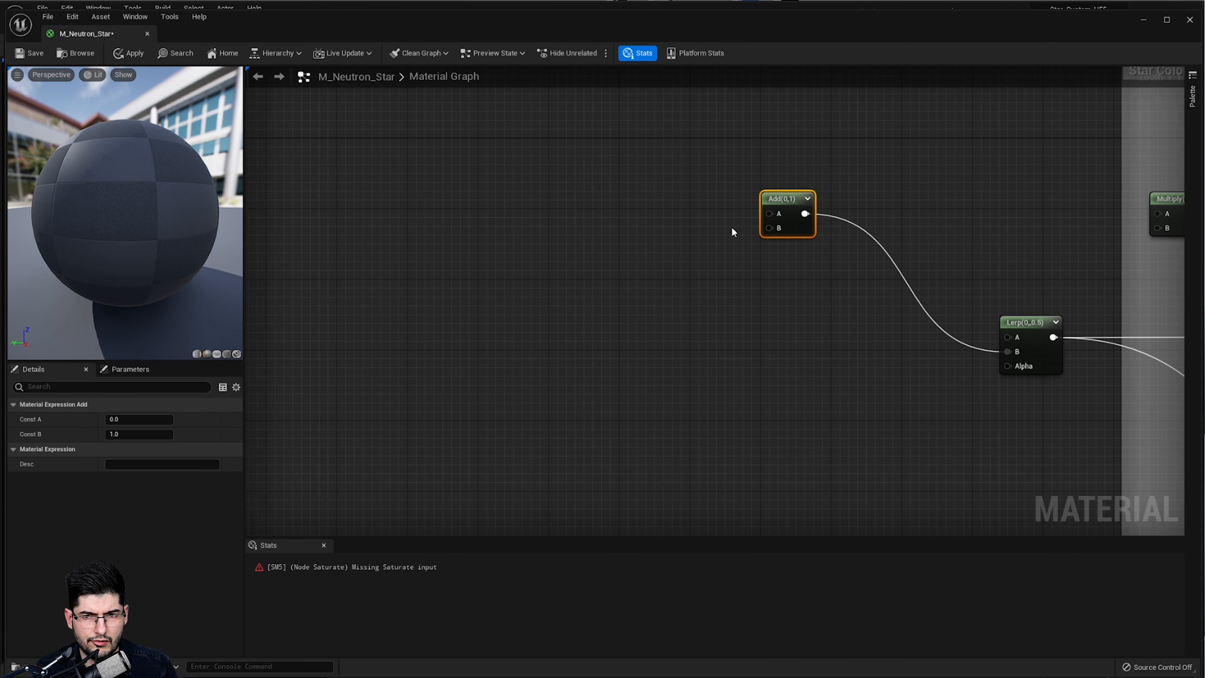
Duplicate the Add node ahead of the outer Lerp, place the copy before the original, and connect its output to the original's input B
left_click_drag(796, 221, 770, 177)
right_click_drag(526, 179, 619, 232)
left_click(669, 215)
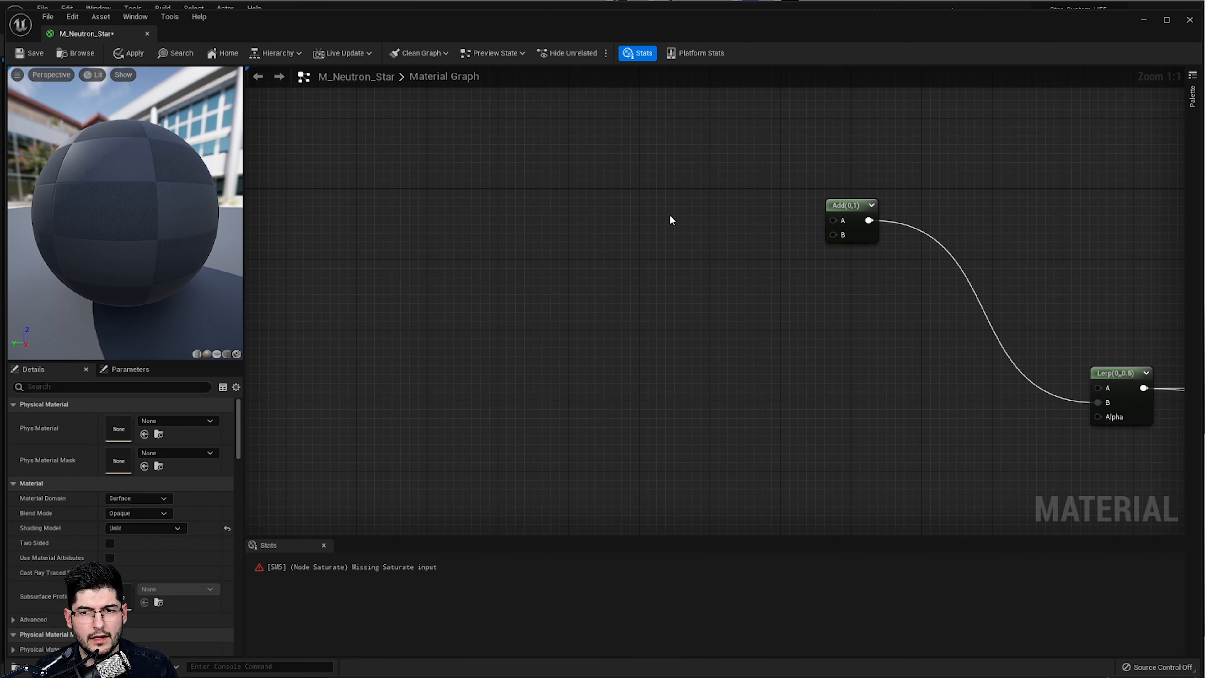
left_click(855, 234)
key("ctrl+w")
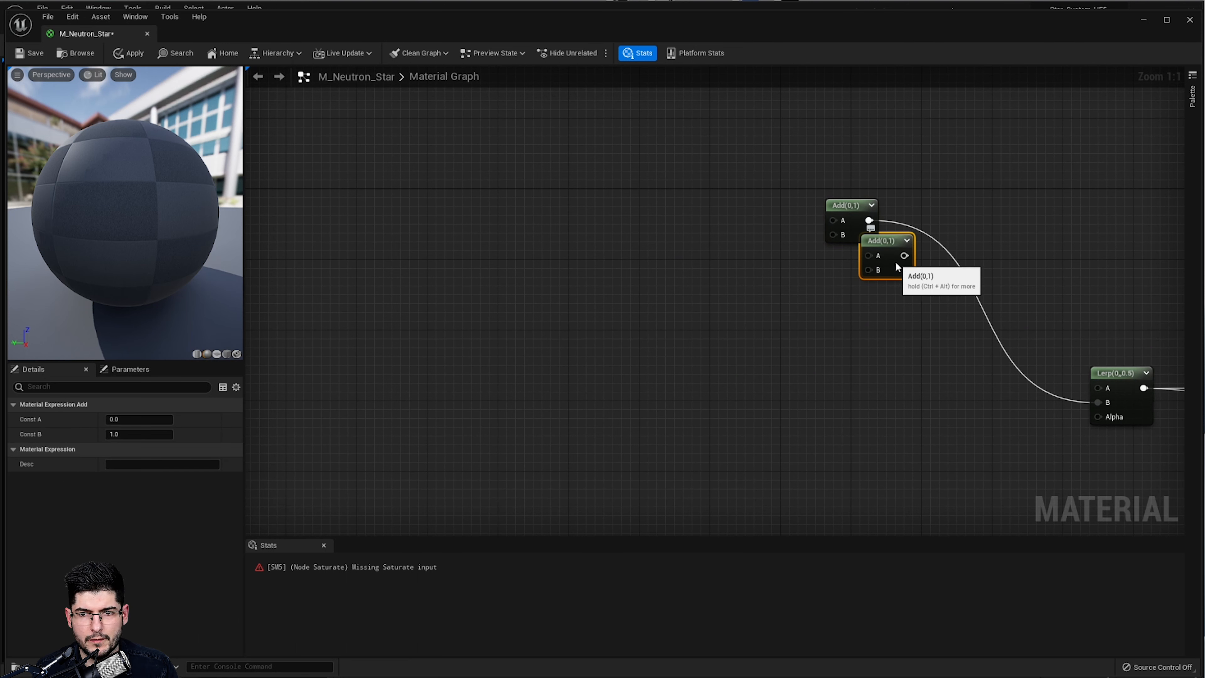
left_click_drag(895, 262, 838, 236)
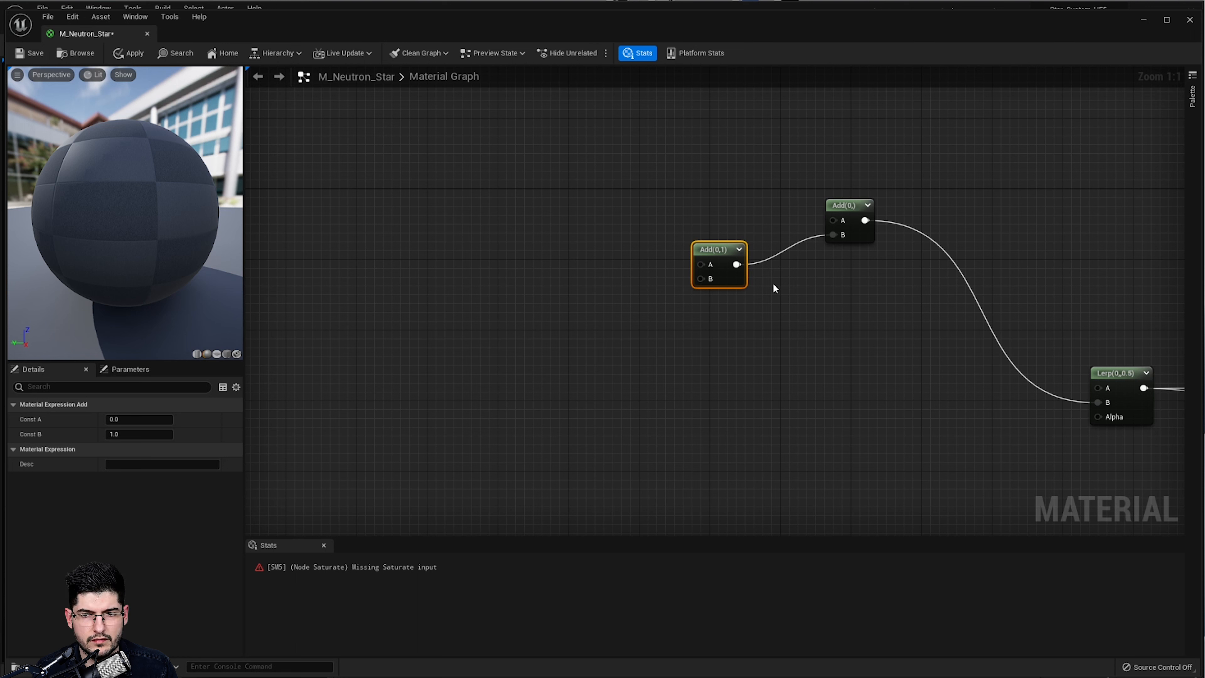
left_click_drag(737, 277, 789, 286)
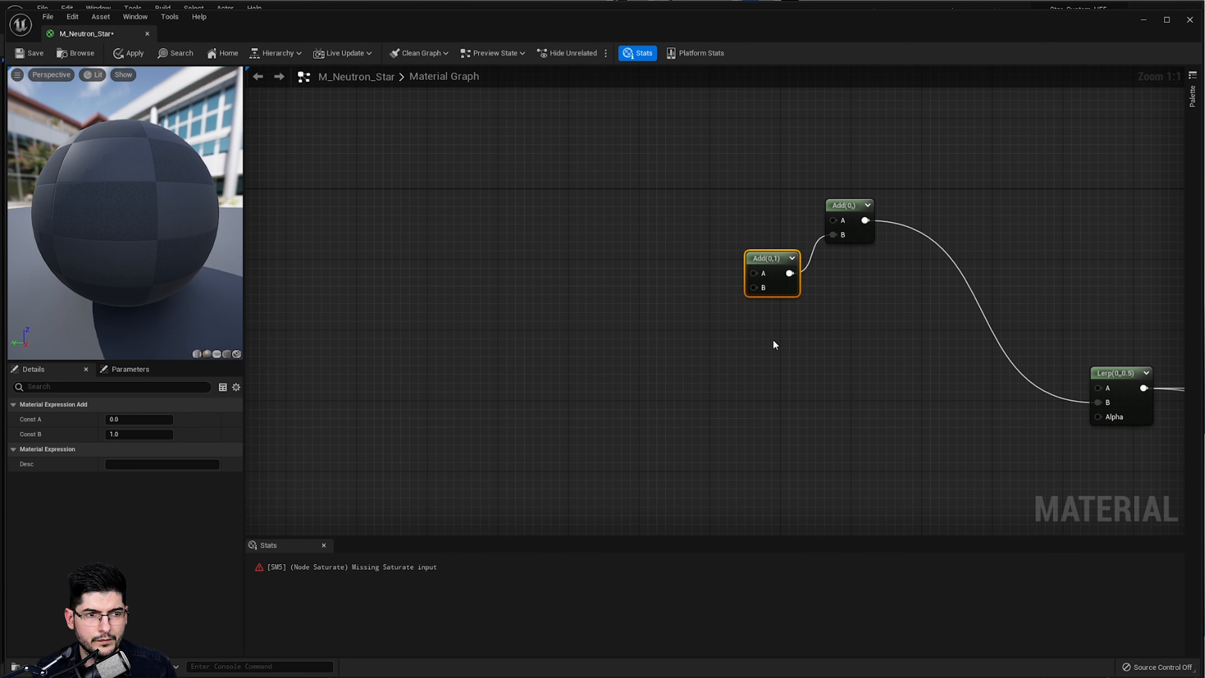
Add a Multiply node in the empty graph area below the new Add node
right_click_drag(683, 363, 675, 365)
right_click(680, 364)
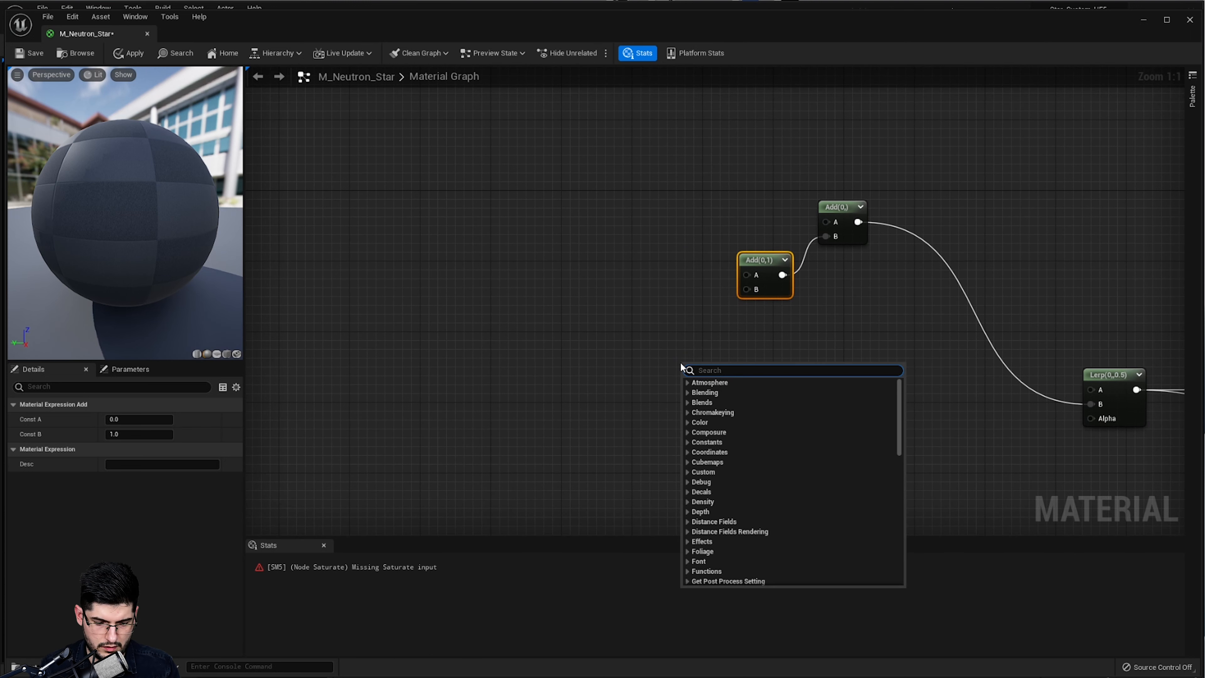
type("multi")
key("Return")
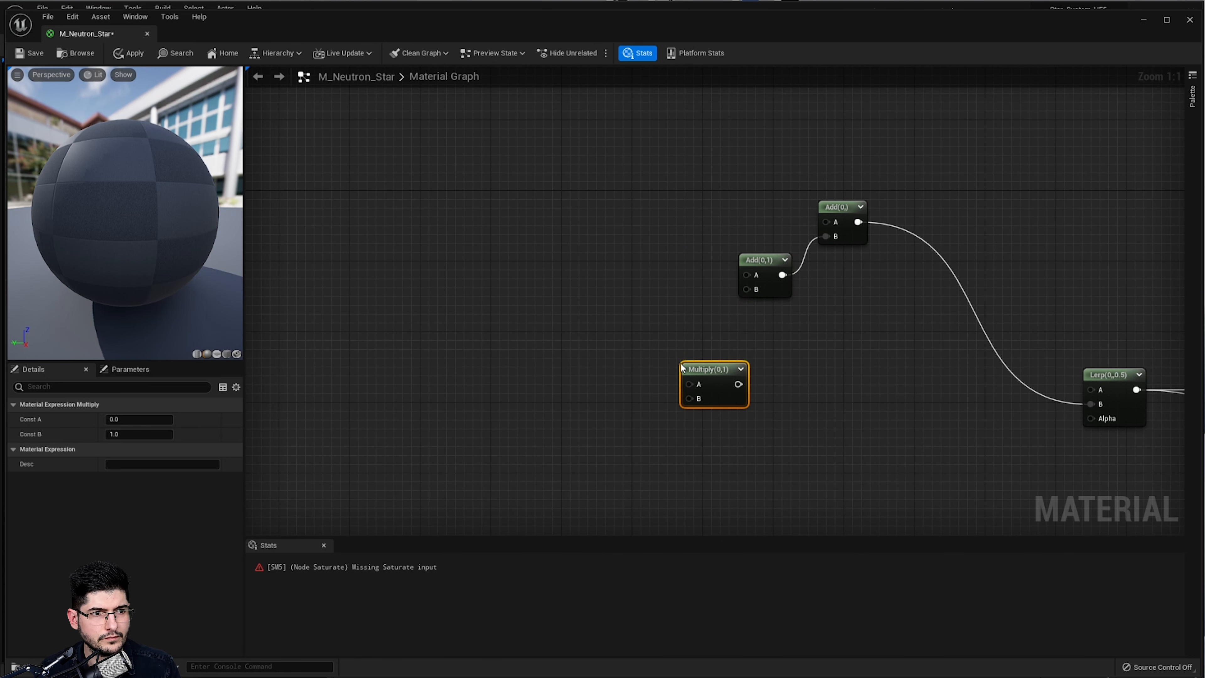
Connect the Multiply node to the lower Add node's B input, and a duplicate of that Multiply to its A input
left_click_drag(702, 375, 761, 287)
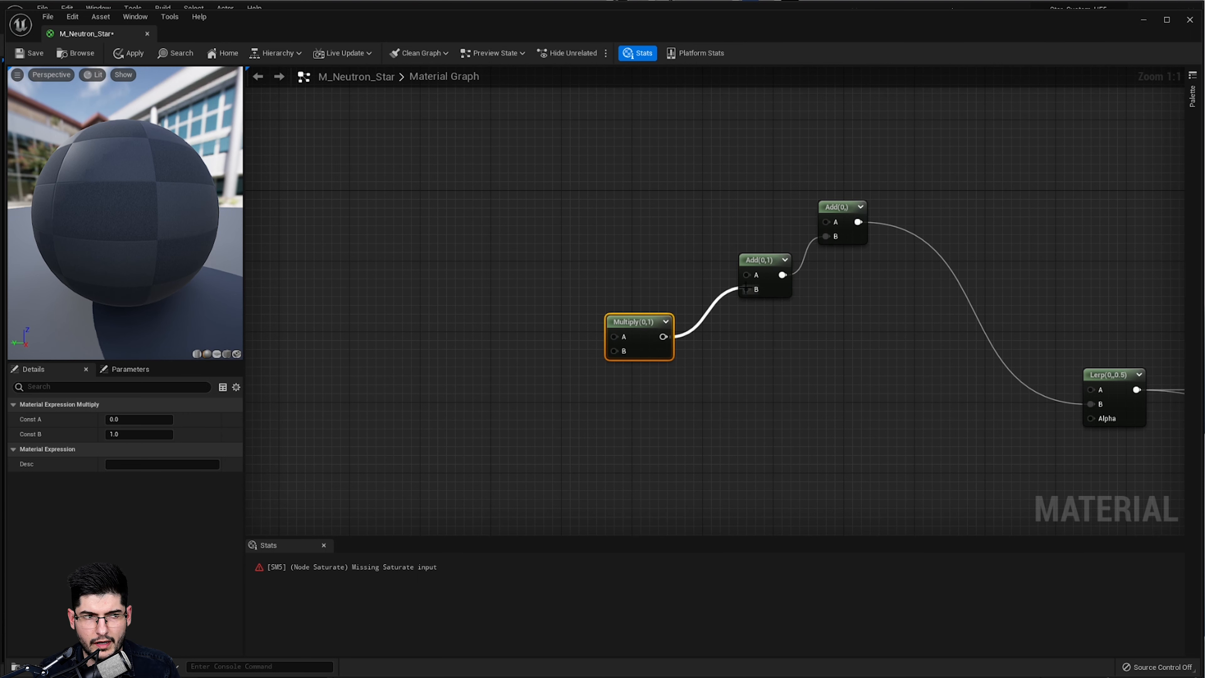
right_click_drag(497, 216, 556, 221)
key("ctrl+w")
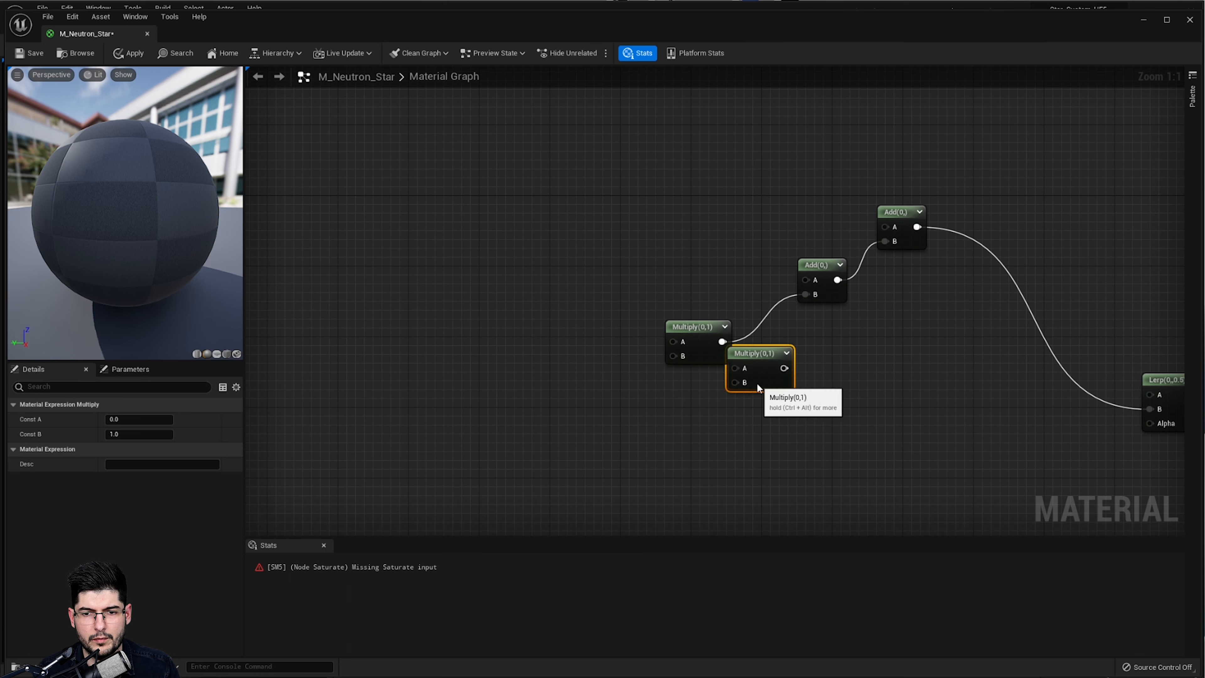
left_click_drag(757, 386, 805, 280)
left_click_drag(677, 256, 677, 282)
right_click_drag(676, 279, 811, 261)
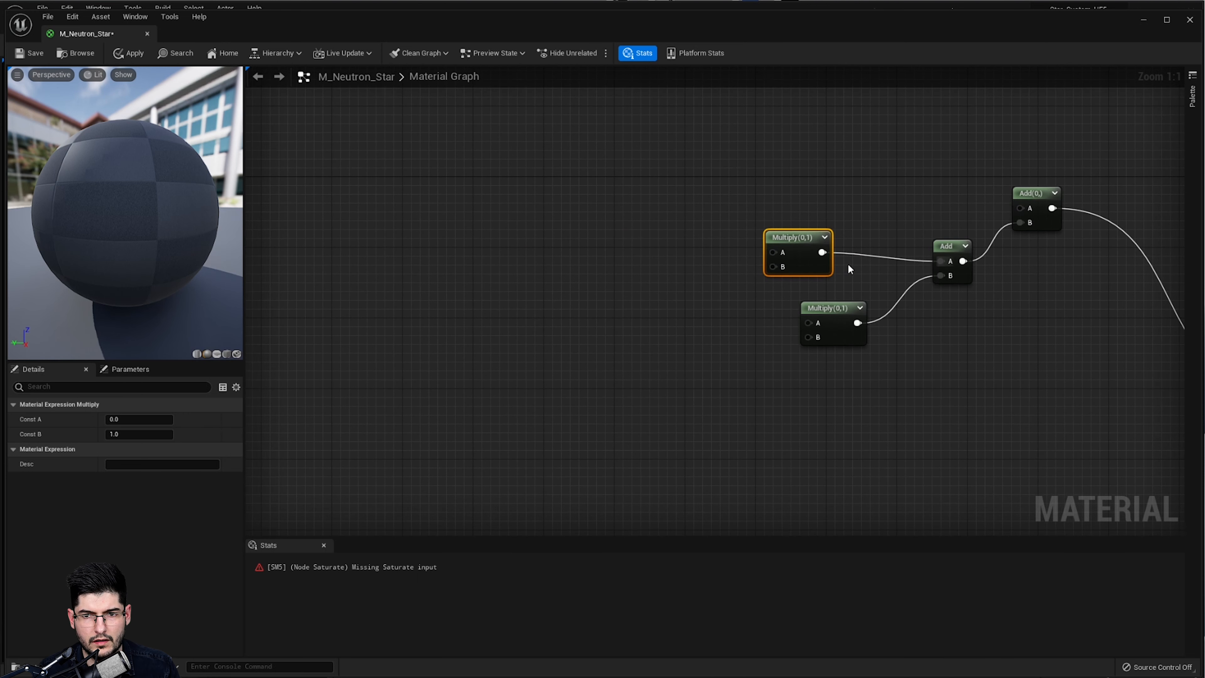
Duplicate the upper Multiply node, place the copy before it and connect it to the original's A input
key("ctrl+w")
left_click_drag(906, 311, 773, 252)
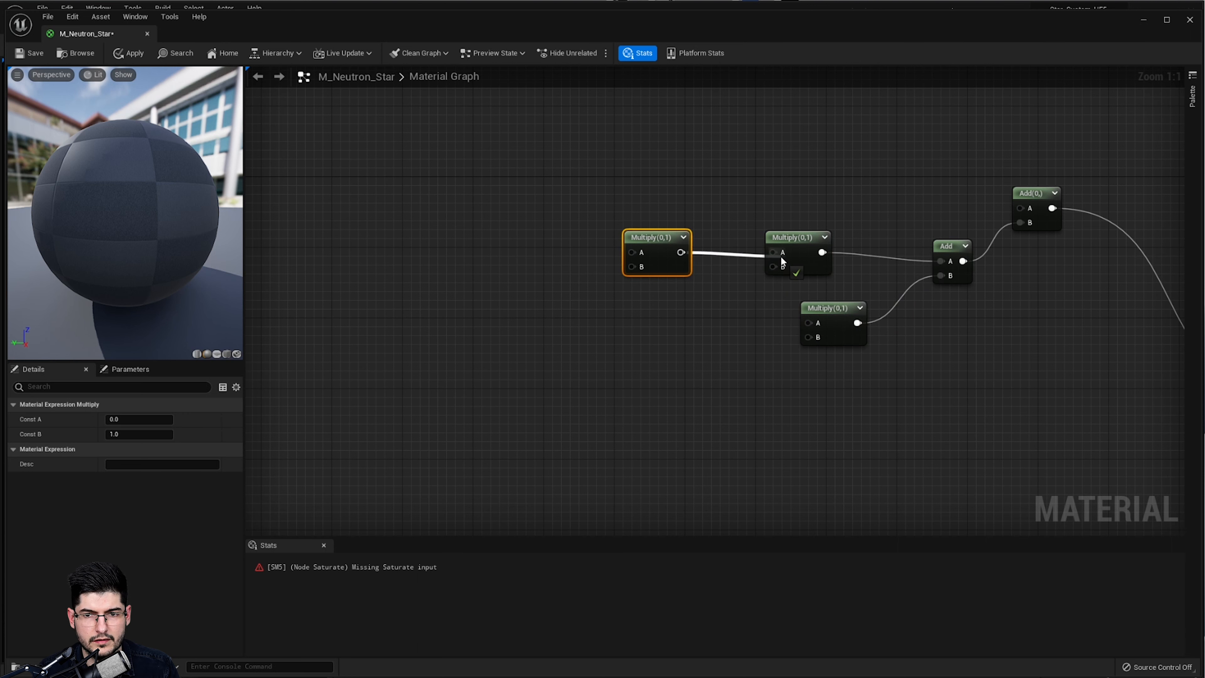
right_click_drag(724, 341, 744, 316)
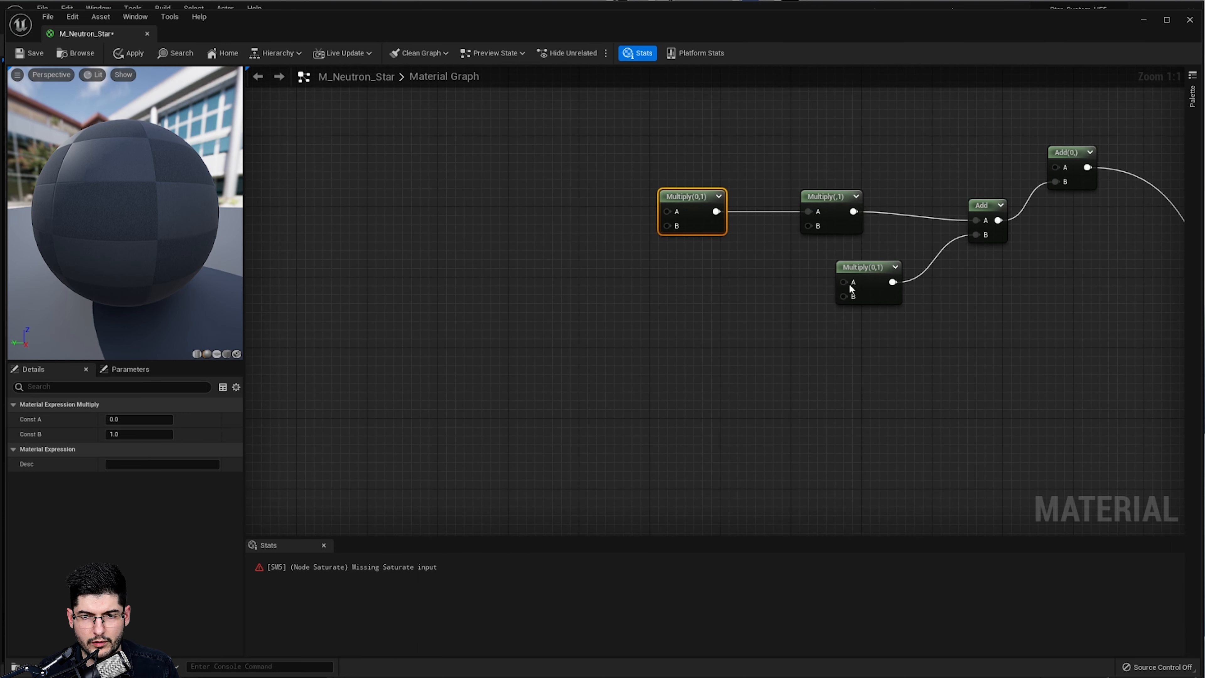
Examine how the Lerp and Saturate outputs feed the Star Color and Flare Color sections of the graph
scroll(849, 288, "down", 2)
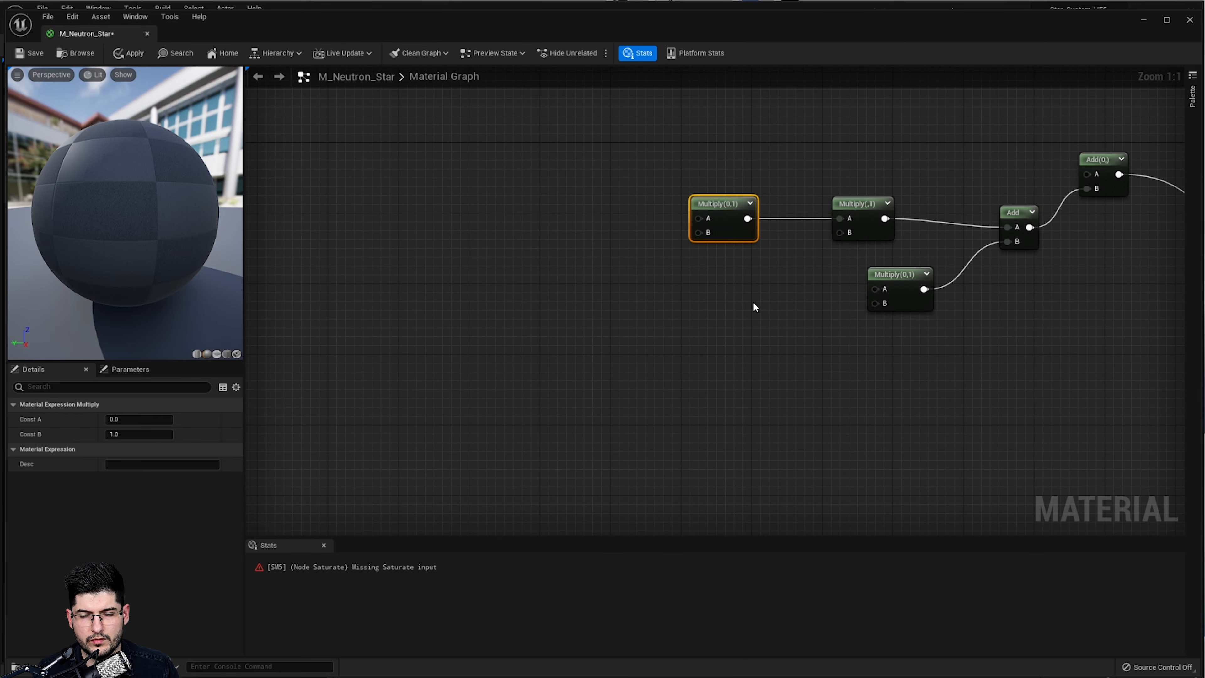
scroll(759, 308, "down", 2)
scroll(689, 265, "down", 2)
mouse_move(838, 310)
right_mouse_down()
mouse_move(675, 286)
mouse_move(844, 315)
right_mouse_up()
scroll(721, 297, "up", 3)
scroll(845, 311, "down", 1)
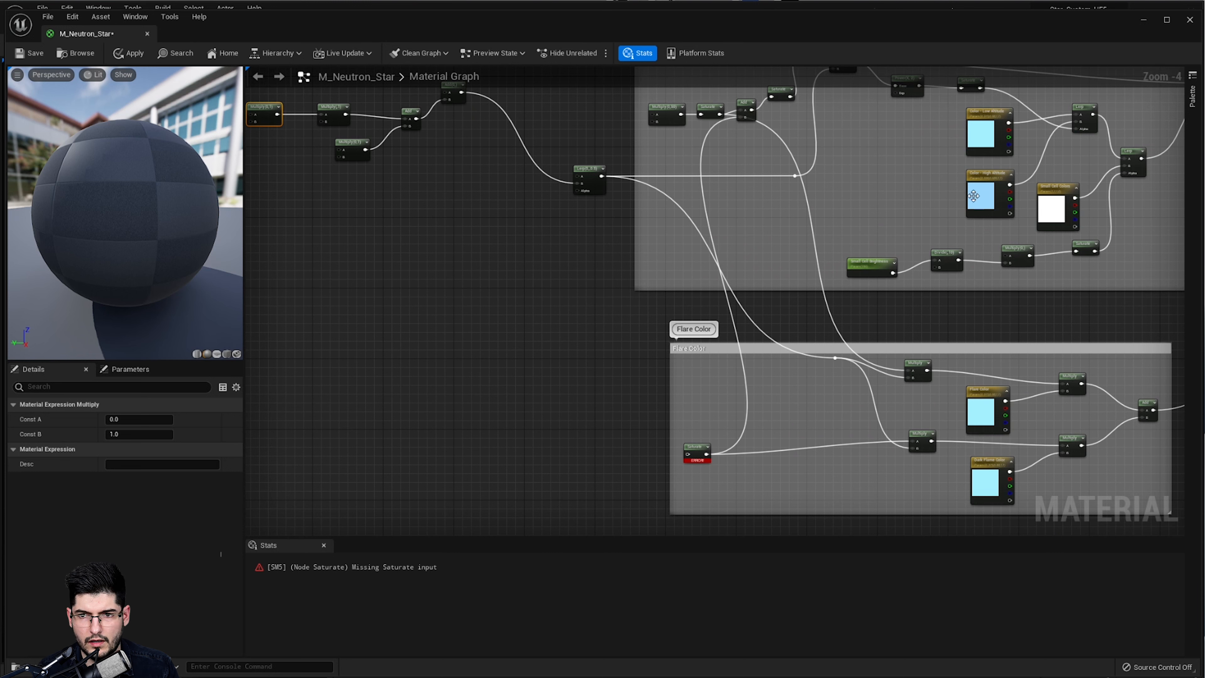
scroll(1000, 348, "up", 2)
right_click_drag(1000, 348, 955, 299)
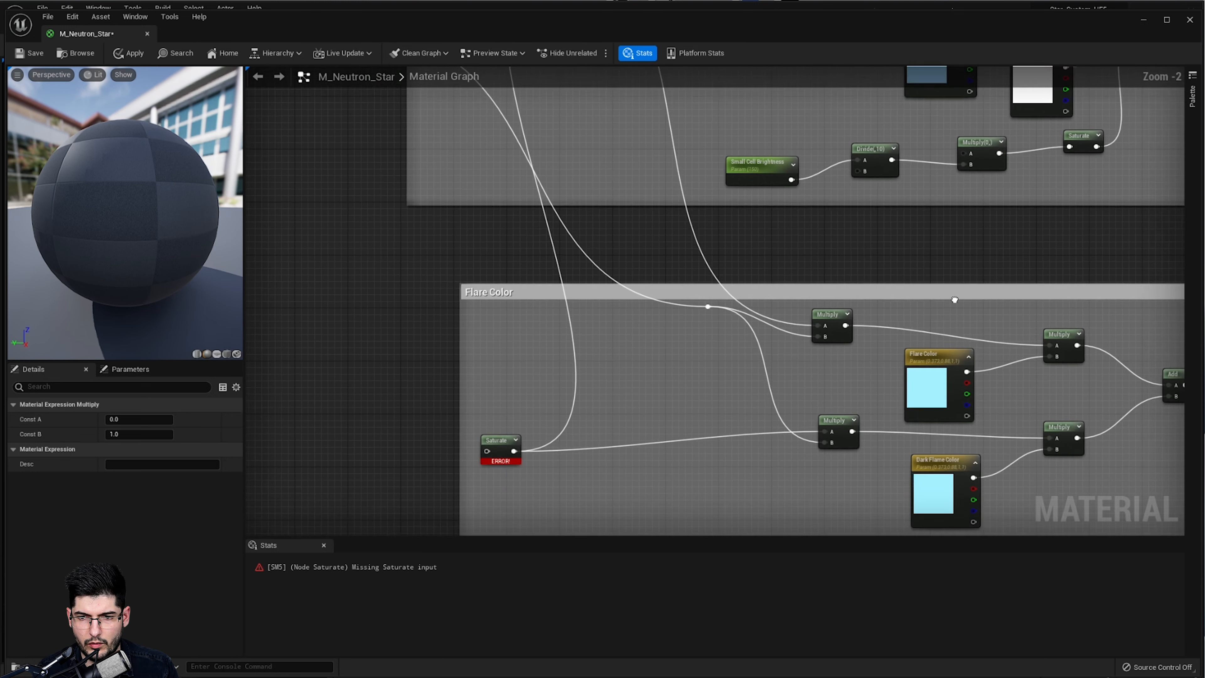
right_click_drag(959, 119, 933, 356)
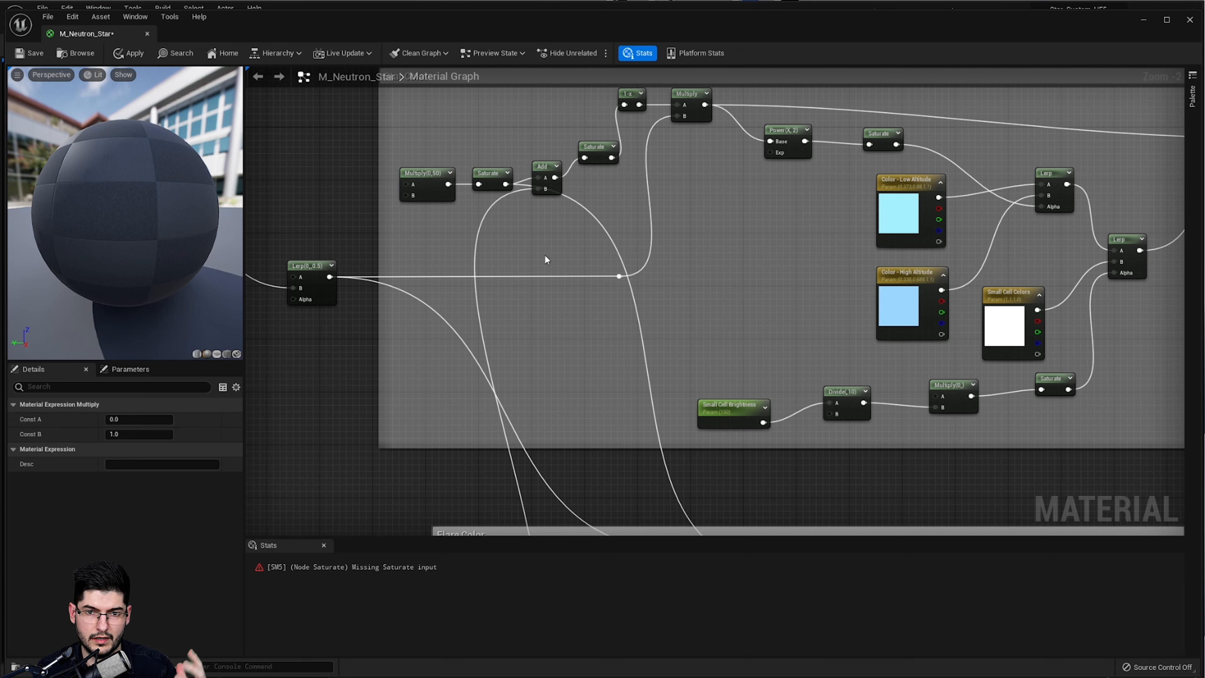
right_click_drag(543, 262, 755, 271)
scroll(796, 276, "down", 2)
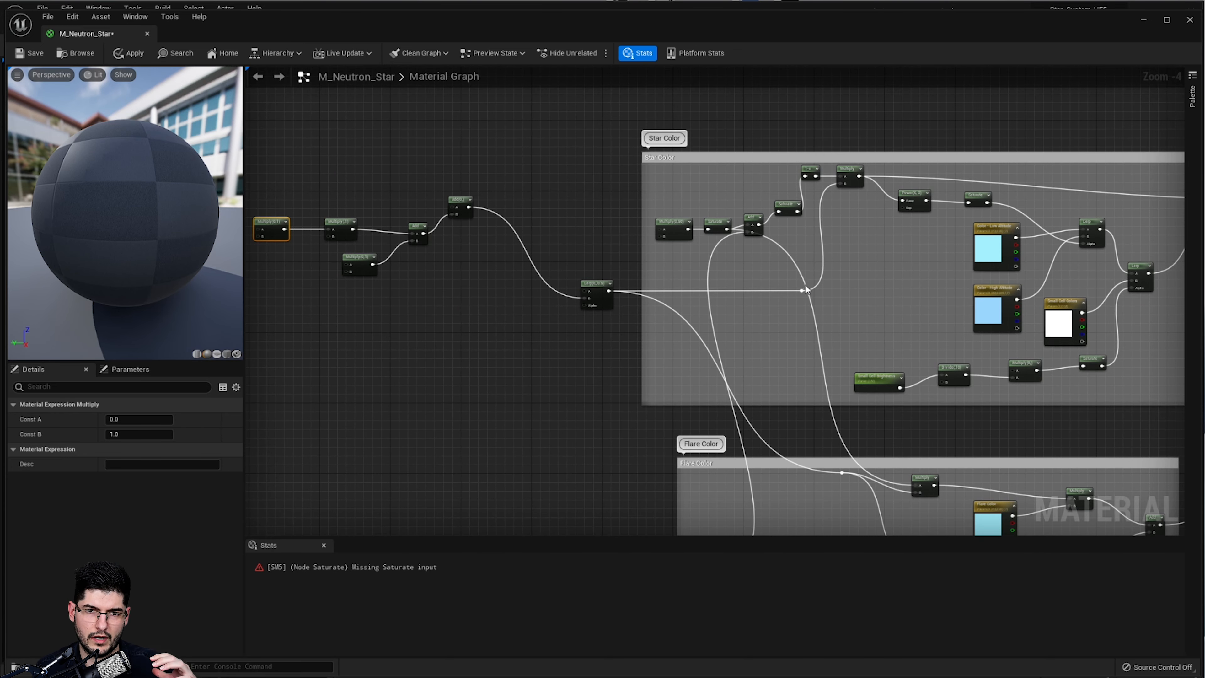
Add a Constant node below the first Multiply node of the upper chain and convert it to a parameter
right_click_drag(559, 305, 705, 312)
scroll(465, 293, "up", 2)
right_click_drag(397, 265, 637, 330)
scroll(540, 234, "up", 2)
left_click(623, 345)
left_click(627, 322)
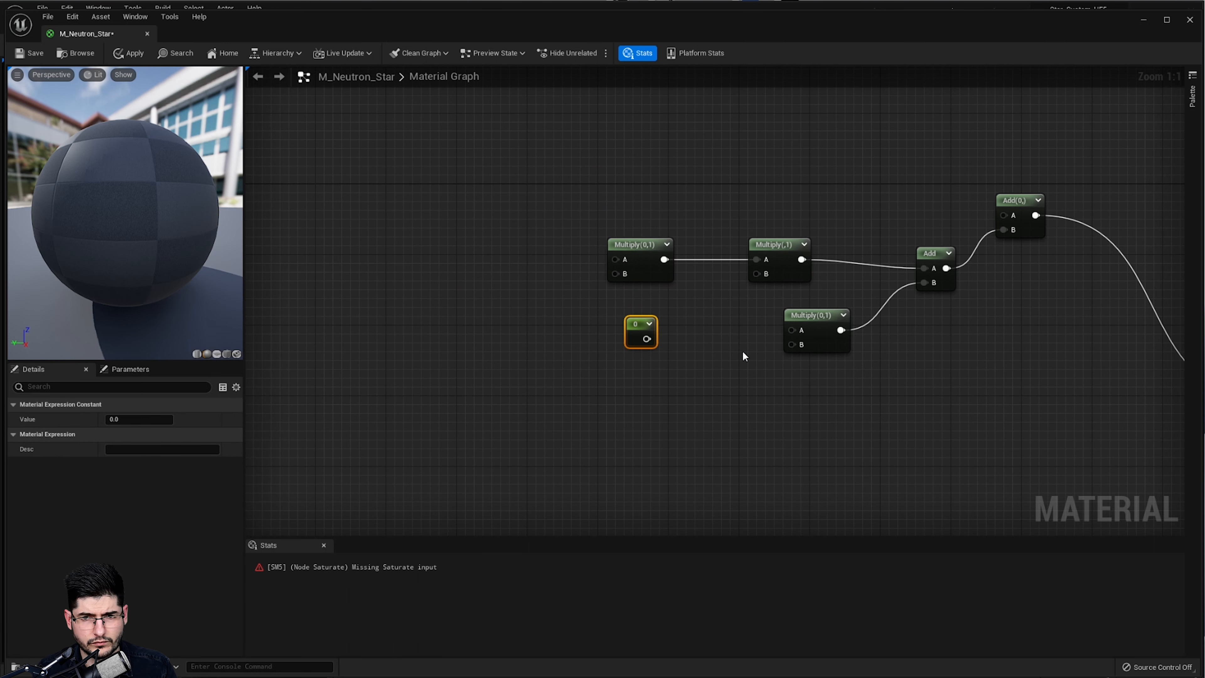
right_click(632, 327)
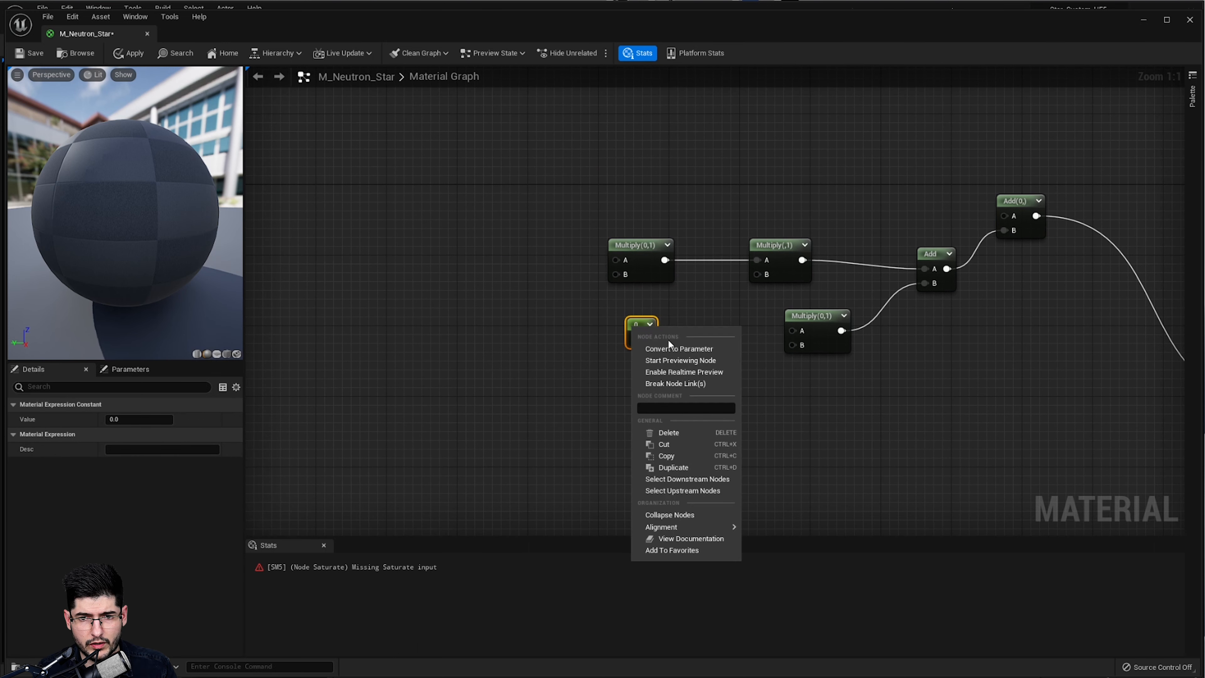
left_click(664, 385)
Name the new scalar parameter Cell Edge Brightness
left_click(168, 419)
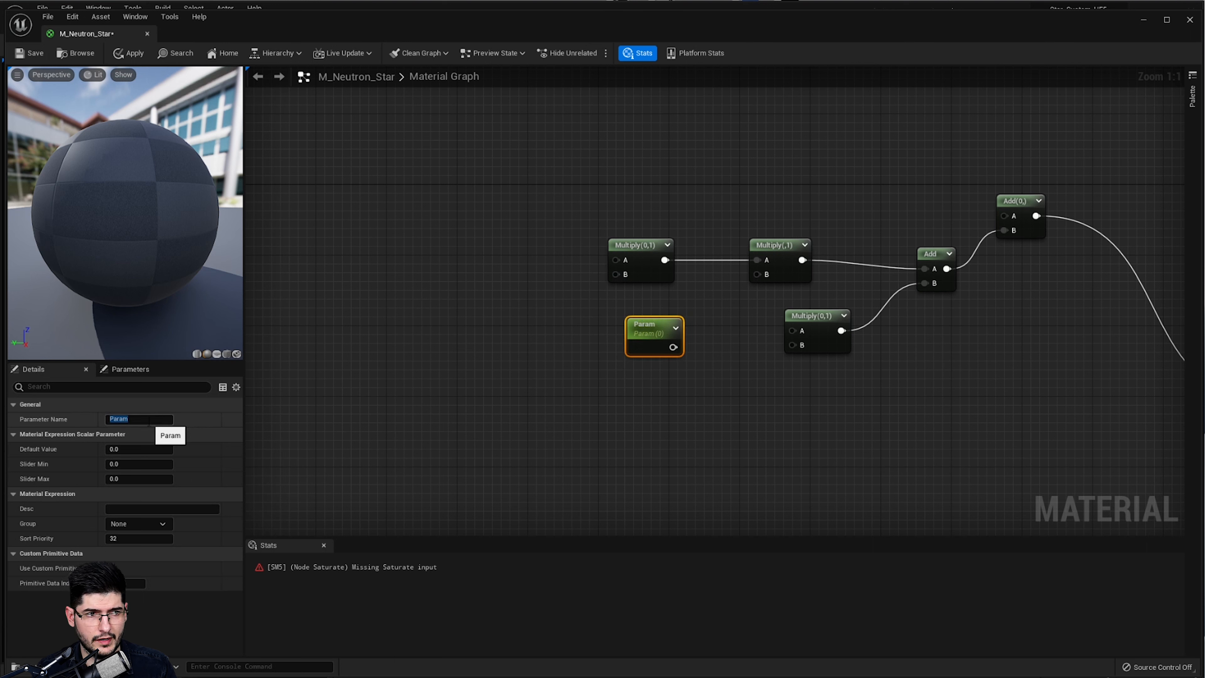
type("Cel")
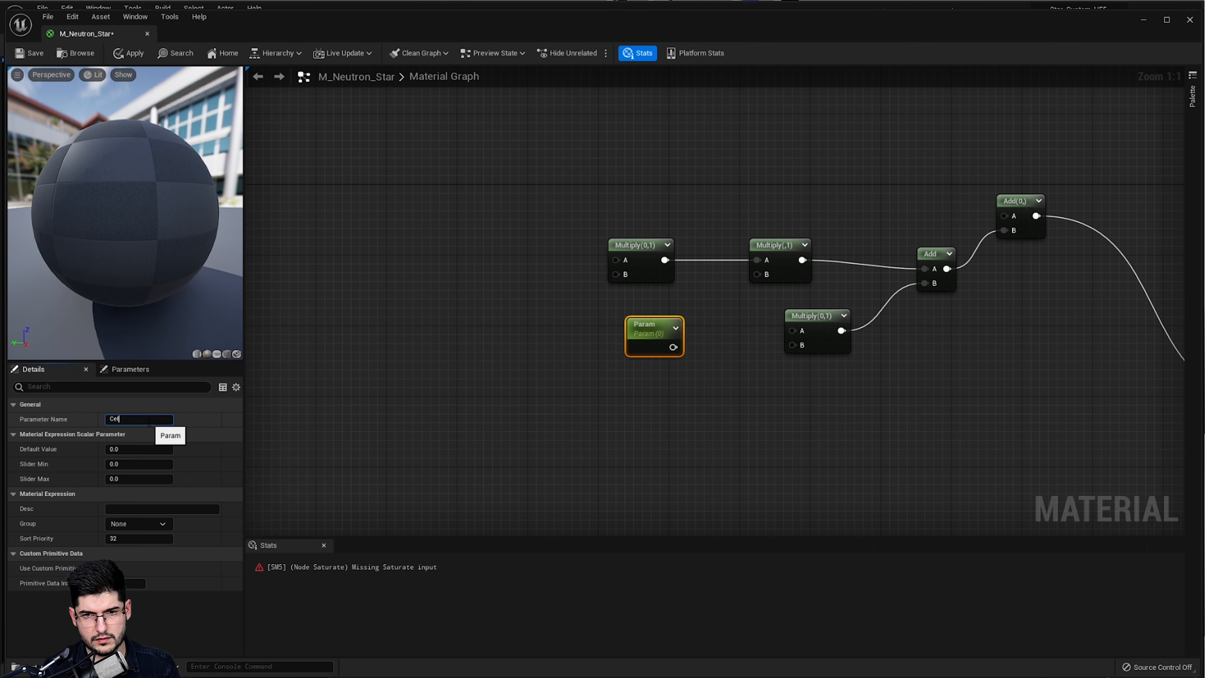
type("l Edge Brightness")
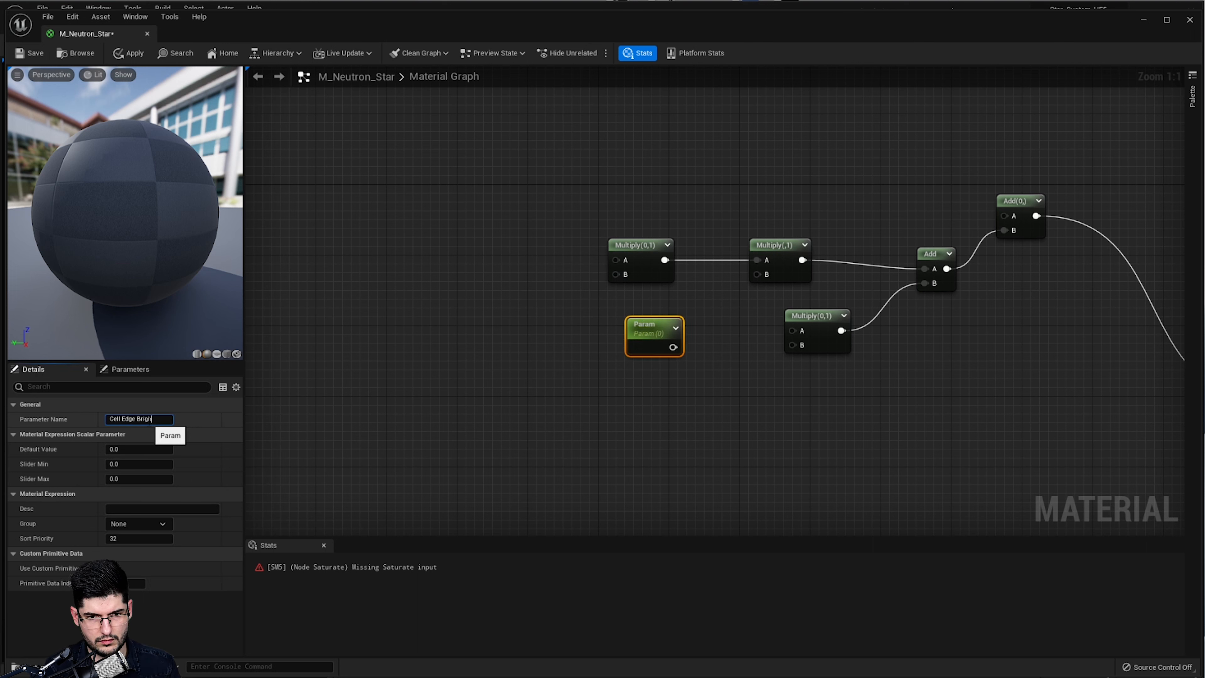
key("Return")
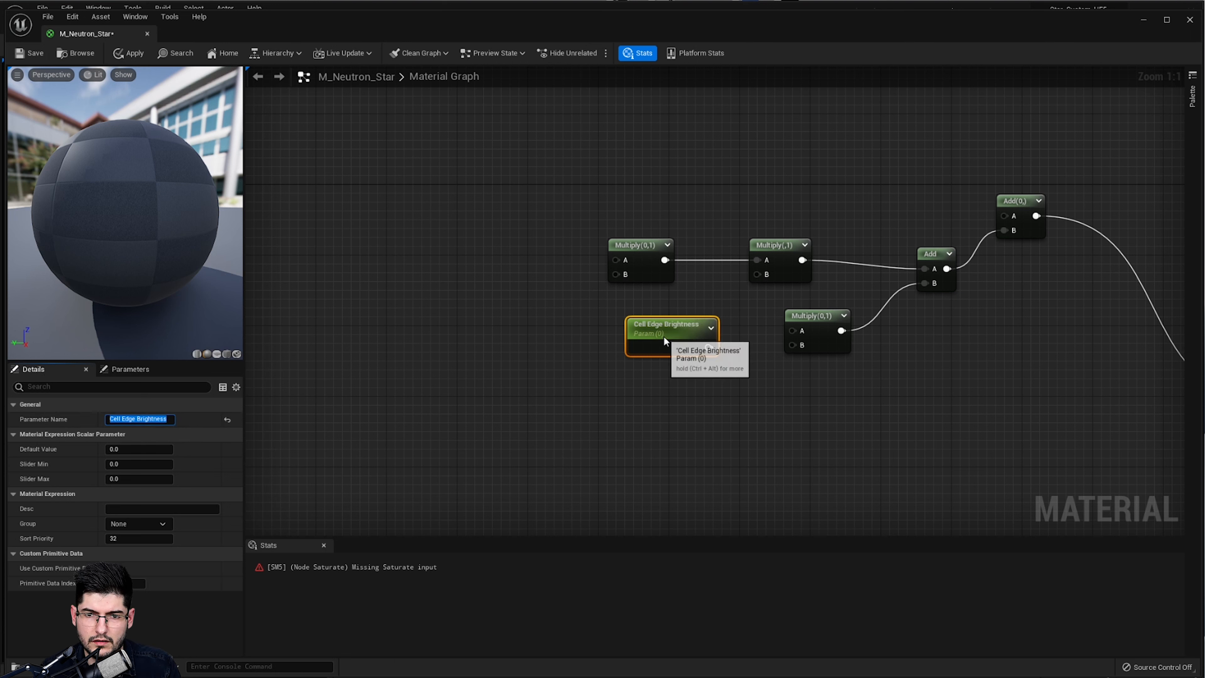
Connect Cell Edge Brightness to the second upper Multiply's B input and reposition the lower Multiply beneath the Add node
left_click_drag(683, 334, 761, 274)
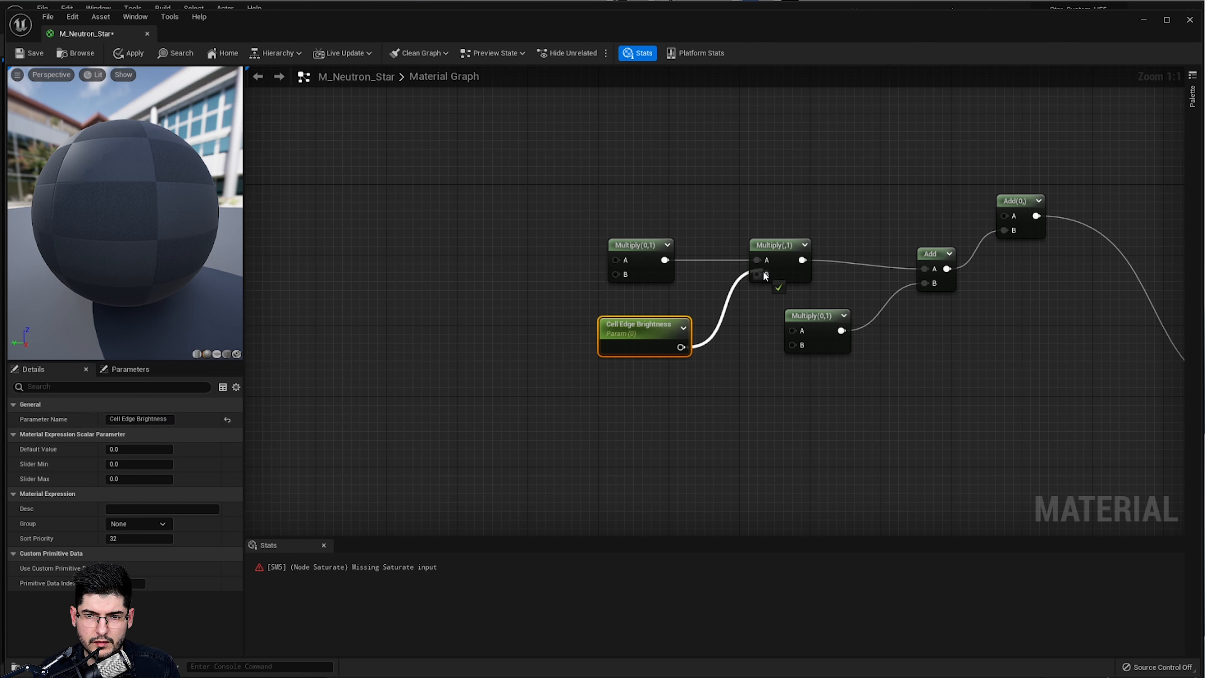
left_click_drag(837, 348, 838, 384)
right_click_drag(577, 398, 725, 383)
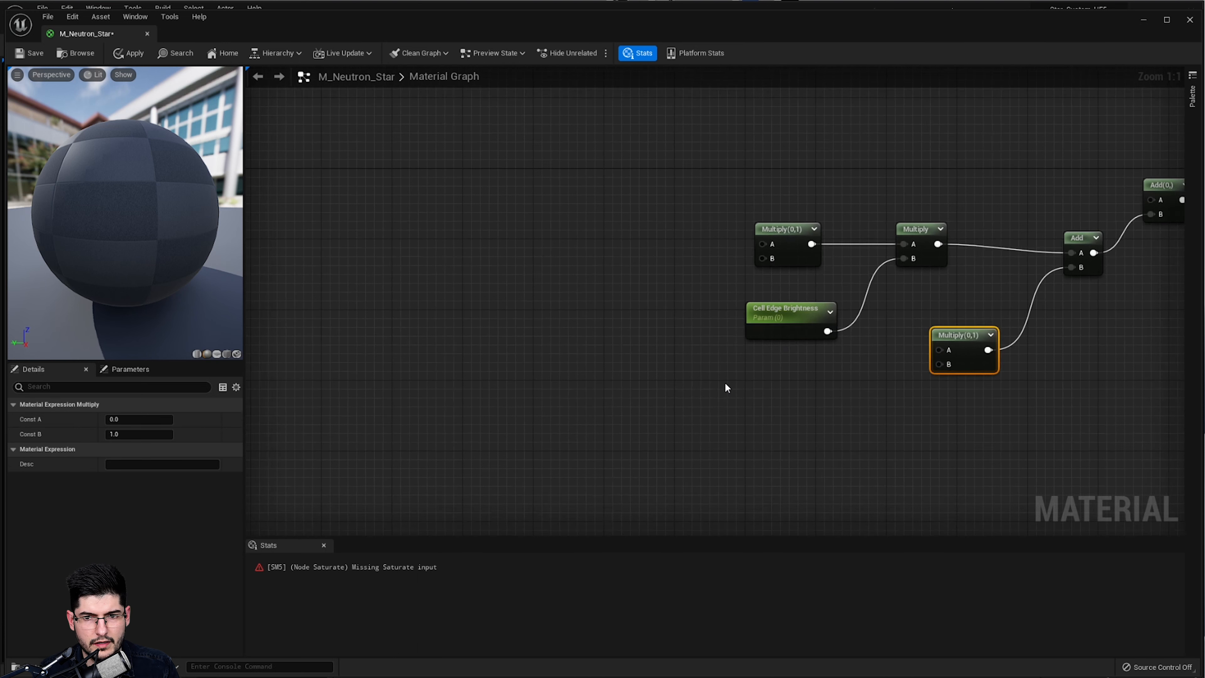
scroll(724, 383, "down", 2)
right_click_drag(853, 367, 686, 297)
scroll(687, 297, "up", 1)
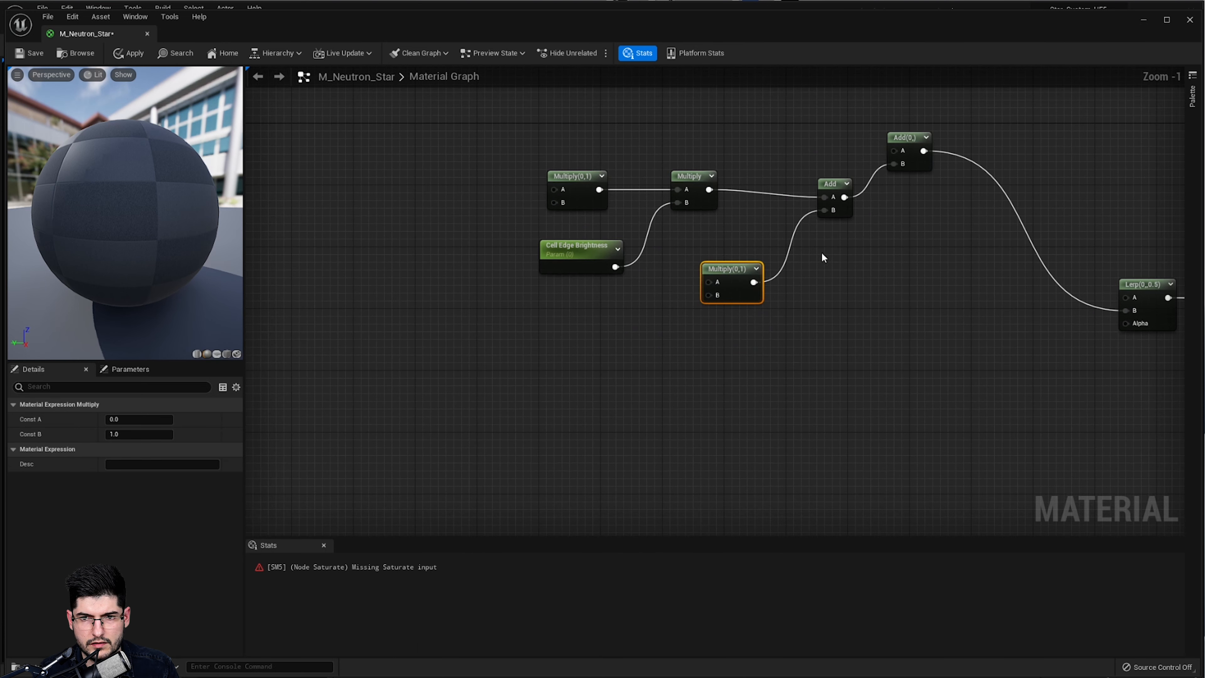
left_click_drag(741, 290, 780, 297)
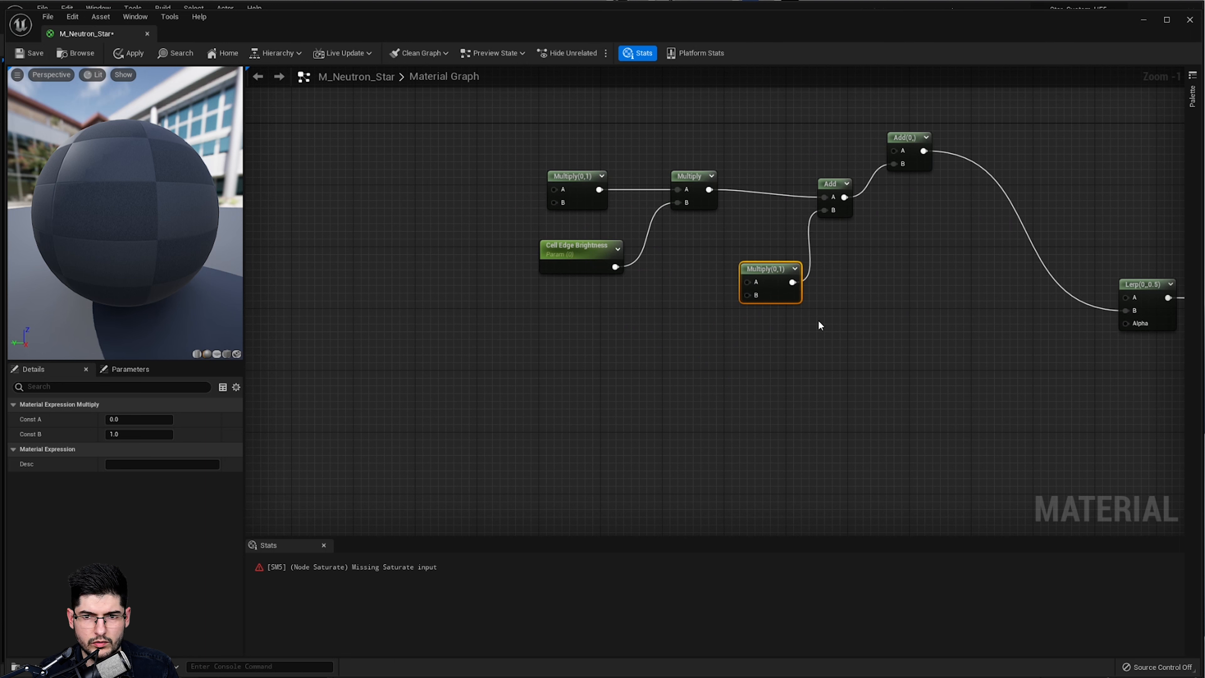
Duplicate the lower Multiply node, connect the copy to the original's A input and arrange the pair
key("ctrl+d")
left_click_drag(828, 344, 739, 283)
left_click_drag(683, 328, 661, 327)
right_click_drag(719, 357, 710, 267)
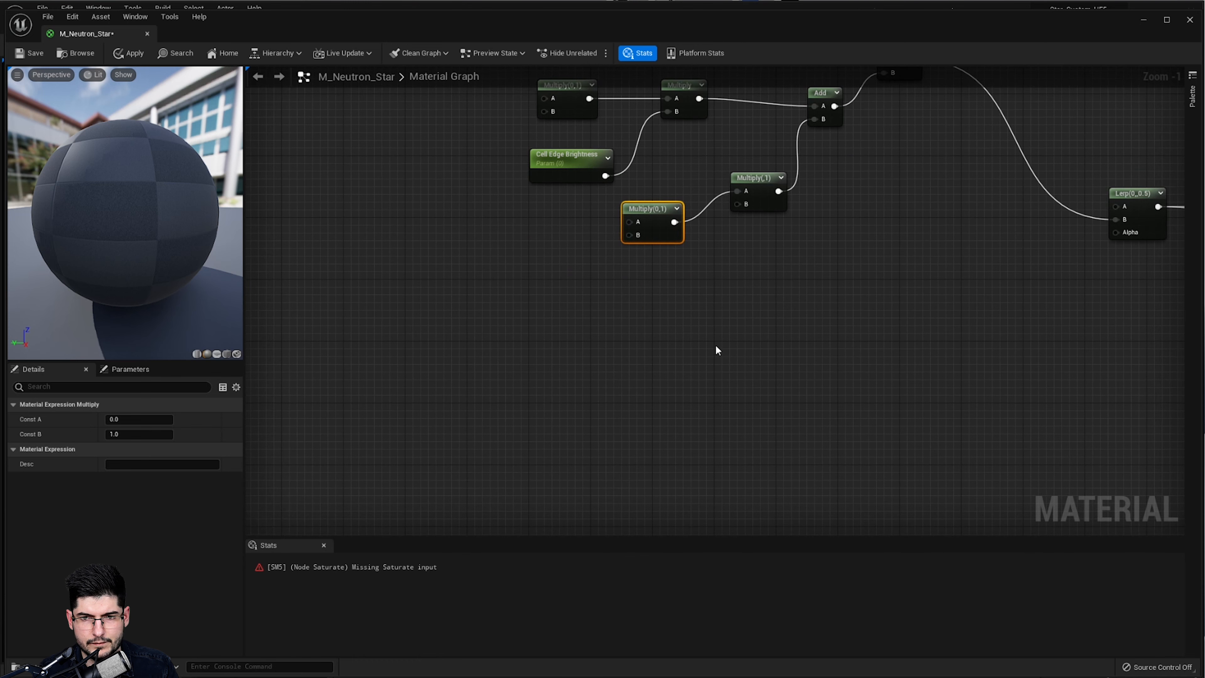
left_click_drag(757, 211, 759, 218)
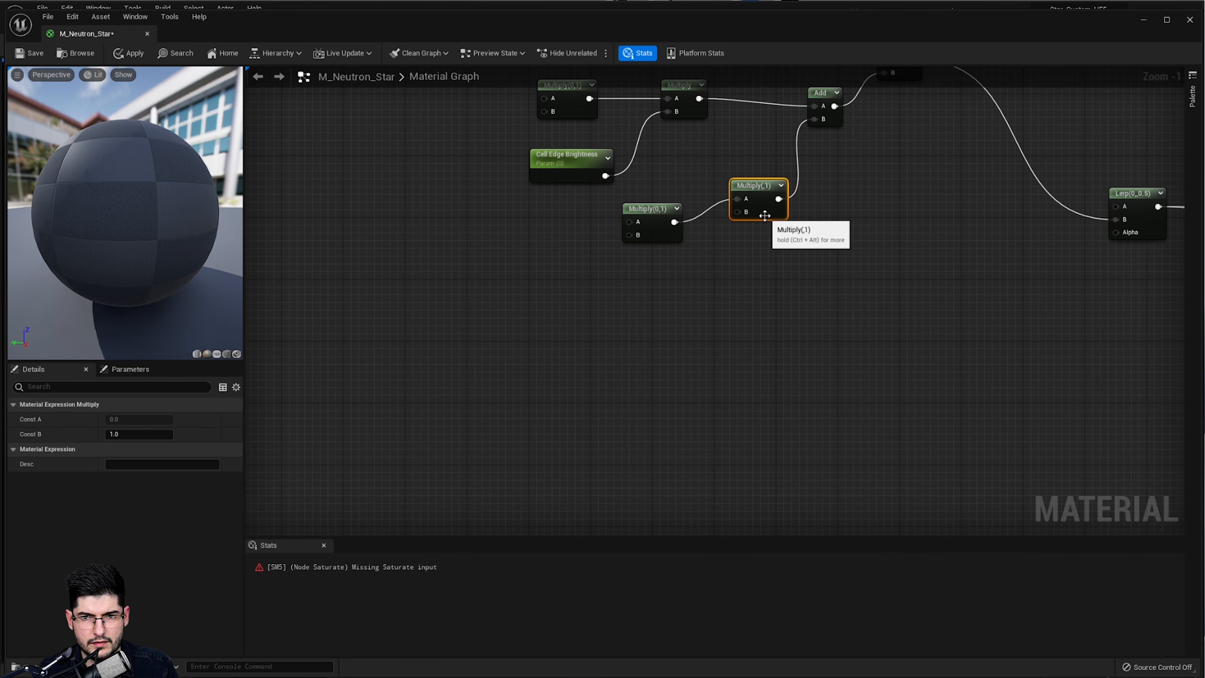
Rename the Cell Edge Brightness parameter as Low Altitude Edge Brightness
left_click(569, 168)
left_click(118, 418)
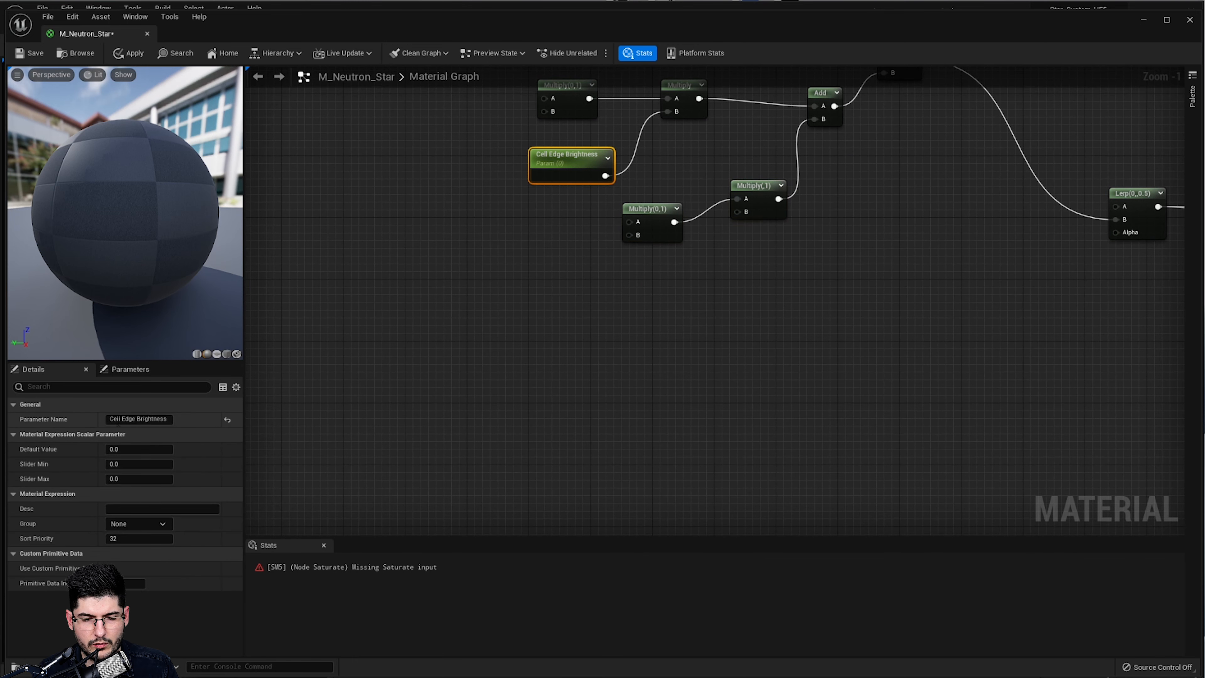
key("ctrl+a")
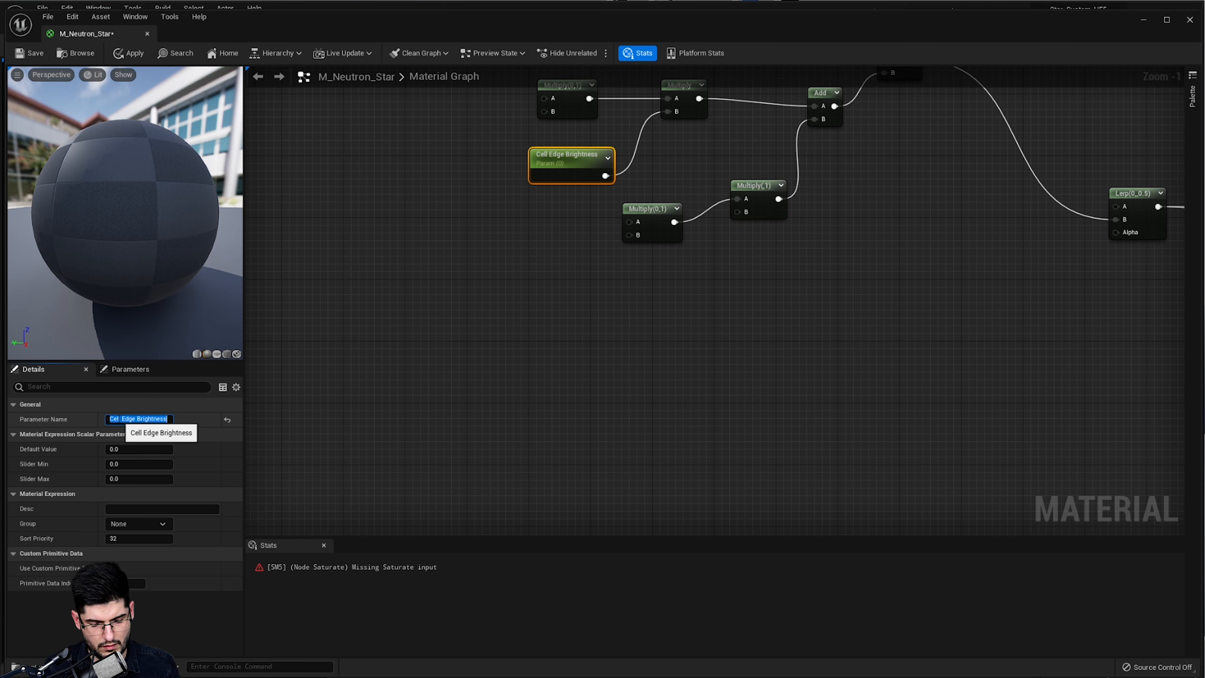
type("Low Altitude Edge")
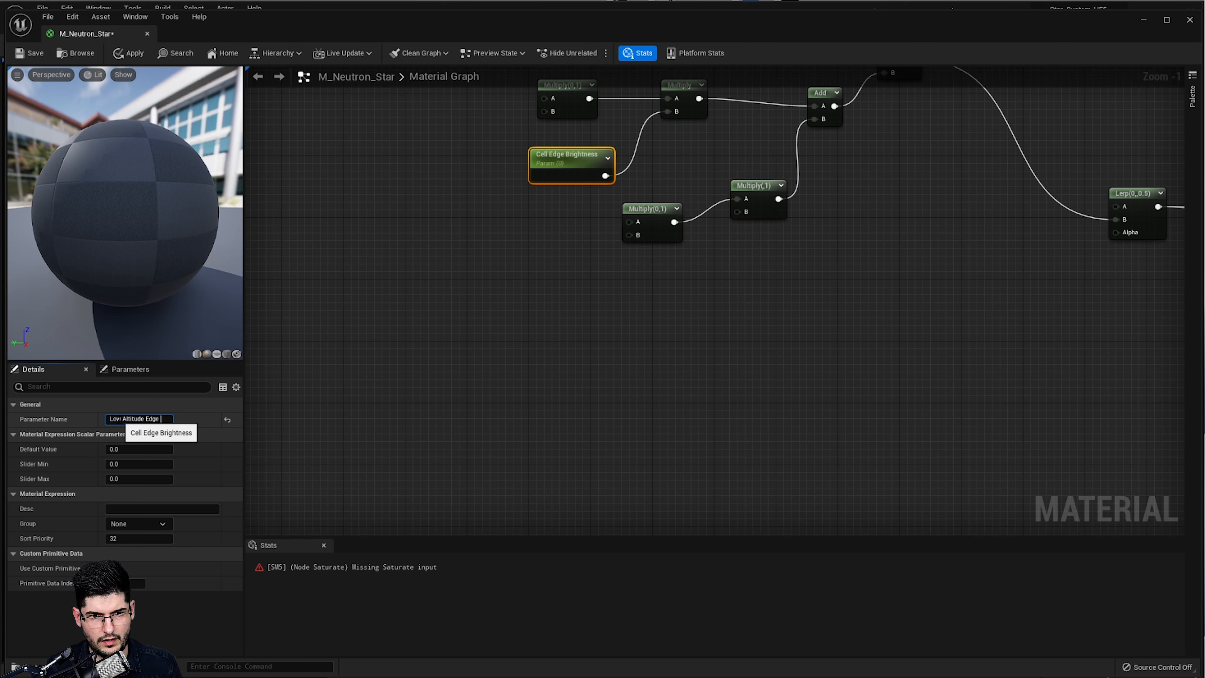
type(" Brightness")
key("Return")
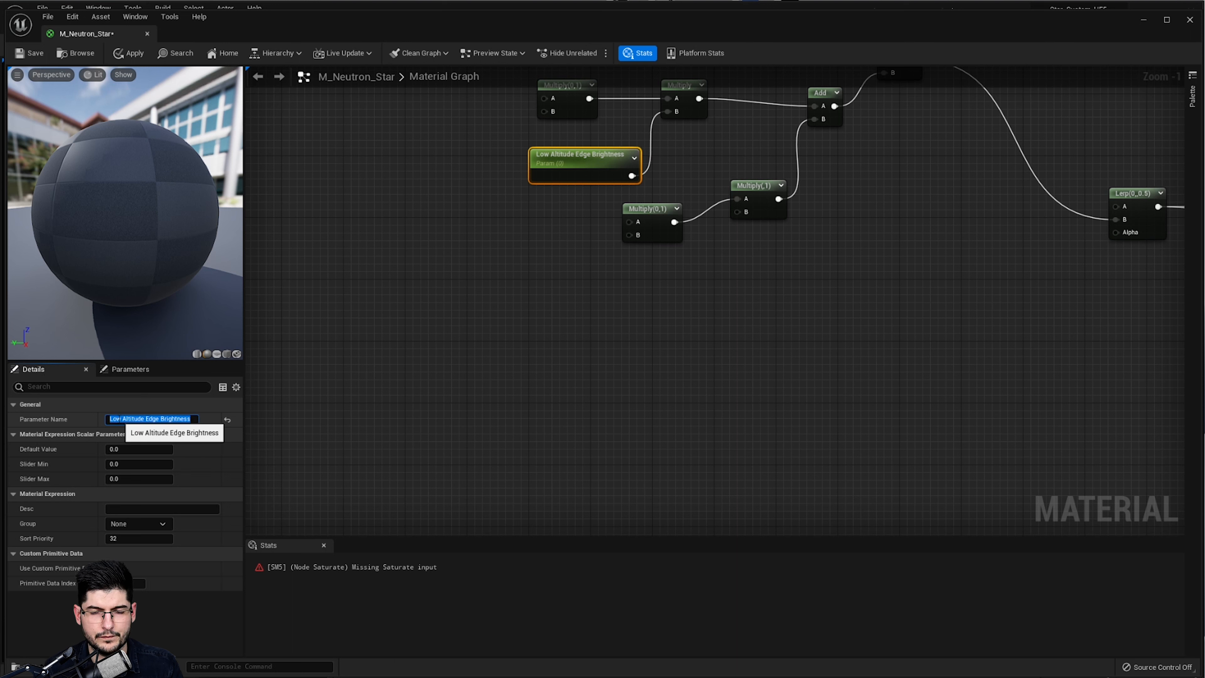
type("Low Altitude Edge Brightness")
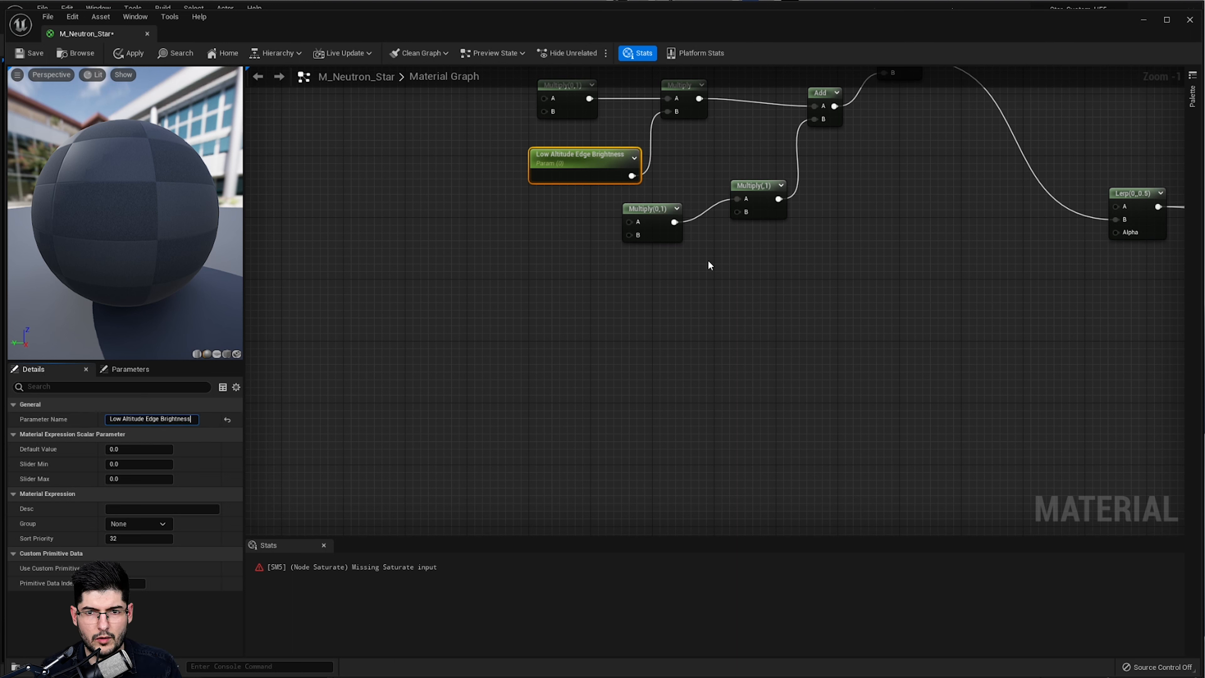
Duplicate the Low Altitude Edge Brightness parameter below the lower Multiply nodes and name the copy High Altitude Edge Brightness
key("ctrl+v")
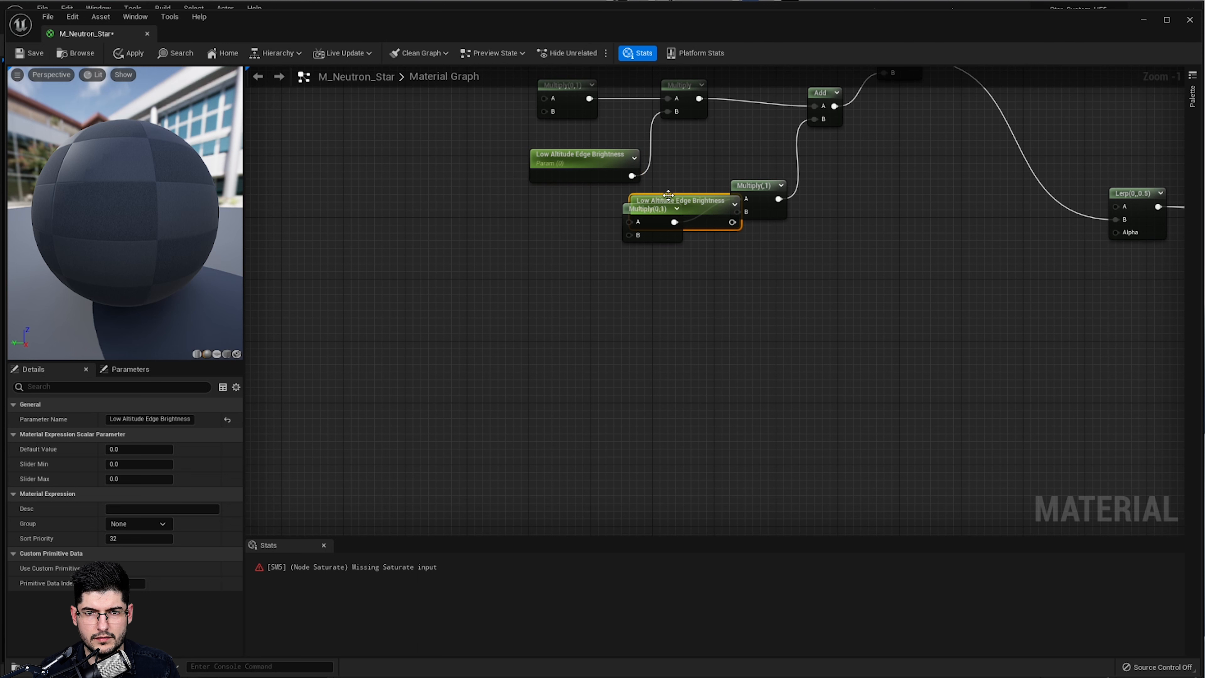
left_click_drag(662, 190, 642, 306)
left_click(124, 419)
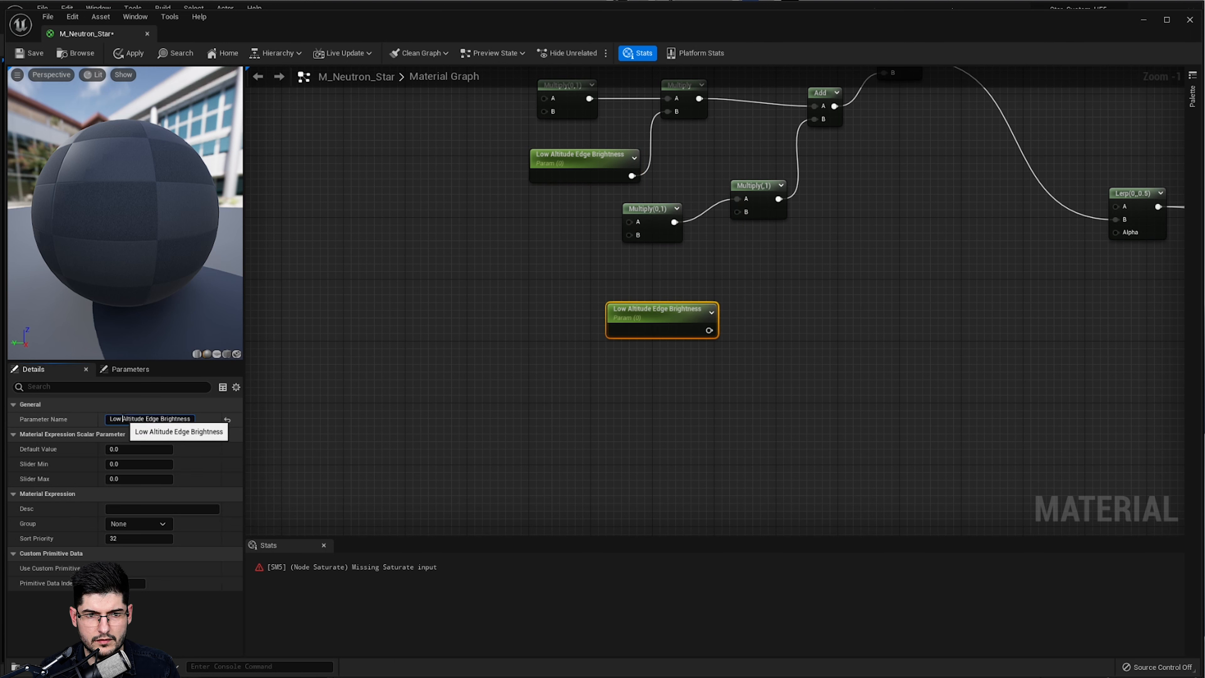
key("BackSpace")
key("BackSpace")
key("BackSpace")
type("High")
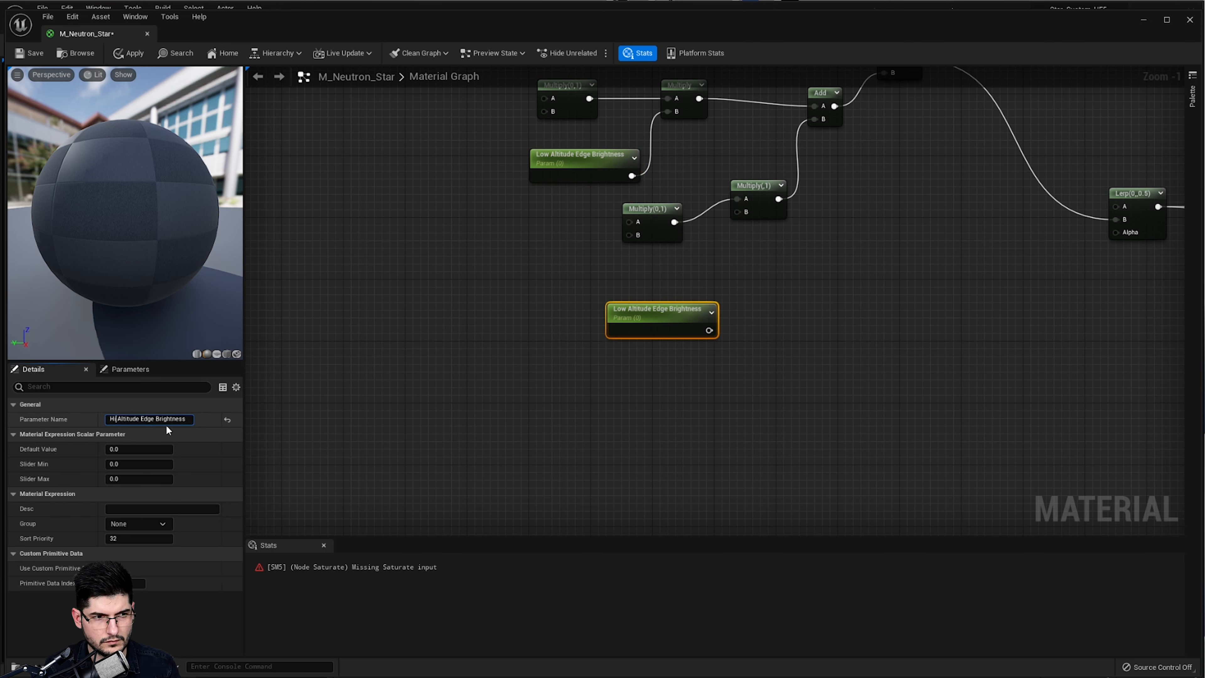
key("Return")
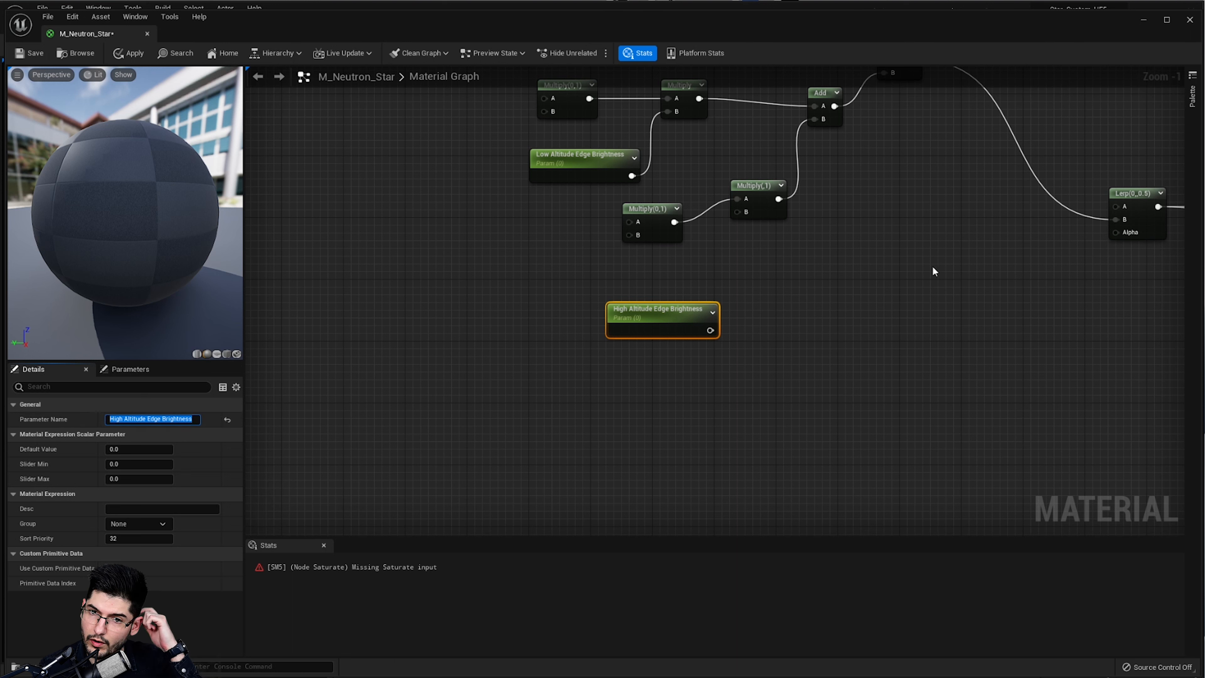
Connect High Altitude Edge Brightness to the second lower Multiply's B input and tidy the positions of the nodes feeding it
left_click_drag(710, 330, 746, 212)
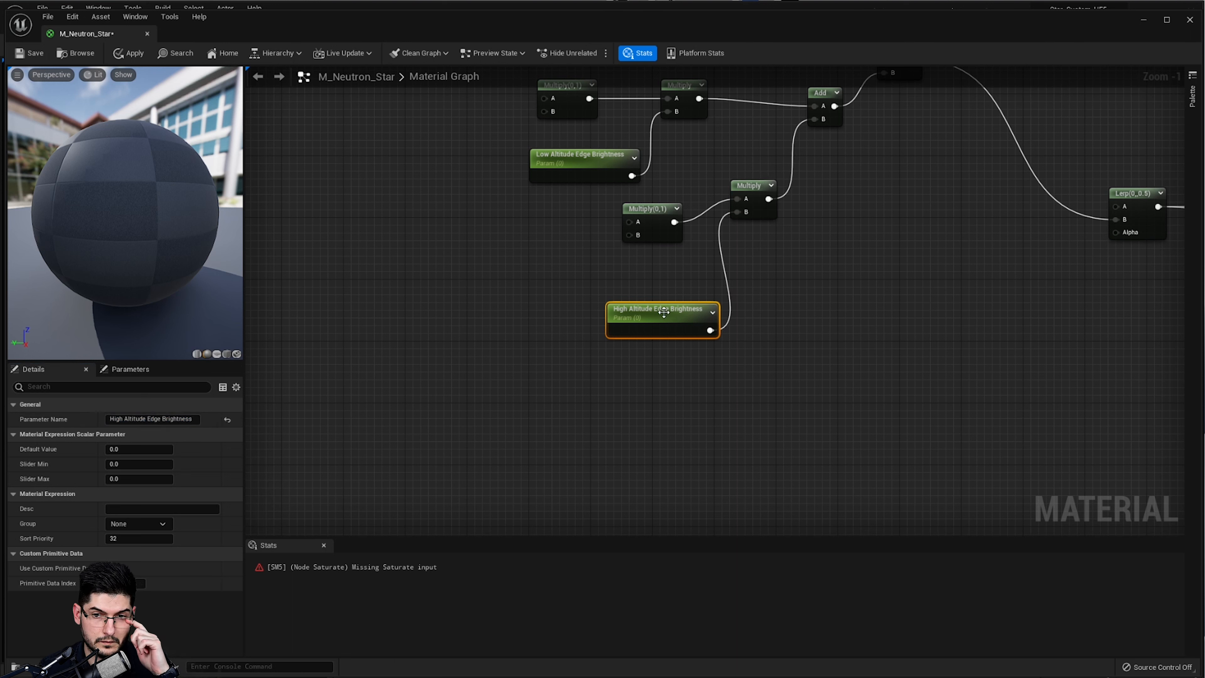
left_click_drag(674, 312, 651, 289)
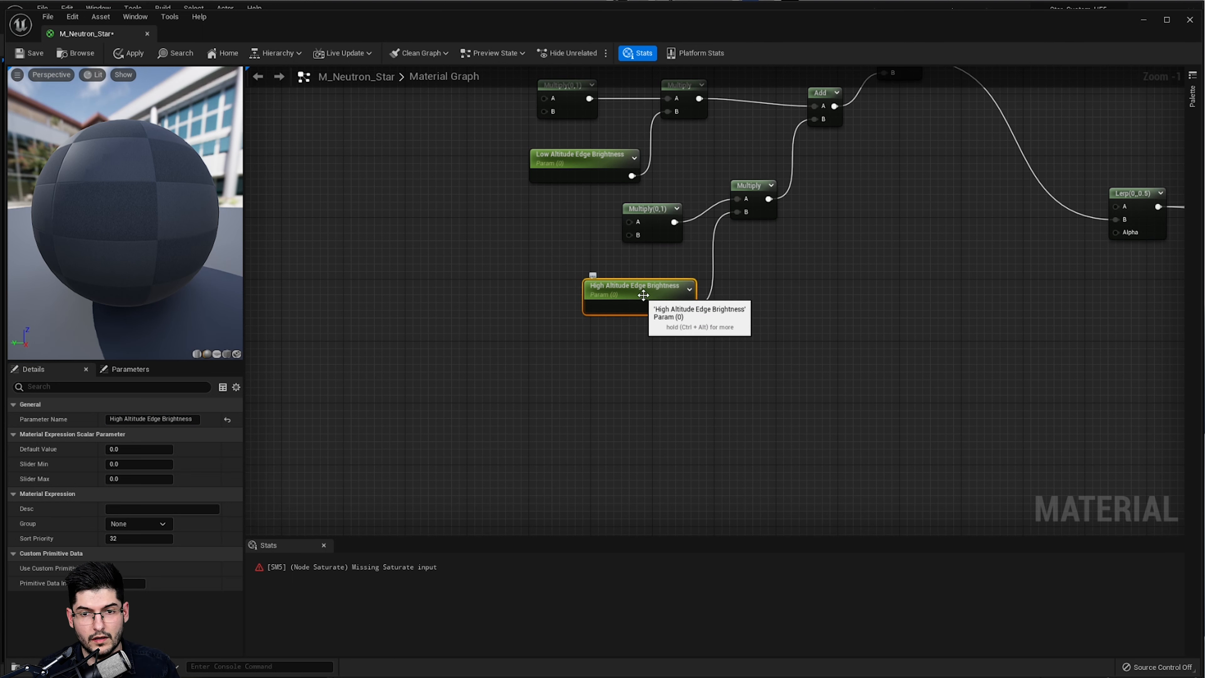
left_click_drag(672, 237, 609, 233)
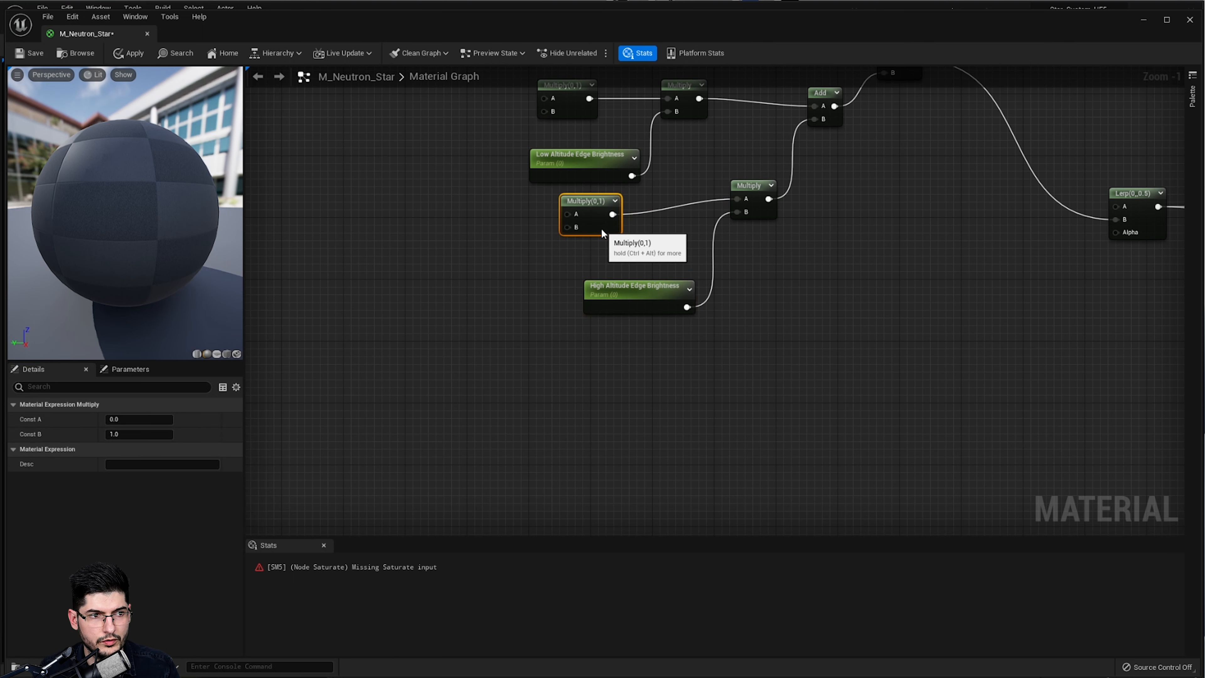
right_click_drag(609, 234, 704, 254)
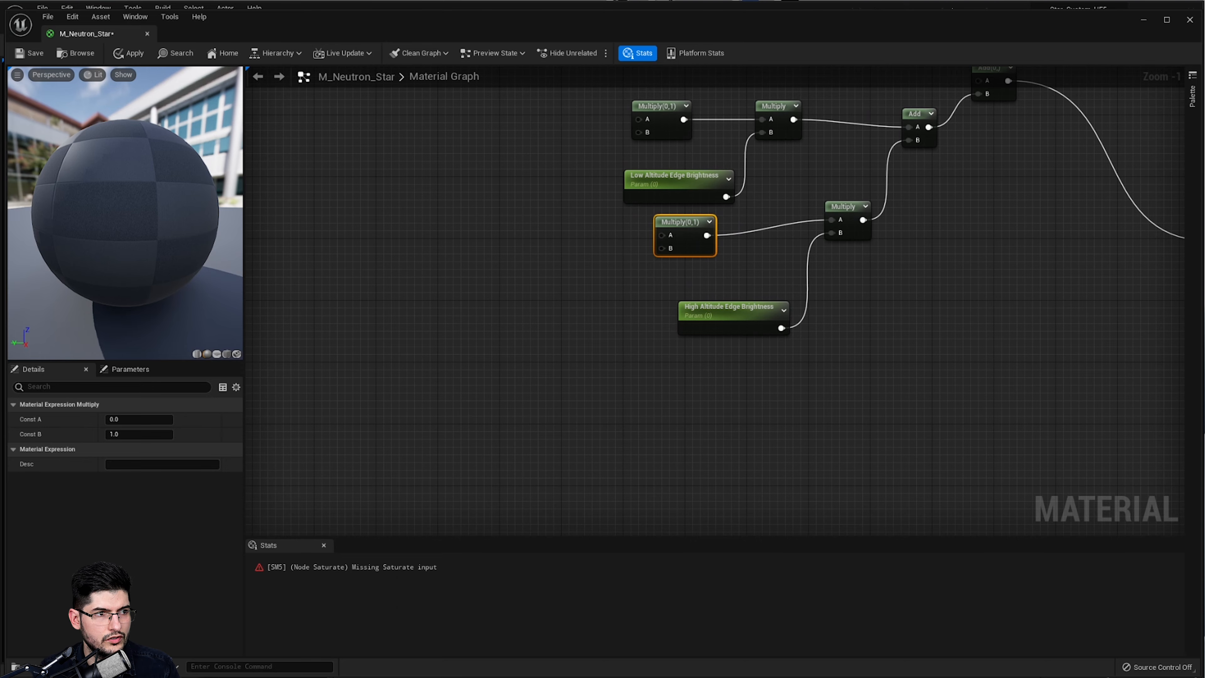
Duplicate the Lerp node, place the copy ahead of the Multiply chains and connect its output to the final Add's A input
scroll(746, 255, "down", 2)
right_click_drag(1044, 212, 773, 219)
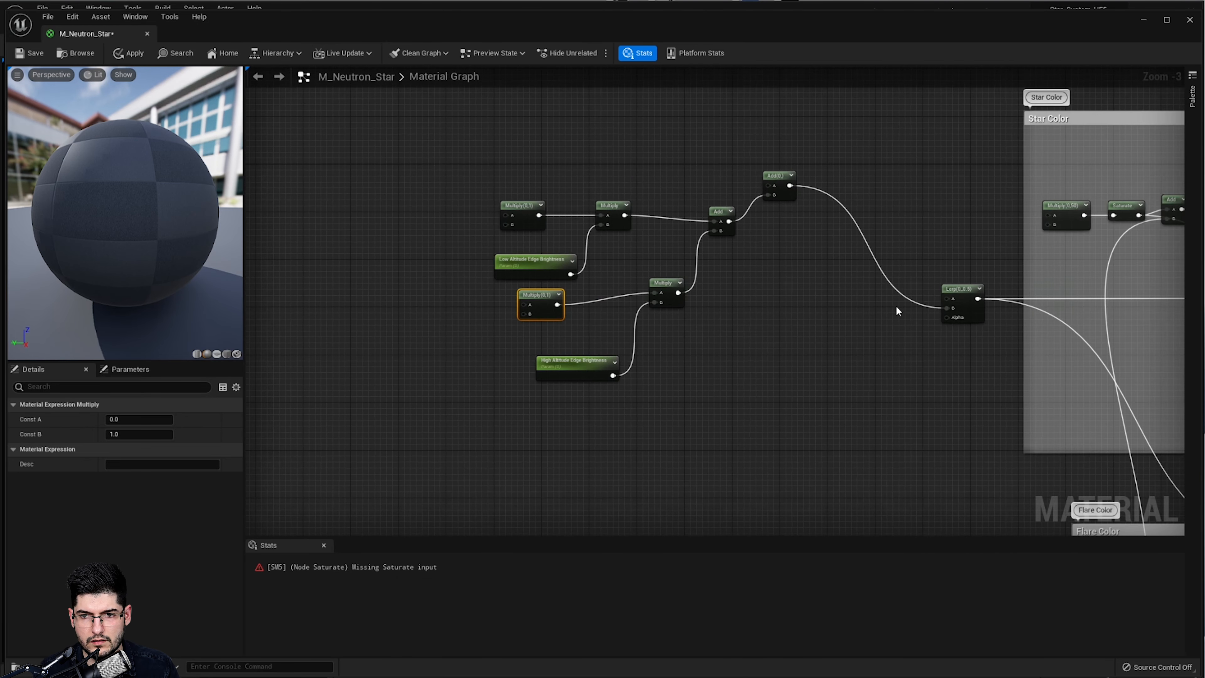
scroll(896, 306, "up", 2)
left_click(998, 307)
key("ctrl+d")
left_click_drag(1026, 356, 337, 140)
left_click(1038, 390)
right_click_drag(336, 219, 529, 276)
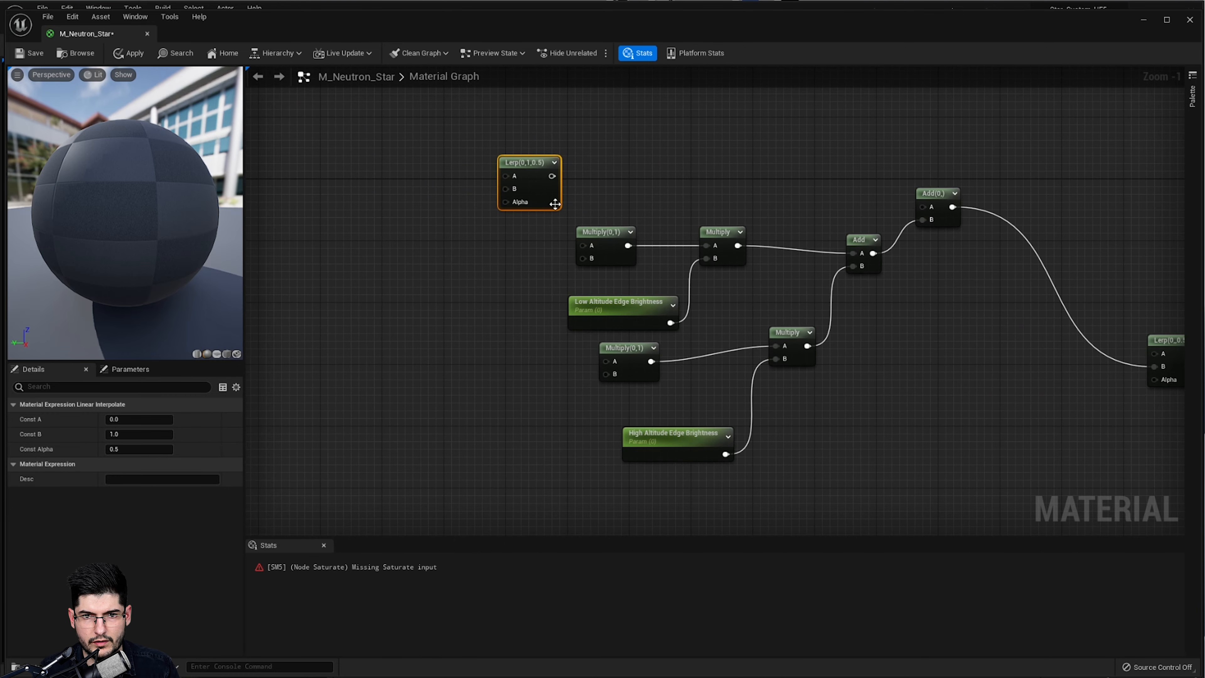
left_click_drag(556, 202, 922, 207)
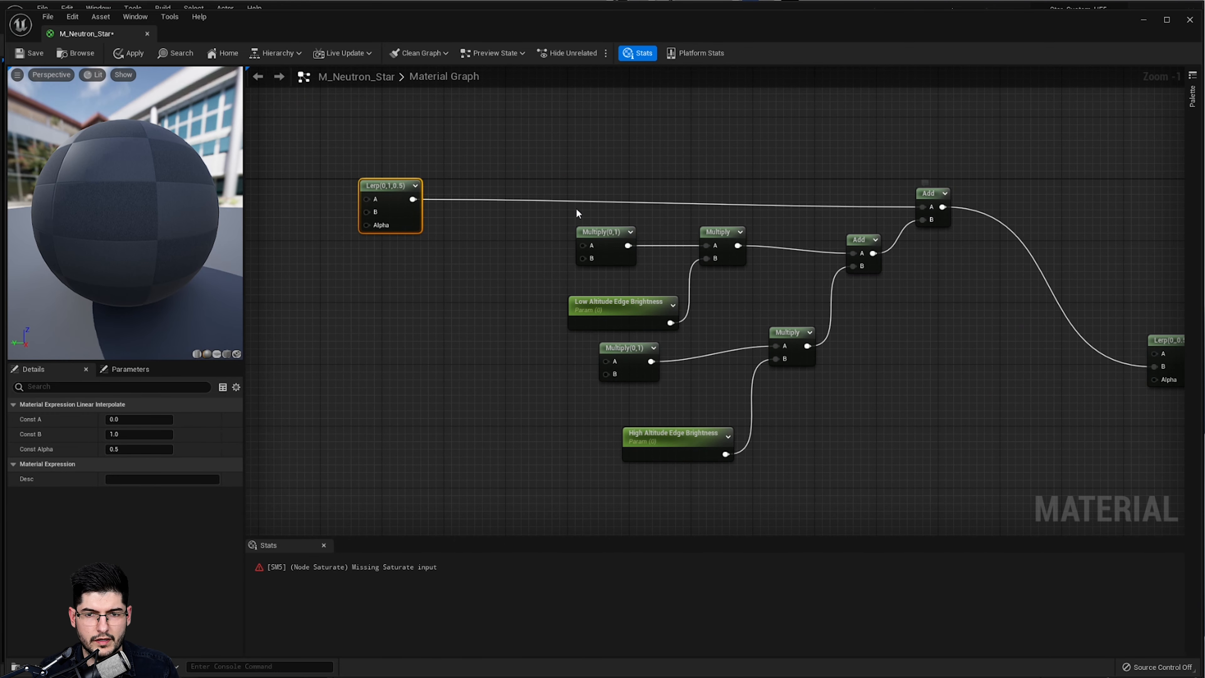
Connect the new Lerp's output to the A inputs of the first Multiply nodes in the low and high altitude chains
left_click(597, 241)
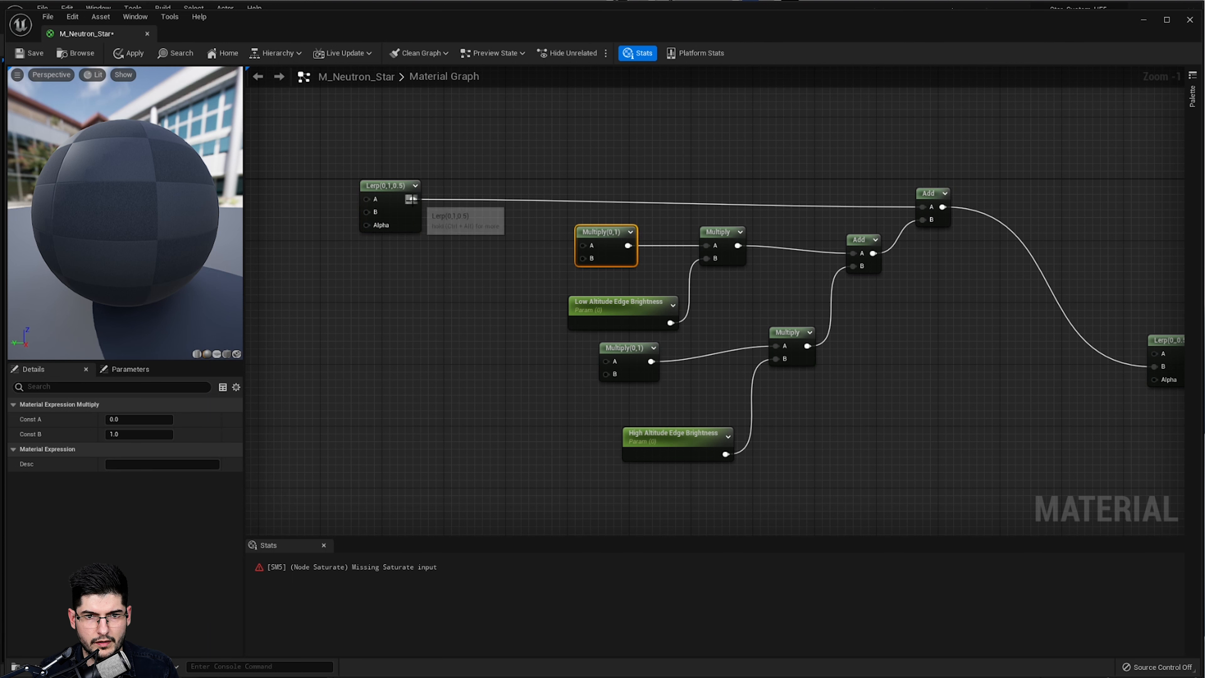
left_click_drag(413, 199, 583, 245)
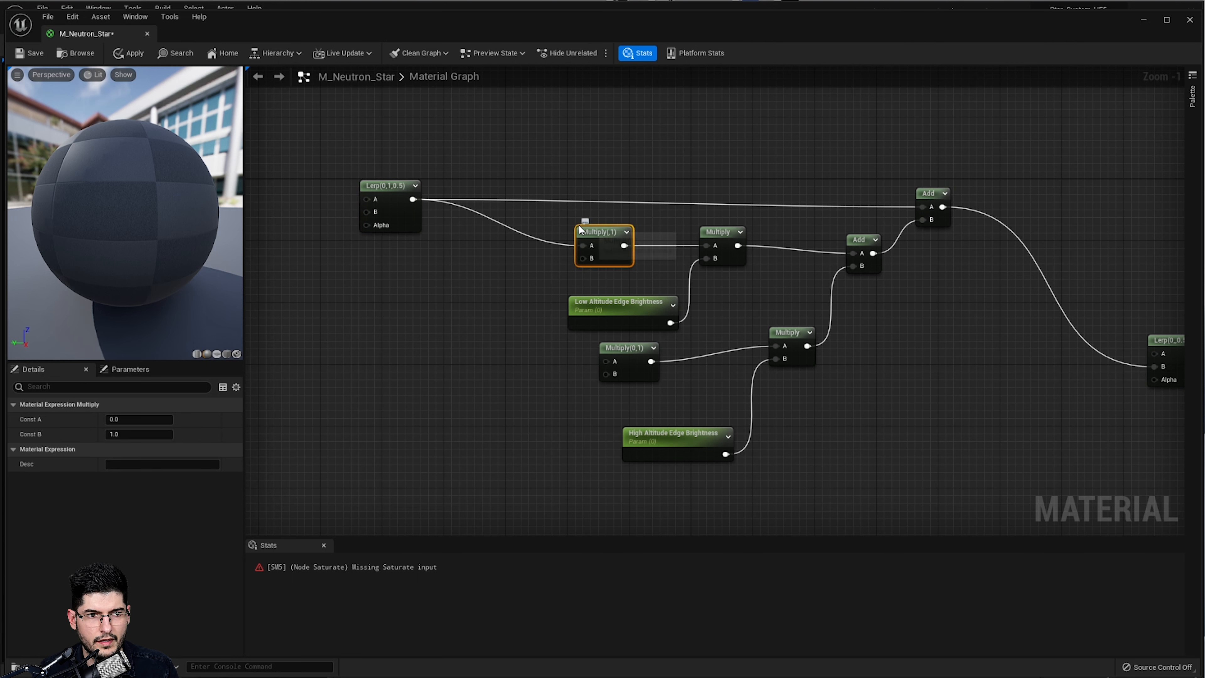
left_click(636, 380)
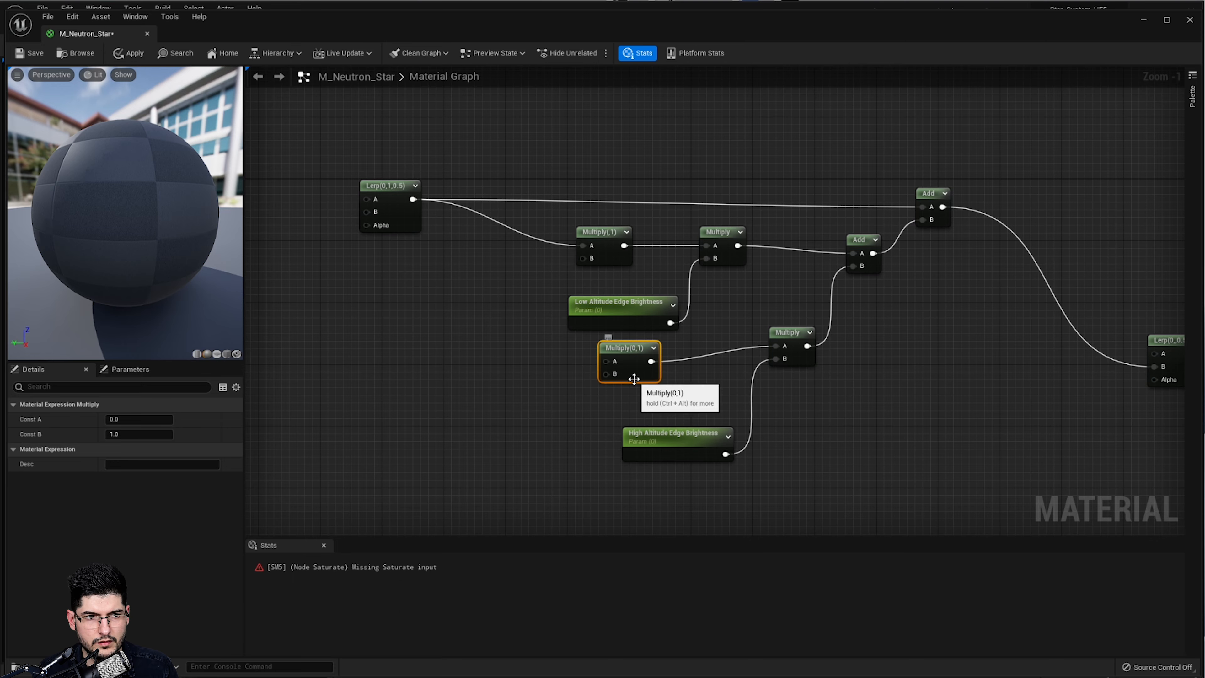
right_click_drag(508, 394, 575, 381)
left_click_drag(479, 186, 672, 347)
right_click_drag(609, 385, 636, 337)
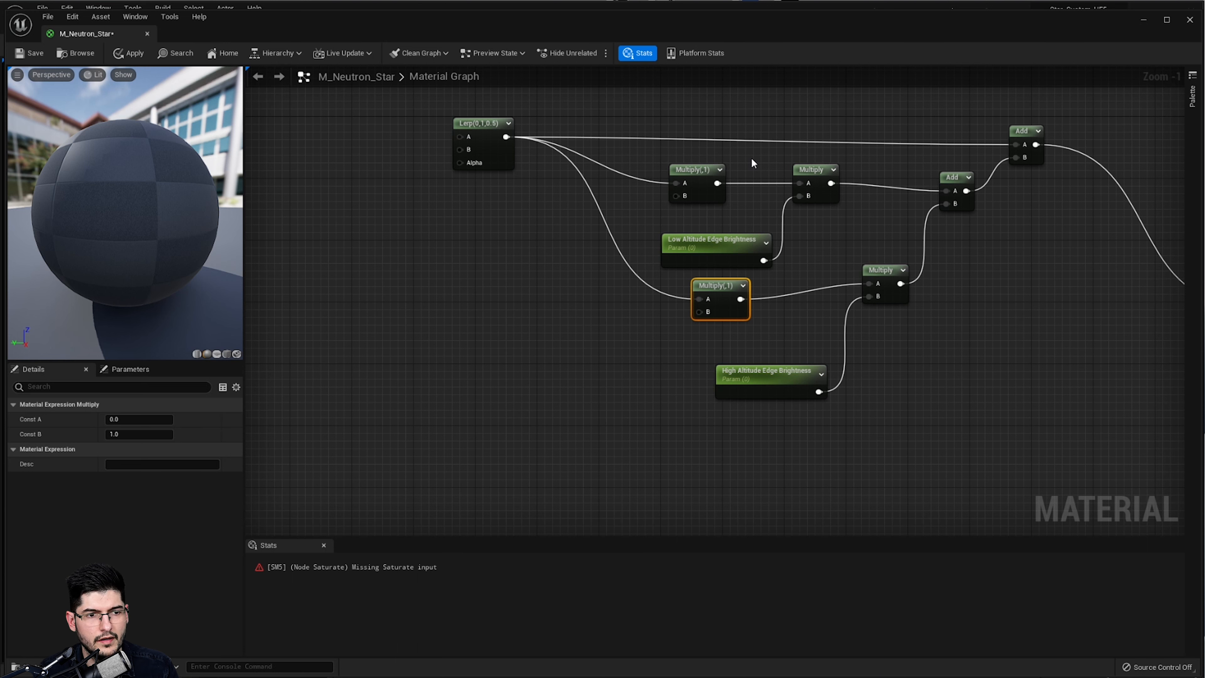
right_click_drag(595, 311, 685, 322)
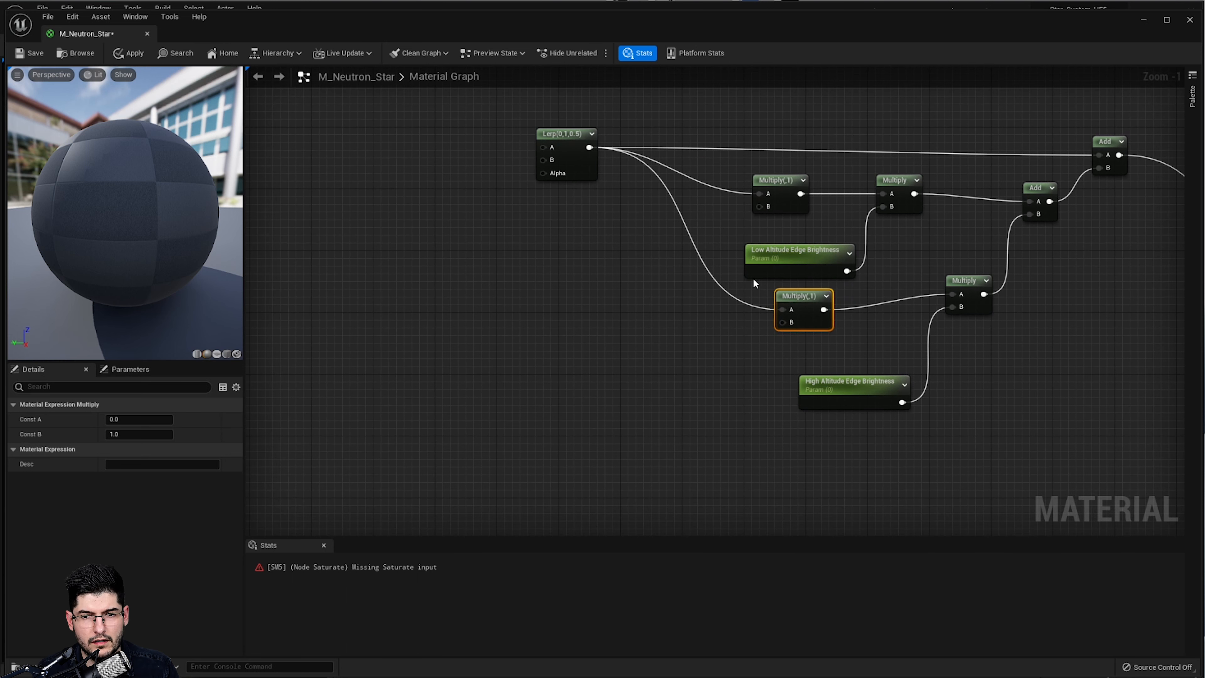
Duplicate the high altitude chain's first Multiply, place the copy below the new Lerp and connect it to the low altitude Multiply's B input
key("ctrl+d")
left_click_drag(898, 372, 761, 205)
right_click_drag(541, 275, 753, 261)
Add a Saturate node in front of the Multiply below the Lerp and connect it to that Multiply's A input
right_click(638, 207)
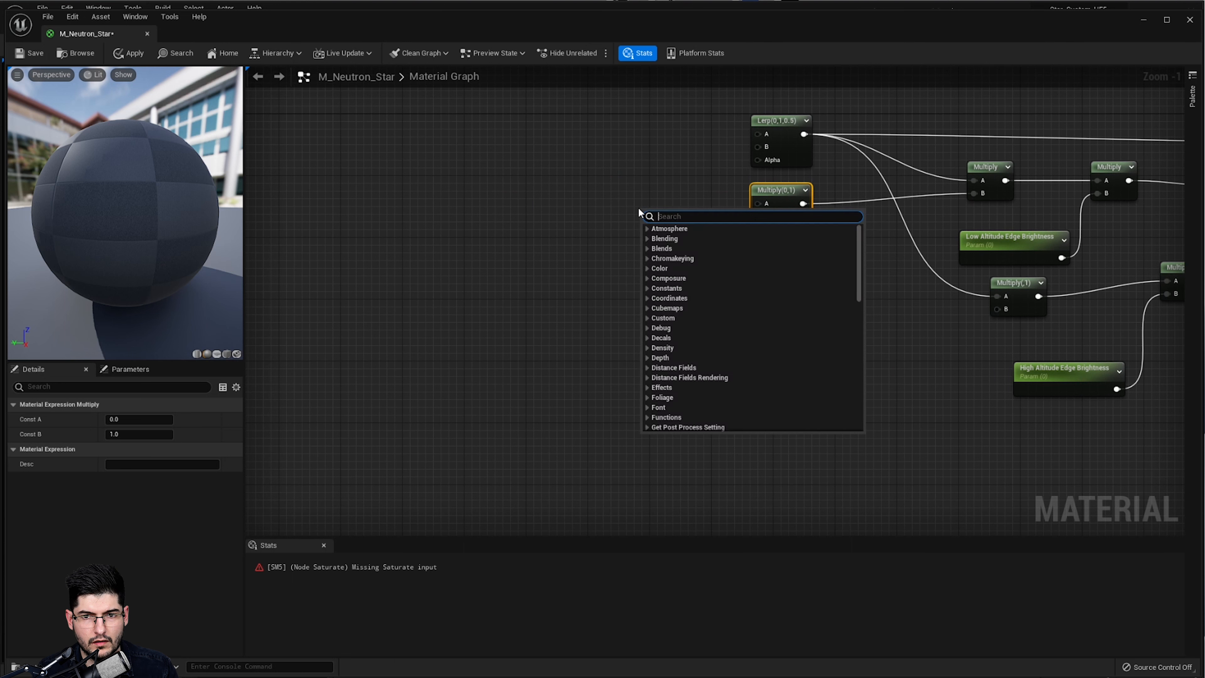
type("saturate")
key("Return")
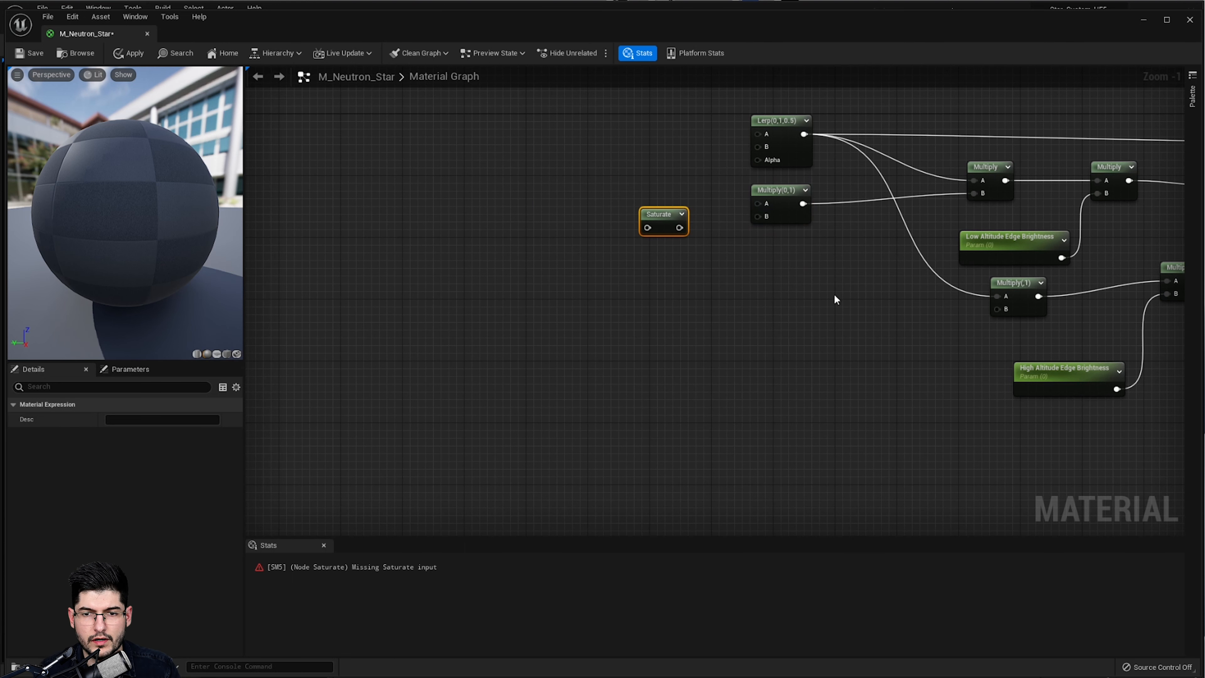
left_click_drag(664, 212, 765, 205)
right_click_drag(602, 281, 747, 303)
left_click(760, 223)
Add a OneMinus node in front of the Saturate node and connect it to the Saturate input
right_click(705, 218)
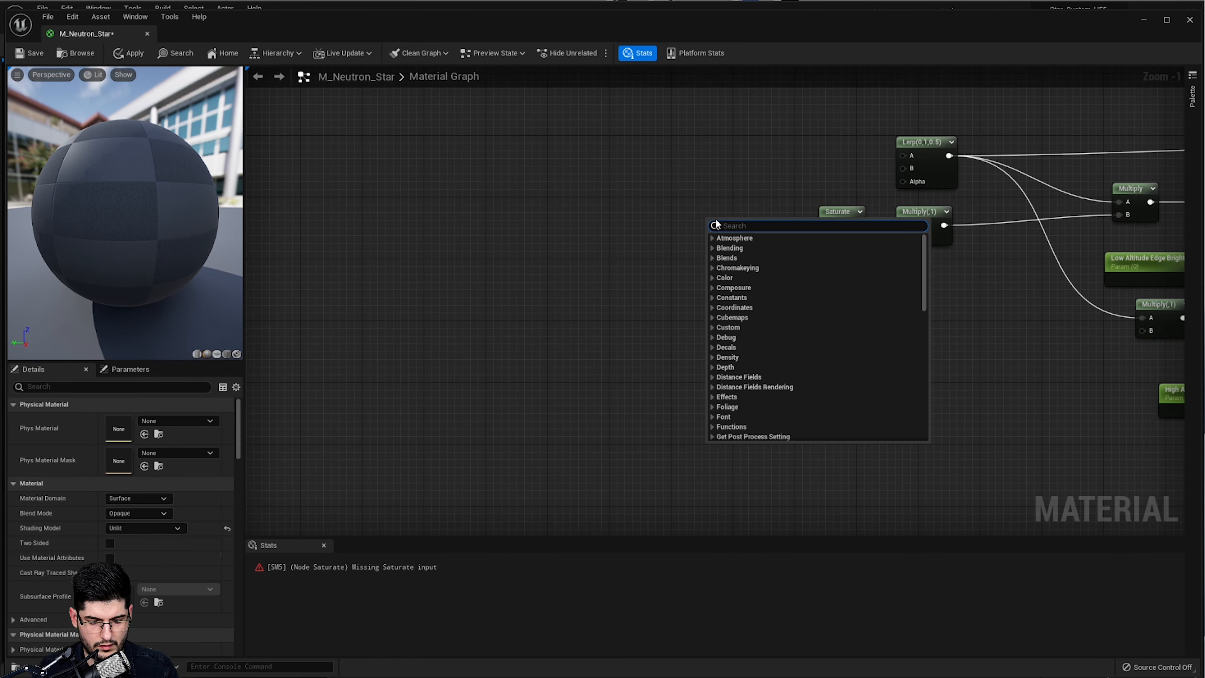
type("one mi")
key("Return")
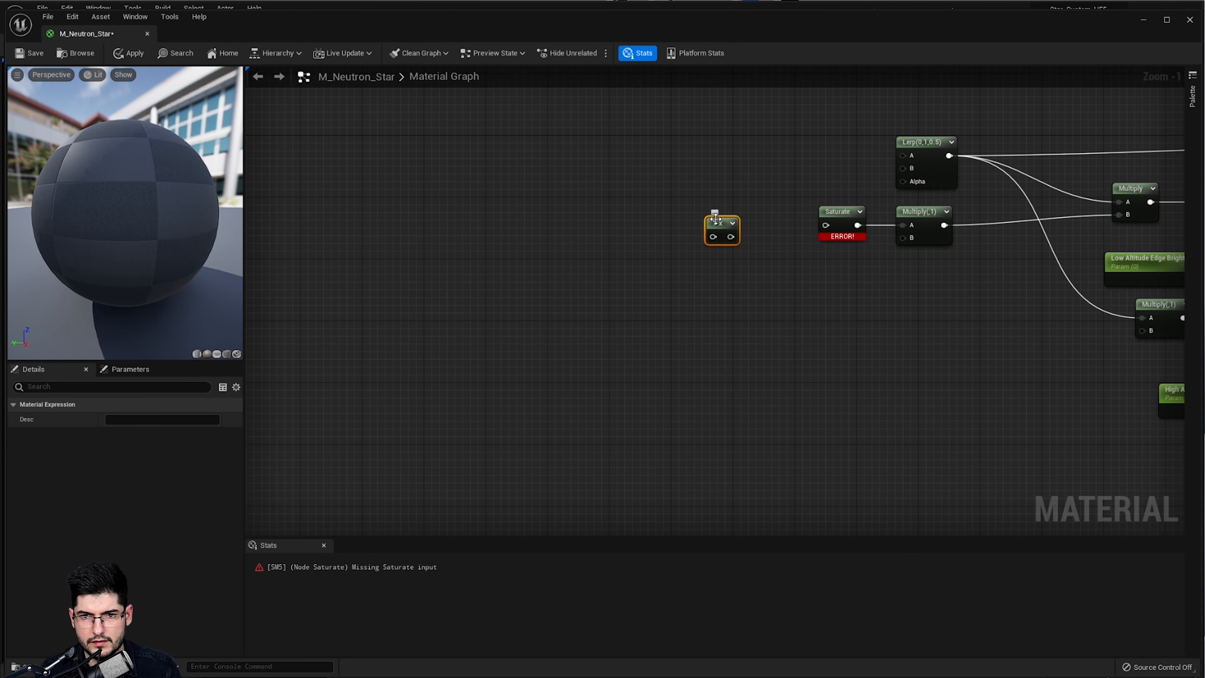
left_click_drag(718, 211, 826, 225)
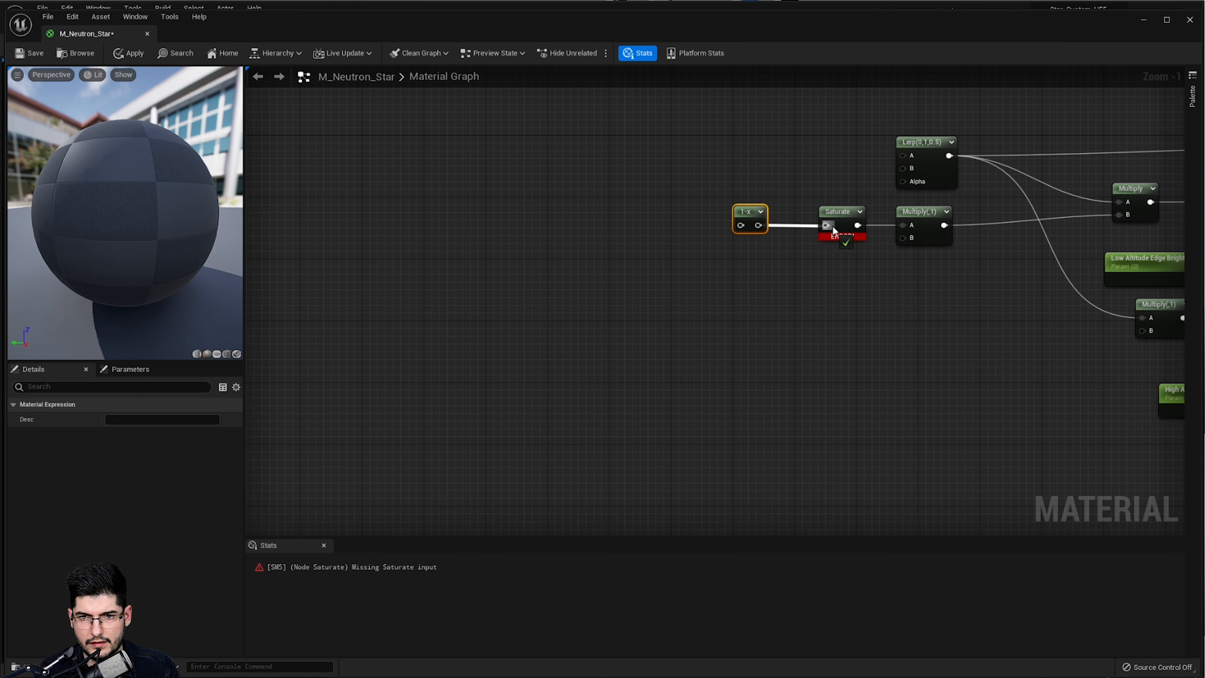
right_click_drag(758, 272, 833, 288)
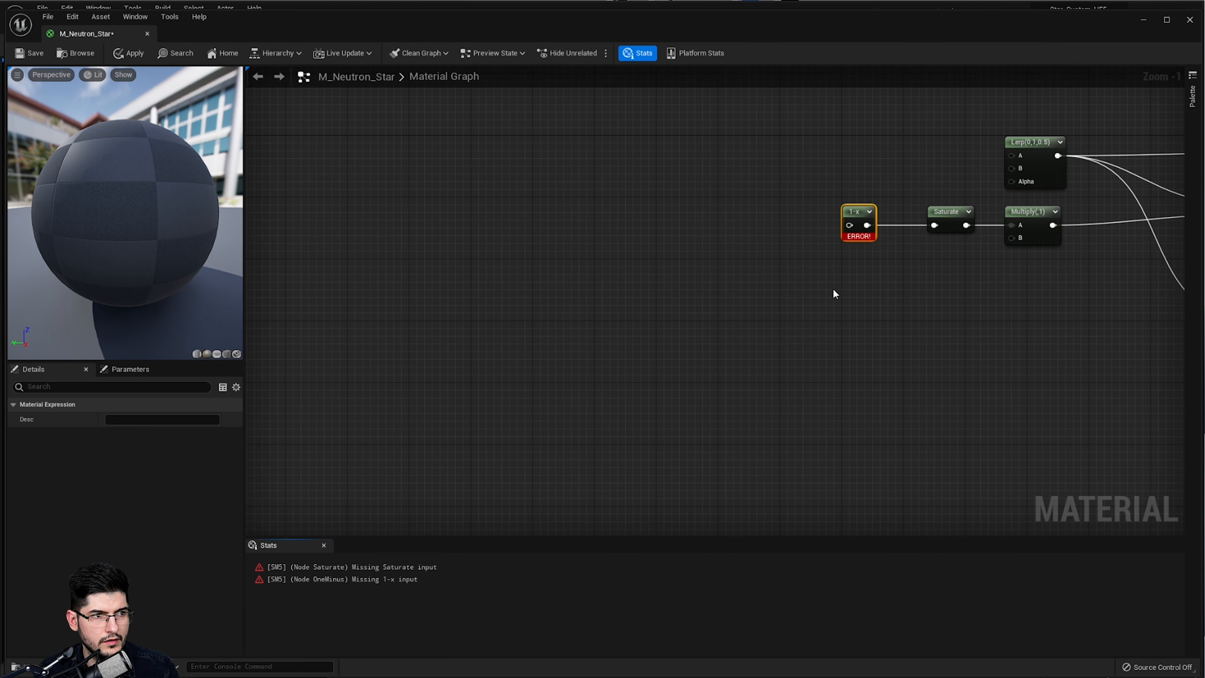
Copy the Multiply after Saturate, connect the copy to the OneMinus input and set its Const B to 2
left_click(1028, 235)
key("ctrl+c")
key("ctrl+v")
left_click_drag(1089, 304, 849, 225)
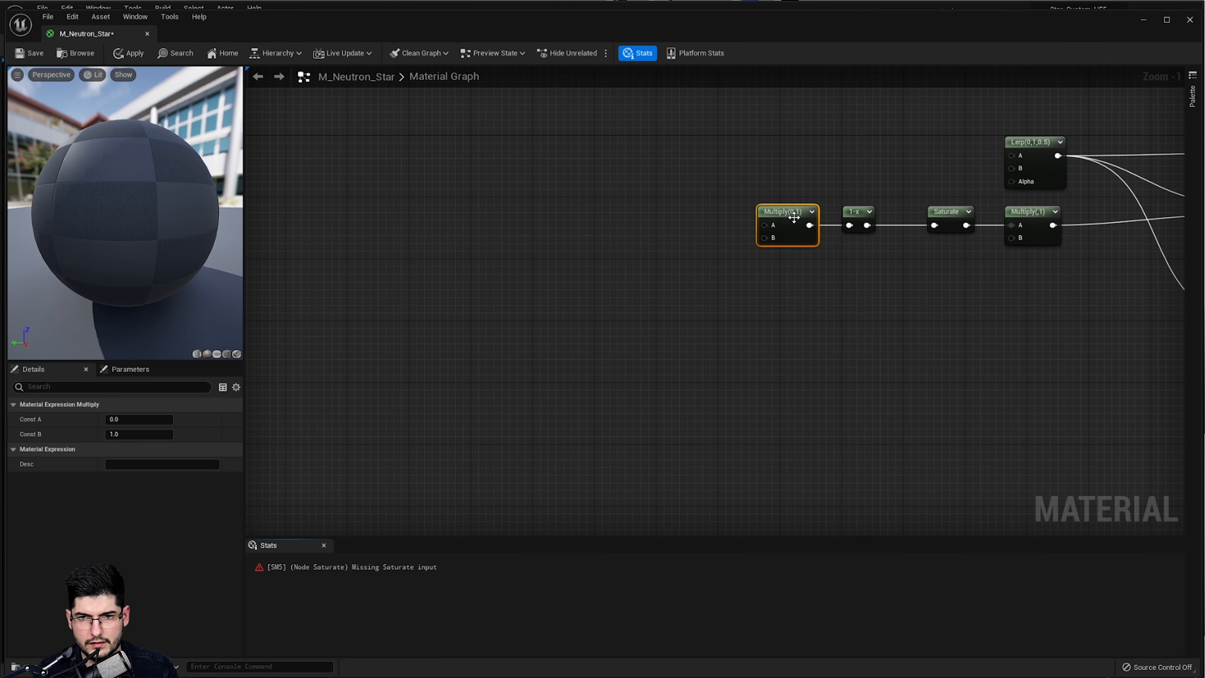
left_click(144, 434)
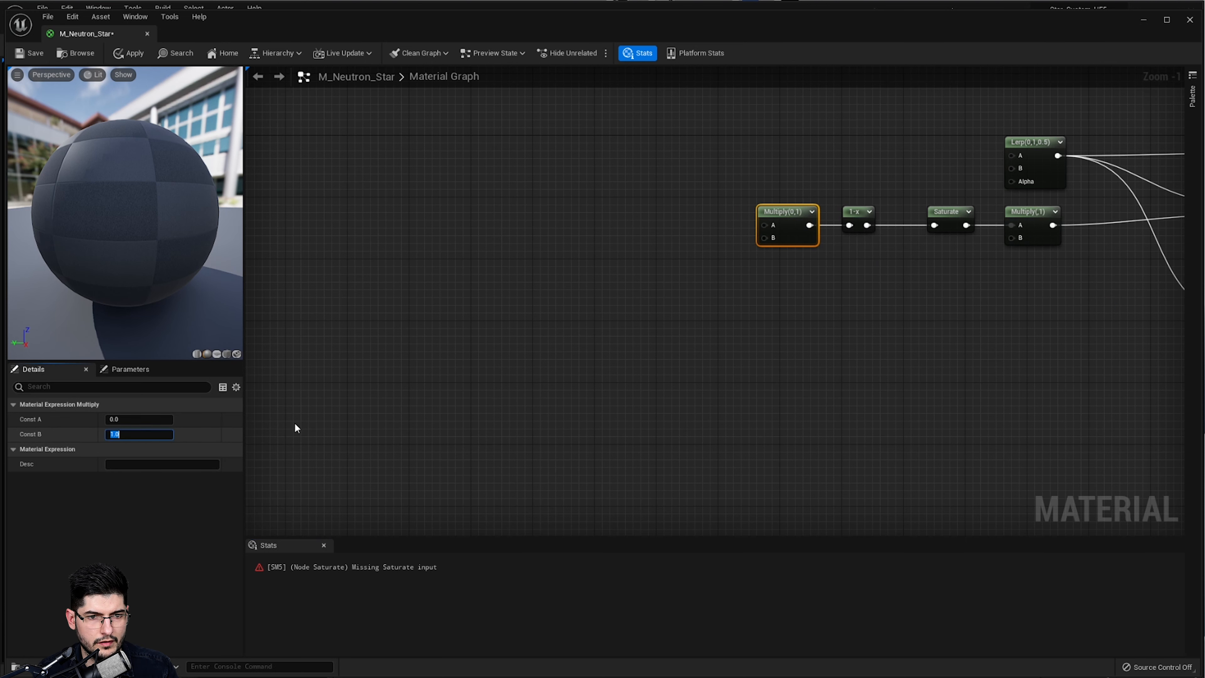
type("2")
left_click(896, 374)
Move the new Lerp to the far side of the OneMinus chain and add a reroute point on its output wire before the branches
right_click_drag(901, 374, 792, 375)
scroll(835, 316, "down", 1)
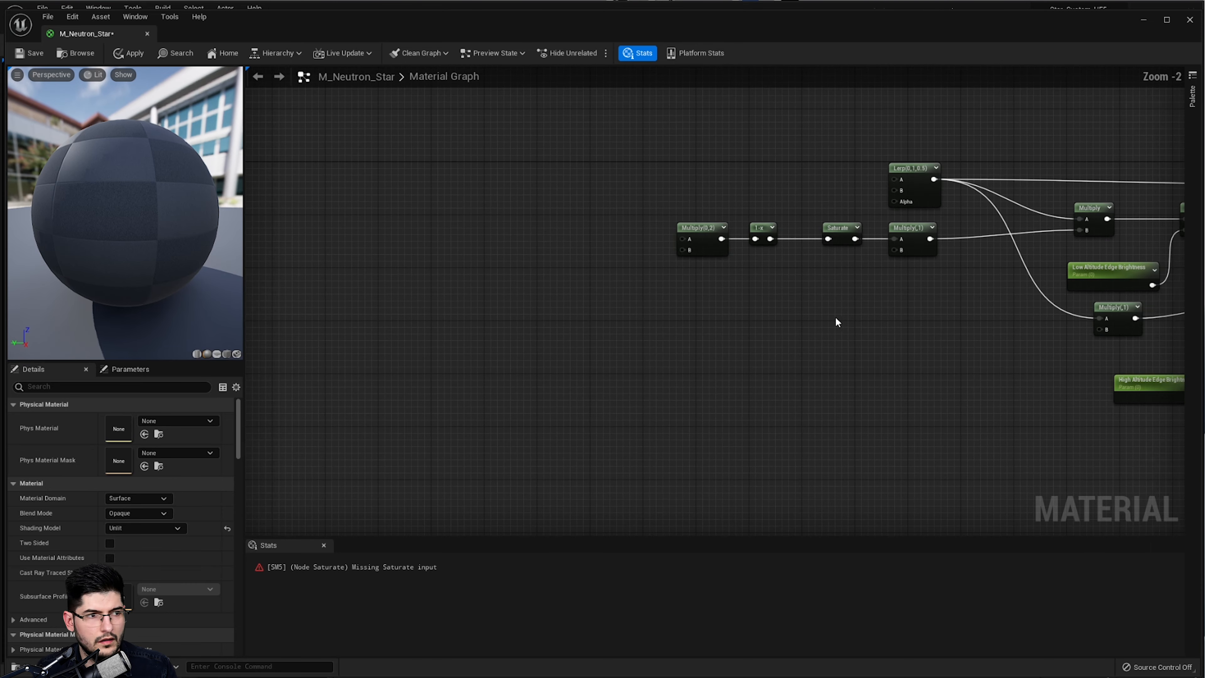
right_click_drag(830, 316, 884, 290)
right_click_drag(756, 311, 697, 332)
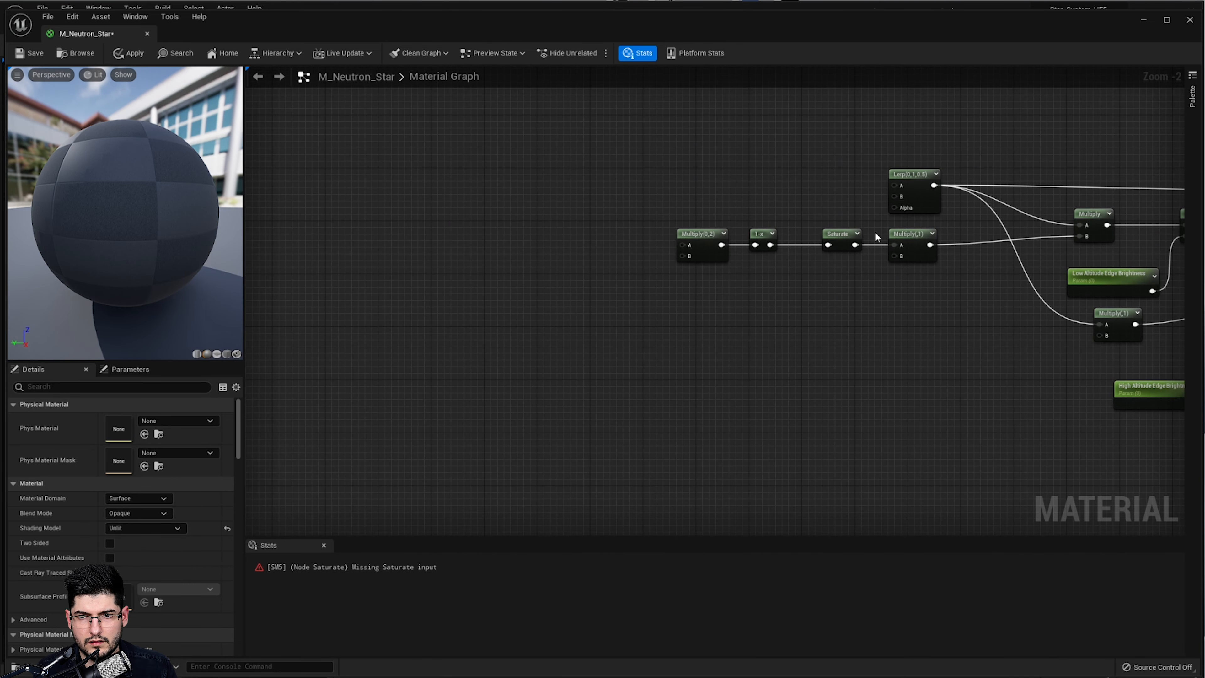
left_click_drag(937, 209, 658, 202)
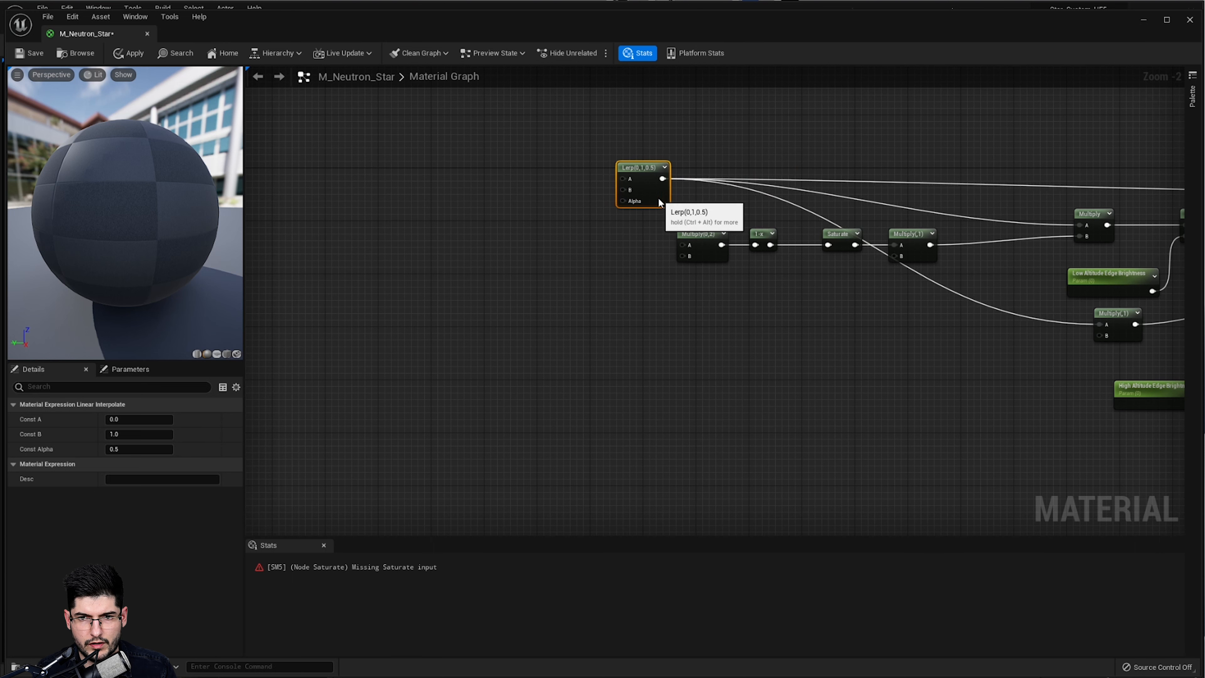
right_click_drag(974, 262, 800, 203)
double_click(861, 190)
left_click_drag(785, 191, 912, 329)
Apply the material changes, choosing to continue despite the compilation errors
right_click_drag(782, 334, 823, 337)
right_click_drag(699, 291, 817, 297)
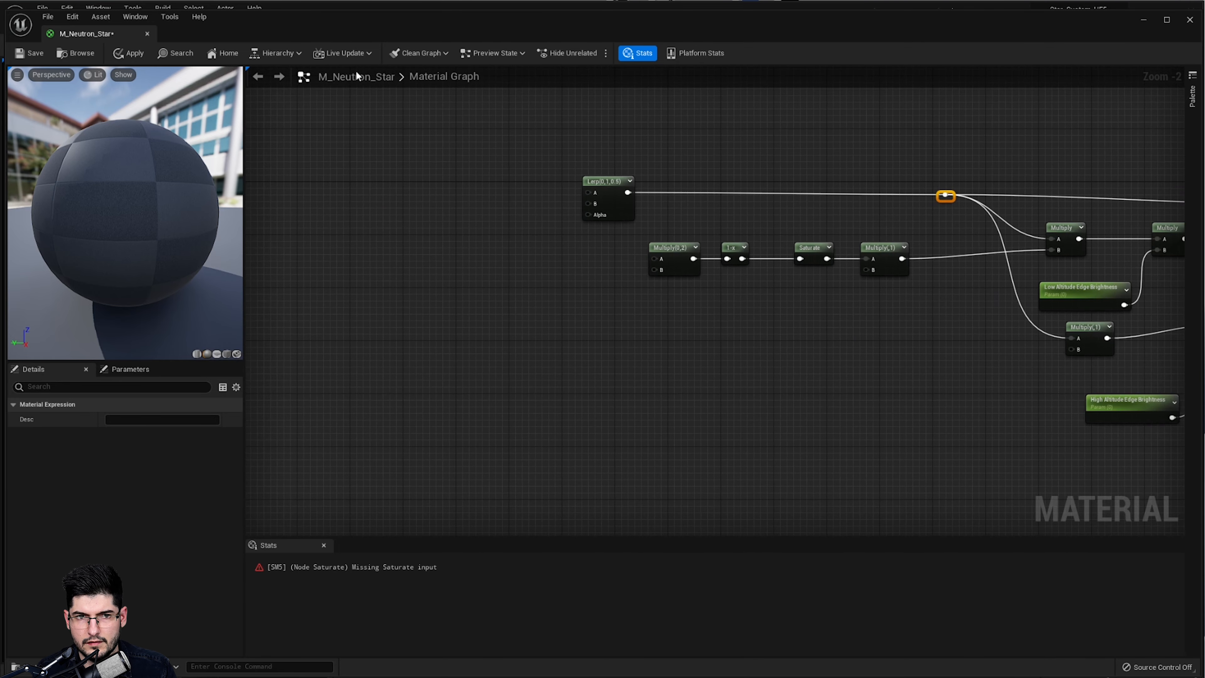
left_click(135, 54)
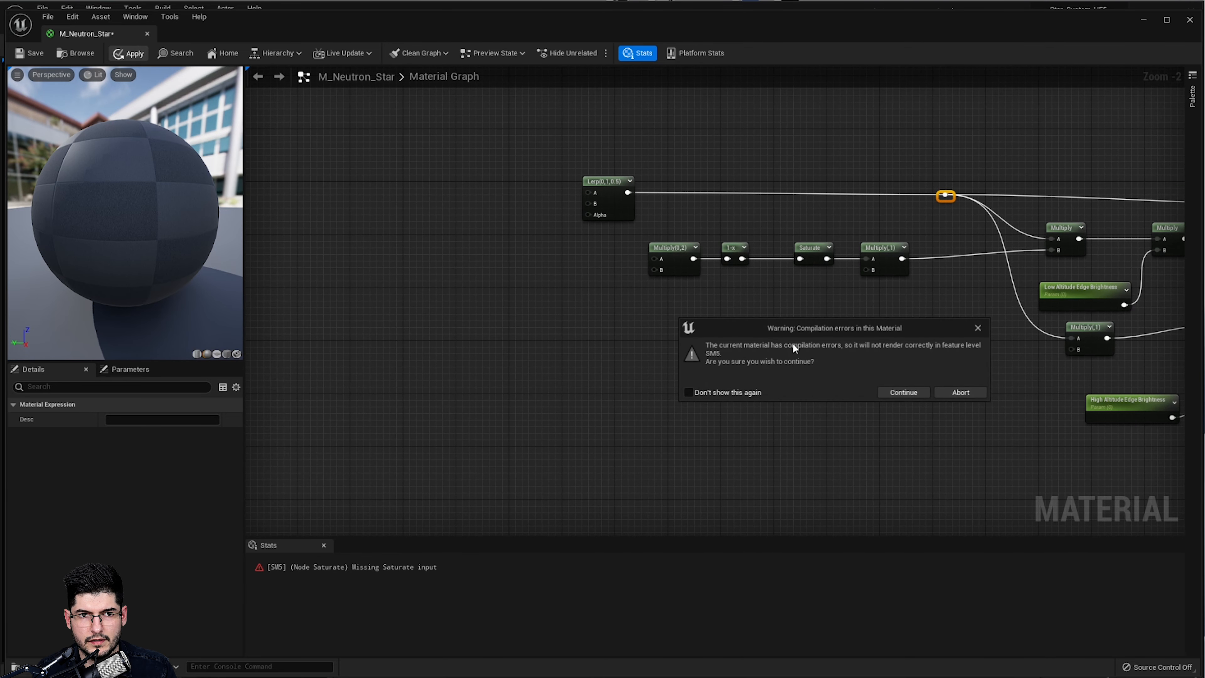
left_click(898, 393)
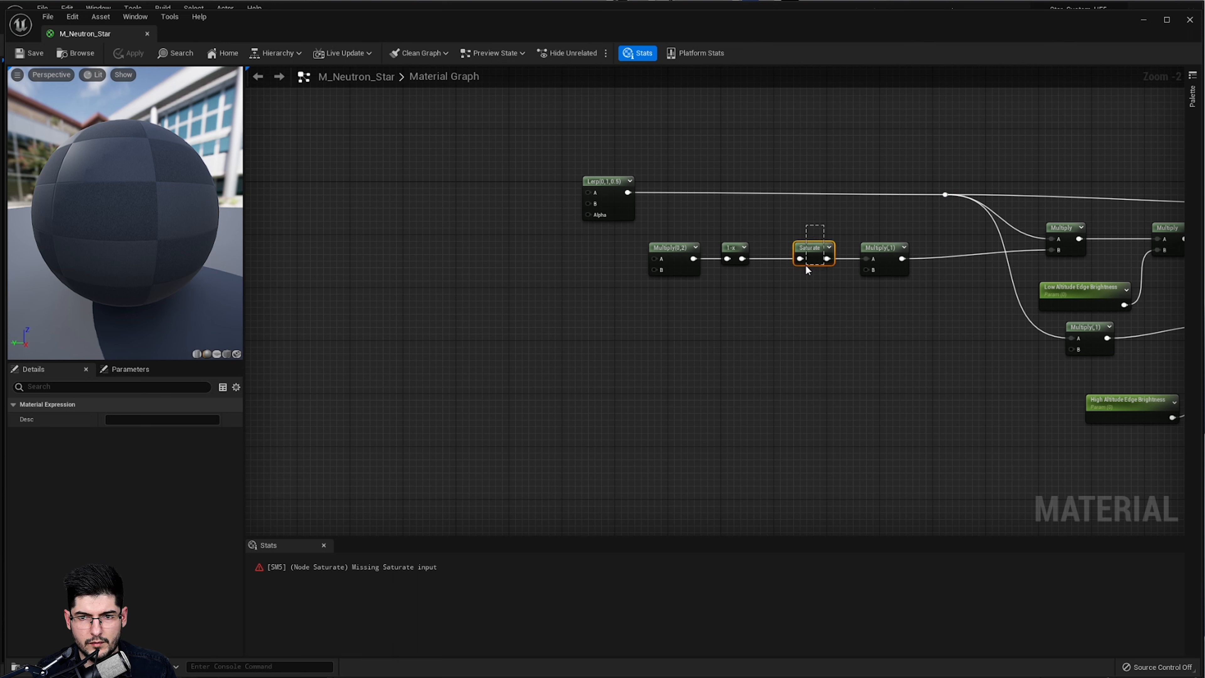
Paste a copy of the Saturate node in front of the new Lerp and connect it to the Lerp's Alpha input
key("ctrl+v")
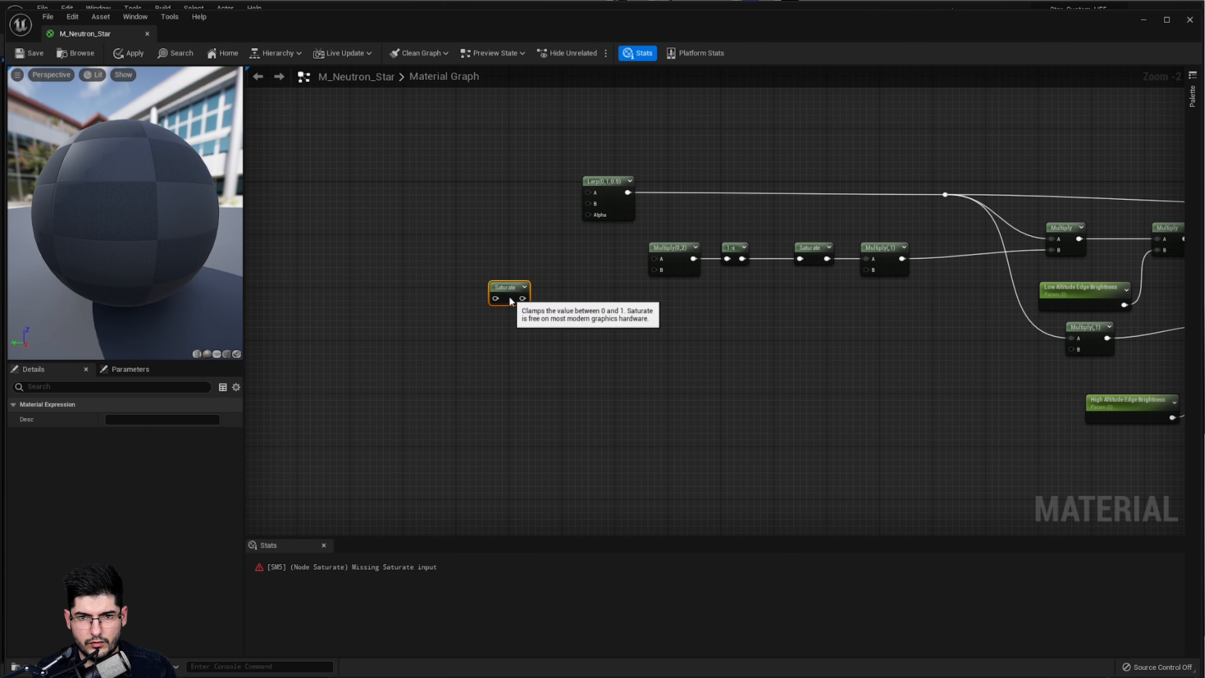
left_click_drag(511, 302, 588, 215)
right_click_drag(611, 336, 728, 306)
scroll(679, 309, "up", 1)
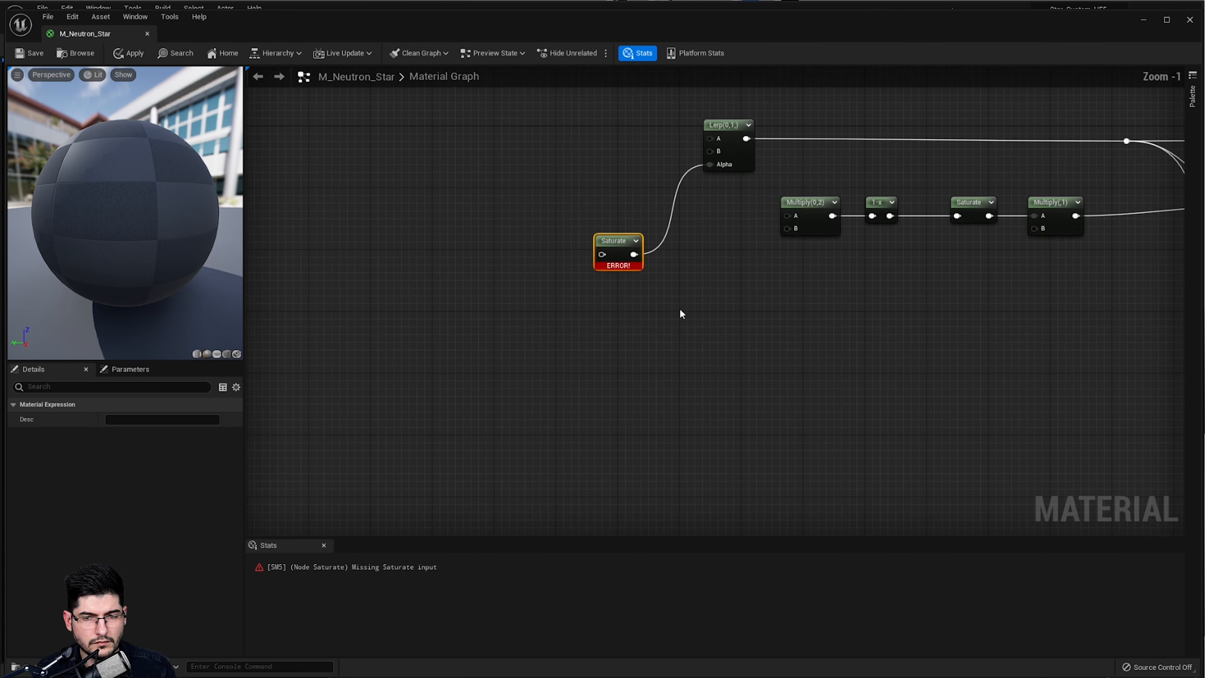
Add a CheapContrast node in front of the new Saturate node, leaving room between them
right_click_drag(577, 300, 683, 307)
right_click(567, 249)
type("cheap")
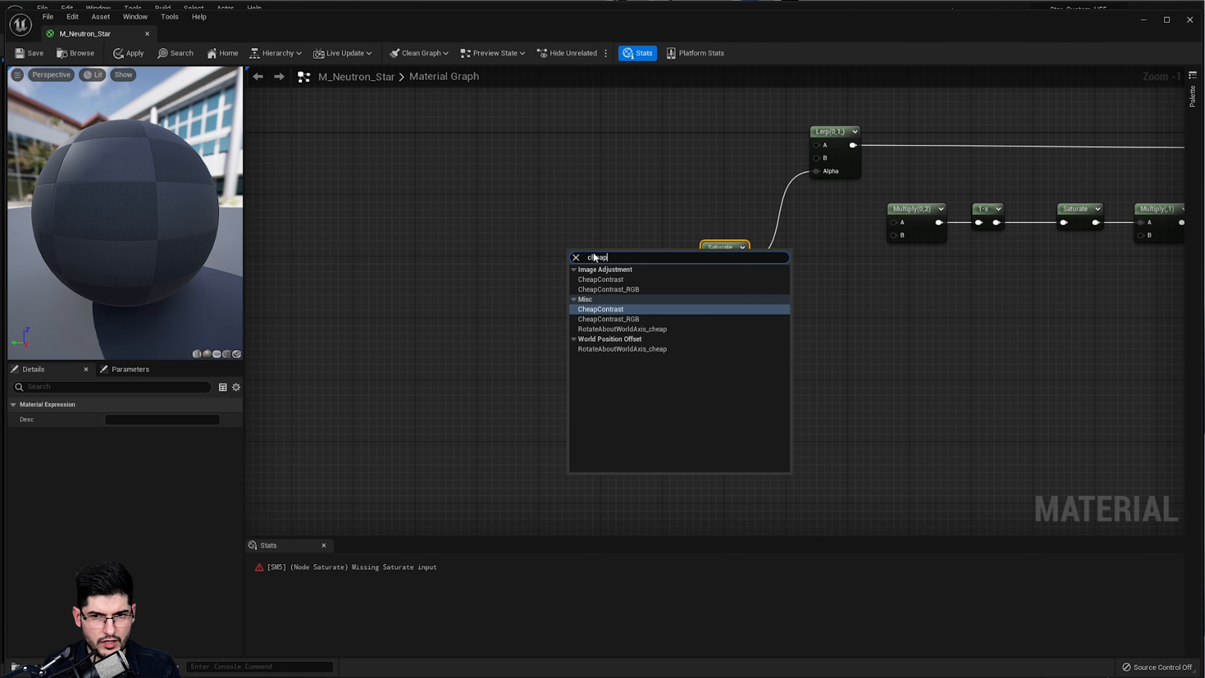
key("Return")
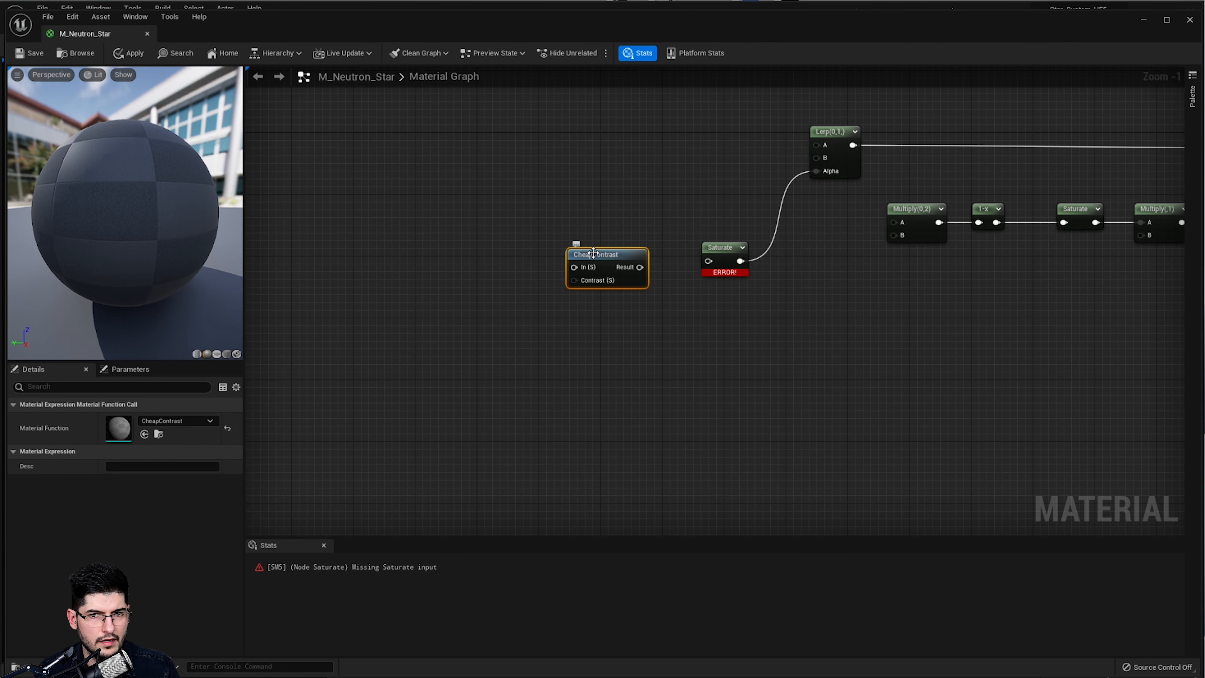
left_click_drag(604, 258, 544, 266)
Duplicate the Multiply with Const B 2, wire the copy between CheapContrast and Saturate, and align the CheapContrast node with it
left_click(917, 228)
key("ctrl+d")
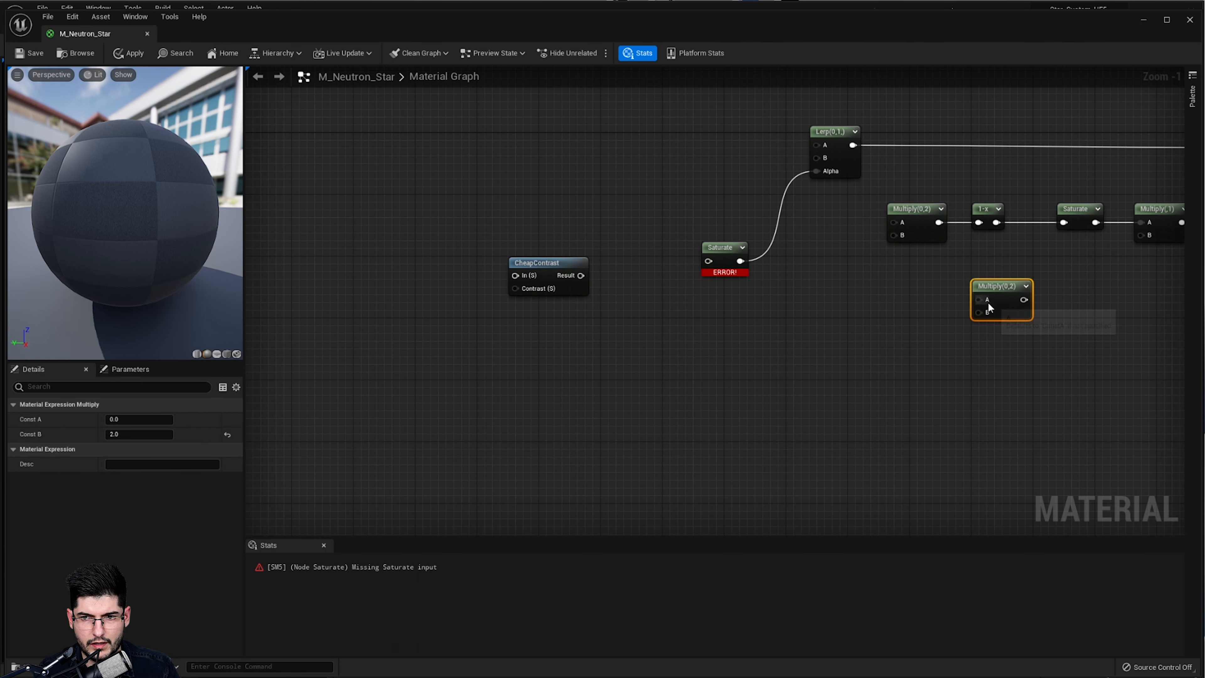
left_click_drag(989, 303, 646, 281)
left_click_drag(550, 263, 708, 261)
right_click_drag(702, 337, 812, 267)
left_click(620, 334)
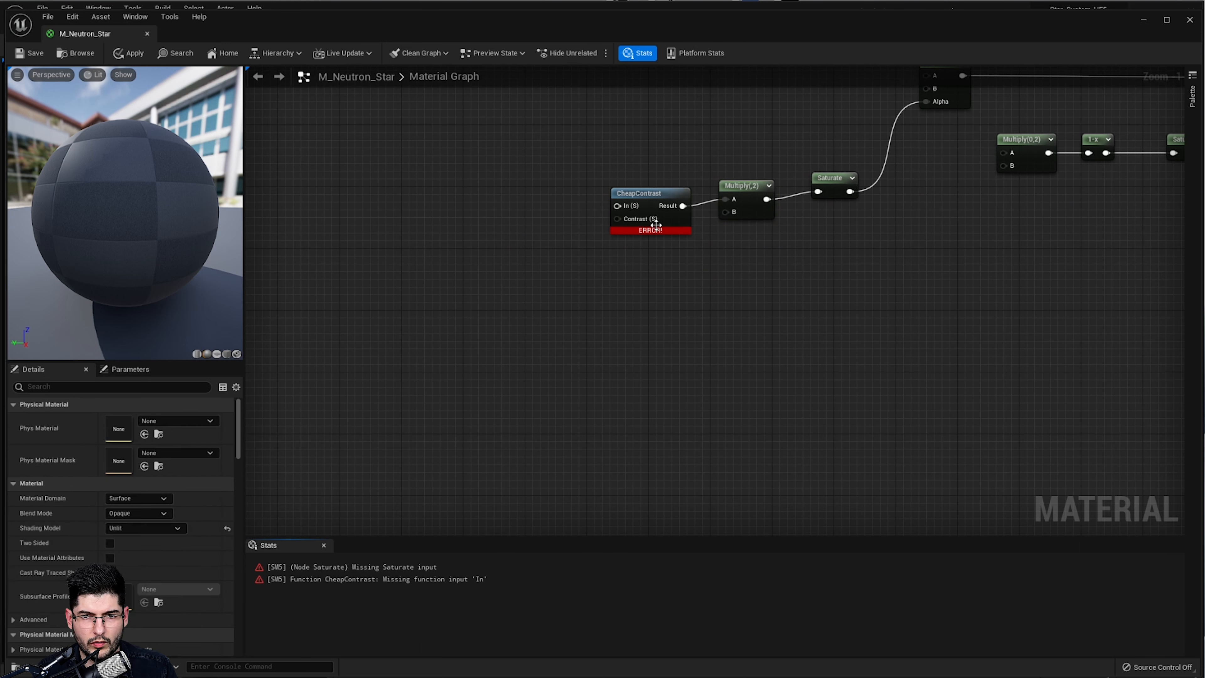
left_click_drag(655, 211, 630, 200)
left_click_drag(715, 253, 710, 283)
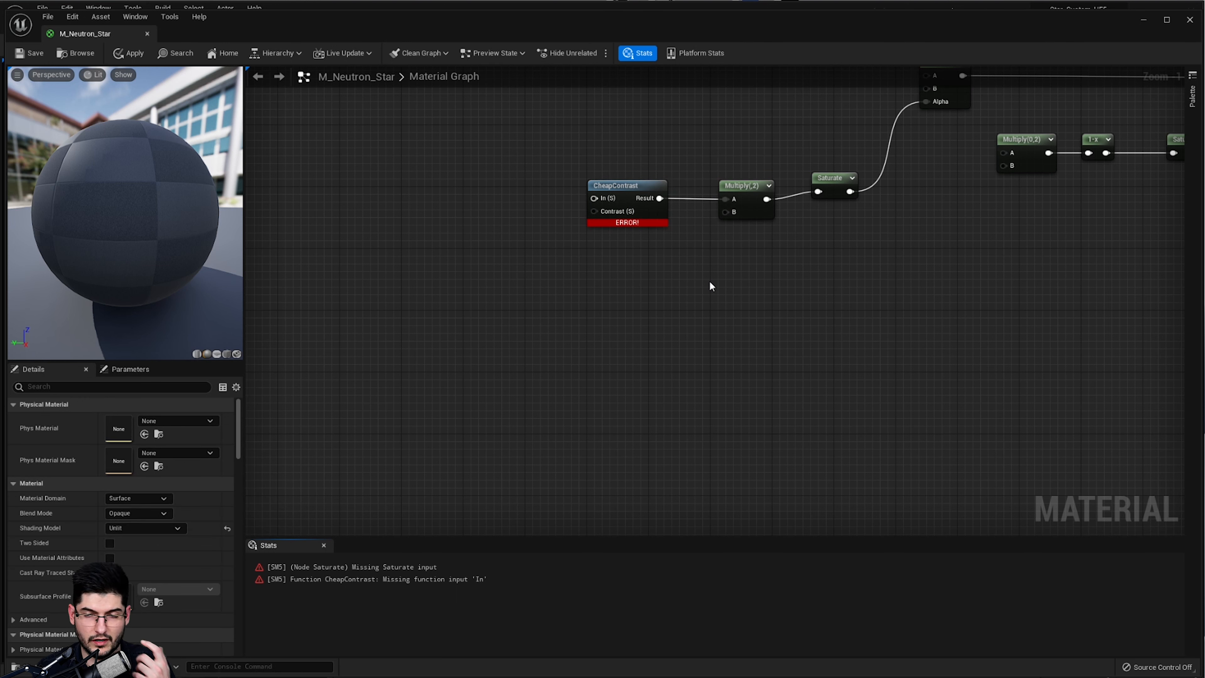
Add a constant node below the CheapContrast and Multiply nodes and convert it to a scalar parameter
left_click(663, 283)
left_click_drag(681, 298, 726, 212)
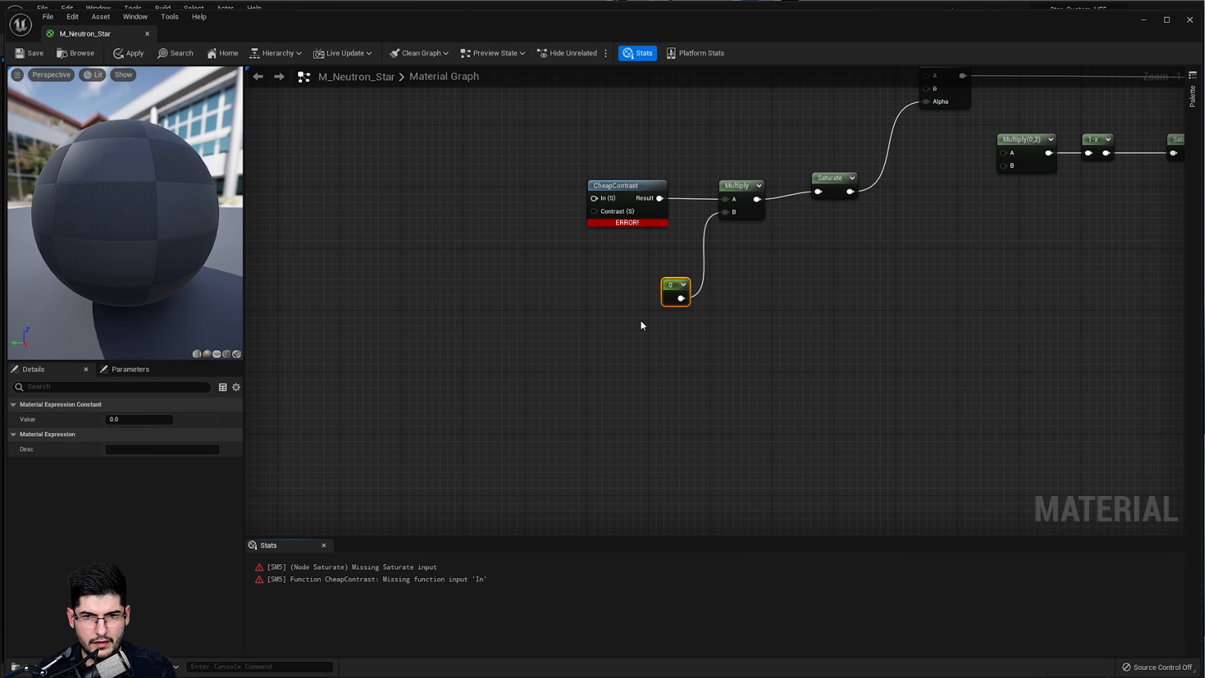
right_click(683, 290)
left_click(713, 324)
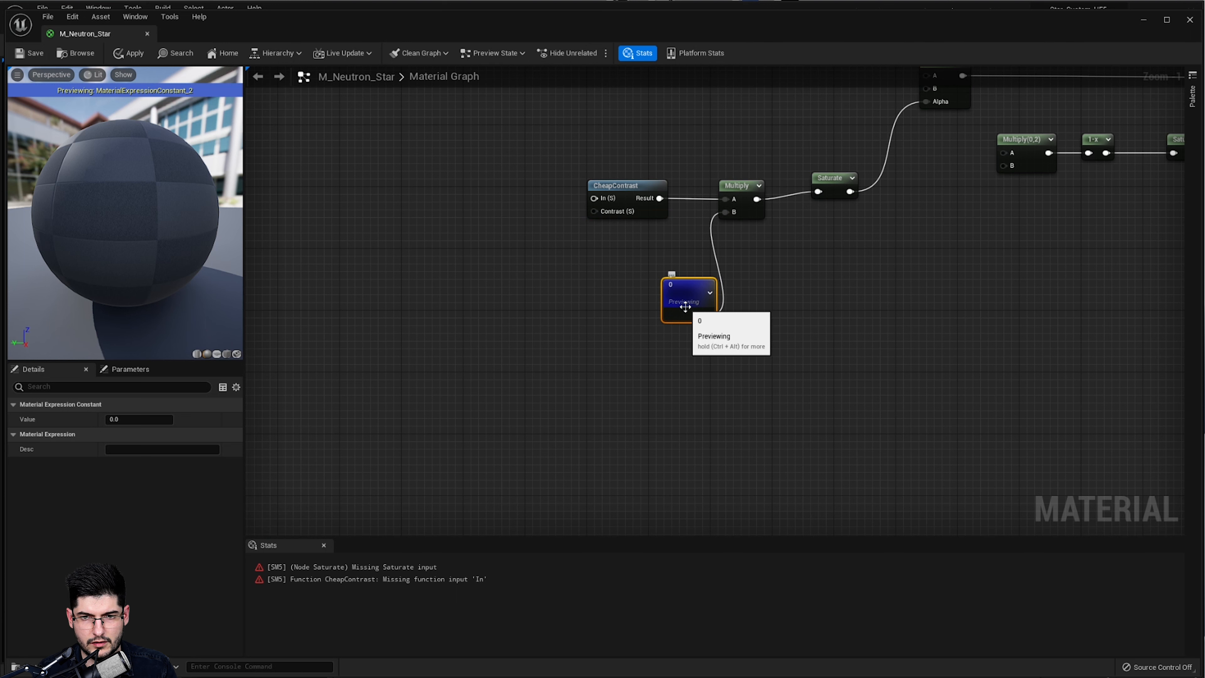
right_click(685, 304)
left_click(710, 311)
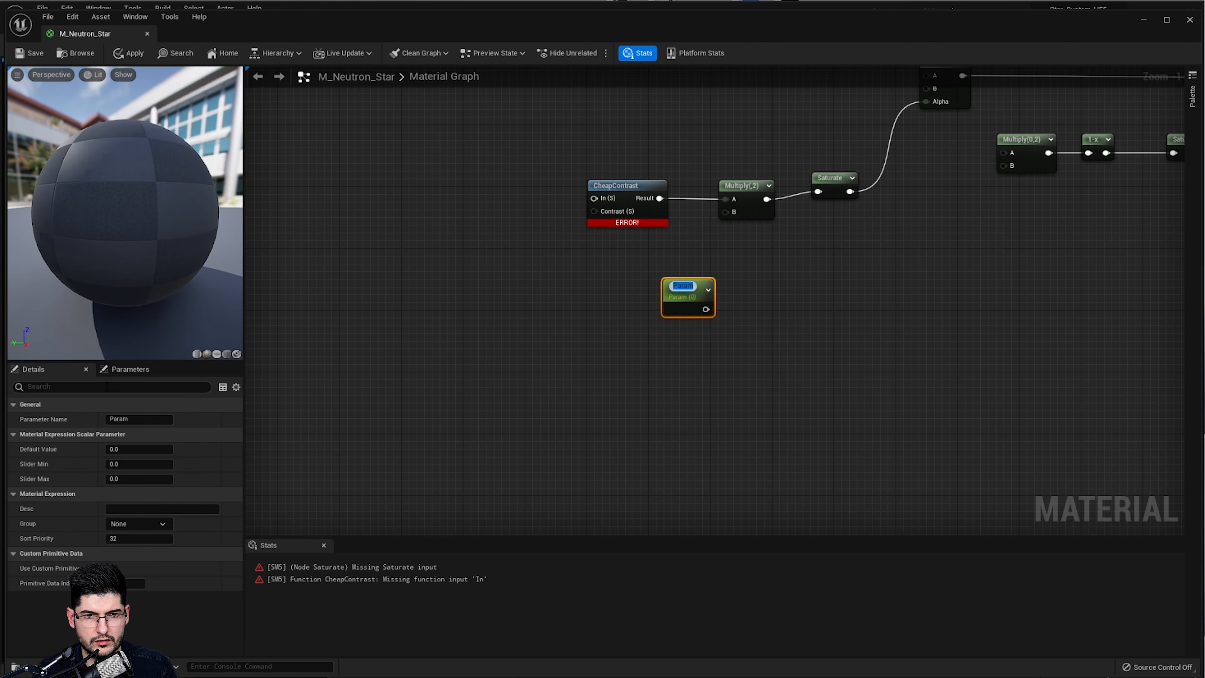
Name the new scalar parameter Dark Flame Coverage and connect it to the B input of the Multiply after CheapContrast
left_click(138, 418)
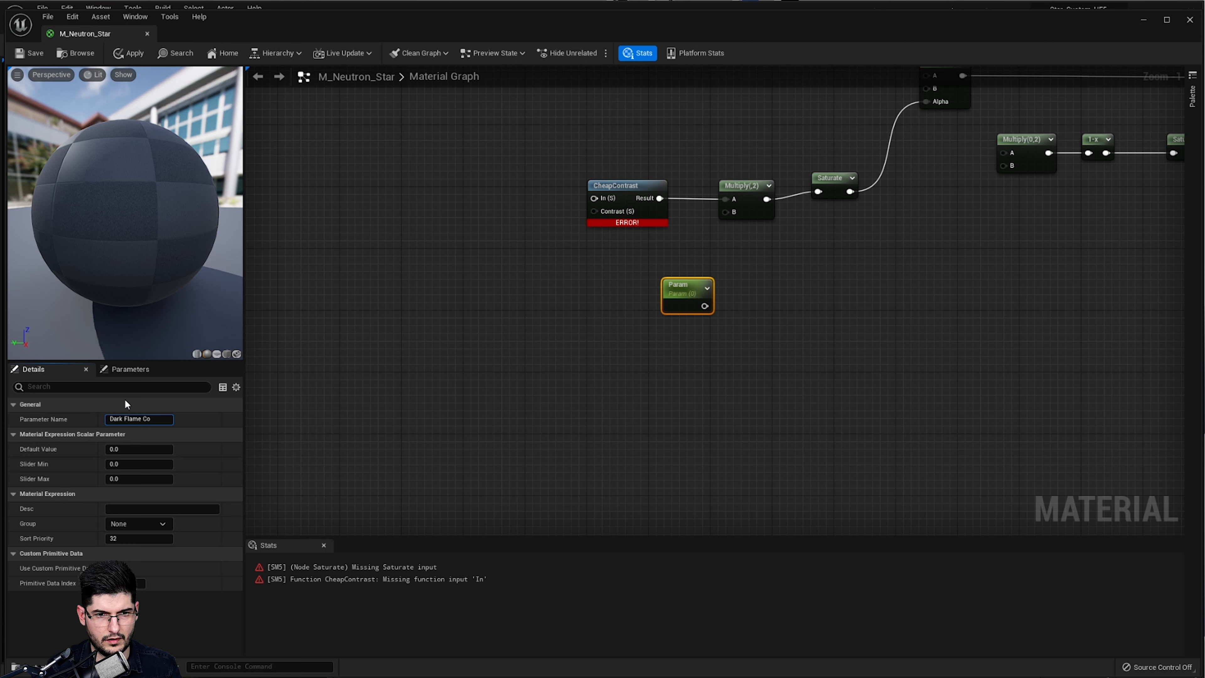
type("Dark Flame Coverage")
key("Return")
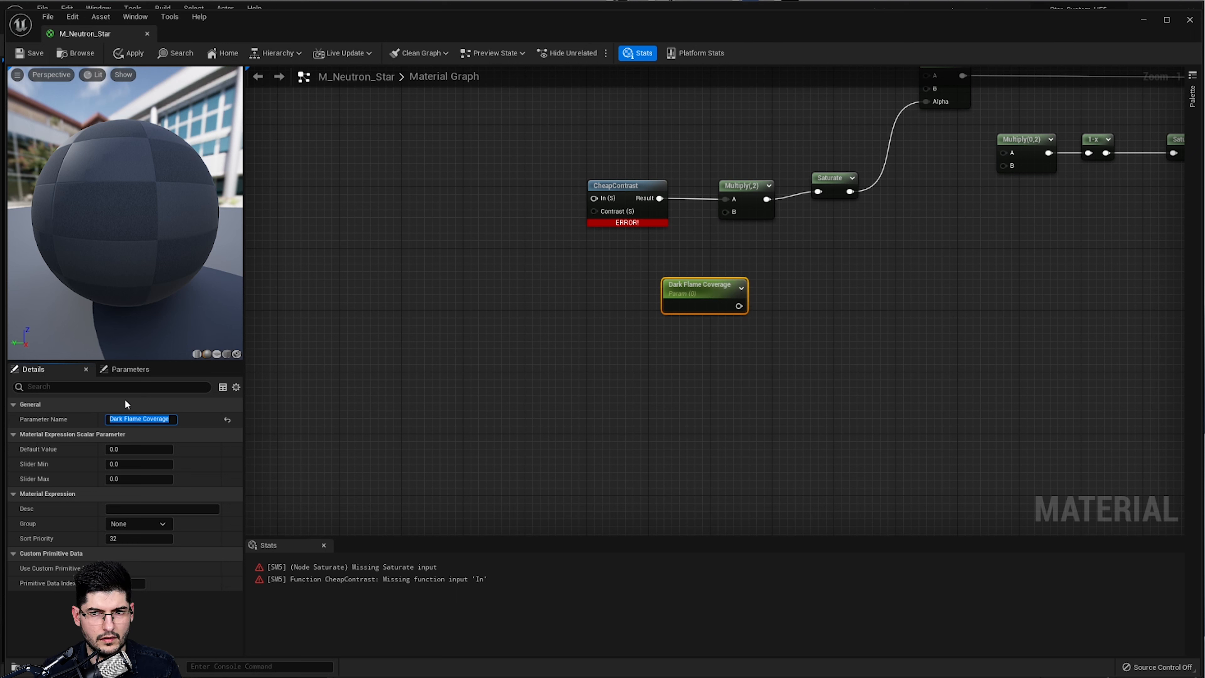
left_click_drag(726, 305, 725, 213)
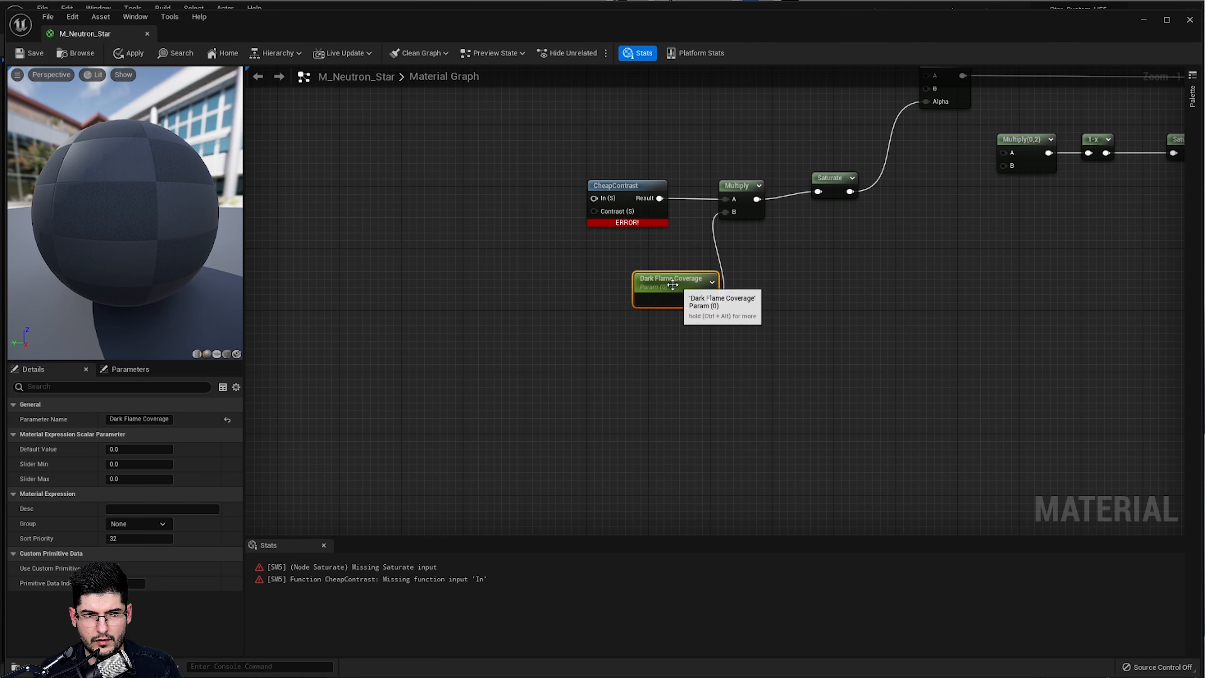
Set the default value of the Dark Flame Coverage parameter to 1
left_click(151, 449)
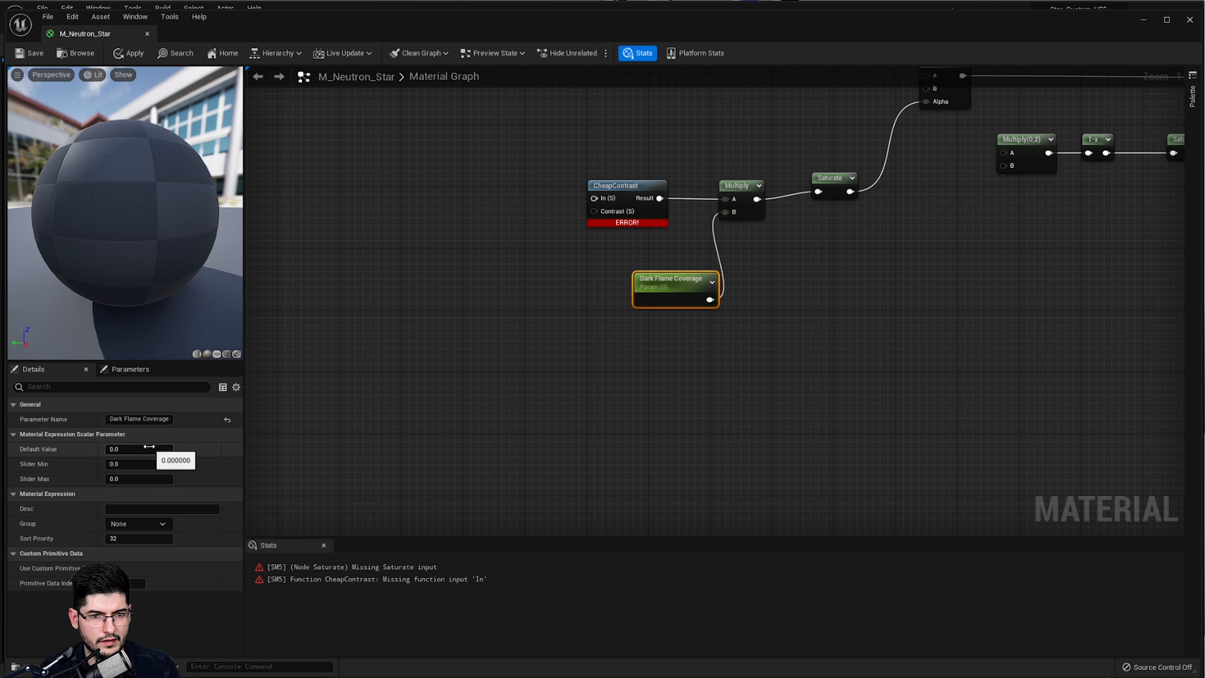
left_click(563, 434)
Set the default value of Low Altitude Edge Brightness to 2 and of High Altitude Edge Brightness to 6
right_click_drag(707, 376, 553, 387)
scroll(553, 387, "down", 2)
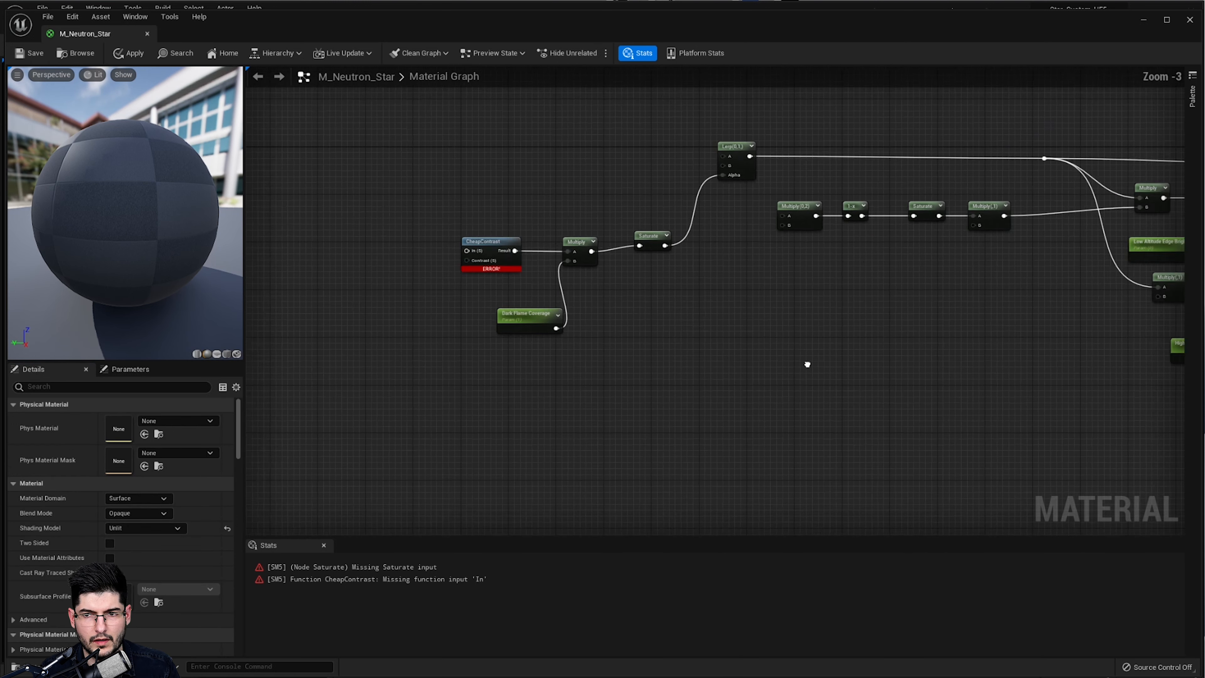
right_click_drag(987, 304, 569, 334)
scroll(712, 285, "up", 3)
left_click(729, 280)
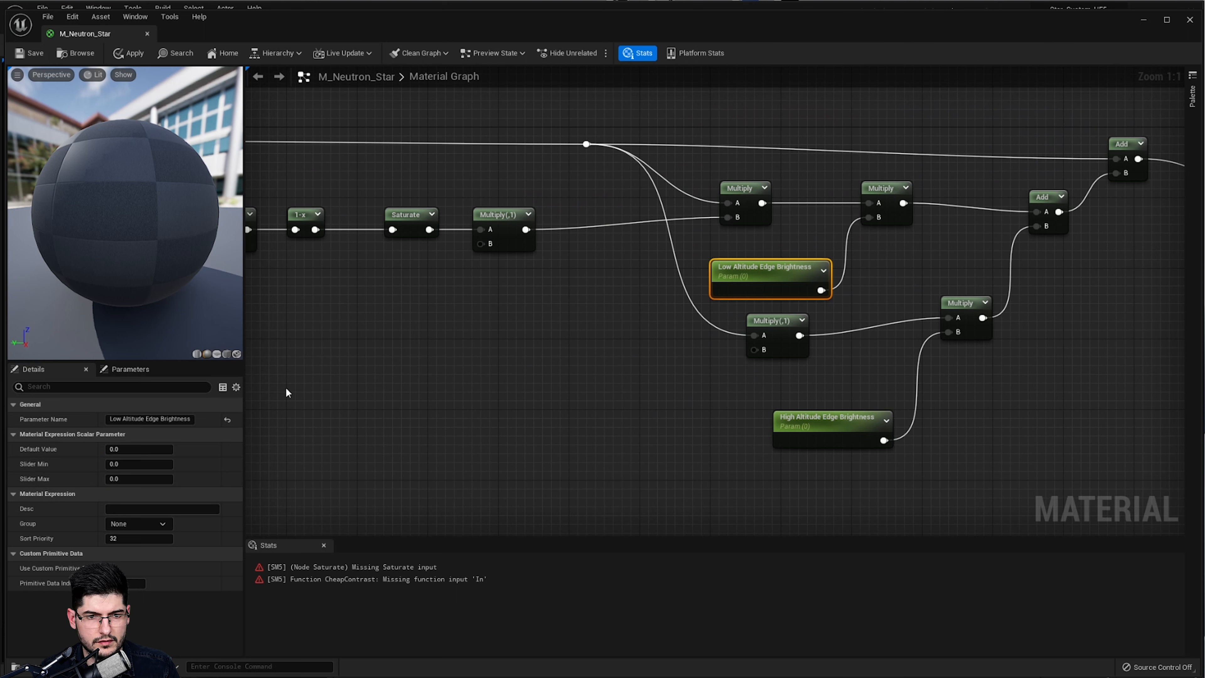
left_click(142, 449)
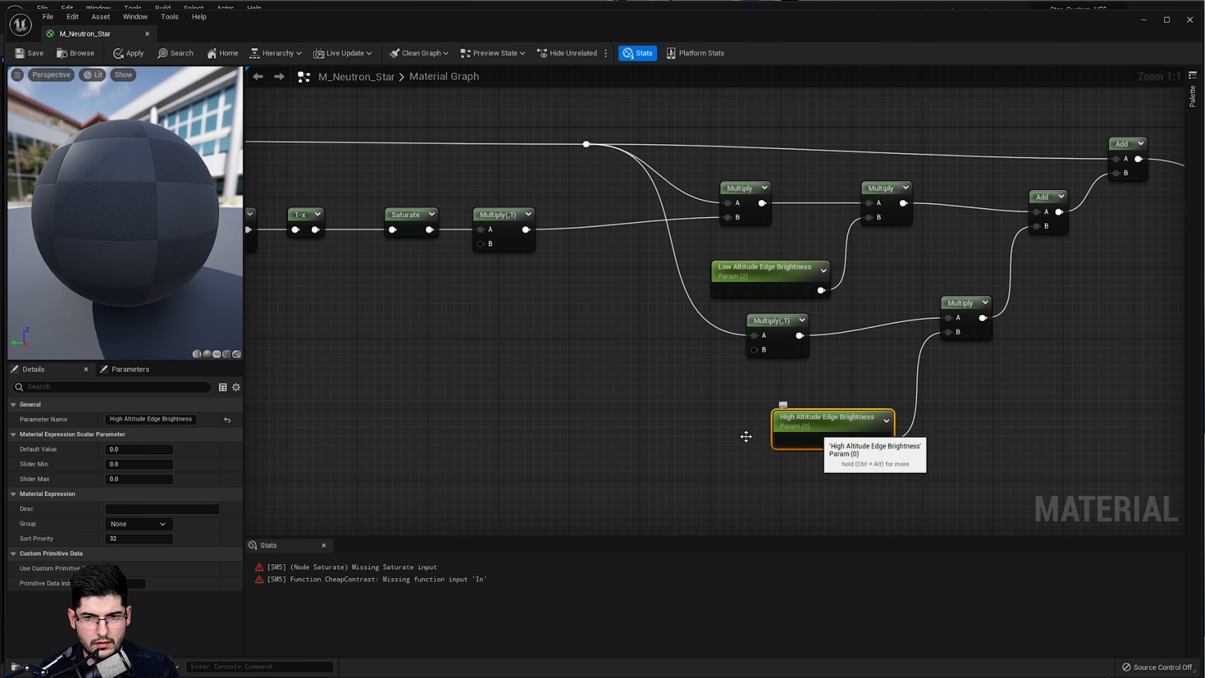
left_click(801, 429)
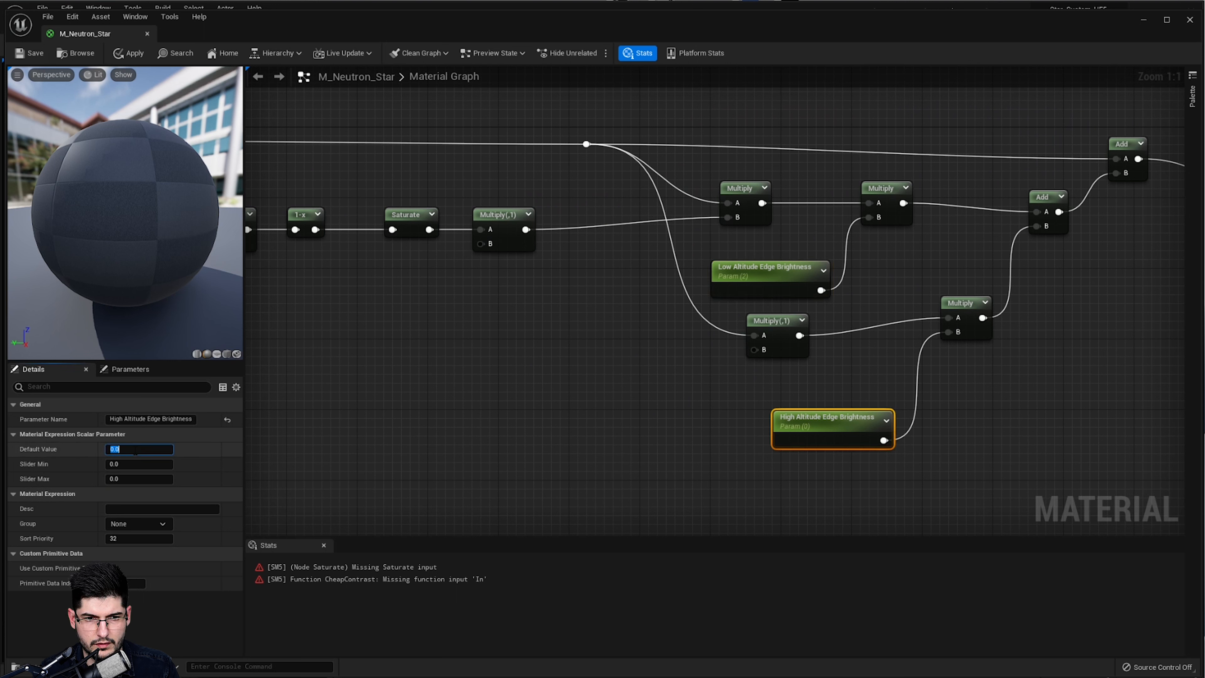
left_click(530, 425)
Examine the CheapContrast, Multiply and Saturate chain feeding the Lerp, including the constants of its Multiply node
right_click_drag(530, 425, 773, 402)
scroll(772, 402, "down", 2)
right_click_drag(465, 342, 678, 323)
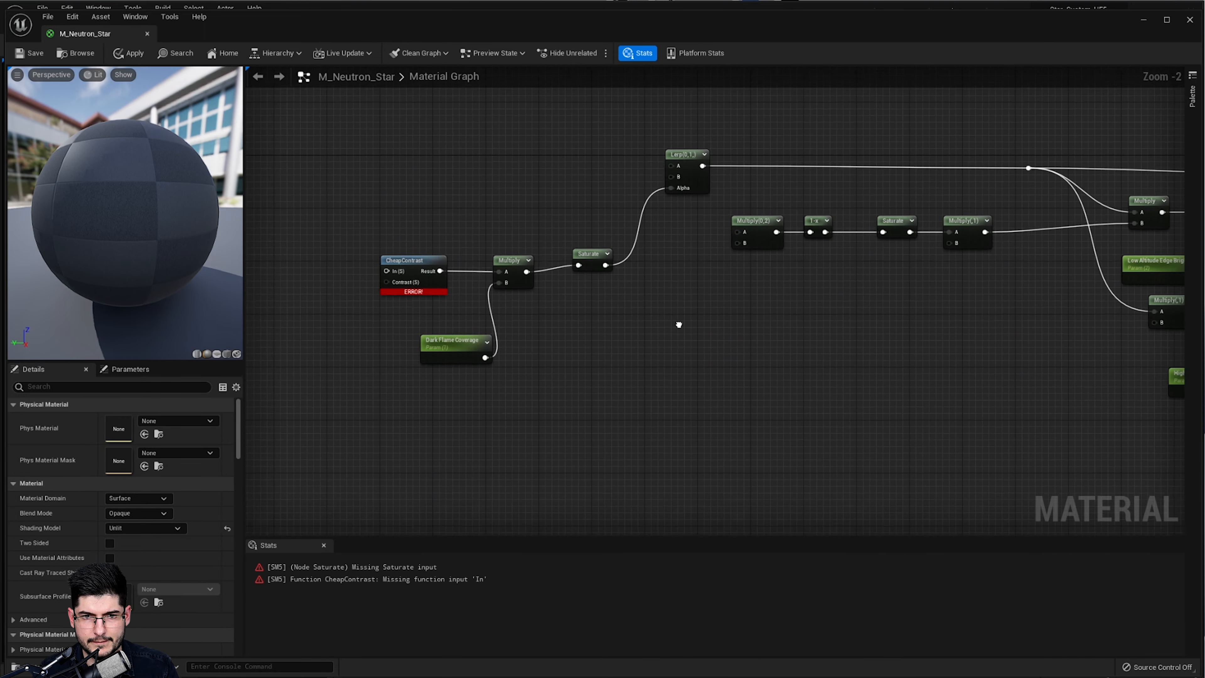
right_click_drag(388, 317, 541, 266)
scroll(541, 266, "up", 2)
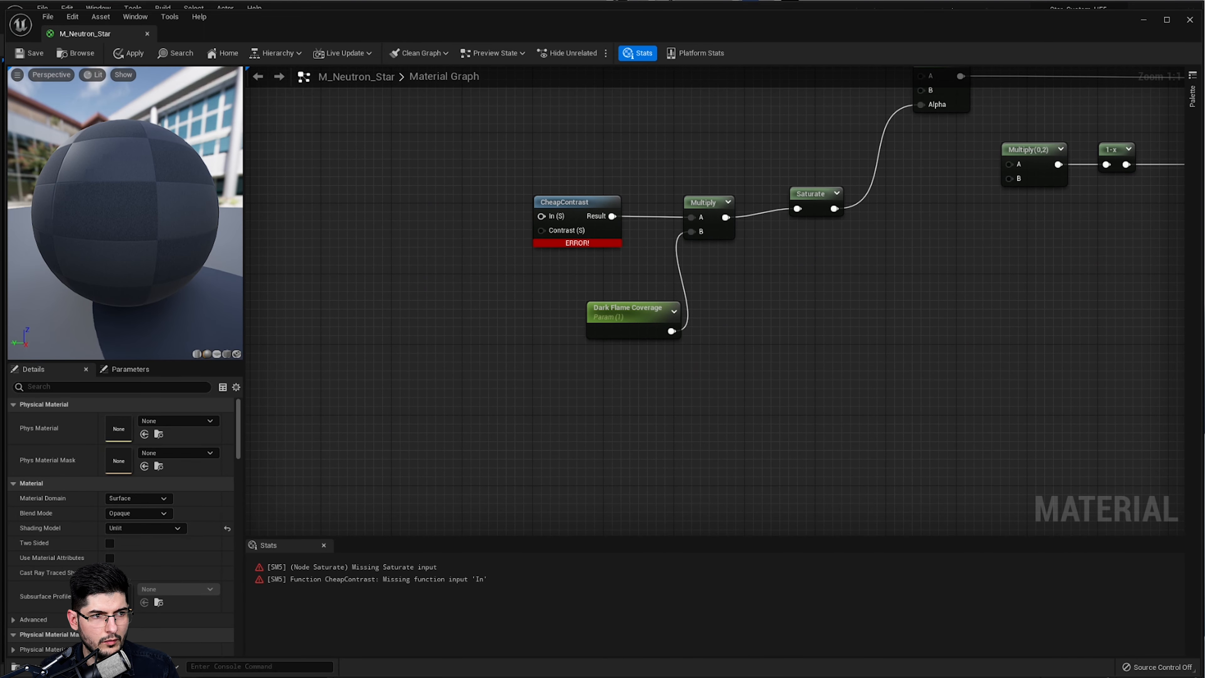
right_click_drag(464, 266, 514, 271)
left_click(636, 214)
left_click(472, 224)
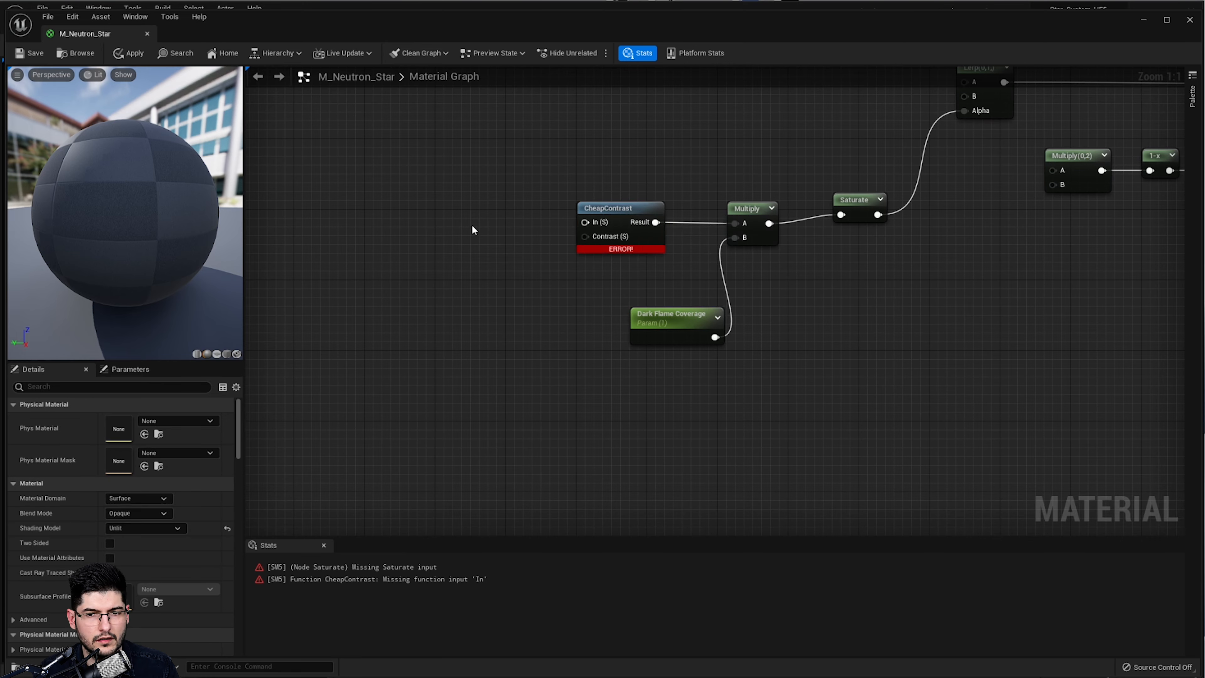
right_click_drag(472, 224, 555, 283)
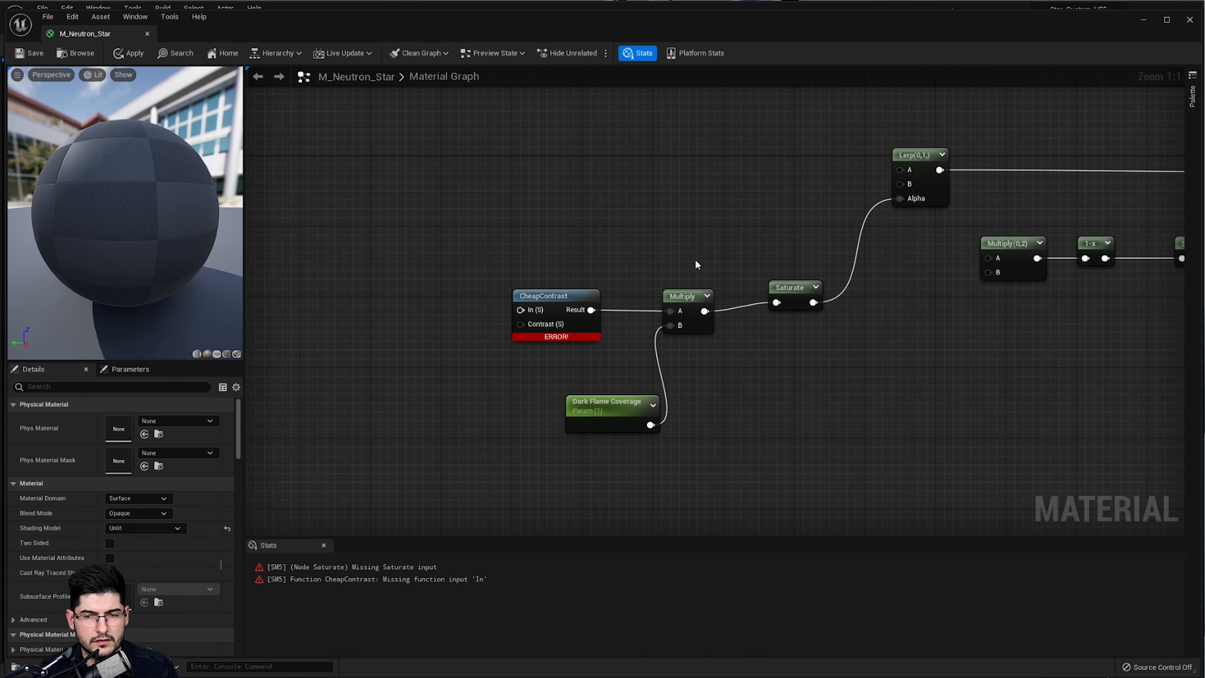
left_click(688, 310)
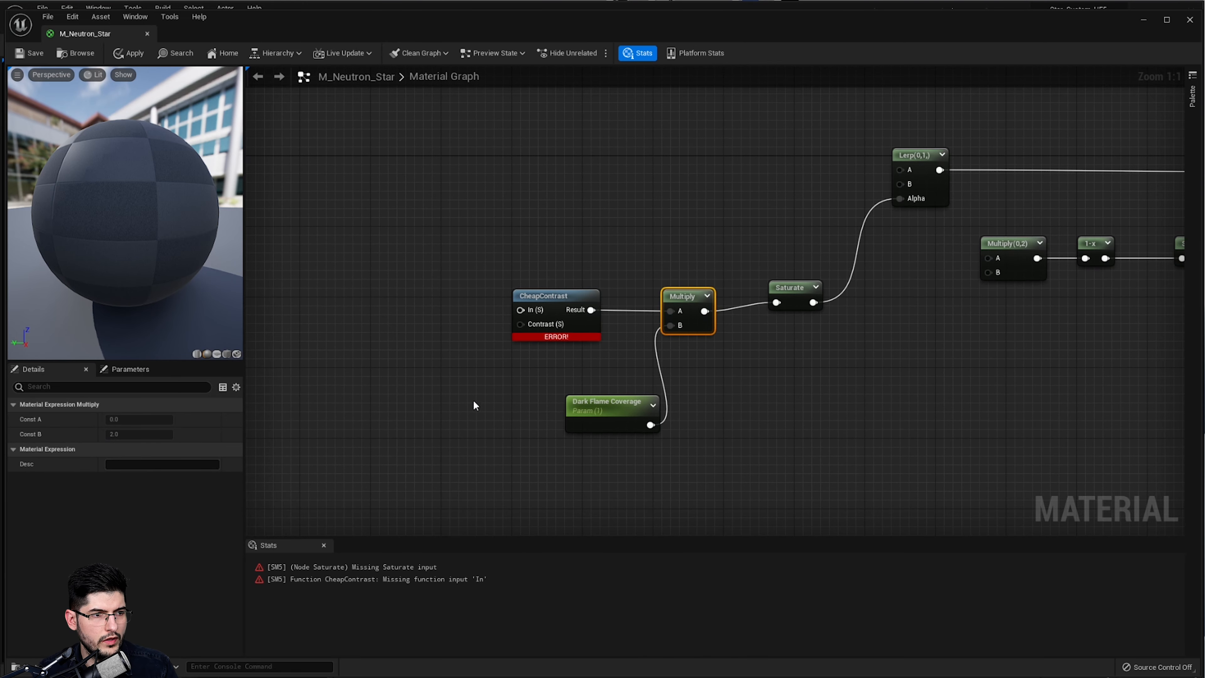
Add a constant node below and in front of CheapContrast and connect it to the Contrast input
right_click_drag(476, 405, 689, 296)
left_click(578, 362)
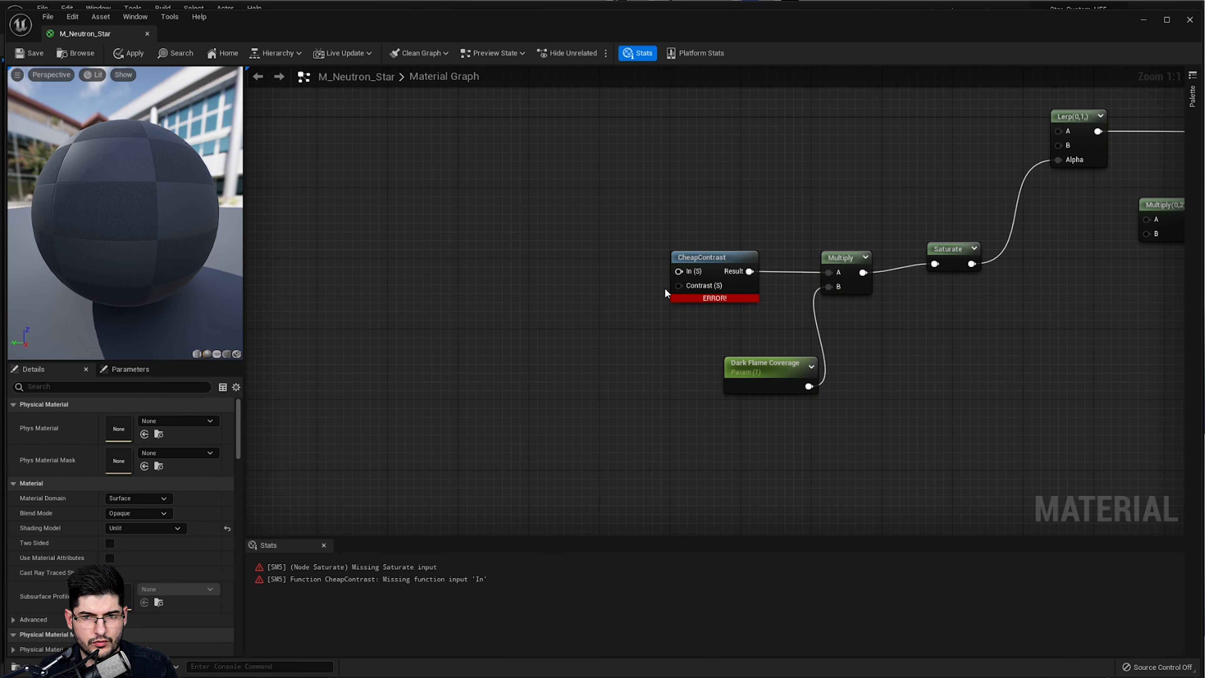
left_click_drag(678, 286, 614, 334)
left_click(541, 343)
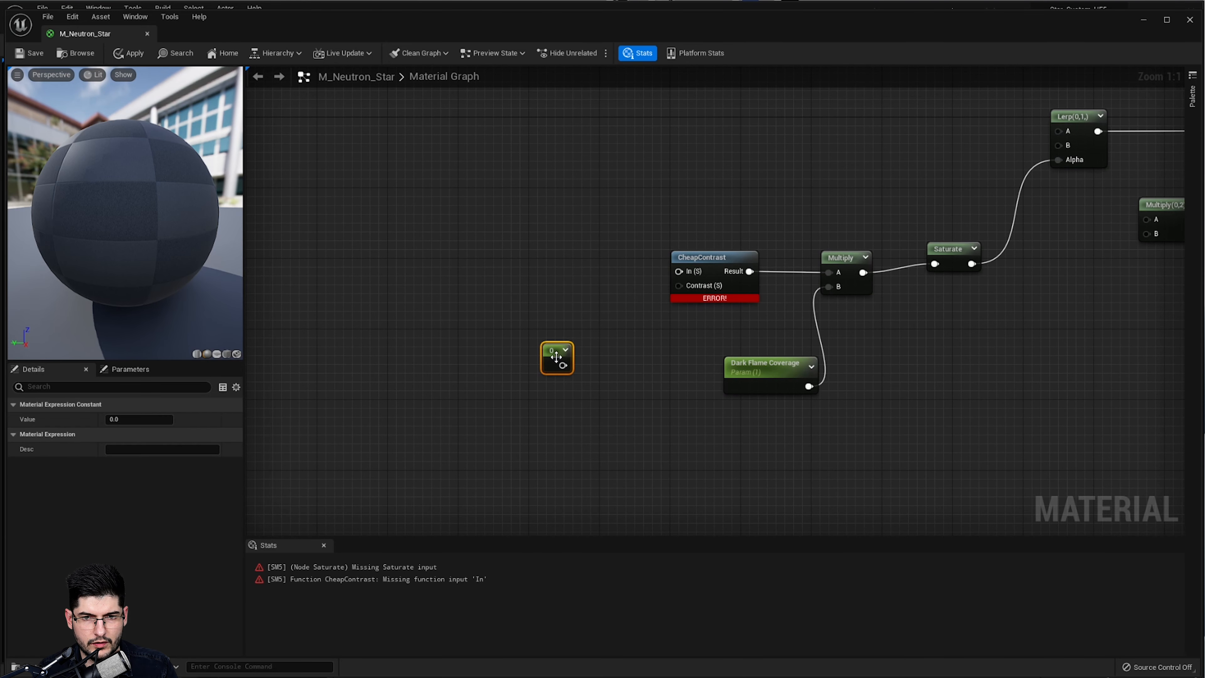
left_click_drag(563, 365, 678, 285)
Convert the constant to a scalar parameter named Dark Flame Contrast and set its default value to 0.7
right_click(552, 355)
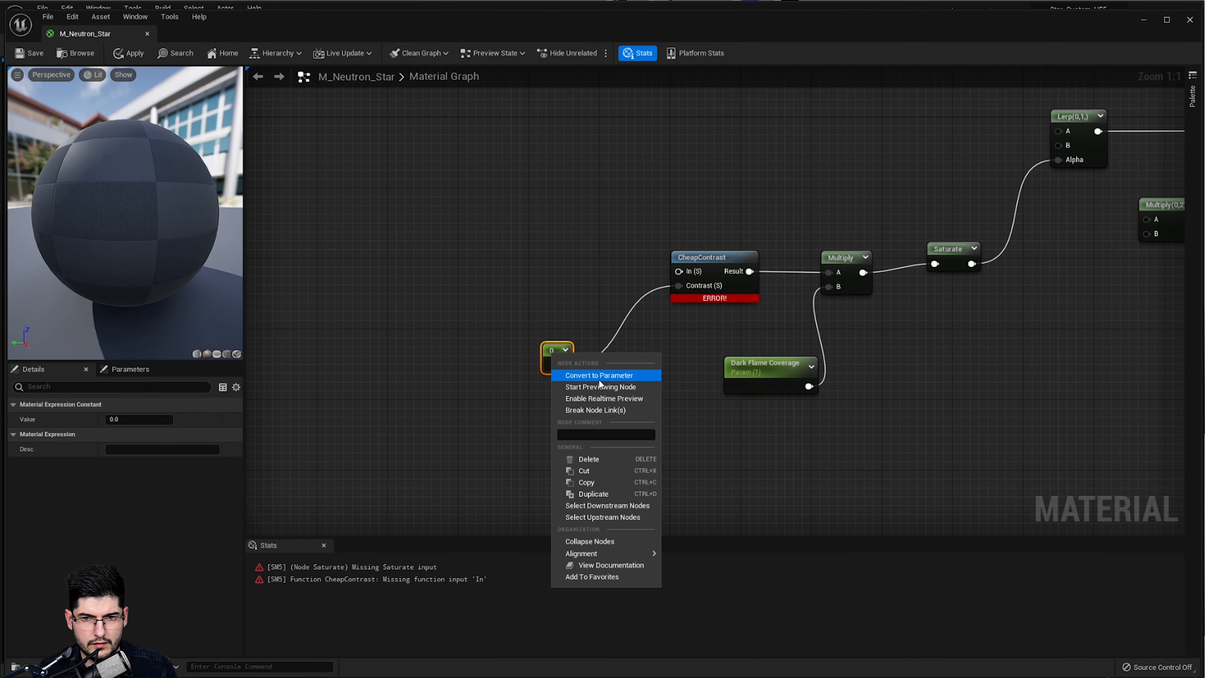
left_click(586, 375)
type("D")
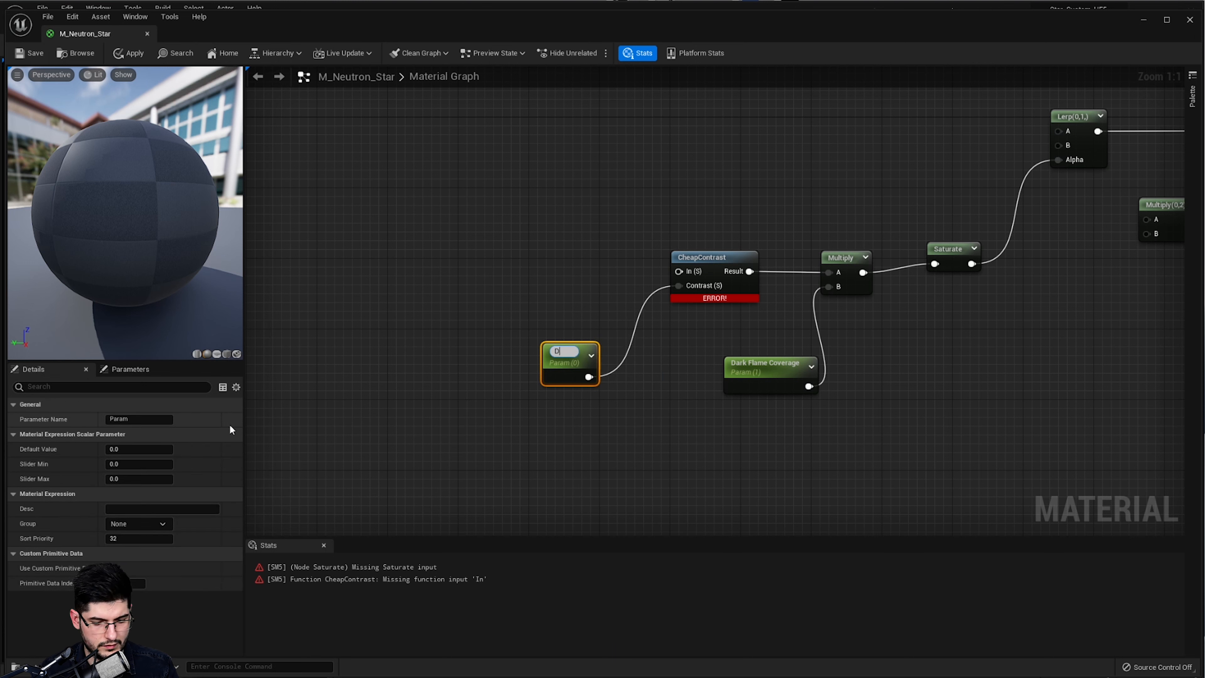
type("ark Flame CONTR")
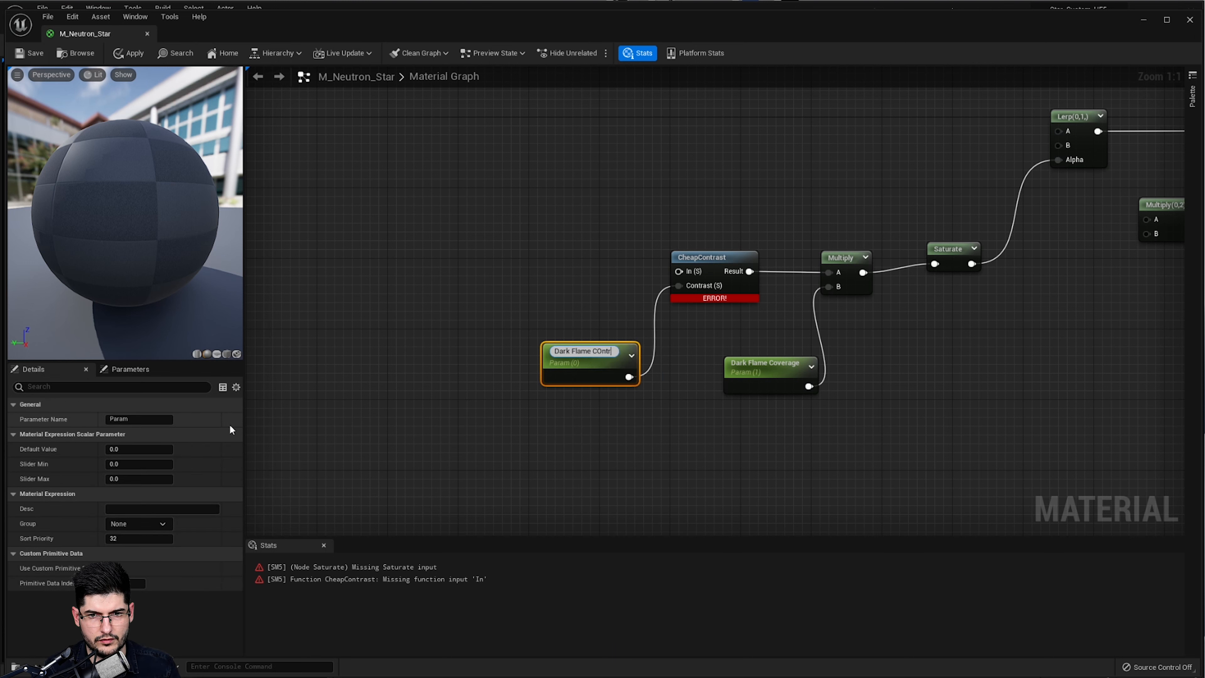
key("BackSpace")
key("BackSpace")
key("BackSpace")
key("BackSpace")
type("ontrast")
key("Return")
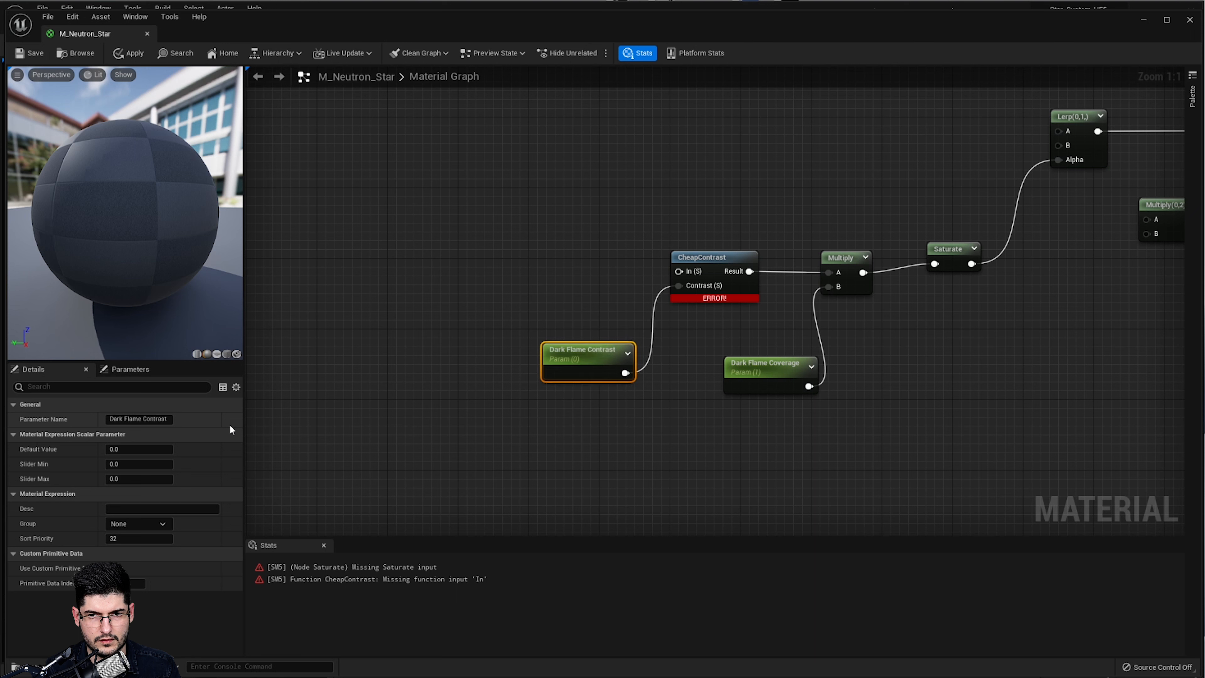
left_click(164, 446)
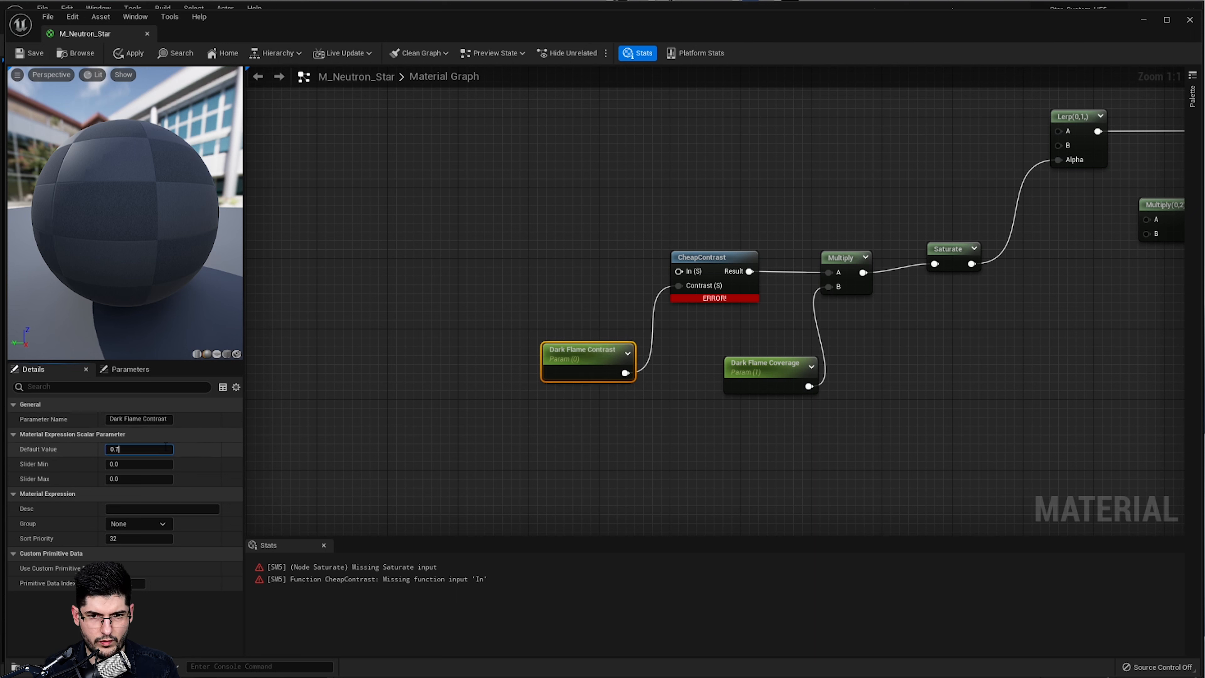
key("Return")
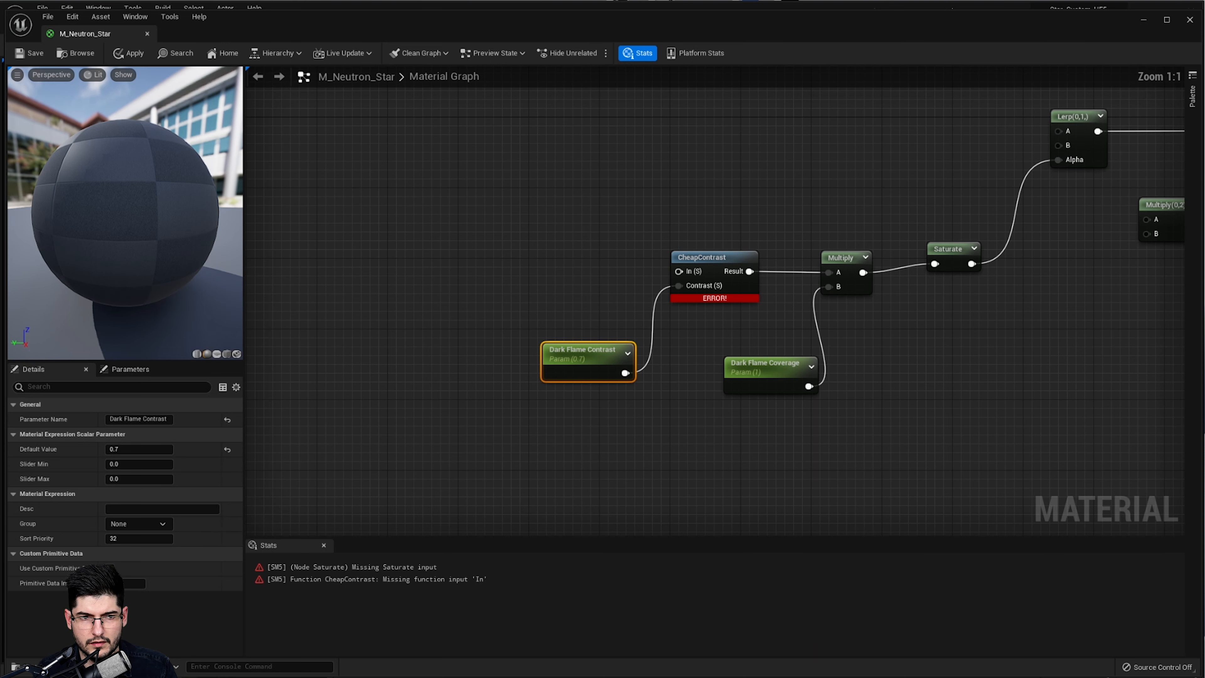
Add a ComponentMask node that passes only the R channel and connect it to the In input of CheapContrast
right_click_drag(519, 225, 555, 218)
left_click(555, 218)
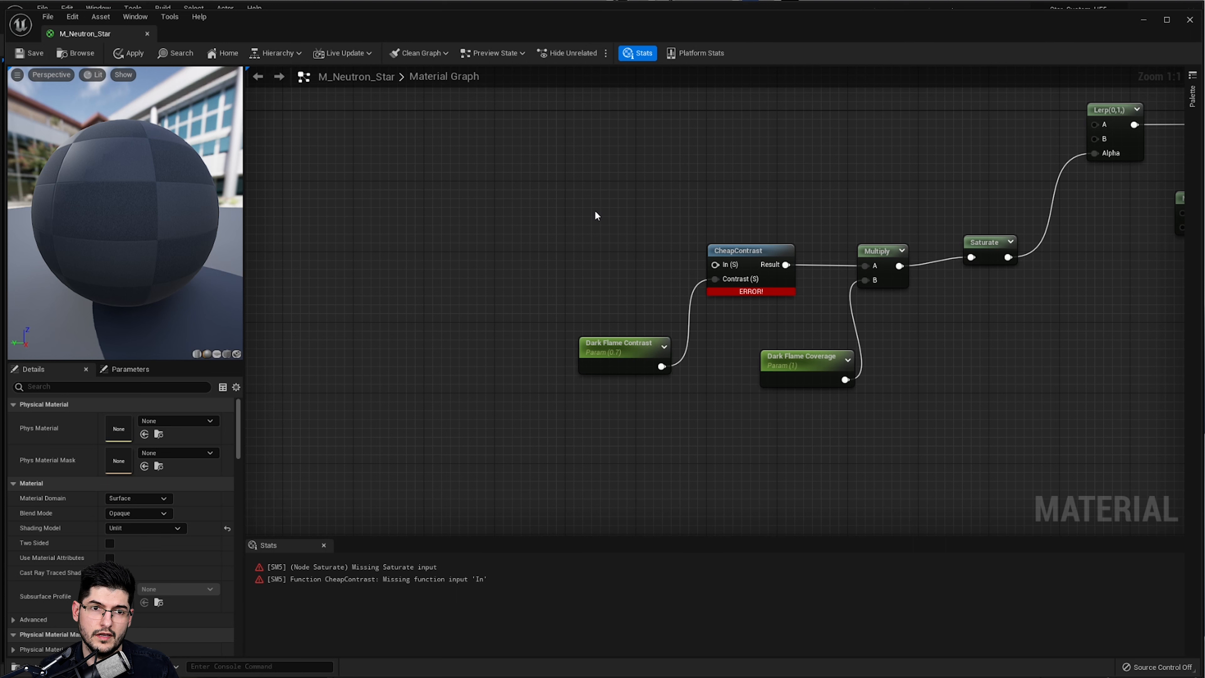
right_click(614, 236)
left_click(561, 254)
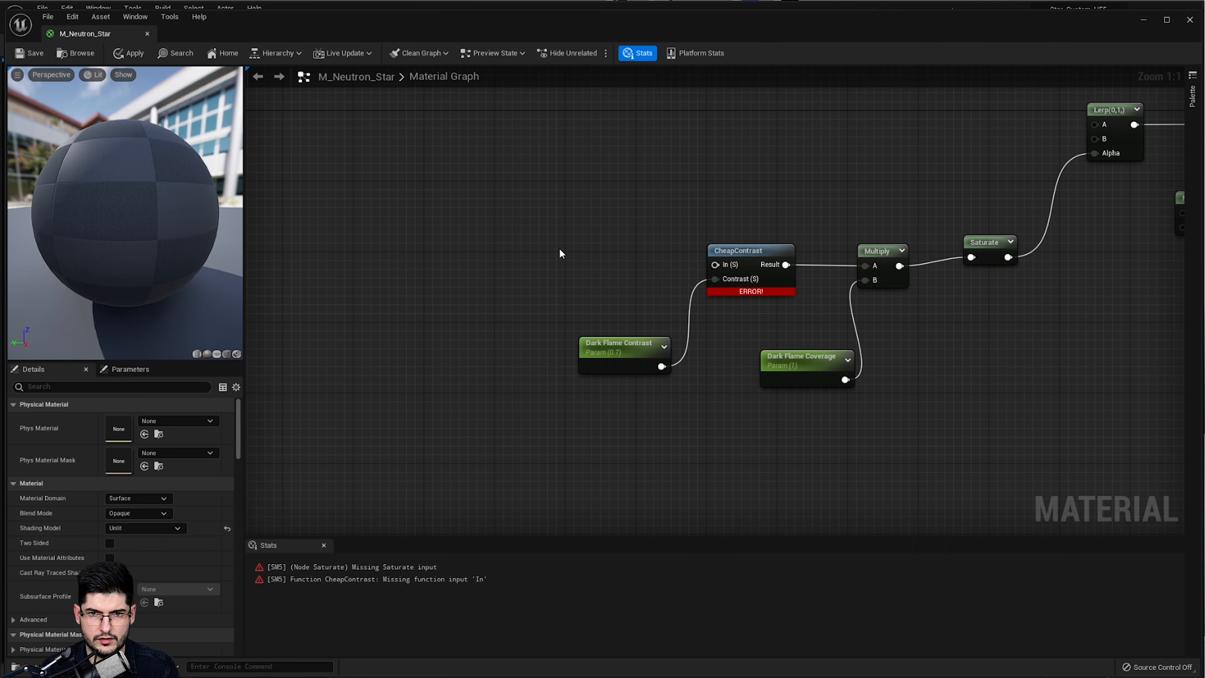
right_click(559, 249)
type("compone")
key("Return")
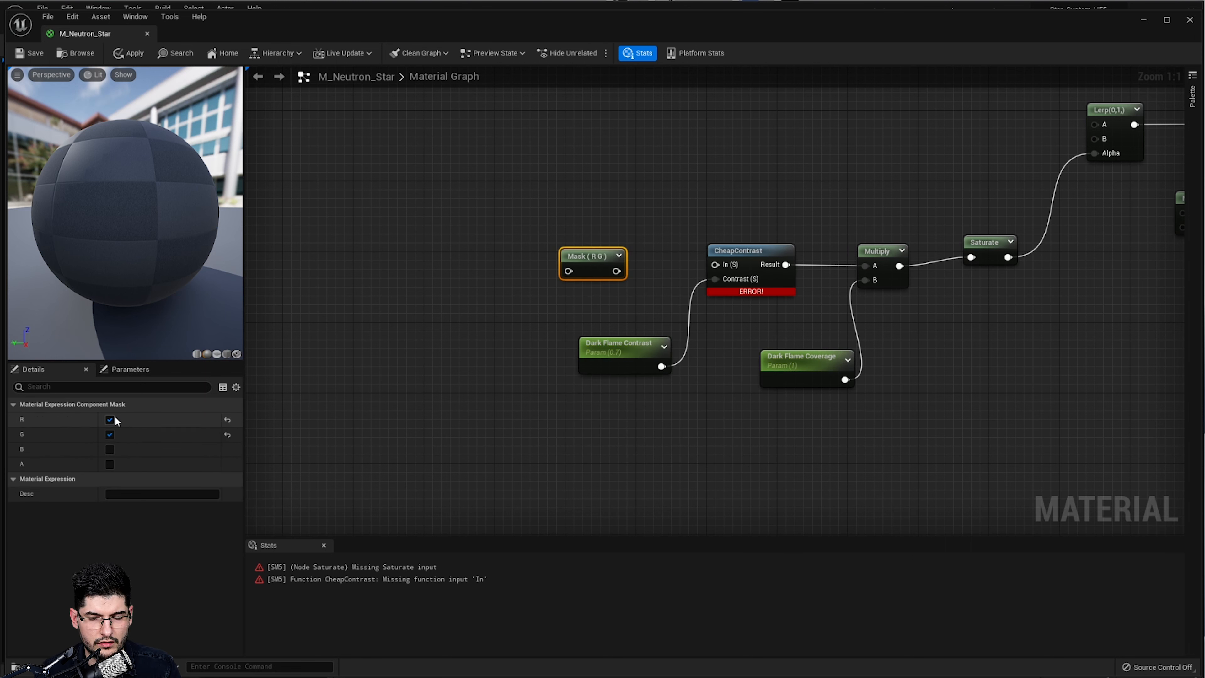
left_click(110, 436)
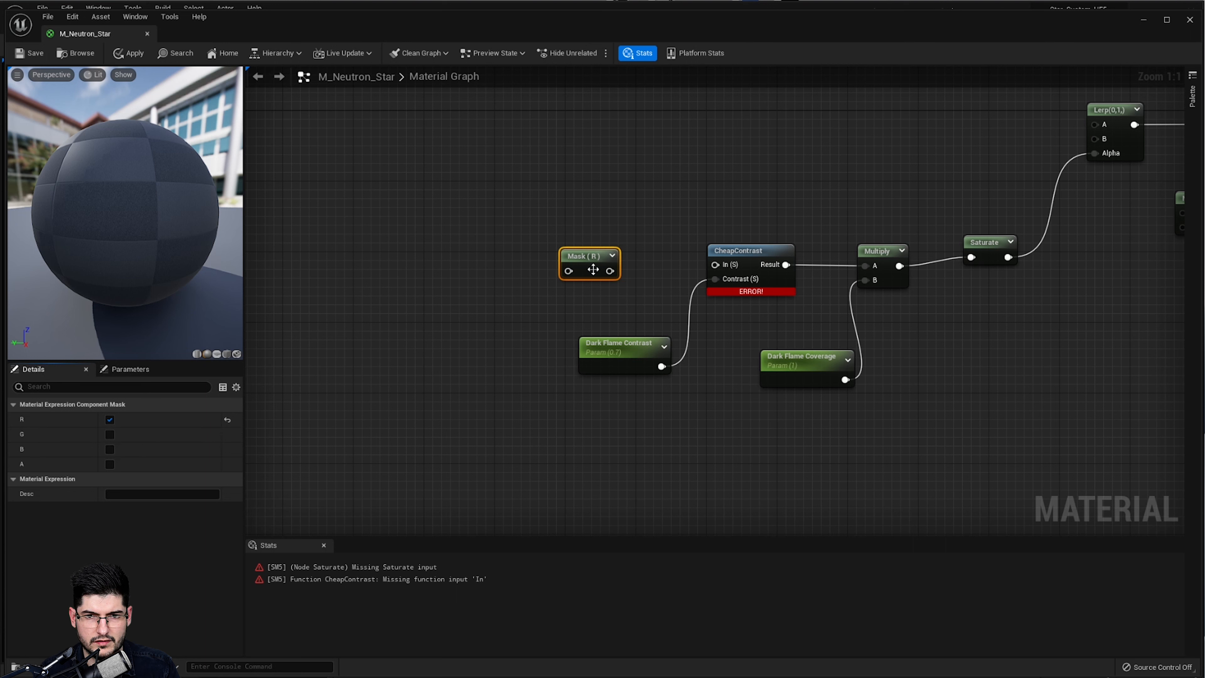
left_click_drag(593, 269, 715, 265)
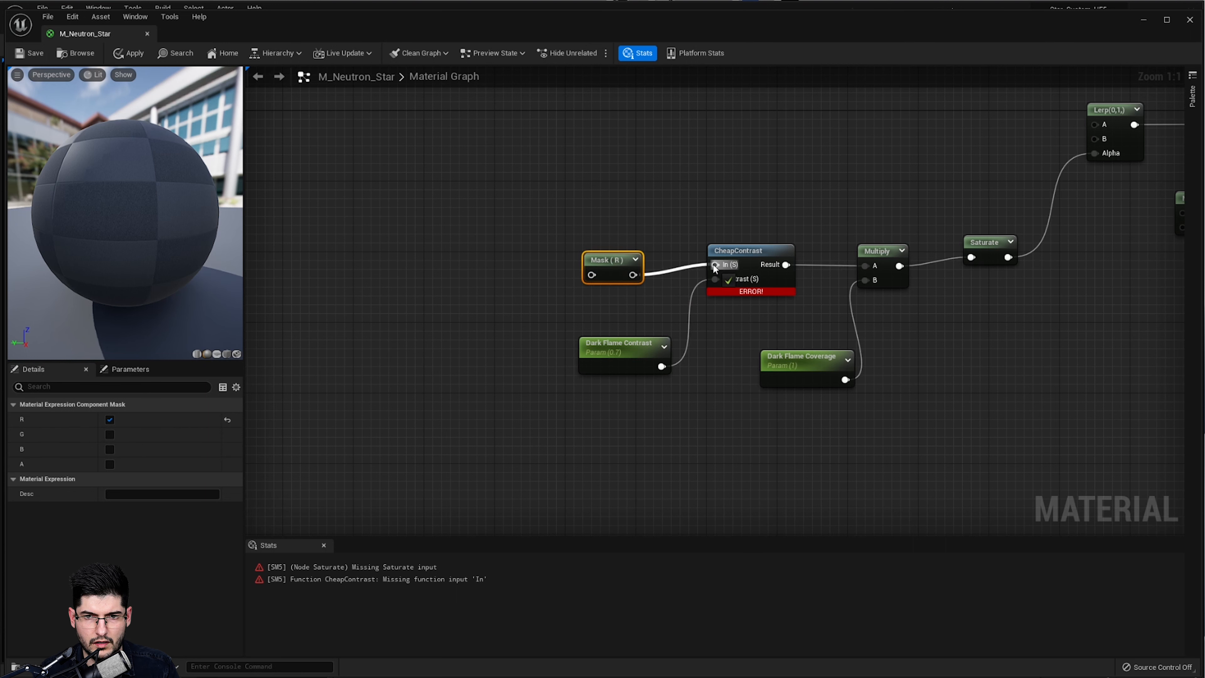
left_click_drag(622, 259, 613, 260)
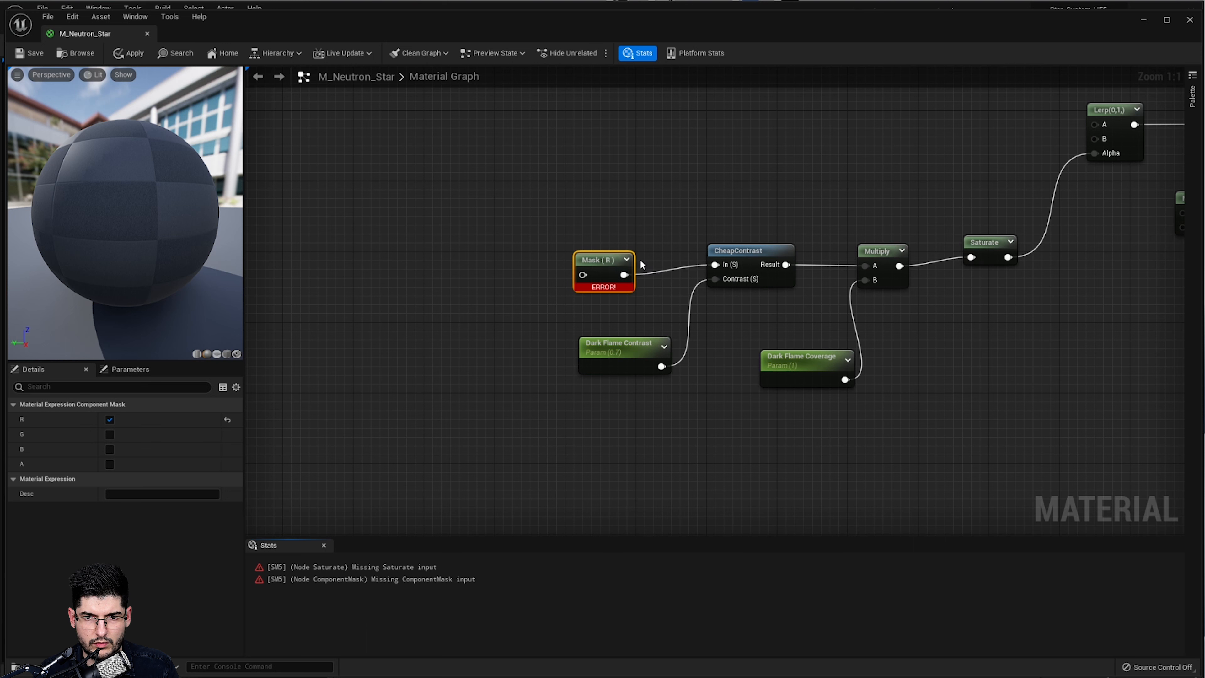
Duplicate the R mask node, place the copy above CheapContrast, and switch it to the G channel only
key("ctrl+d")
left_click_drag(639, 269, 681, 181)
right_click_drag(782, 181, 718, 196)
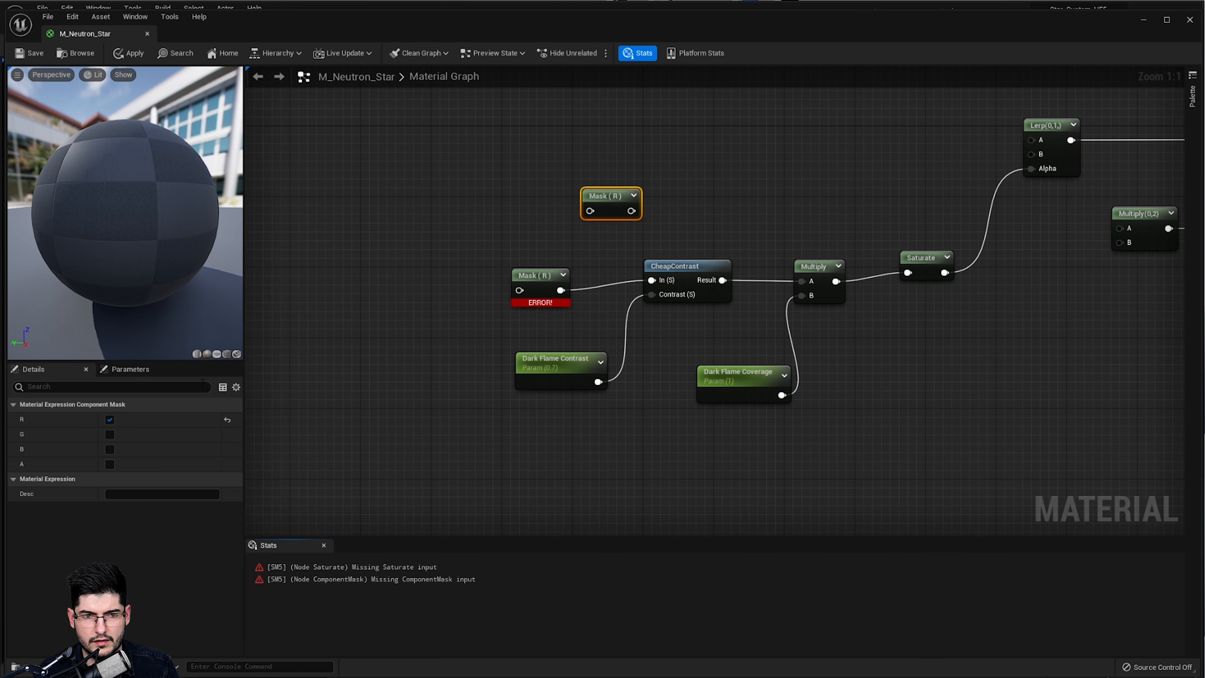
left_click(110, 433)
left_click(109, 420)
Duplicate the Multiply after CheapContrast, place the copy above it, and set its Const B to 0.5
right_click_drag(755, 280, 681, 310)
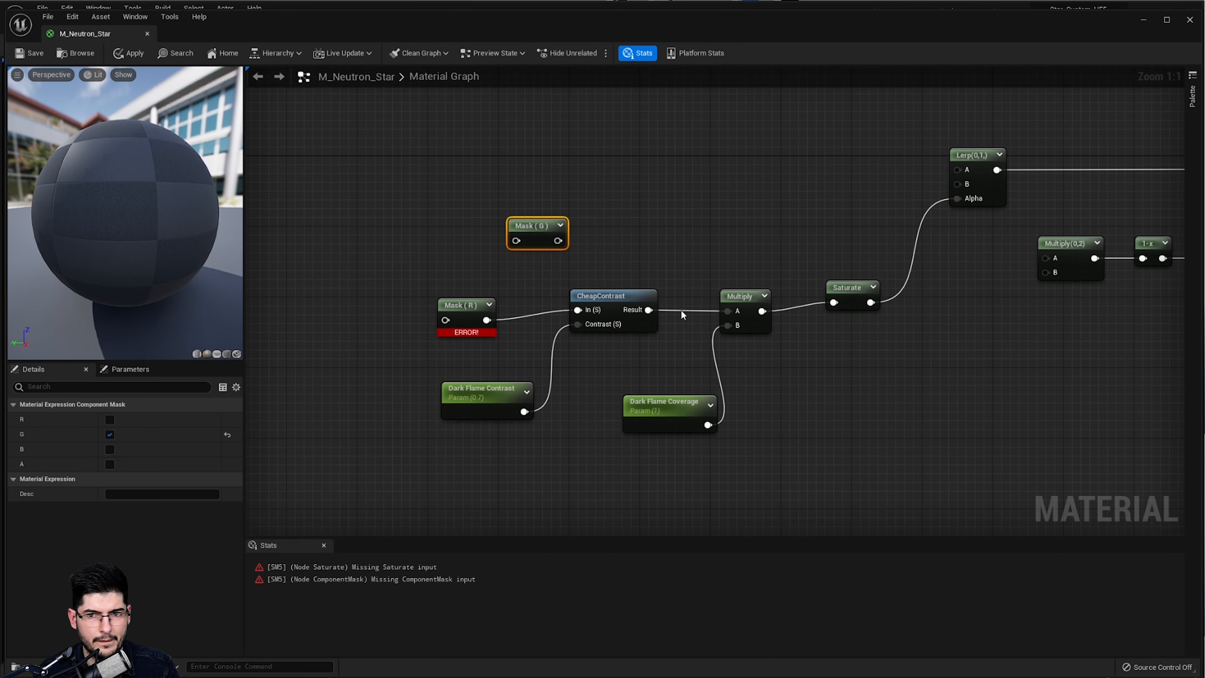
left_click(746, 295)
key("ctrl+d")
left_click_drag(787, 383, 716, 238)
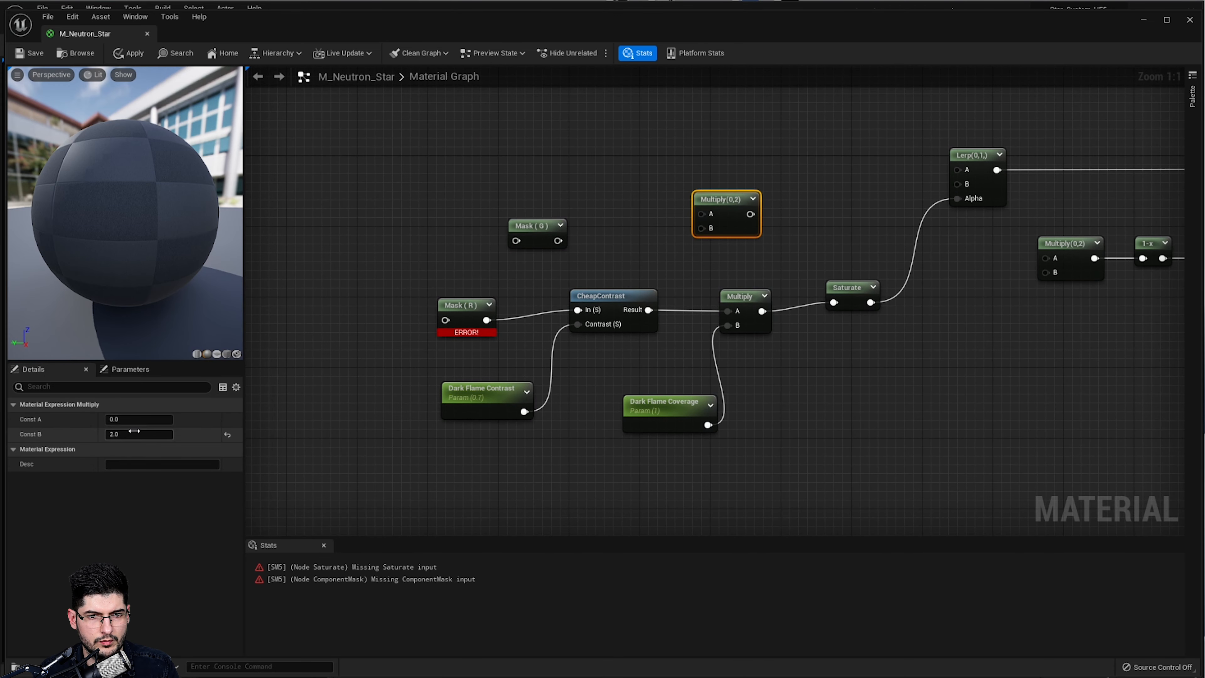
left_click(136, 433)
type("0.5")
key("Return")
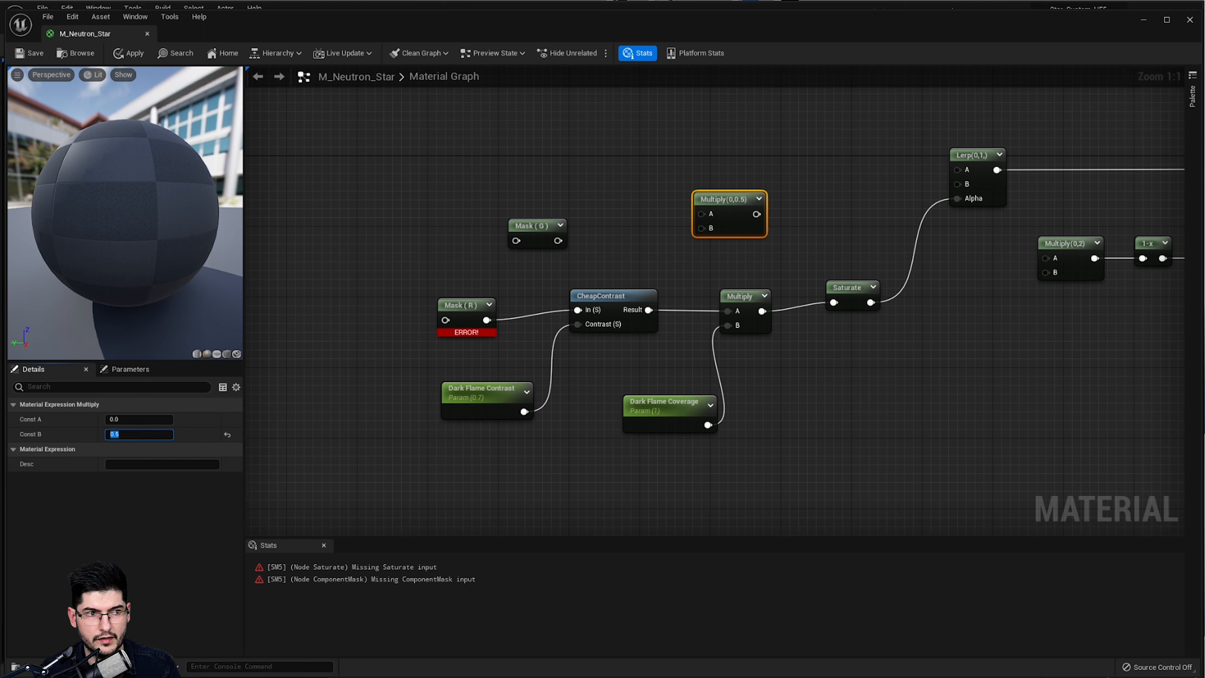
Connect the G mask through the Multiply with Const B 0.5 to the B input of the Lerp
left_click_drag(556, 242, 961, 185)
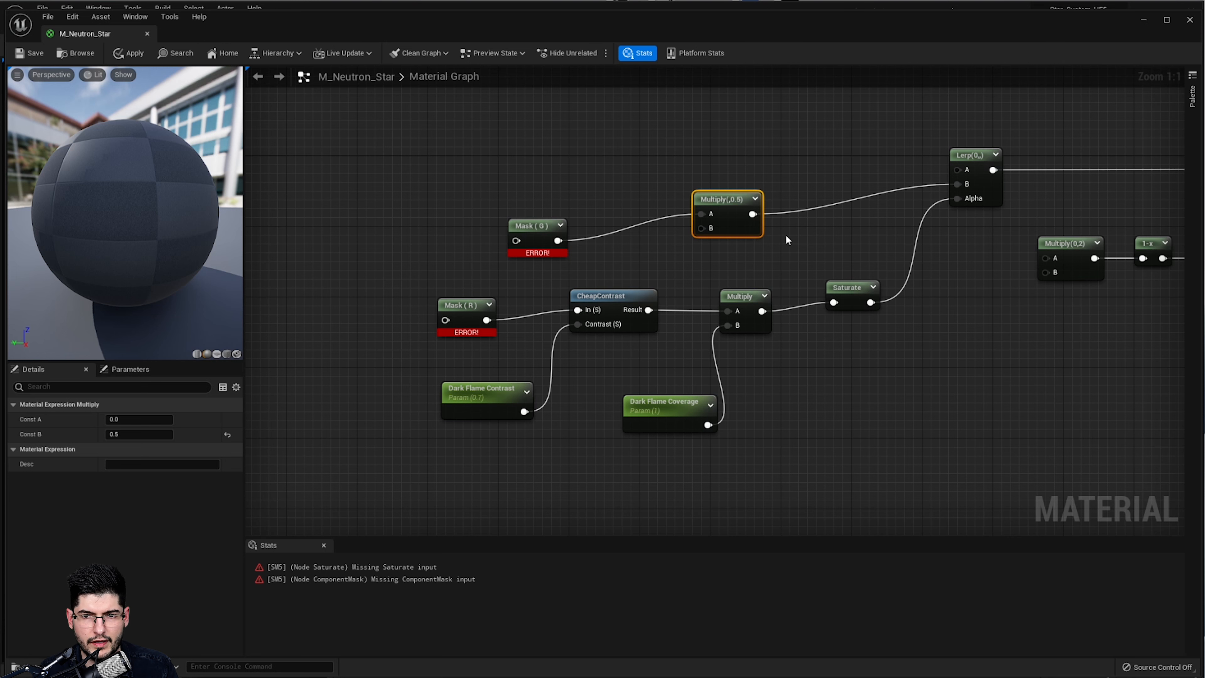
left_click(977, 159)
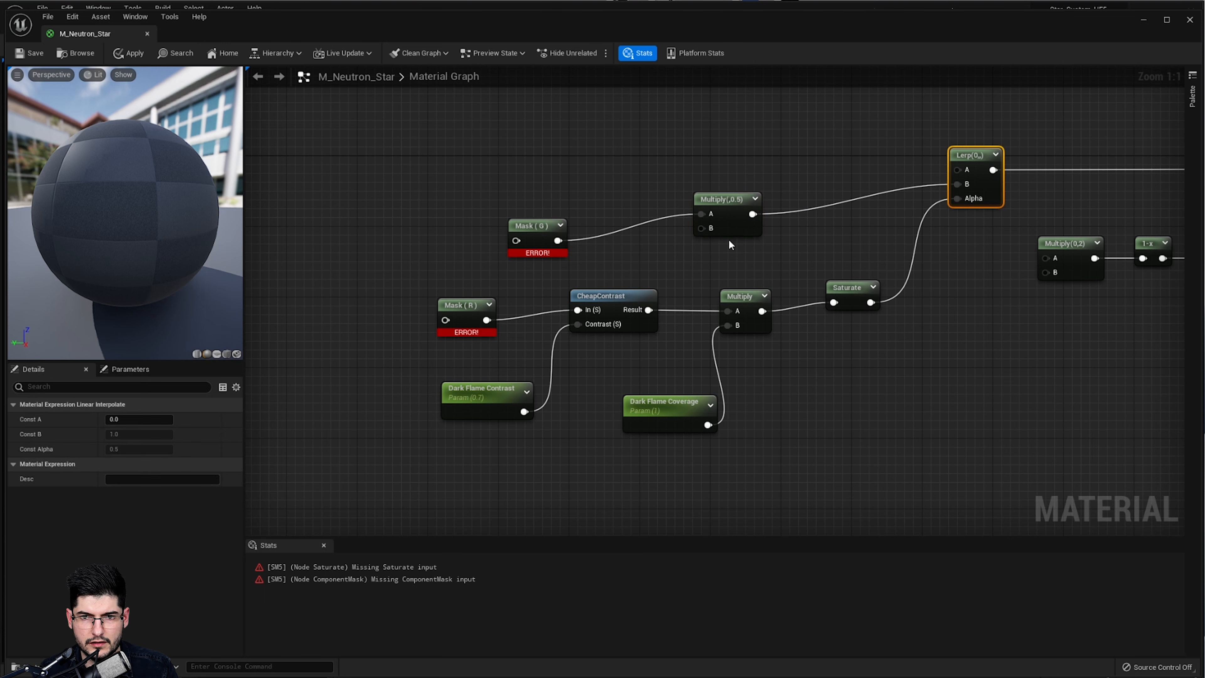
Duplicate the Saturate node and connect the copy to the B input of the first Multiply in the high altitude edge chain
scroll(539, 277, "down", 1)
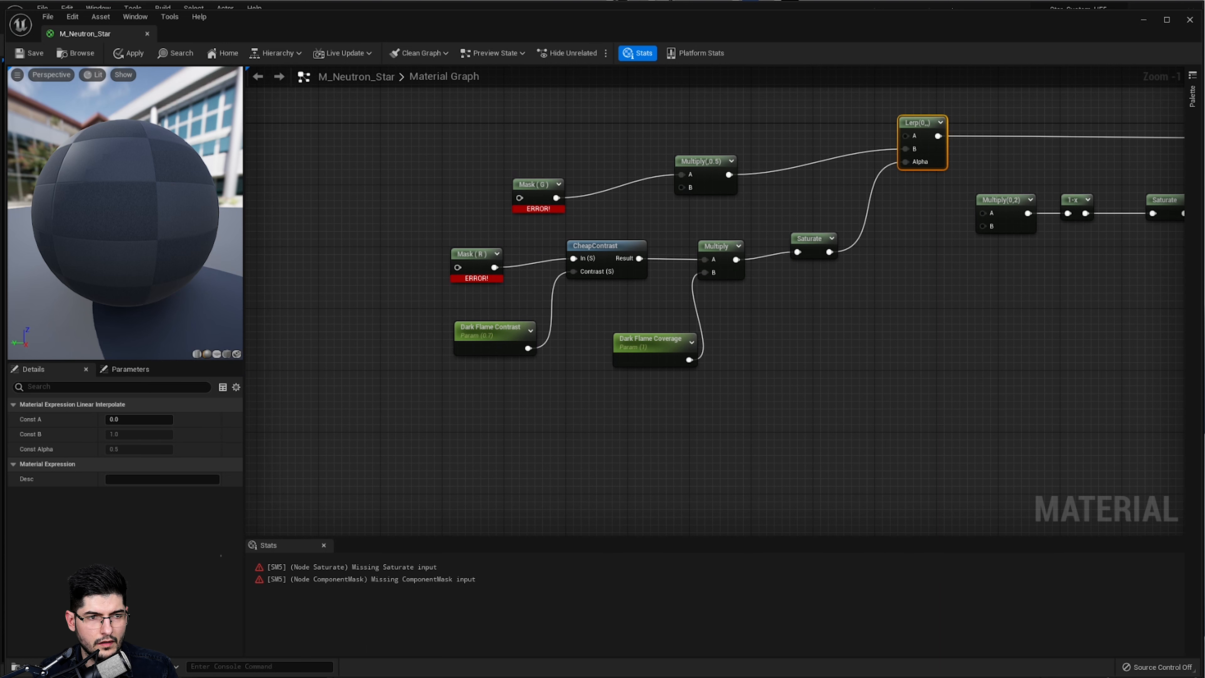
scroll(931, 272, "down", 2)
right_click_drag(931, 272, 568, 209)
right_click_drag(977, 322, 741, 336)
scroll(780, 313, "up", 3)
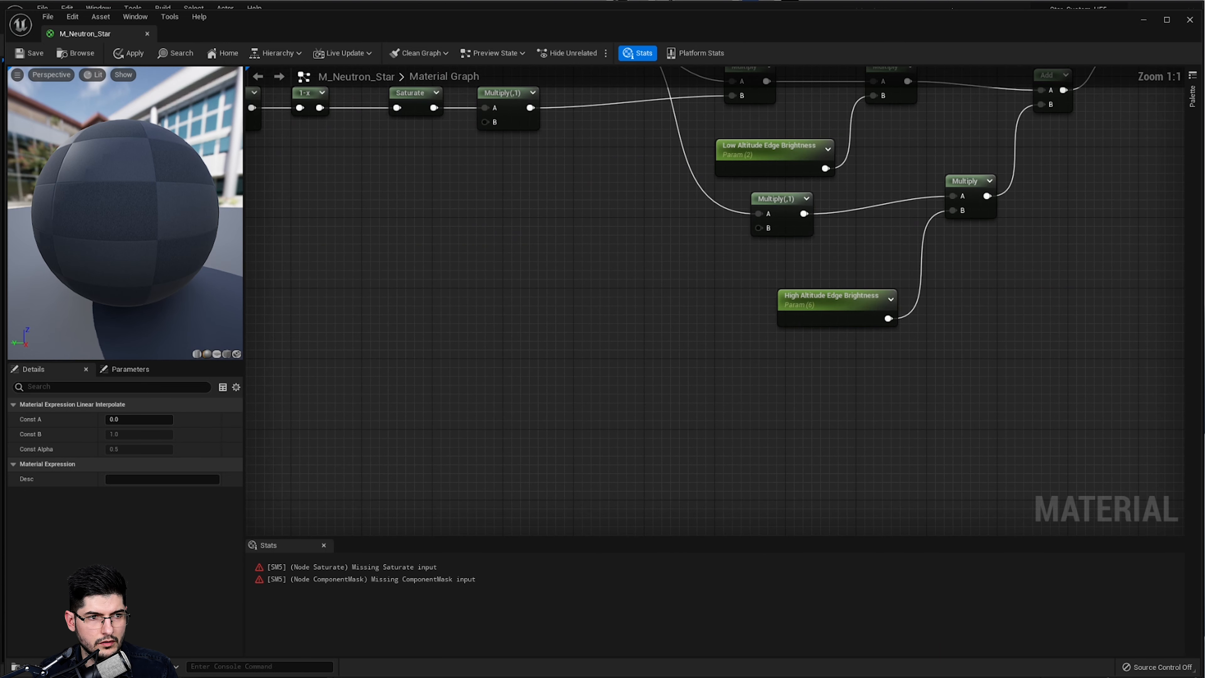
left_click(780, 222)
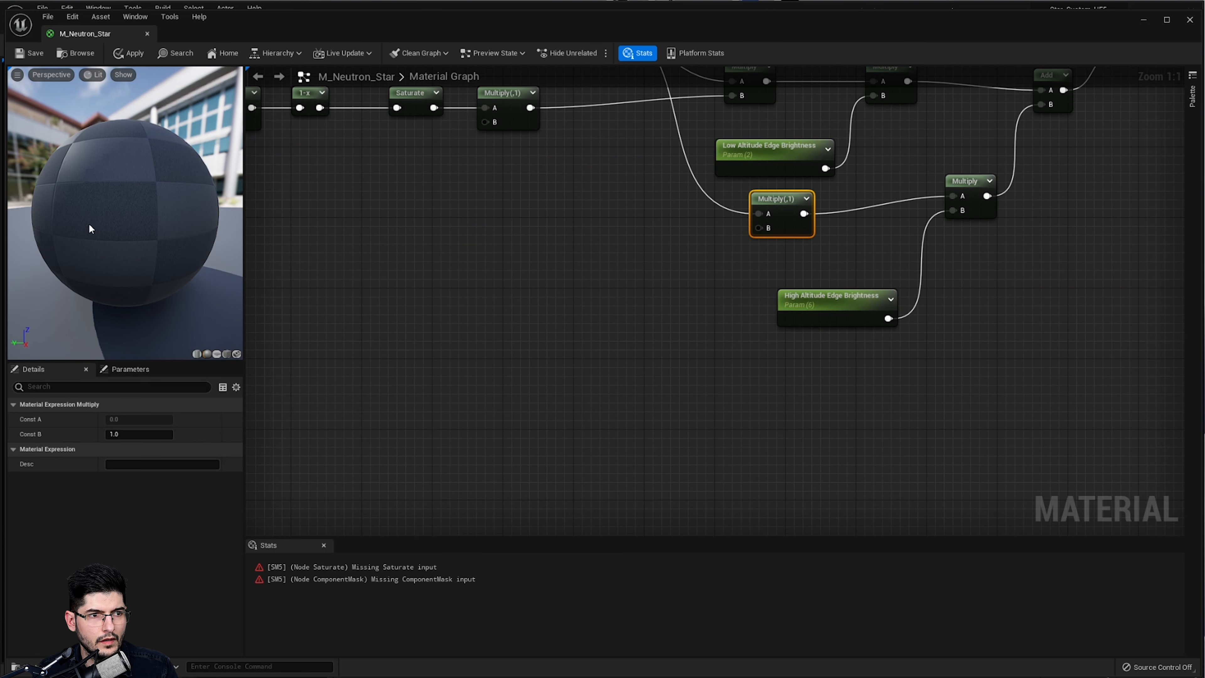
left_click(641, 283)
right_click_drag(640, 283, 658, 322)
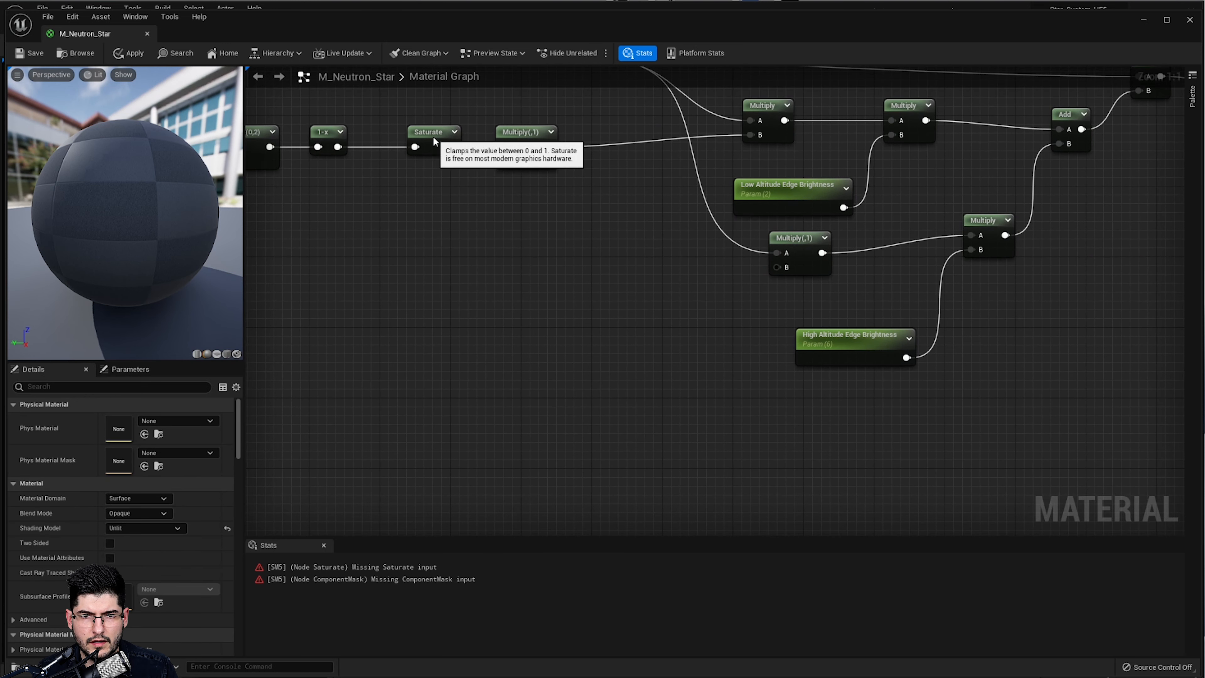
left_click(433, 138)
key("ctrl+d")
left_click_drag(555, 259, 777, 267)
Add a Subtract node beside the new Saturate node and connect its output to the Saturate input
right_click_drag(667, 458, 734, 337)
left_click(734, 341)
right_click(617, 268)
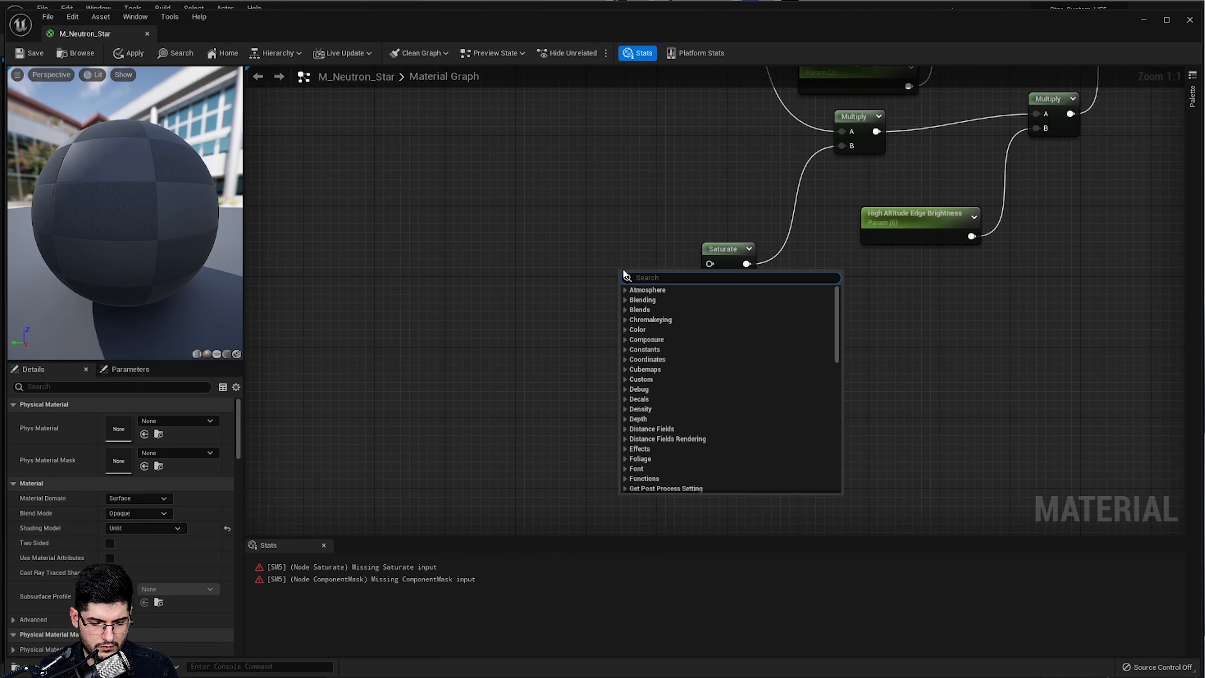
type("sub")
key("Return")
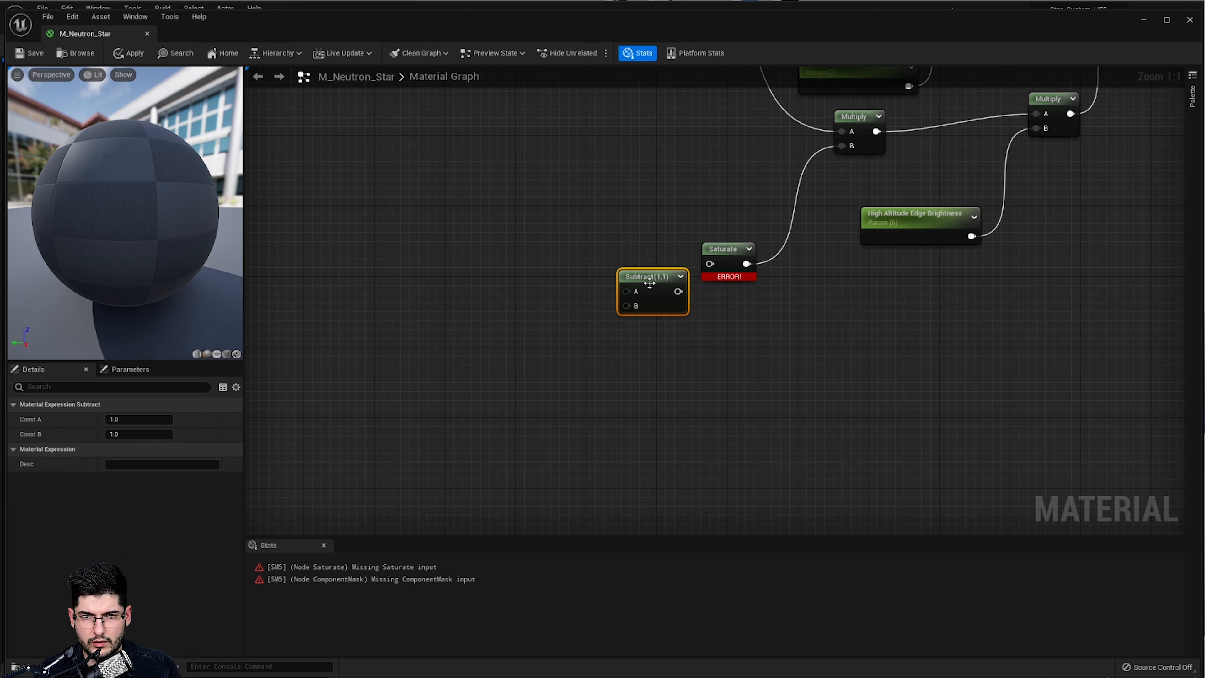
left_click_drag(649, 283, 709, 264)
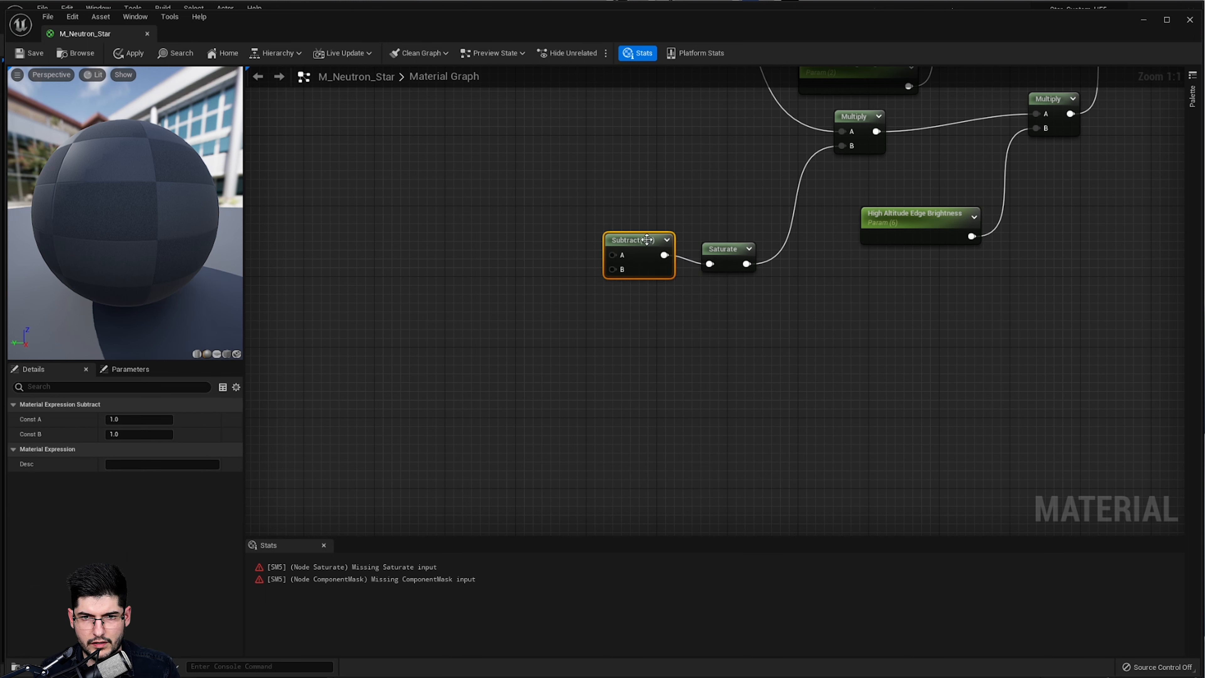
left_click_drag(647, 240, 646, 257)
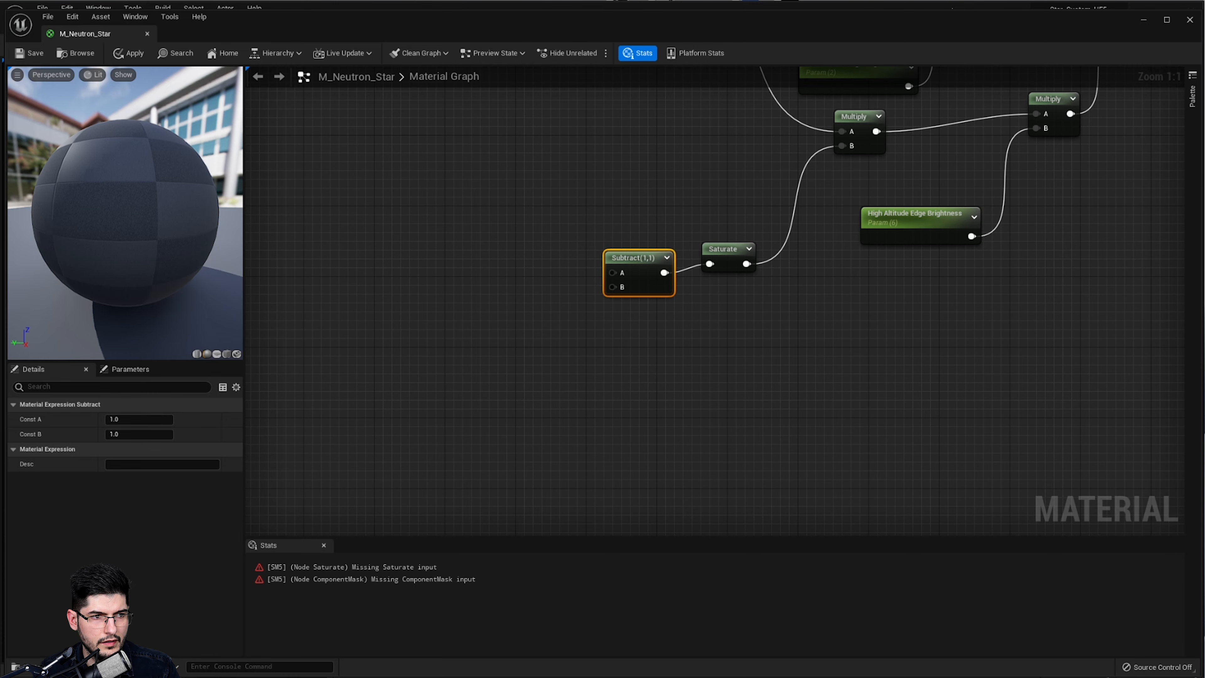
Move the Subtract and Saturate pair further below the edge brightness chains and nudge the G mask node outward
scroll(674, 252, "down", 4)
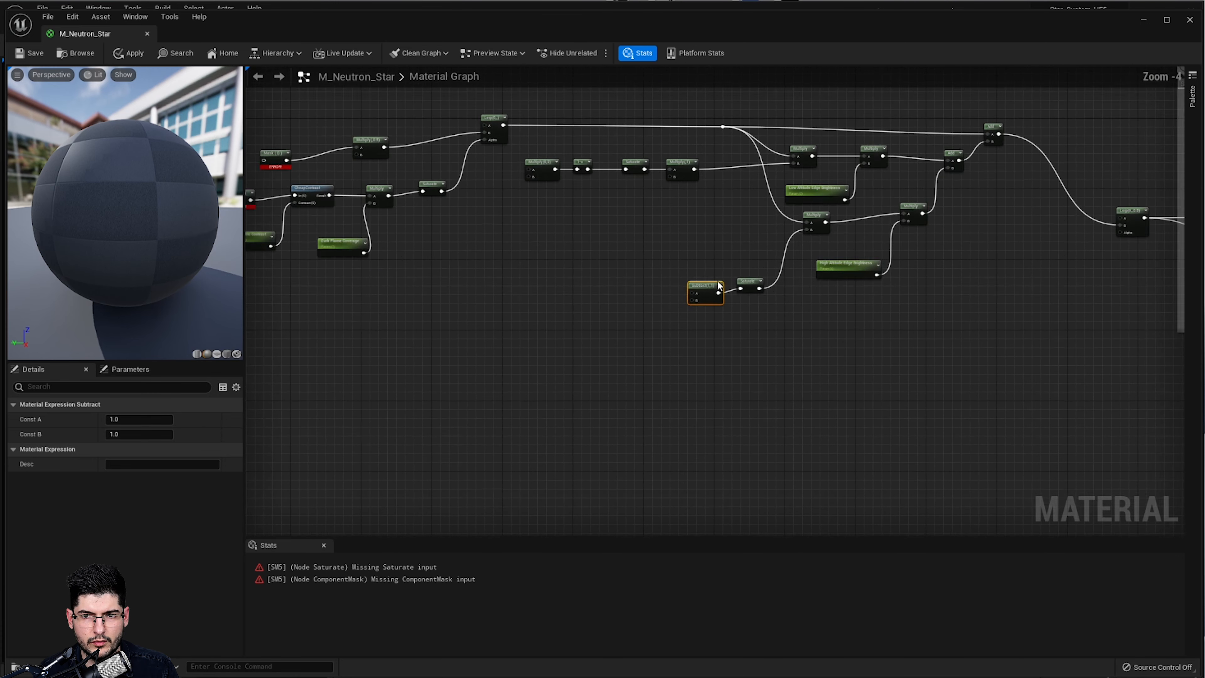
scroll(745, 350, "down", 2)
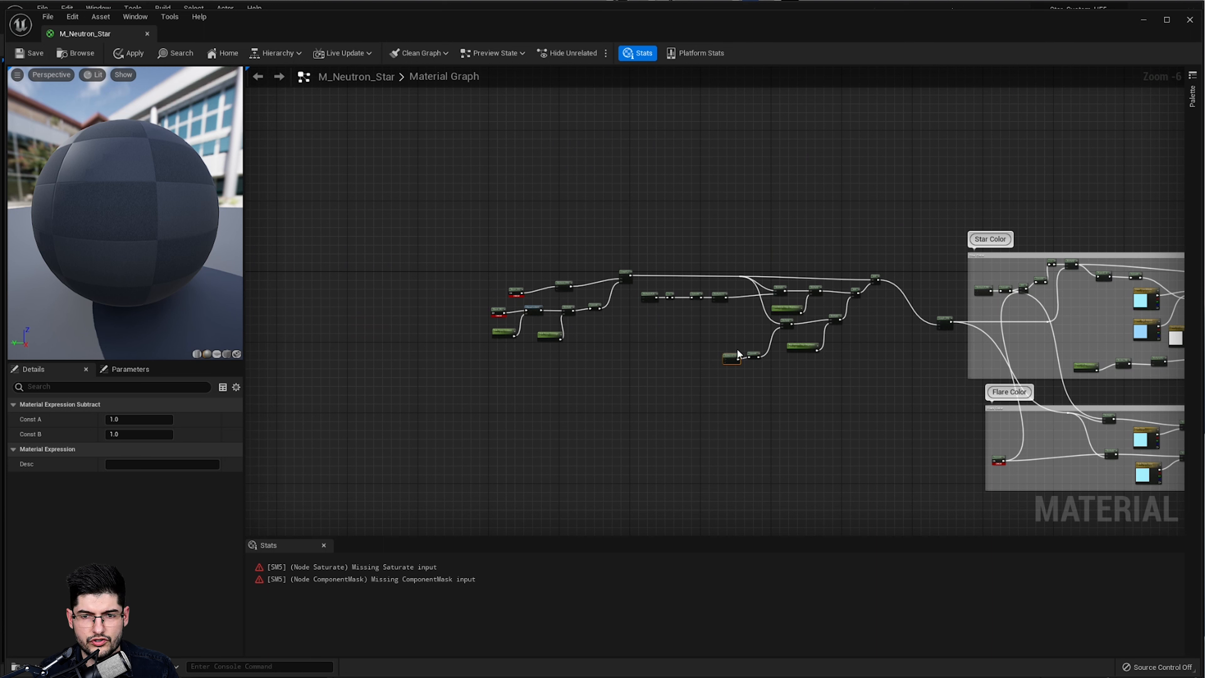
left_click_drag(772, 345, 736, 391)
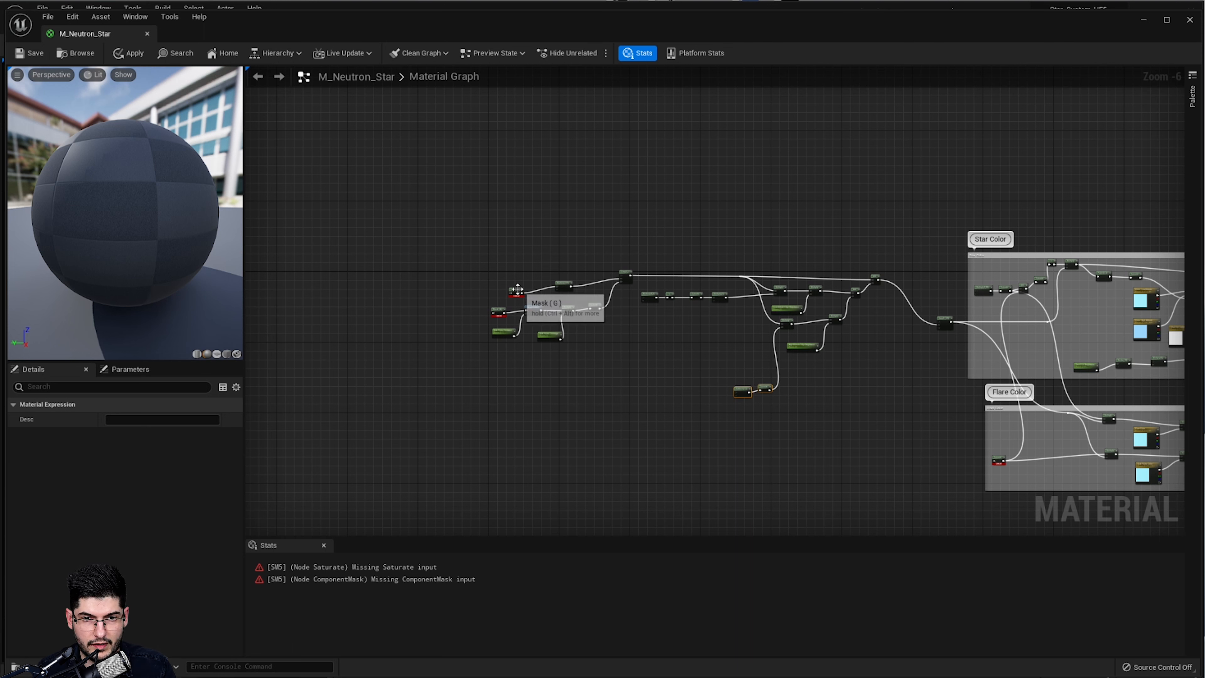
left_click_drag(512, 290, 506, 286)
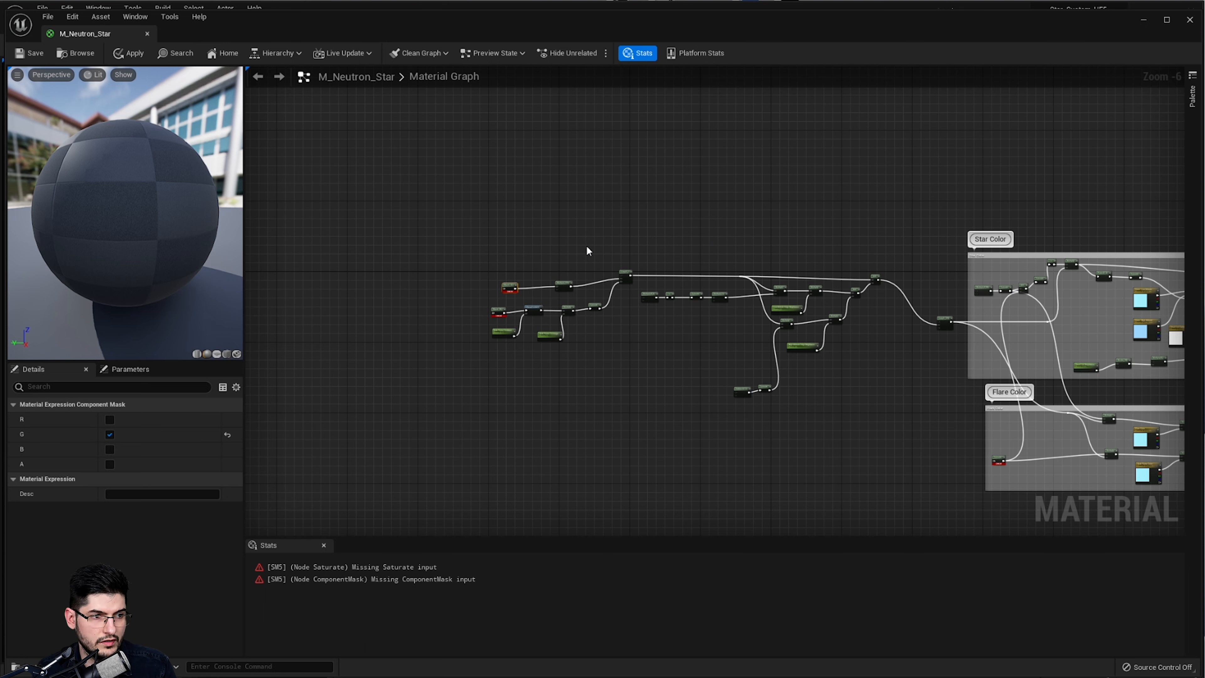
Select all the dark flame nodes and save the material, continuing despite the compilation errors
left_click_drag(900, 218, 455, 452)
right_click_drag(541, 360, 596, 364)
key("ctrl+s")
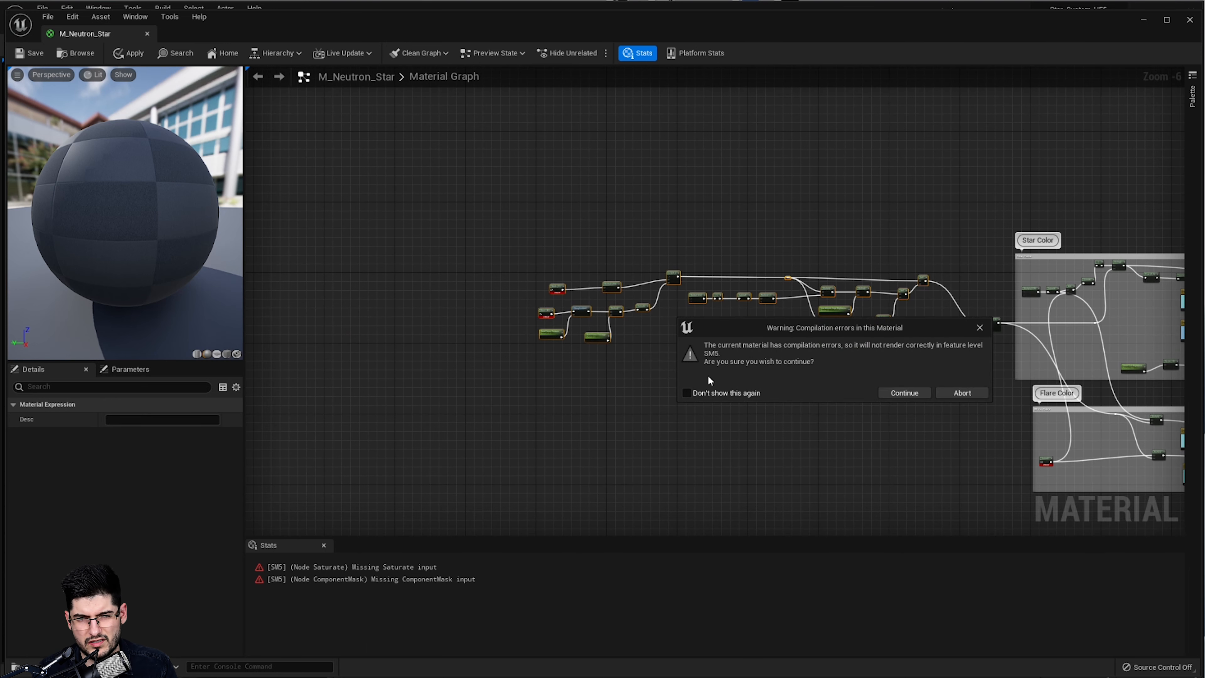
left_click(894, 389)
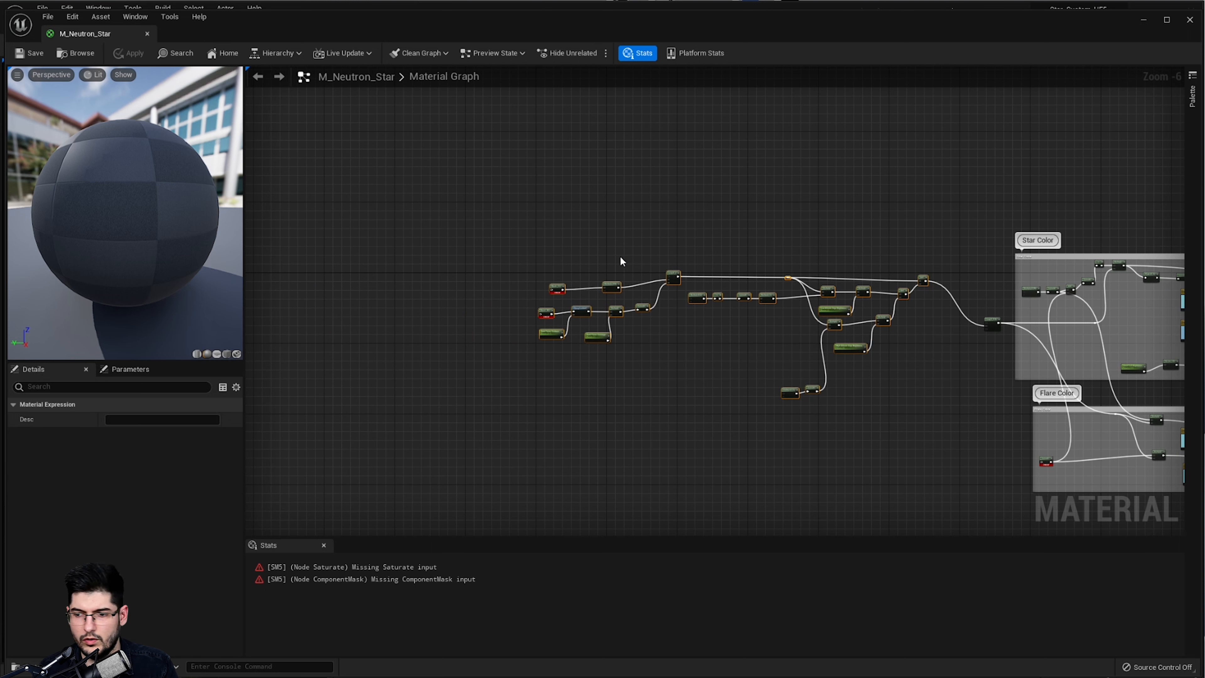
Wrap the selected nodes in a comment box titled "Dark Flame Setup"
right_click_drag(616, 294, 667, 286)
scroll(683, 287, "up", 2)
scroll(733, 281, "down", 1)
right_click_drag(796, 317, 779, 313)
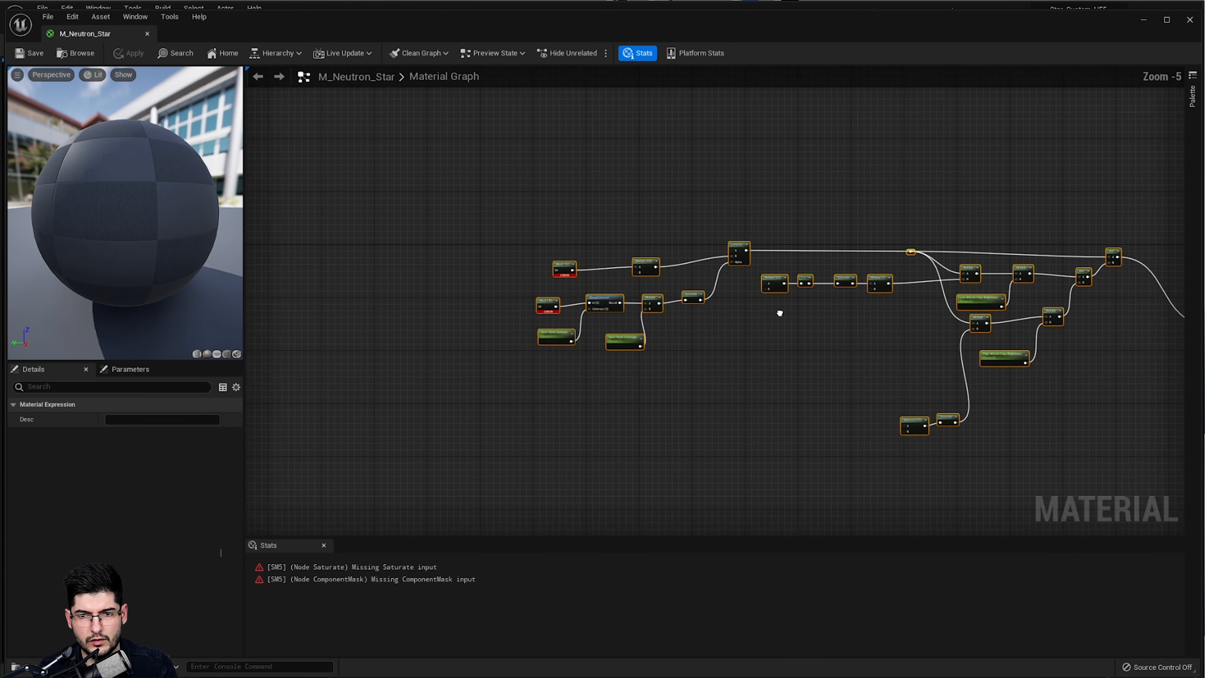
key("c")
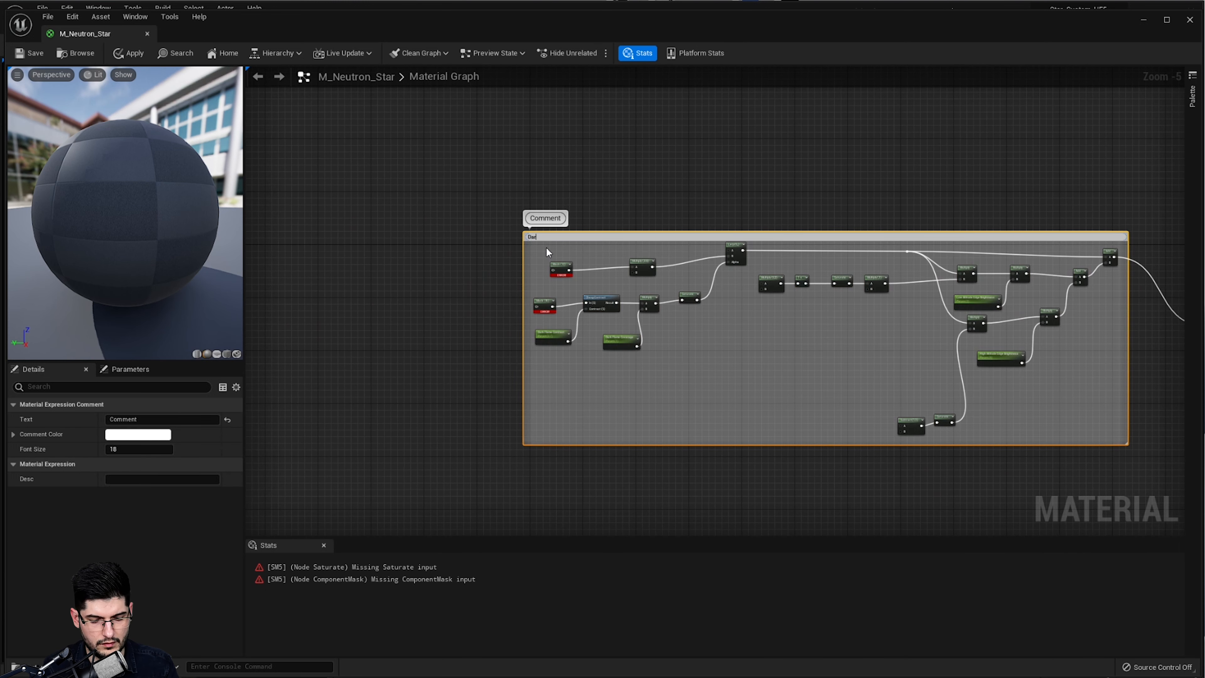
type("Dark Flame Setu")
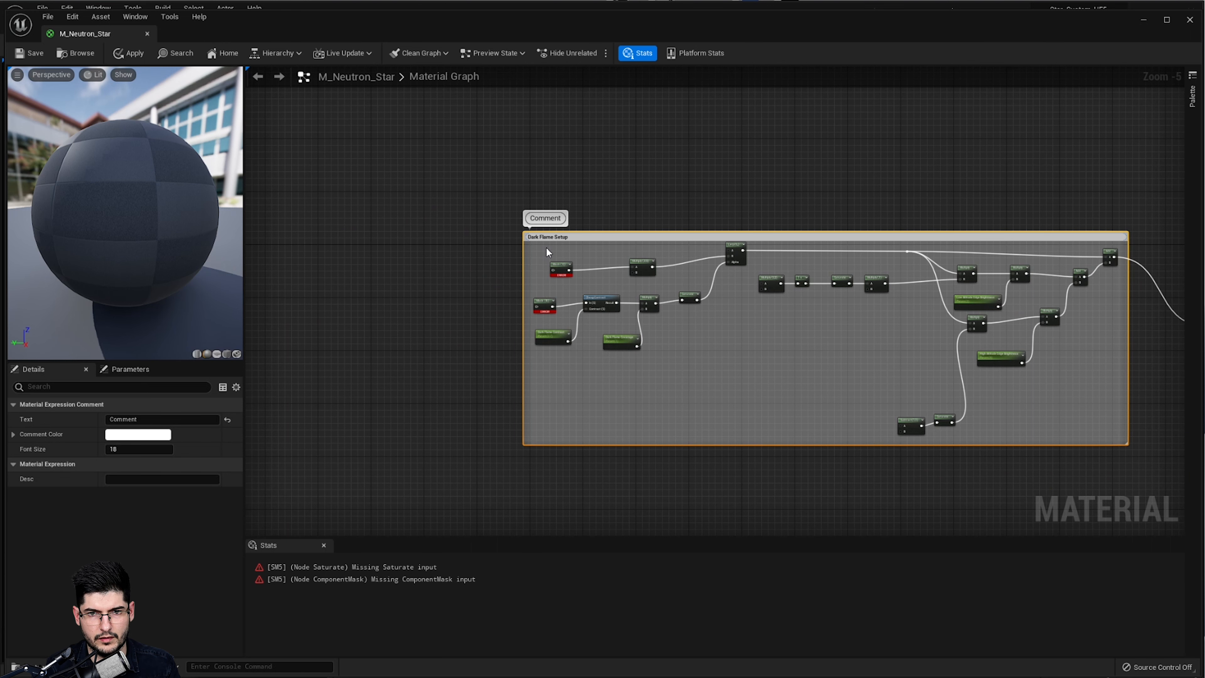
type("p")
key("Return")
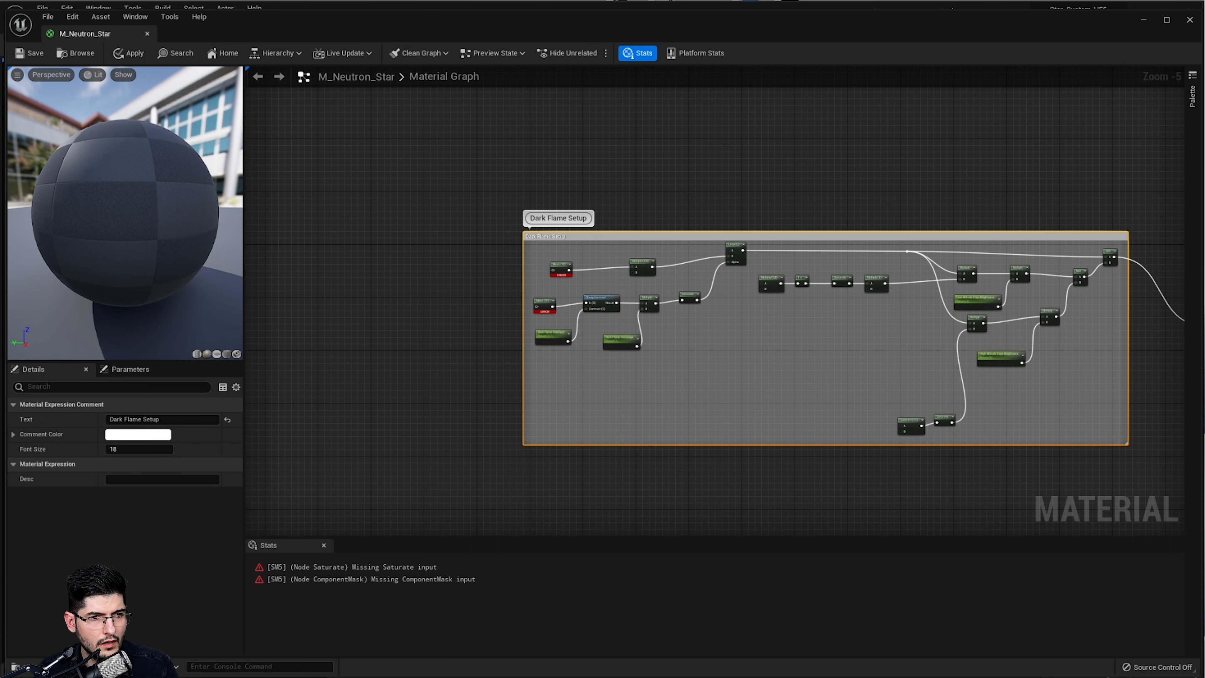
Duplicate the Subtract and Saturate pair and place the copy below the Dark Flame Setup comment box
right_click_drag(797, 405, 630, 281)
scroll(906, 386, "up", 1)
right_click_drag(906, 386, 838, 352)
scroll(857, 346, "up", 1)
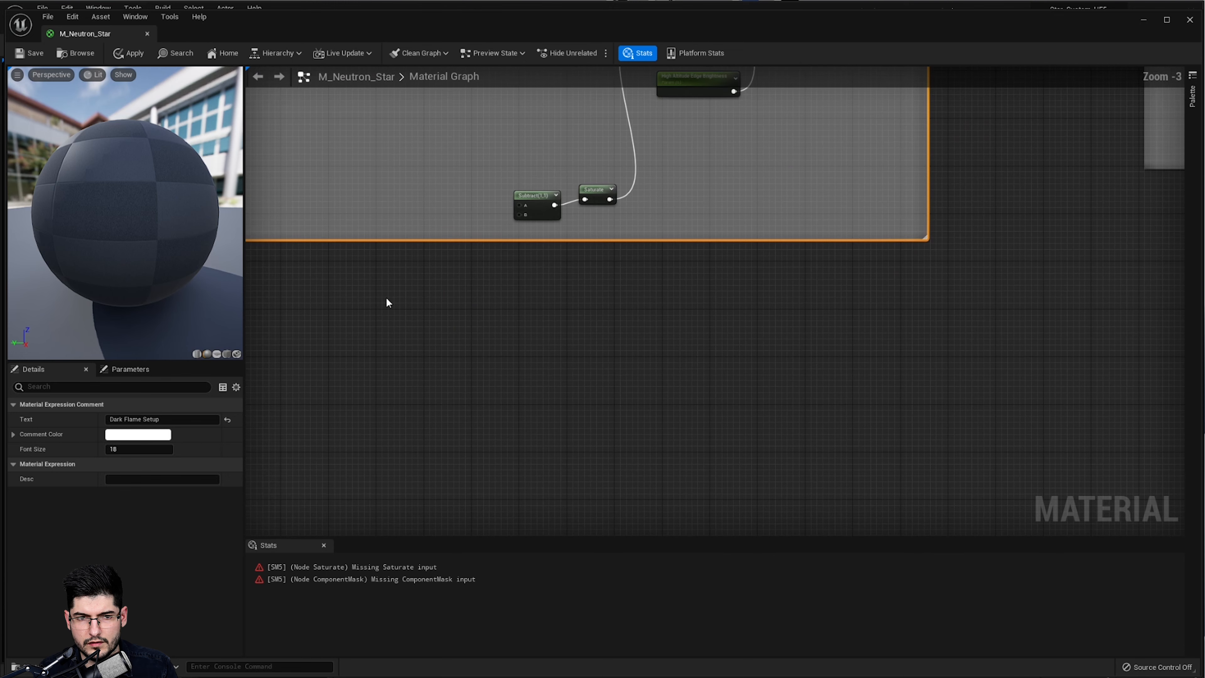
right_click_drag(760, 240, 802, 368)
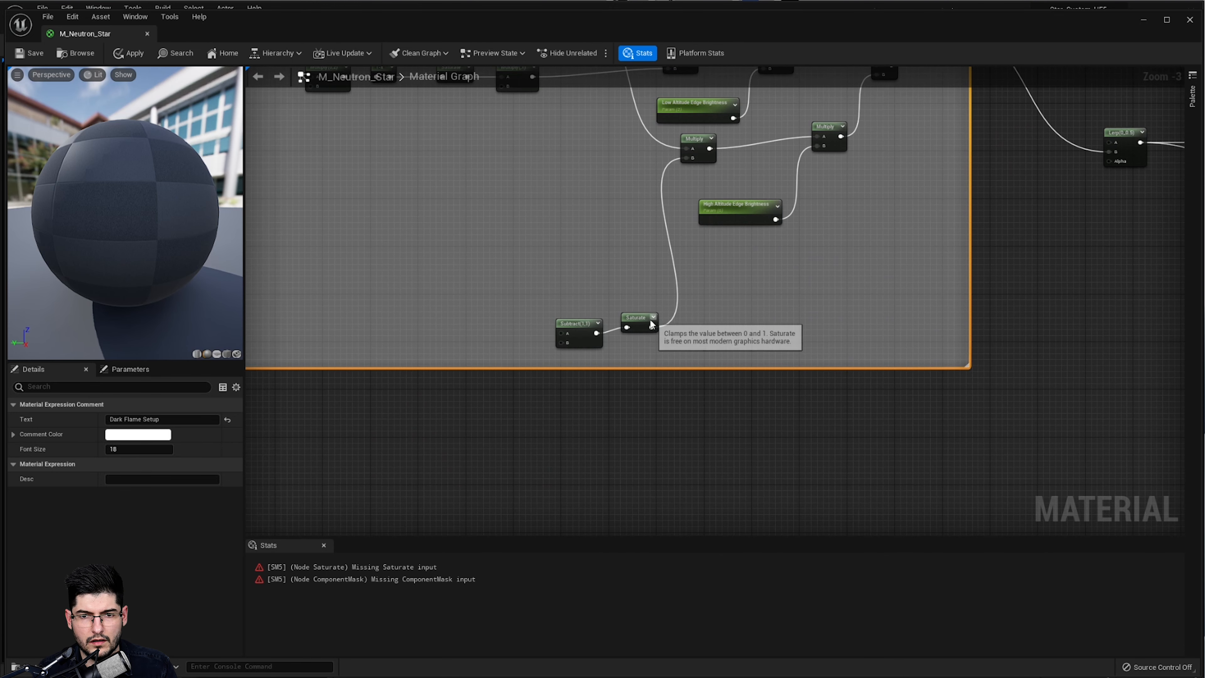
left_click(636, 316)
left_click_drag(646, 308, 524, 350)
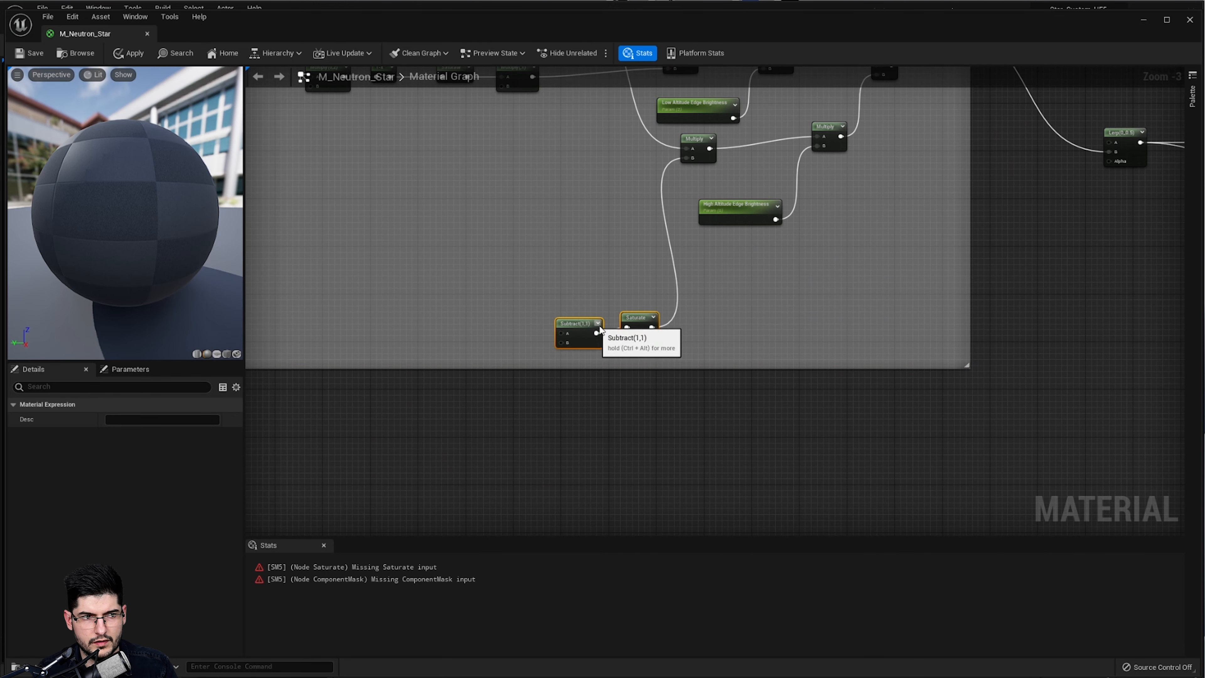
key("ctrl+d")
left_click_drag(664, 344, 853, 462)
right_click_drag(917, 431, 948, 316)
left_click(890, 317)
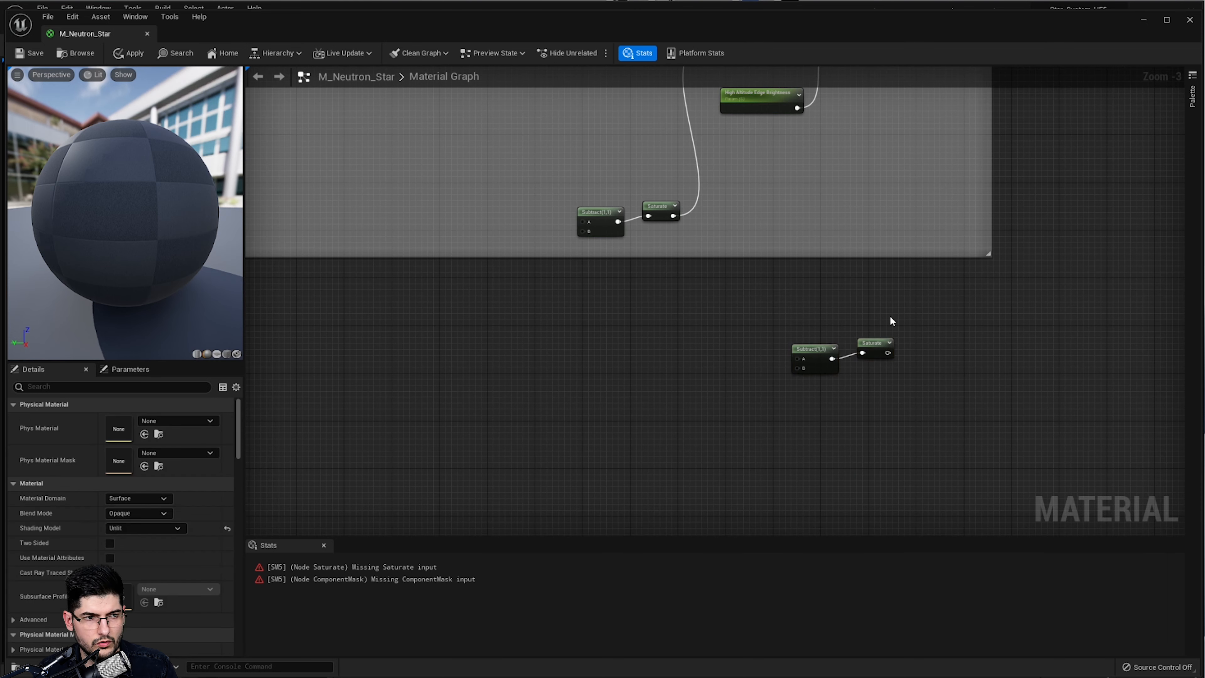
Duplicate the Saturate below the comment box and connect the copy to the A input of the copied Subtract
left_click(875, 346)
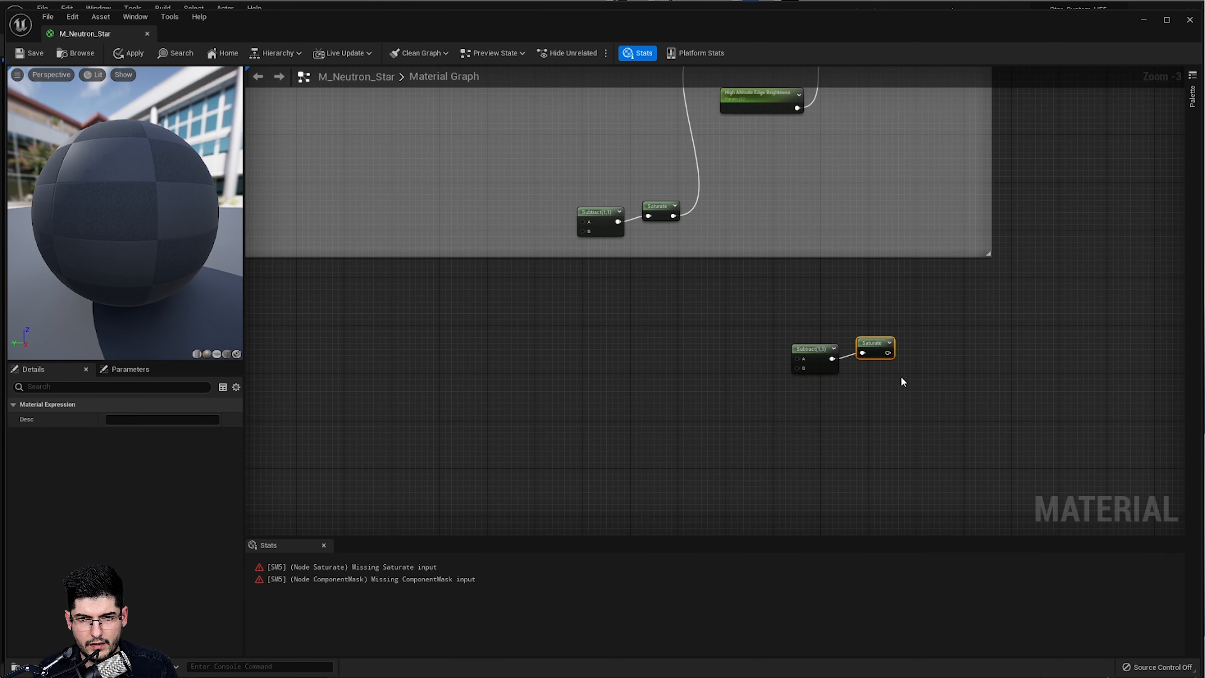
key("ctrl+d")
left_click_drag(916, 383, 801, 364)
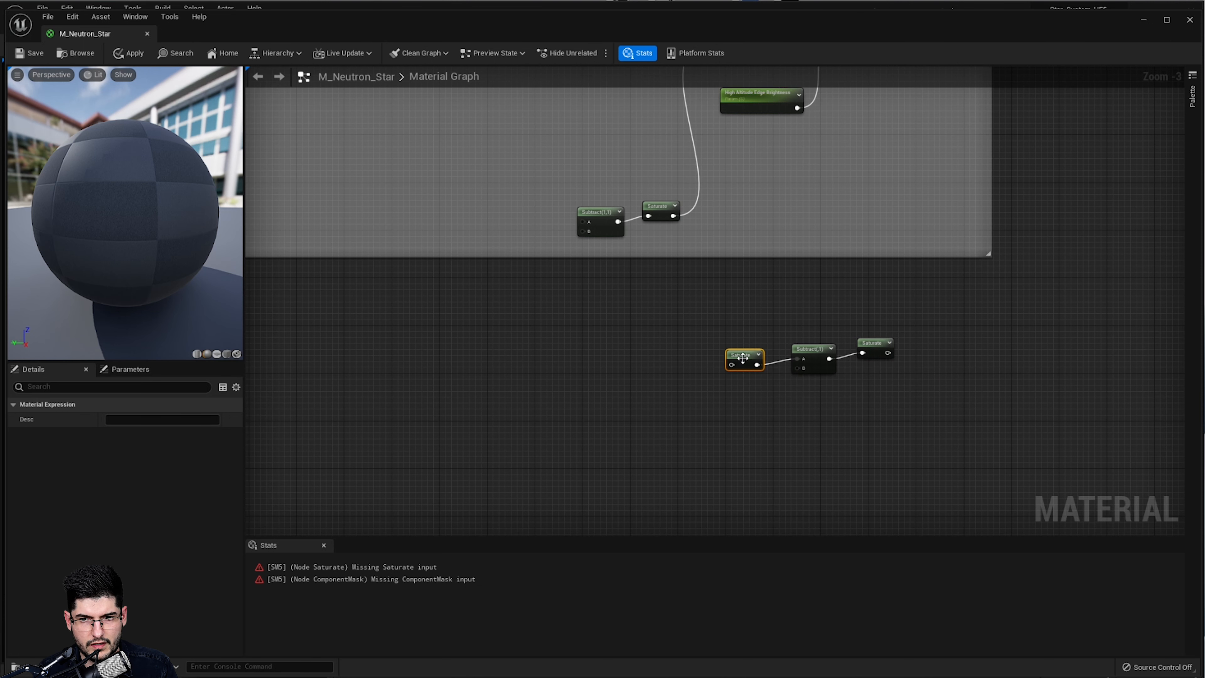
Copy the last Multiply of the high altitude edge chain and connect the copy to the input of the first Saturate below the comment box
right_click_drag(742, 358, 793, 317)
right_click_drag(704, 269, 699, 453)
scroll(795, 203, "up", 1)
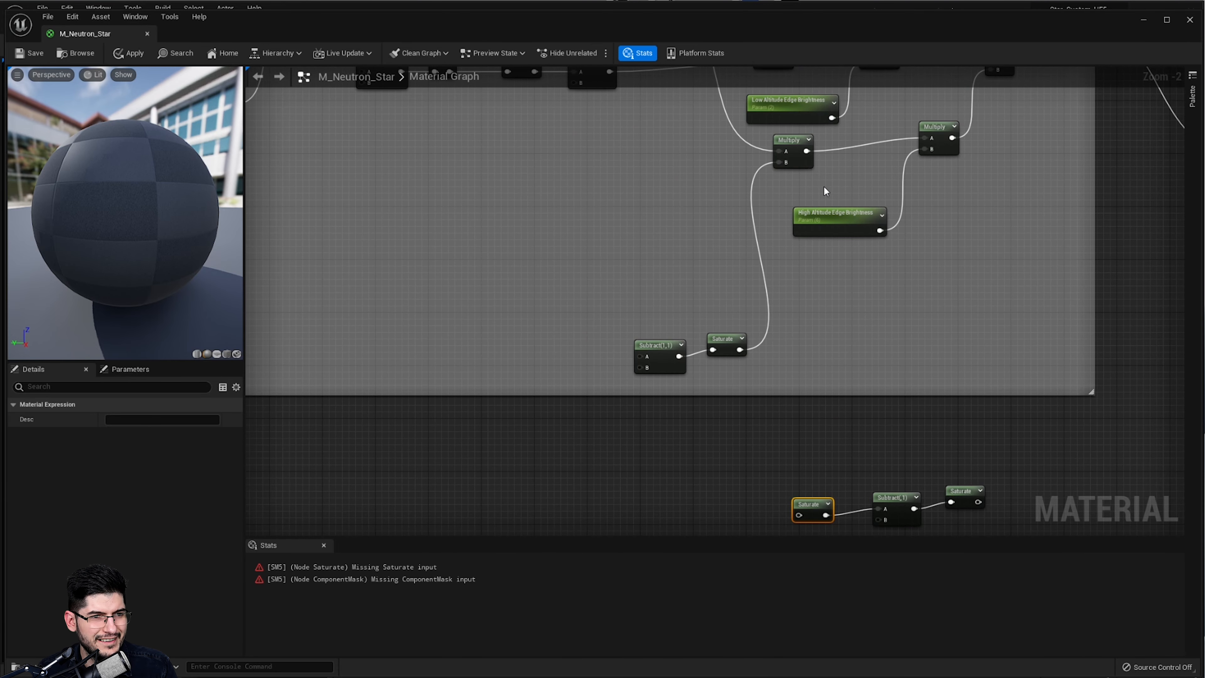
scroll(990, 231, "down", 1)
left_click(944, 148)
key("ctrl+c")
key("ctrl+v")
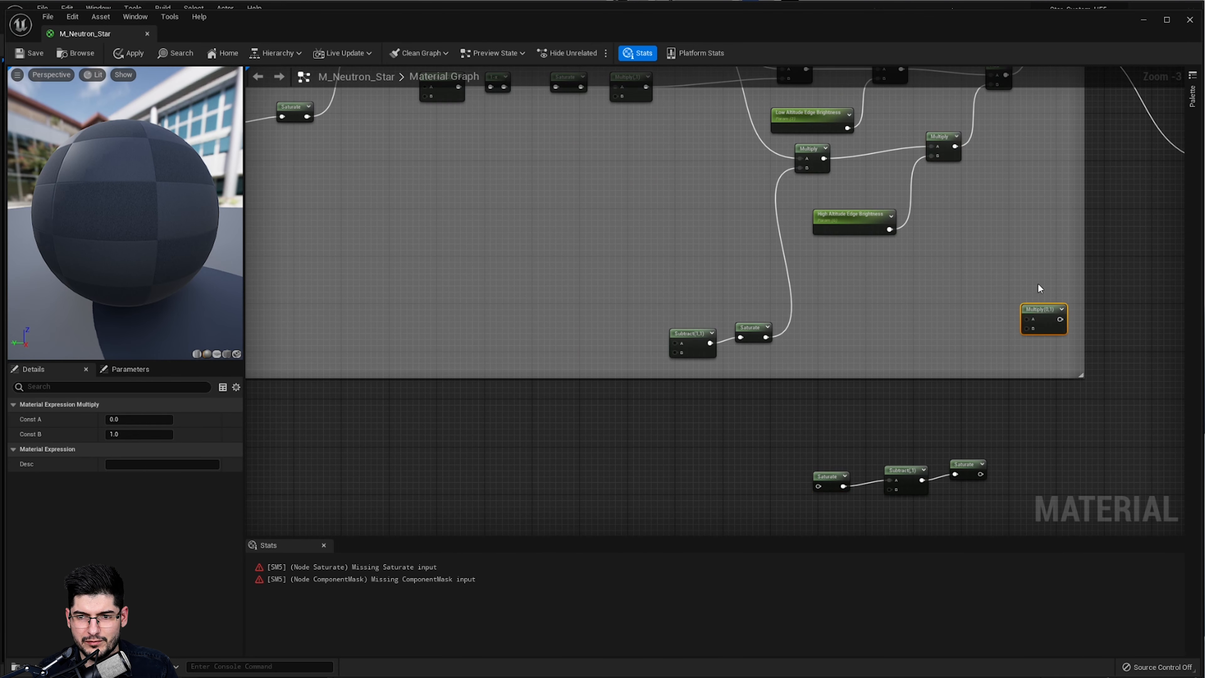
left_click_drag(1031, 313, 778, 472)
scroll(775, 476, "up", 3)
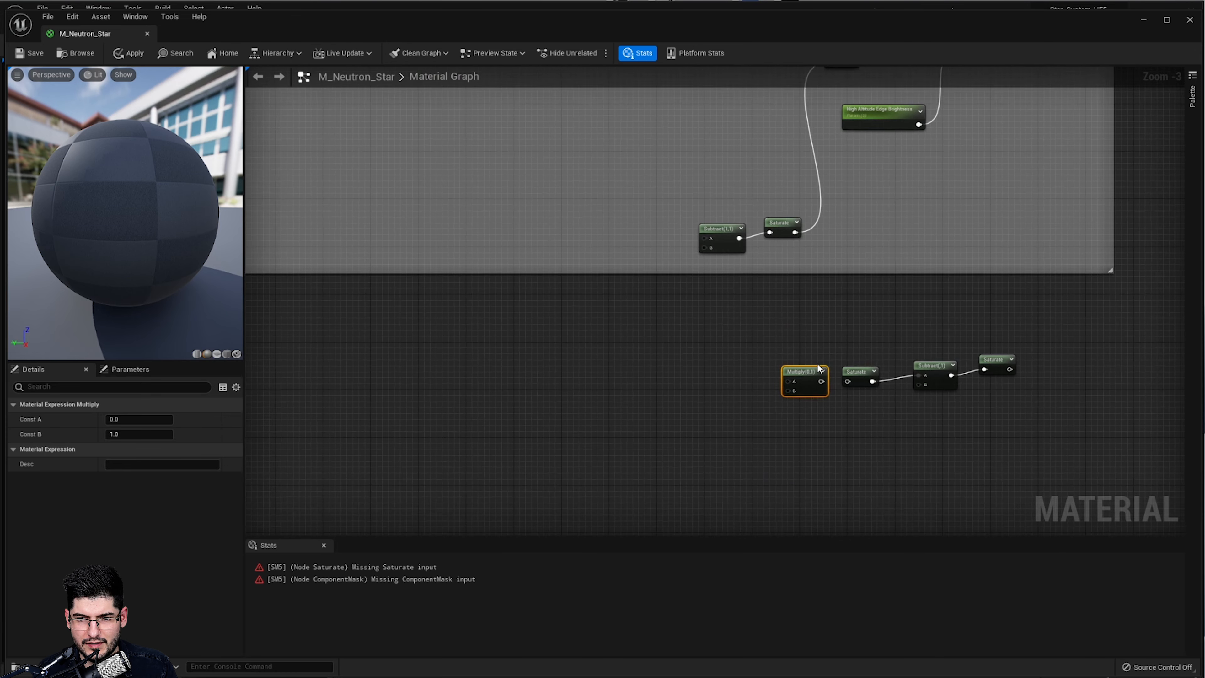
left_click_drag(822, 390, 862, 389)
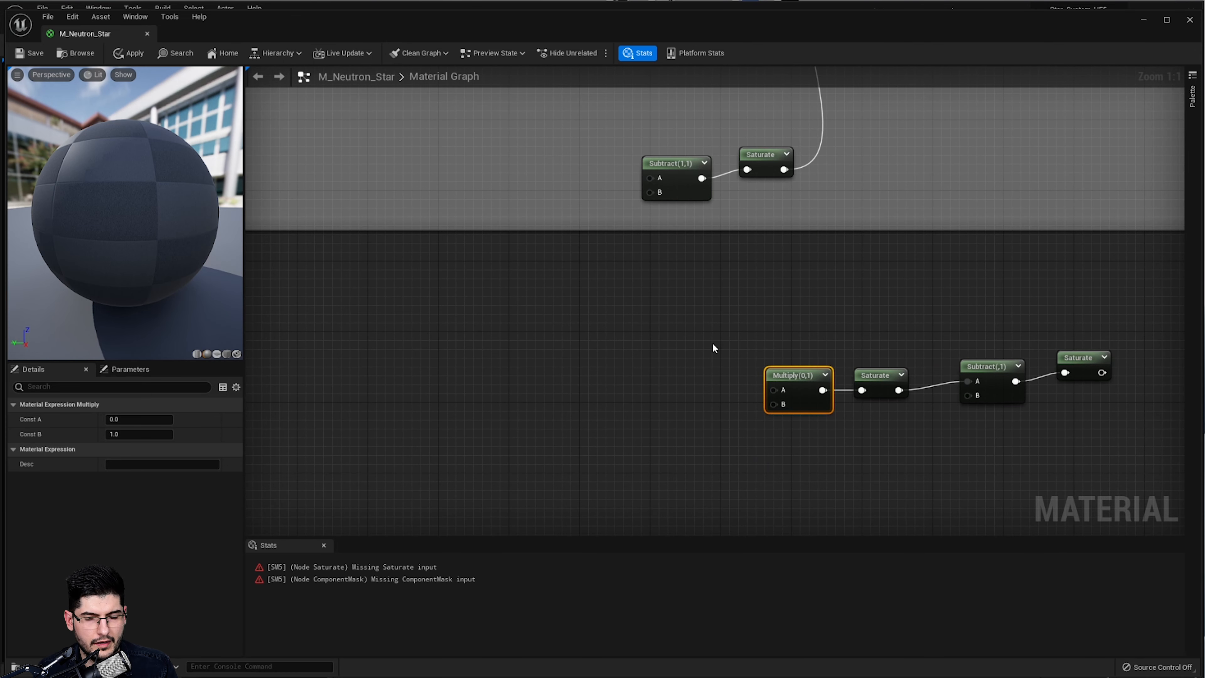
Add an Add node below the new Multiply and connect it to the B input of the Subtract
right_click_drag(906, 436, 888, 423)
right_click(813, 456)
type("add")
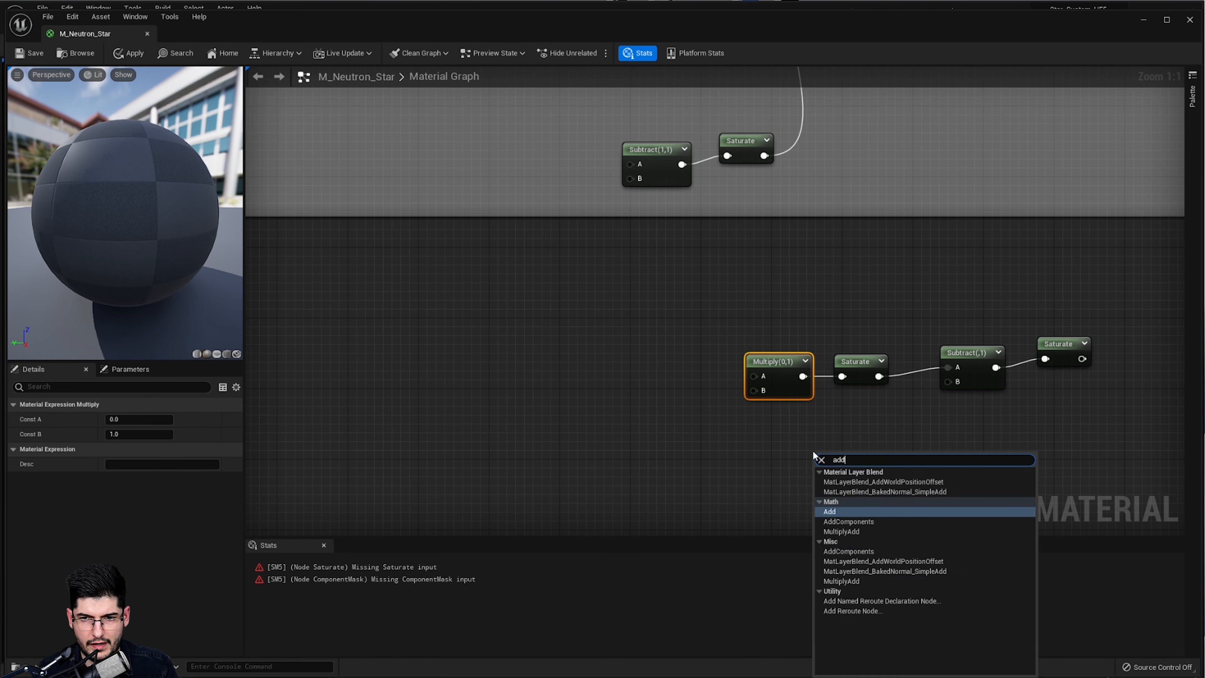
key("Return")
left_click_drag(856, 474, 951, 389)
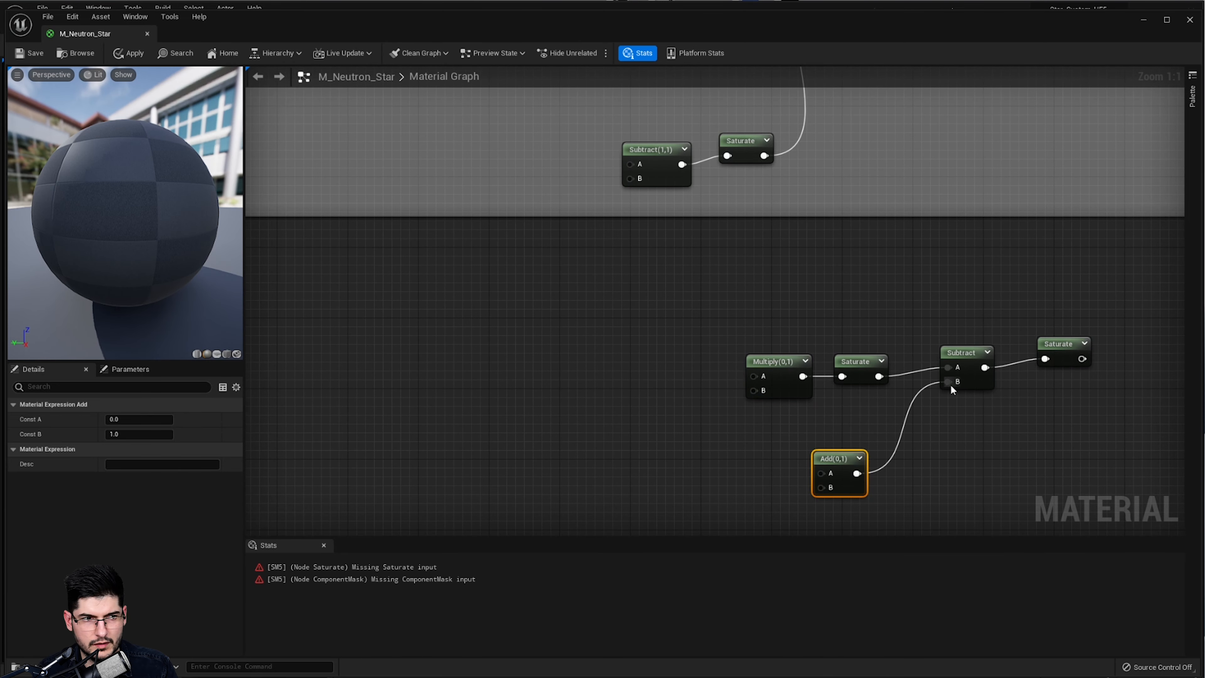
Create a Constant node with the value -1 and connect it to the B input of the Add
right_click_drag(951, 389, 935, 336)
right_click_drag(744, 413, 807, 398)
left_click(782, 401)
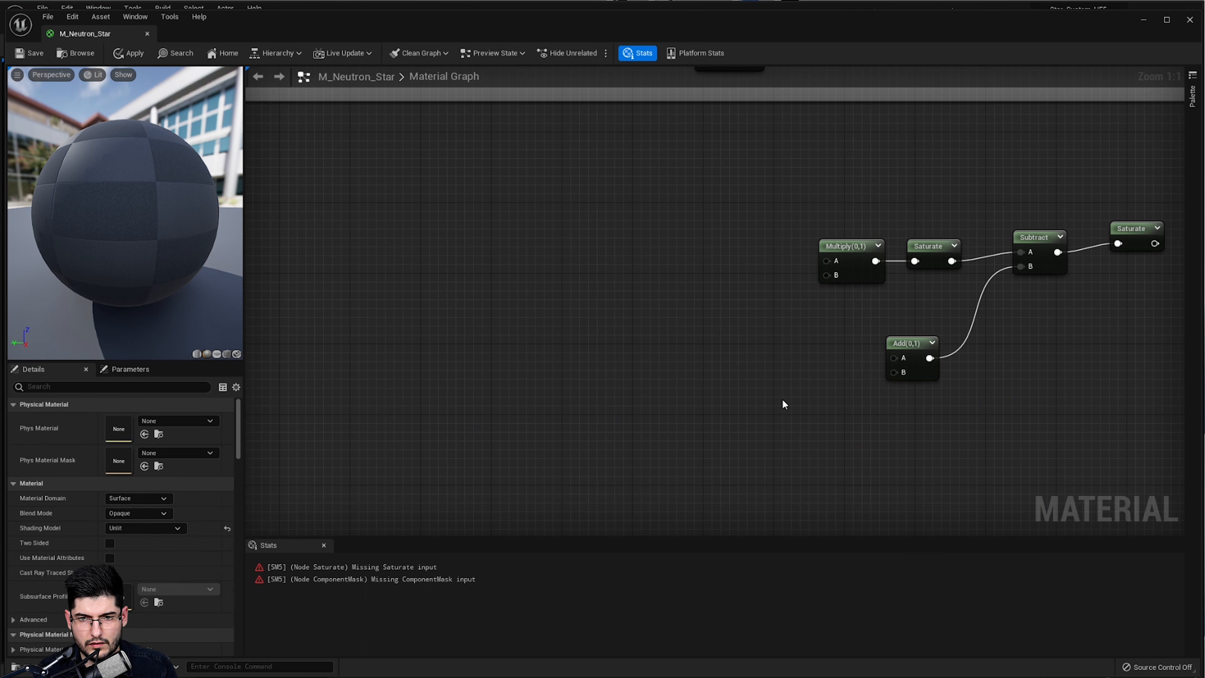
left_click(796, 426)
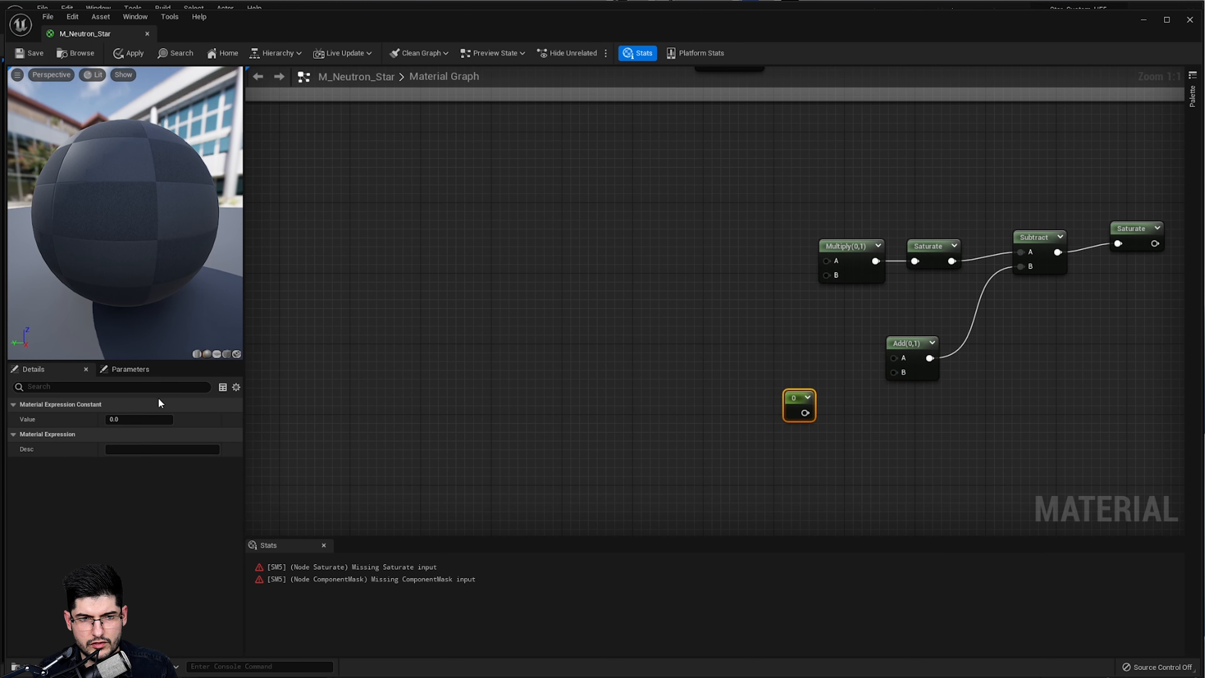
left_click(140, 419)
type("-1")
key("Return")
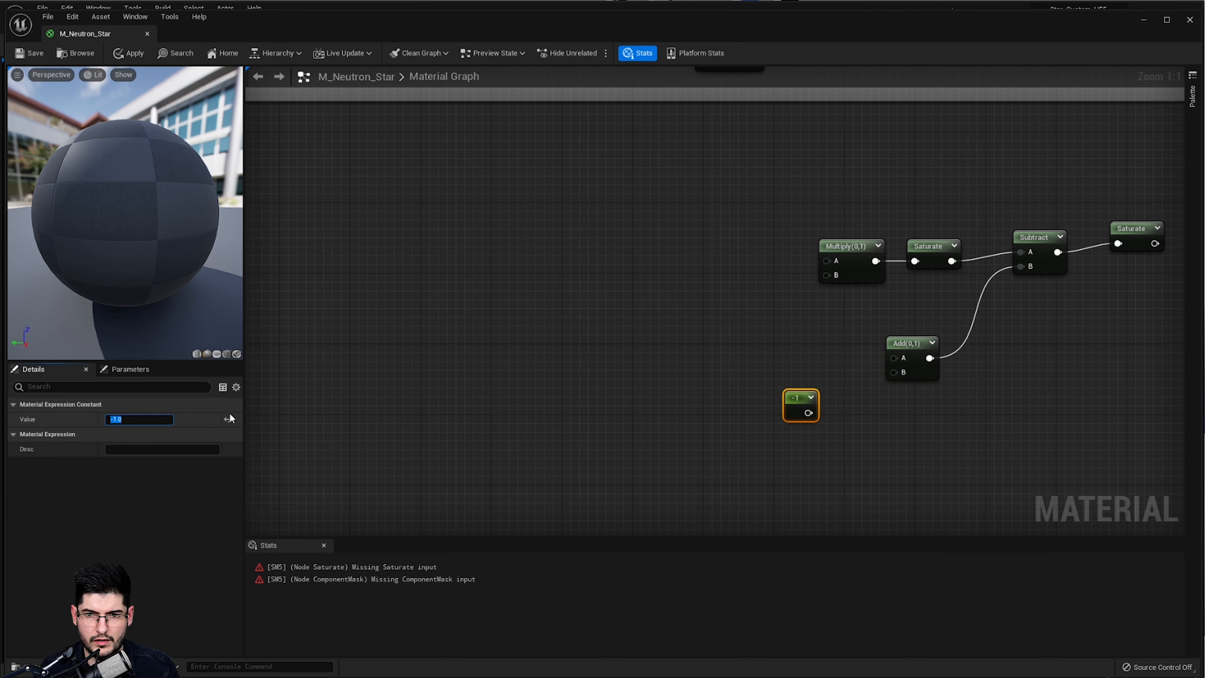
left_click_drag(808, 412, 892, 372)
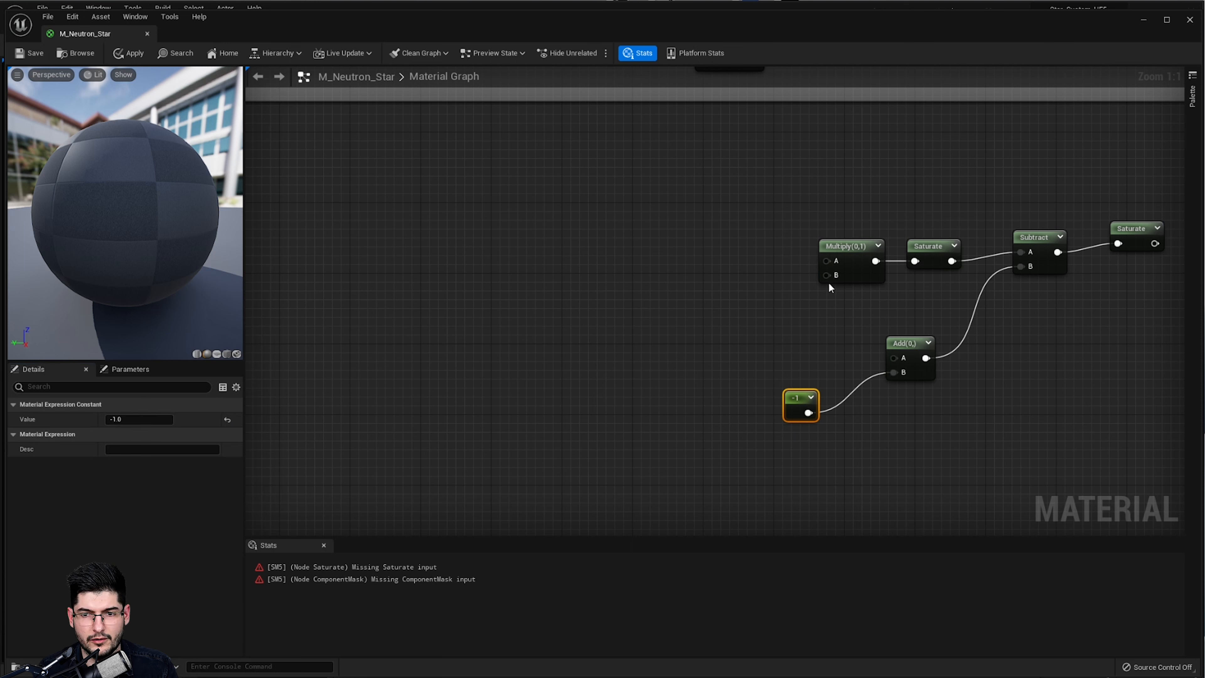
Duplicate the Multiply below the comment box, connect the copy to the Add's A input, and place it above the constant
left_click(866, 278)
key("ctrl+d")
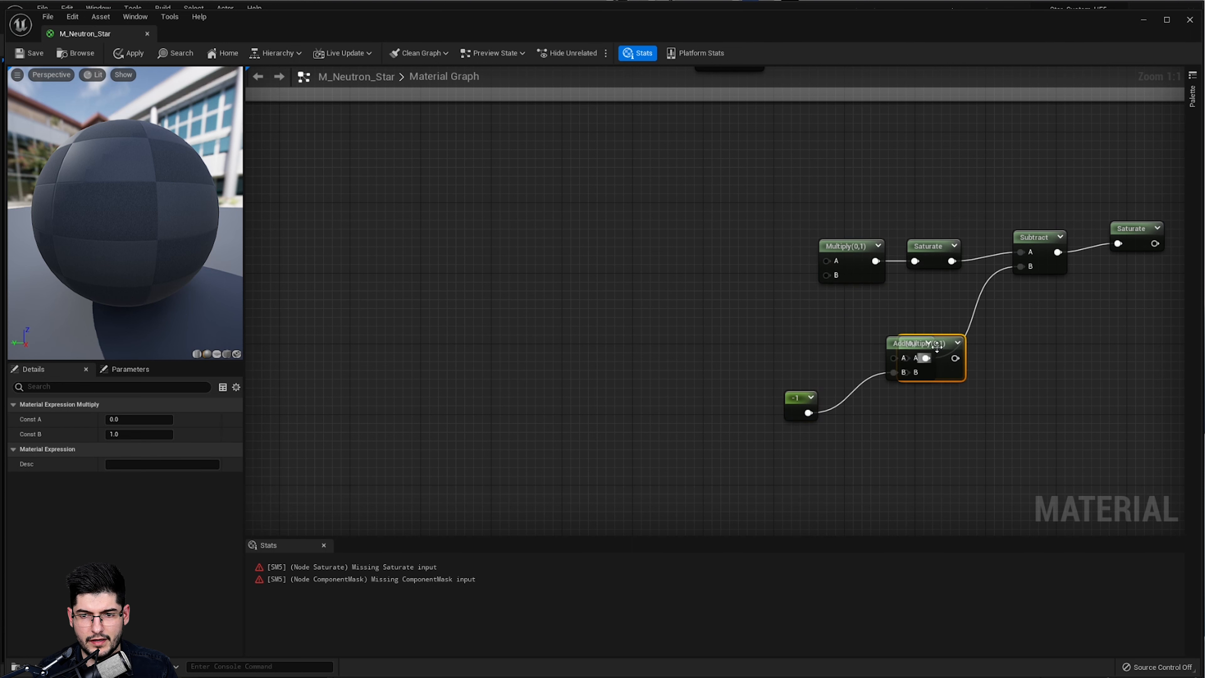
left_click_drag(937, 347, 891, 358)
left_click_drag(754, 340, 779, 339)
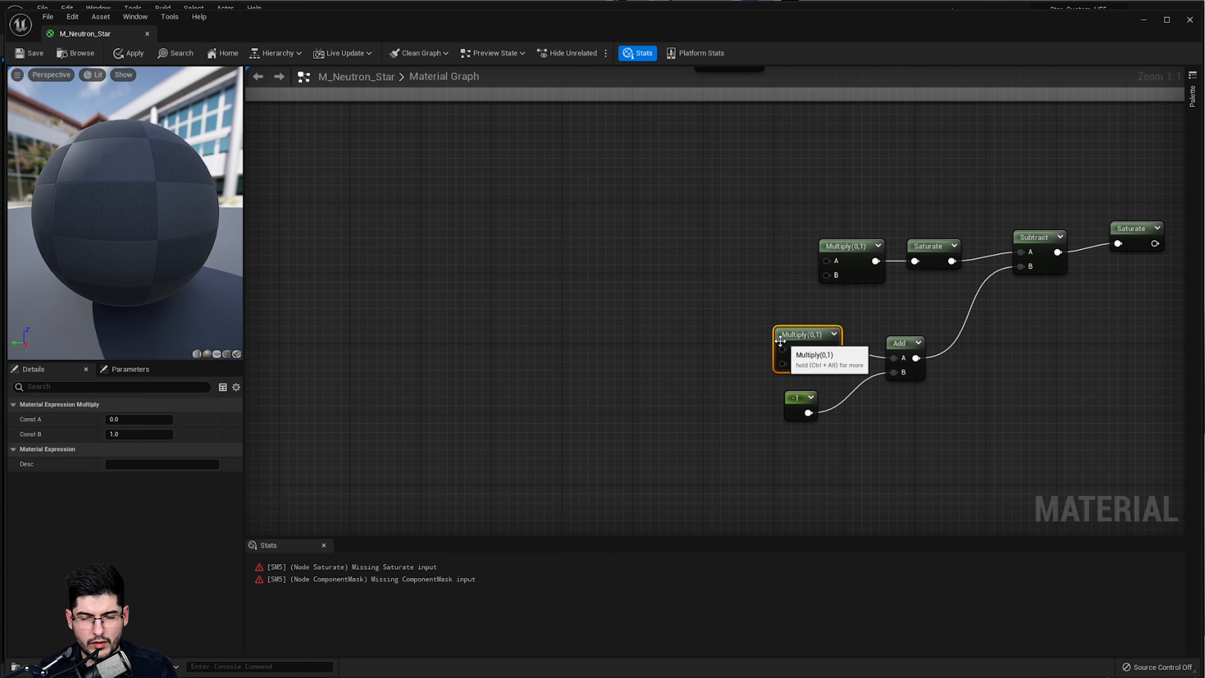
scroll(627, 304, "down", 2)
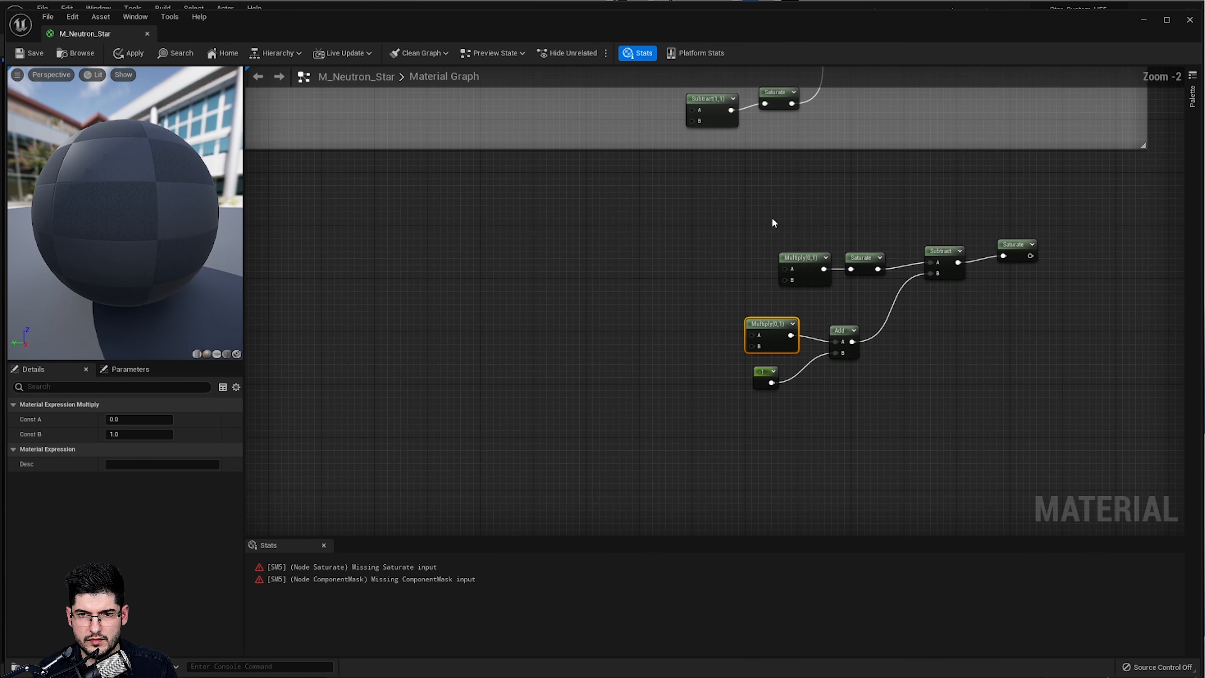
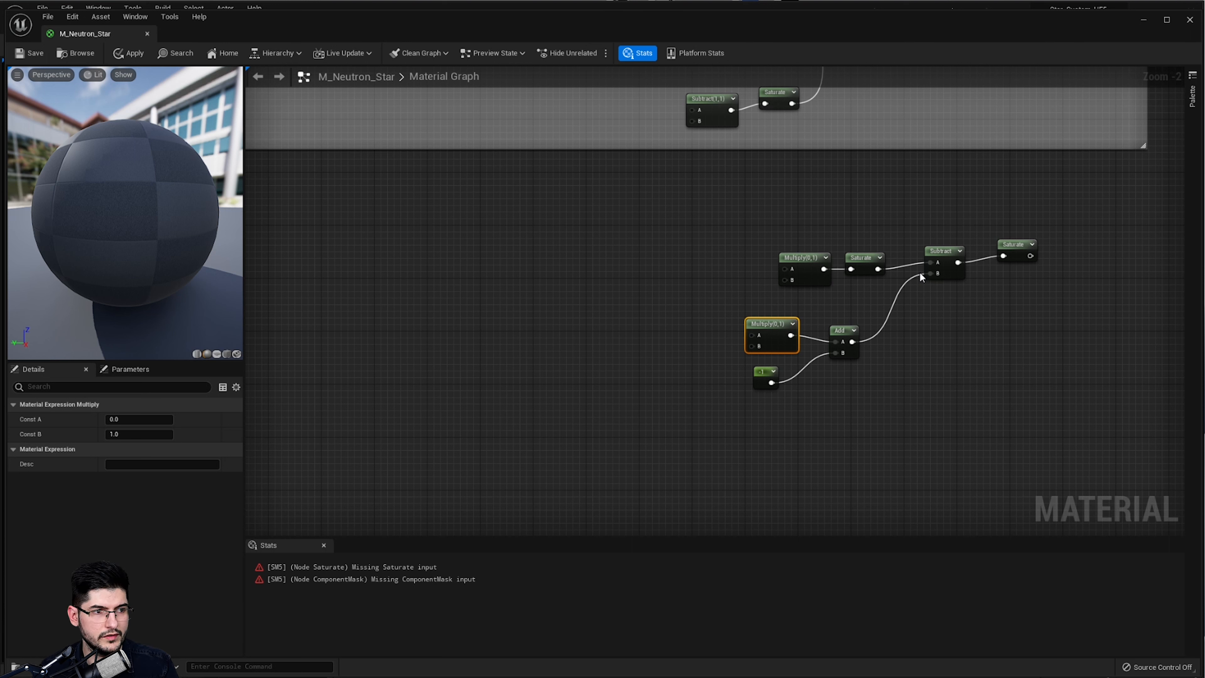
left_click(645, 298)
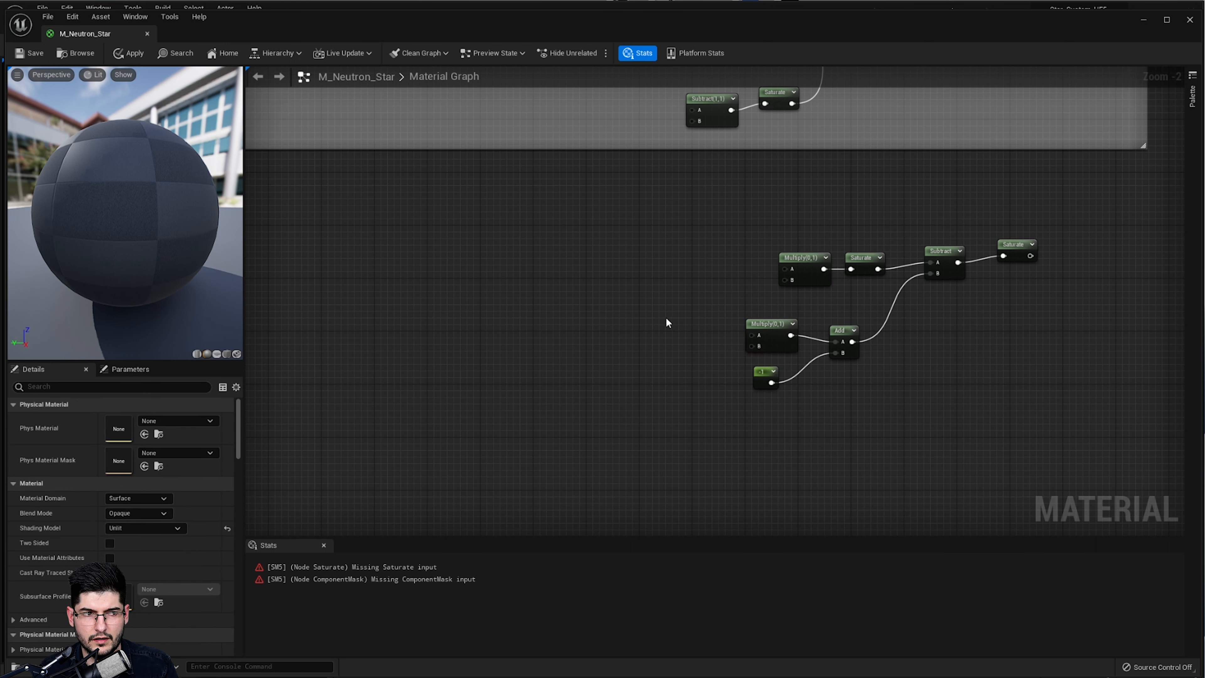
Set the B constant of the Multiply feeding the Add's A input to 2
scroll(665, 318, "up", 2)
left_click(779, 327)
left_click(138, 434)
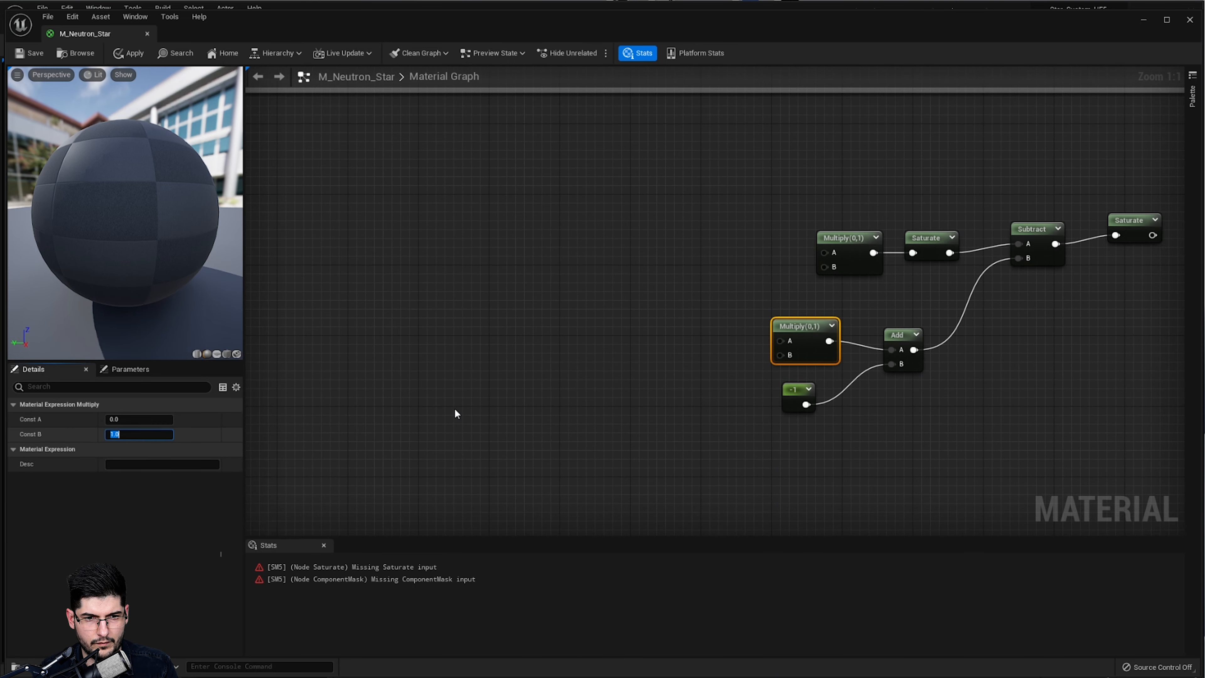
left_click(454, 411)
Create a scalar parameter named Plateu Coverage beside the lower Multiply and connect it to that Multiply's A input
key("1")
left_click(686, 331)
right_click(702, 339)
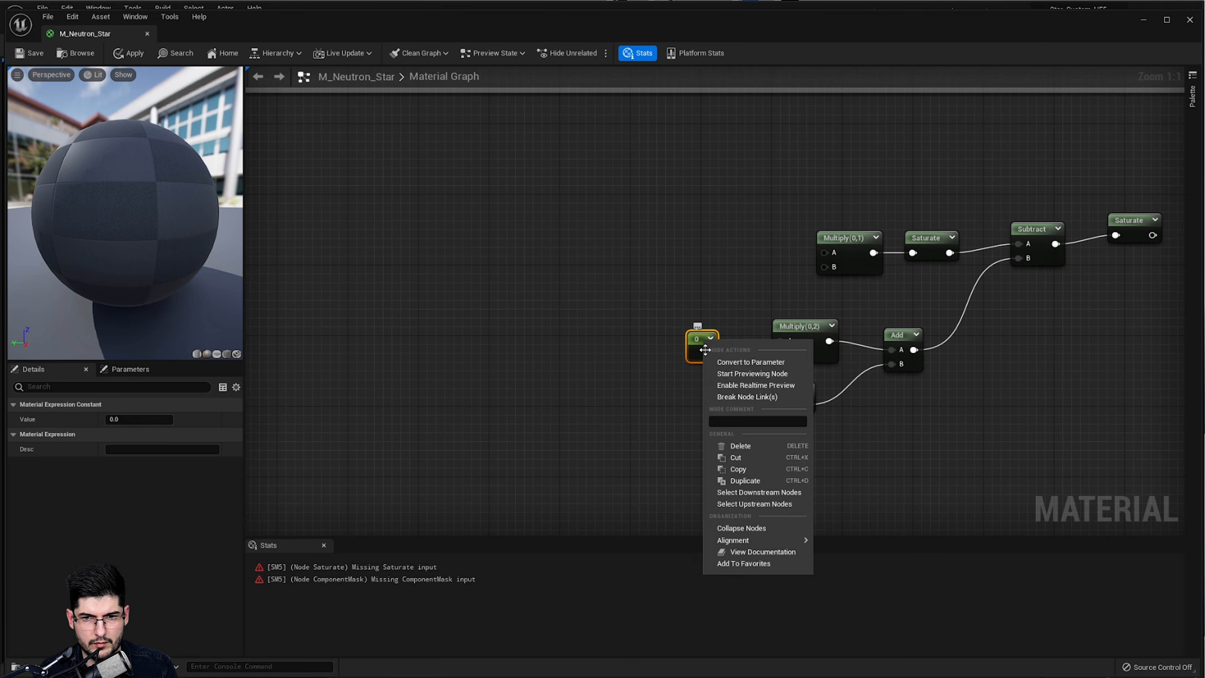
left_click(741, 367)
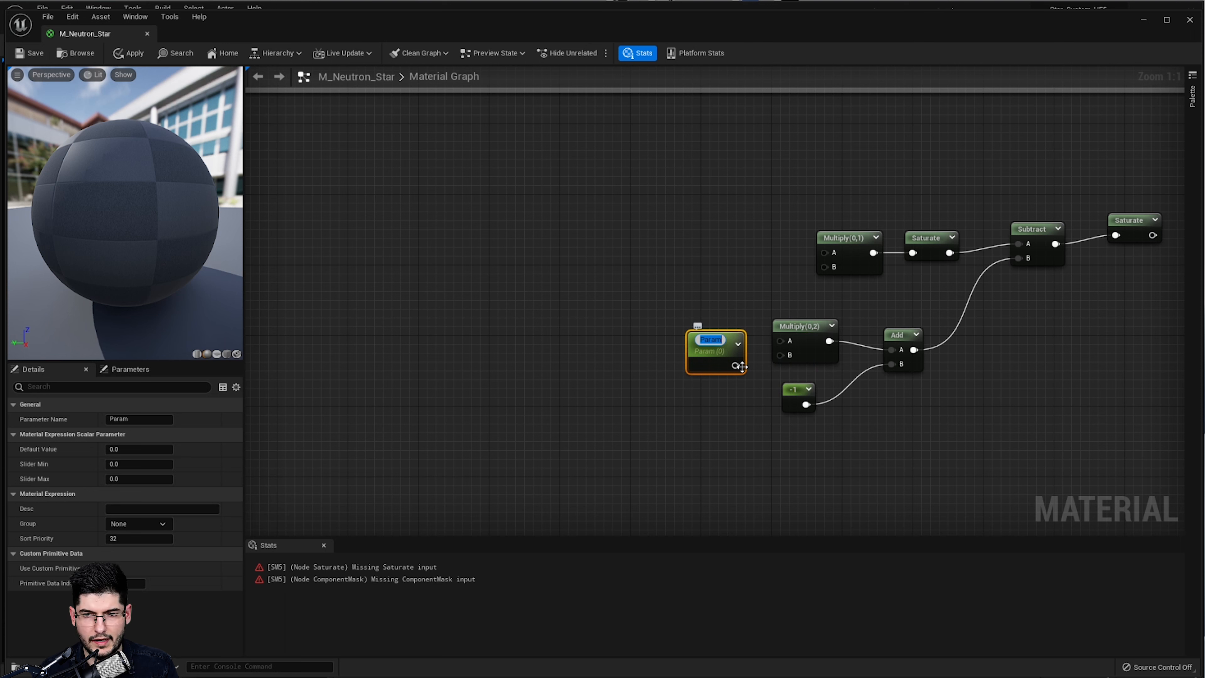
key("BackSpace")
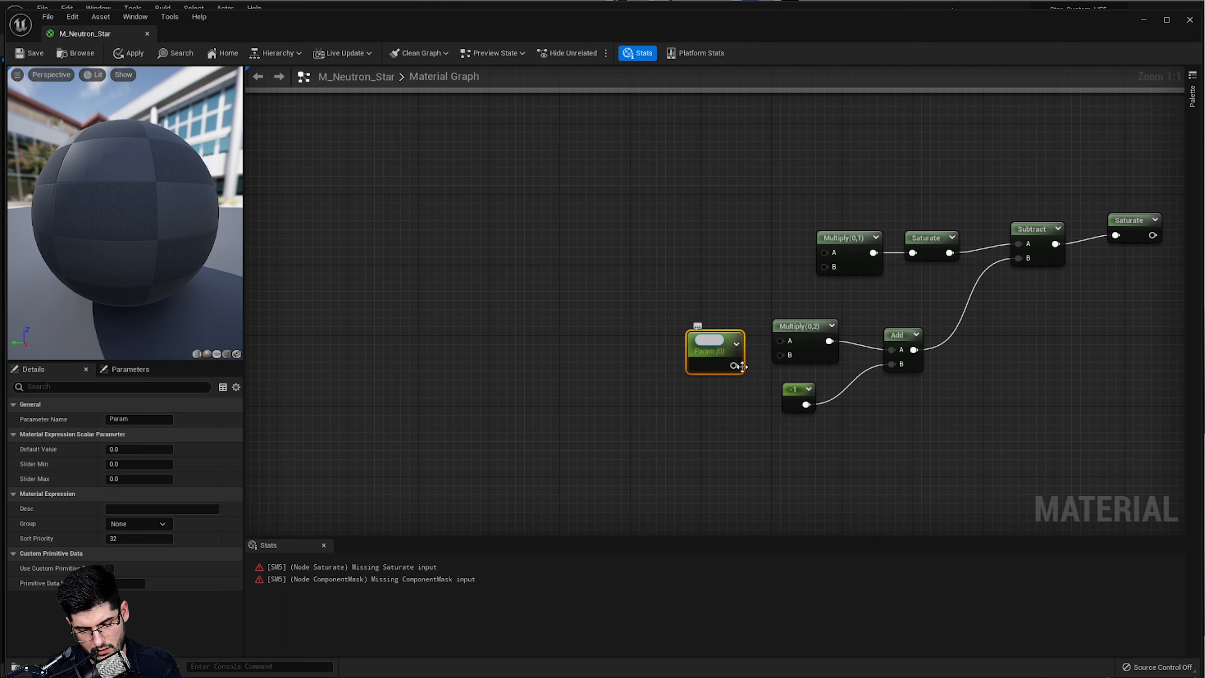
type("Plateu Cov")
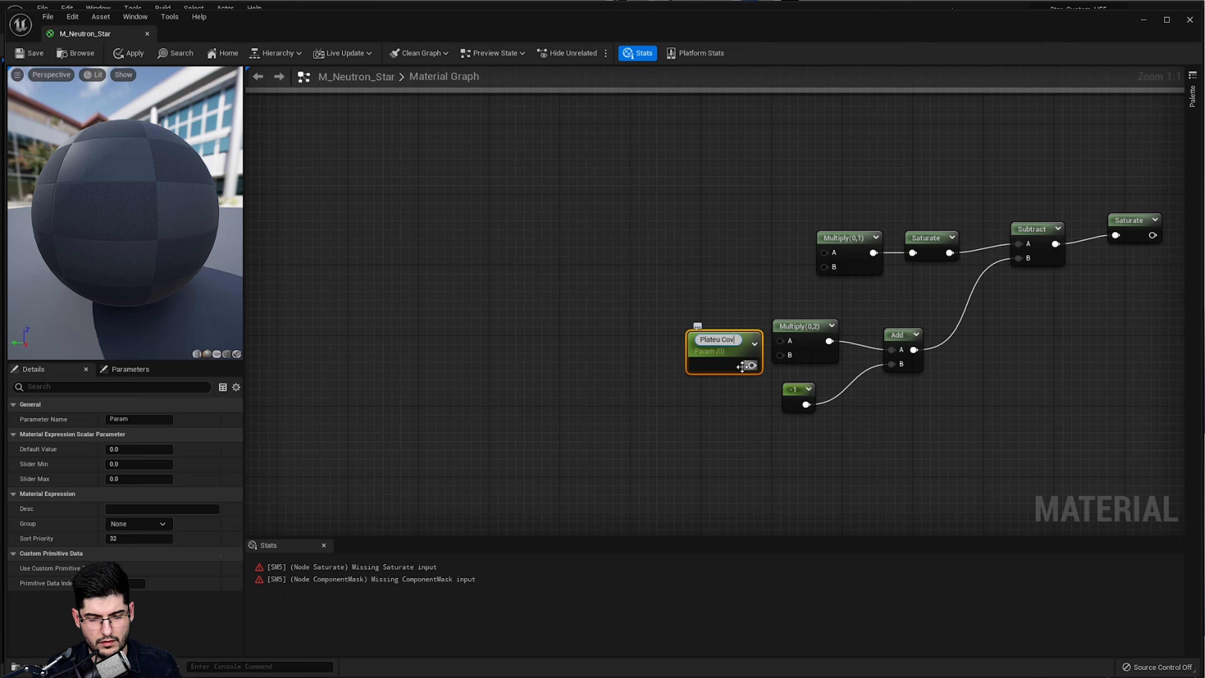
type("ereage")
key("Return")
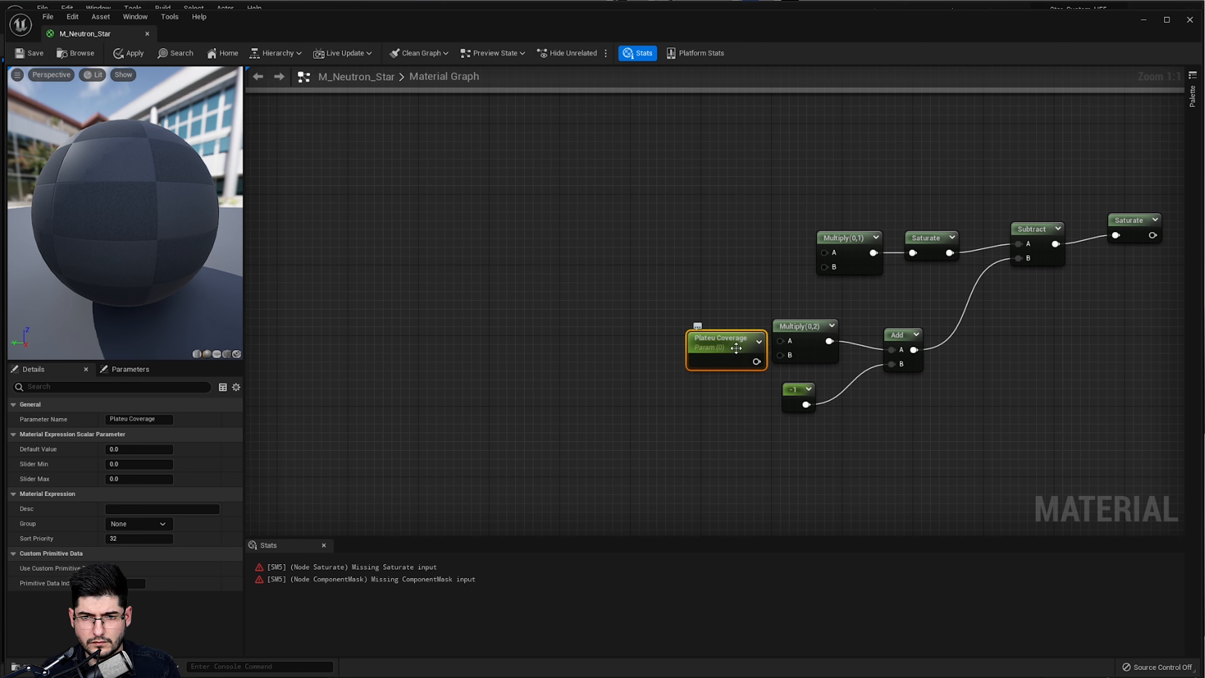
left_click_drag(738, 349, 780, 340)
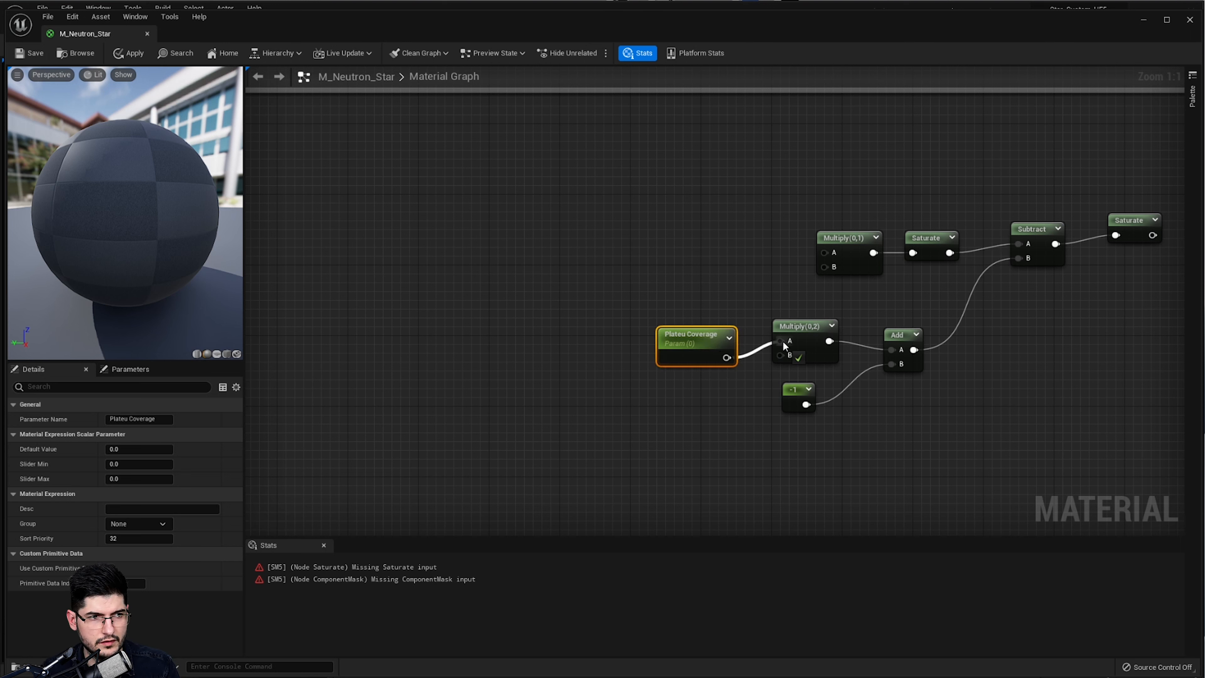
Duplicate the Saturate before the Subtract together with the Add below it, and place the copies beneath the existing chain
scroll(795, 363, "down", 1)
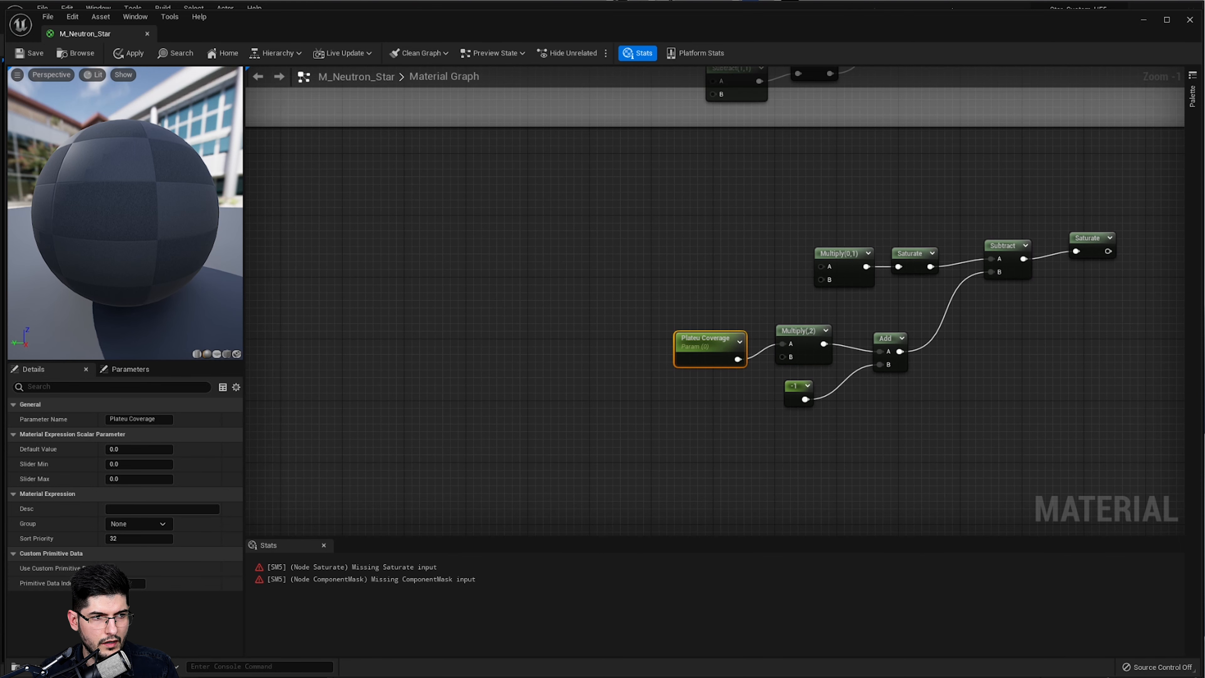
right_click_drag(931, 399, 844, 395)
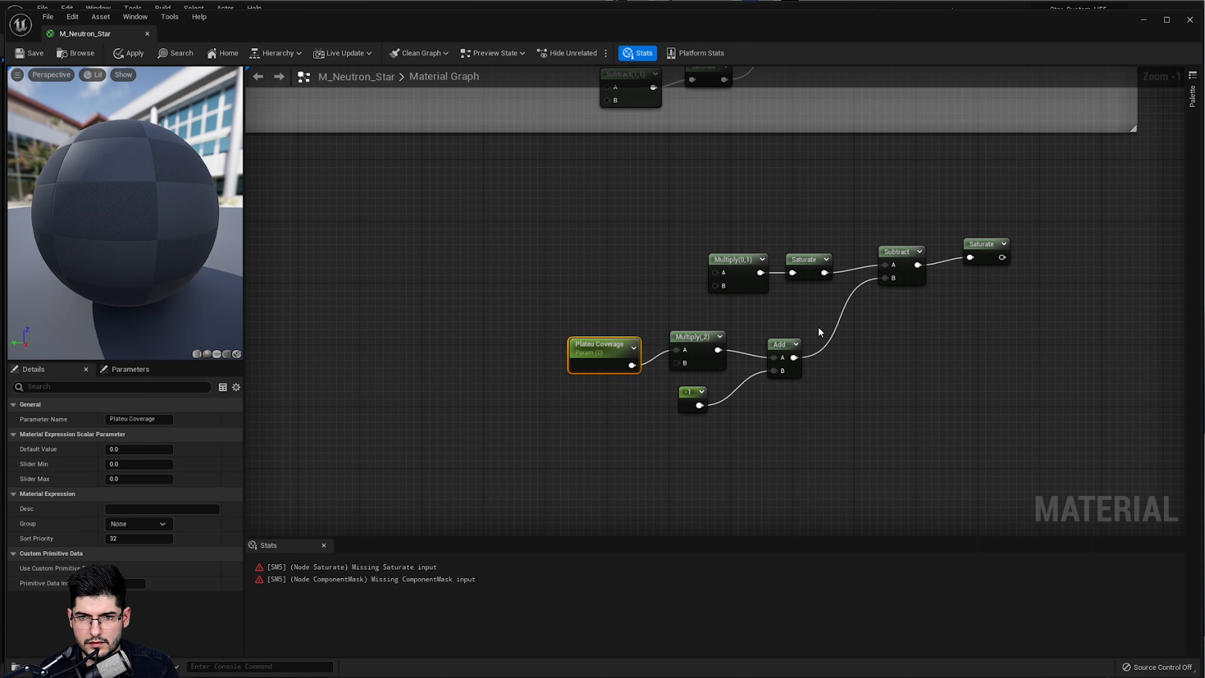
left_click_drag(838, 287, 799, 384)
key("ctrl+d")
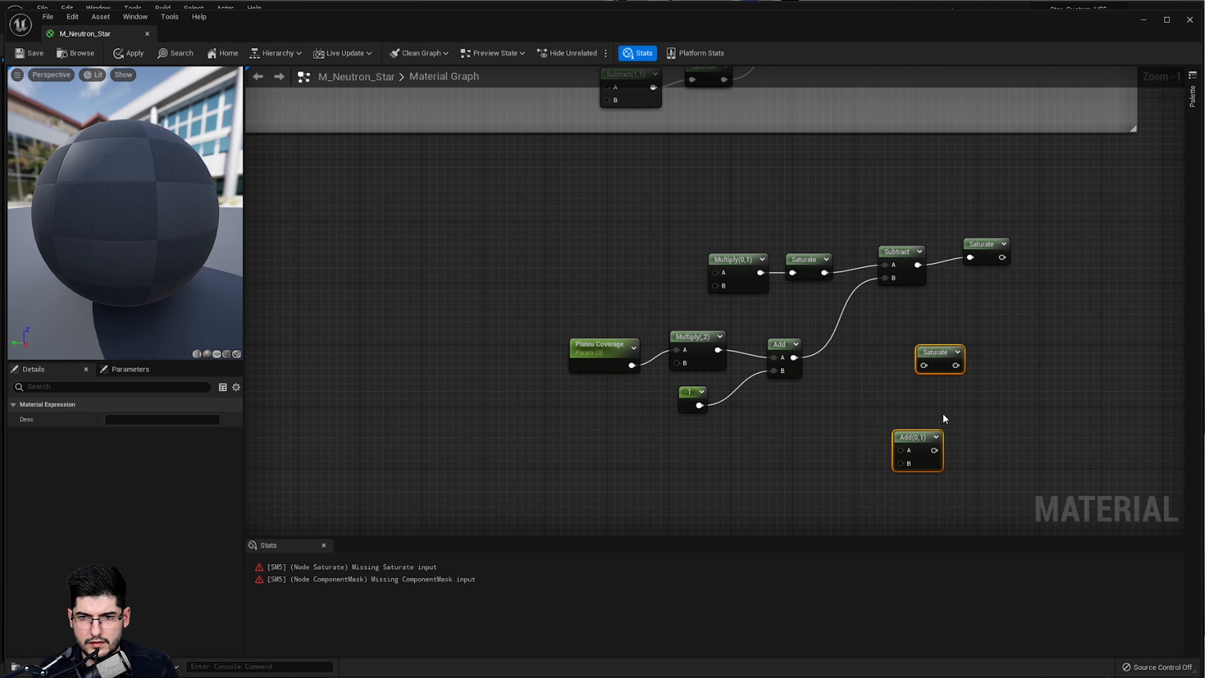
scroll(968, 425, "down", 2)
right_click_drag(971, 429, 939, 334)
left_click_drag(910, 364, 929, 454)
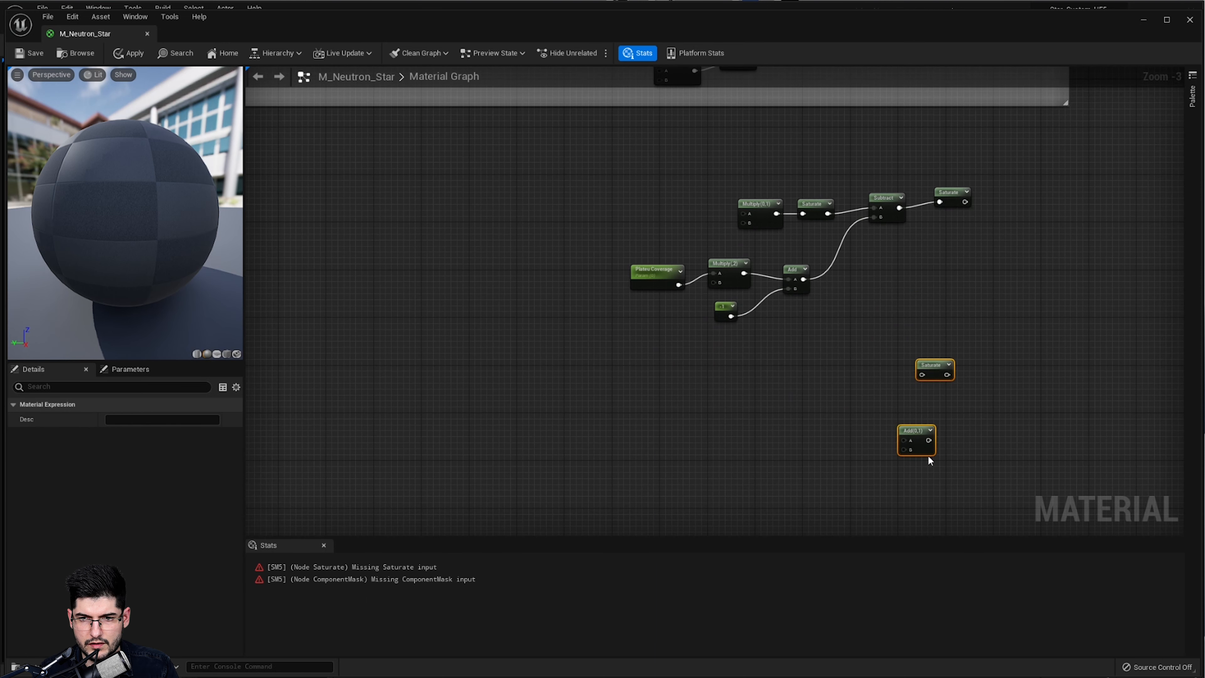
Arrange the copied Saturate and Add beside each other and connect the Saturate to the Add's B input
left_click(926, 384)
left_click_drag(933, 364, 868, 392)
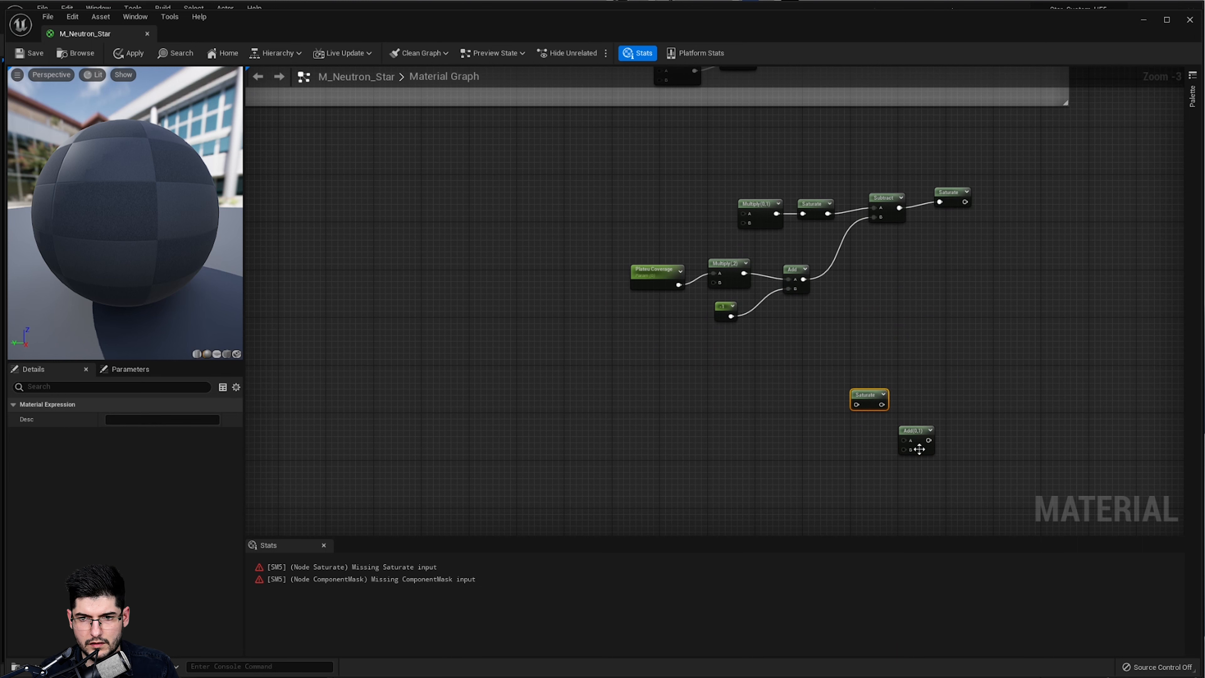
left_click_drag(919, 449, 927, 381)
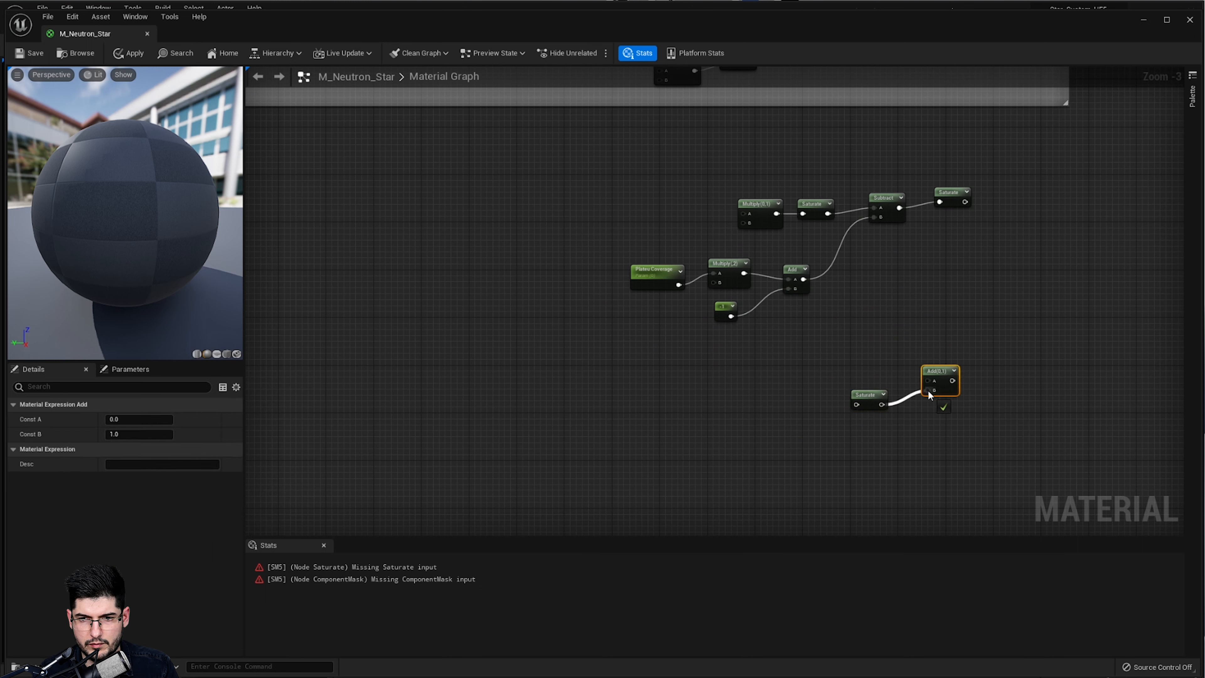
left_click(870, 387)
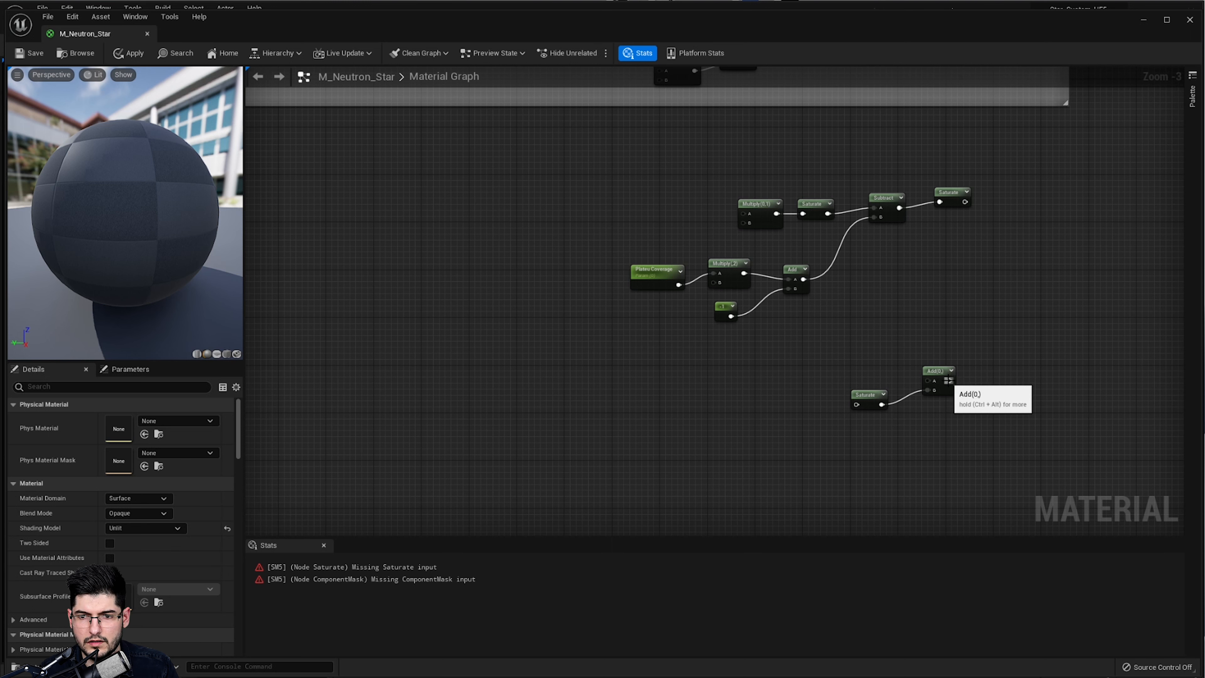
Connect the copied Add's output to the Lerp between the comment boxes and the last Saturate after the Subtract to its Alpha
left_click_drag(949, 381, 510, 278)
right_click_drag(514, 319, 678, 230)
scroll(678, 230, "down", 1)
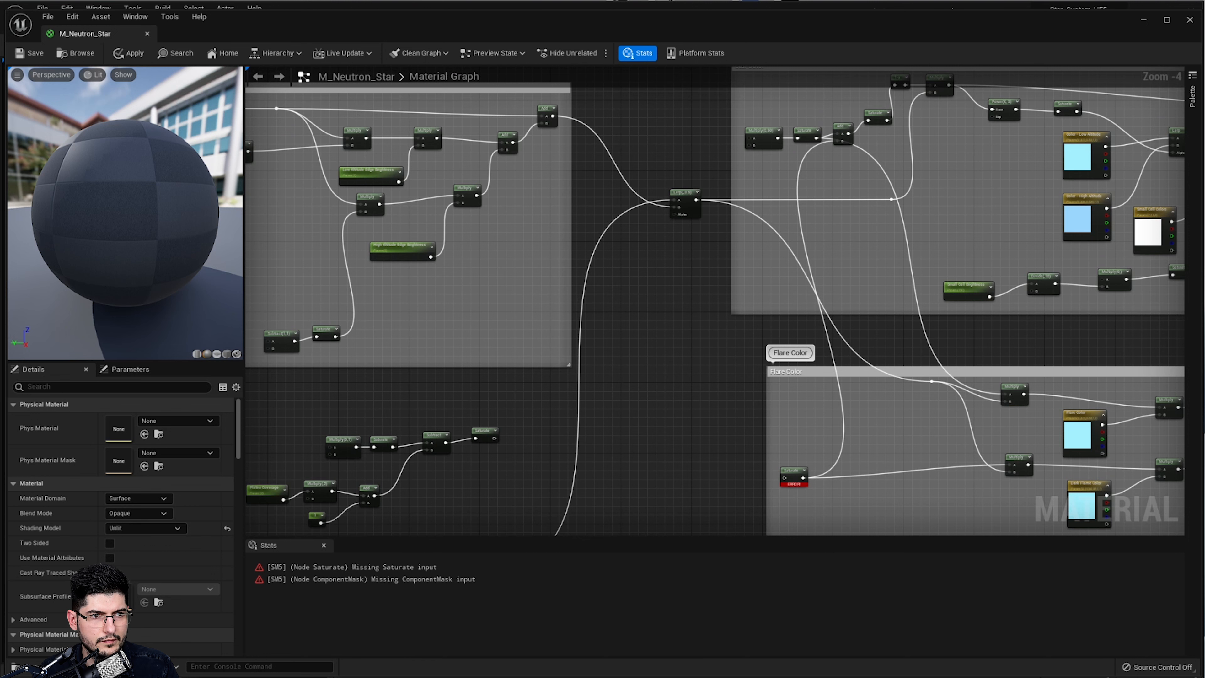
right_click_drag(501, 450, 585, 374)
scroll(585, 374, "up", 2)
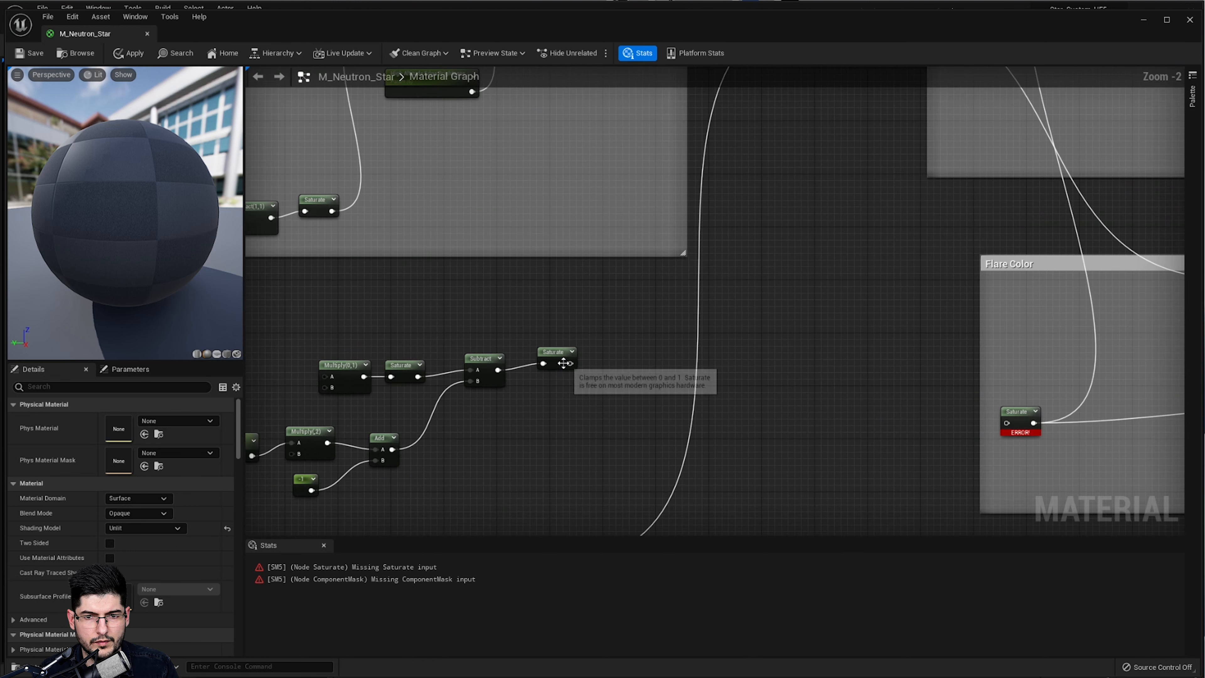
left_click_drag(573, 360, 842, 219)
scroll(828, 368, "down", 3)
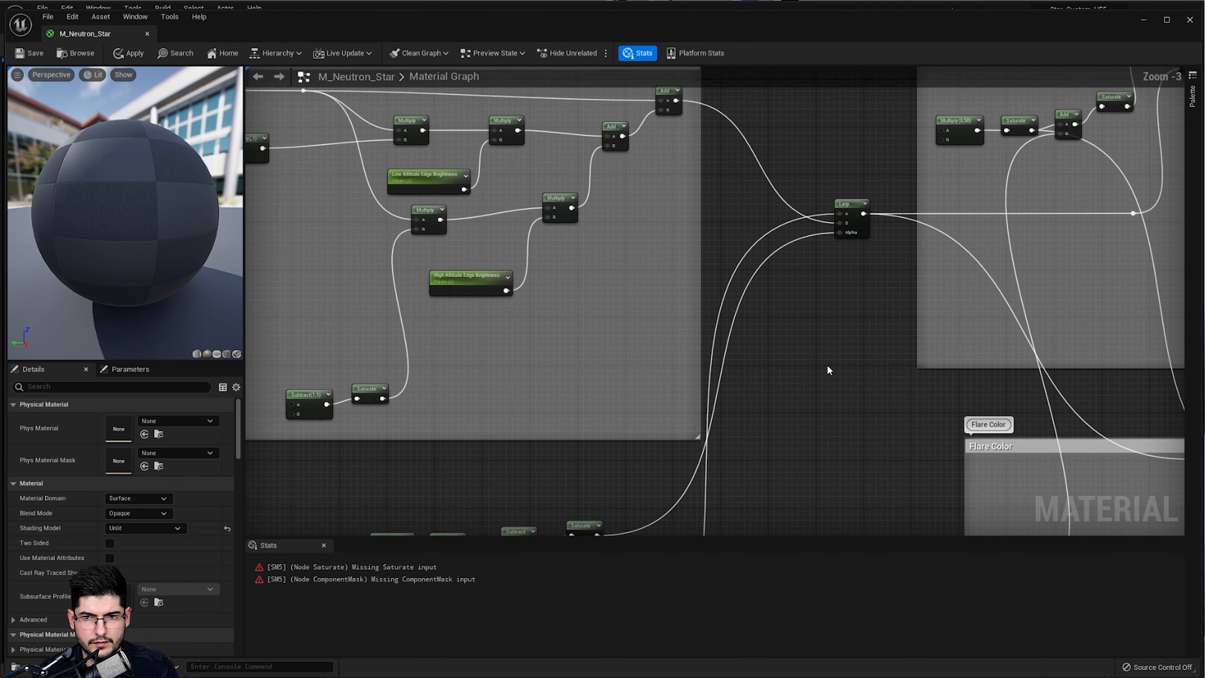
Duplicate the Multiply beside Plateu Coverage and connect the copy to the input of the lower Saturate showing an error
right_click_drag(829, 474, 847, 296)
scroll(692, 402, "up", 1)
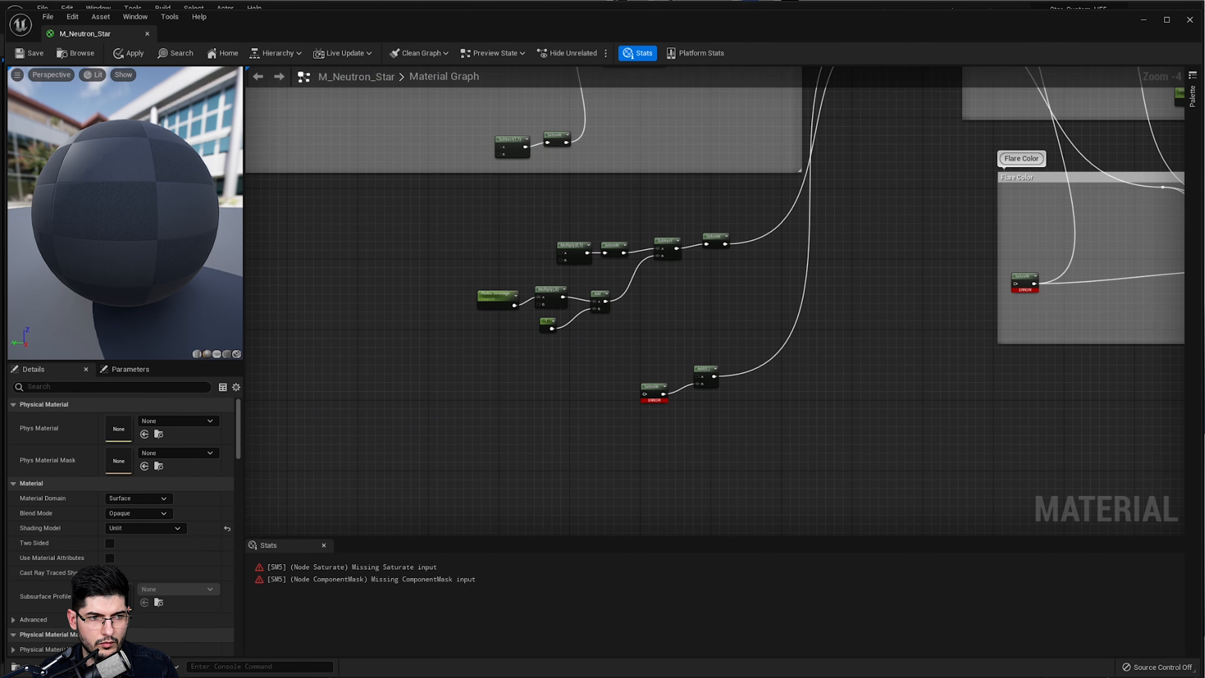
scroll(626, 432, "up", 4)
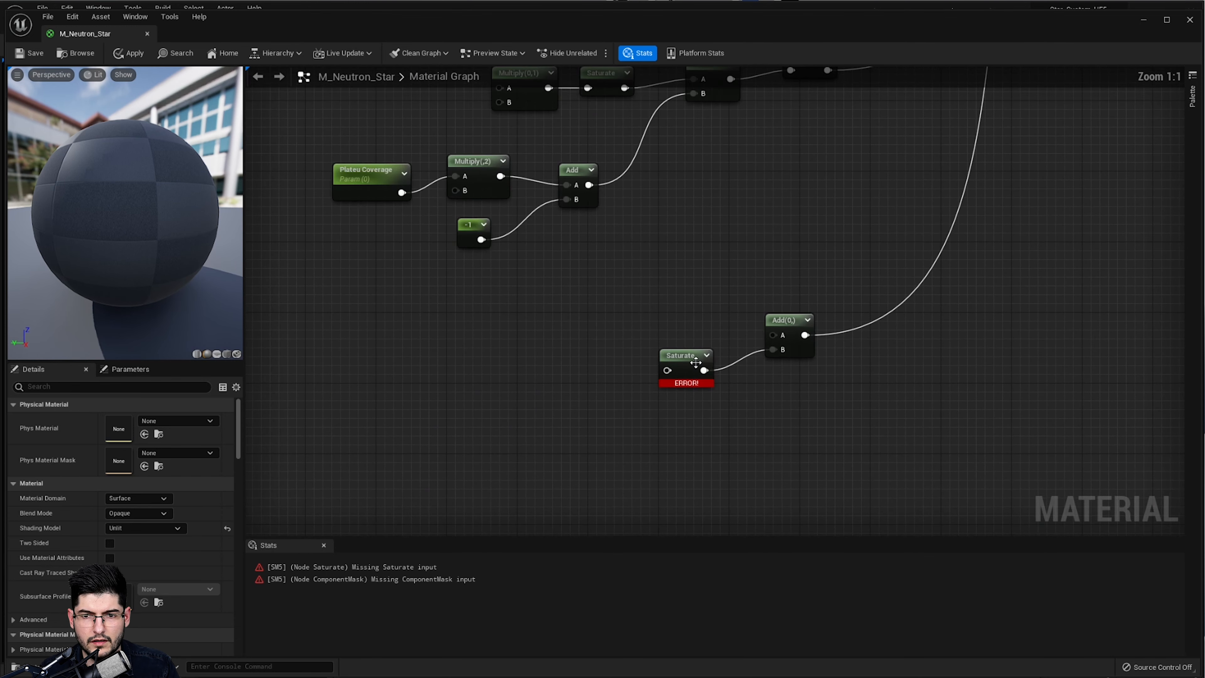
left_click(694, 363)
right_click_drag(632, 371, 682, 372)
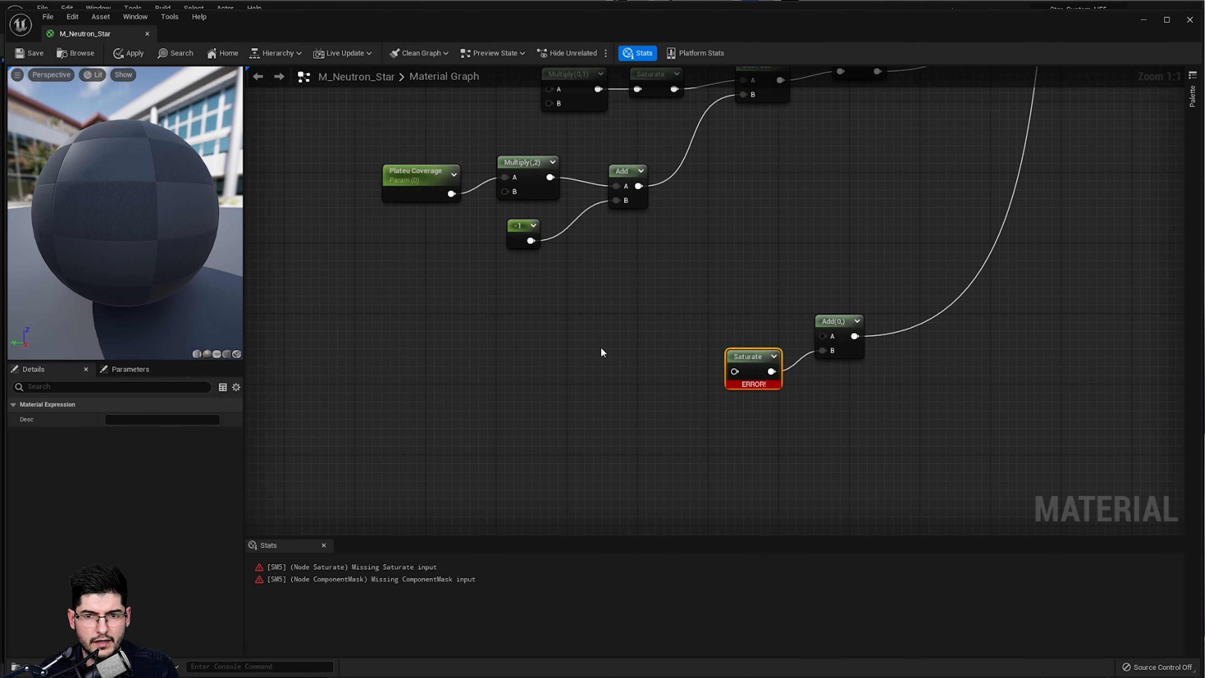
right_click(602, 352)
left_click(512, 239)
left_click(546, 190)
key("ctrl+d")
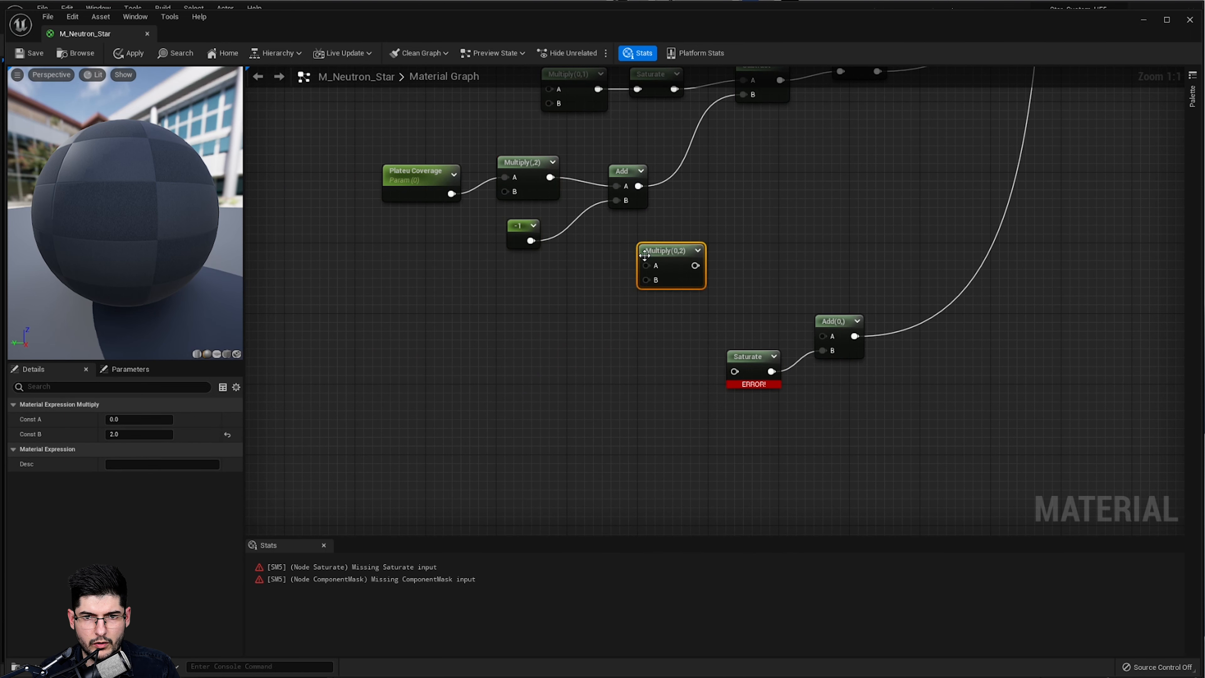
left_click_drag(691, 266, 735, 371)
Set the B constant of the copied Multiply to 0.55
right_click_drag(527, 357, 645, 338)
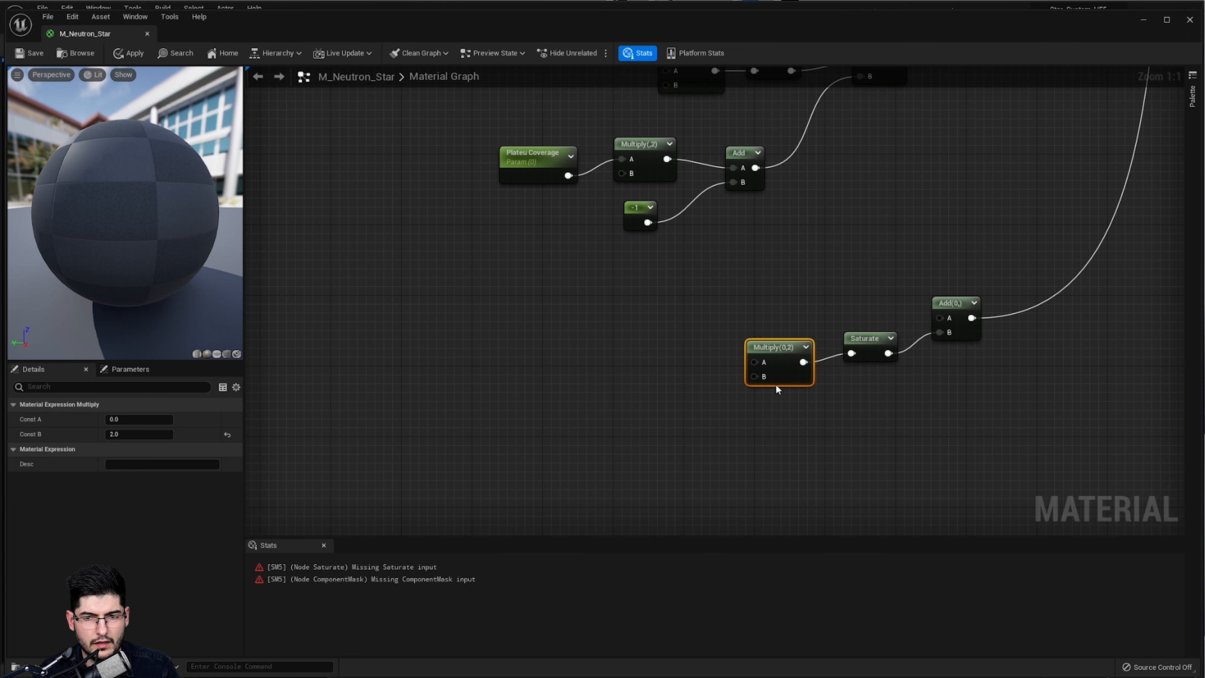
left_click(150, 434)
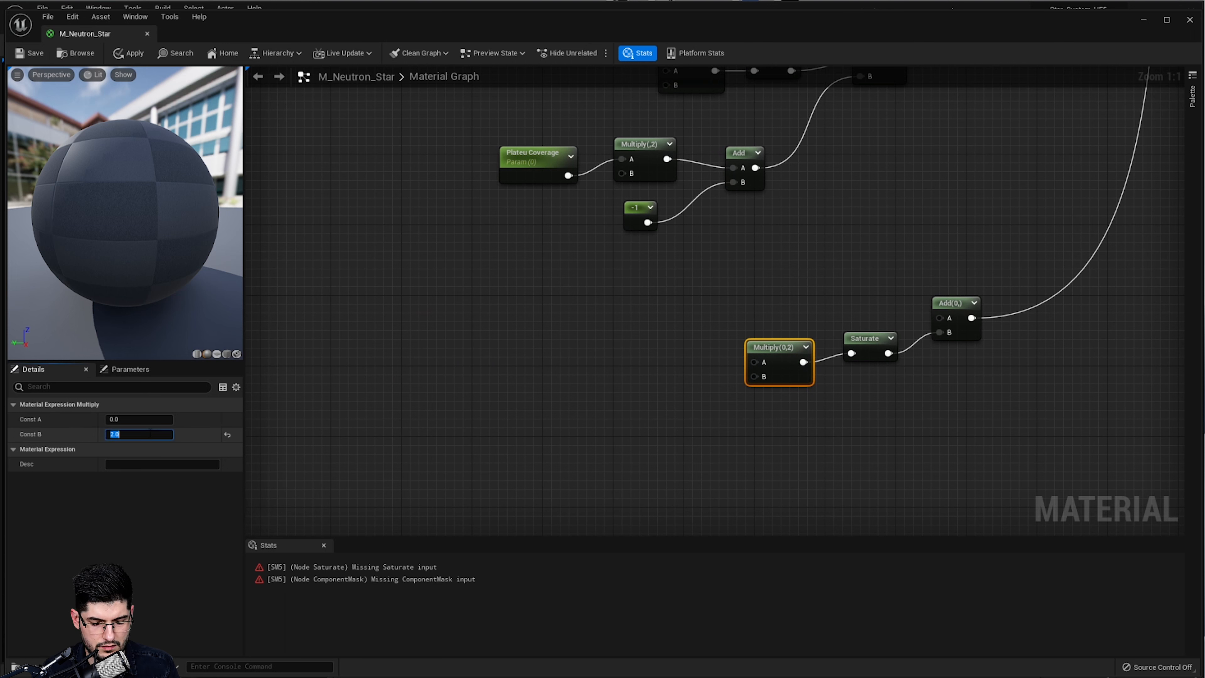
type("0.55")
key("Return")
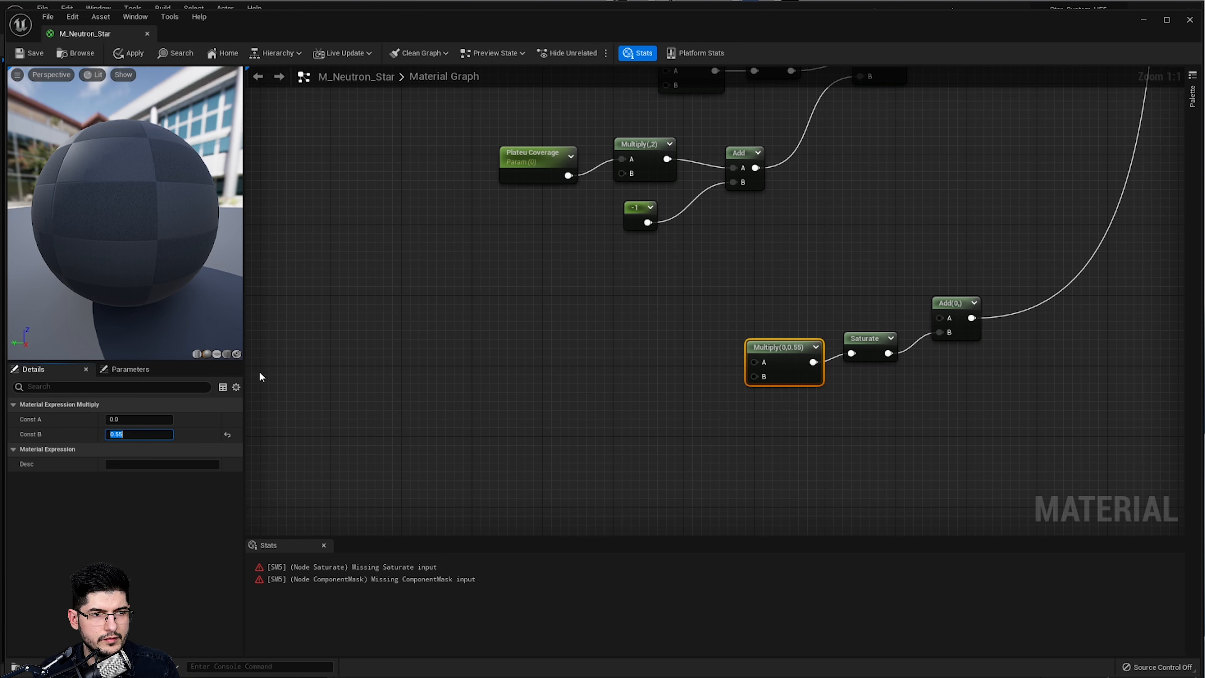
Add a ComponentMask that passes only the R channel and connect it to the A input of the 0.55 Multiply
right_click_drag(556, 394, 602, 400)
right_click(688, 362)
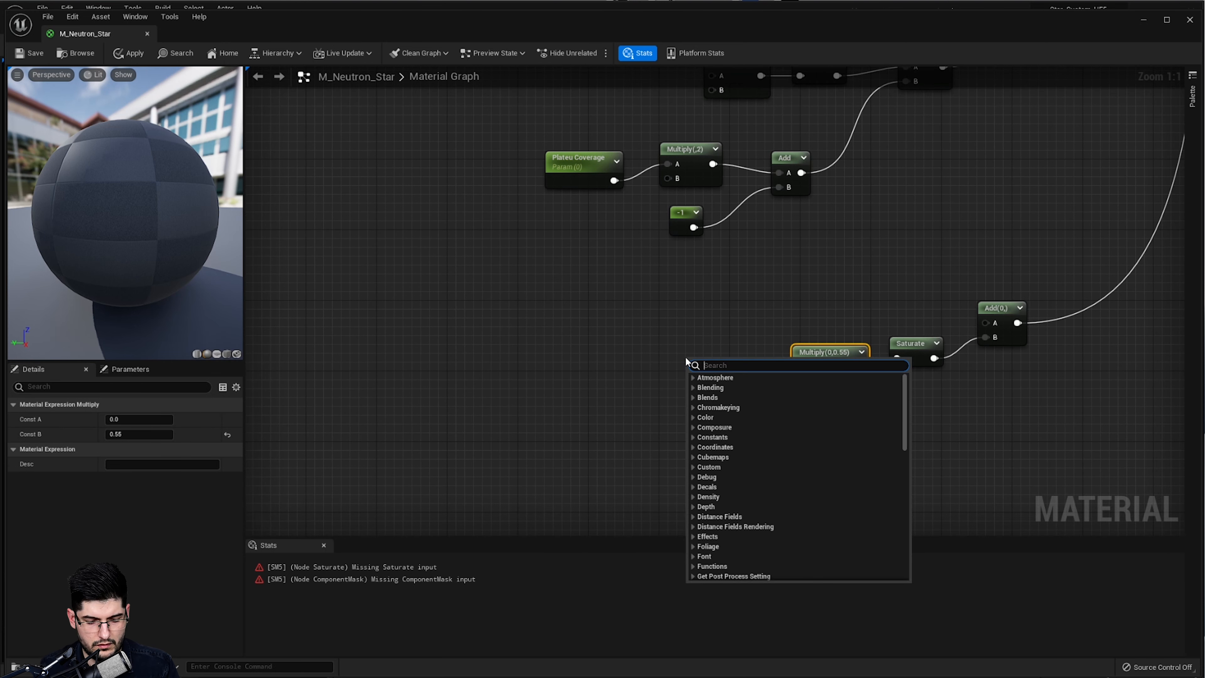
type("mask")
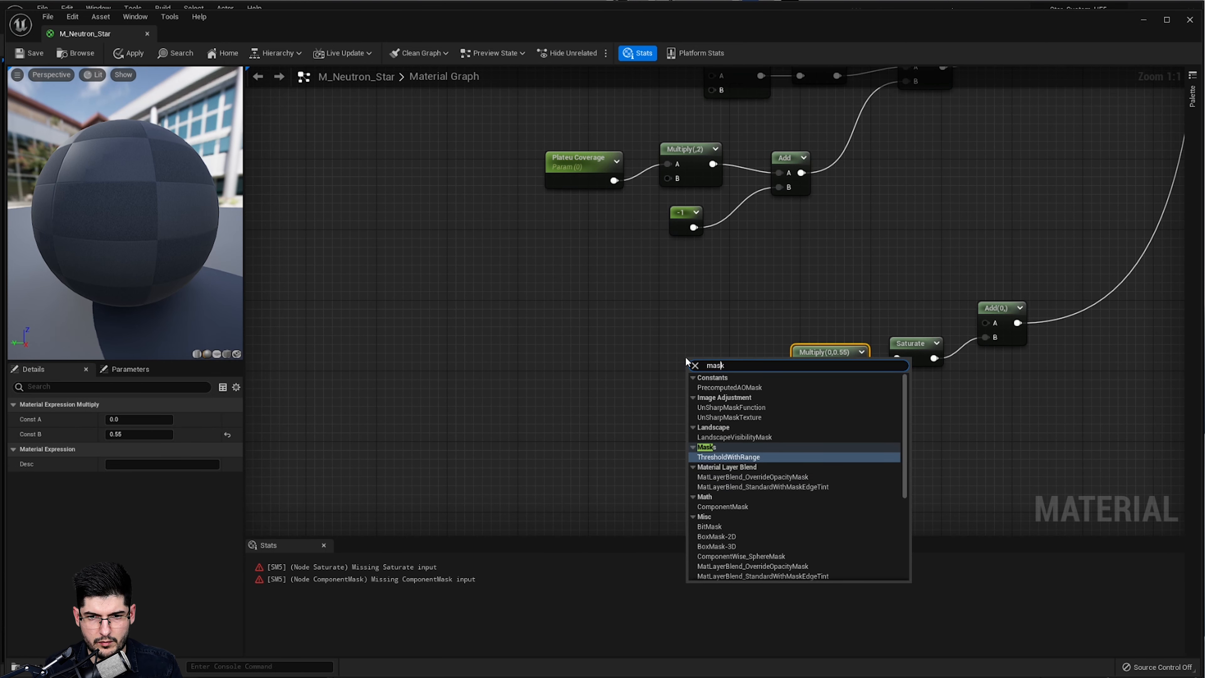
key("Down")
key("Down")
key("Down")
key("Down")
key("Down")
key("Return")
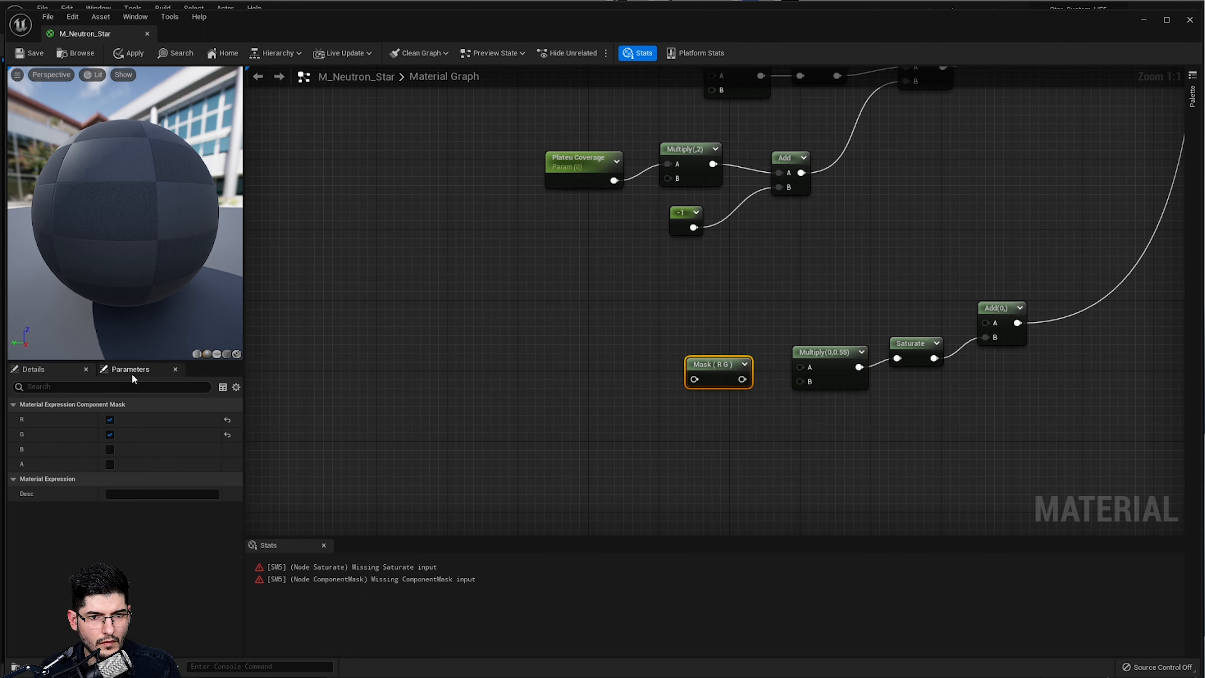
left_click(109, 435)
mouse_move(734, 379)
left_mouse_down()
mouse_move(814, 385)
mouse_move(805, 368)
mouse_move(719, 361)
left_mouse_up()
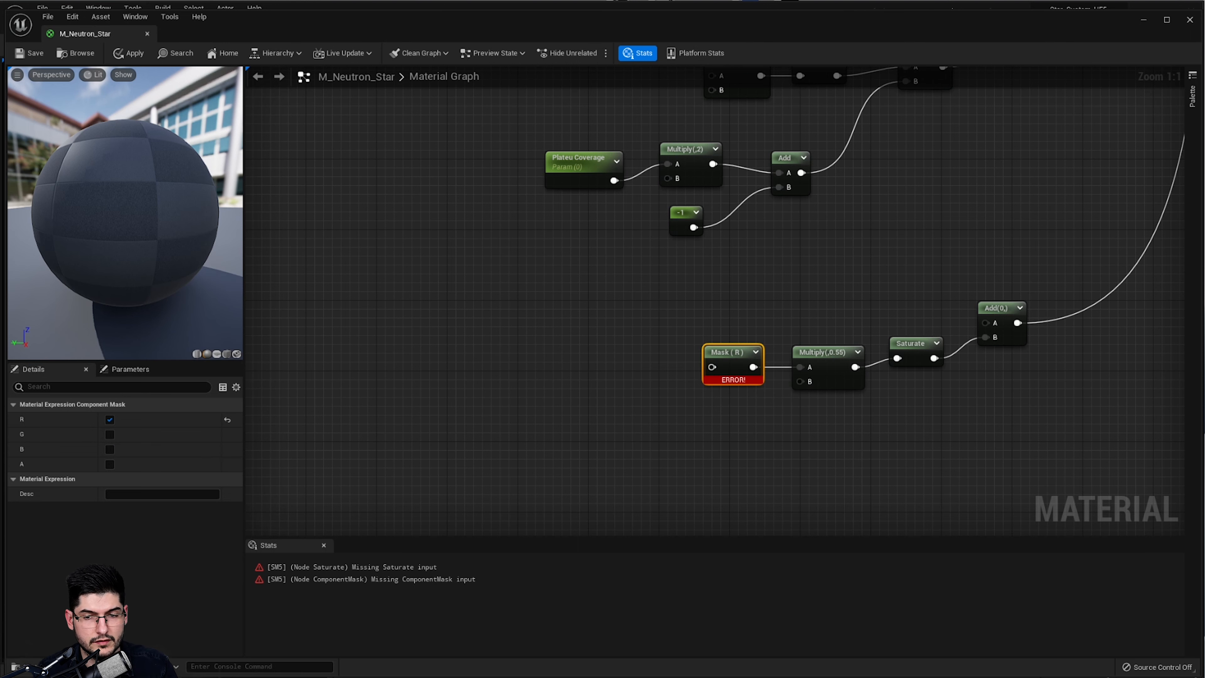
Move all the nodes of the new chains below the comment box further down to make room above them
right_click_drag(515, 312, 694, 389)
scroll(583, 351, "down", 1)
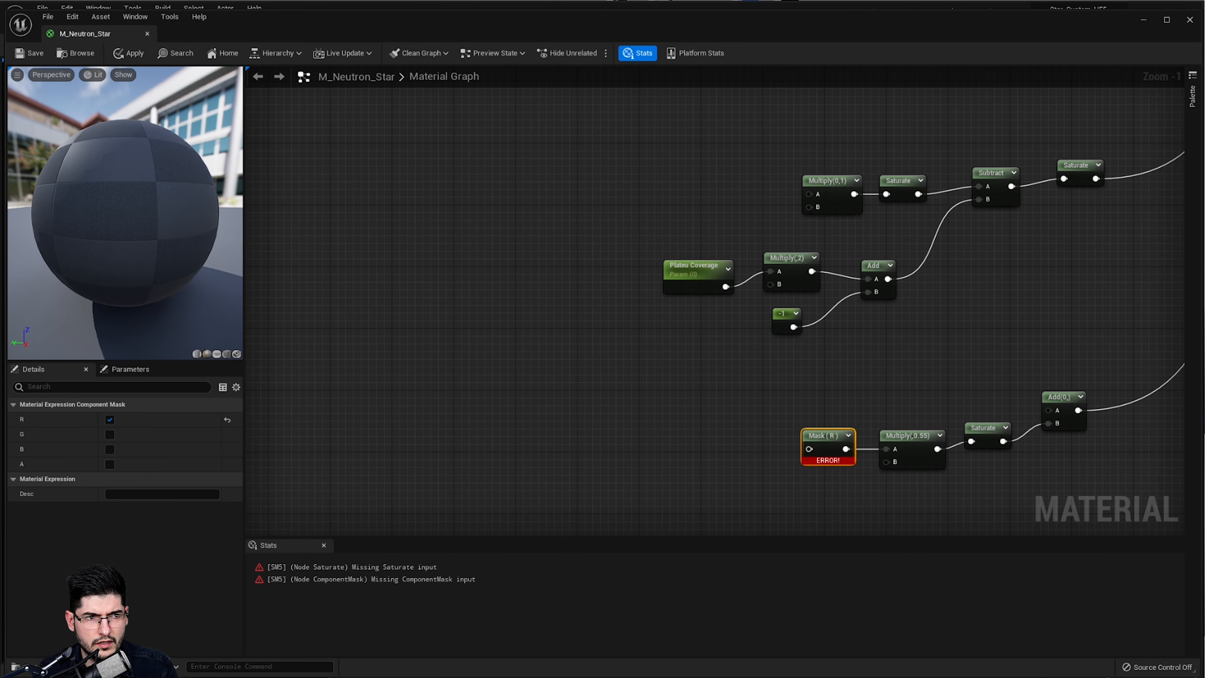
right_click_drag(527, 313, 602, 398)
scroll(601, 398, "down", 1)
right_click_drag(625, 290, 690, 376)
scroll(690, 376, "down", 2)
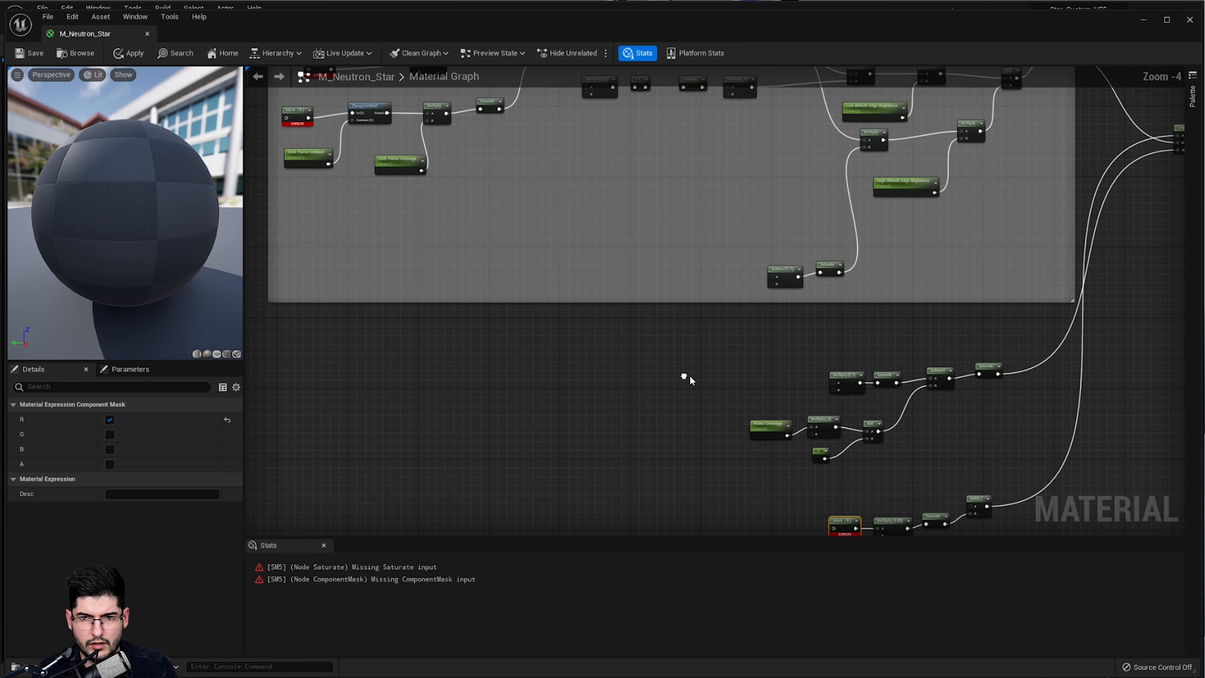
right_click_drag(917, 371, 893, 288)
left_click_drag(1053, 256, 739, 468)
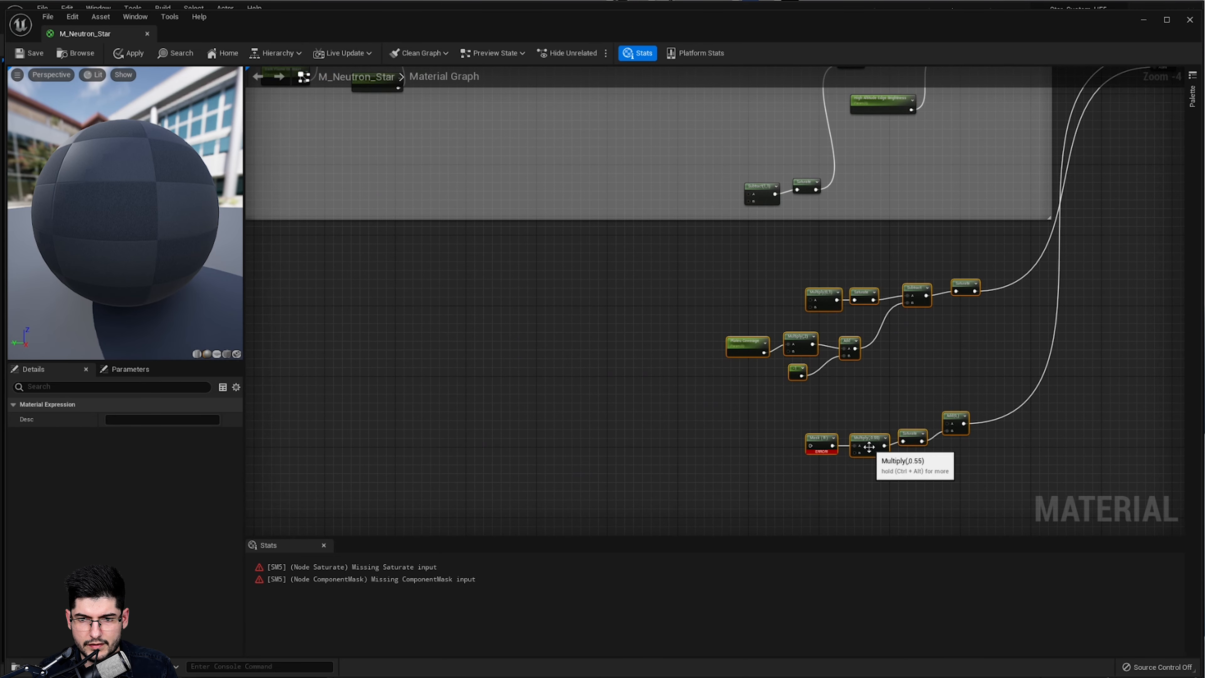
left_click_drag(869, 446, 856, 504)
left_click(725, 352)
Set the B constant of the Multiply feeding the Saturate in the chain above Plateu Coverage to 3
right_click_drag(725, 352, 772, 339)
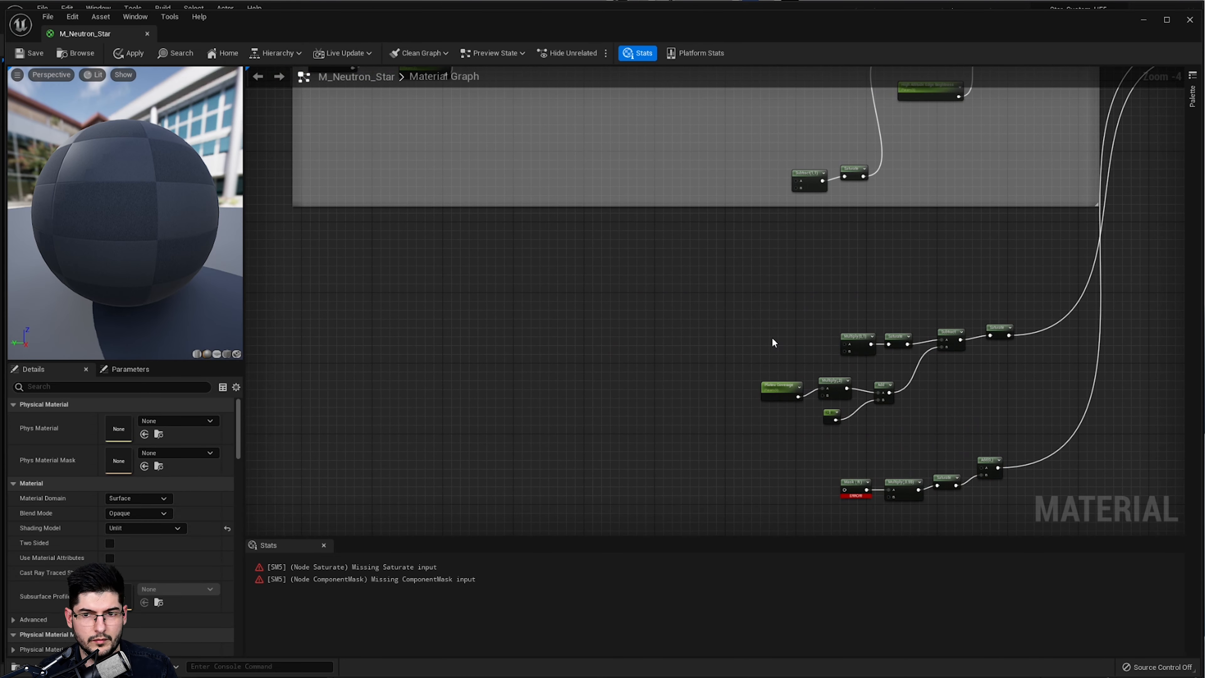
scroll(772, 338, "up", 4)
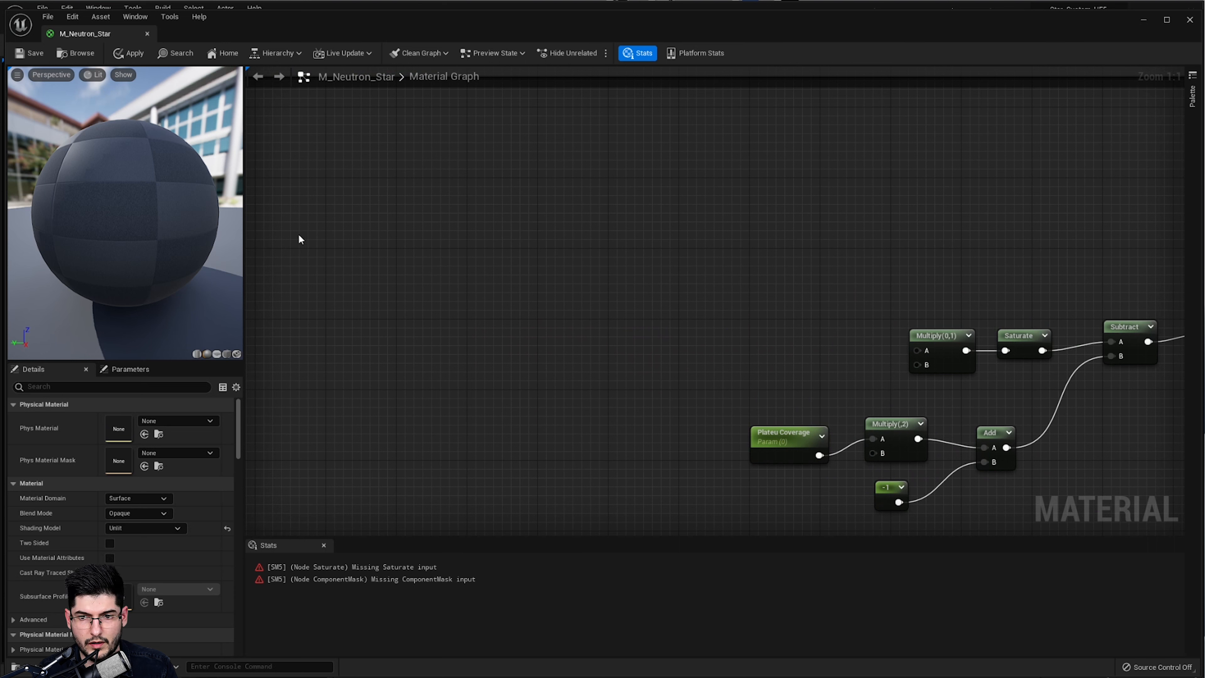
right_click_drag(776, 407, 636, 405)
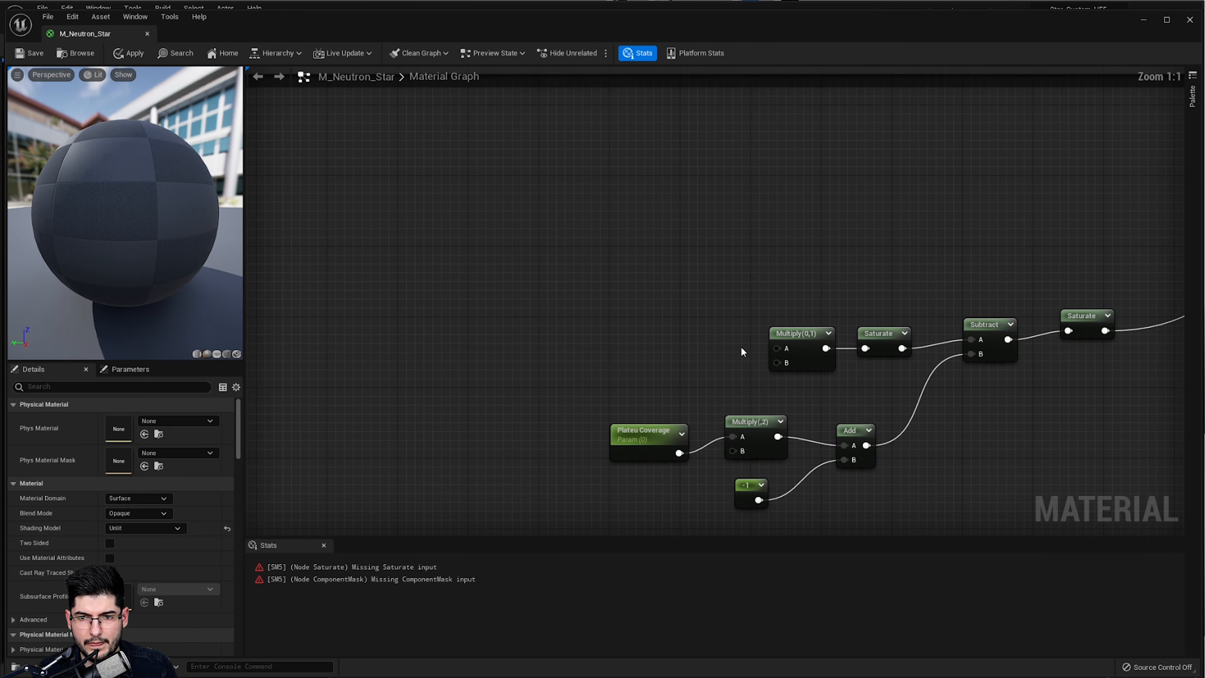
left_click(795, 343)
left_click(154, 433)
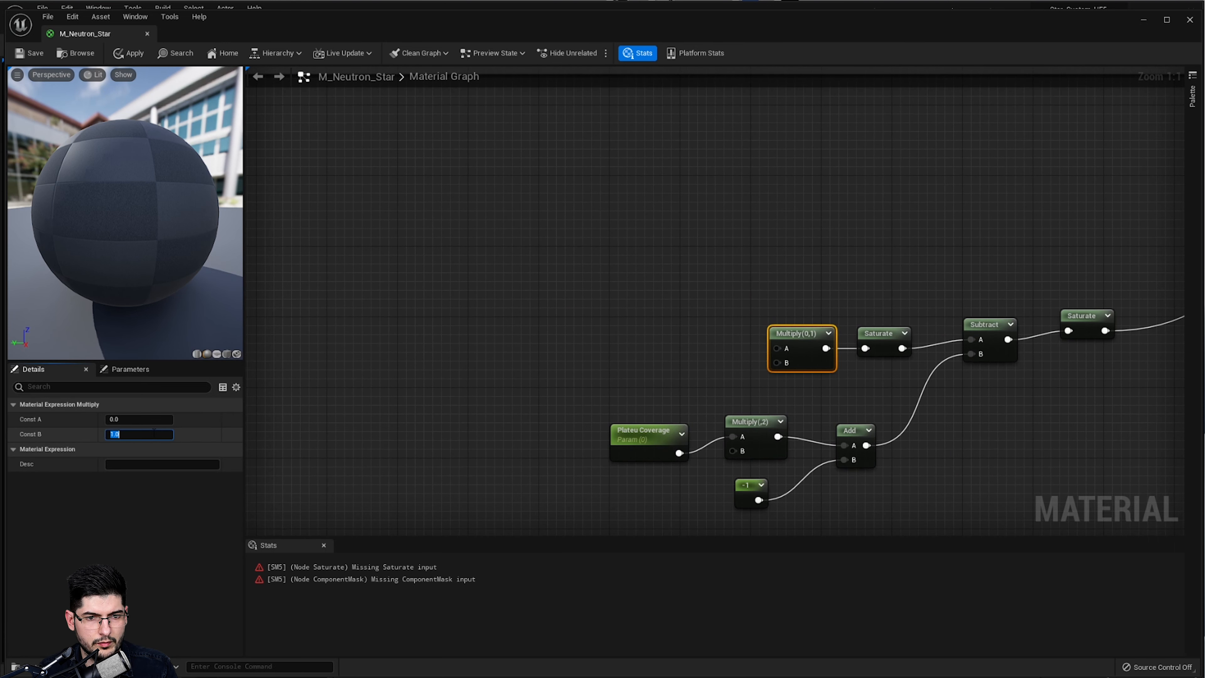
type("3")
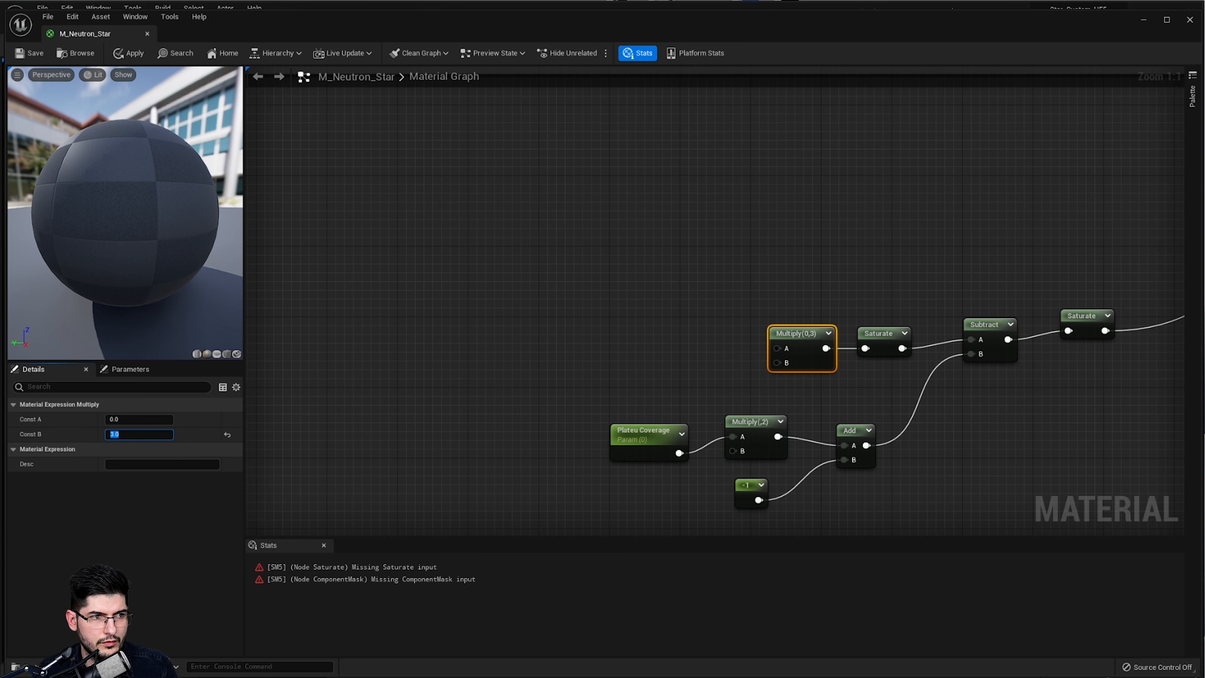
key("Return")
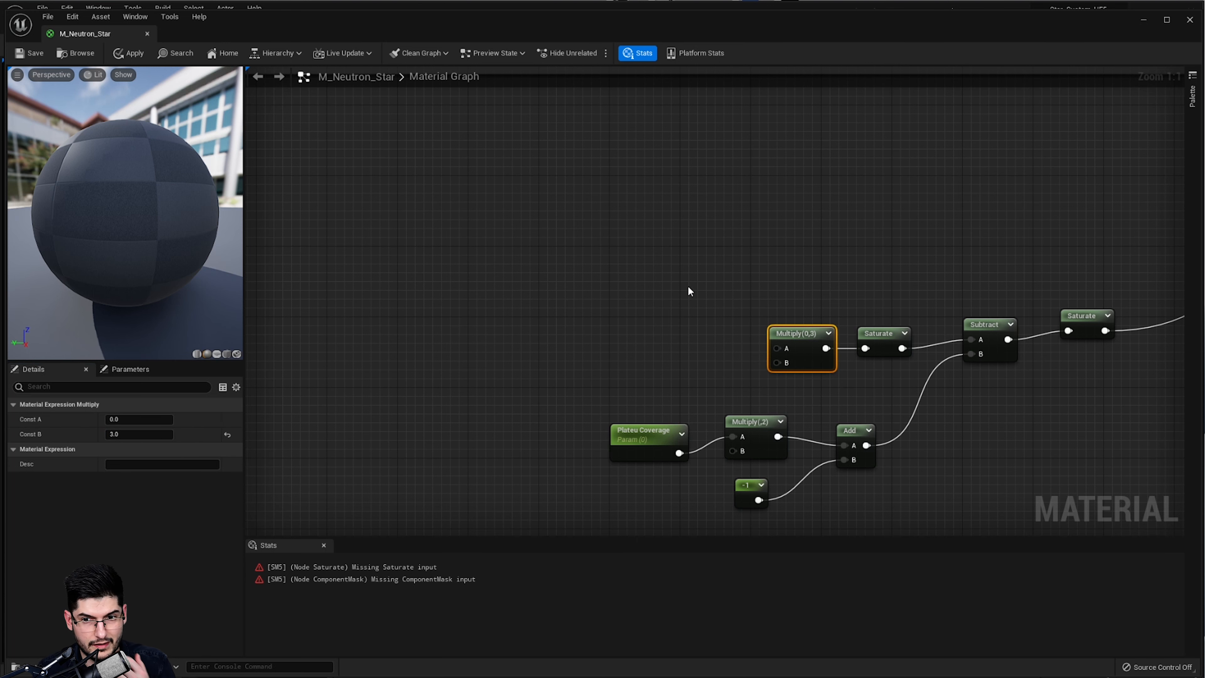
Duplicate the Multiply with B constant 3, place the copy well before it and connect the copy's output to its A input
right_click_drag(622, 312, 700, 268)
key("ctrl+d")
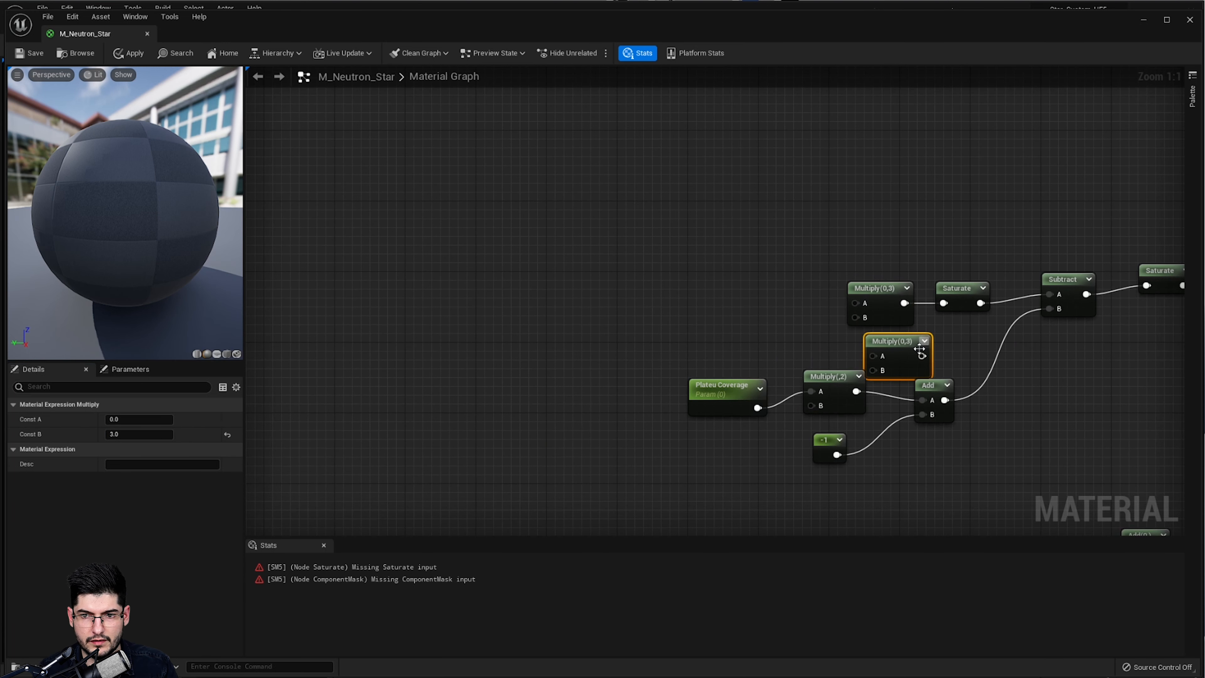
left_click_drag(901, 336, 863, 303)
right_click_drag(699, 344, 759, 266)
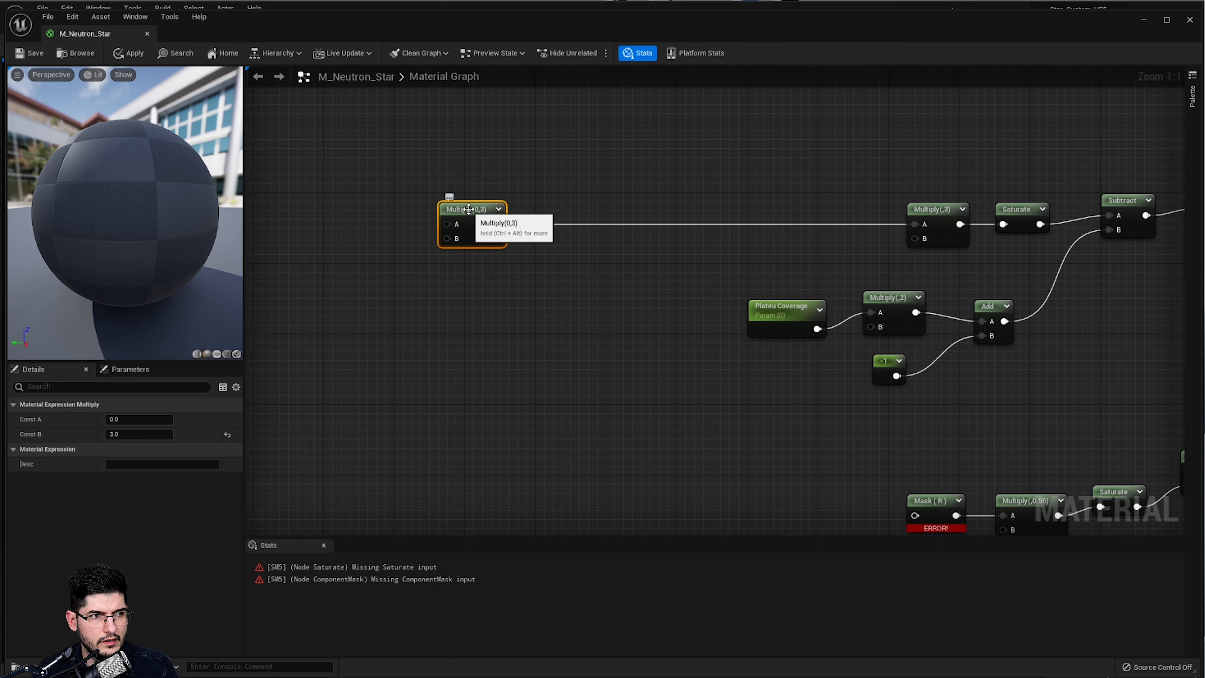
Set the copied Multiply's B constant to 1 and stack two duplicates of it in a column below
left_click(131, 434)
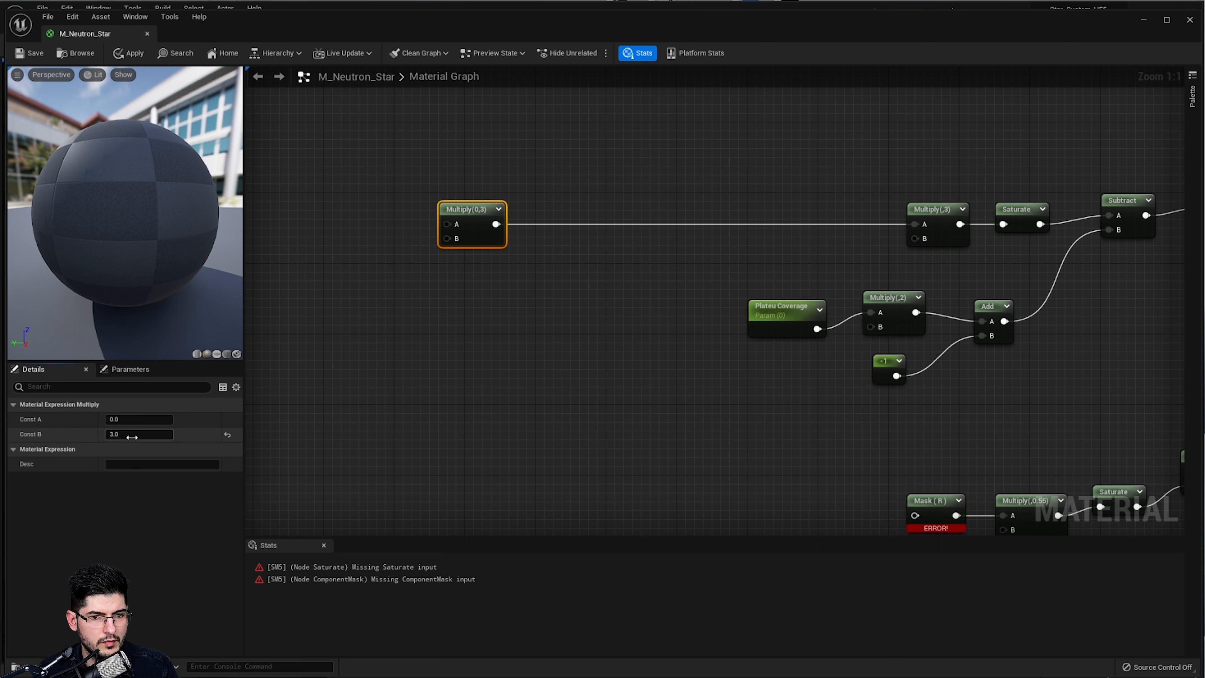
type("1")
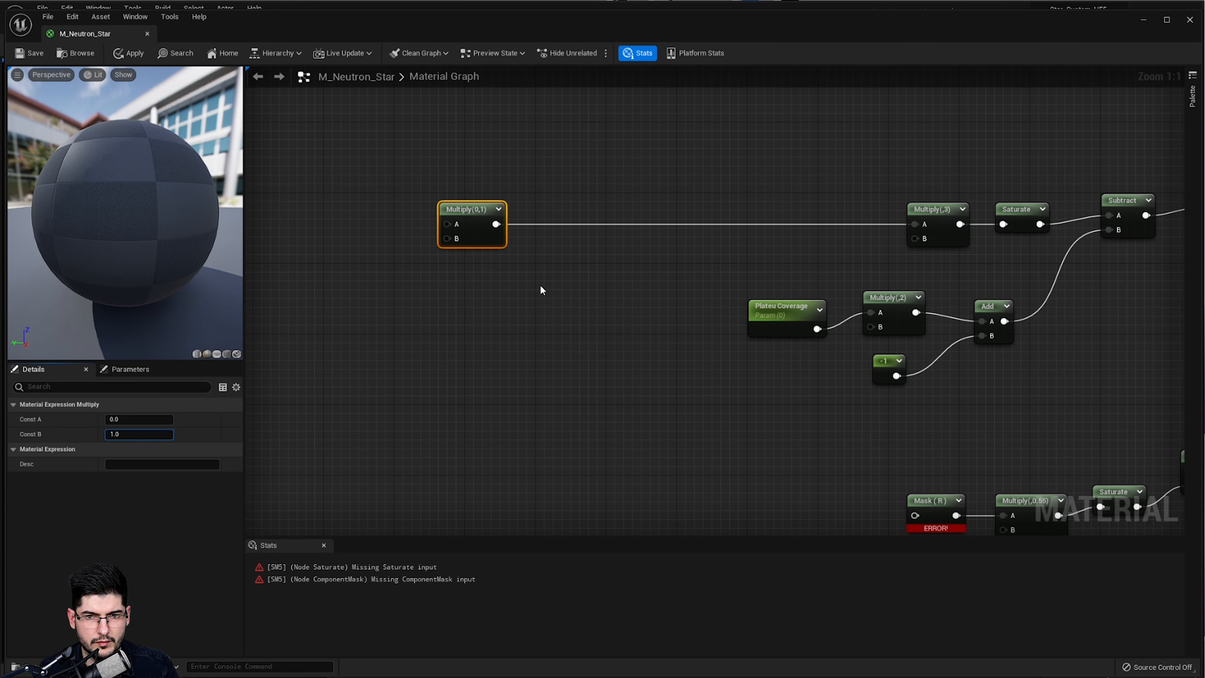
left_click(481, 244)
key("ctrl+d")
left_click_drag(577, 304, 475, 293)
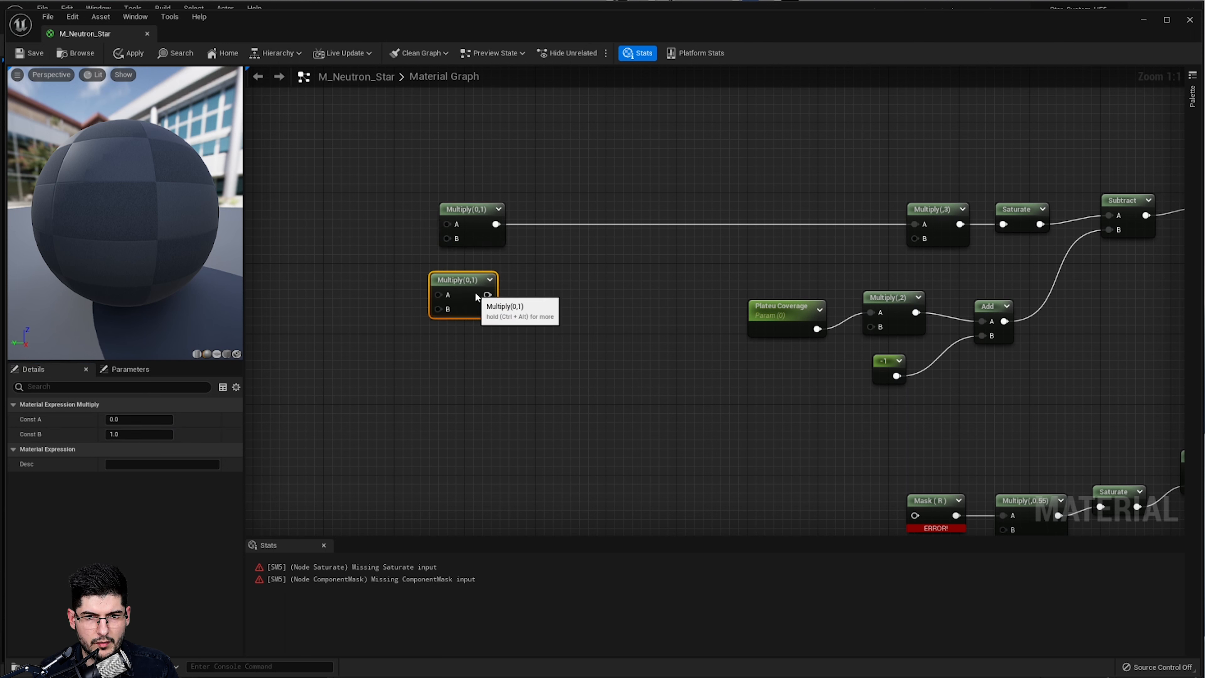
key("ctrl+d")
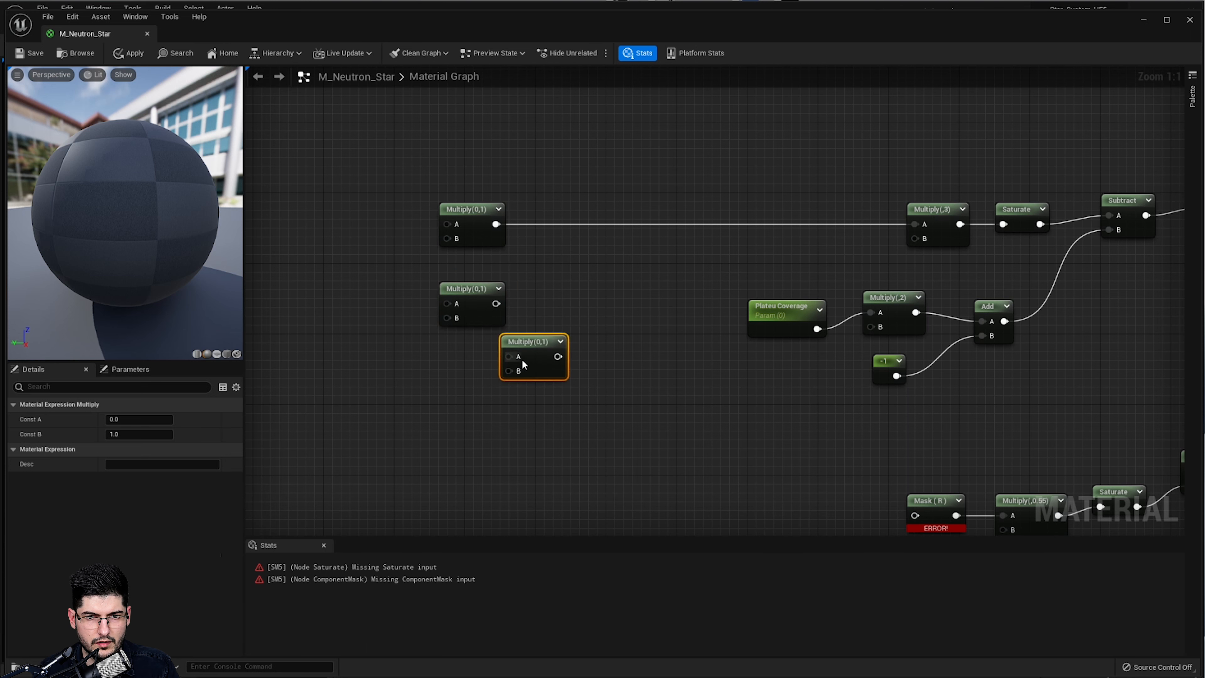
left_click_drag(522, 363, 461, 389)
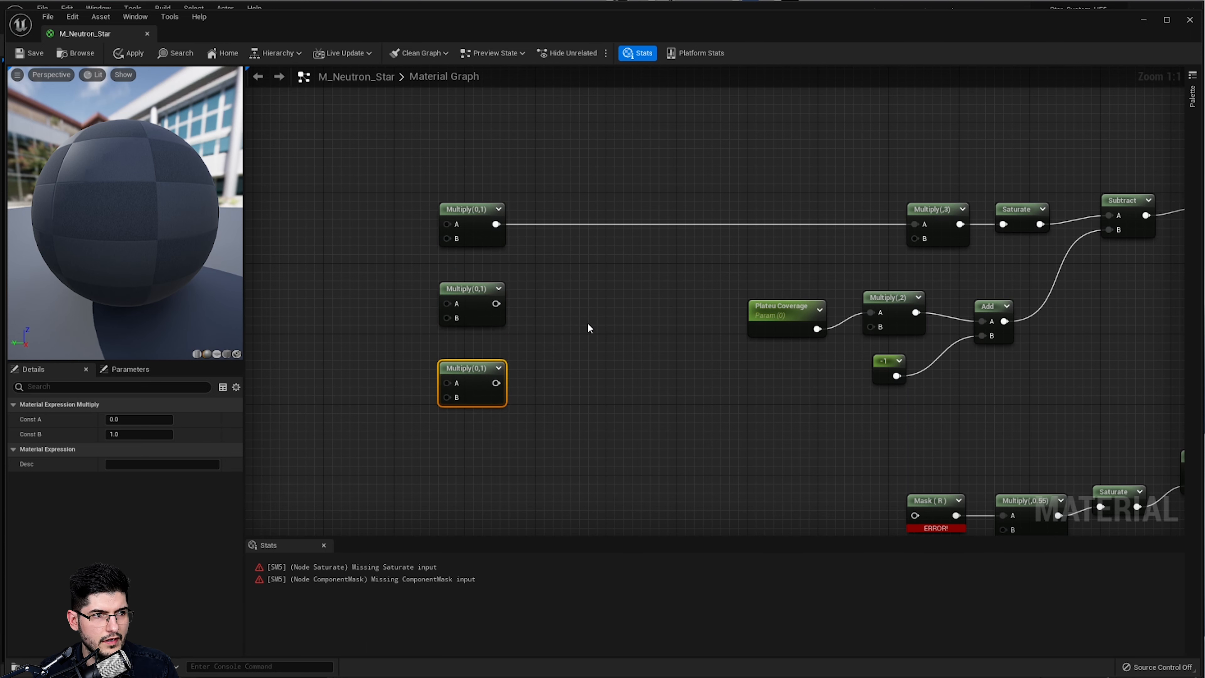
left_click(587, 324)
Add a ComponentMask in front of the uppermost stacked Multiply and let it pass only the B channel
right_click_drag(607, 317, 682, 250)
right_click_drag(661, 179, 778, 192)
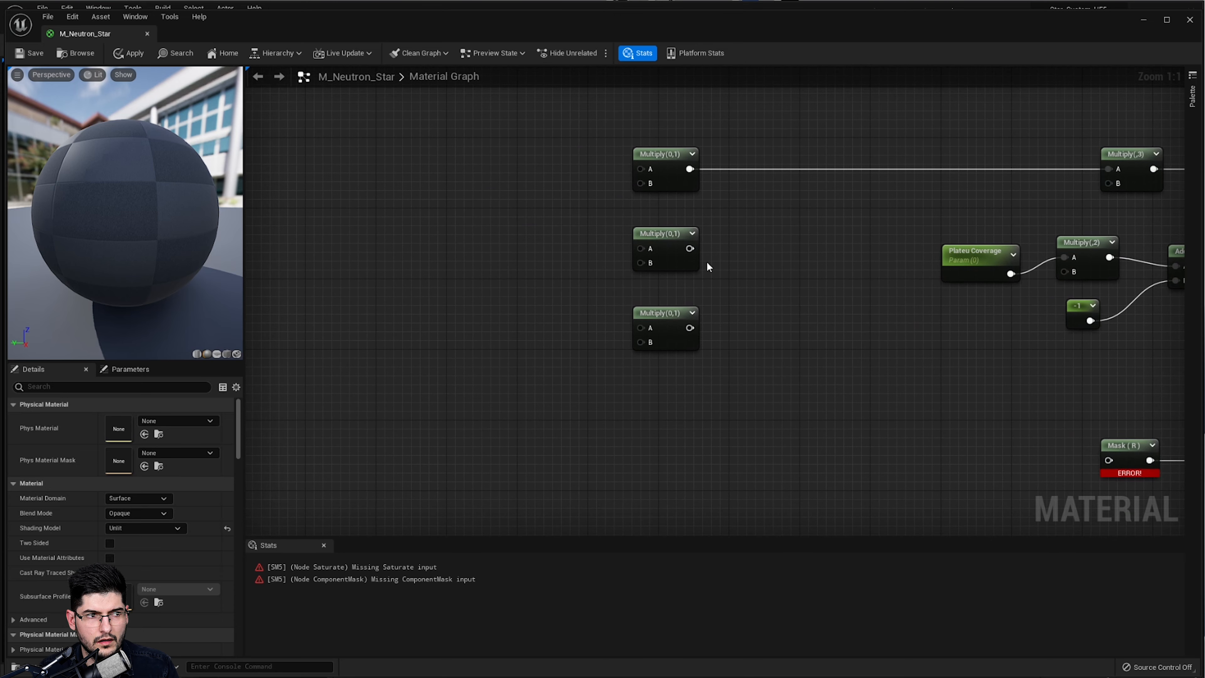
right_click_drag(559, 193, 627, 196)
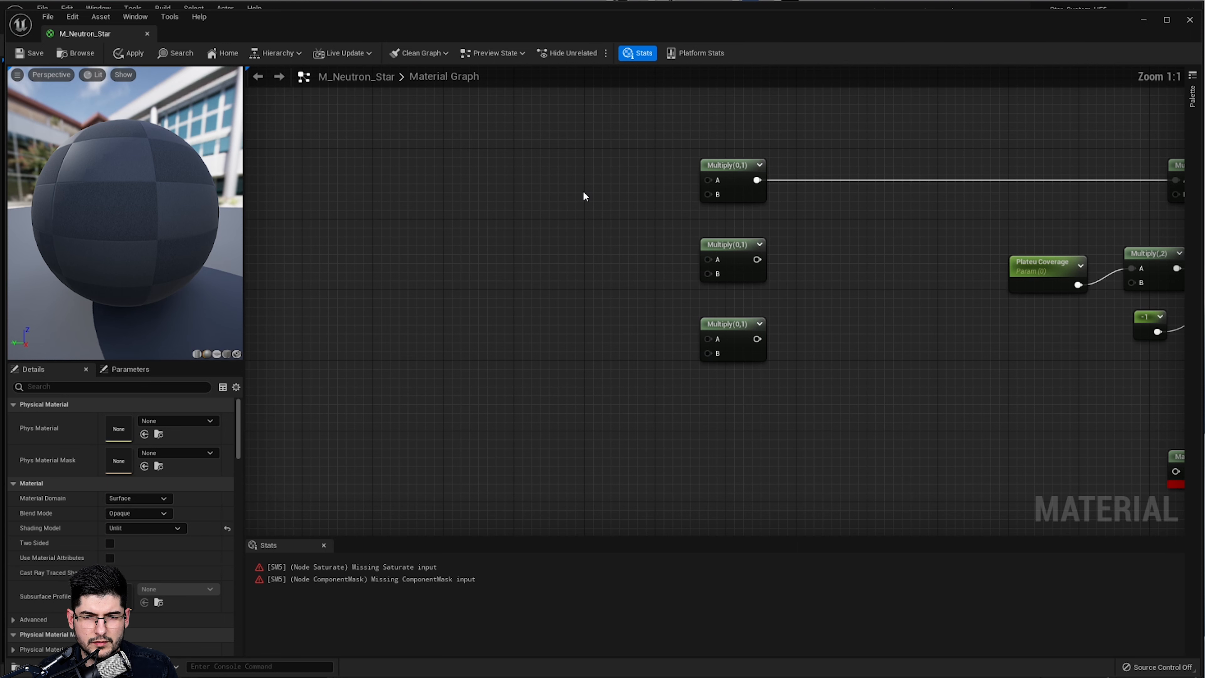
right_click_drag(582, 191, 613, 197)
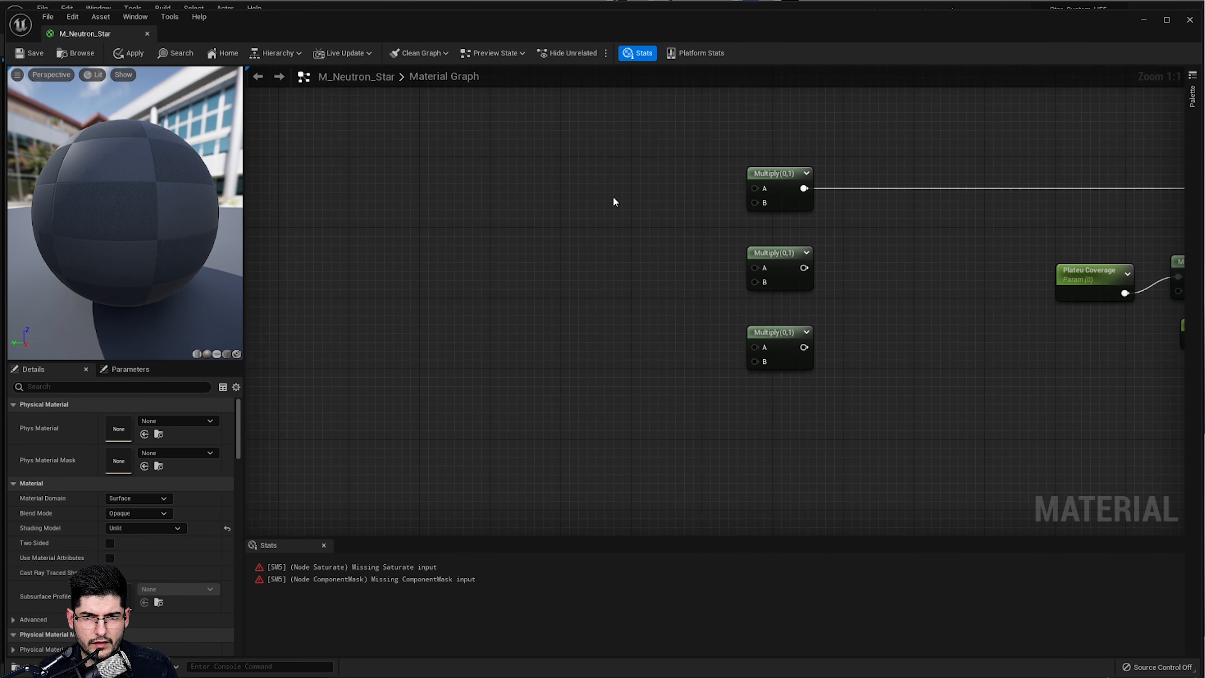
right_click(650, 181)
type("mask")
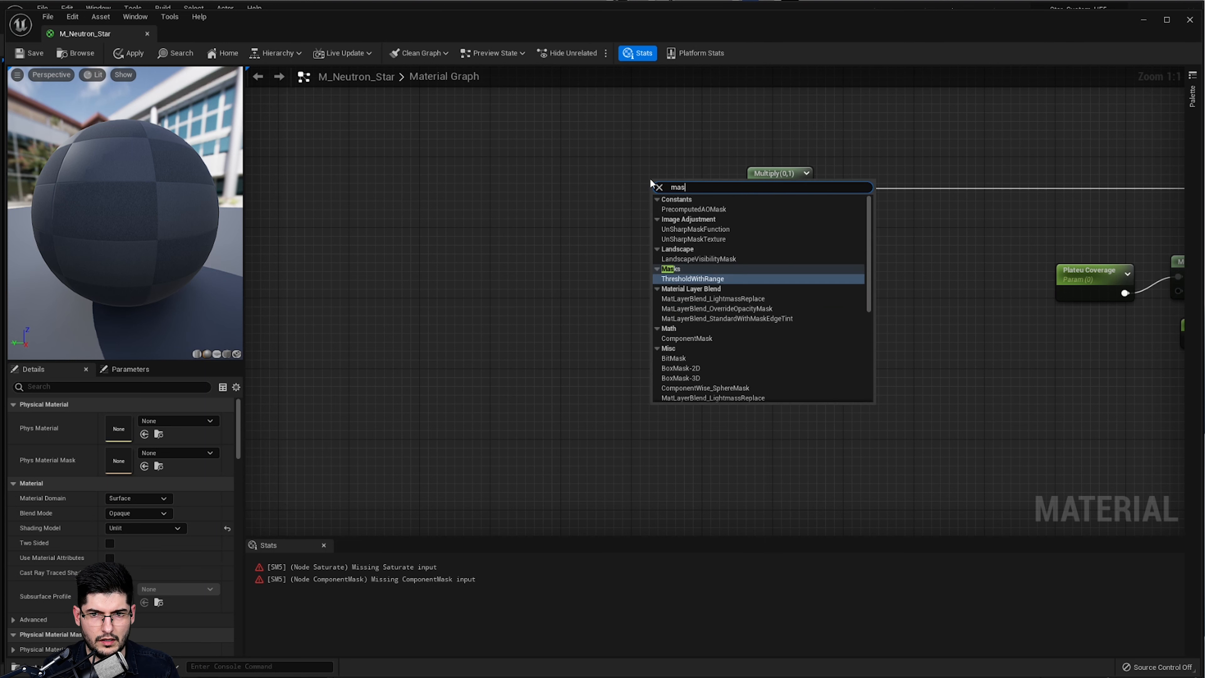
key("Down")
key("Down")
key("Down")
key("Return")
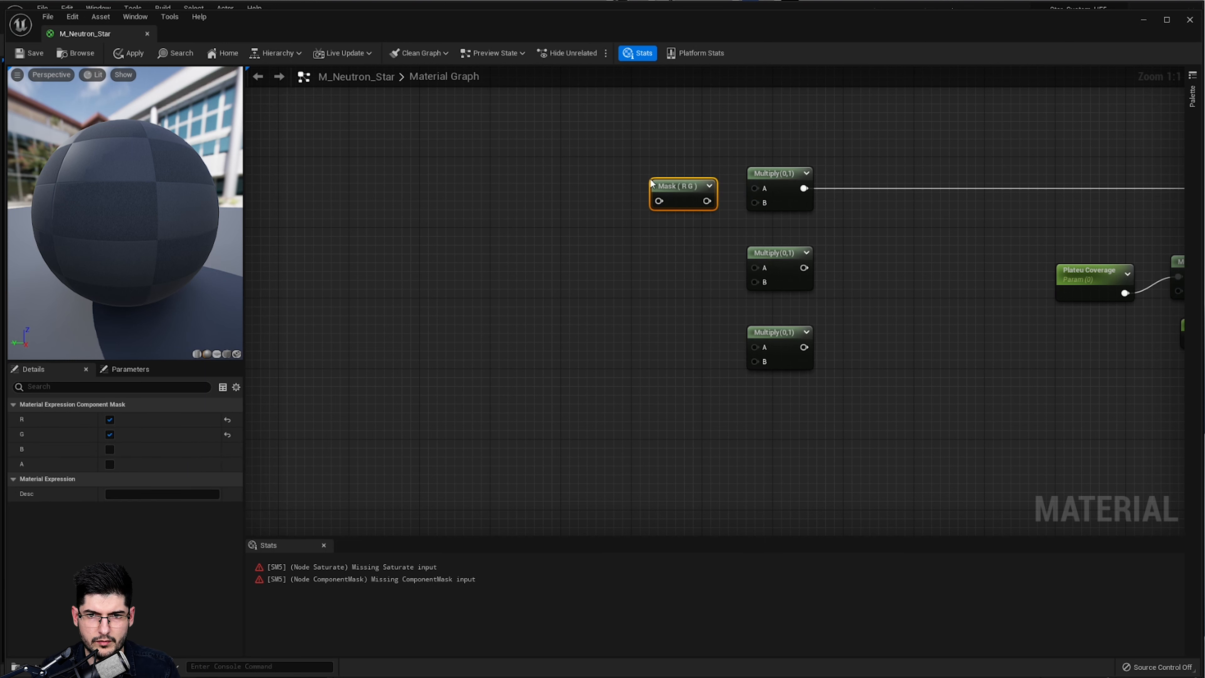
left_click_drag(659, 188, 631, 183)
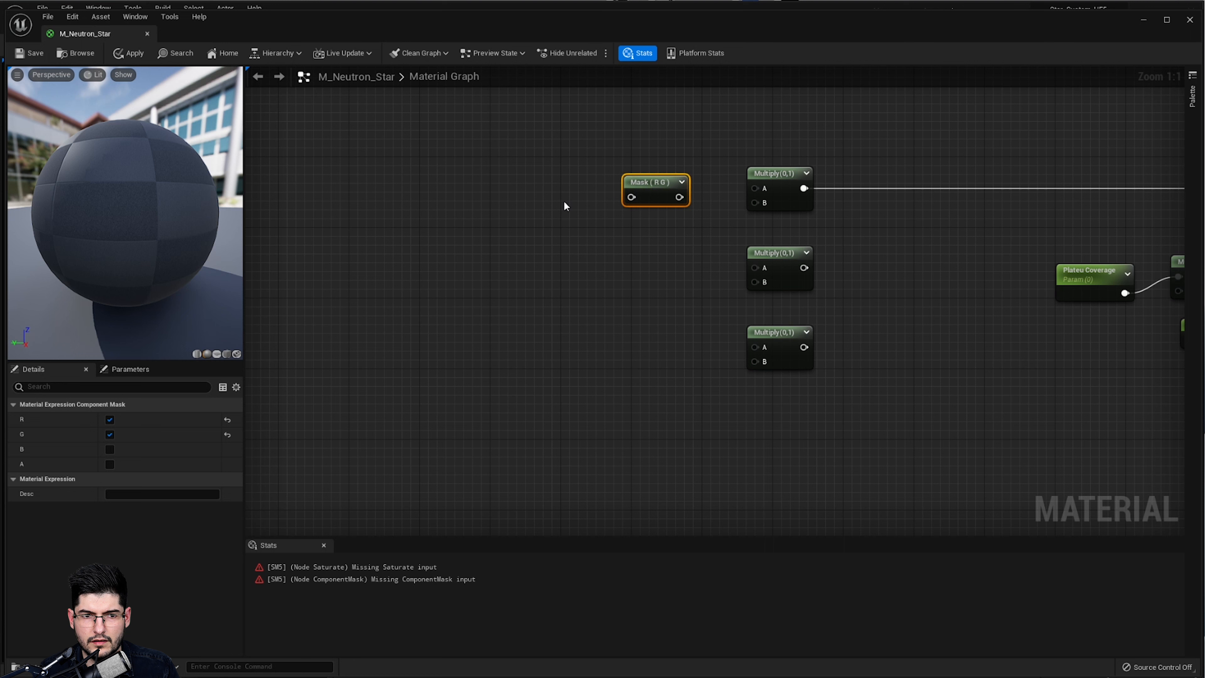
left_click(109, 420)
left_click(110, 433)
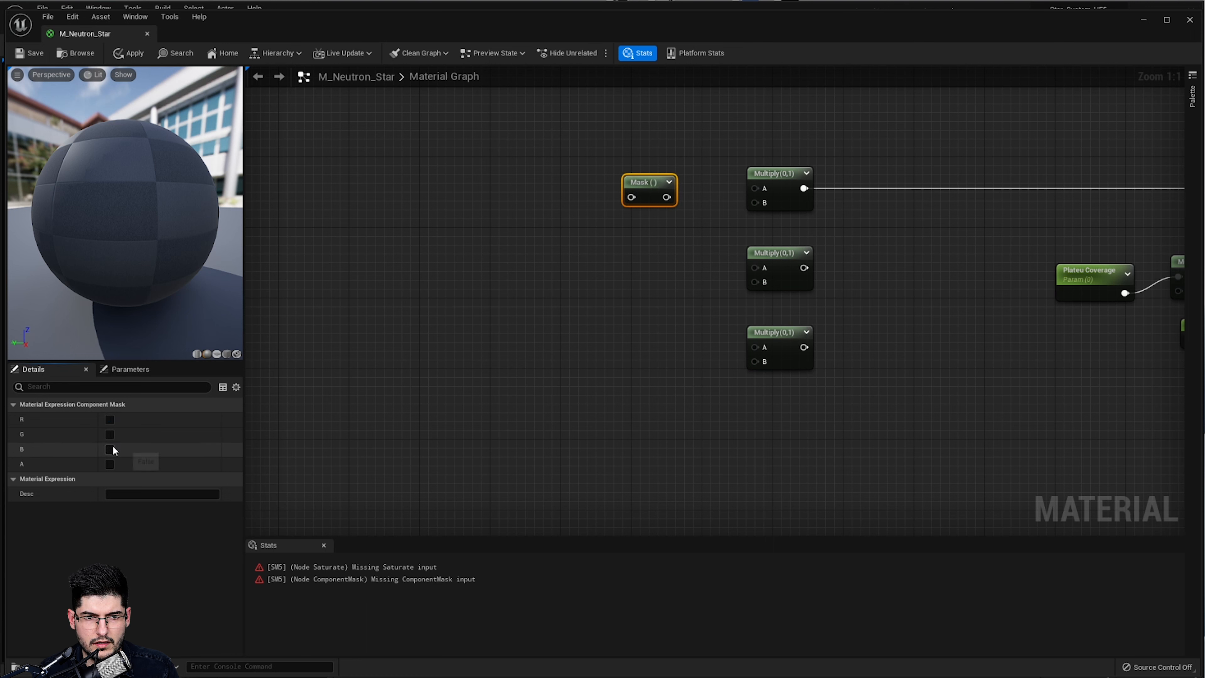
left_click(110, 449)
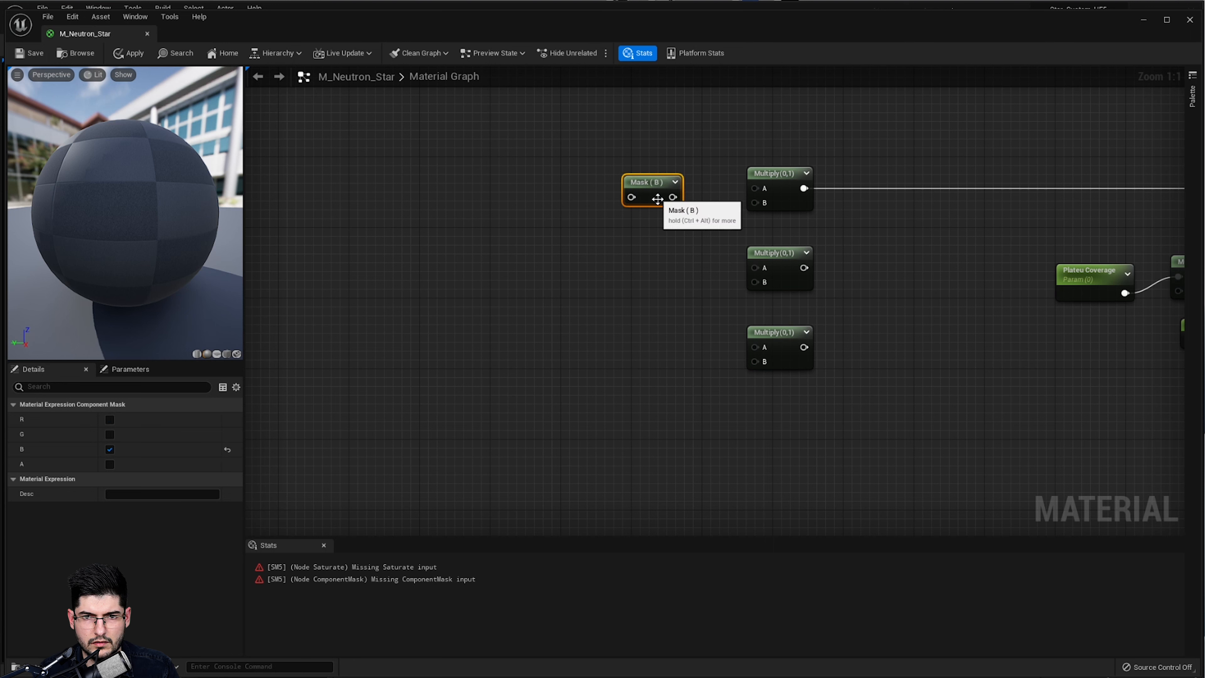
Duplicate the B mask twice in a column, passing only G in the middle copy and only R in the lowest copy
key("ctrl+d")
left_click_drag(682, 223, 648, 280)
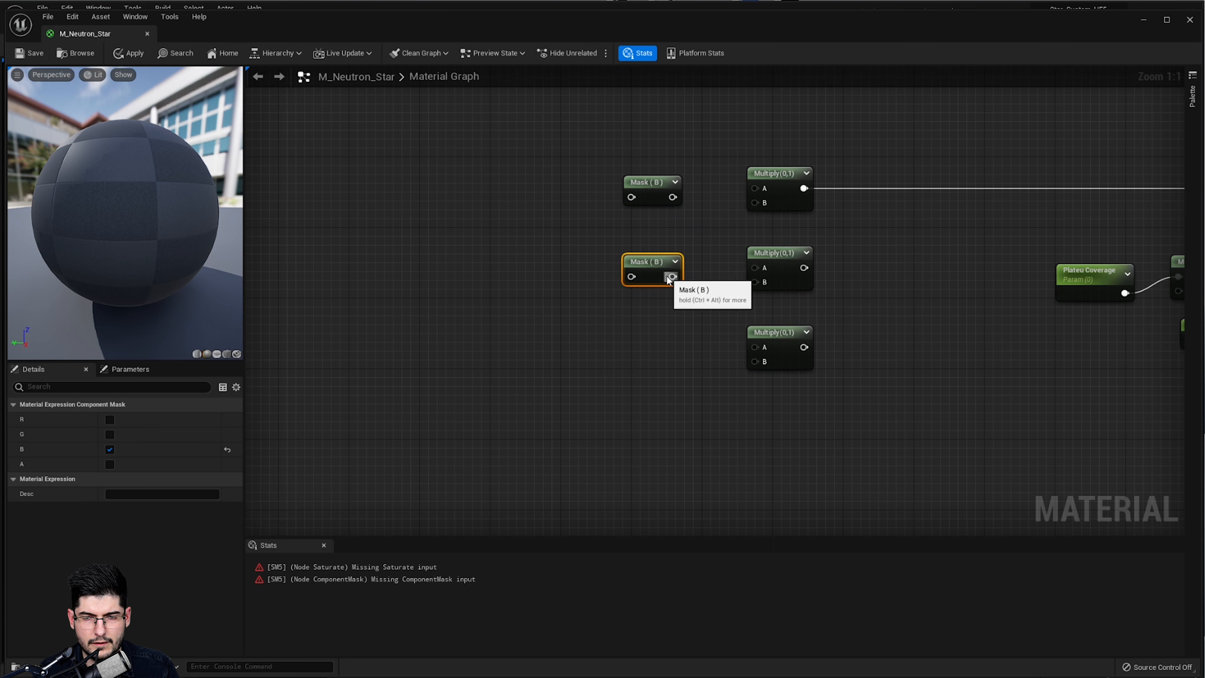
left_click(110, 449)
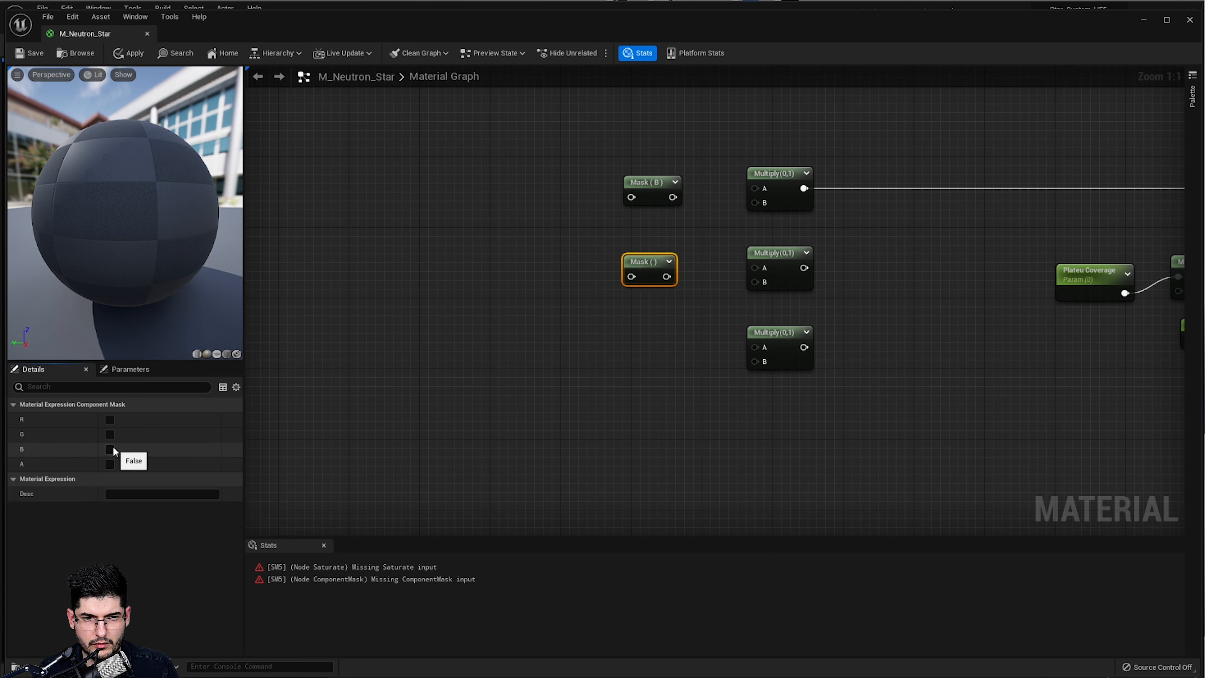
left_click(110, 434)
key("ctrl+d")
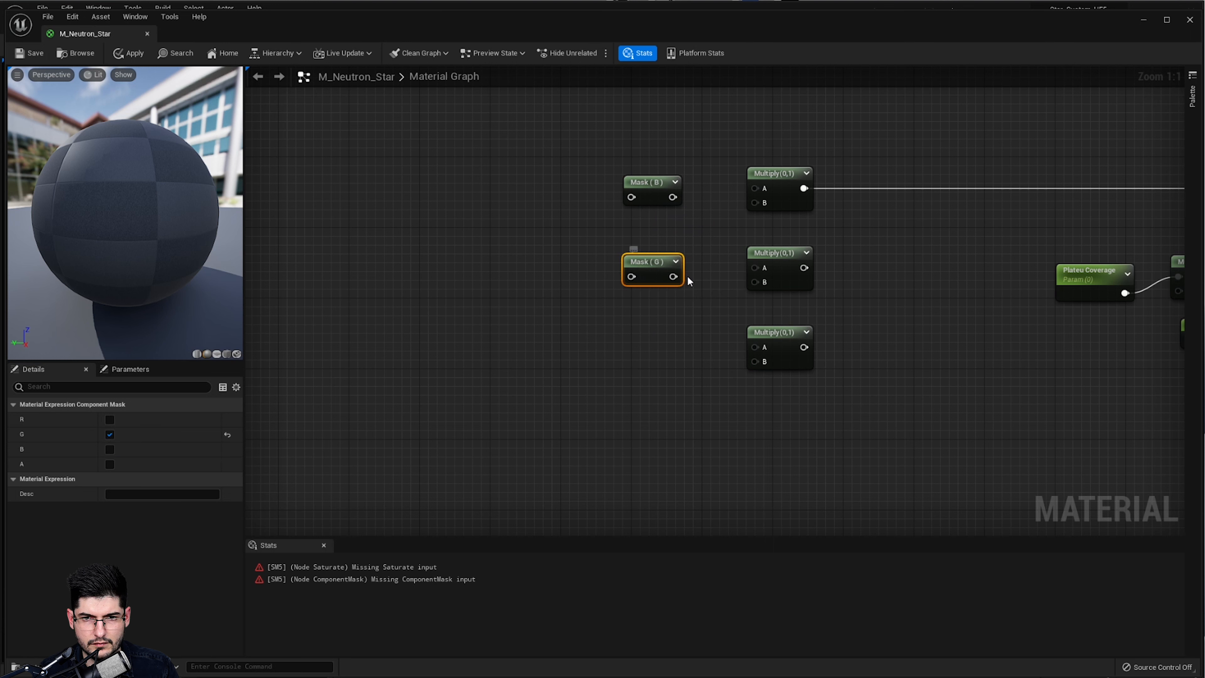
left_click_drag(683, 276, 632, 357)
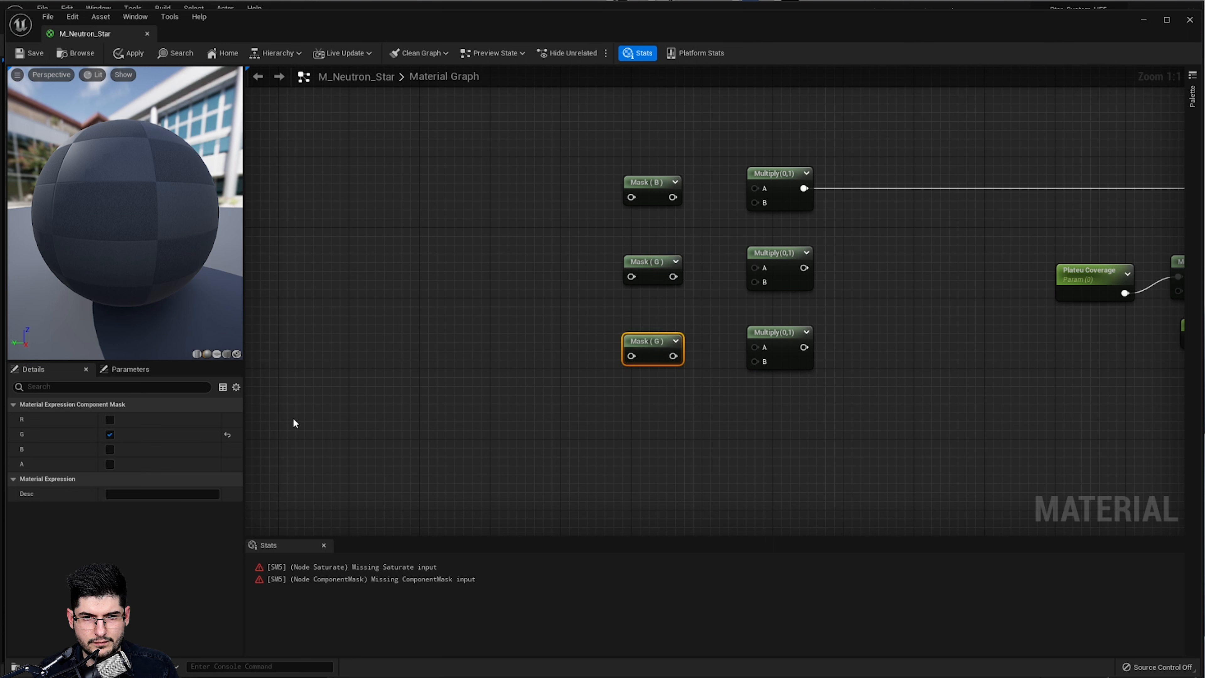
left_click(109, 434)
left_click(109, 419)
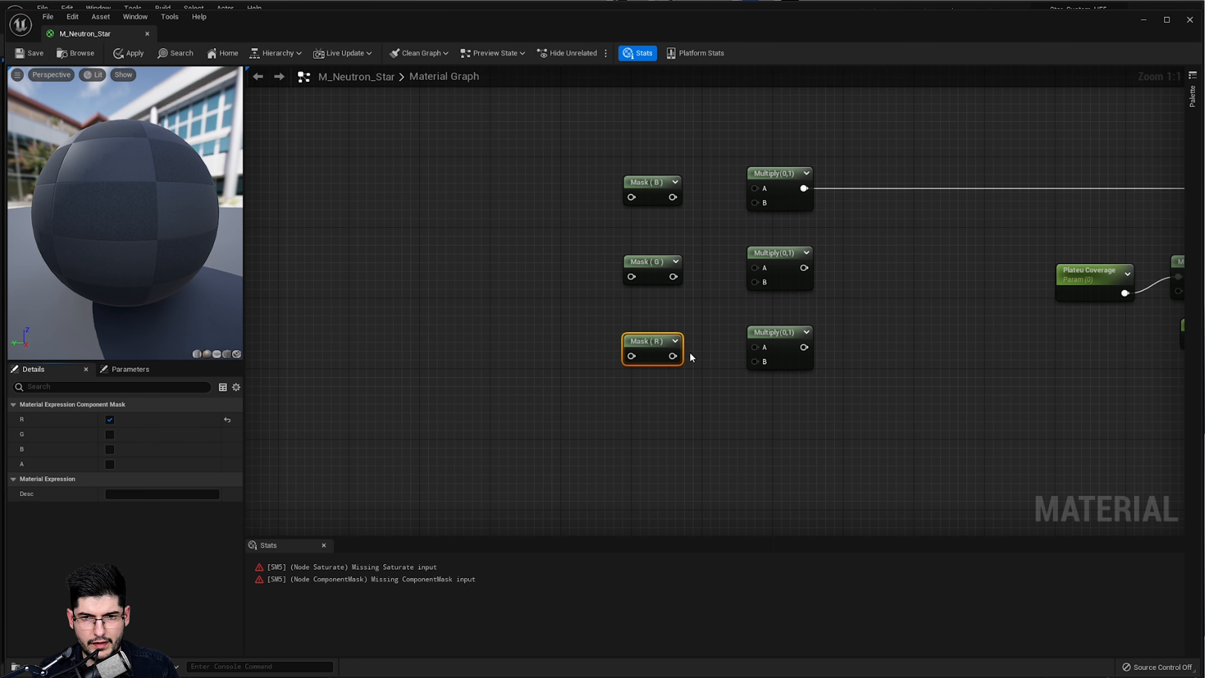
Connect the B, G and R masks to the A inputs of the Multiply nodes beside them
left_click_drag(673, 355, 744, 345)
left_click_drag(672, 277, 754, 268)
left_click_drag(673, 197, 751, 189)
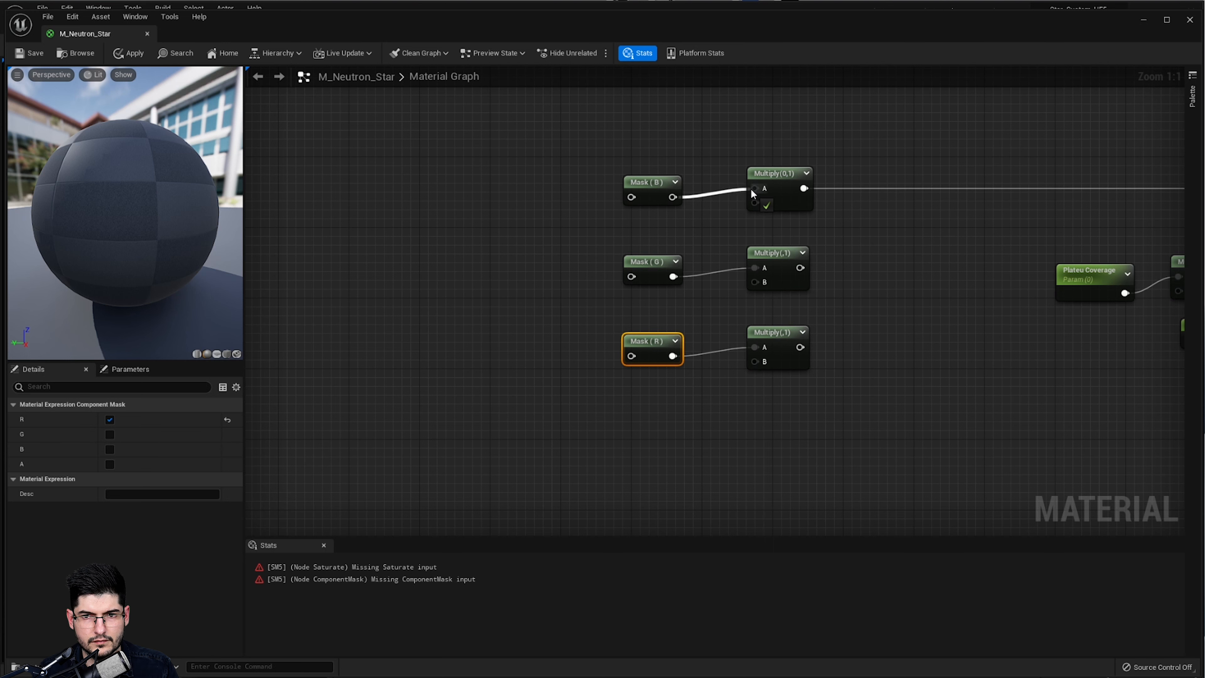
Place an Add node after the stacked Multiply nodes and feed the B-mask Multiply into A and the G-mask Multiply into B
right_click_drag(1001, 297, 792, 322)
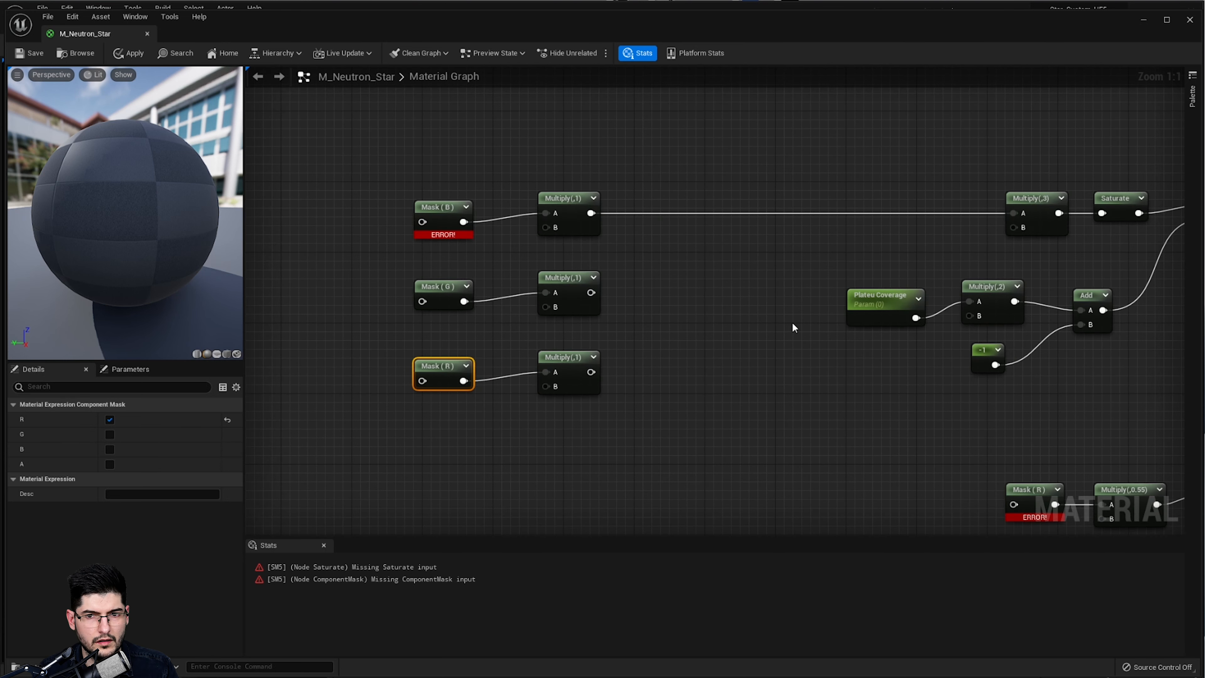
right_click(732, 310)
type("add")
key("Return")
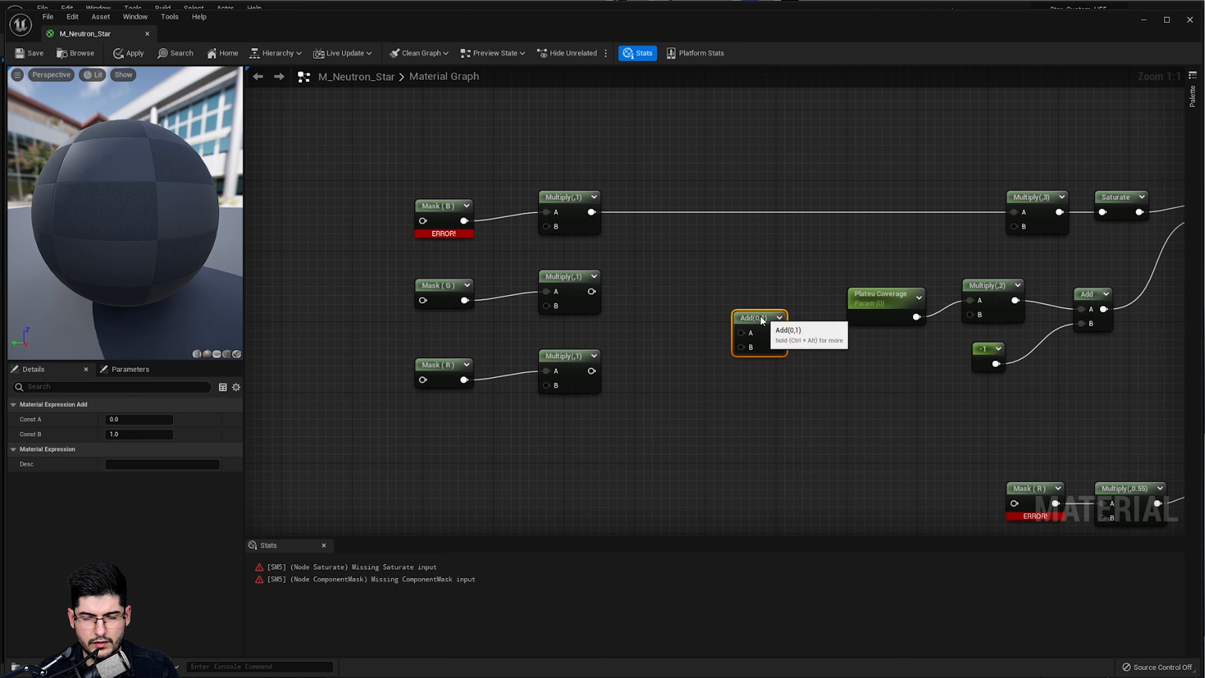
left_click_drag(761, 316, 690, 274)
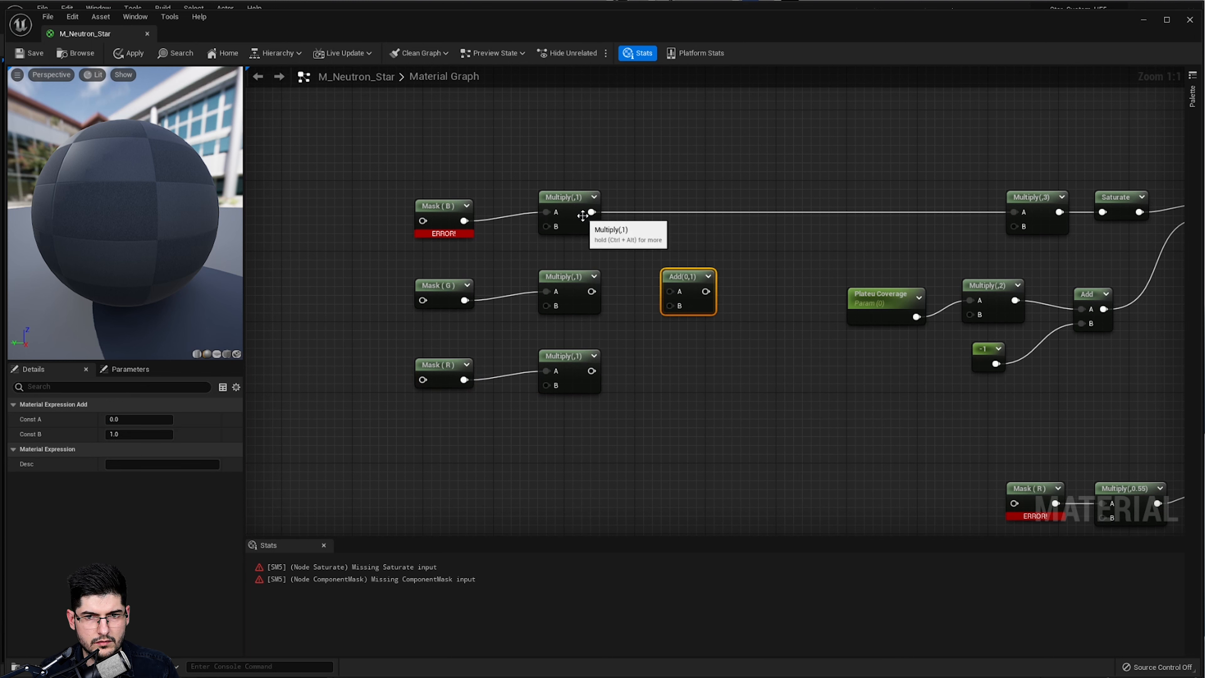
left_click_drag(592, 212, 670, 291)
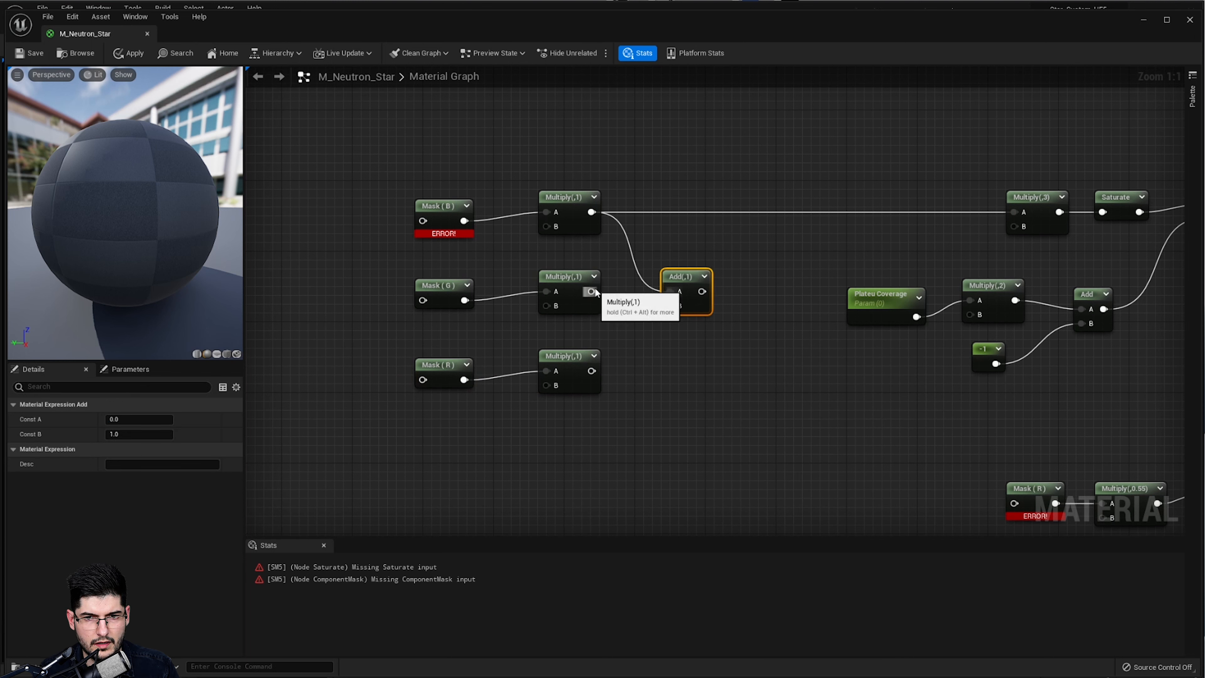
left_click_drag(591, 291, 679, 307)
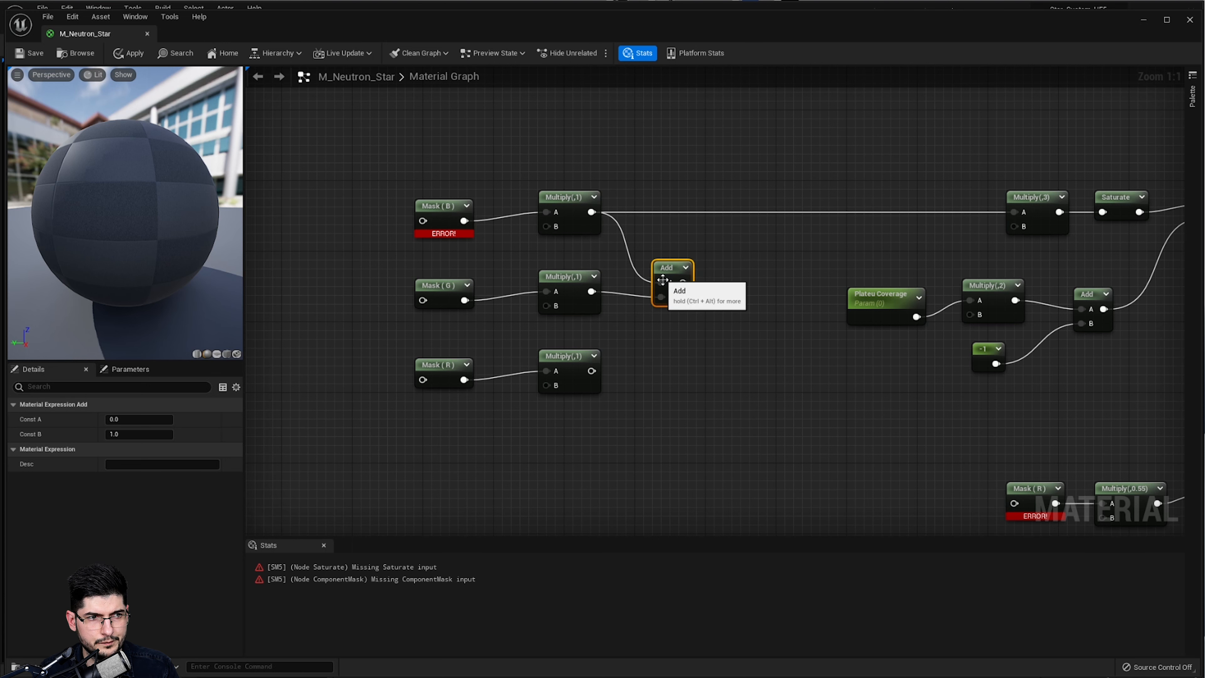
Duplicate the Add node and connect the first Add to the copy's A input and the R-mask Multiply to its B input
right_click_drag(715, 360, 650, 360)
key("ctrl+d")
left_click_drag(694, 310, 669, 274)
left_click_drag(525, 370, 676, 295)
Move the three masks, their Multiply nodes and both Add nodes together further away from the Plateu Coverage chain
right_click_drag(684, 370, 588, 375)
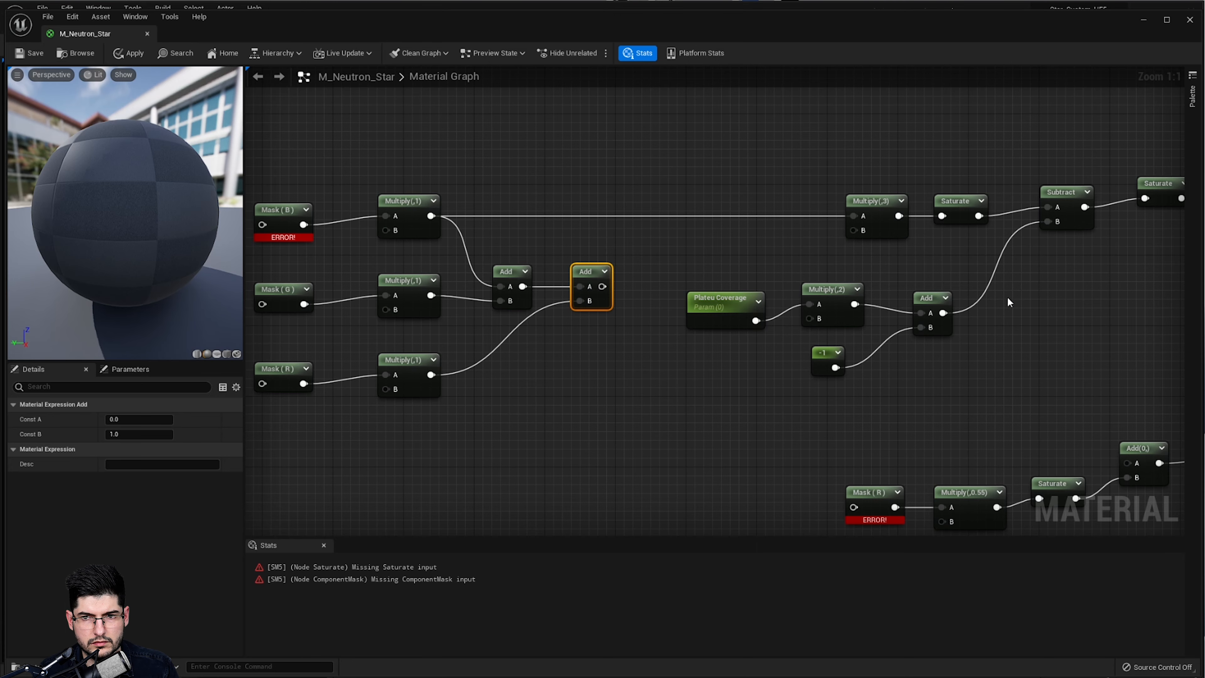
scroll(827, 312, "down", 5)
left_click_drag(992, 218, 645, 439)
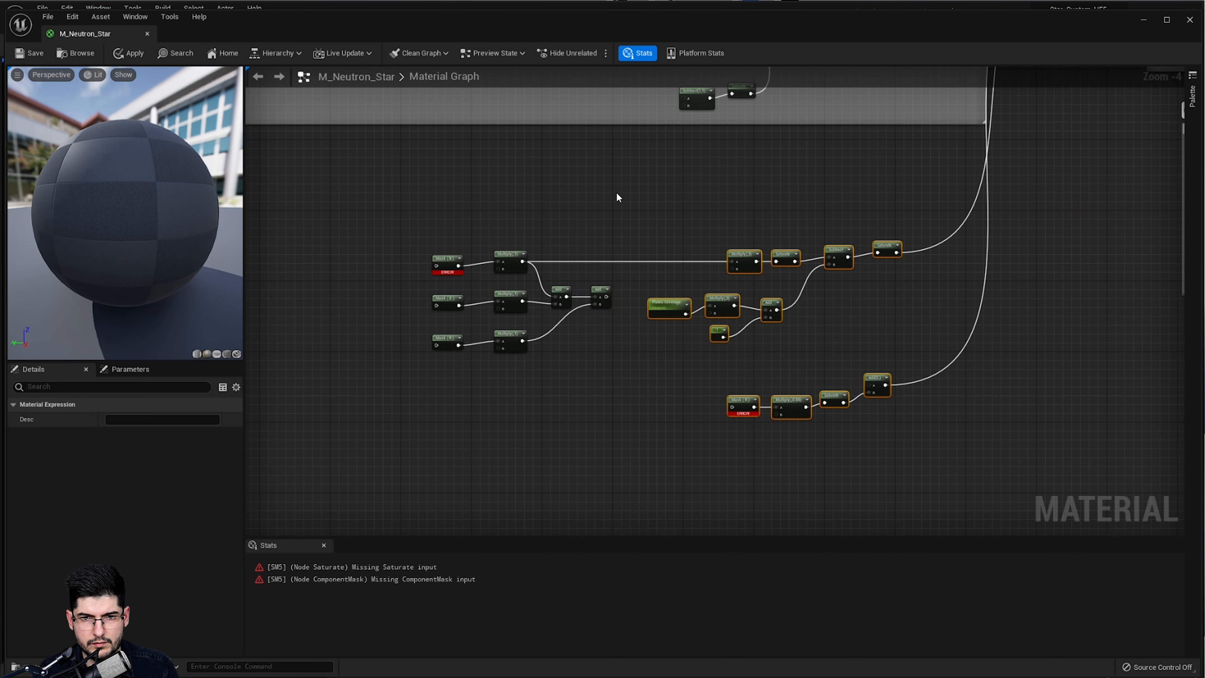
left_click_drag(616, 197, 430, 365)
left_click_drag(512, 343, 407, 339)
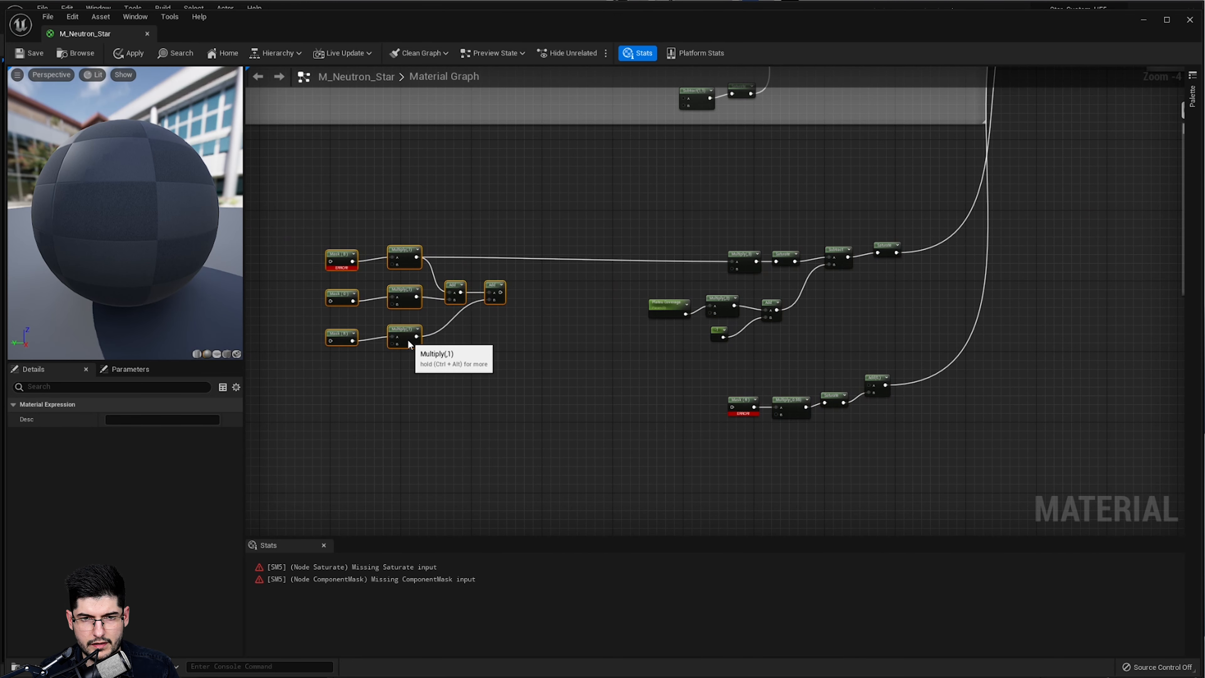
Duplicate the Multiply(,3) and Saturate pair, place the copies after the second Add and connect that Add to the Multiply's A input
left_click(594, 303)
scroll(597, 299, "up", 5)
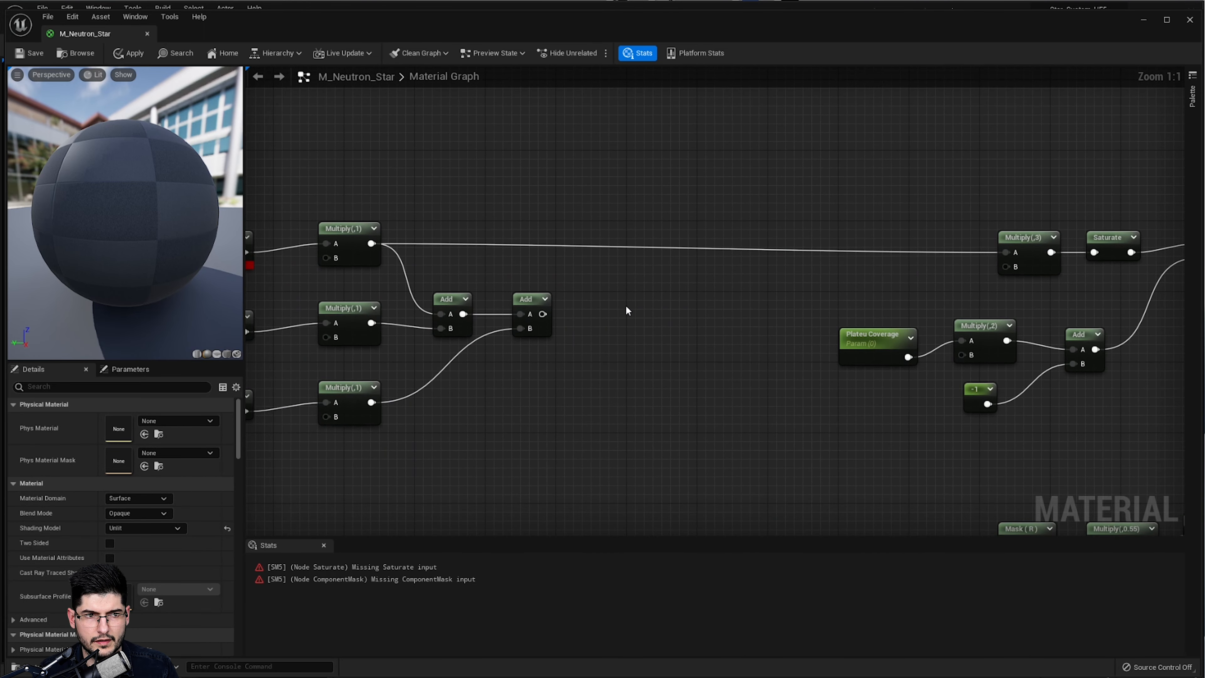
right_click_drag(627, 311, 685, 313)
left_click(1076, 275)
key("ctrl+d")
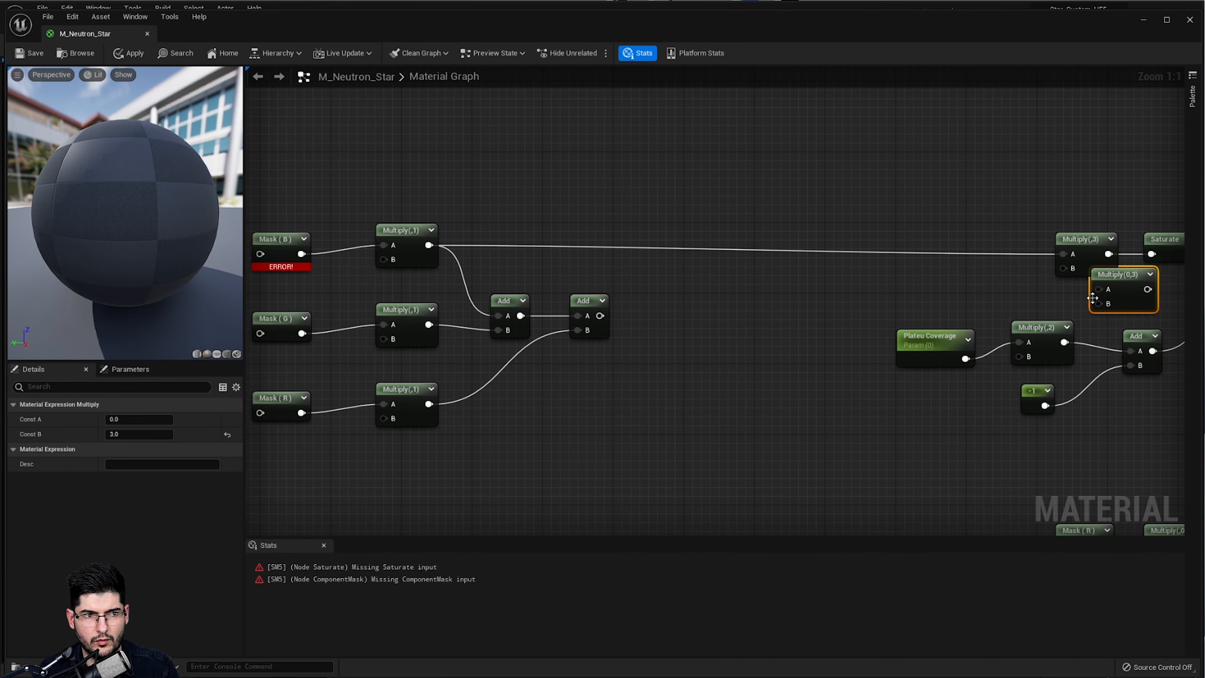
left_click_drag(1116, 300, 753, 303)
left_click(678, 360)
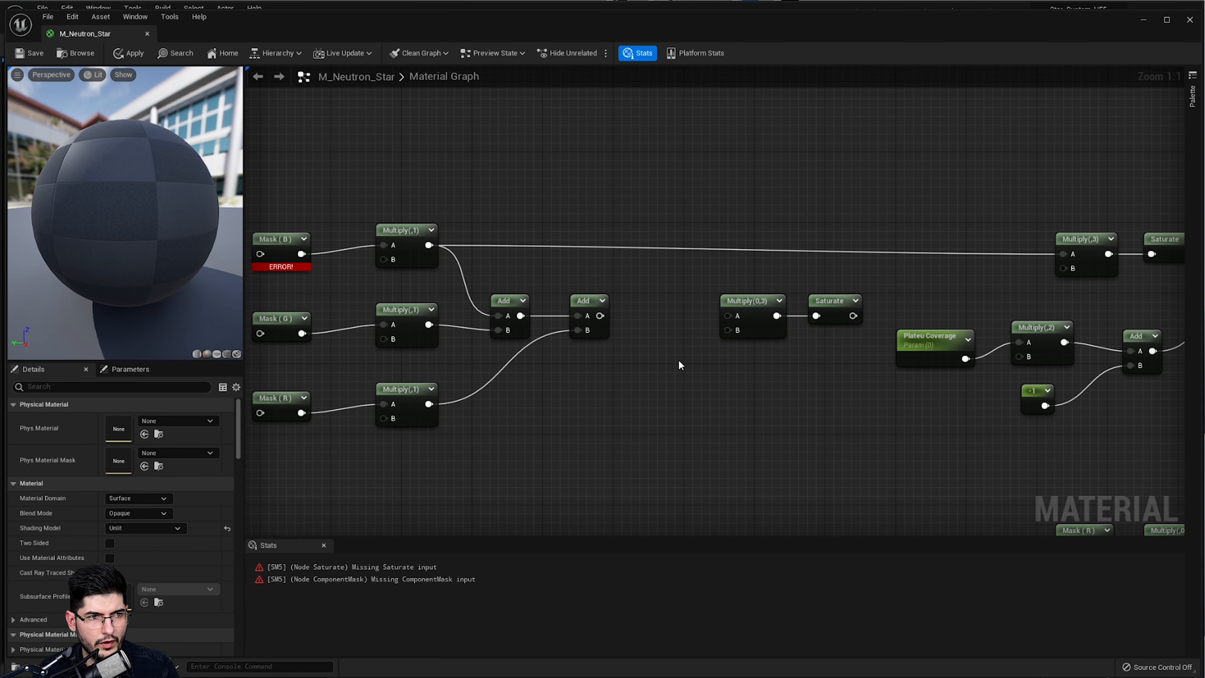
left_click_drag(598, 316, 727, 315)
Place a constant node below the copied Multiply and convert it to a parameter
key("1")
left_click(660, 357)
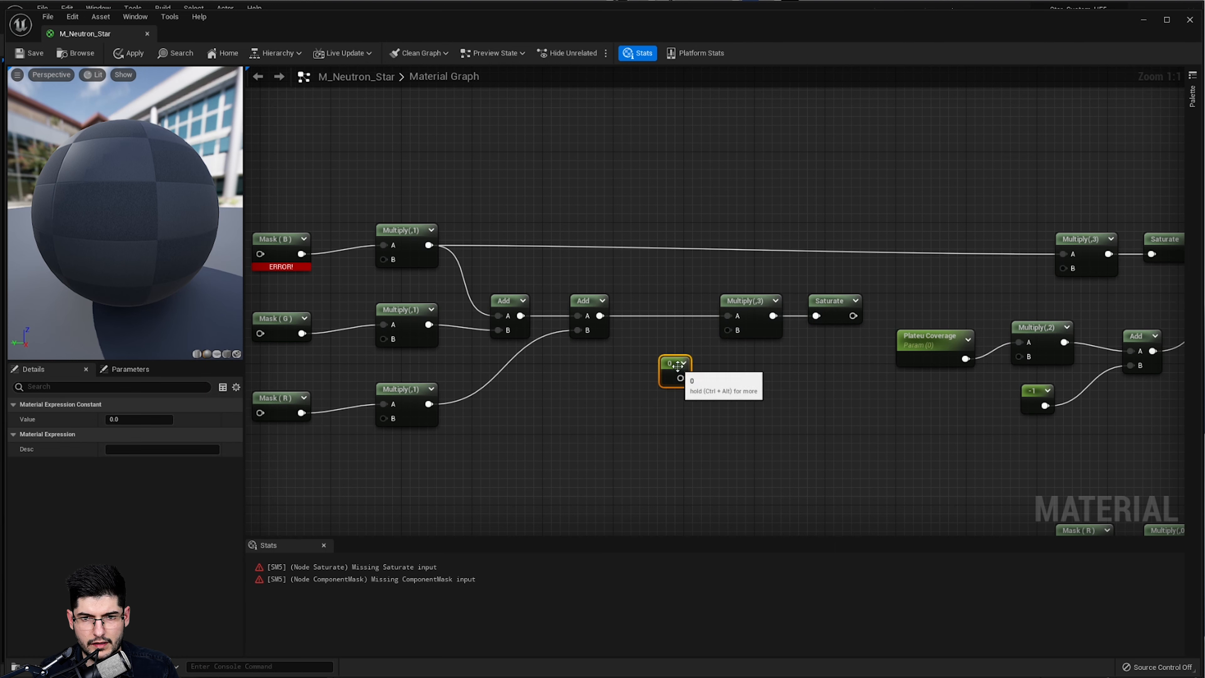
right_click(673, 363)
left_click(680, 385)
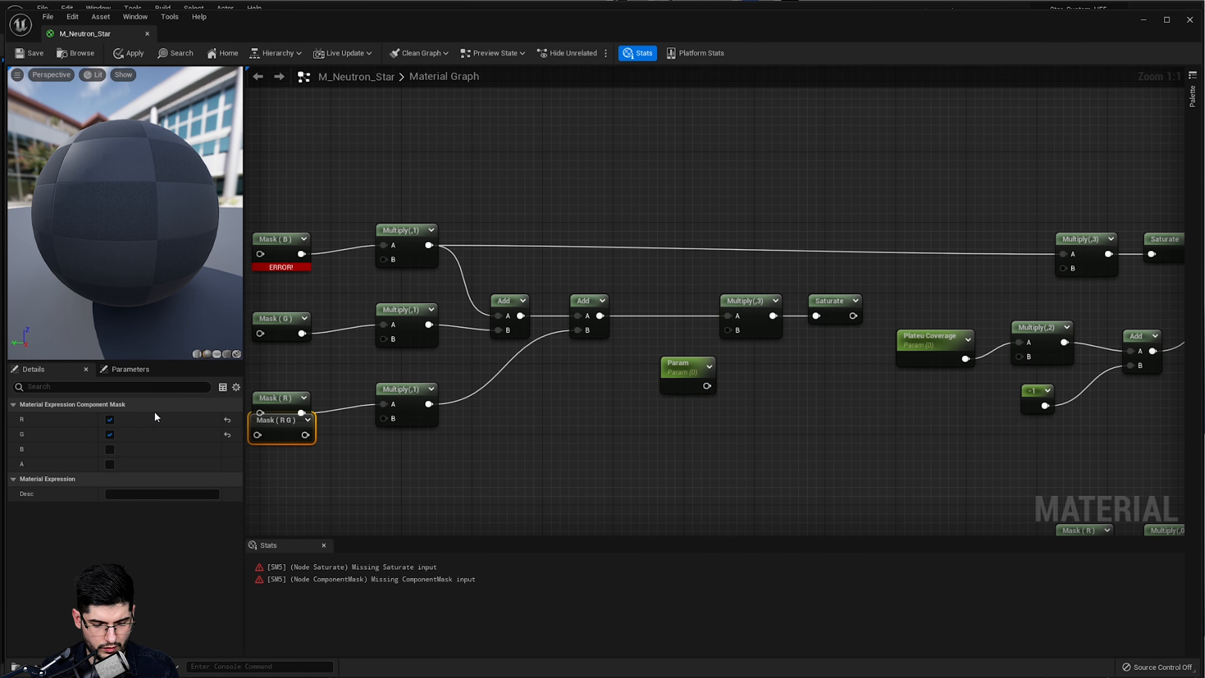
key("c")
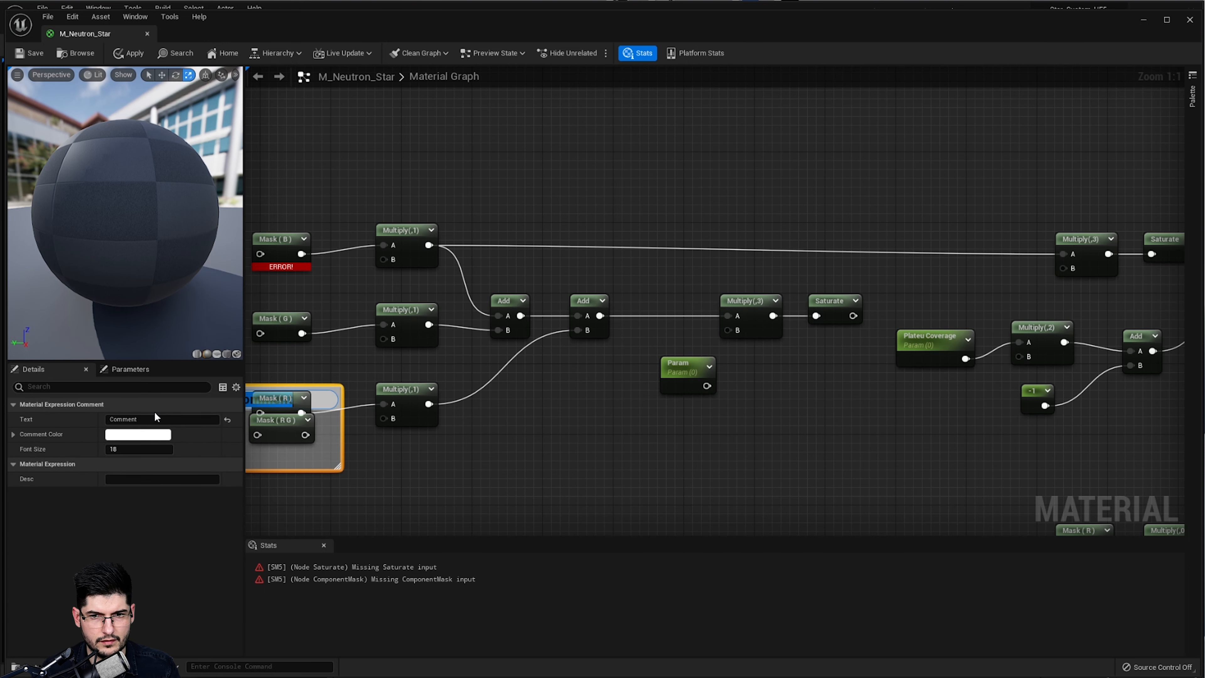
left_click(517, 401)
right_click_drag(517, 401, 640, 363)
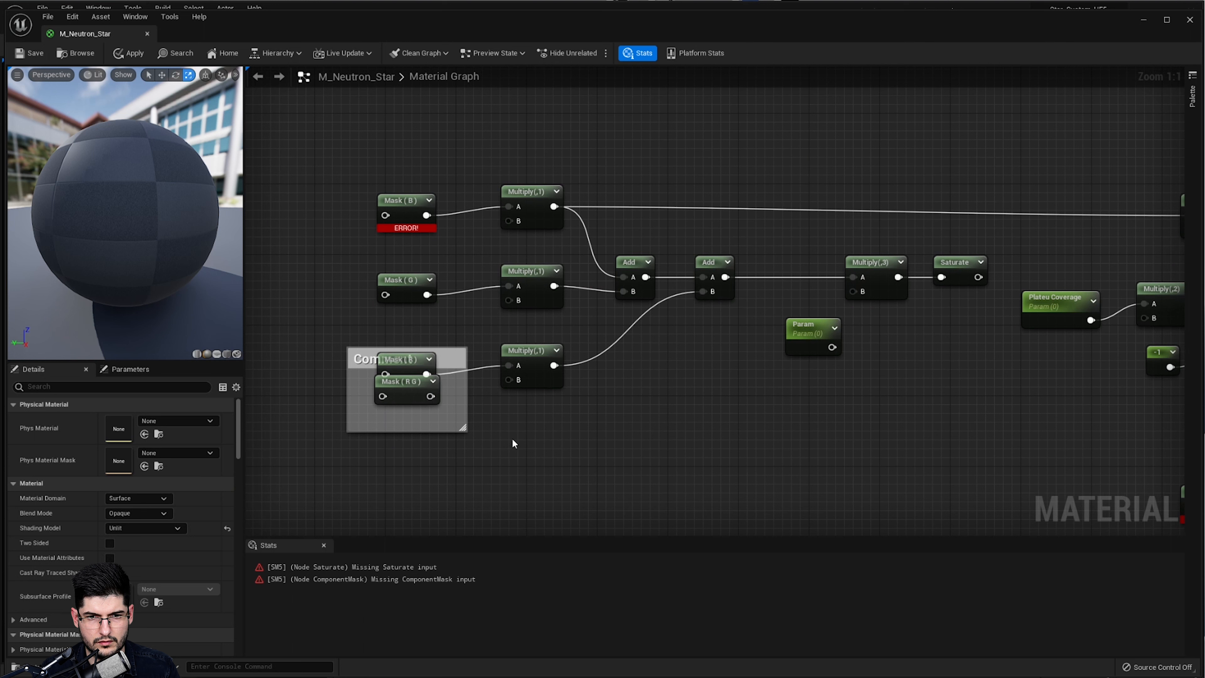
key("ctrl+z")
key("ctrl+z")
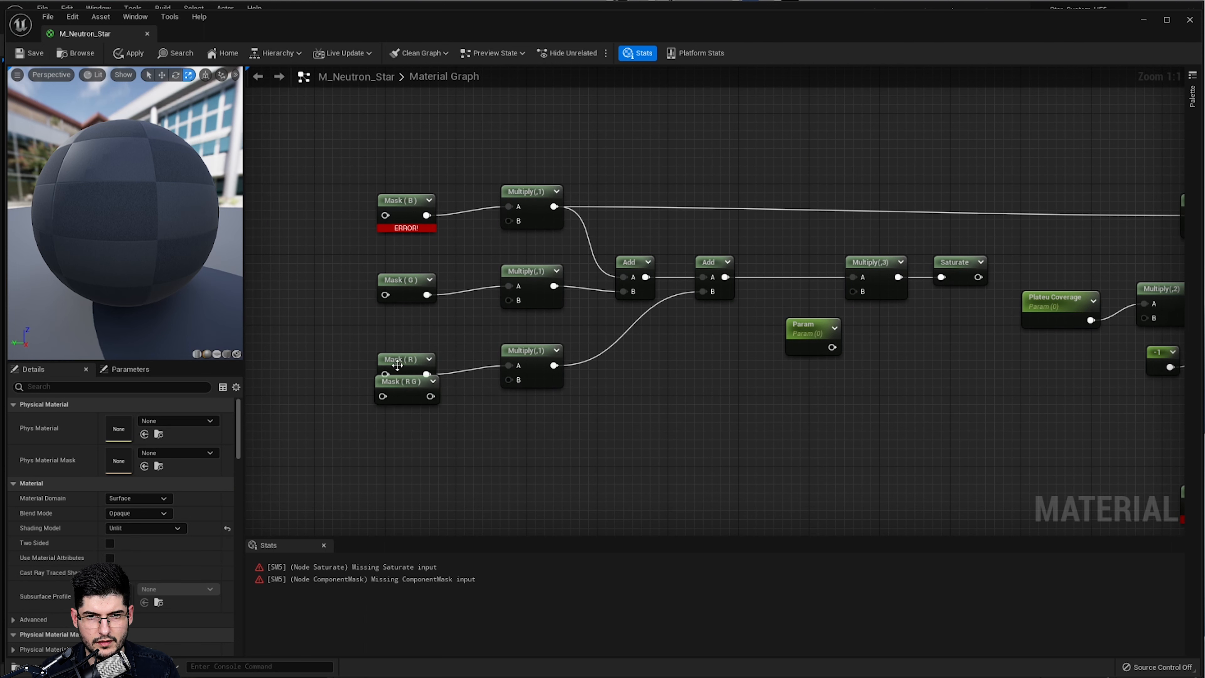
Delete the stray Mask (R G) node overlapping the R mask, keeping the R mask in line with its Multiply
left_click_drag(398, 365, 397, 347)
left_click(407, 396)
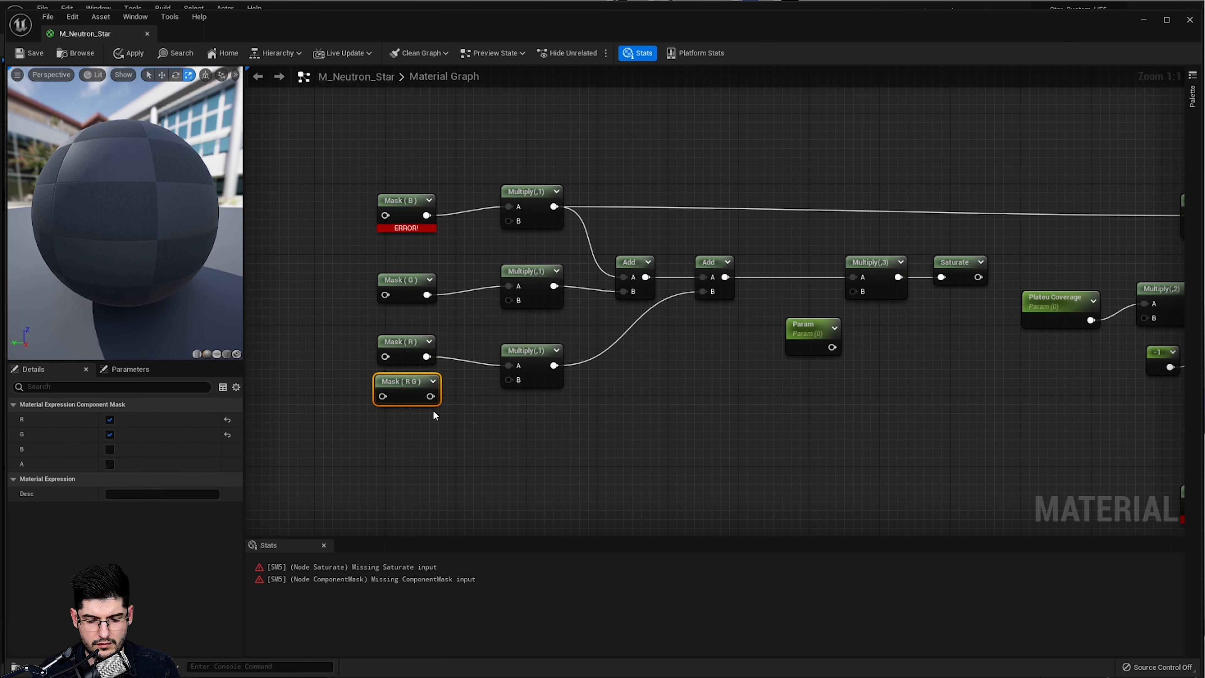
key("Delete")
left_click_drag(403, 351, 403, 369)
Name the new scalar parameter Crack Intensity
left_click(819, 325)
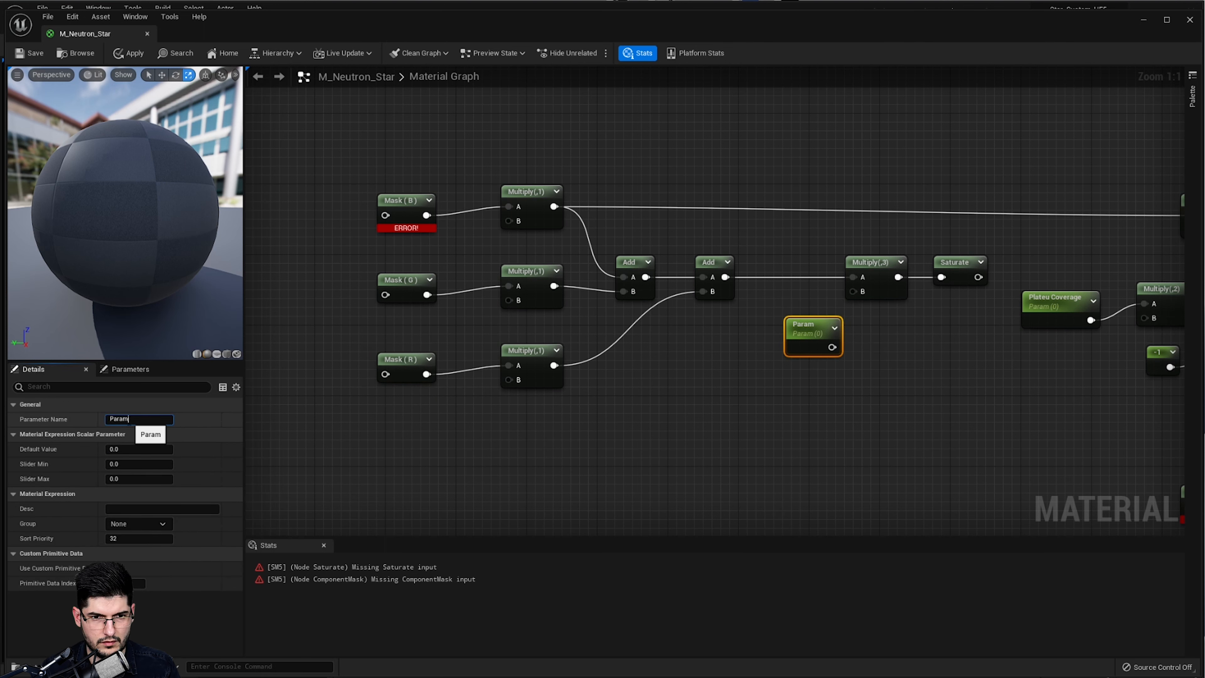
left_click(131, 421)
type("Crack Intensi")
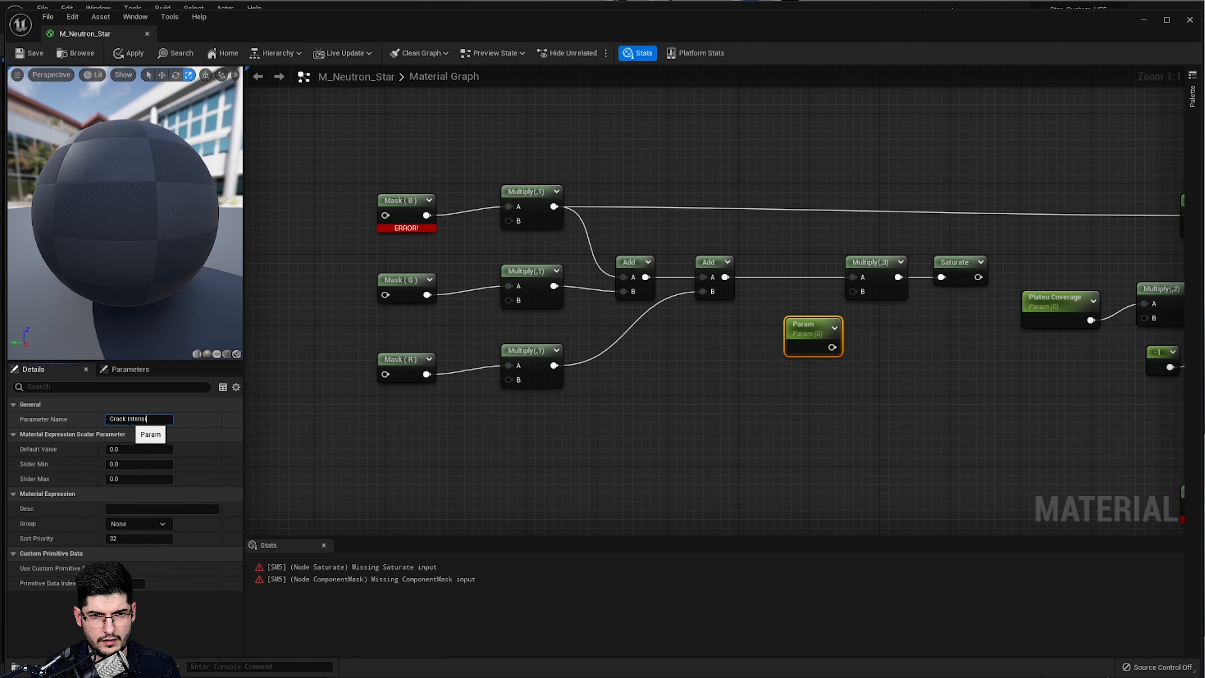
type("ty")
key("Return")
Shift the Crack Intensity parameter away from the Multiply after the two Adds and connect it to that Multiply's B input
left_click_drag(814, 330, 779, 336)
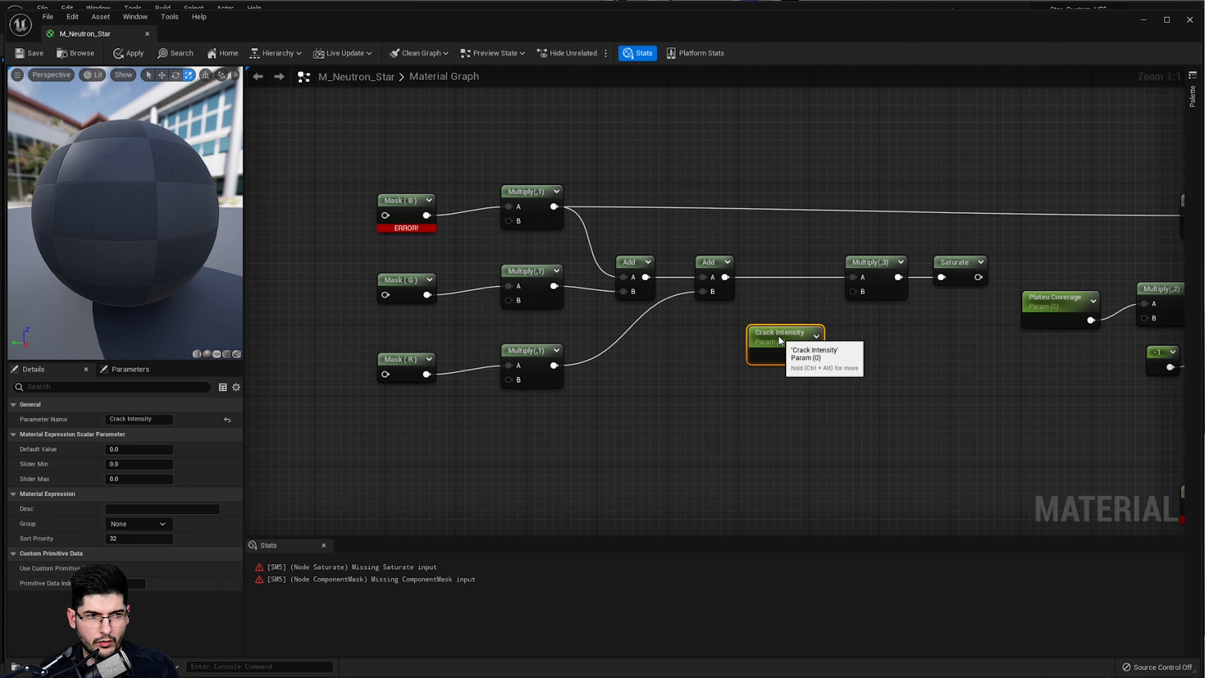
right_click_drag(850, 378, 776, 387)
left_click_drag(740, 364, 780, 300)
Copy this Multiply below the original, feeding Crack Intensity into the copy's B and the R-mask Multiply into its A
left_click(806, 306)
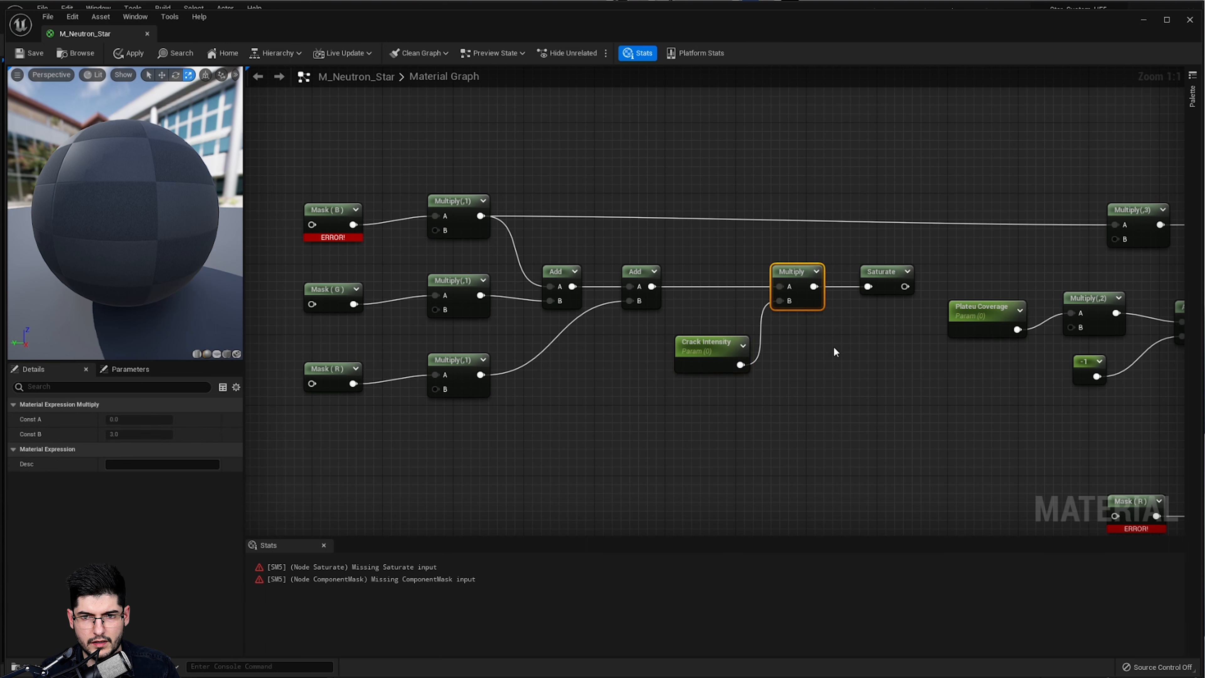
key("ctrl+c")
key("ctrl+v")
left_click_drag(879, 404, 826, 439)
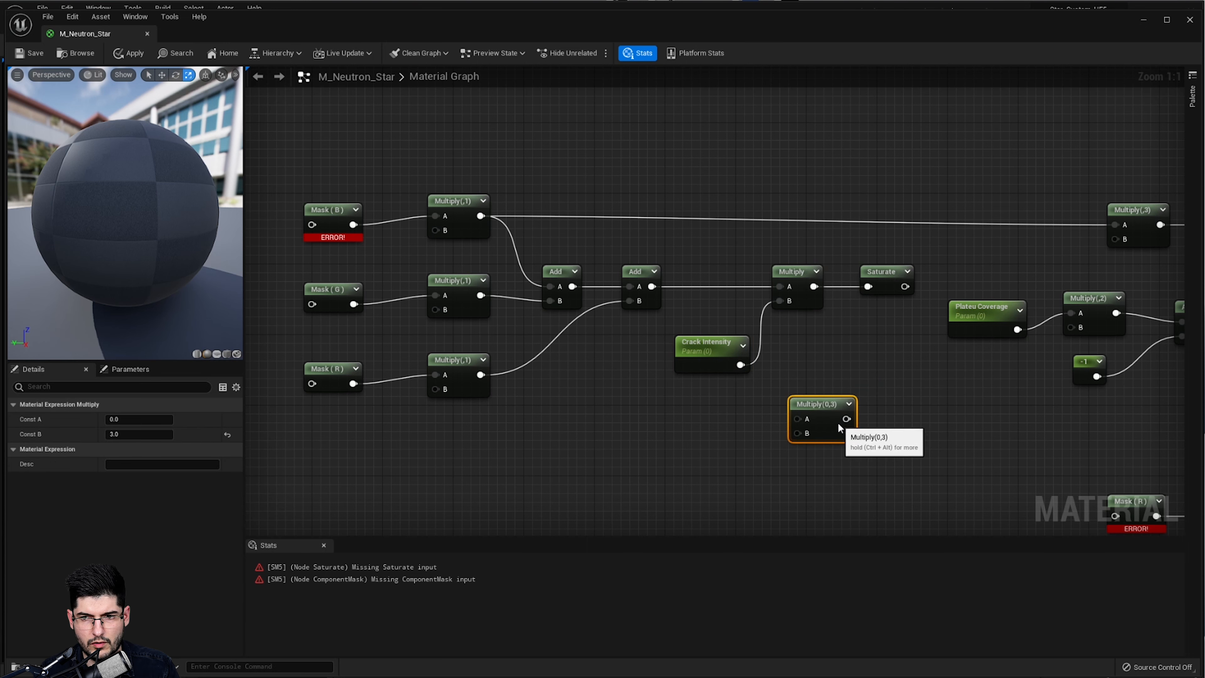
left_click_drag(740, 364, 797, 434)
right_click_drag(620, 414, 650, 386)
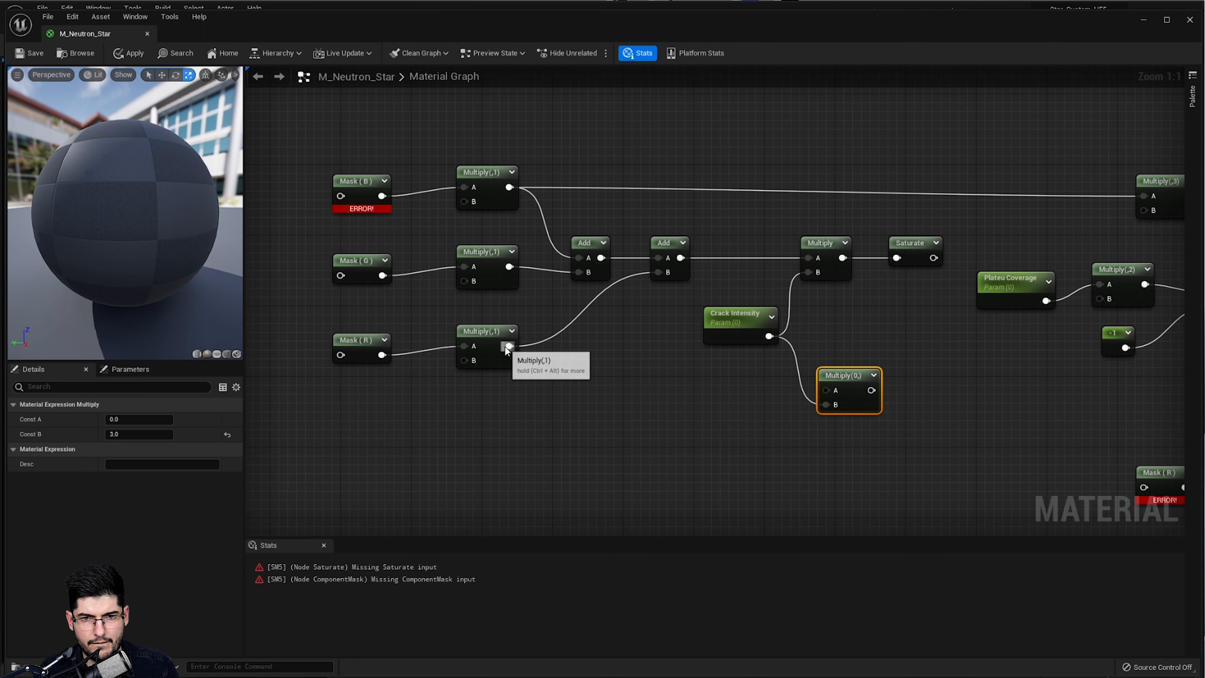
left_click_drag(508, 345, 831, 395)
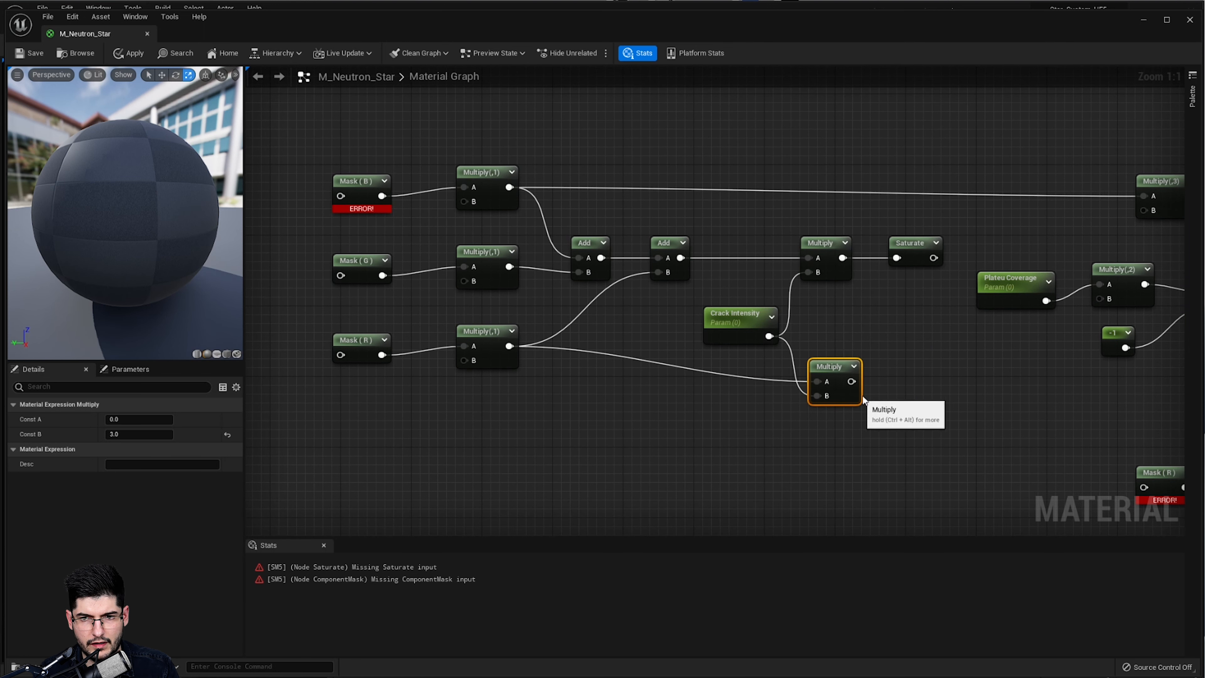
Move the separate lower R-mask chain with its 0.55 Multiply further down to free space below Plateu Coverage
right_click_drag(969, 398, 846, 304)
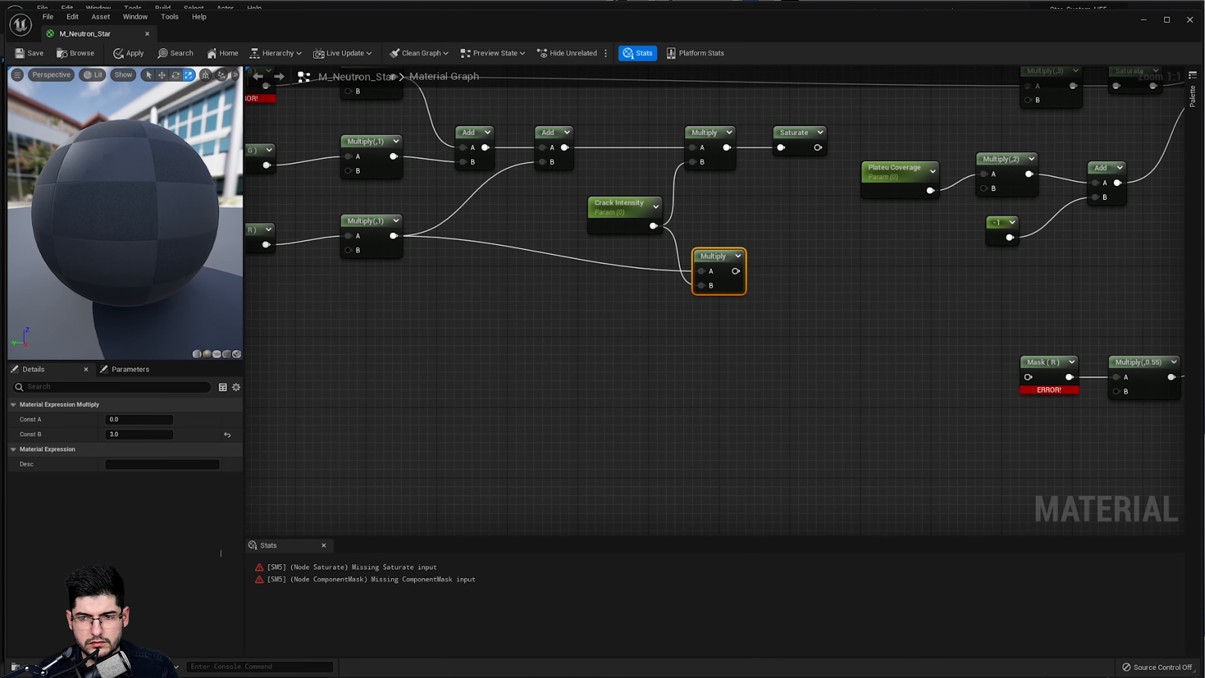
right_click_drag(735, 334, 612, 348)
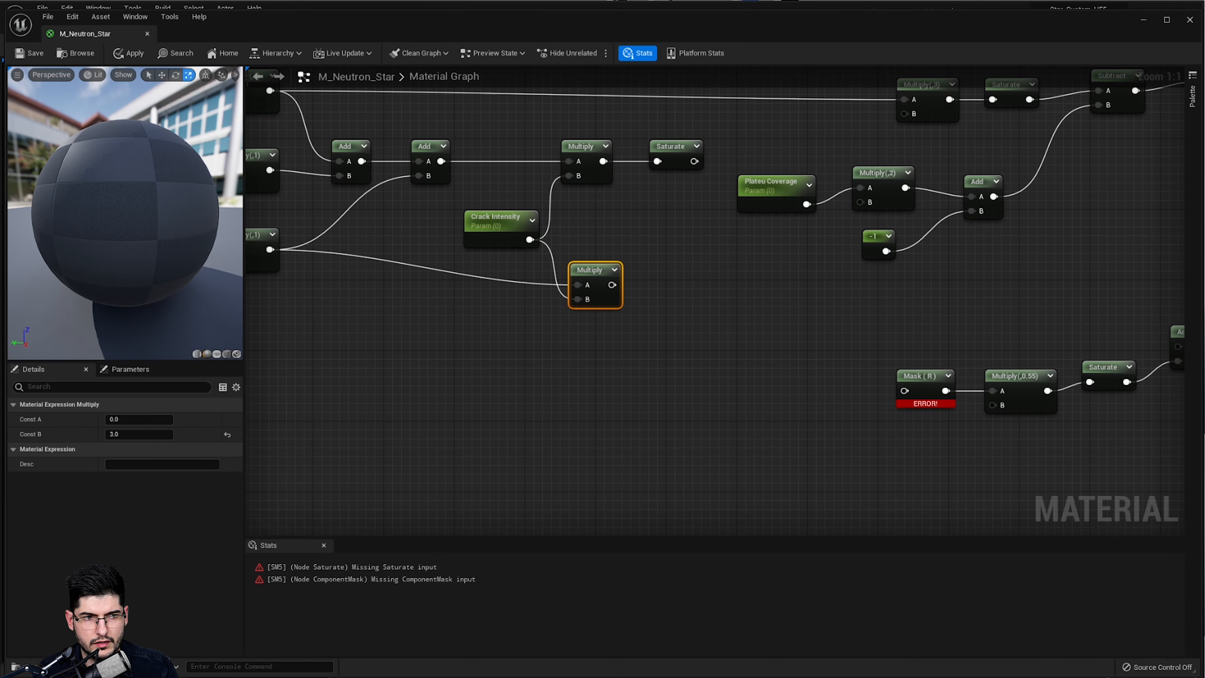
right_click_drag(535, 345, 429, 304)
left_click_drag(1090, 268, 821, 375)
left_click_drag(906, 358, 914, 477)
right_click_drag(480, 260, 738, 321)
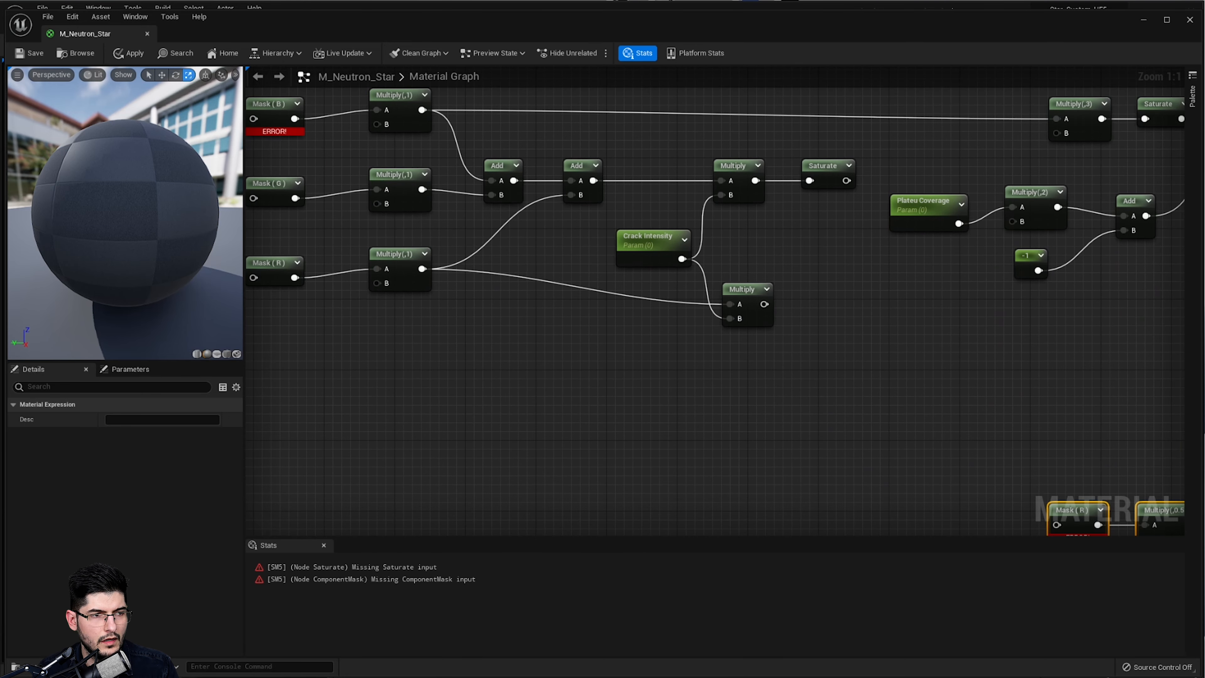
Copy the Saturate node beside the lower Crack Intensity Multiply and connect that Multiply's output to it
left_click(758, 319)
right_click_drag(821, 300, 781, 375)
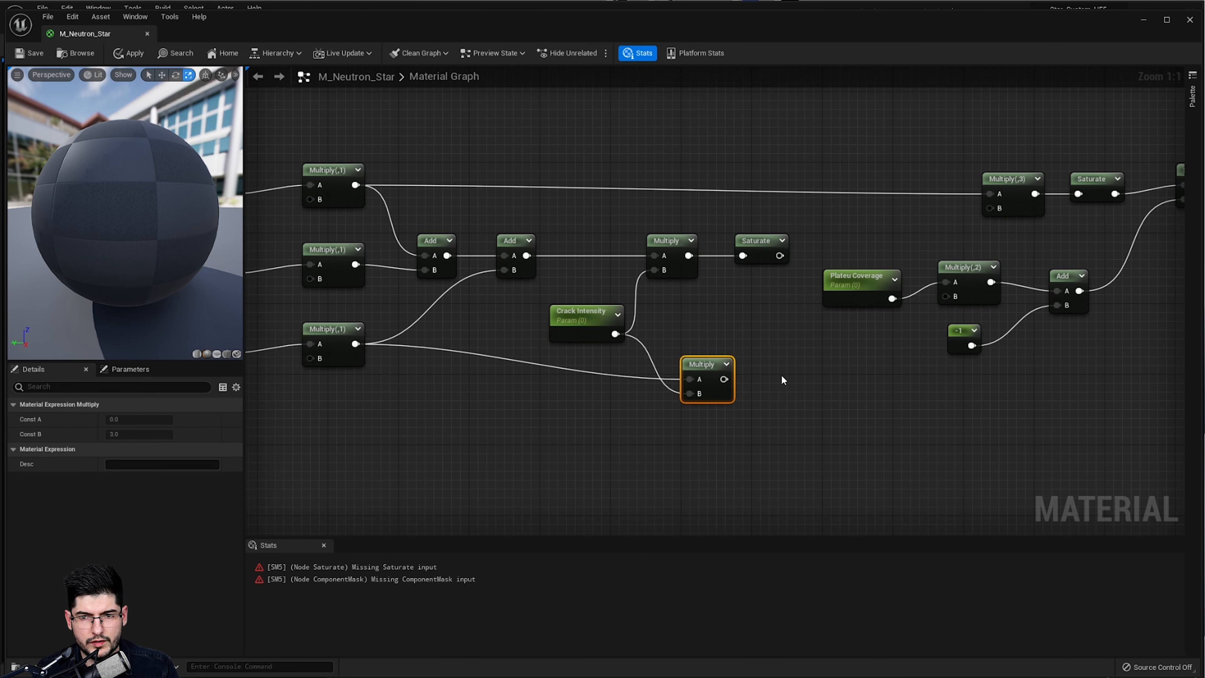
left_click(767, 294)
left_click(761, 244)
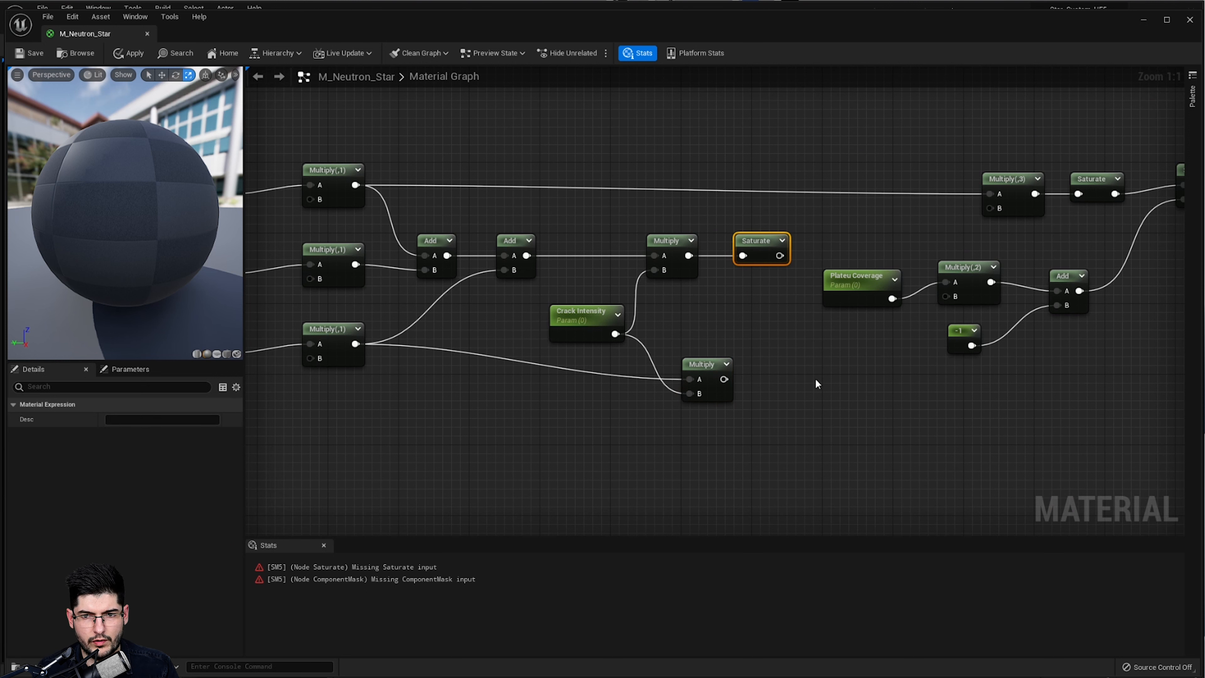
key("ctrl+c")
key("ctrl+v")
left_click_drag(842, 397, 760, 370)
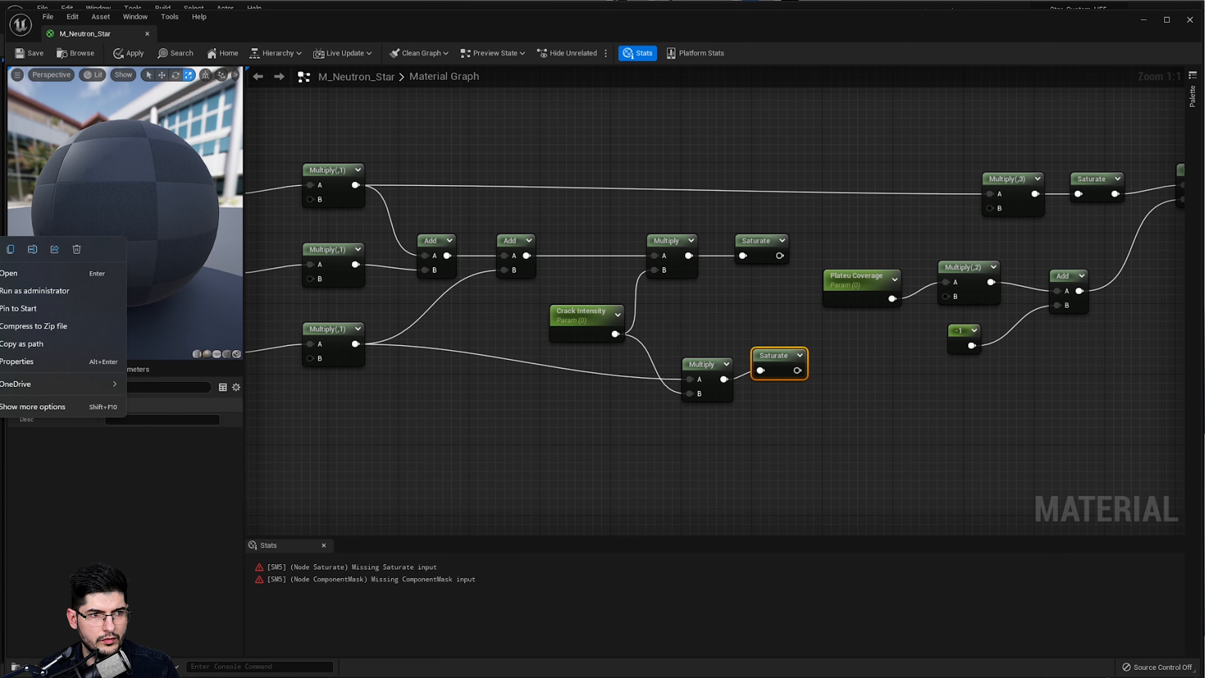
Connect the upper crack Saturate to B of the Multiply after the 1-x chain, and the lower crack Saturate to Subtract's A input
right_click_drag(470, 293, 469, 363)
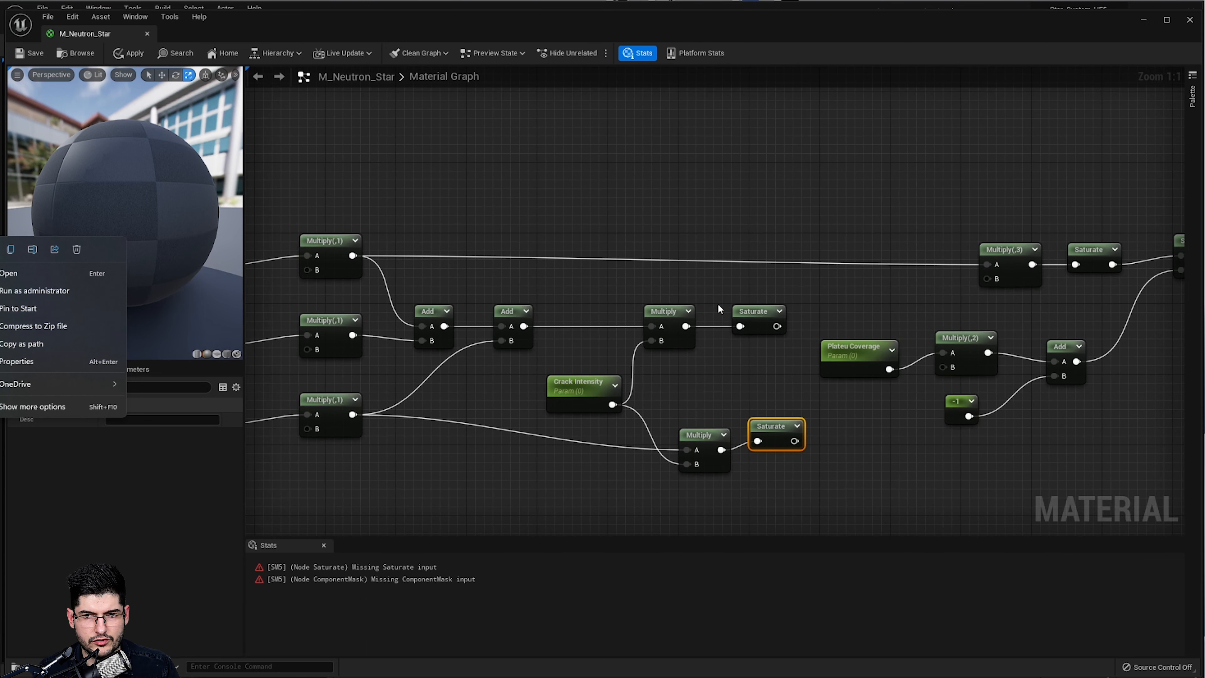
left_click_drag(780, 327, 801, 227)
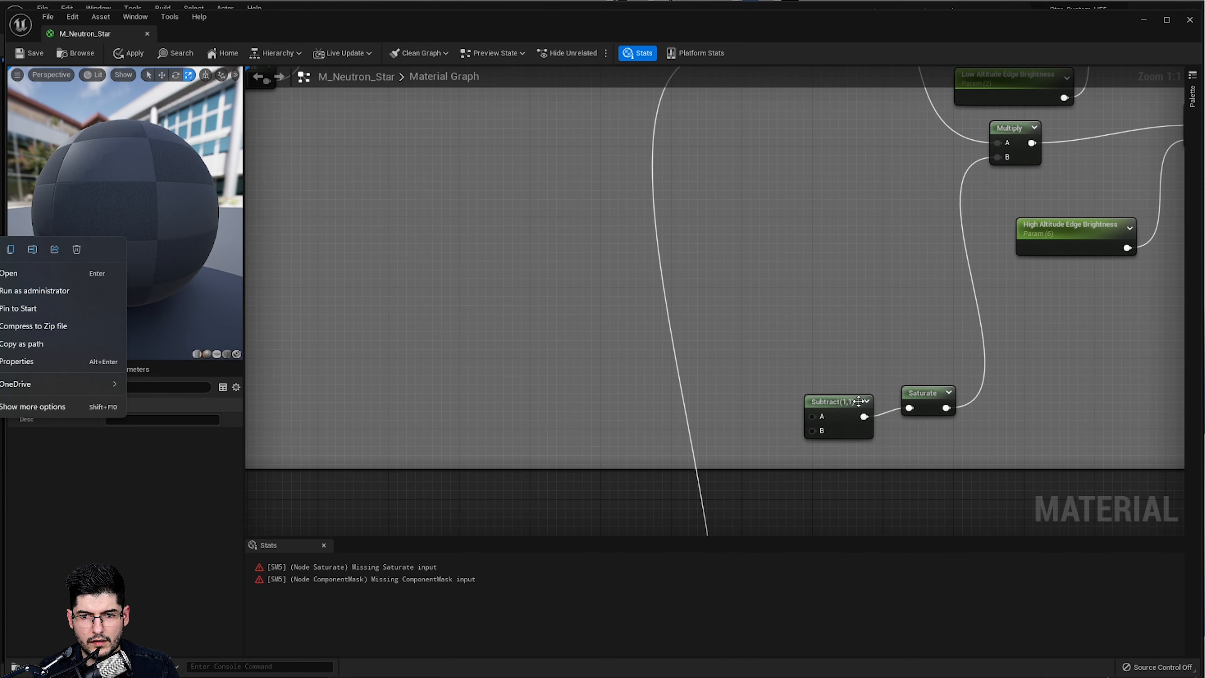
left_click(849, 401)
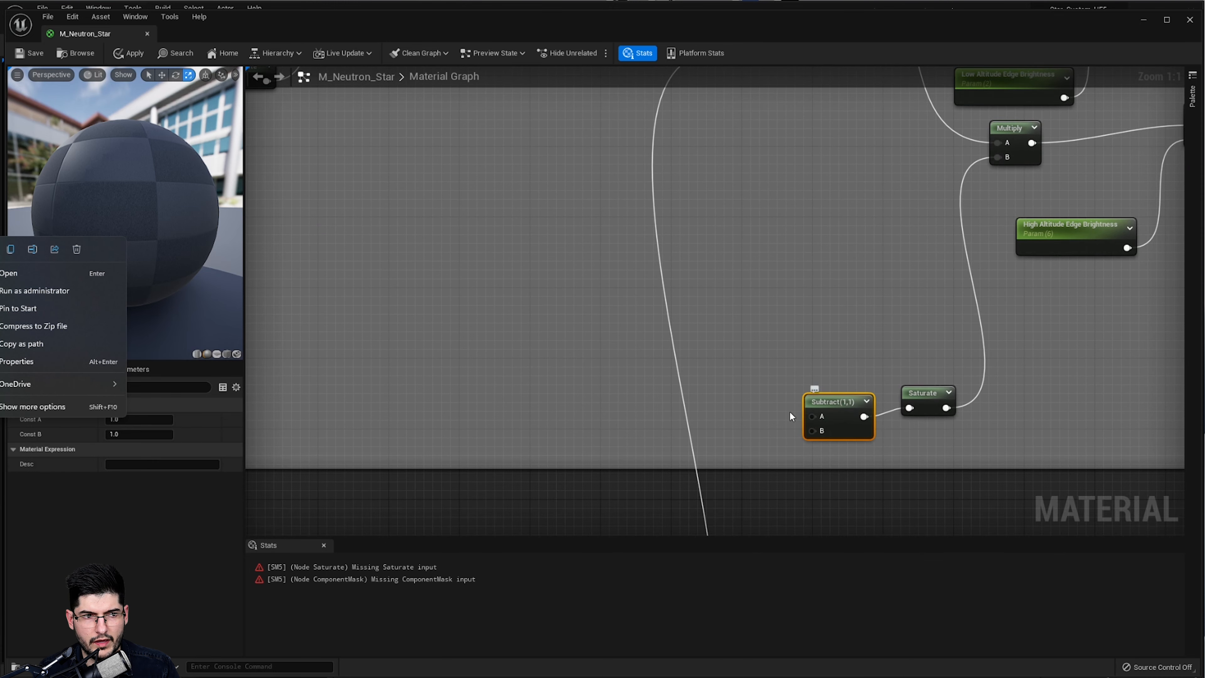
right_click_drag(634, 321, 632, 208)
right_click_drag(801, 253, 716, 69)
scroll(719, 318, "down", 1)
right_click_drag(718, 319, 772, 113)
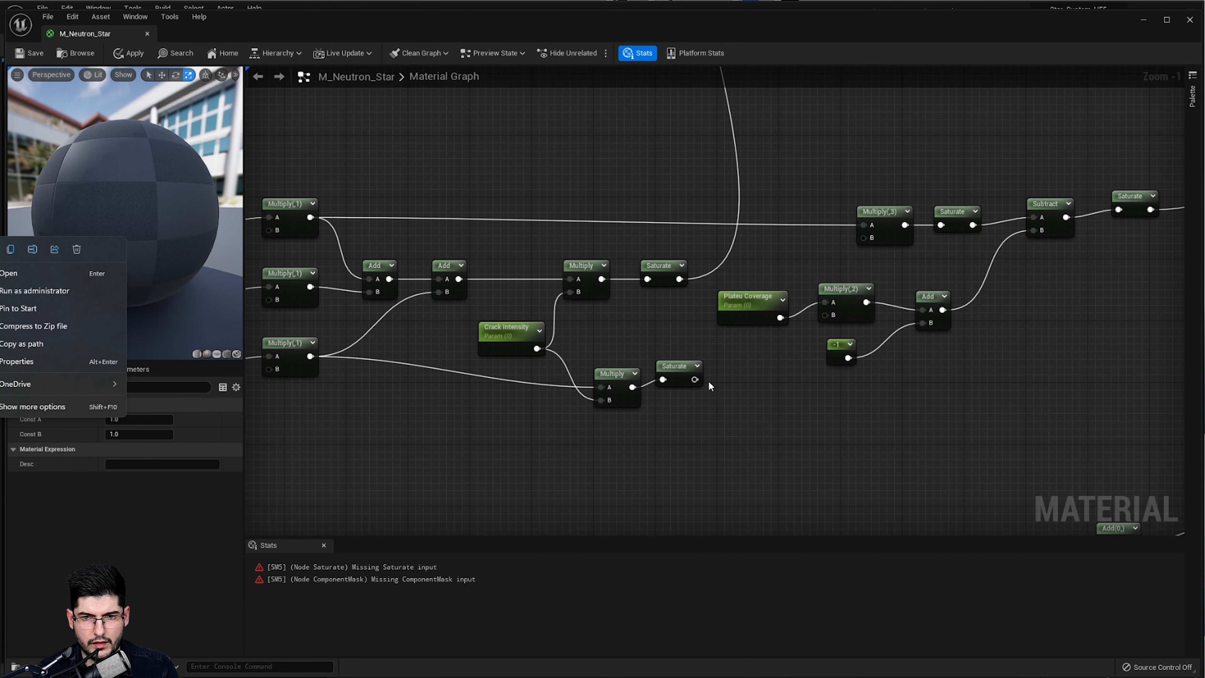
left_click_drag(694, 379, 779, 352)
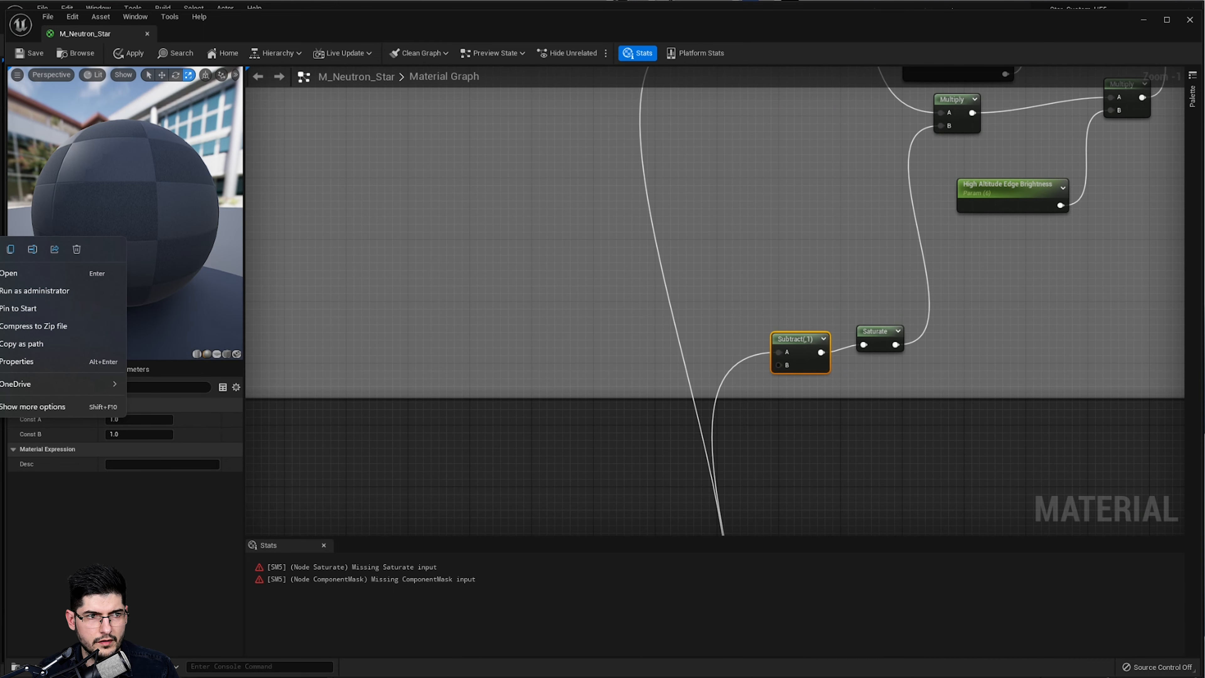
Connect the Saturate after the Dark Flame Coverage Multiply to the B input of the same Subtract node
scroll(492, 327, "down", 3)
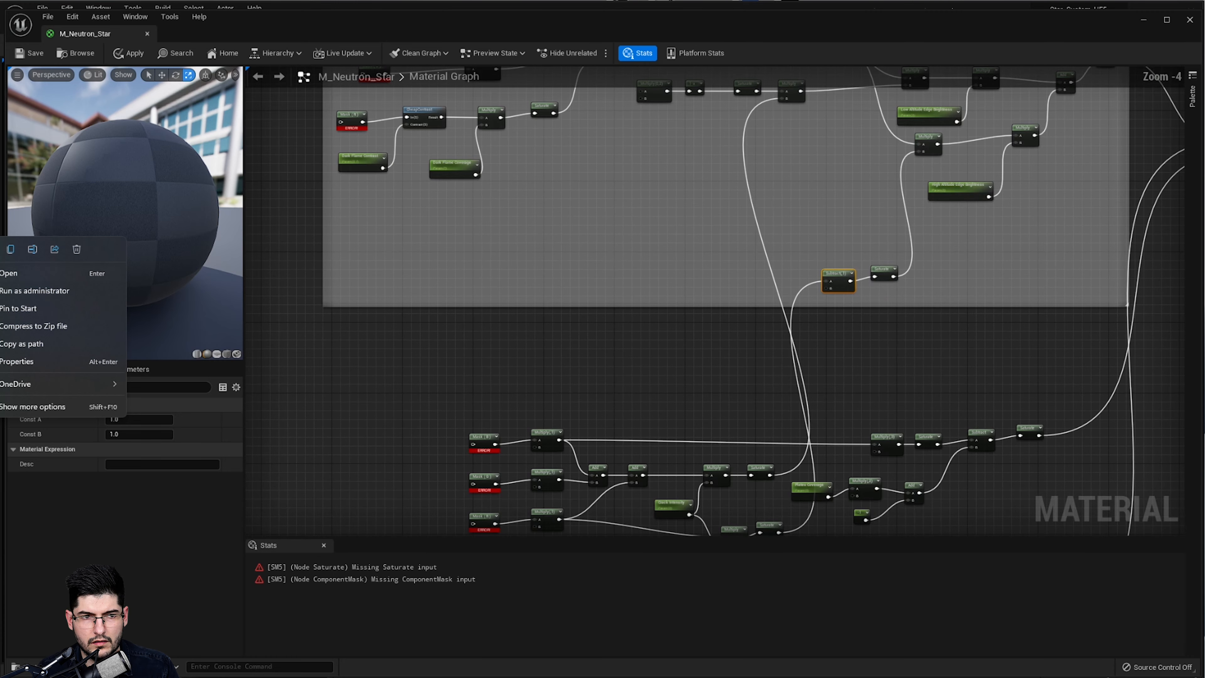
scroll(476, 272, "up", 2)
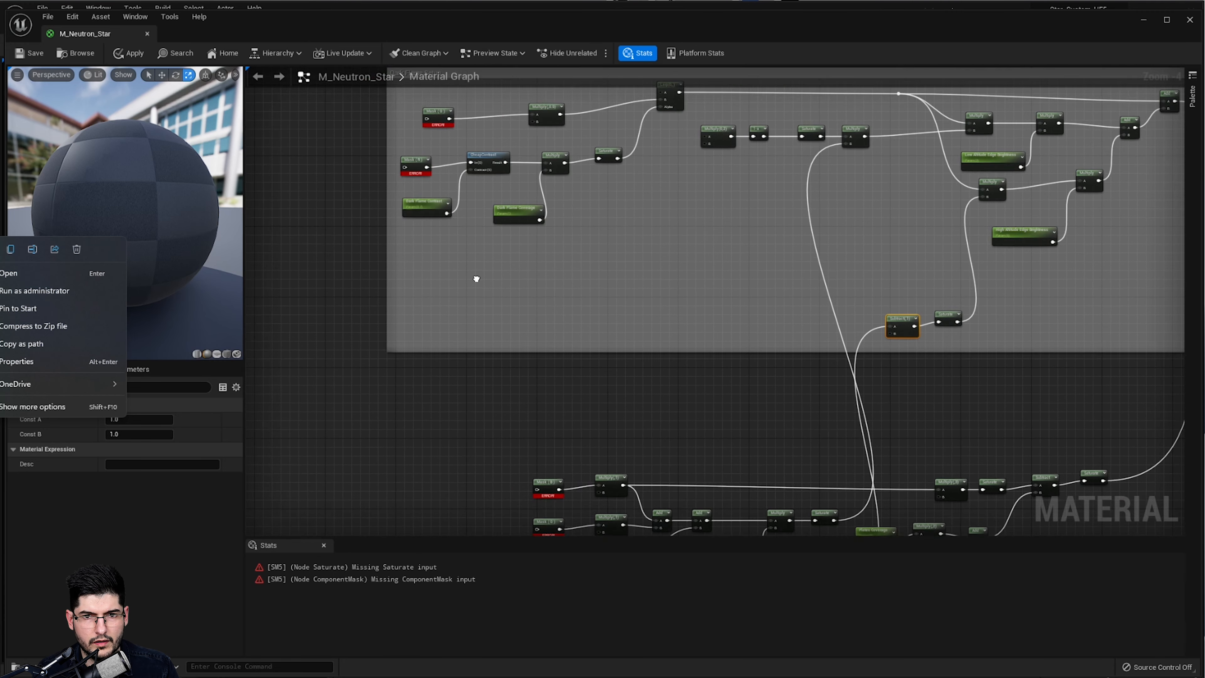
scroll(643, 189, "up", 1)
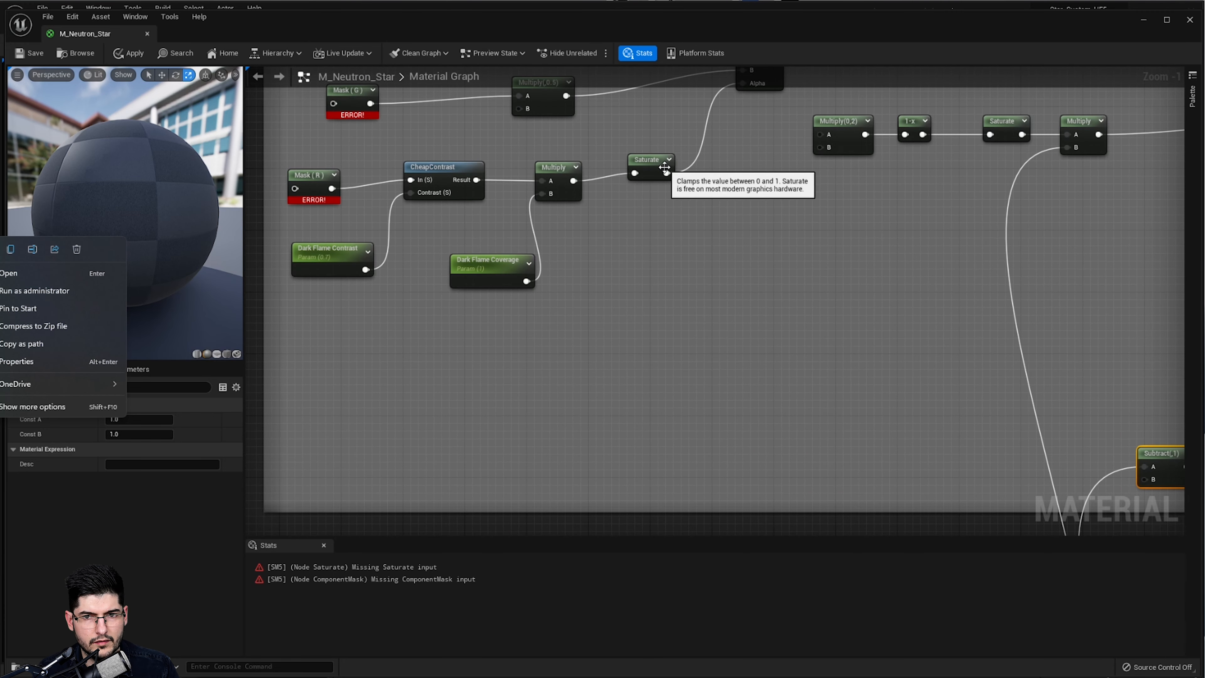
left_click_drag(667, 173, 1139, 482)
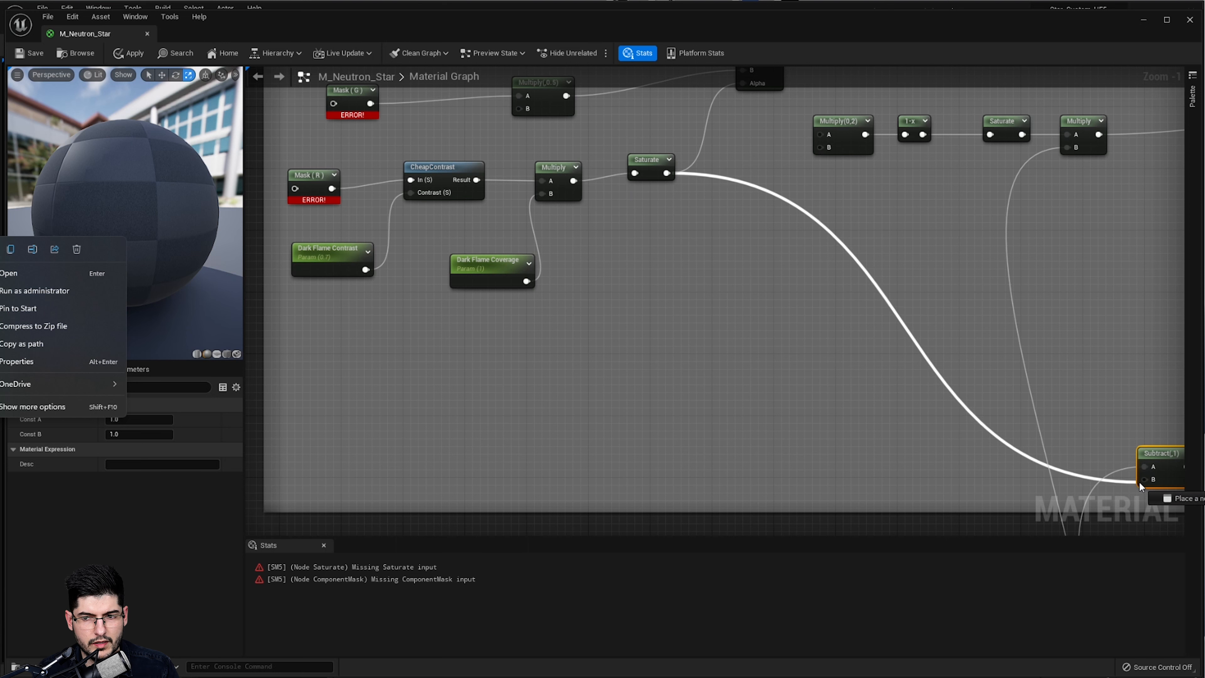
Examine the wiring from the Dark Flame and crack chains through the edge-brightness nodes to the Lerp outside the comment box
right_click_drag(796, 377, 393, 385)
right_click_drag(399, 270, 442, 366)
scroll(451, 353, "down", 1)
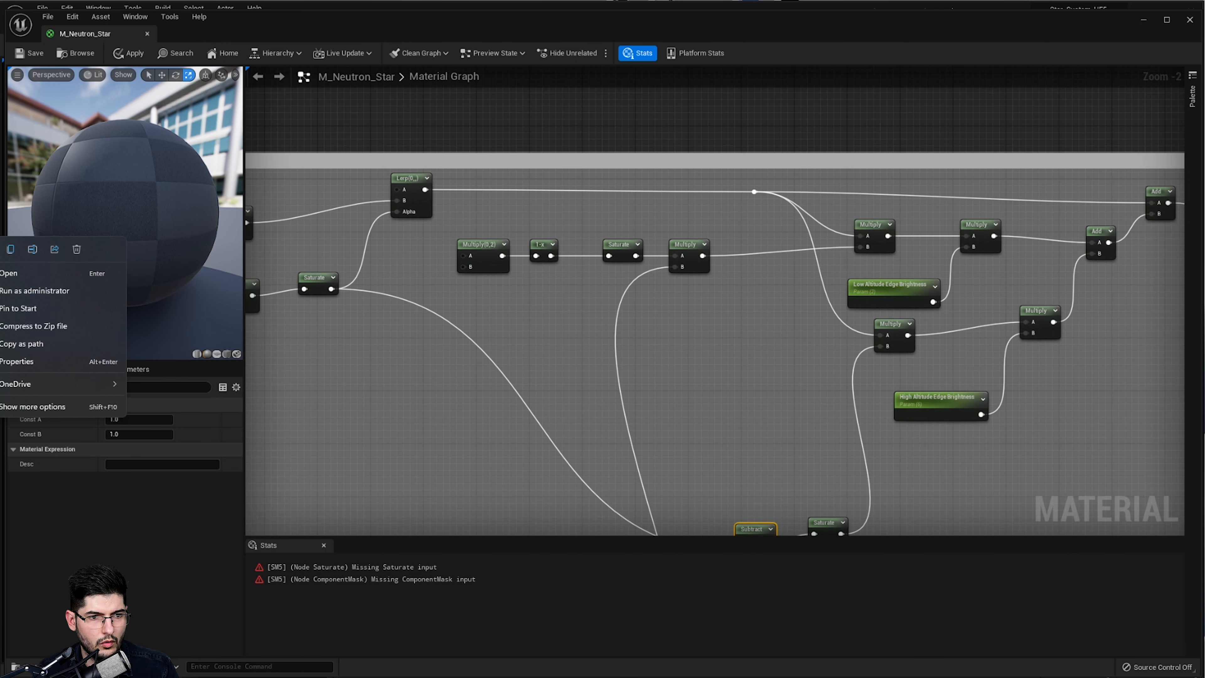
scroll(744, 388, "down", 2)
right_click_drag(953, 420, 624, 301)
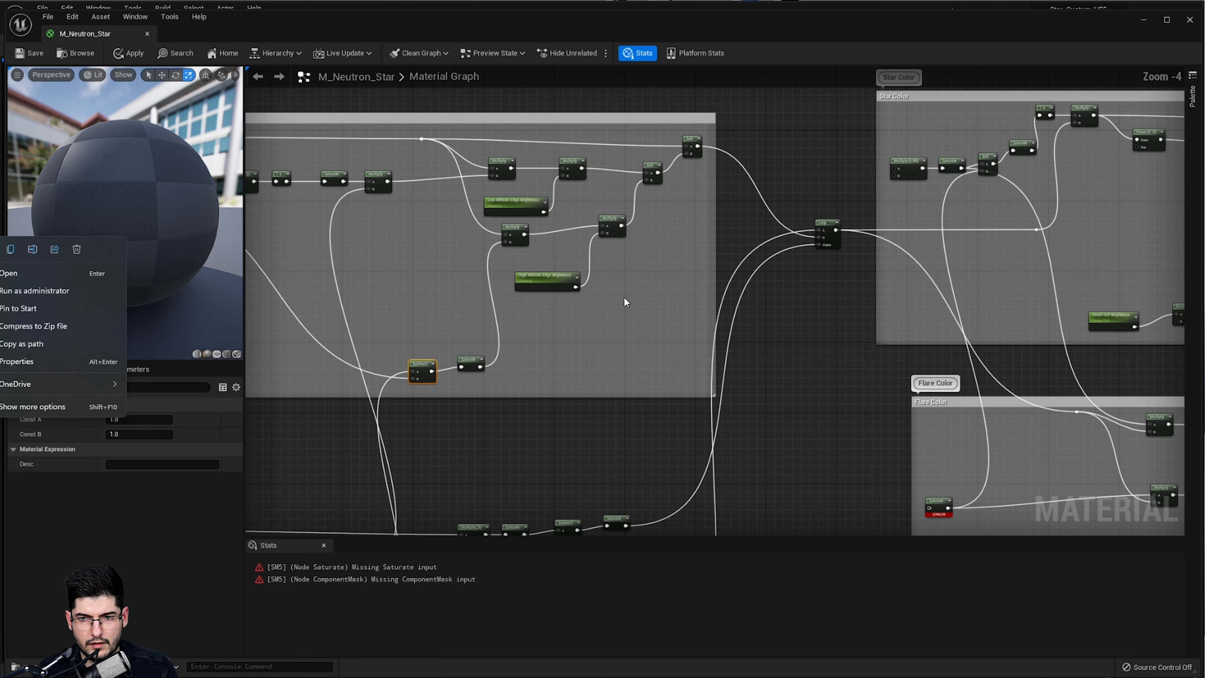
right_click_drag(406, 267, 570, 269)
right_click_drag(465, 236, 585, 242)
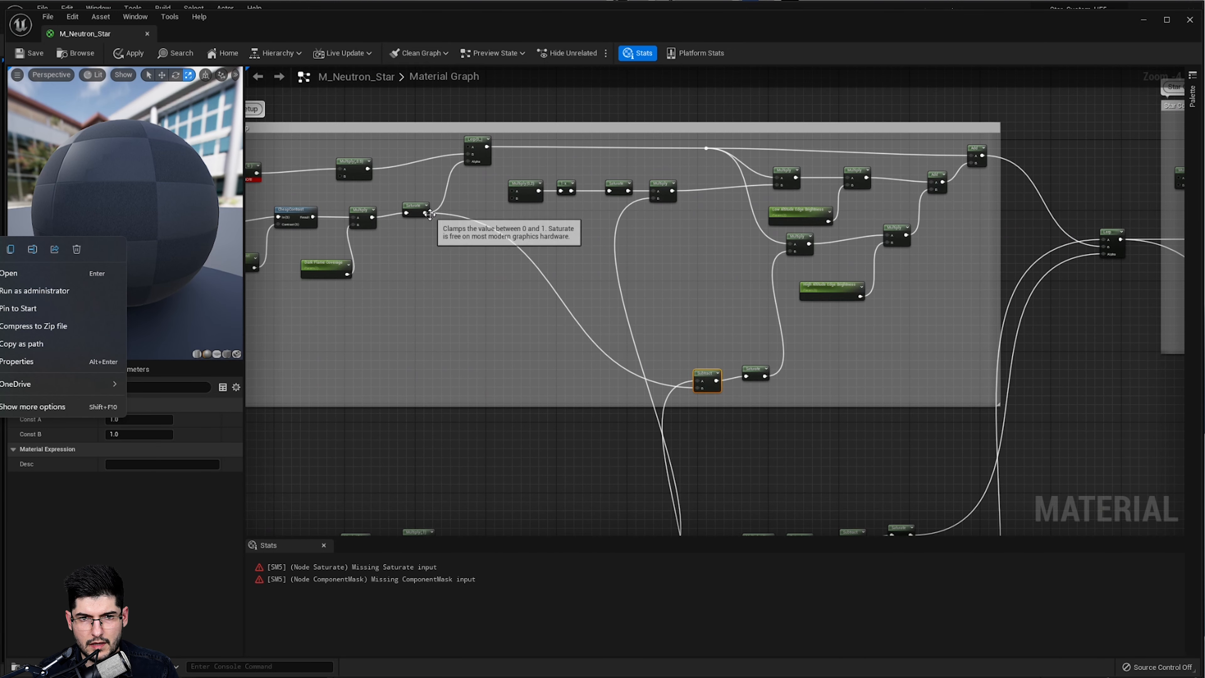
right_click_drag(756, 420, 526, 317)
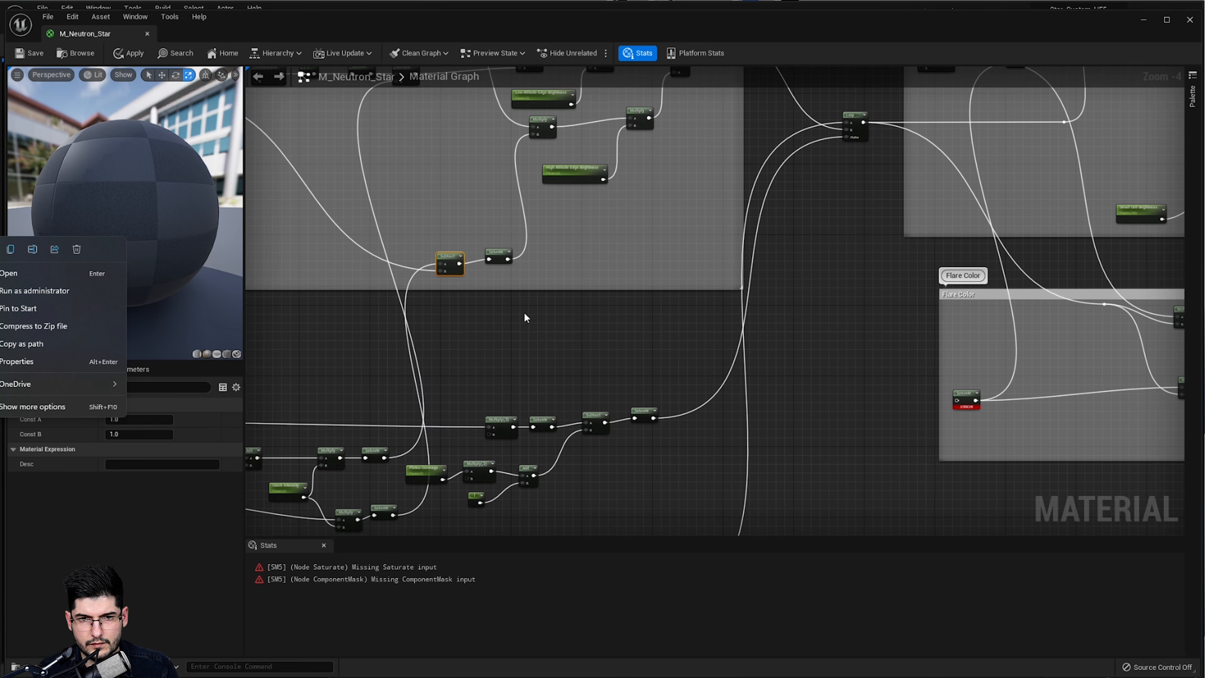
double_click(369, 253)
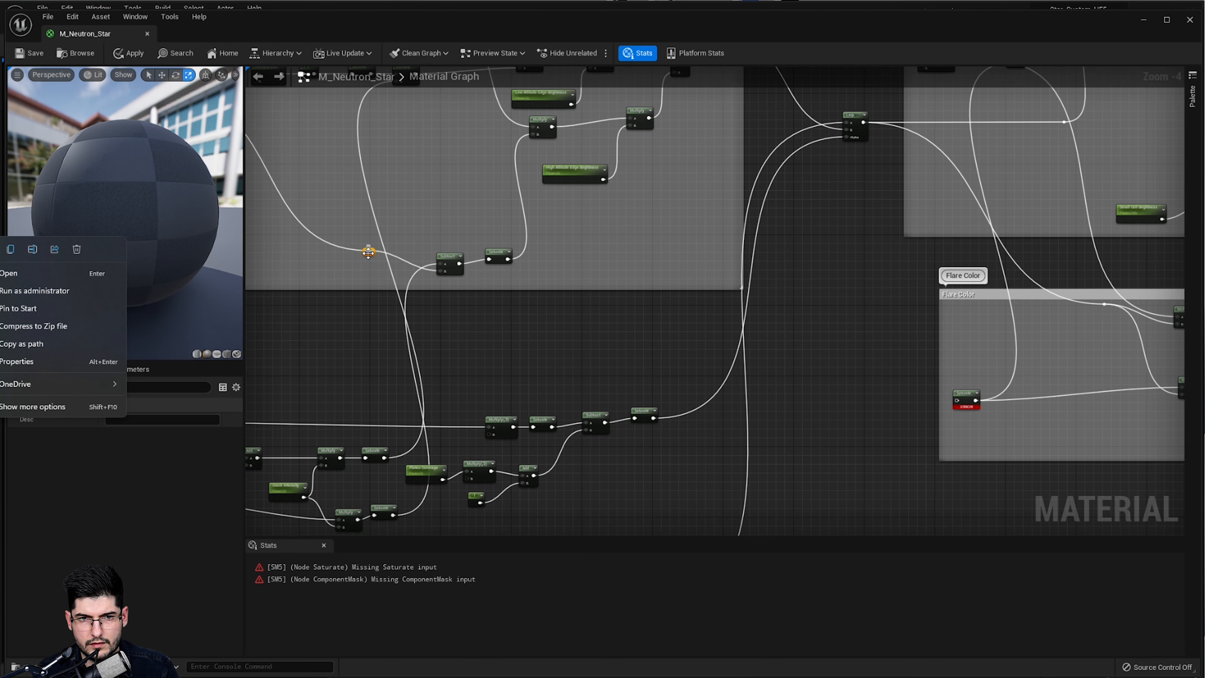
left_click_drag(370, 252, 958, 407)
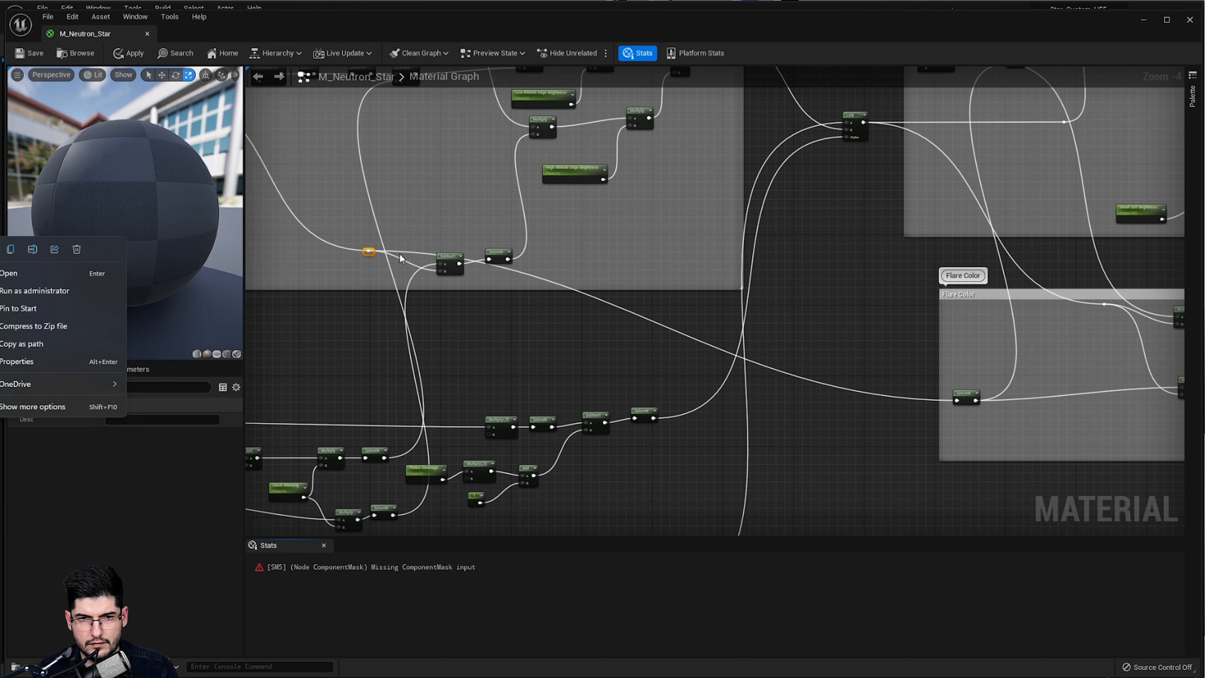
right_click_drag(496, 284, 657, 298)
key("ctrl+z")
key("ctrl+z")
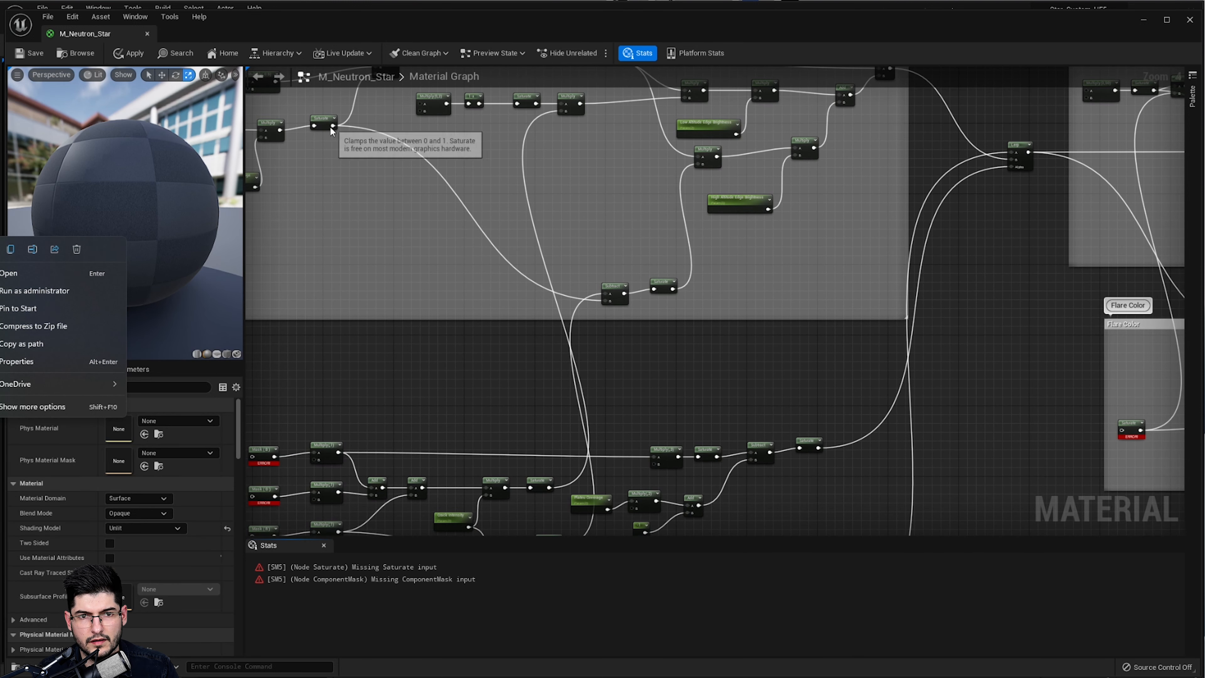
Connect the Dark Flame Coverage Saturate's output directly to the input of the Saturate in the Flare Color comment box
left_click_drag(334, 125, 1122, 430)
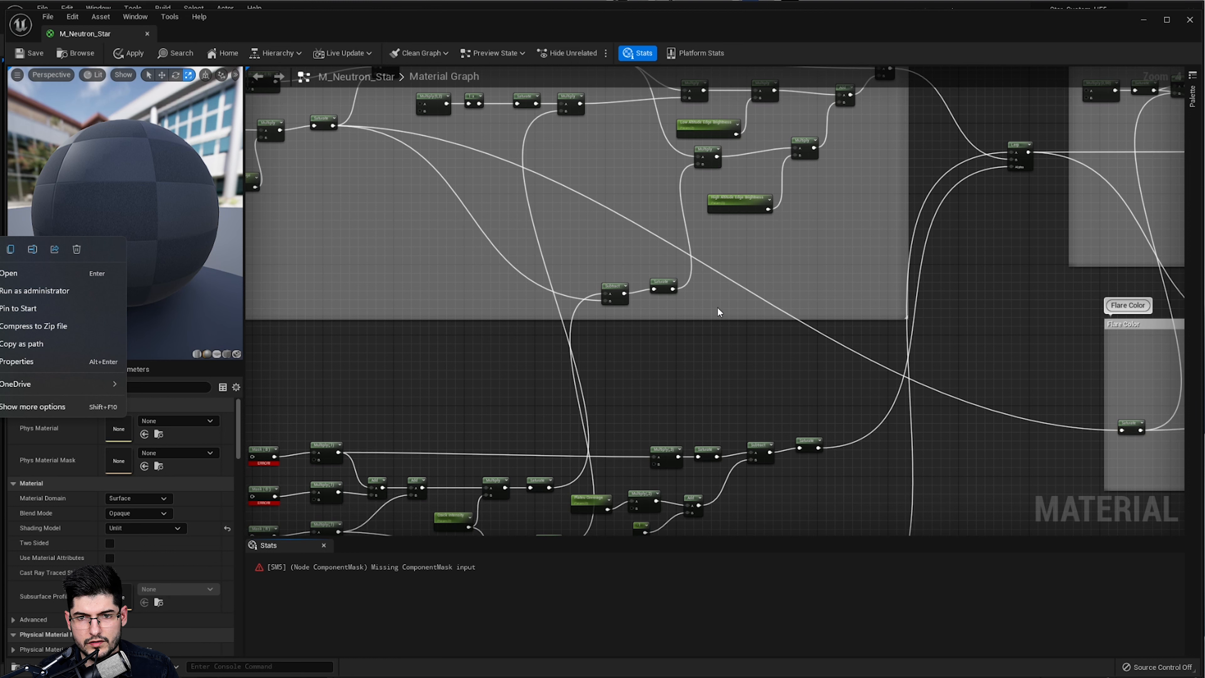
scroll(731, 281, "down", 5)
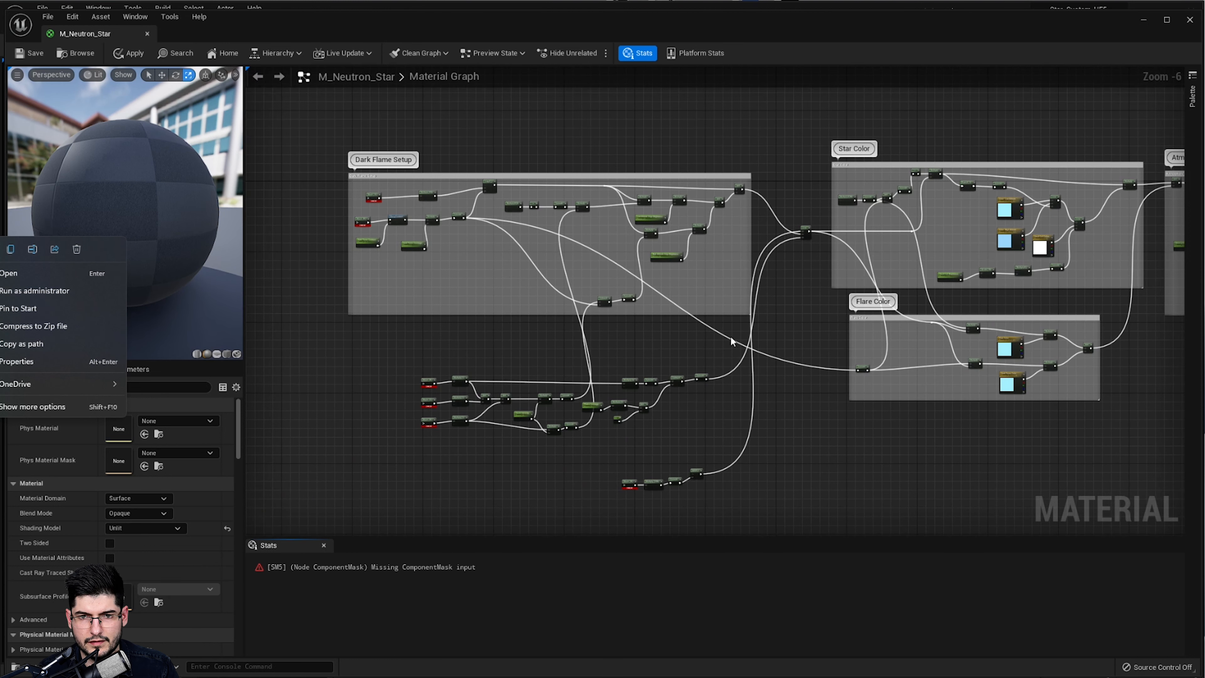
right_click_drag(666, 354, 765, 239)
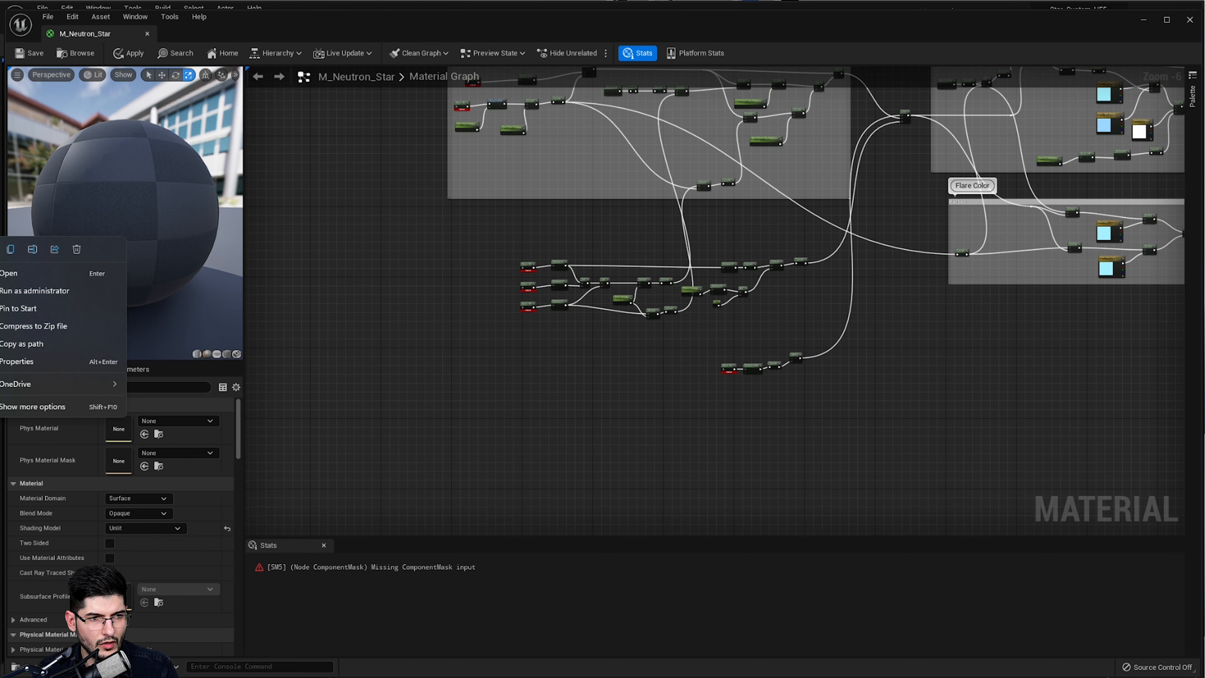
Move the Plateu Coverage parameter with its Multiply, constant and Add nodes away from the crack chain's wires
scroll(607, 285, "up", 3)
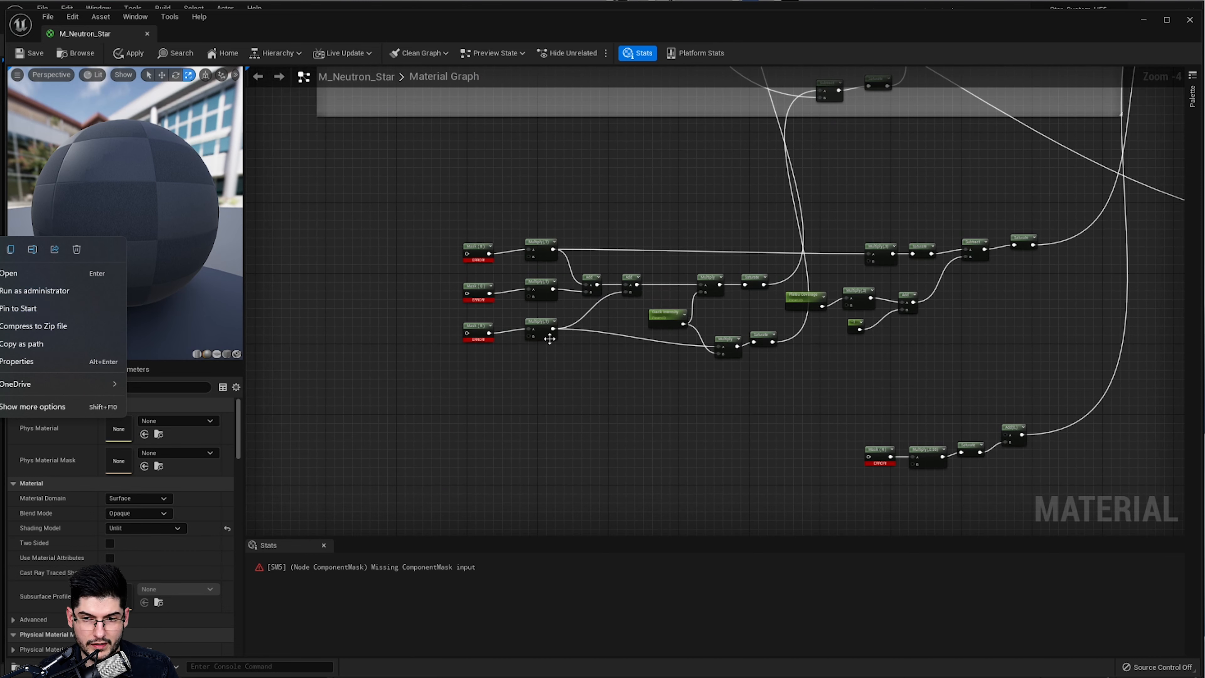
scroll(776, 321, "up", 3)
right_click_drag(777, 321, 614, 296)
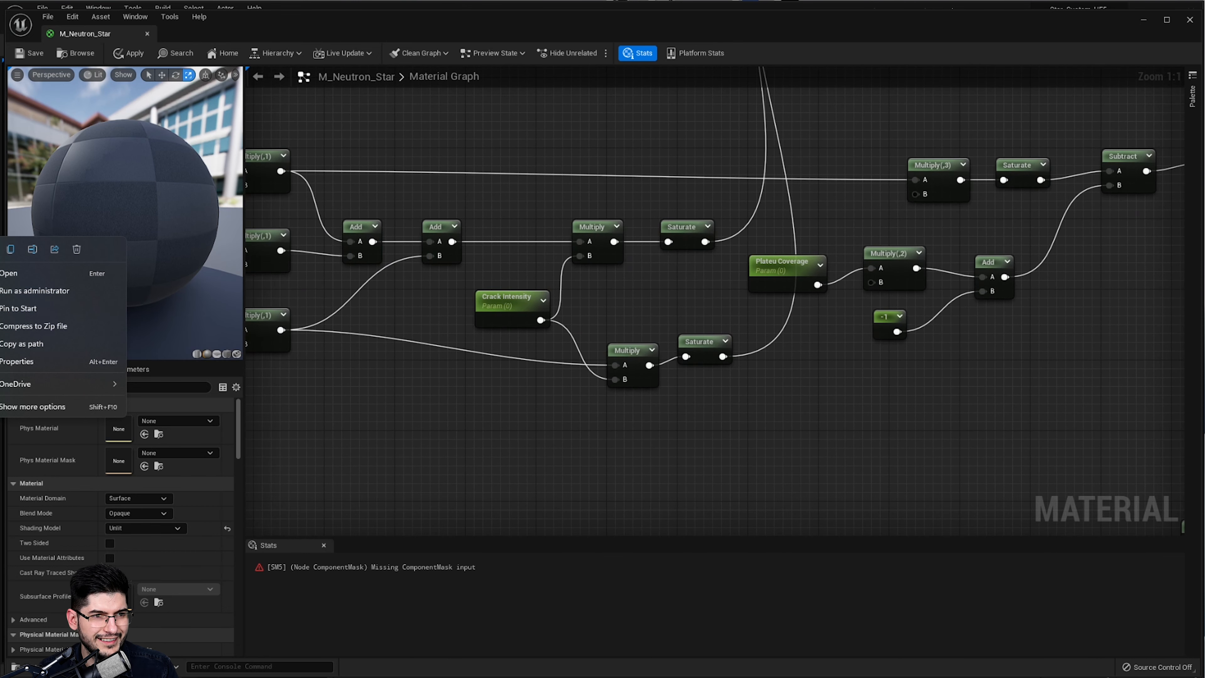
left_click_drag(738, 323, 1027, 245)
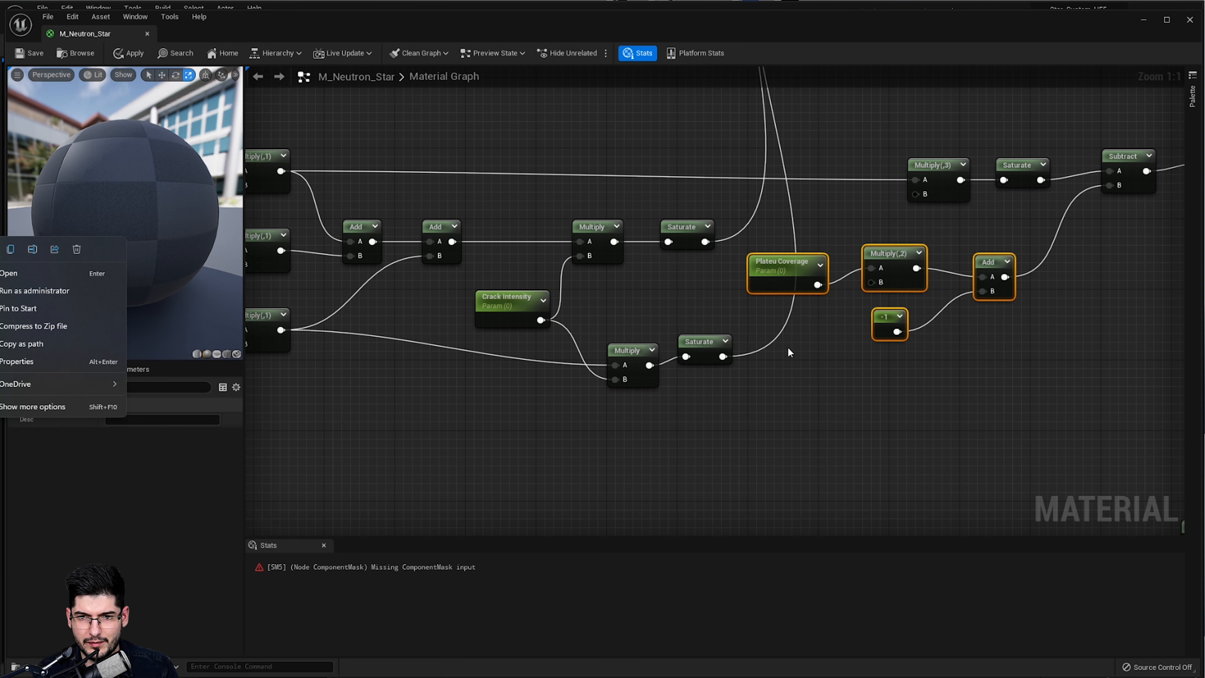
left_click_drag(765, 286, 870, 328)
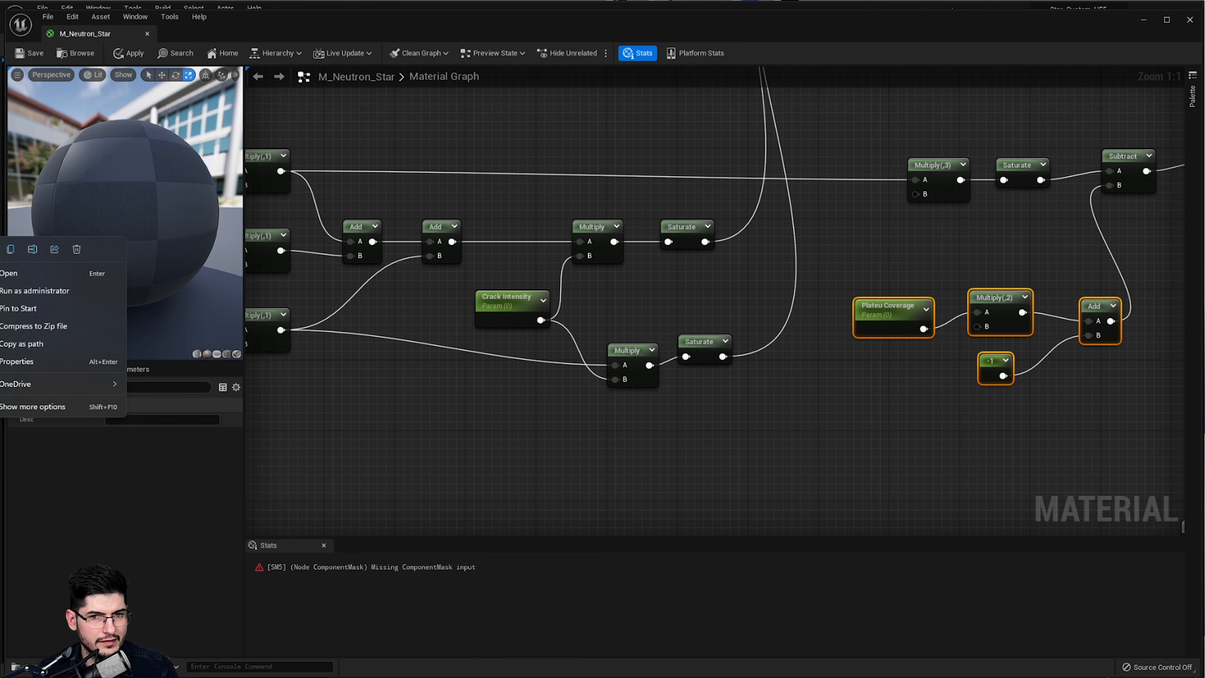
right_click_drag(870, 328, 975, 312)
right_click_drag(731, 364, 741, 306)
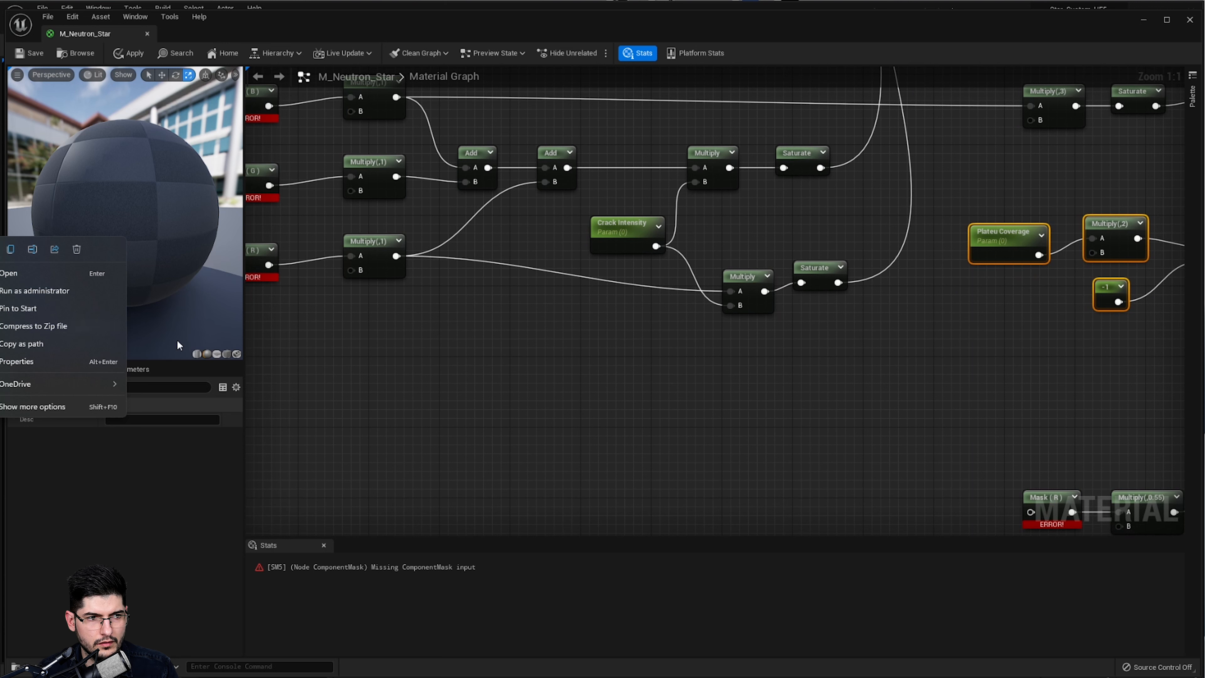
Space out the crack nodes and insert a copy of the lower Crack Intensity Multiply between that Multiply and its Saturate
left_click(759, 304)
right_click_drag(759, 303, 792, 308)
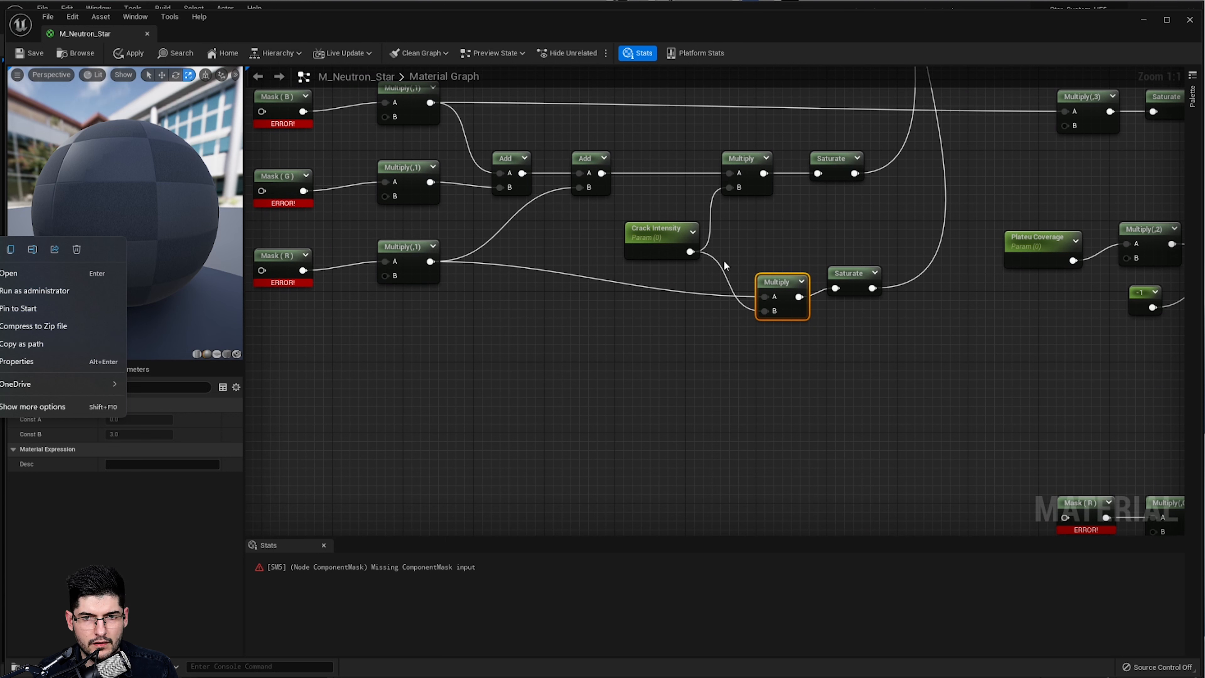
left_click_drag(659, 228, 614, 219)
left_click_drag(772, 279, 889, 274)
key("ctrl+d")
left_click(820, 327)
left_click_drag(797, 343, 816, 315)
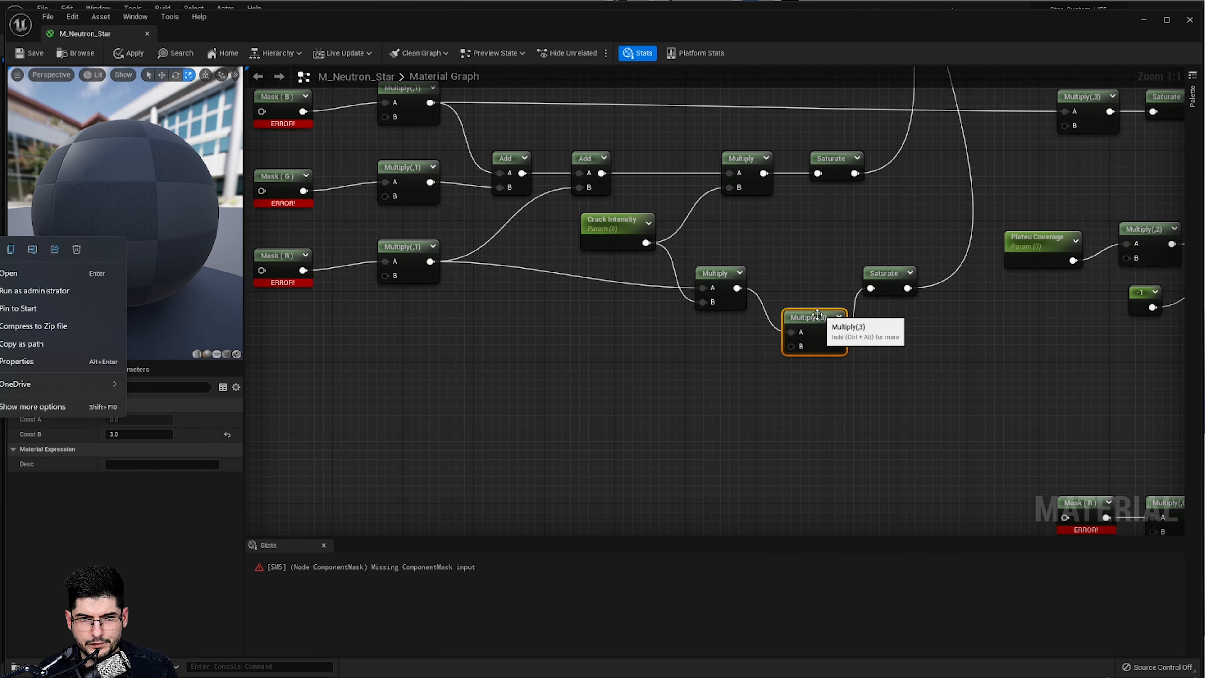
Add a Power node with a constant exponent of 12 and connect its output to B of the newly inserted Multiply
right_click_drag(738, 433, 814, 351)
right_click(792, 303)
type("powe")
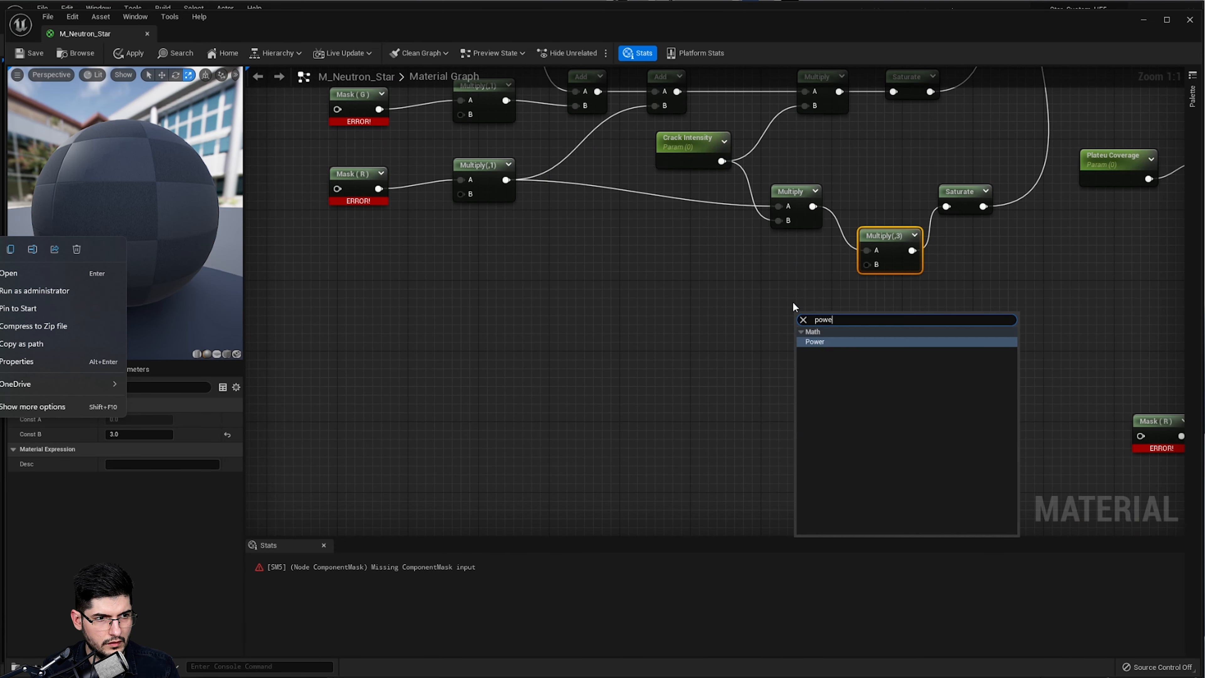
type("r")
key("Return")
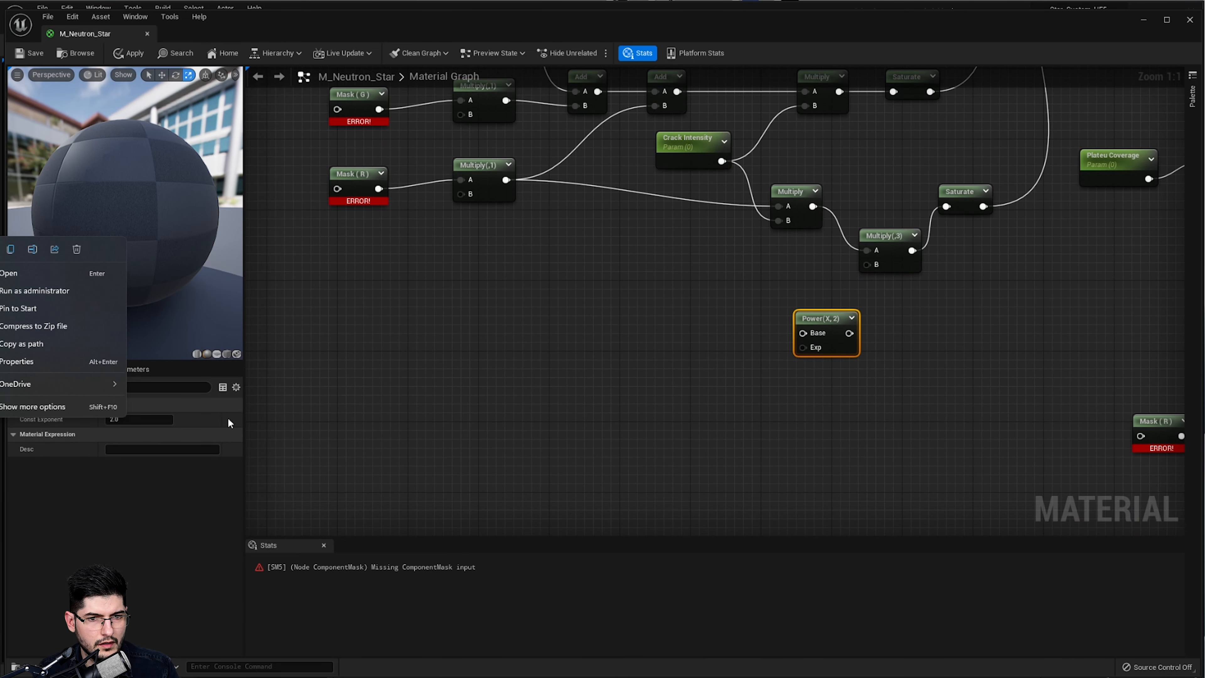
type("12")
key("Return")
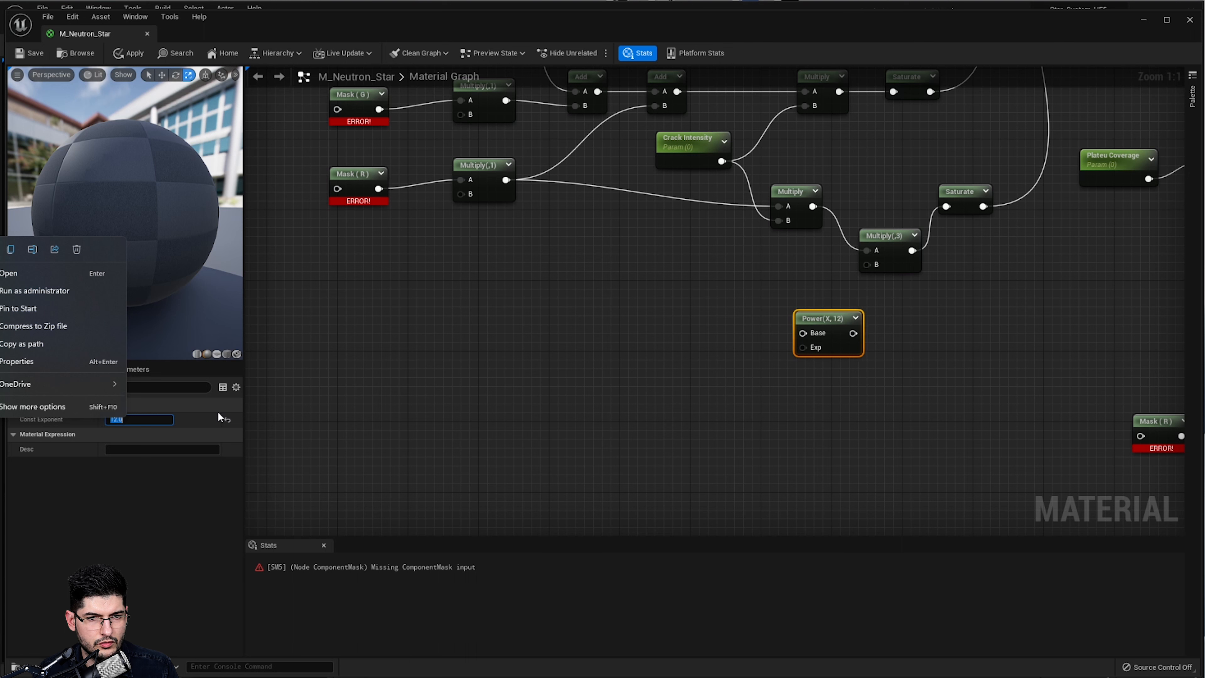
left_click(29, 274)
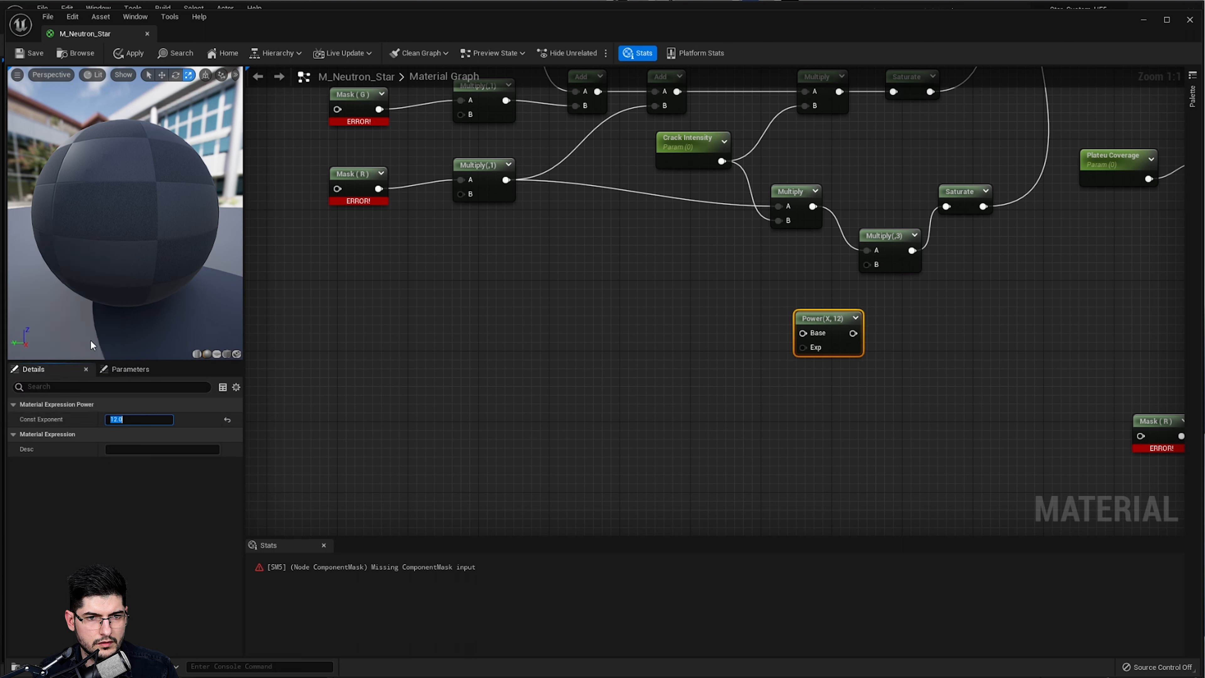
left_click(711, 387)
left_click_drag(844, 339, 873, 262)
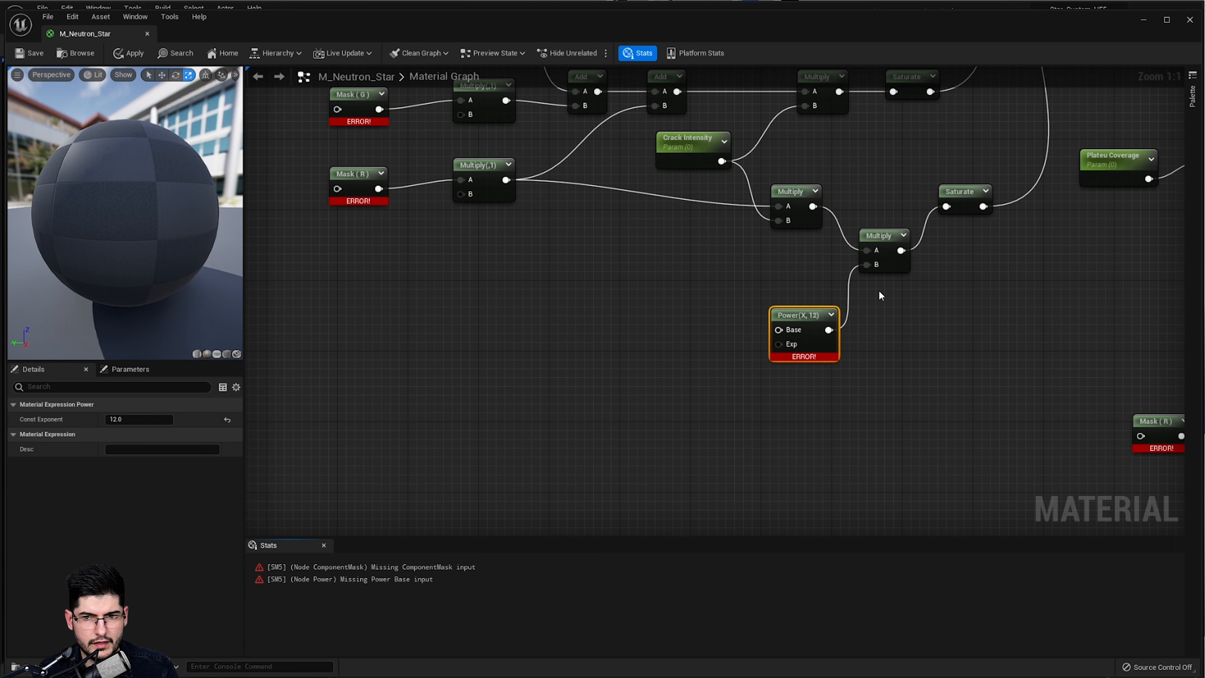
Add a DotProduct node before the Power node, connect its output to Base, and align the two nodes
right_click_drag(684, 330, 763, 330)
right_click(759, 331)
type("dot")
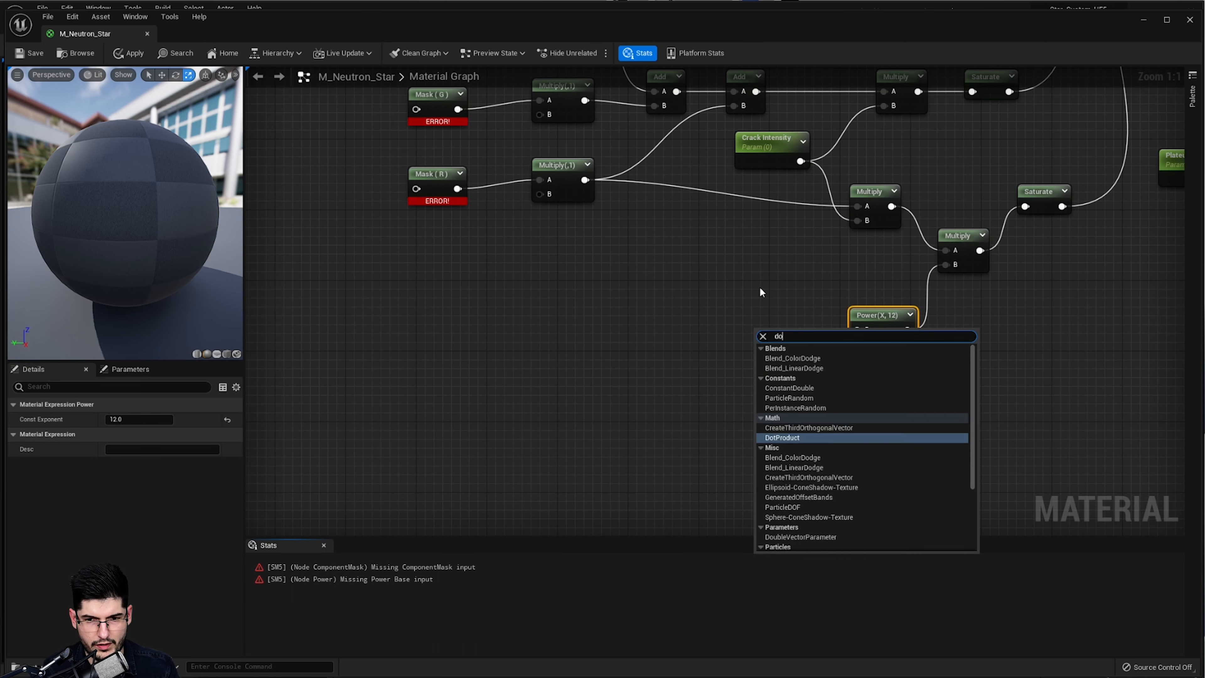
key("Return")
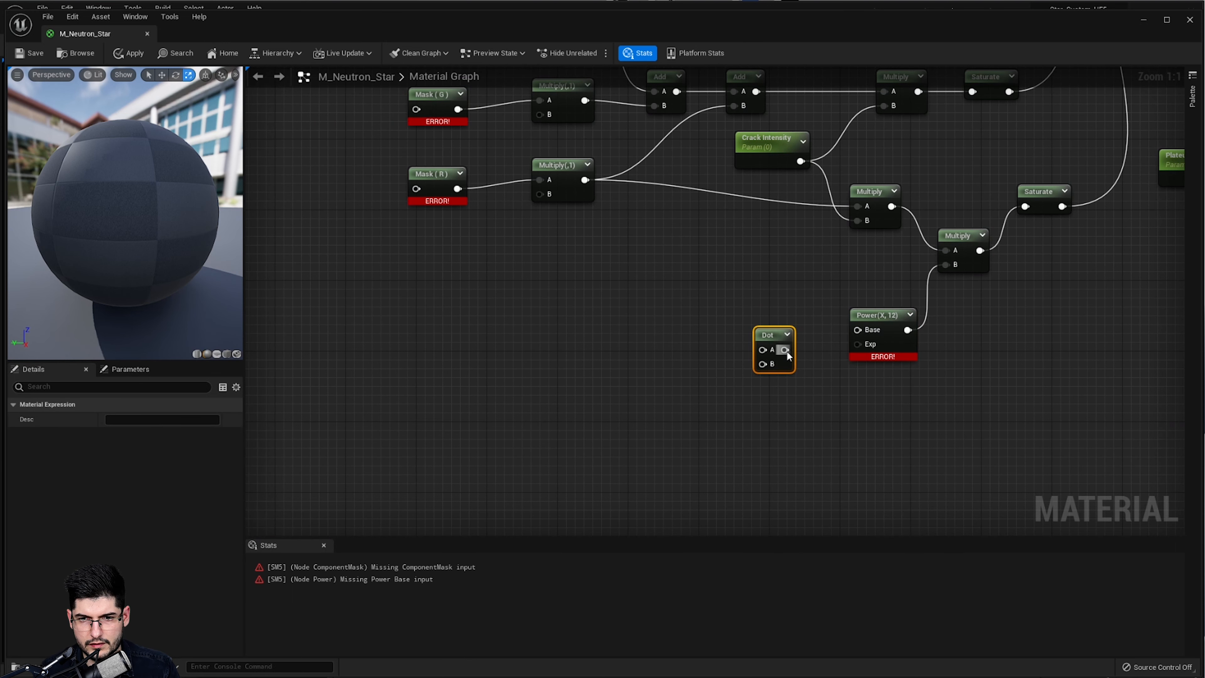
left_click_drag(785, 350, 858, 331)
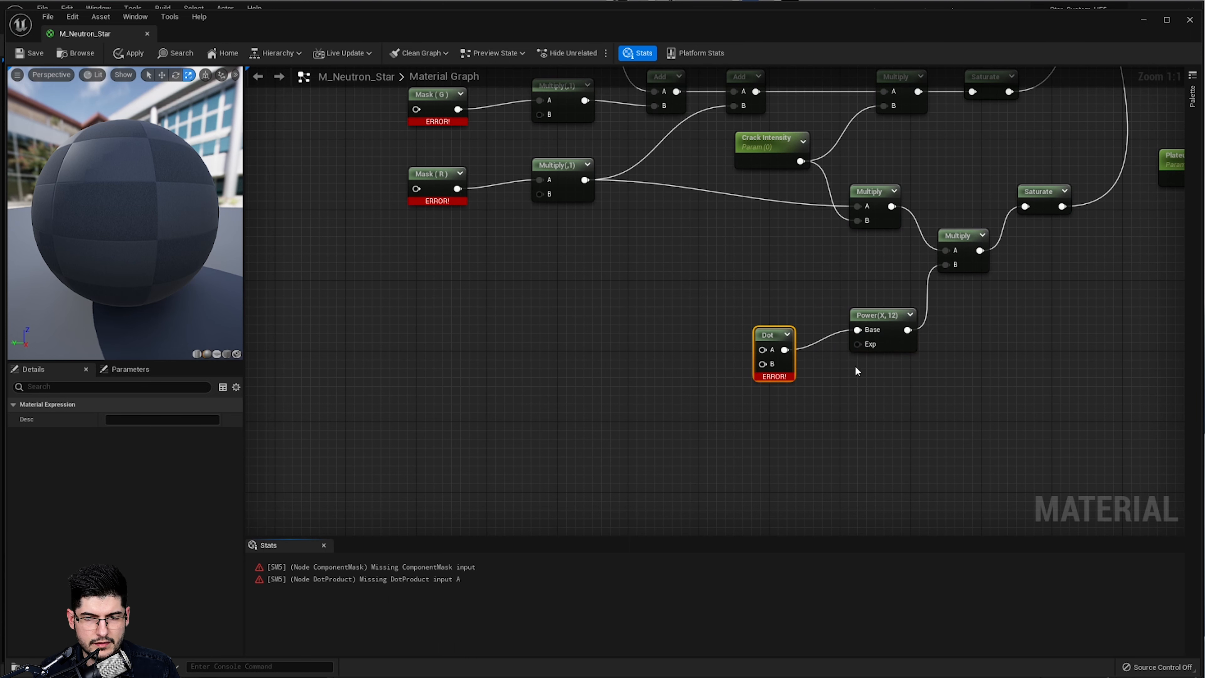
left_click_drag(773, 334, 773, 306)
Add a Camera Vector node, connect it to the Dot node's A input, and line it up with that input
right_click_drag(585, 387, 717, 382)
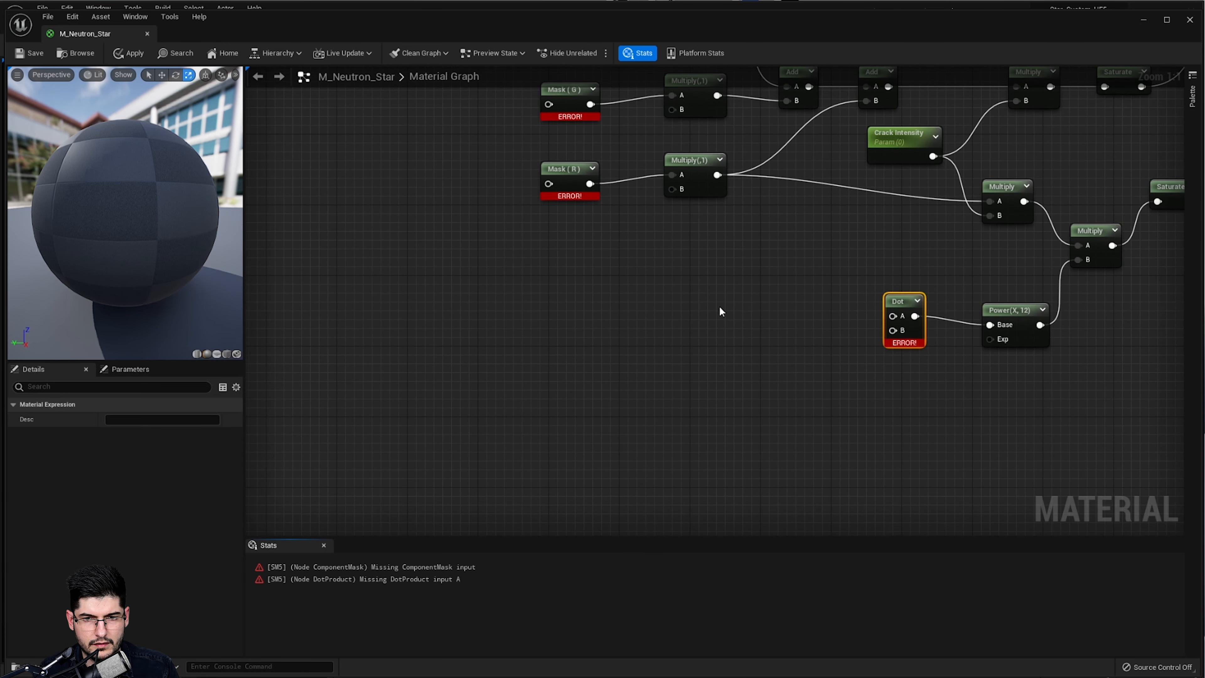
right_click(719, 307)
type("camera")
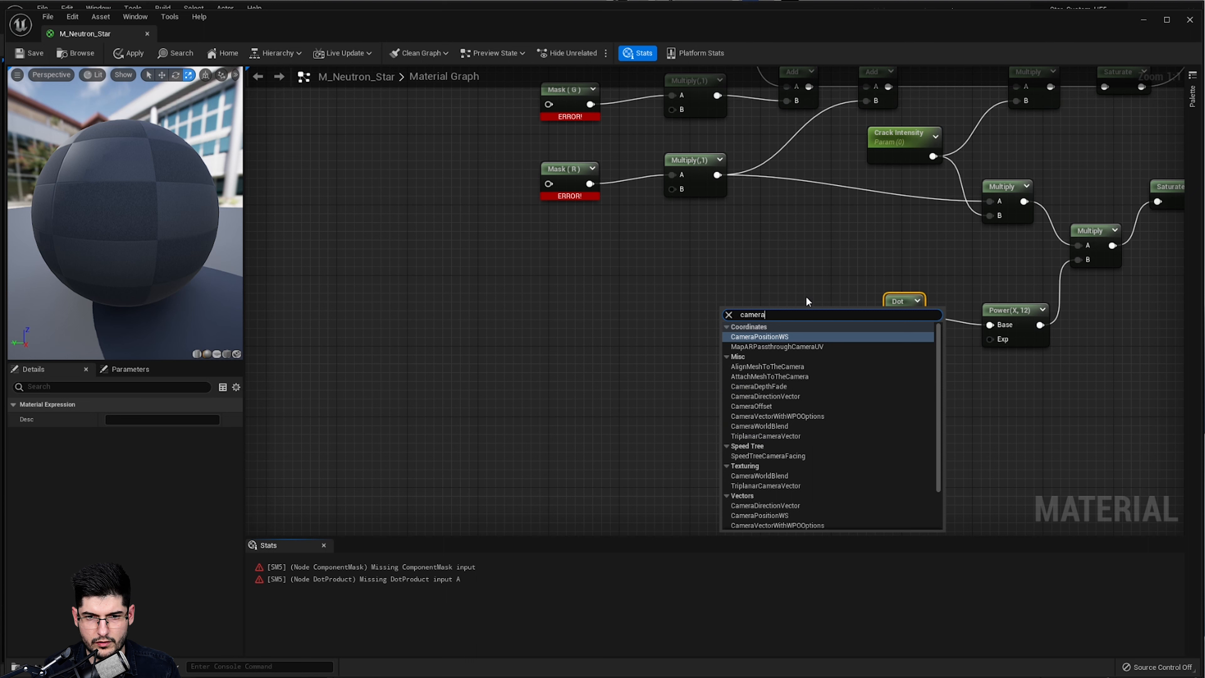
type("vec")
key("Return")
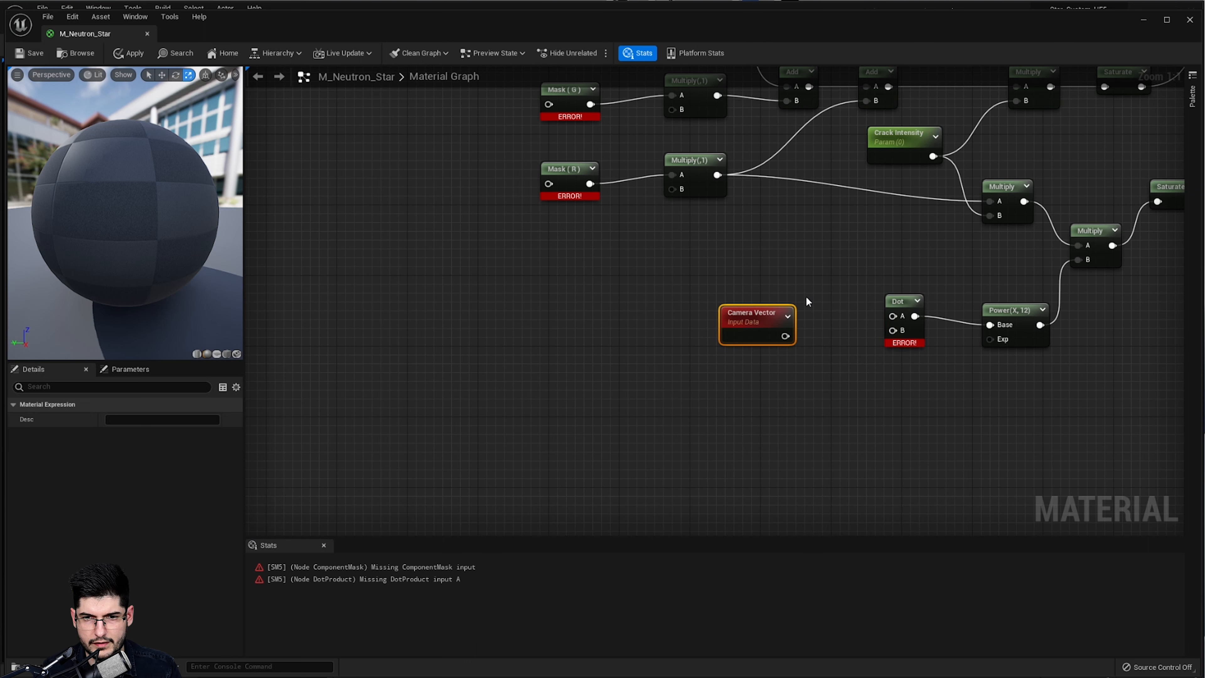
left_click_drag(783, 336, 892, 316)
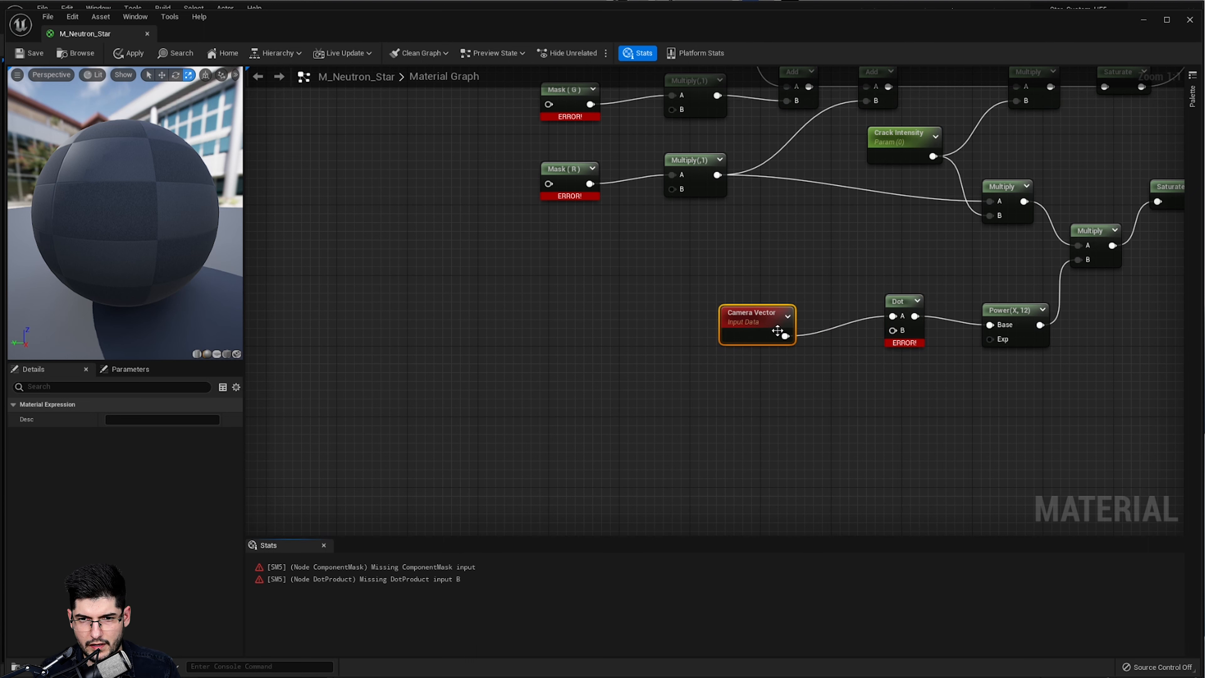
left_click_drag(766, 325, 764, 305)
Add a PixelNormalWS node below Camera Vector and connect it to the Dot node's B input
right_click(757, 362)
type("pixelno")
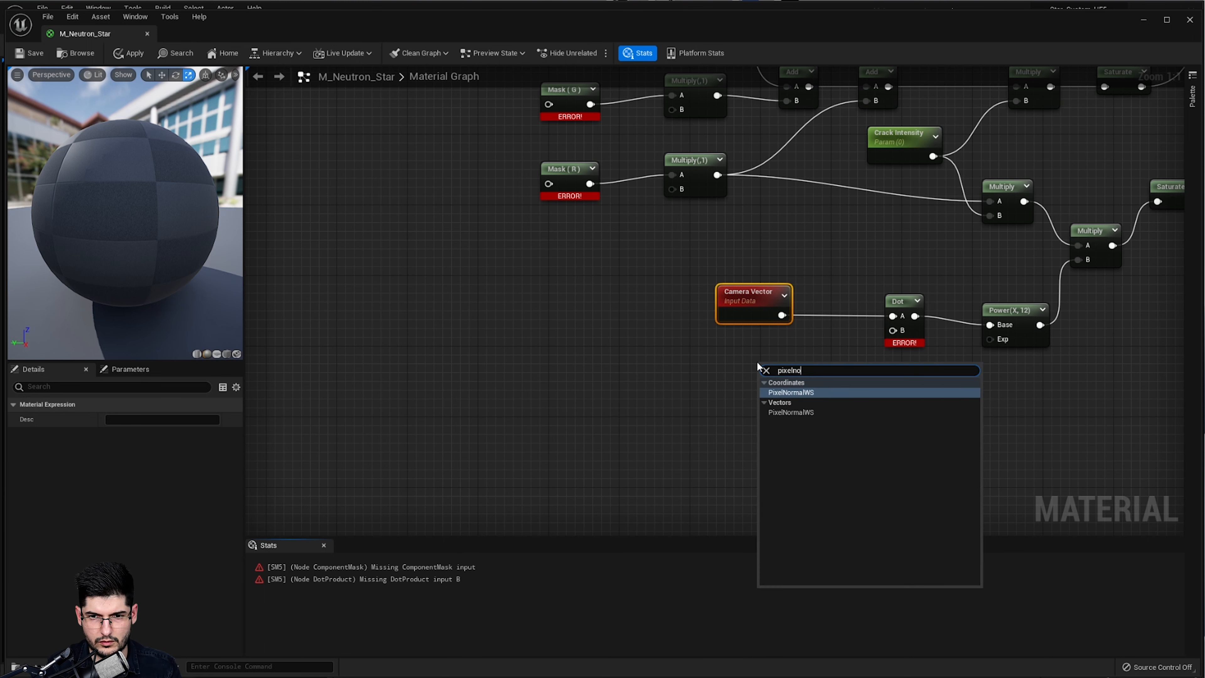
key("Return")
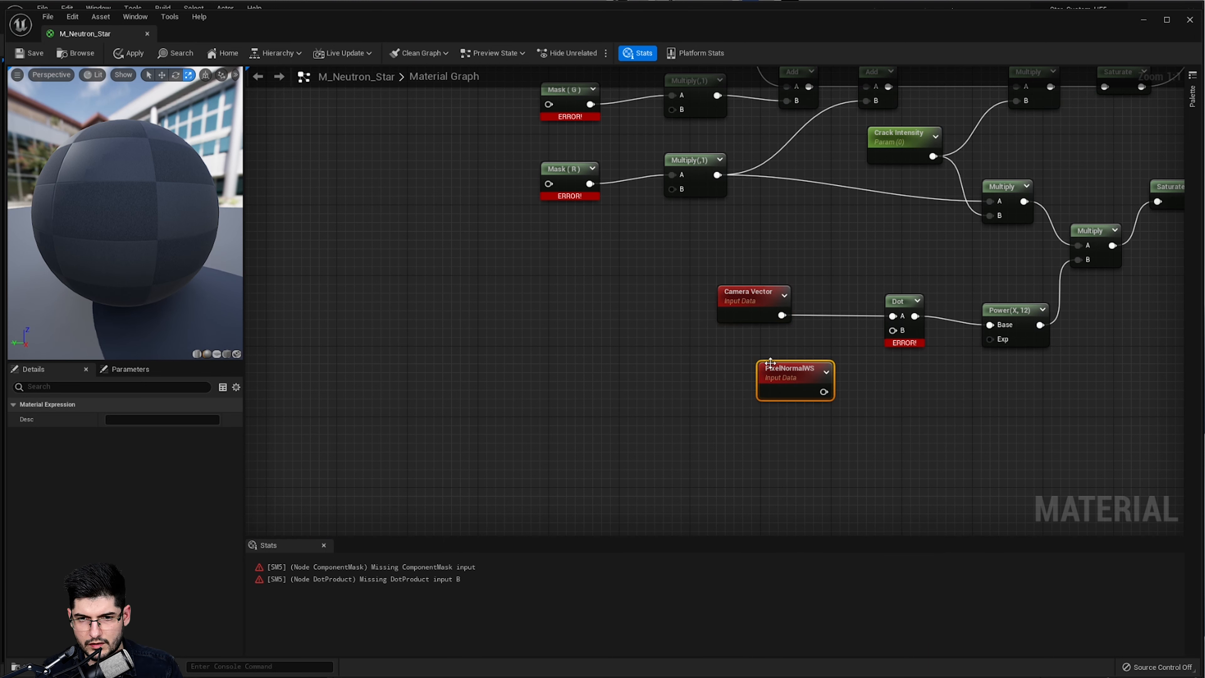
left_click_drag(770, 363, 738, 348)
left_click_drag(792, 377, 893, 330)
Apply the material changes, continuing despite the compilation errors, and save the material
scroll(763, 390, "down", 2)
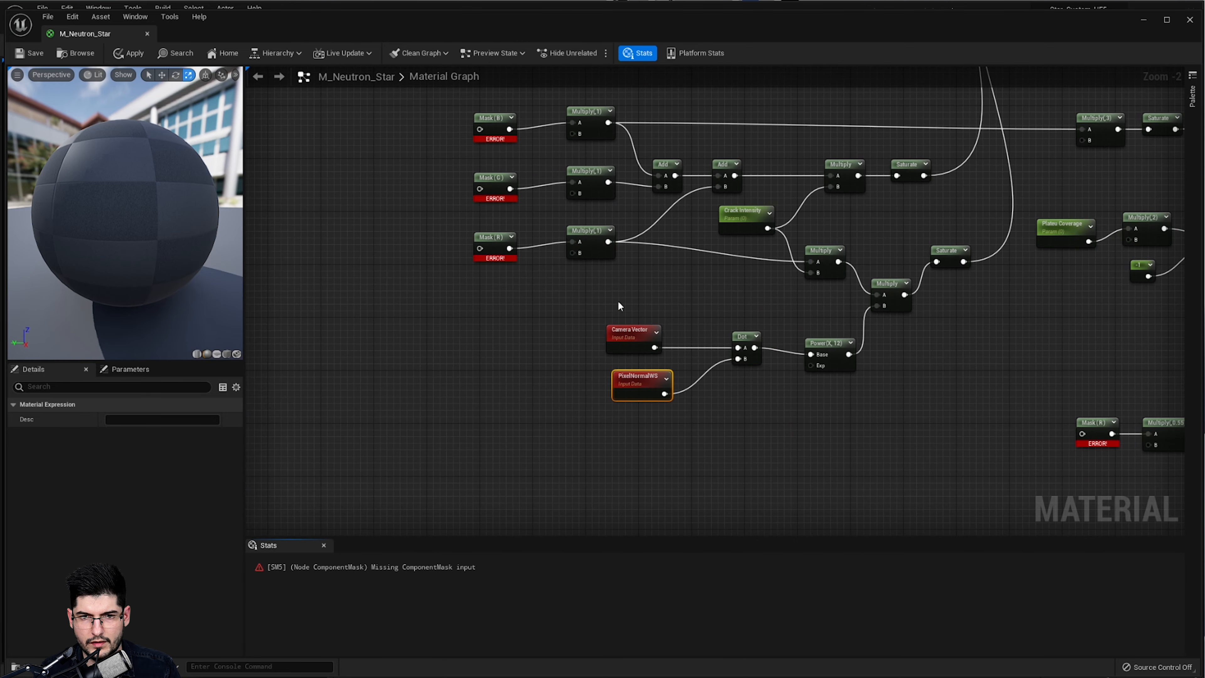
left_click(129, 54)
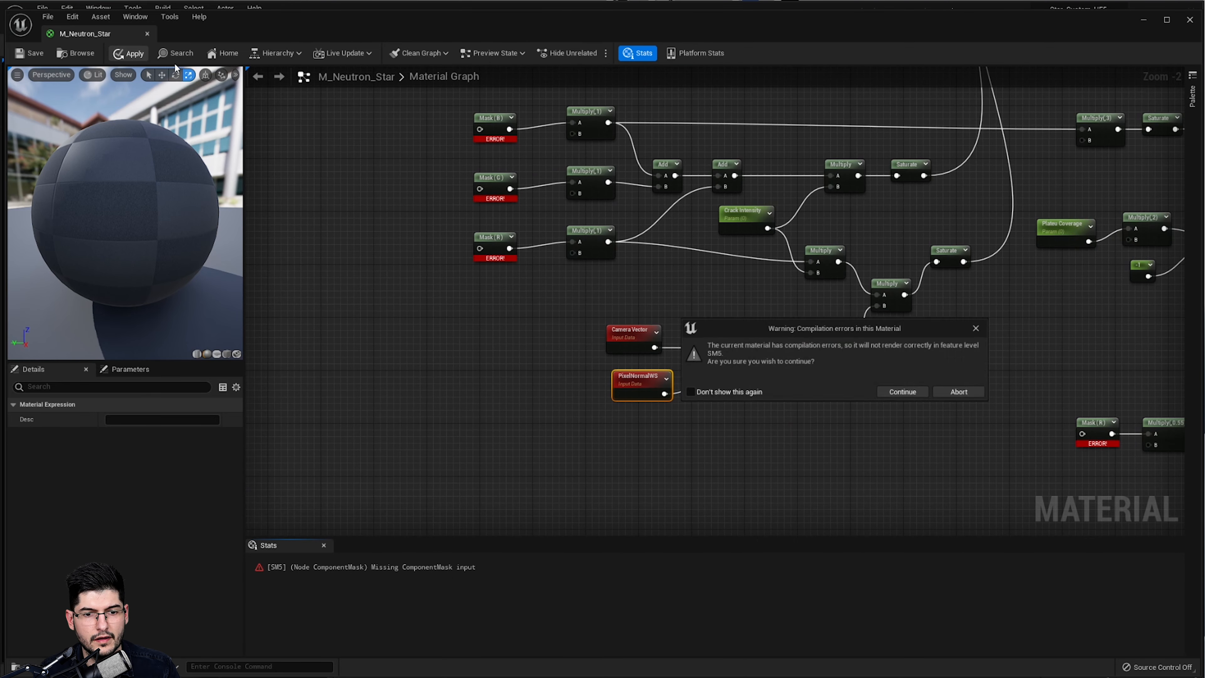
left_click(902, 389)
scroll(928, 378, "down", 3)
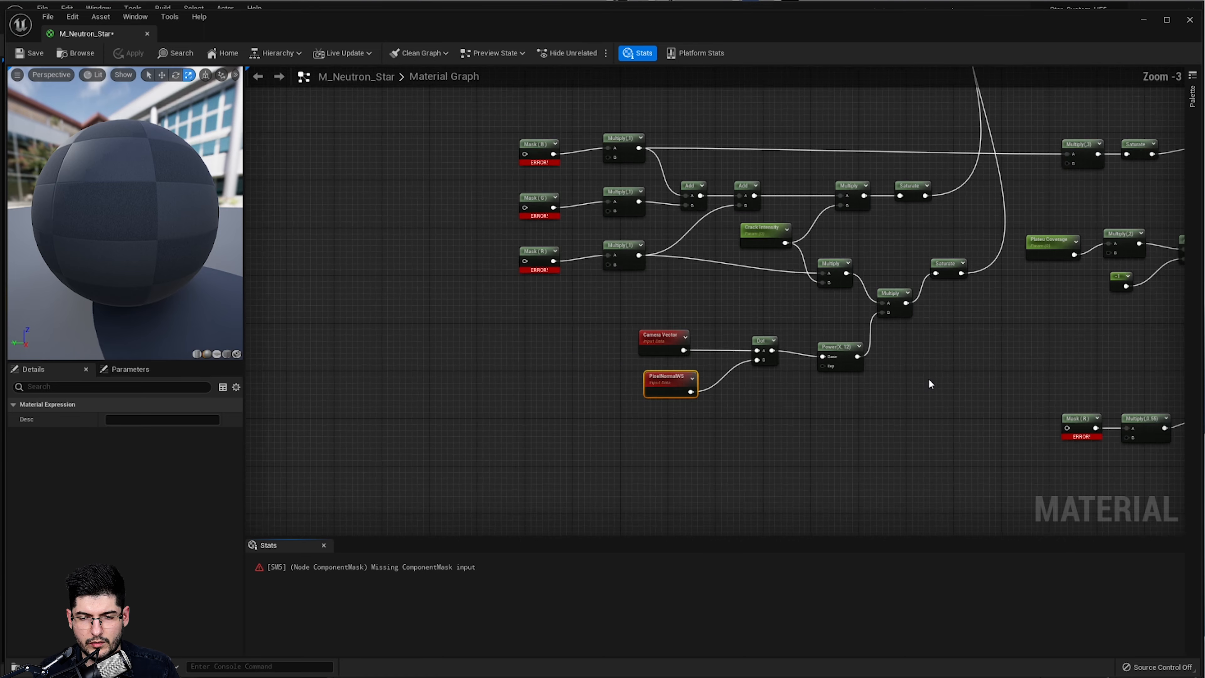
right_click_drag(938, 374, 794, 348)
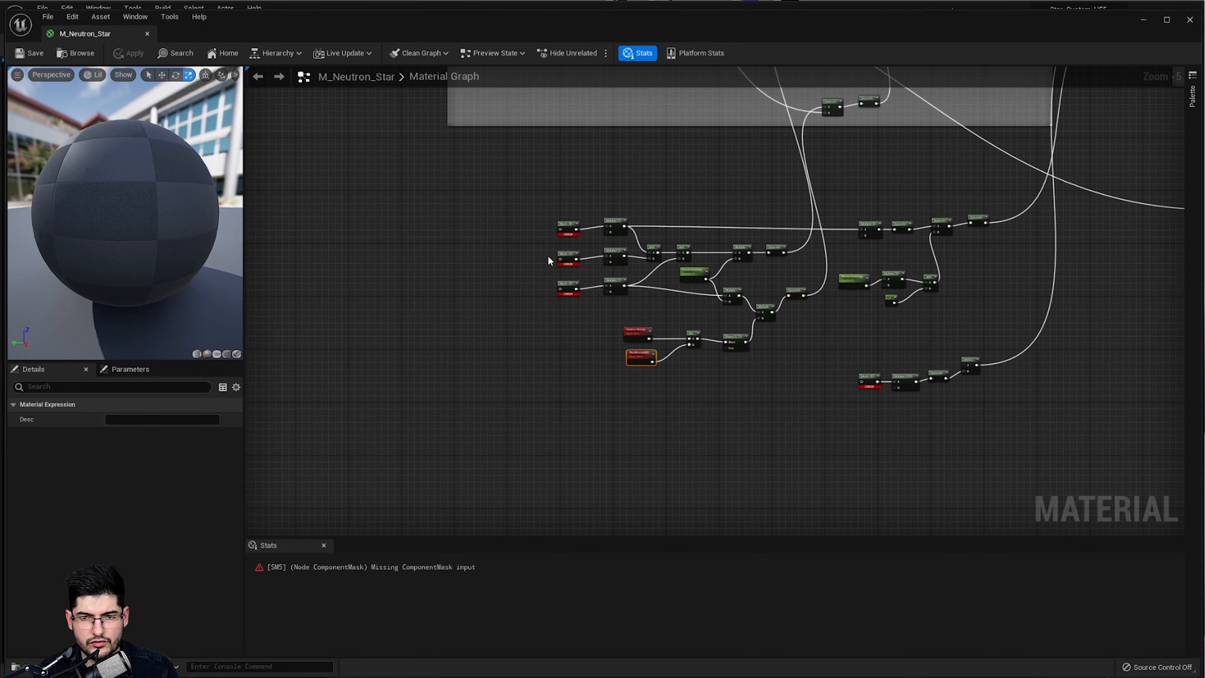
Add a LocalAlignedTexture function node in the empty area before the crack mask nodes
right_click_drag(472, 306, 724, 339)
scroll(683, 306, "up", 2)
scroll(681, 326, "down", 1)
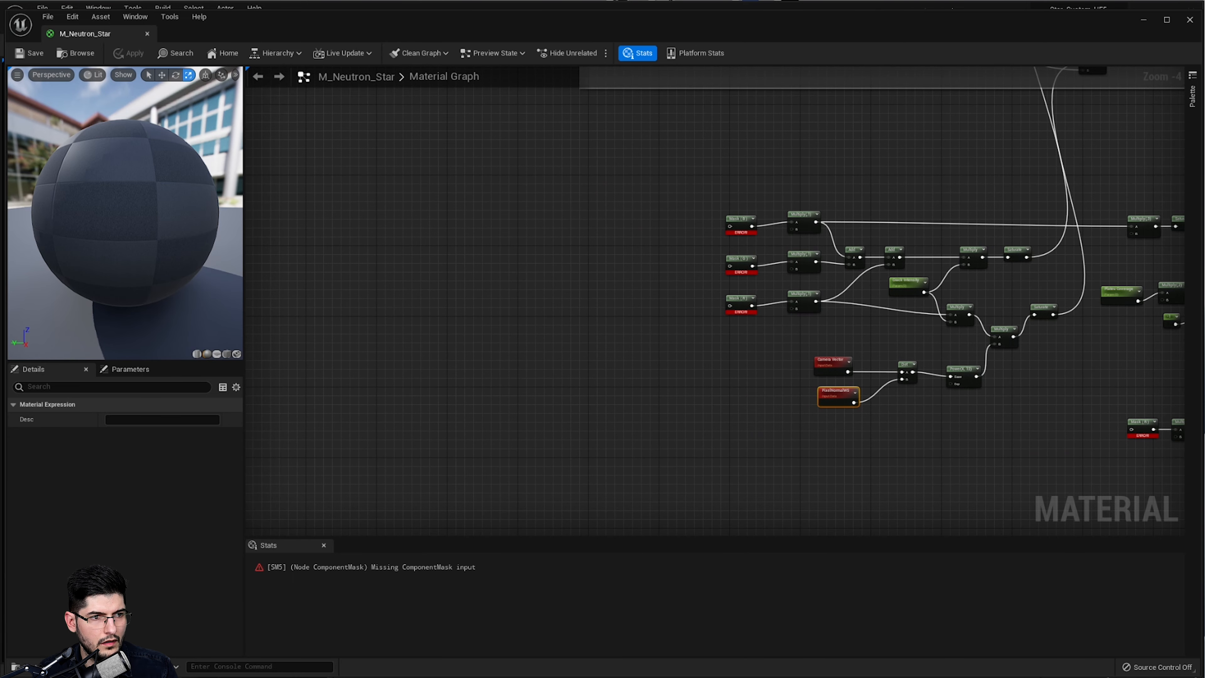
right_click_drag(809, 331, 742, 328)
right_click(594, 330)
right_click(540, 354)
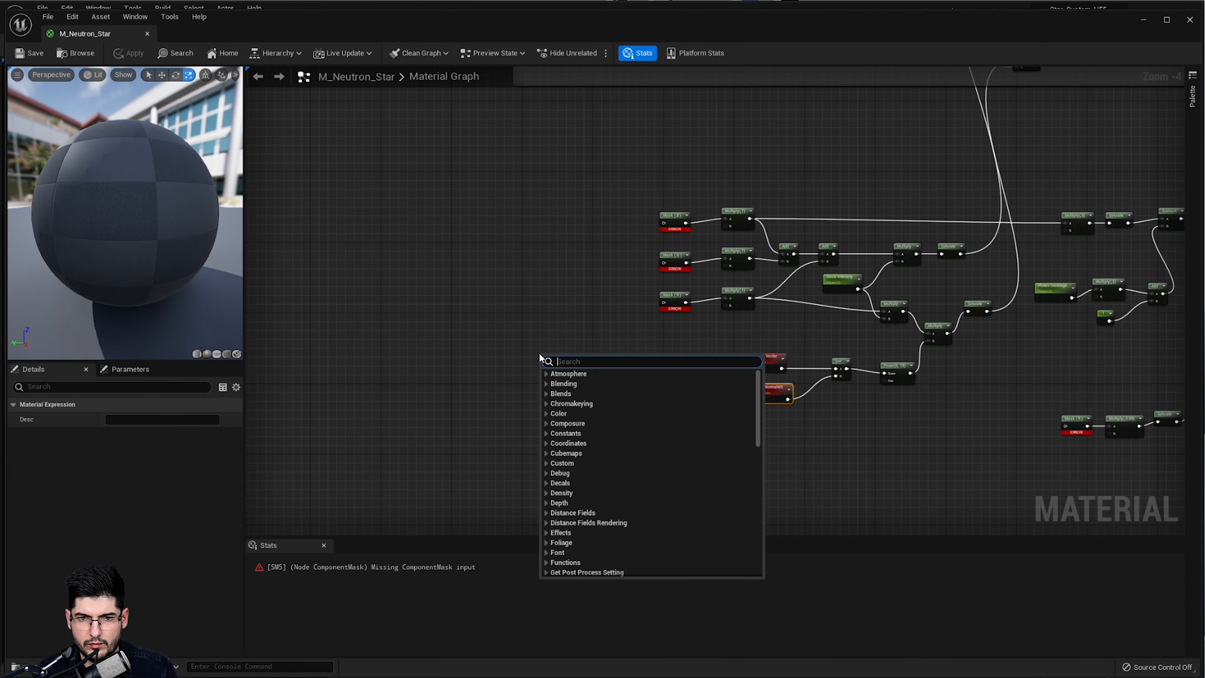
type("local")
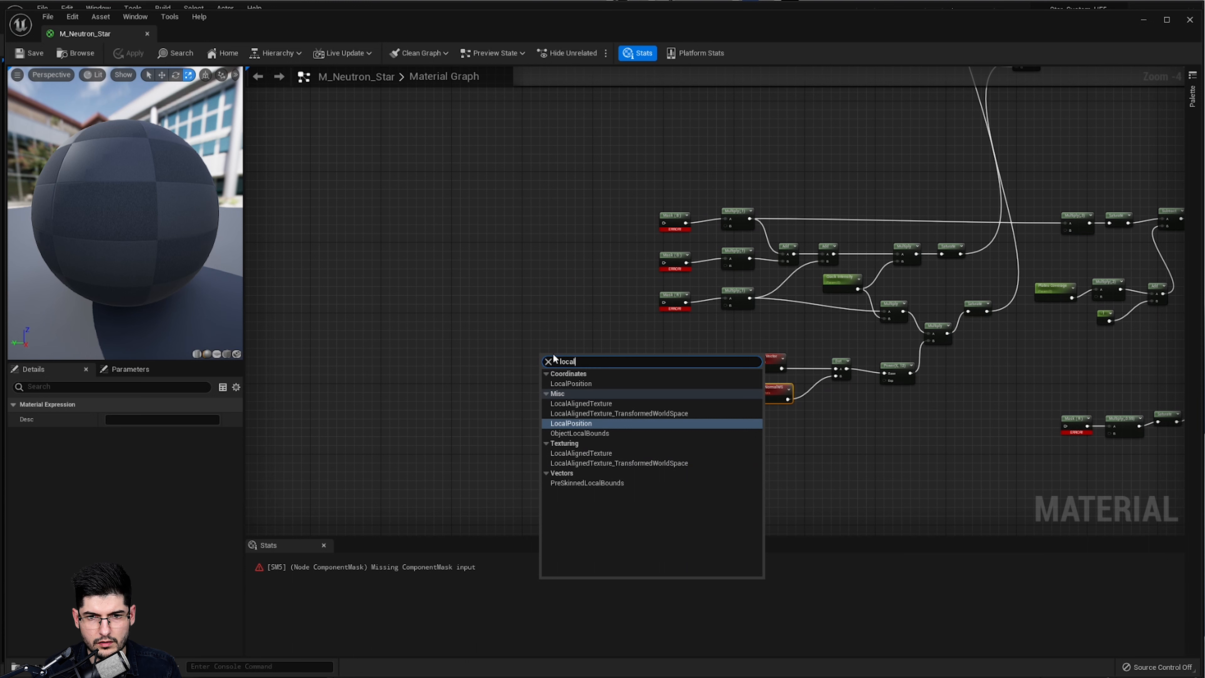
key("Up")
key("Up")
key("Return")
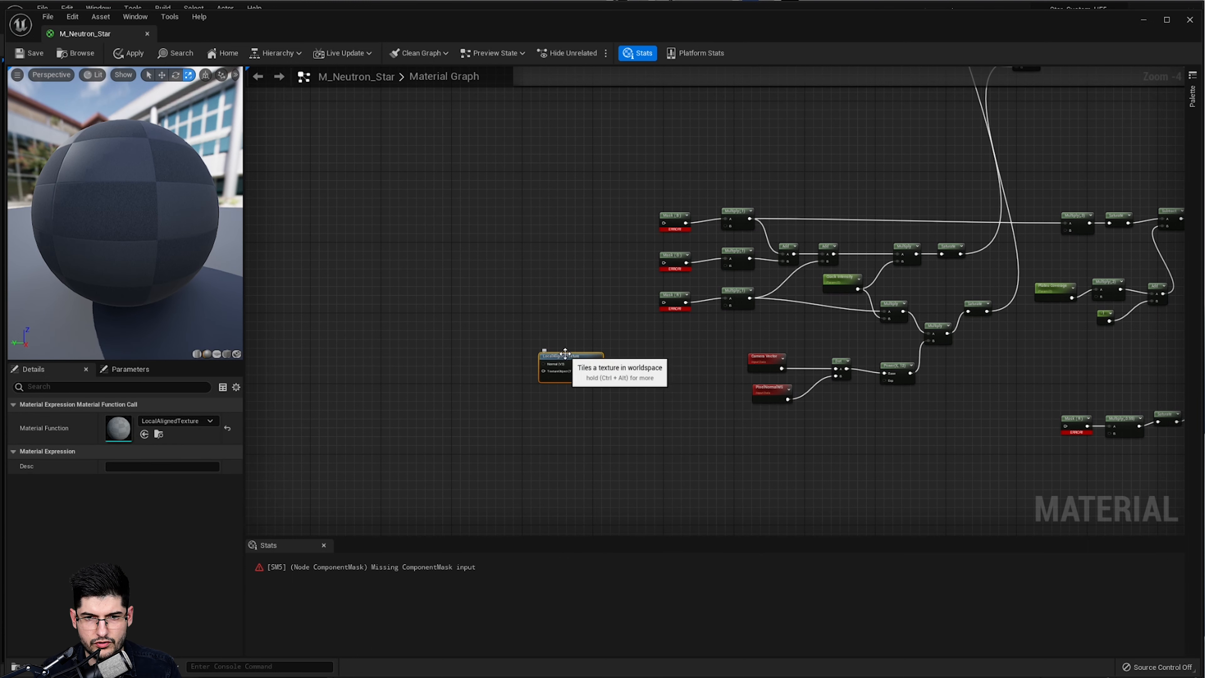
Close MF_LocalAlignedTexture_01, open the LocalAlignedTexture function used by the new node, and examine its texture sample and output wiring
scroll(565, 353, "up", 4)
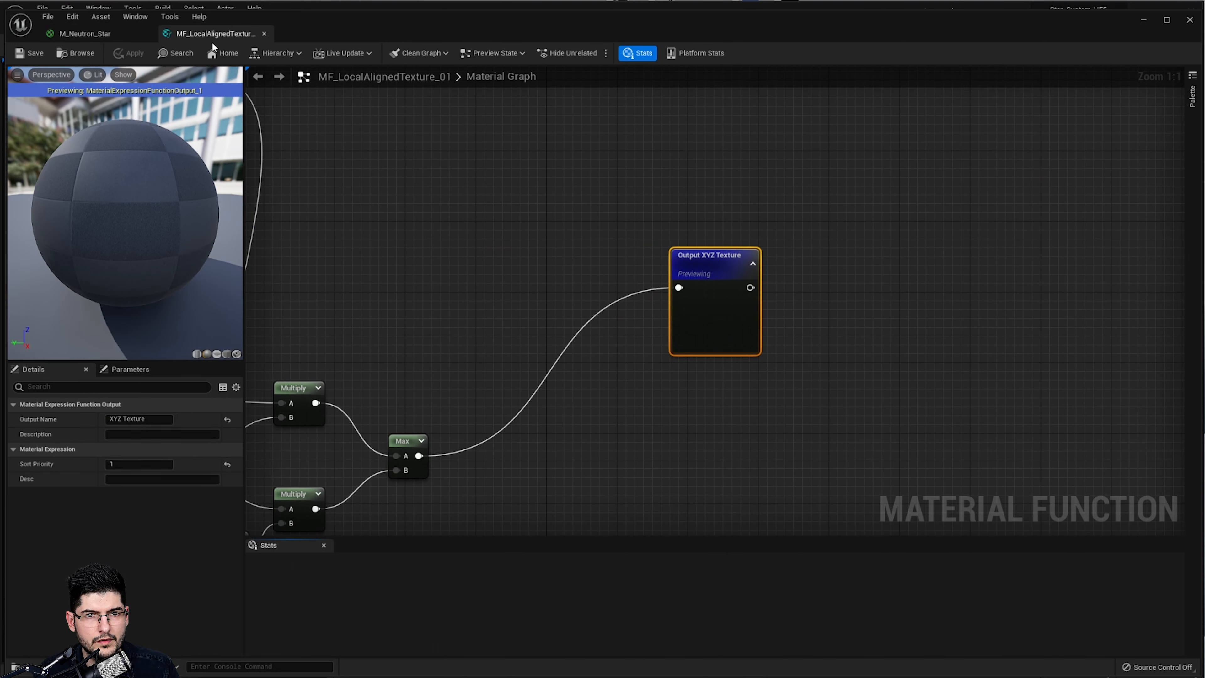
left_click(264, 34)
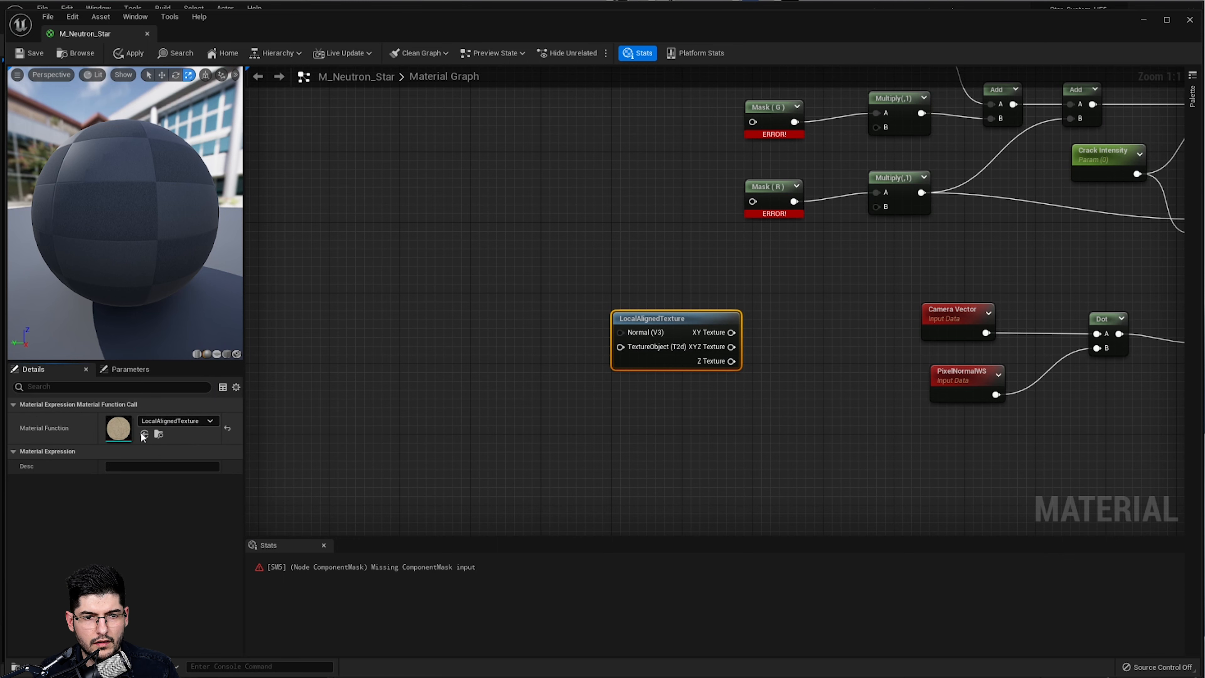
double_click(125, 434)
scroll(559, 319, "down", 2)
right_click_drag(558, 319, 990, 136)
scroll(787, 237, "down", 2)
right_click_drag(1054, 230, 831, 270)
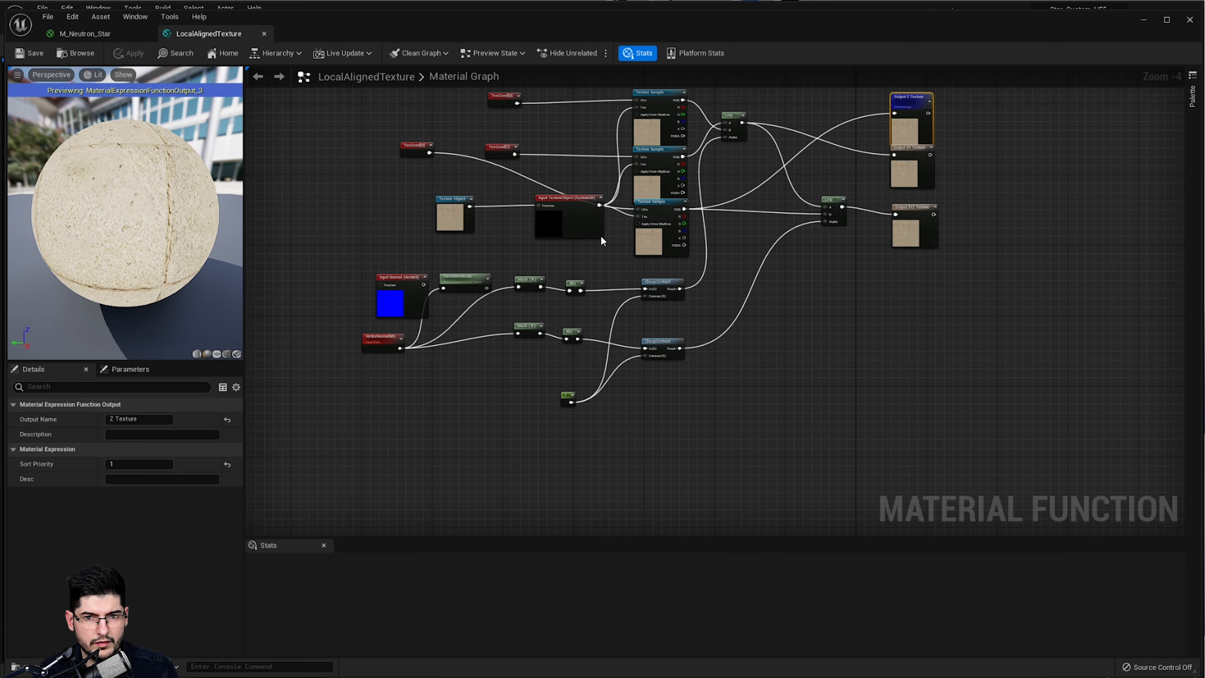
right_click_drag(601, 236, 677, 307)
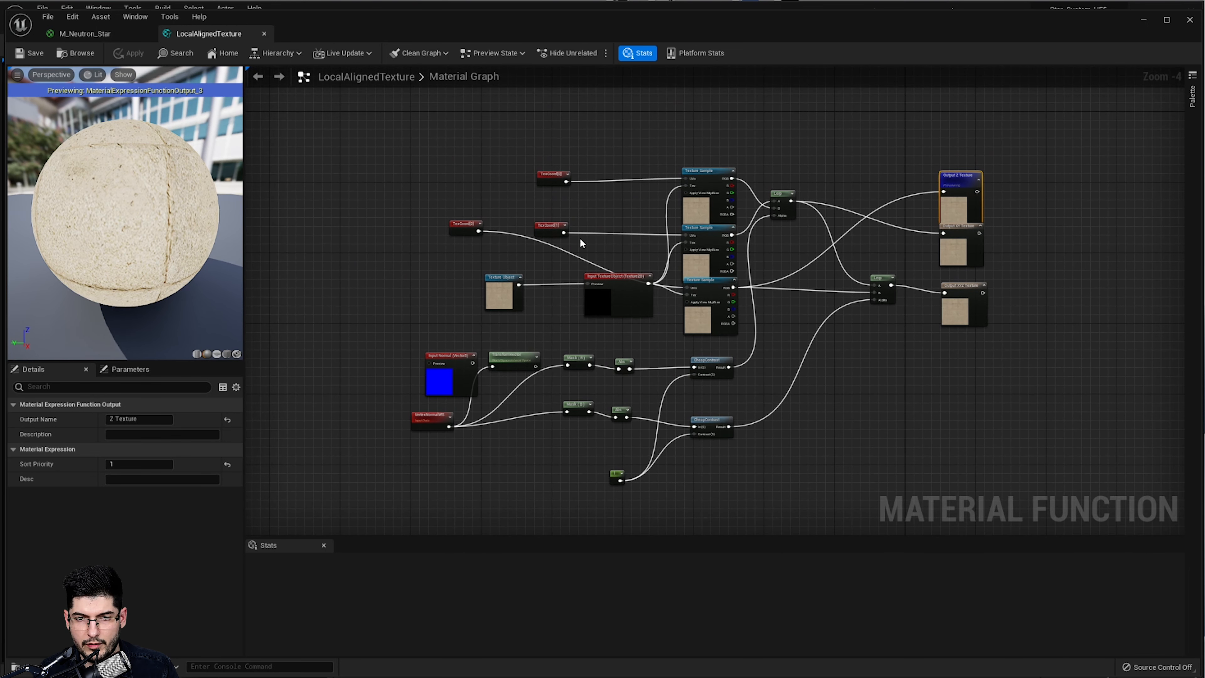
right_click_drag(697, 250, 615, 244)
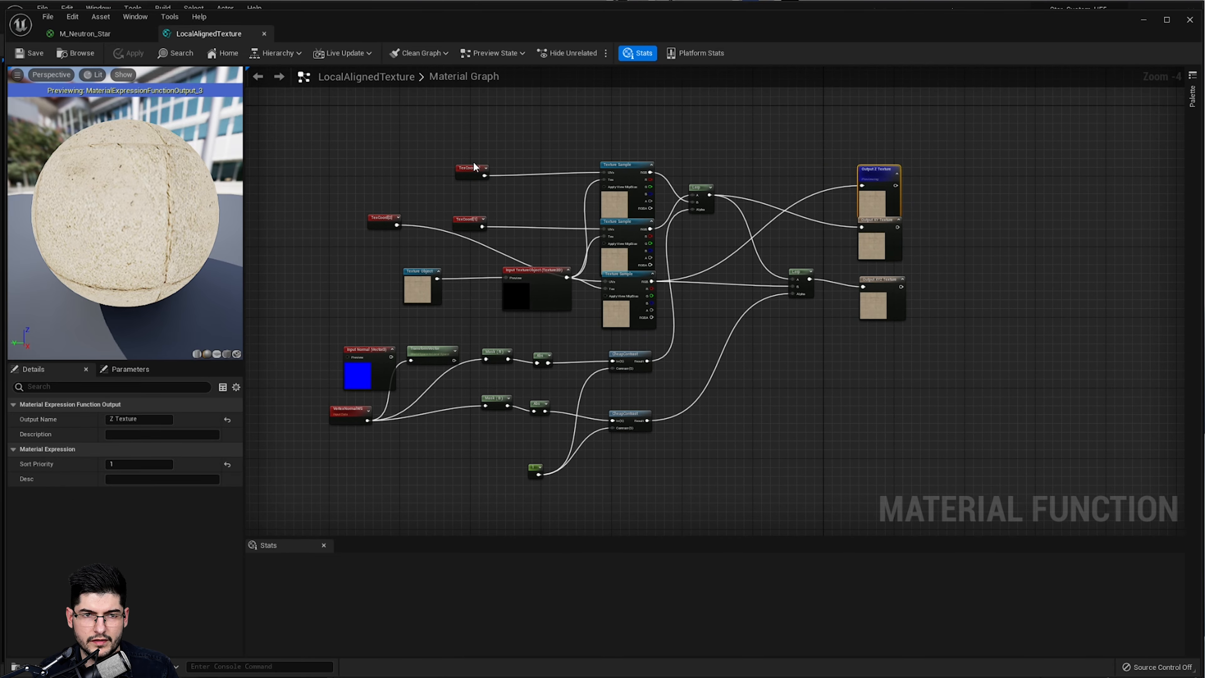